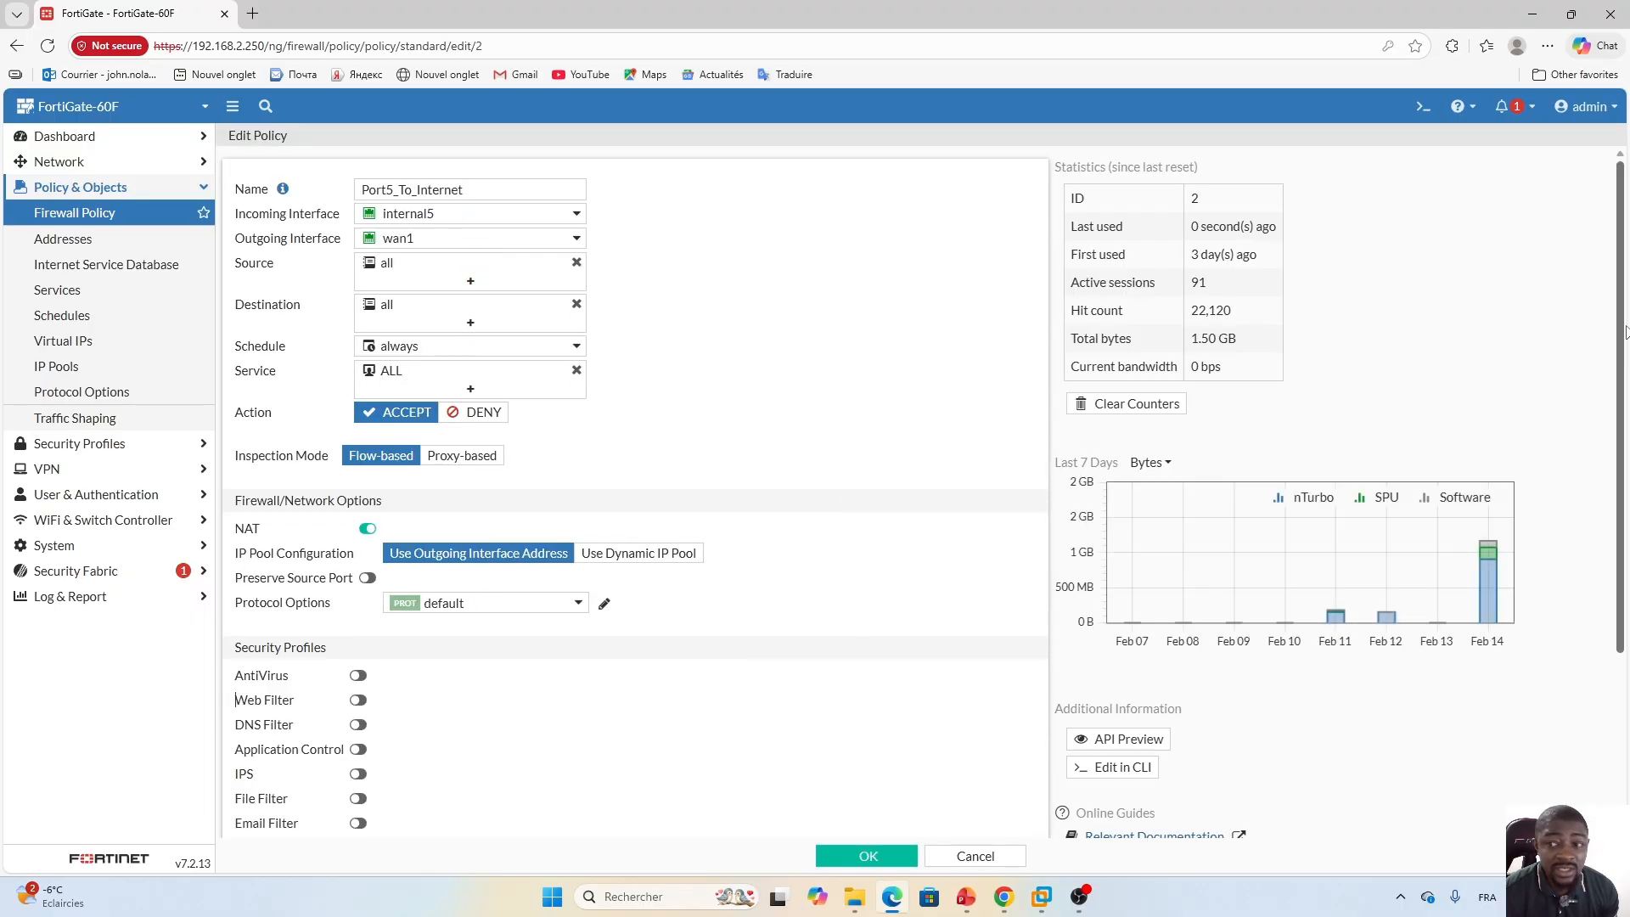
Enable the File Filter security profile on the Port5_To_Internet policy and select the default profile.
scroll(1623, 319, "down", 3)
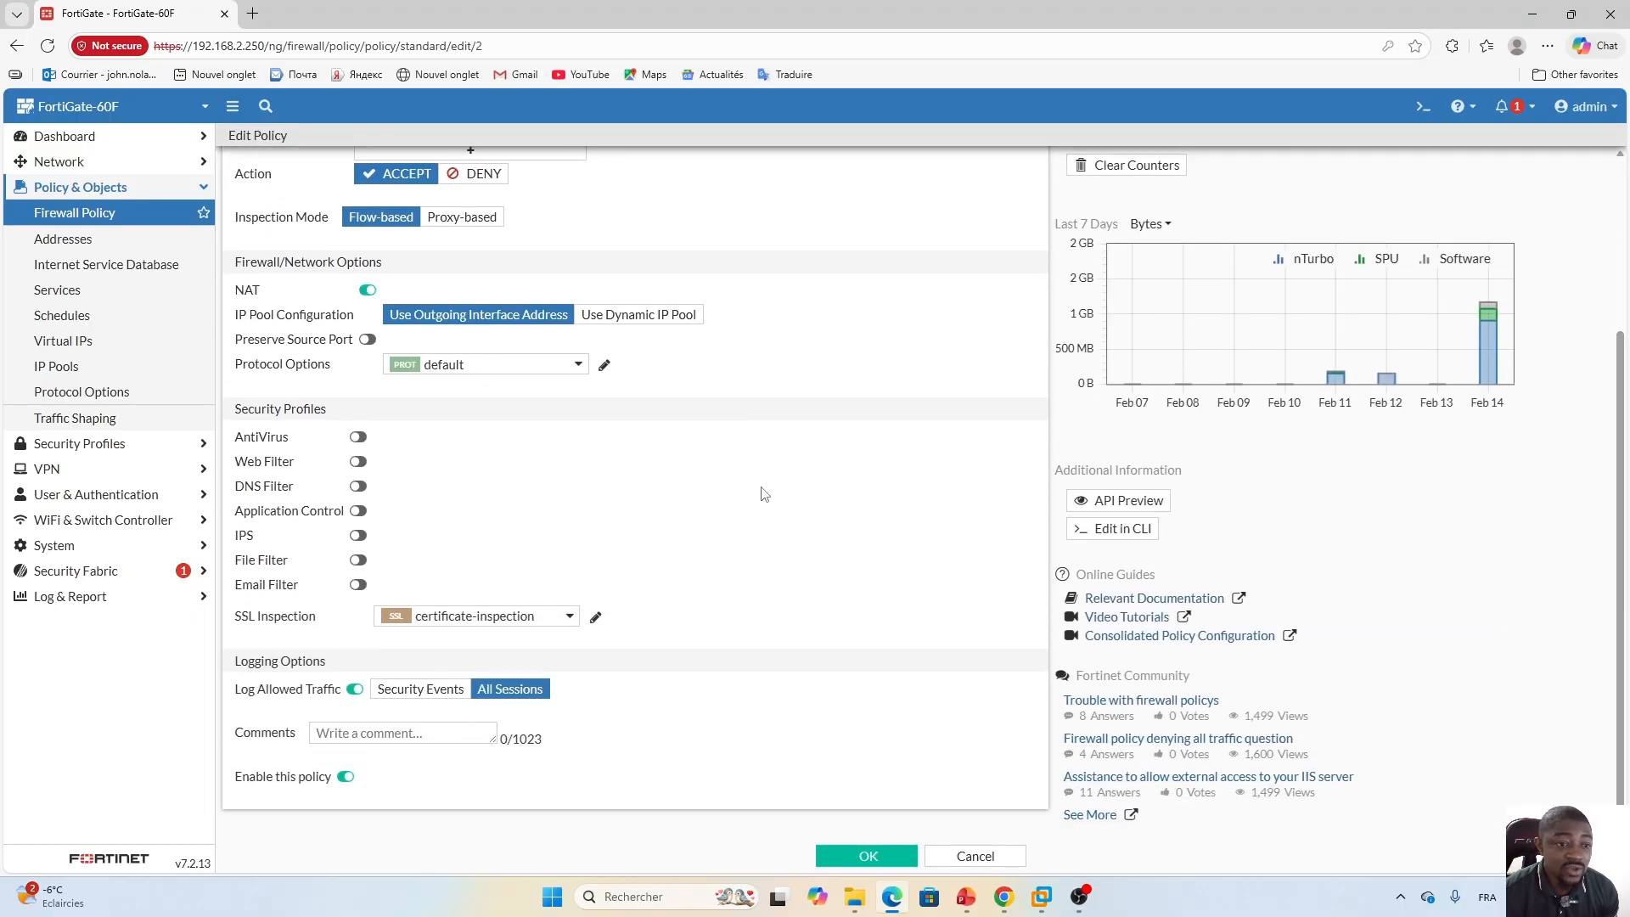
left_click(358, 564)
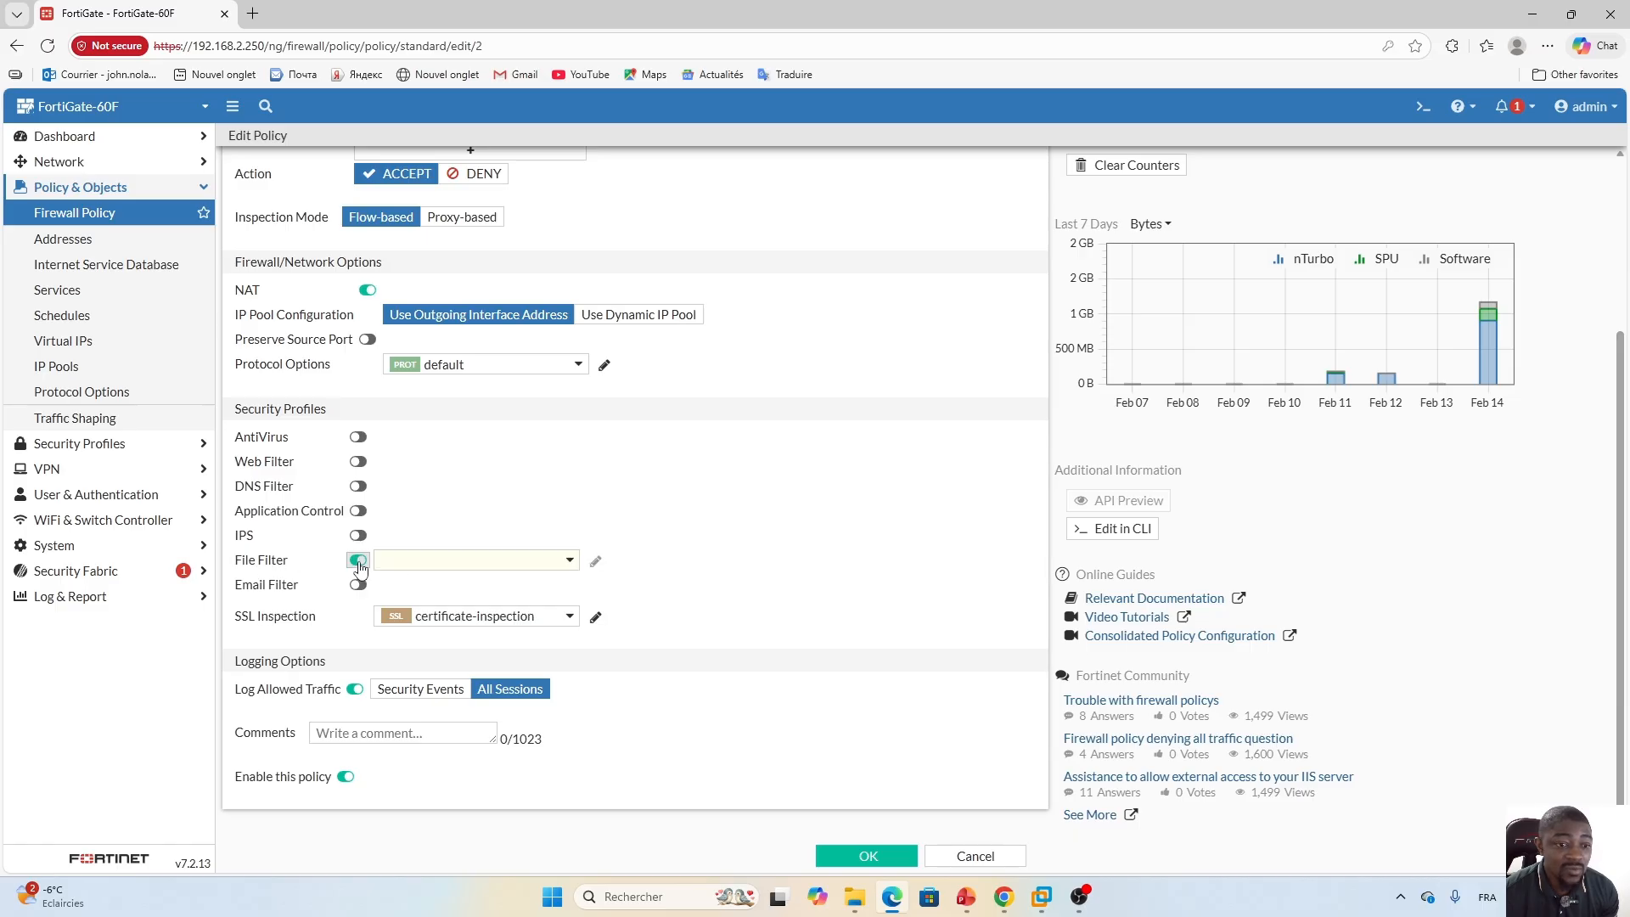
left_click(572, 563)
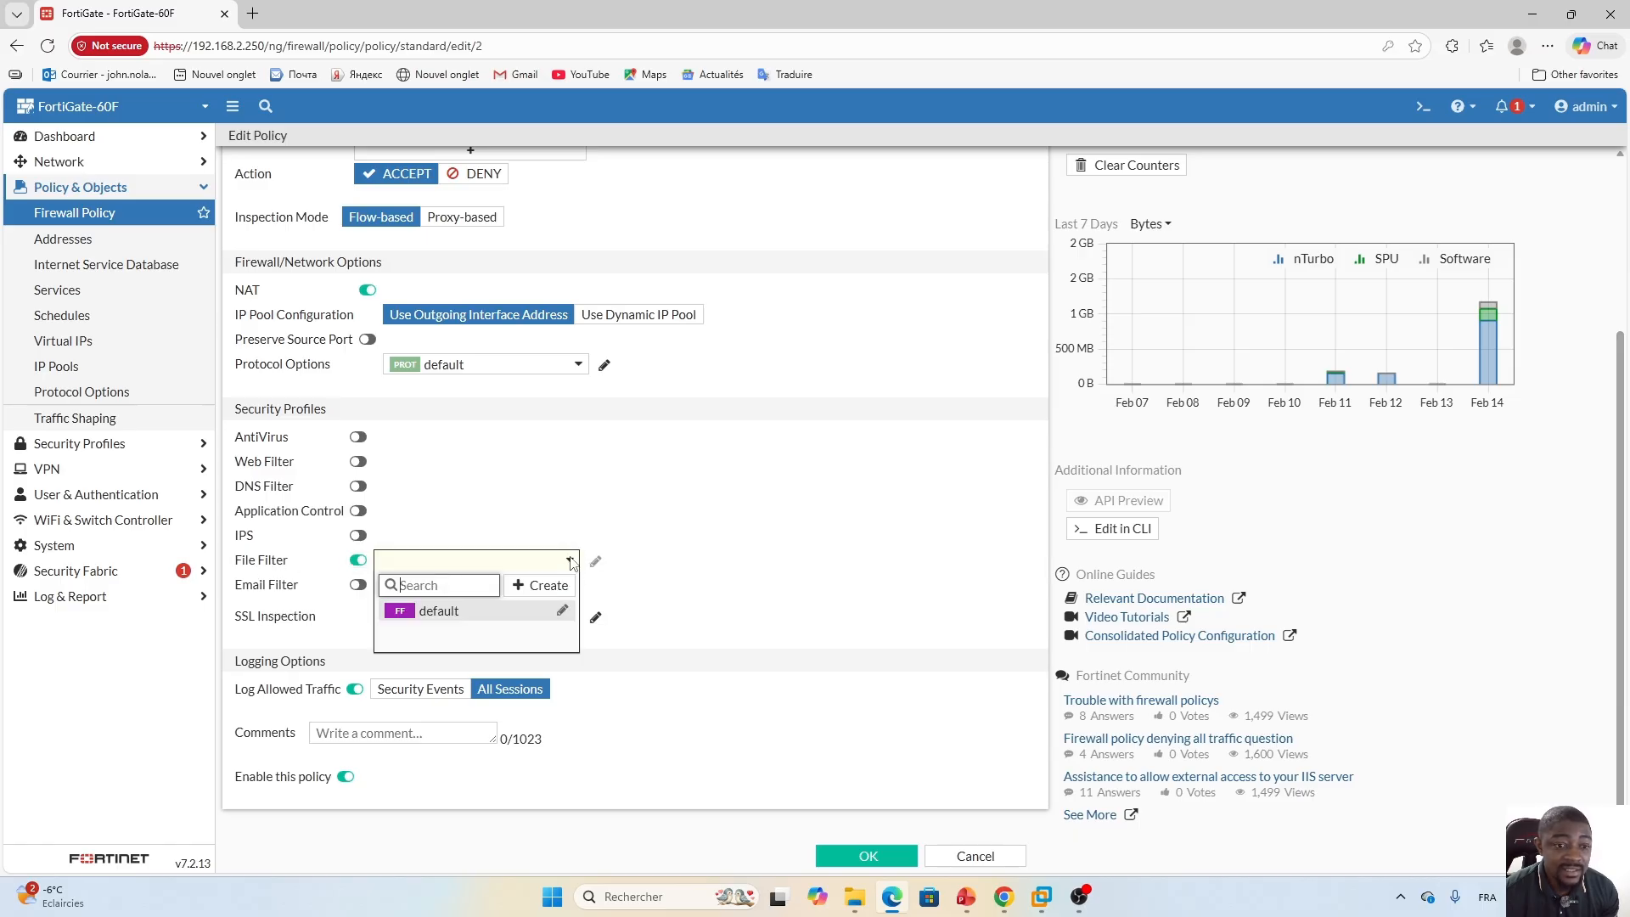
left_click(441, 613)
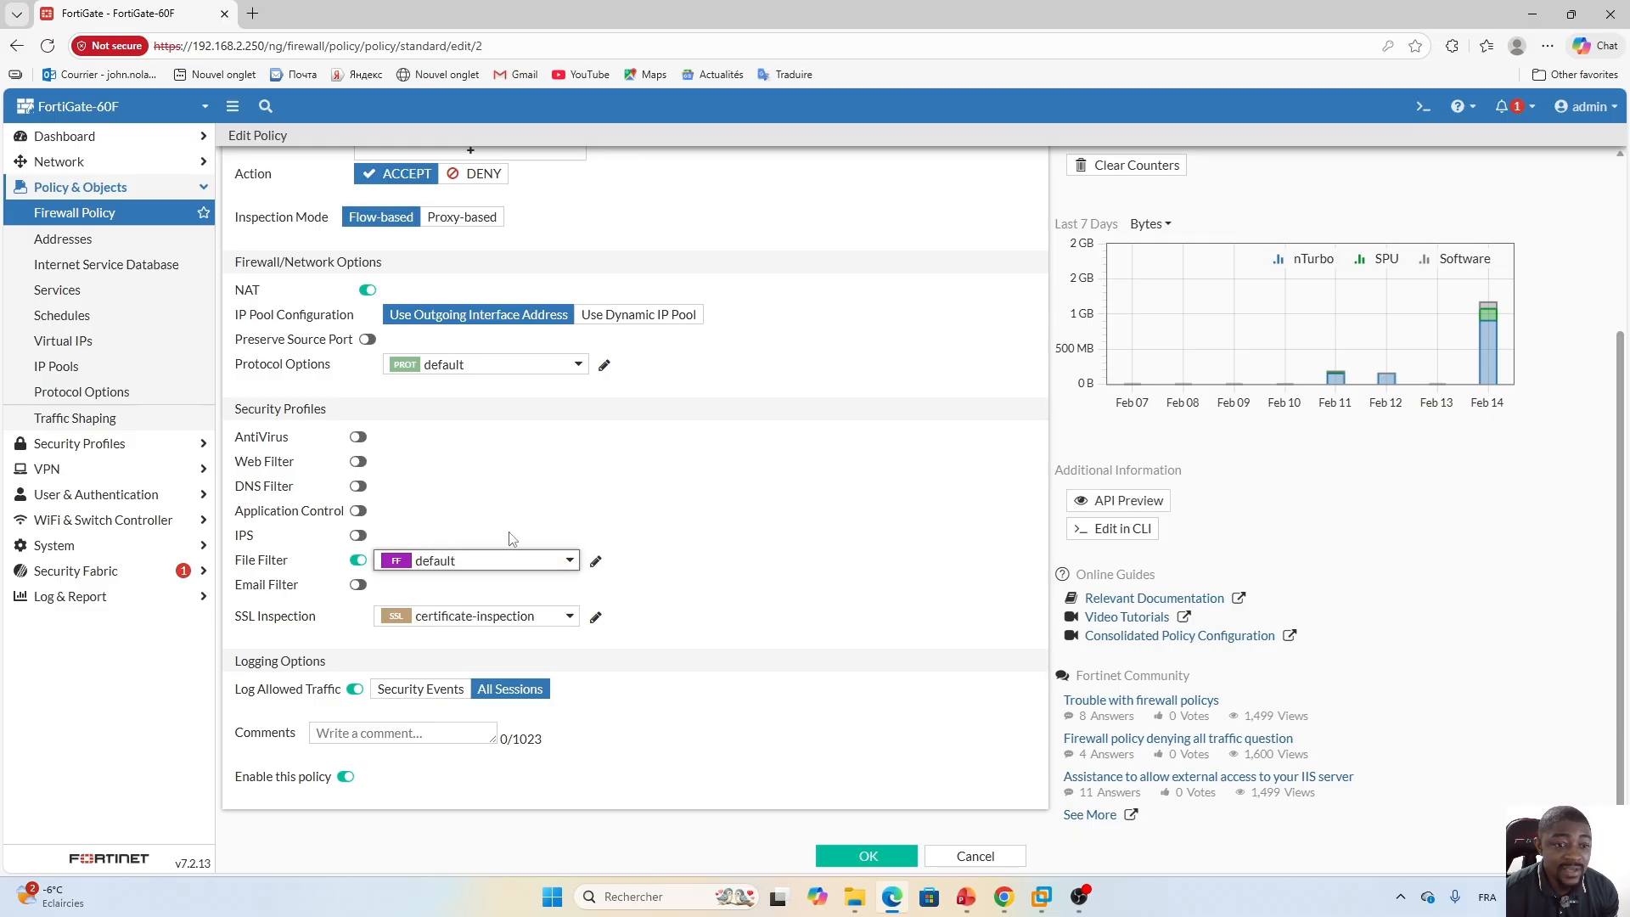
Edit the default file filter profile, switch its feature set to Proxy-based, and start a new rule named "Blocking iso and exe".
left_click(596, 561)
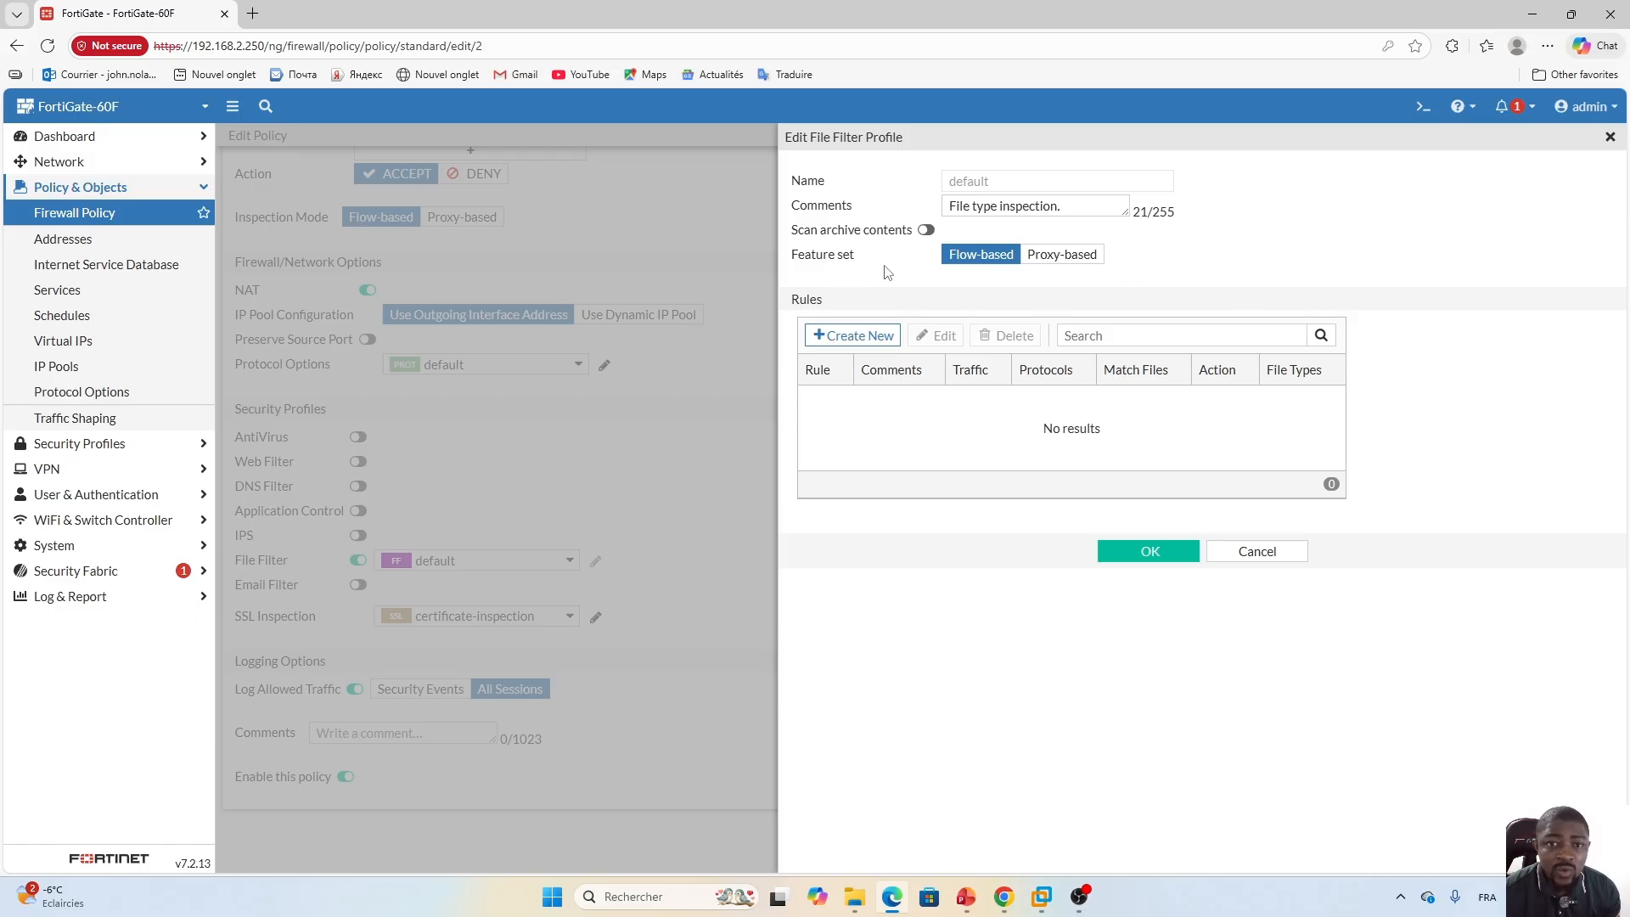
left_click(1069, 260)
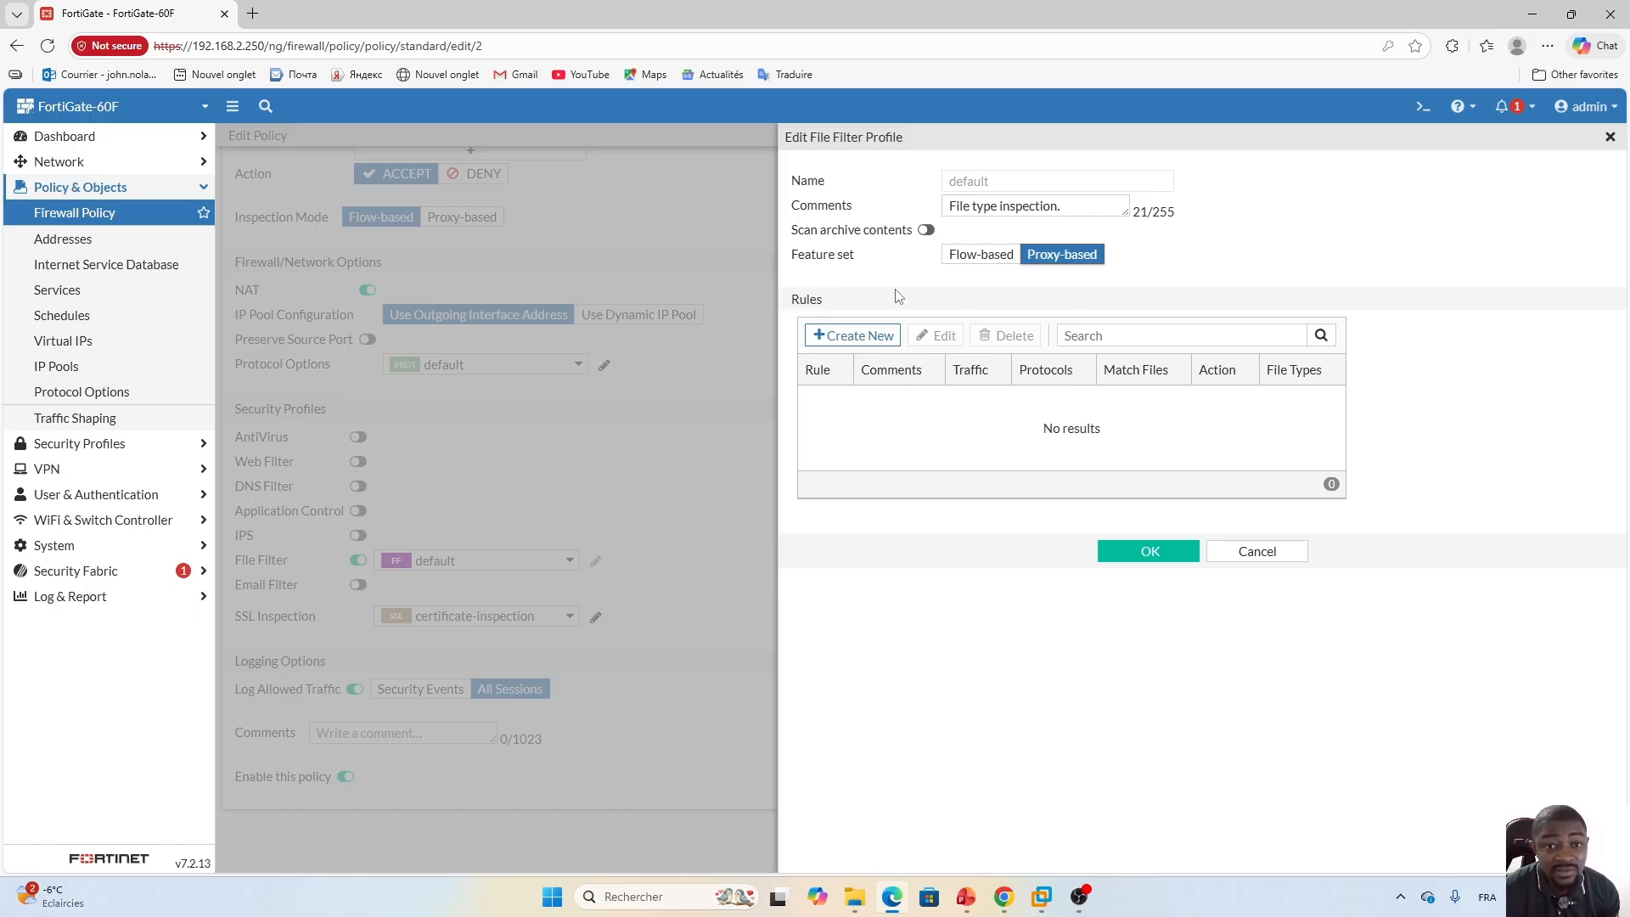
left_click(854, 337)
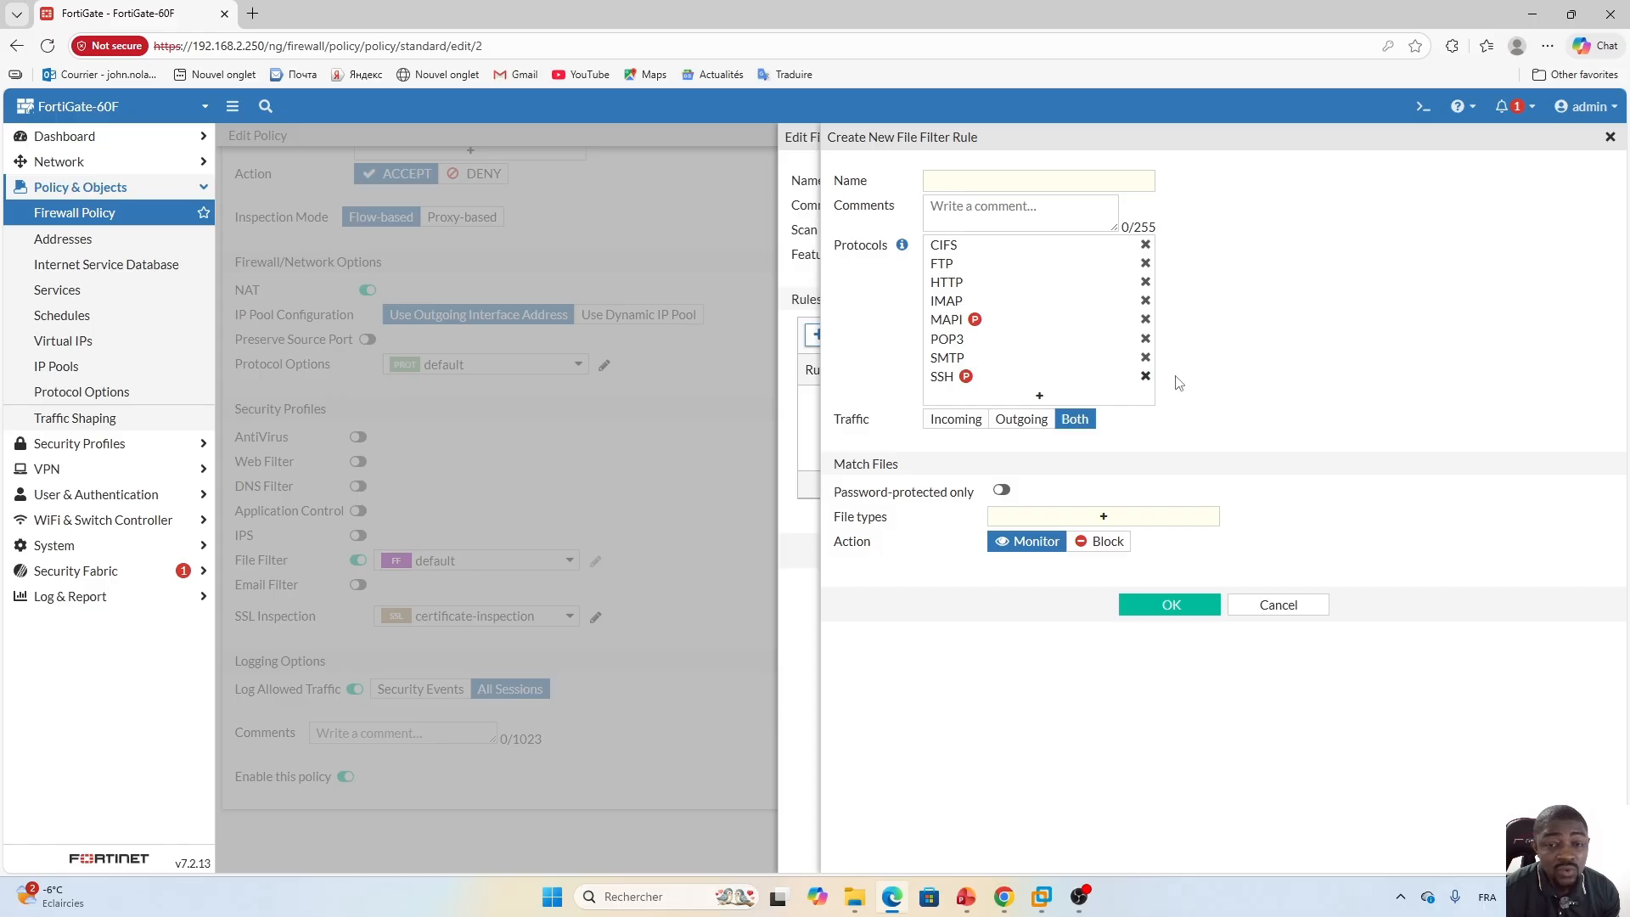
left_click(1021, 180)
key("Caps_Lock")
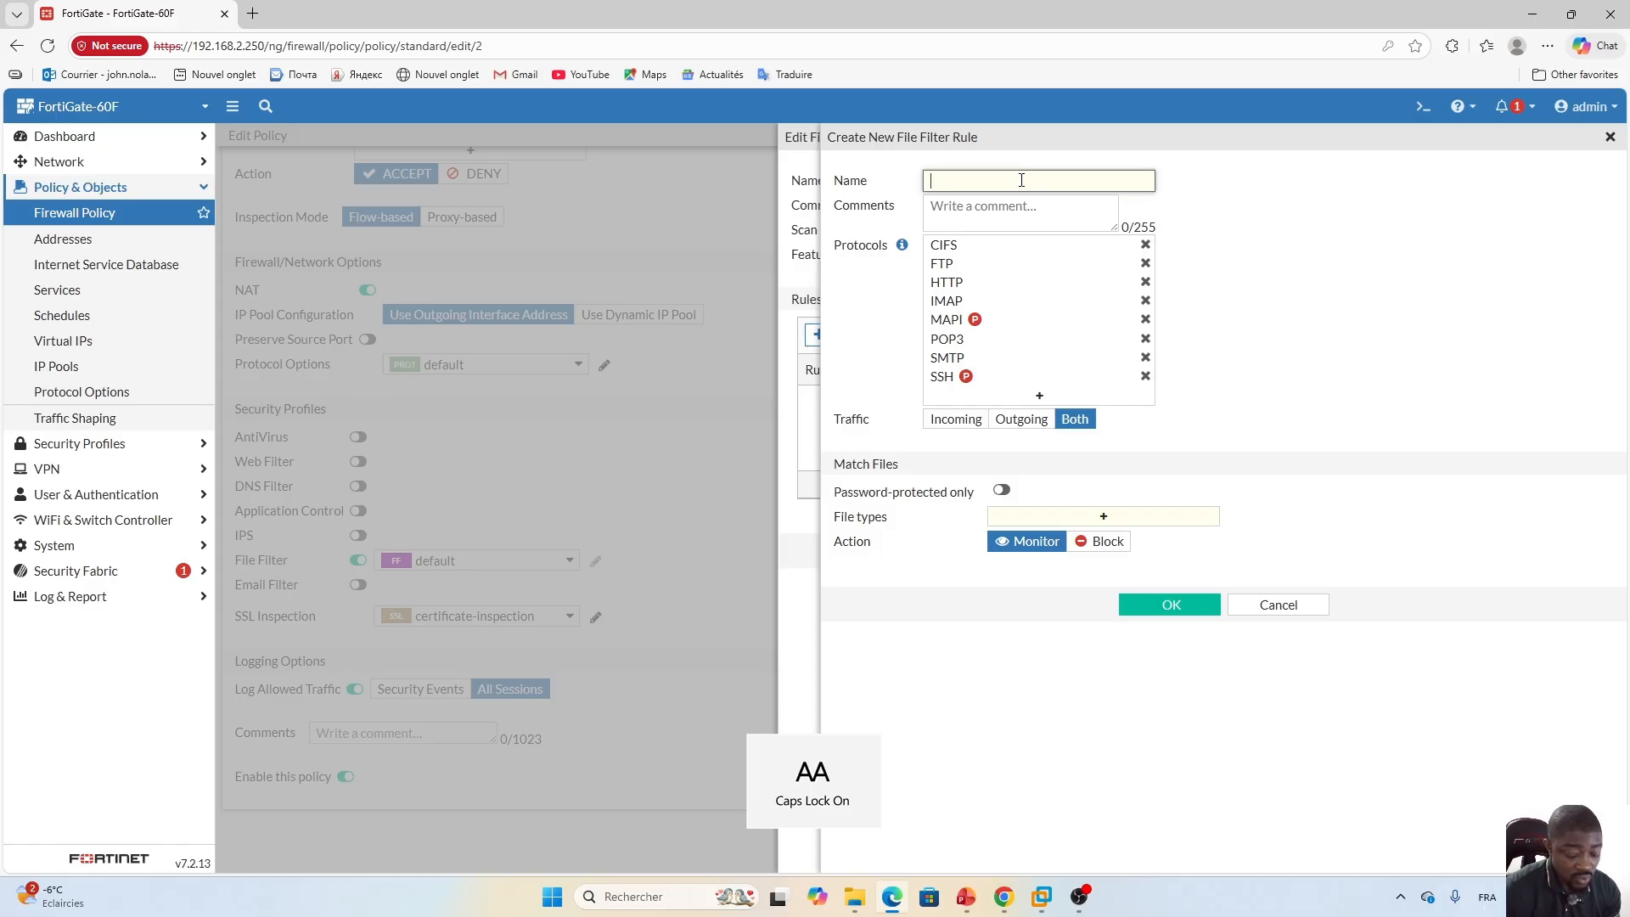
type("B")
key("Caps_Lock")
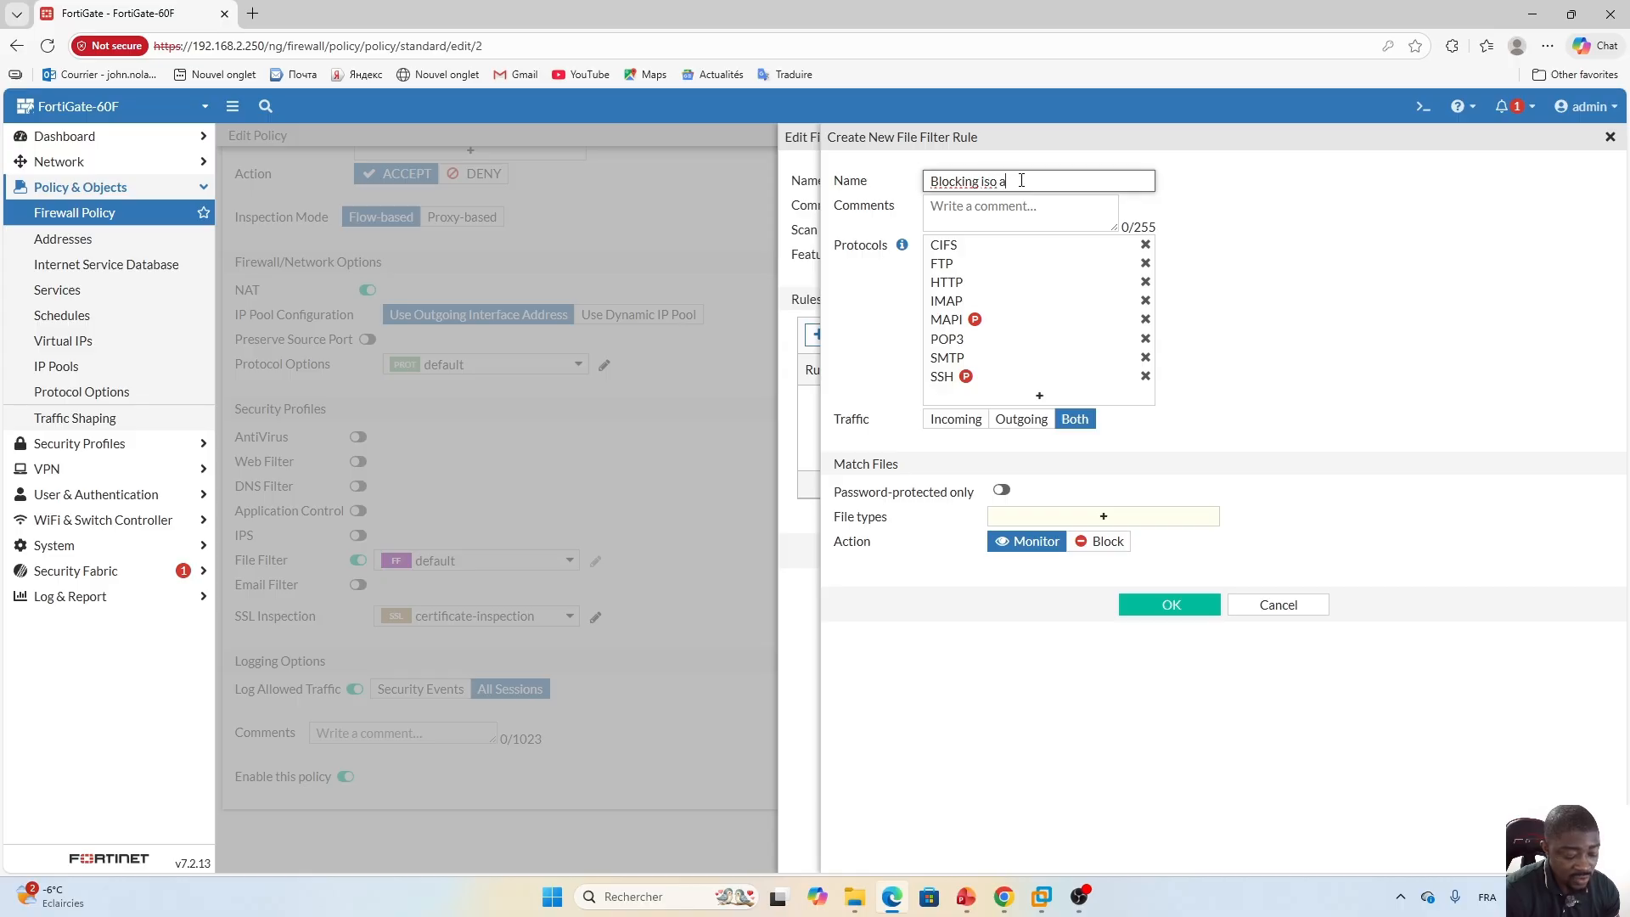
type("locking iso and ex")
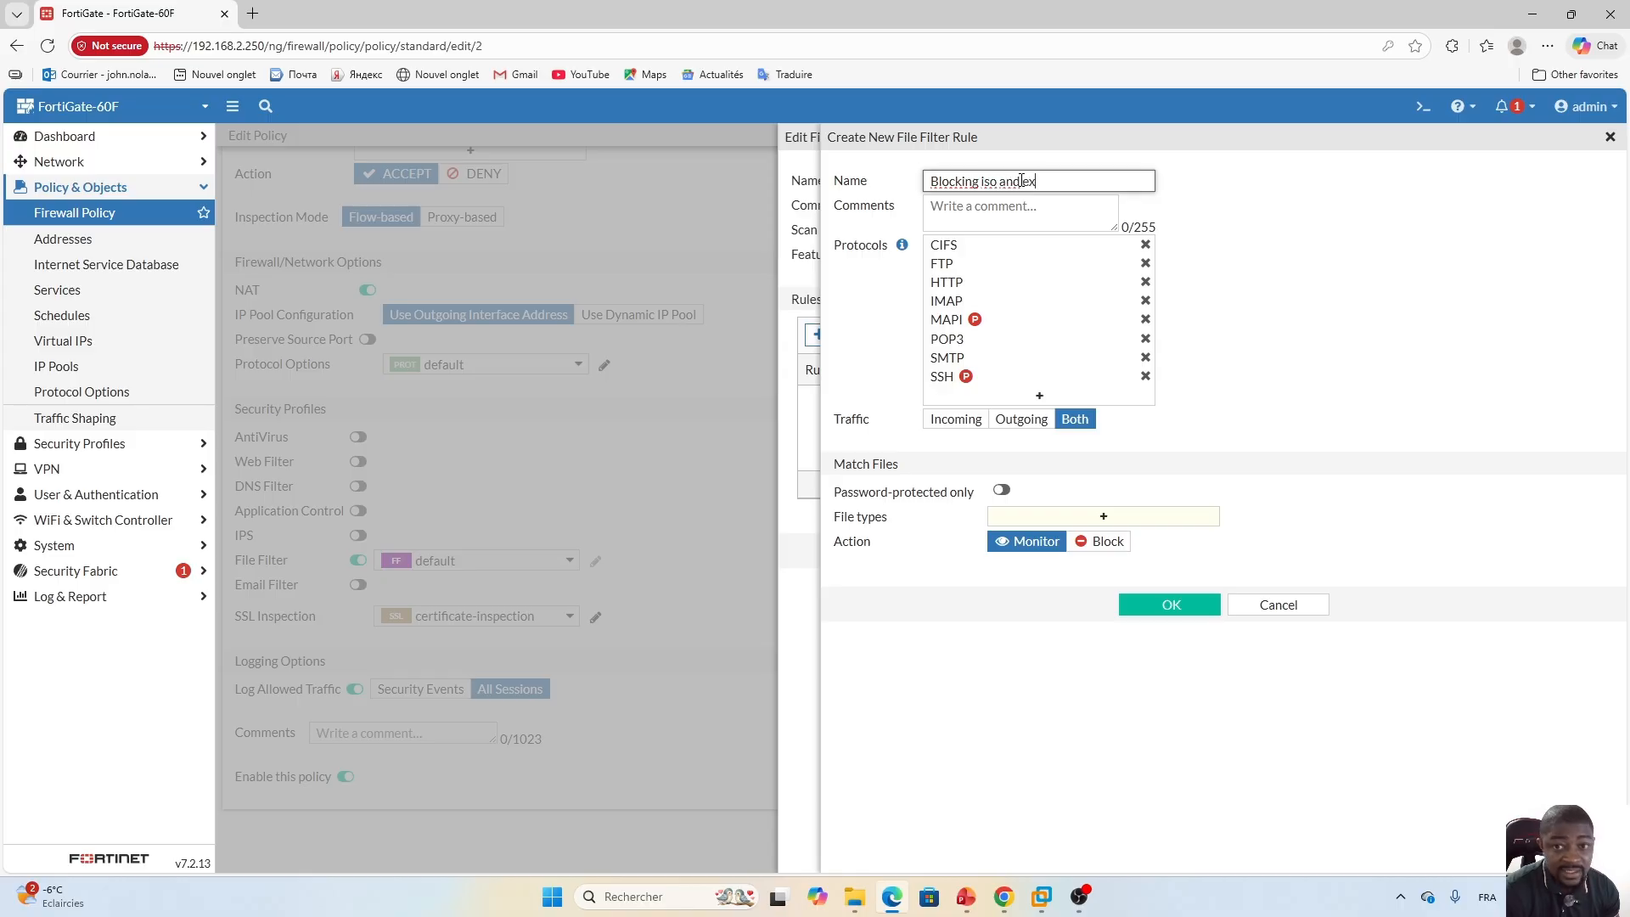
type("e")
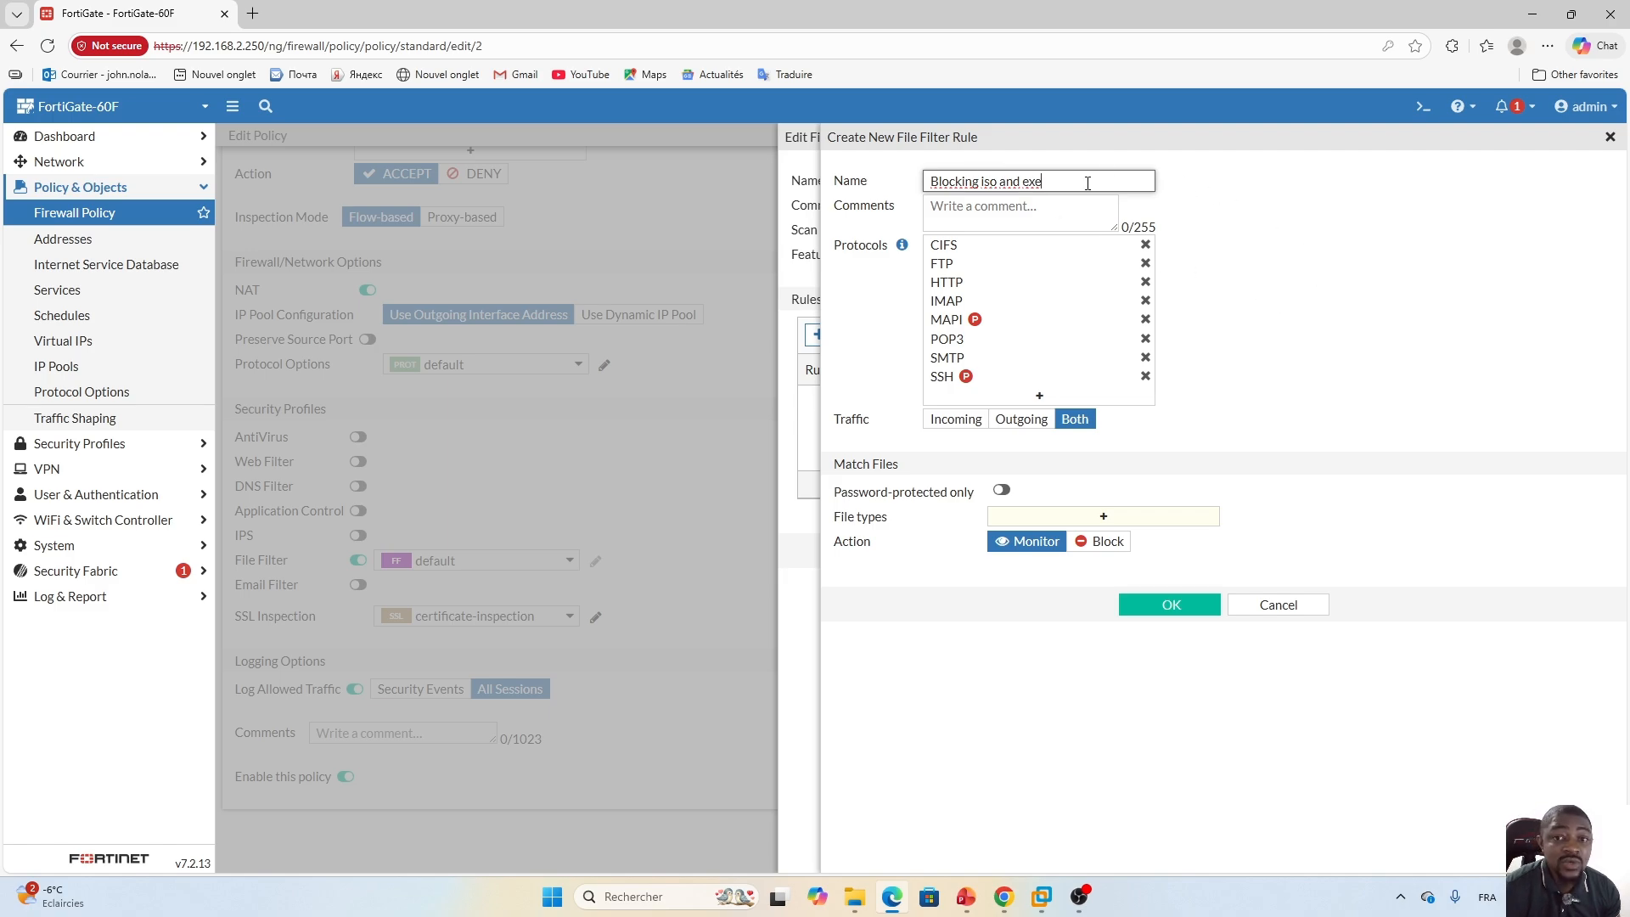
left_click(1240, 426)
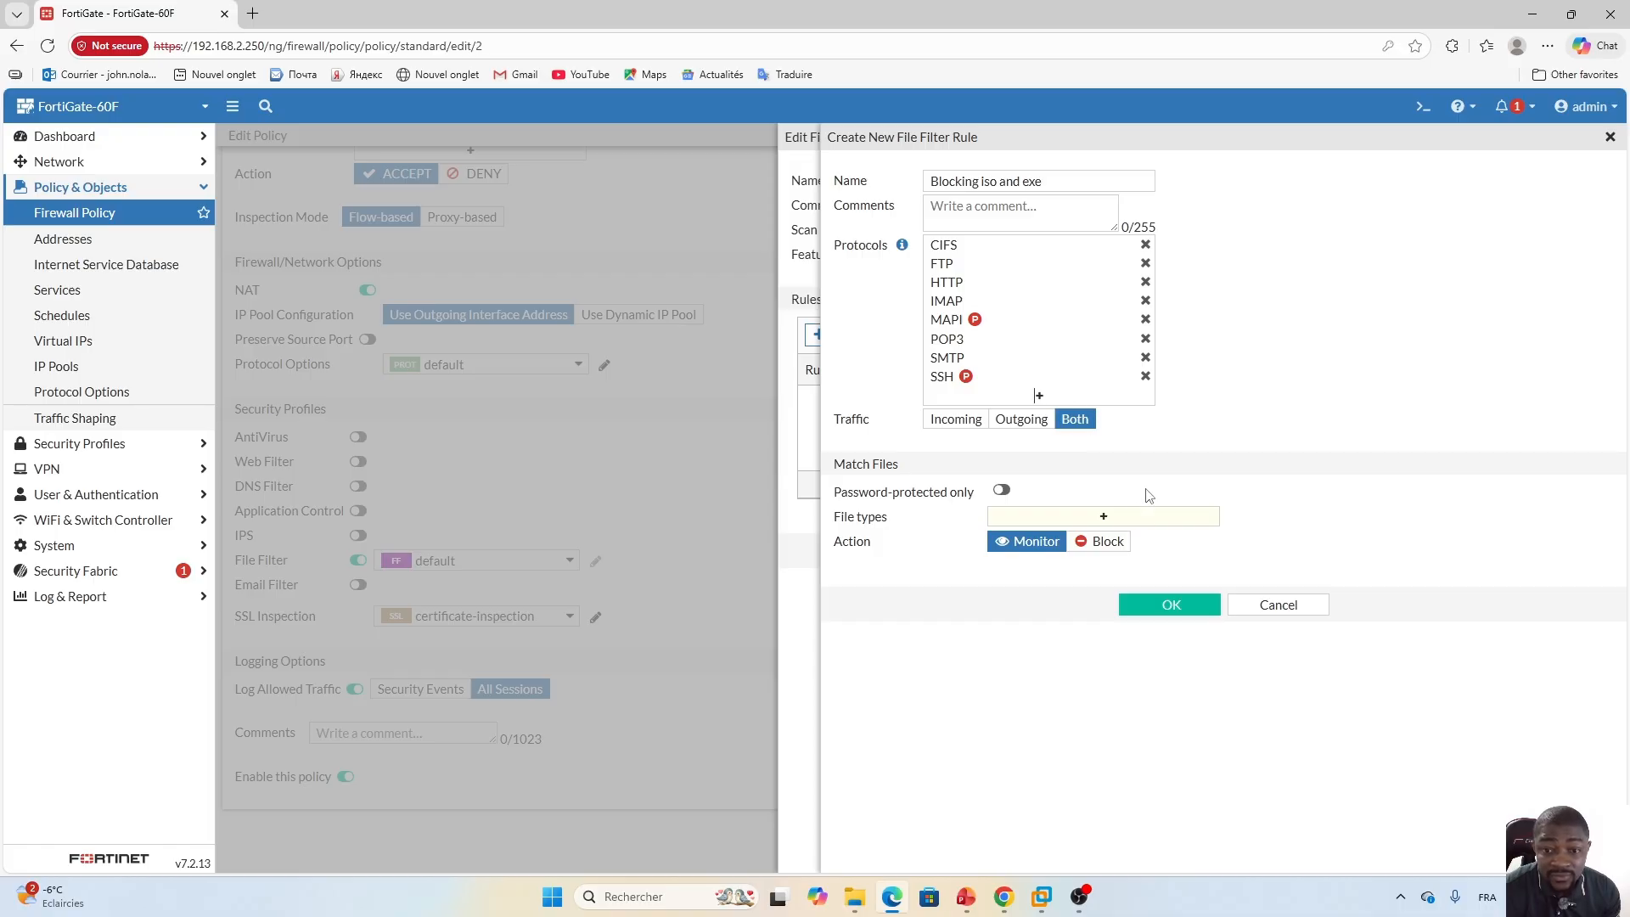
Add the exe and iso file types to the rule, set its action to Block, and save the rule.
left_click(1104, 517)
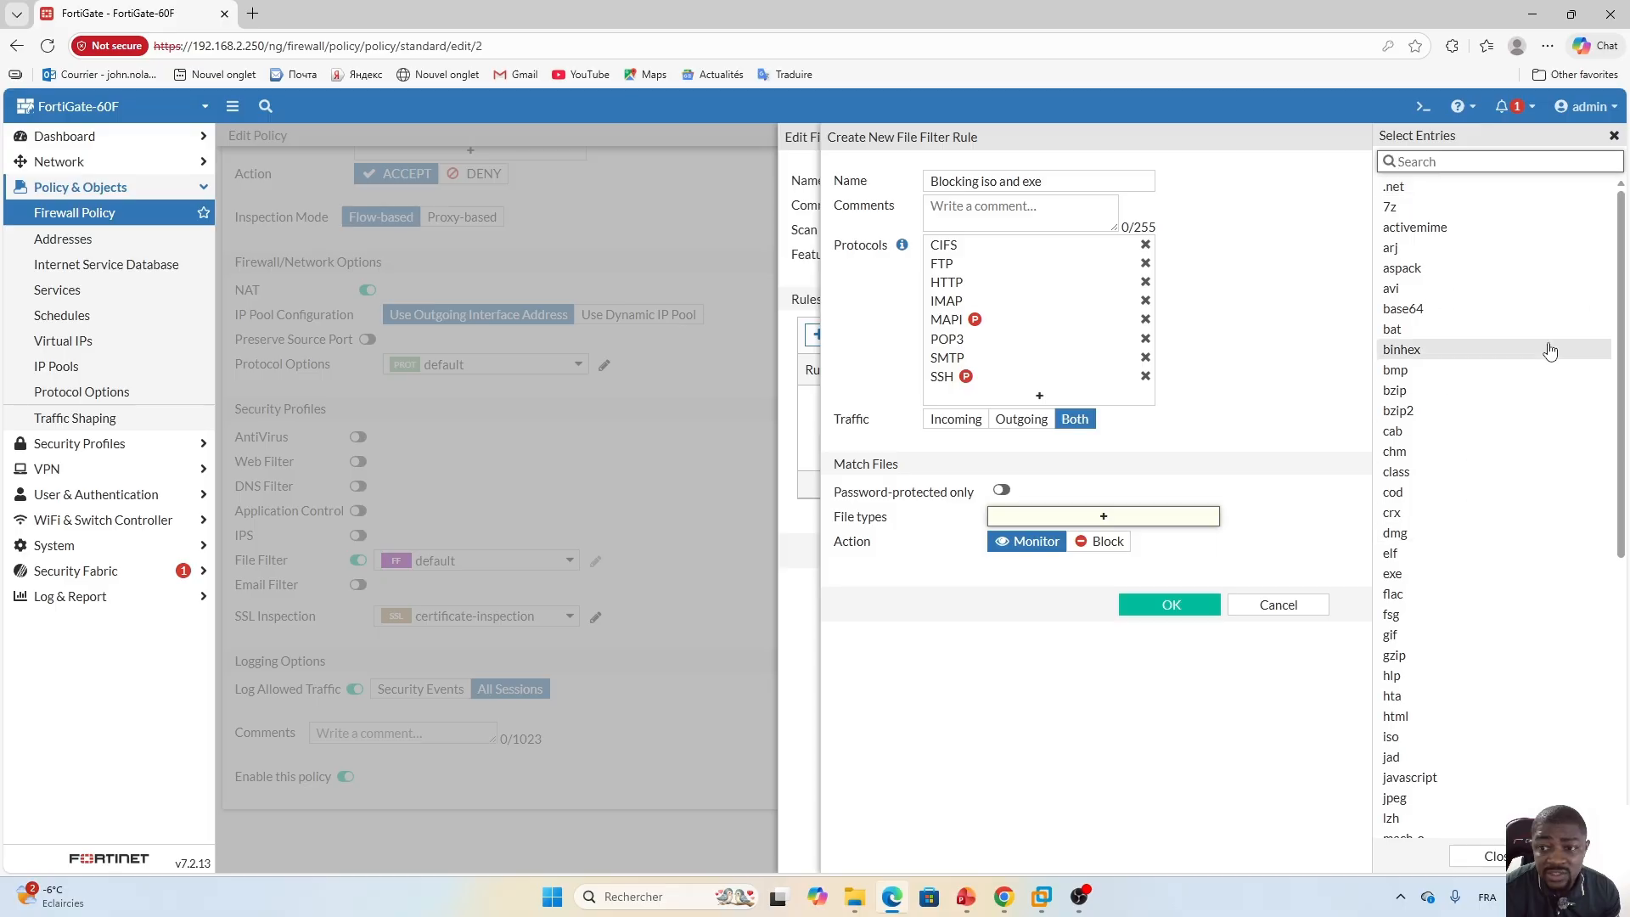
mouse_move(1623, 256)
left_mouse_down()
mouse_move(1626, 528)
mouse_move(1626, 248)
left_mouse_up()
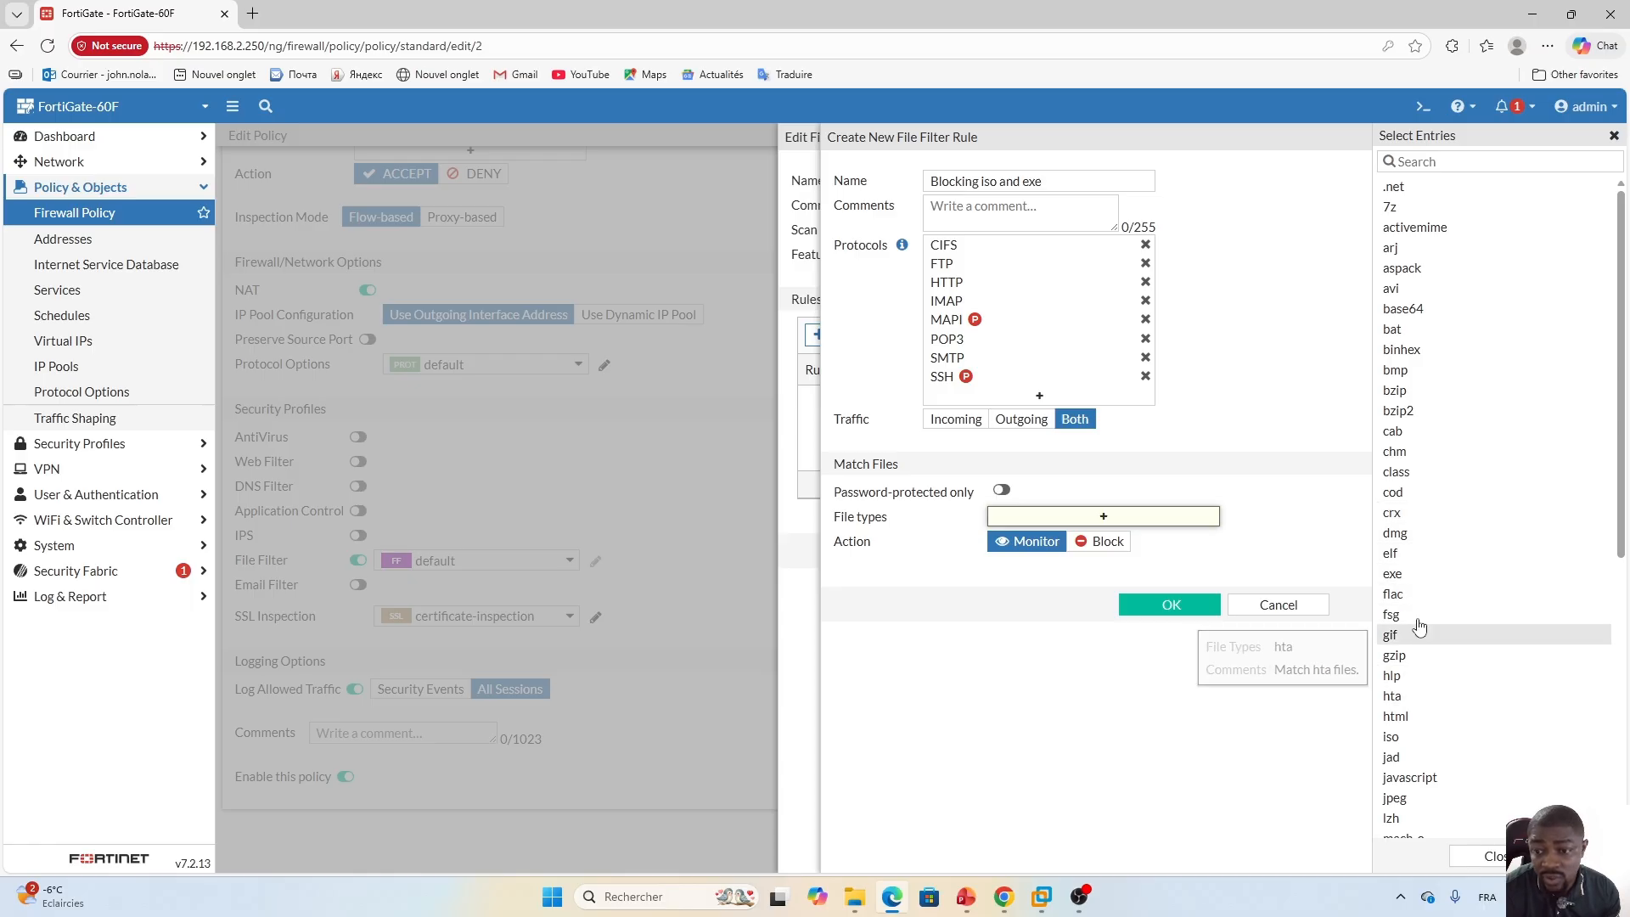
left_click(1397, 576)
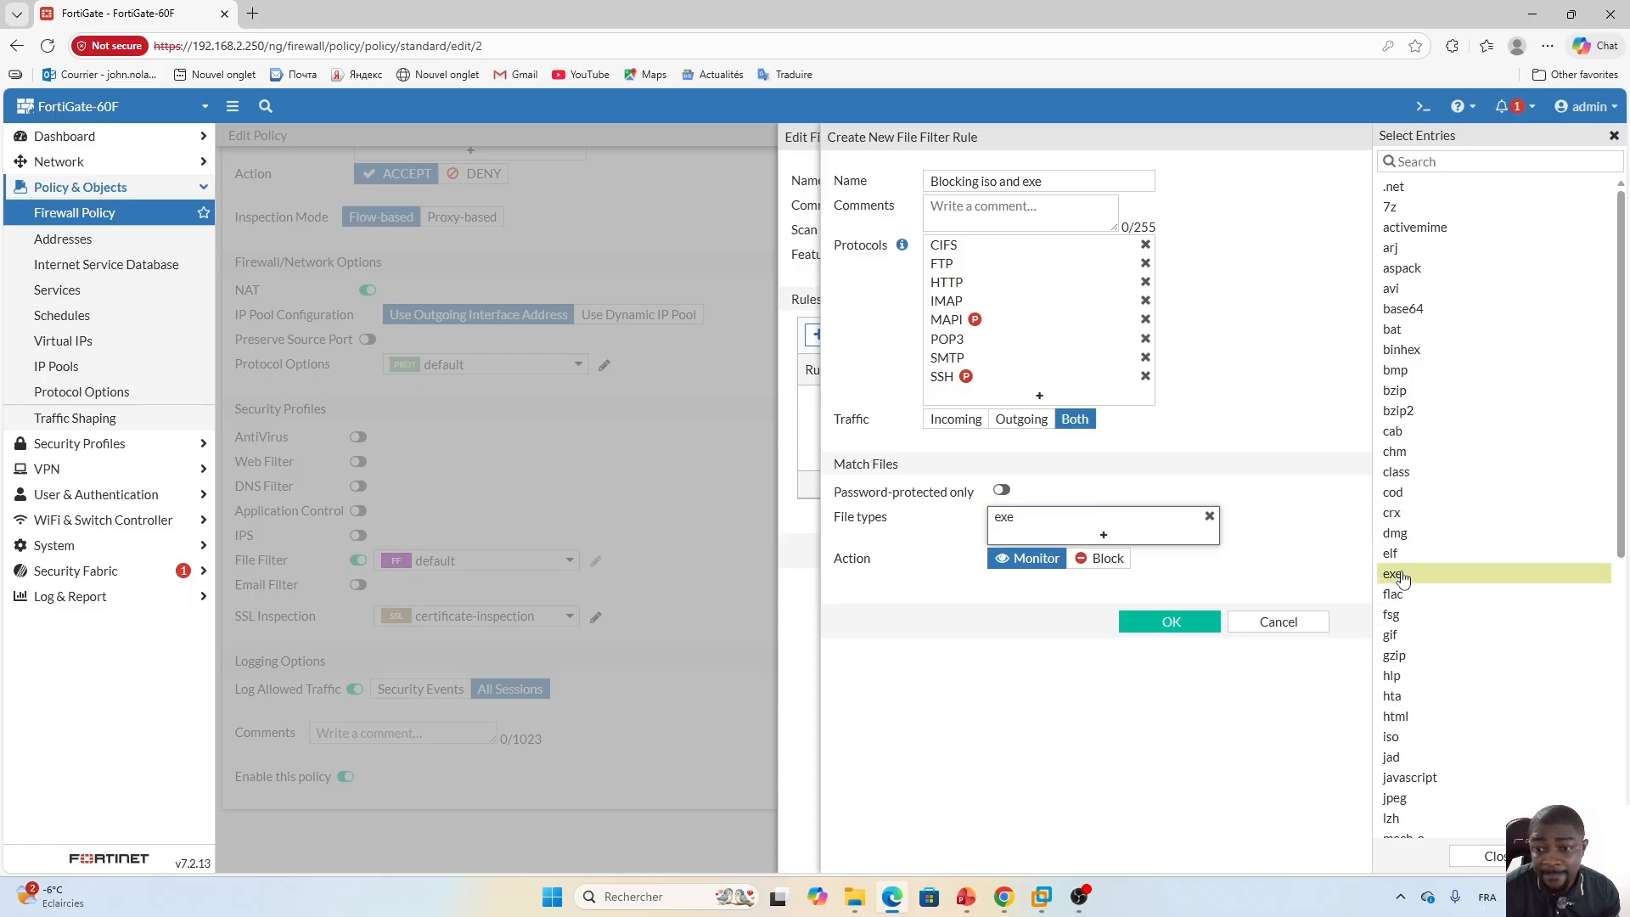
left_click(1453, 161)
type("iso")
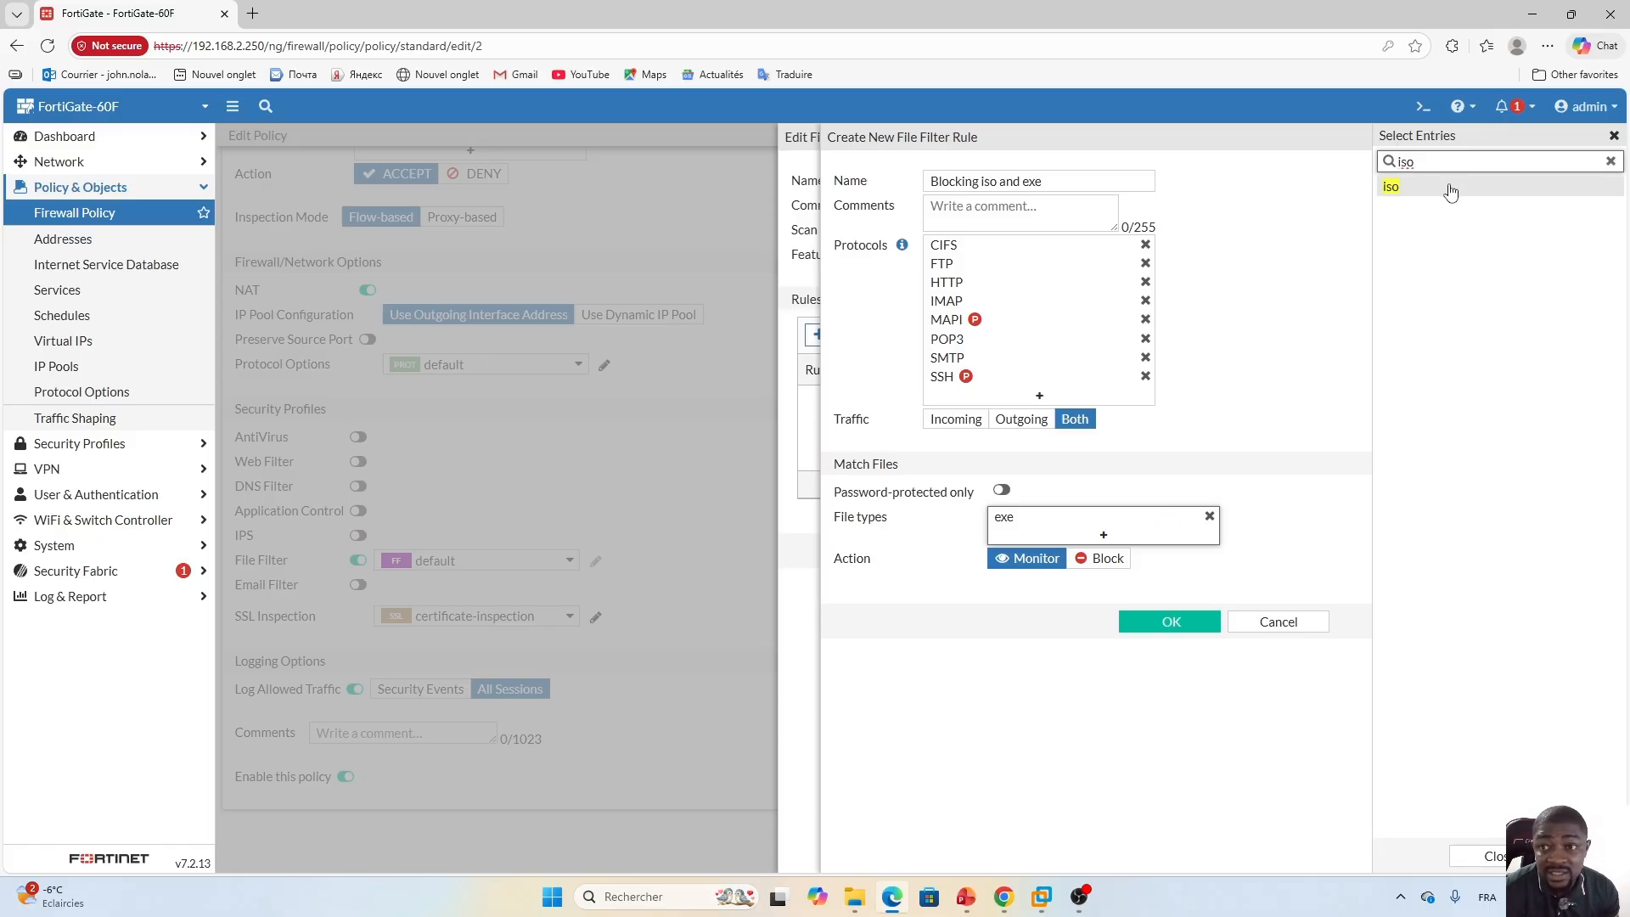
left_click(1406, 187)
left_click(1326, 552)
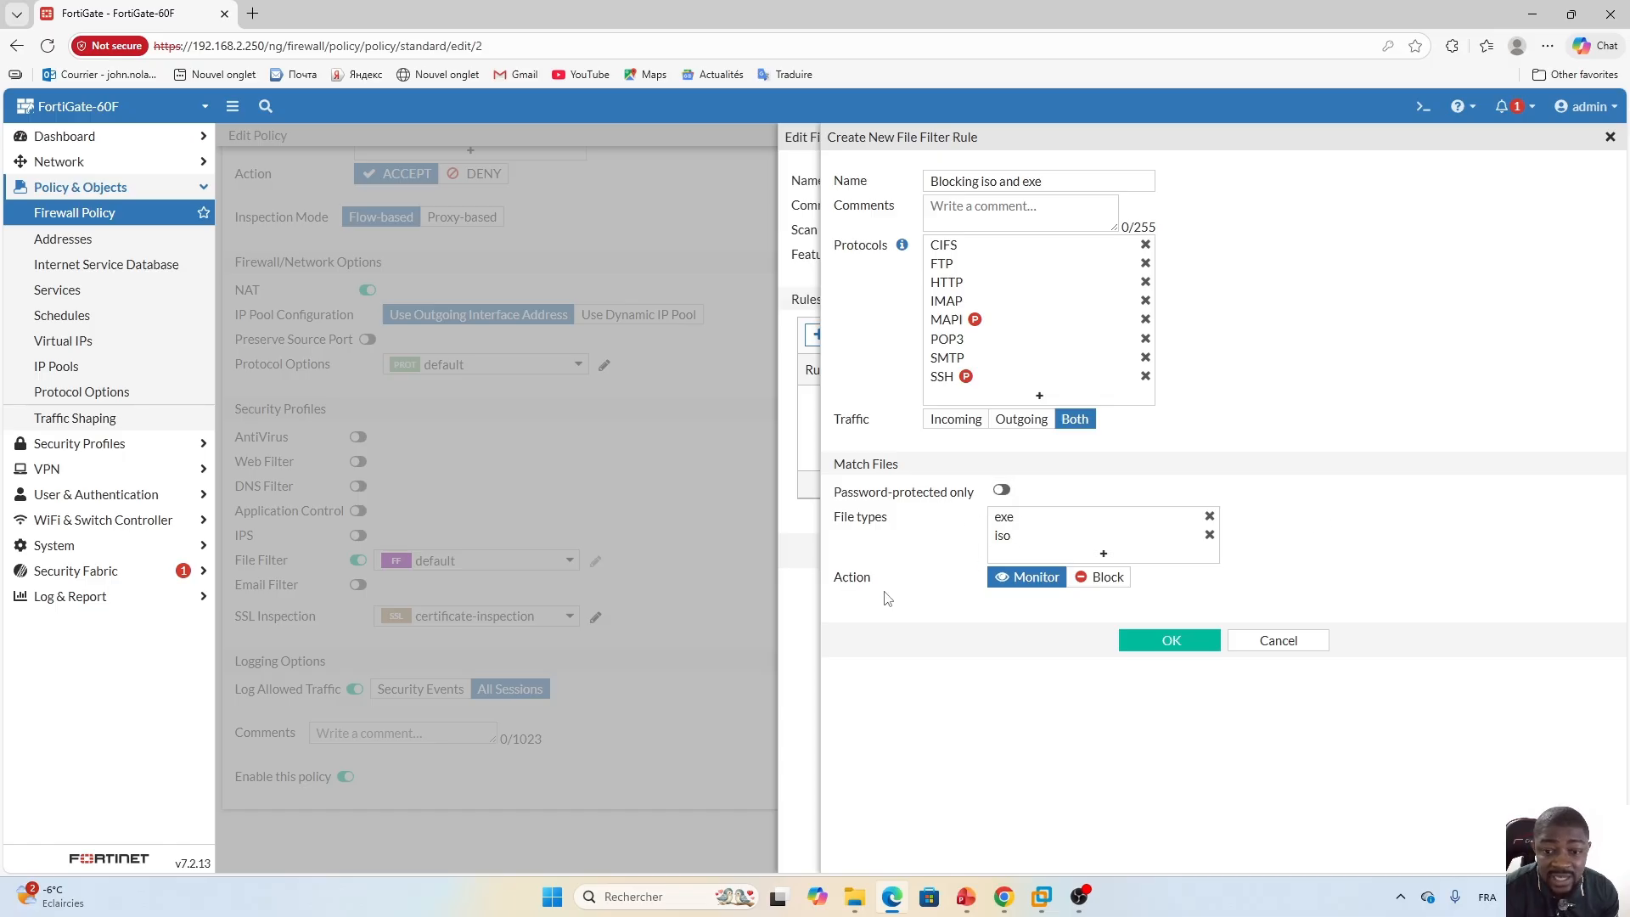
left_click(1103, 581)
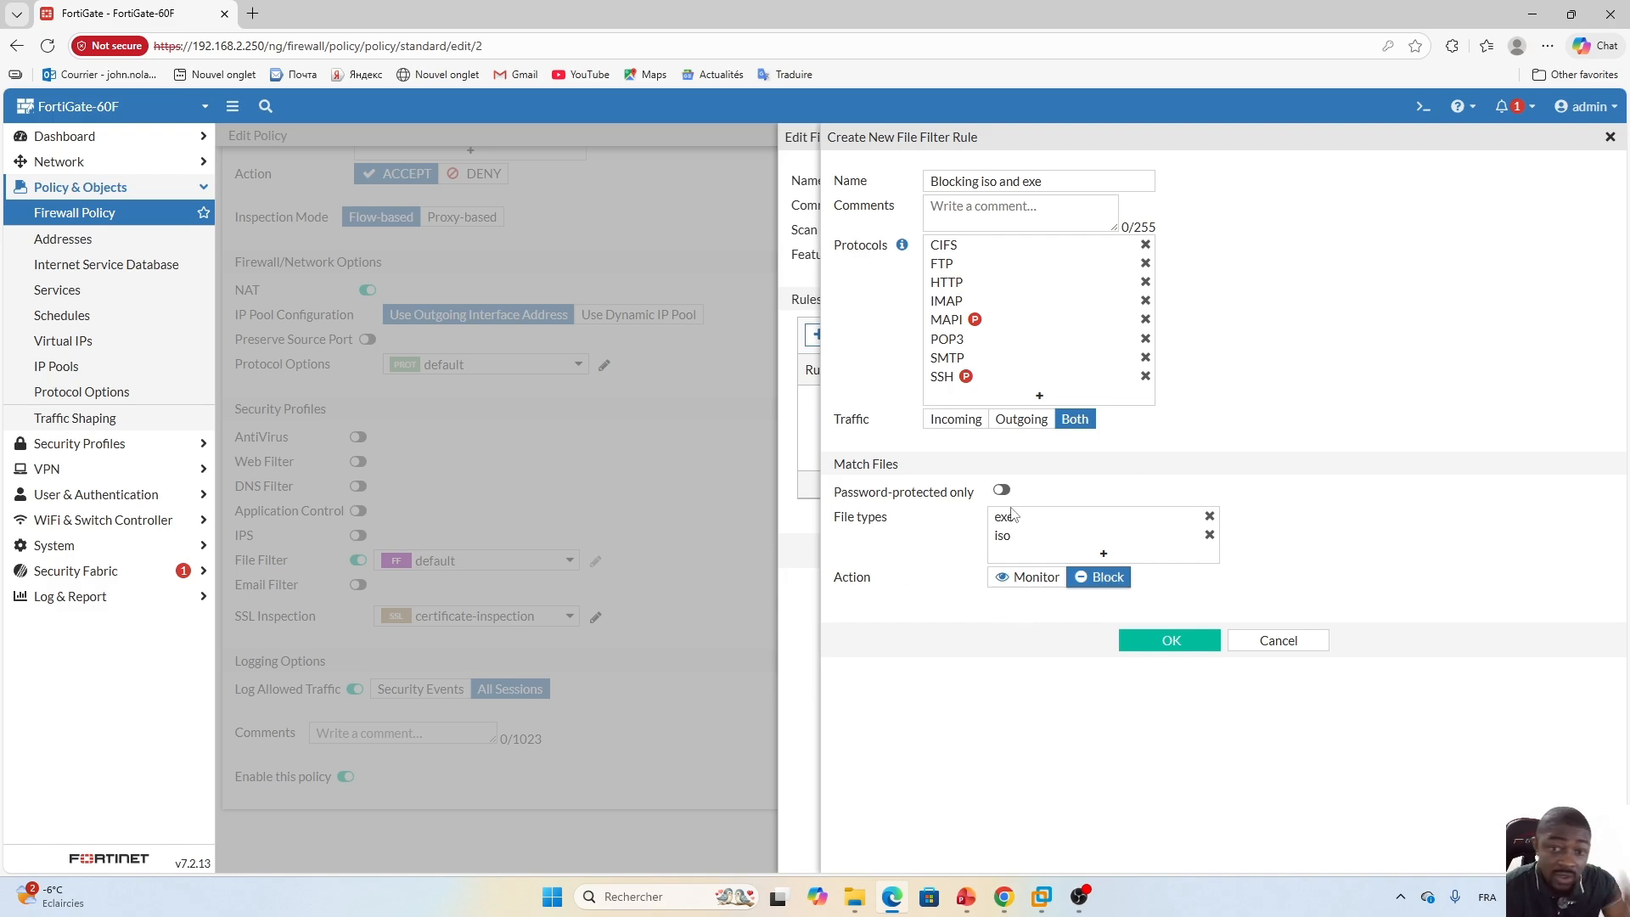
left_click(1171, 643)
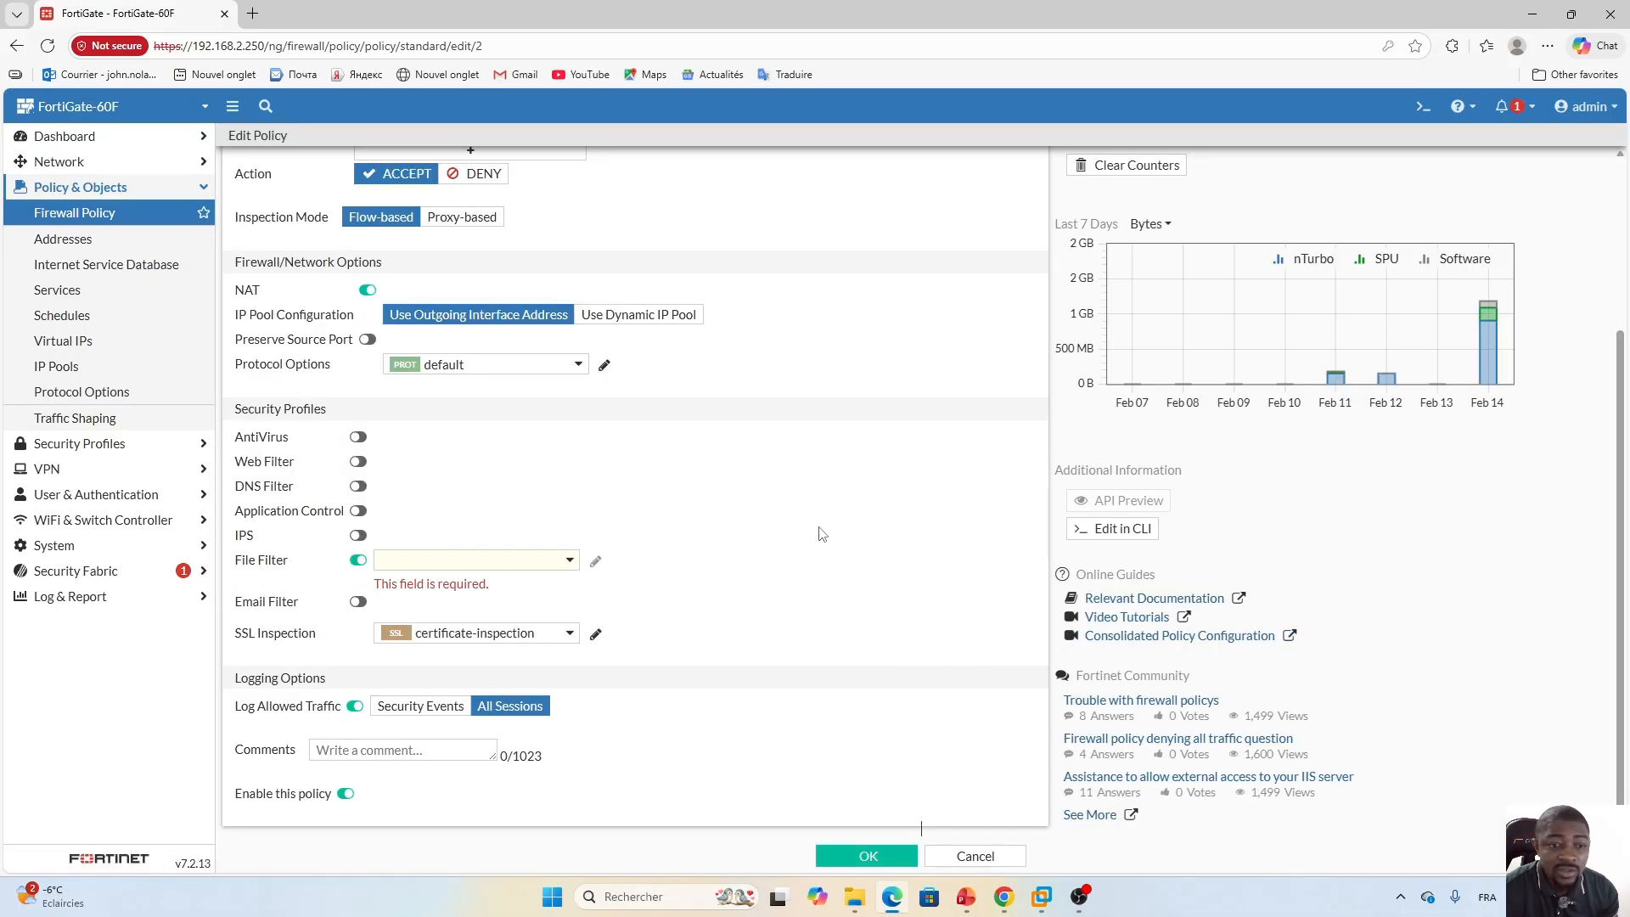
Reselect the default file filter profile on the policy and reopen it to review its rules without changes.
left_click(568, 559)
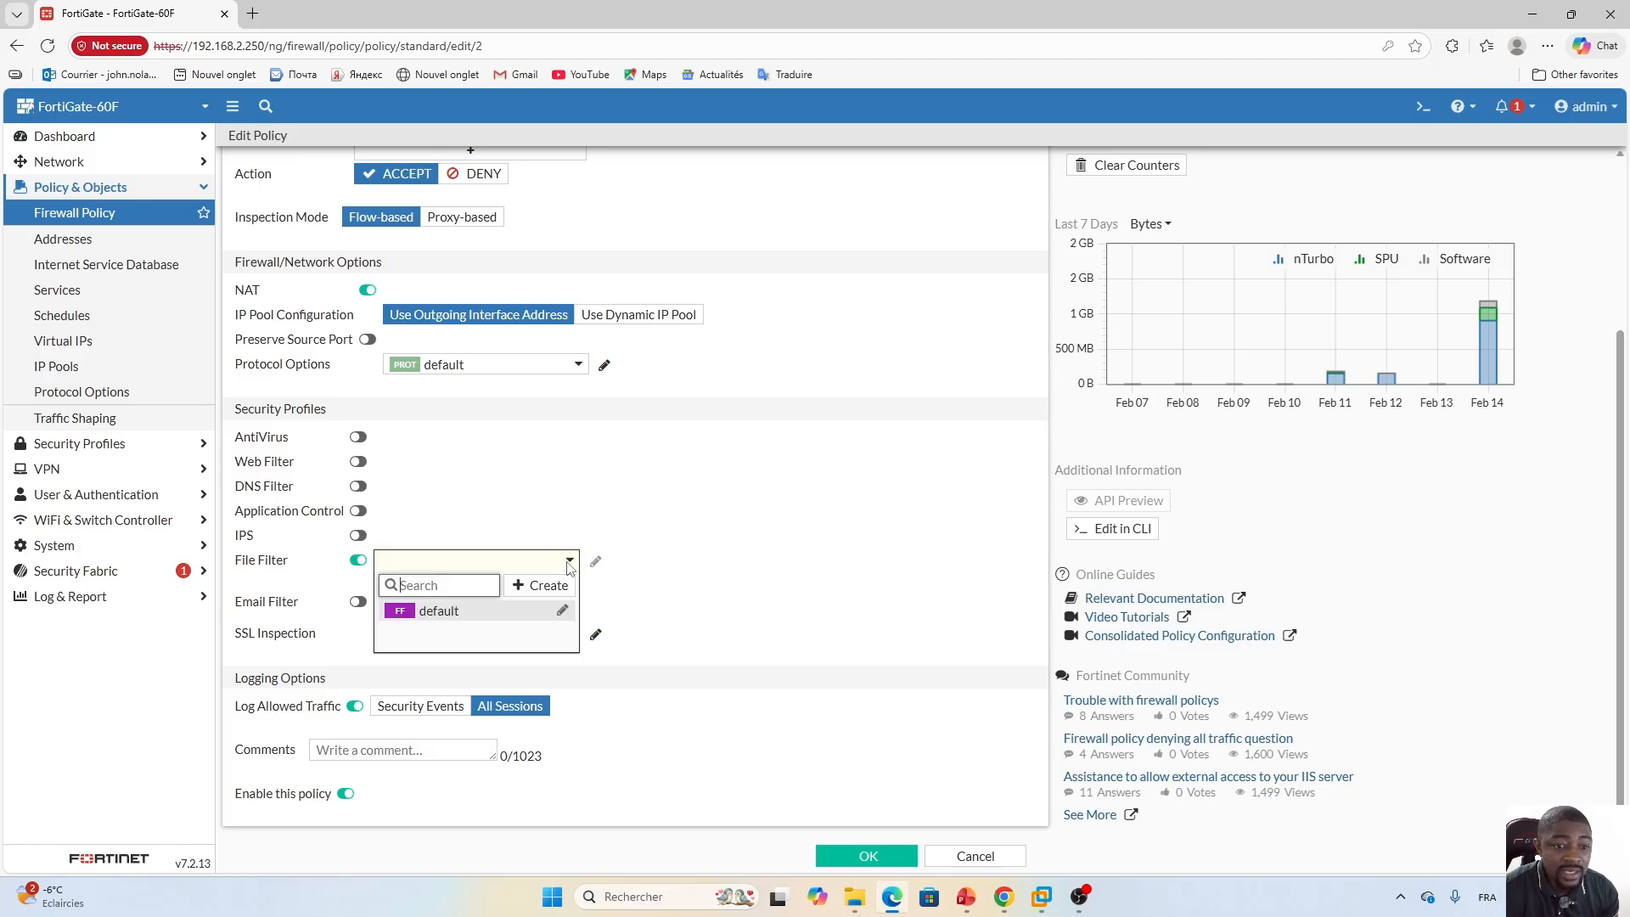
left_click(464, 611)
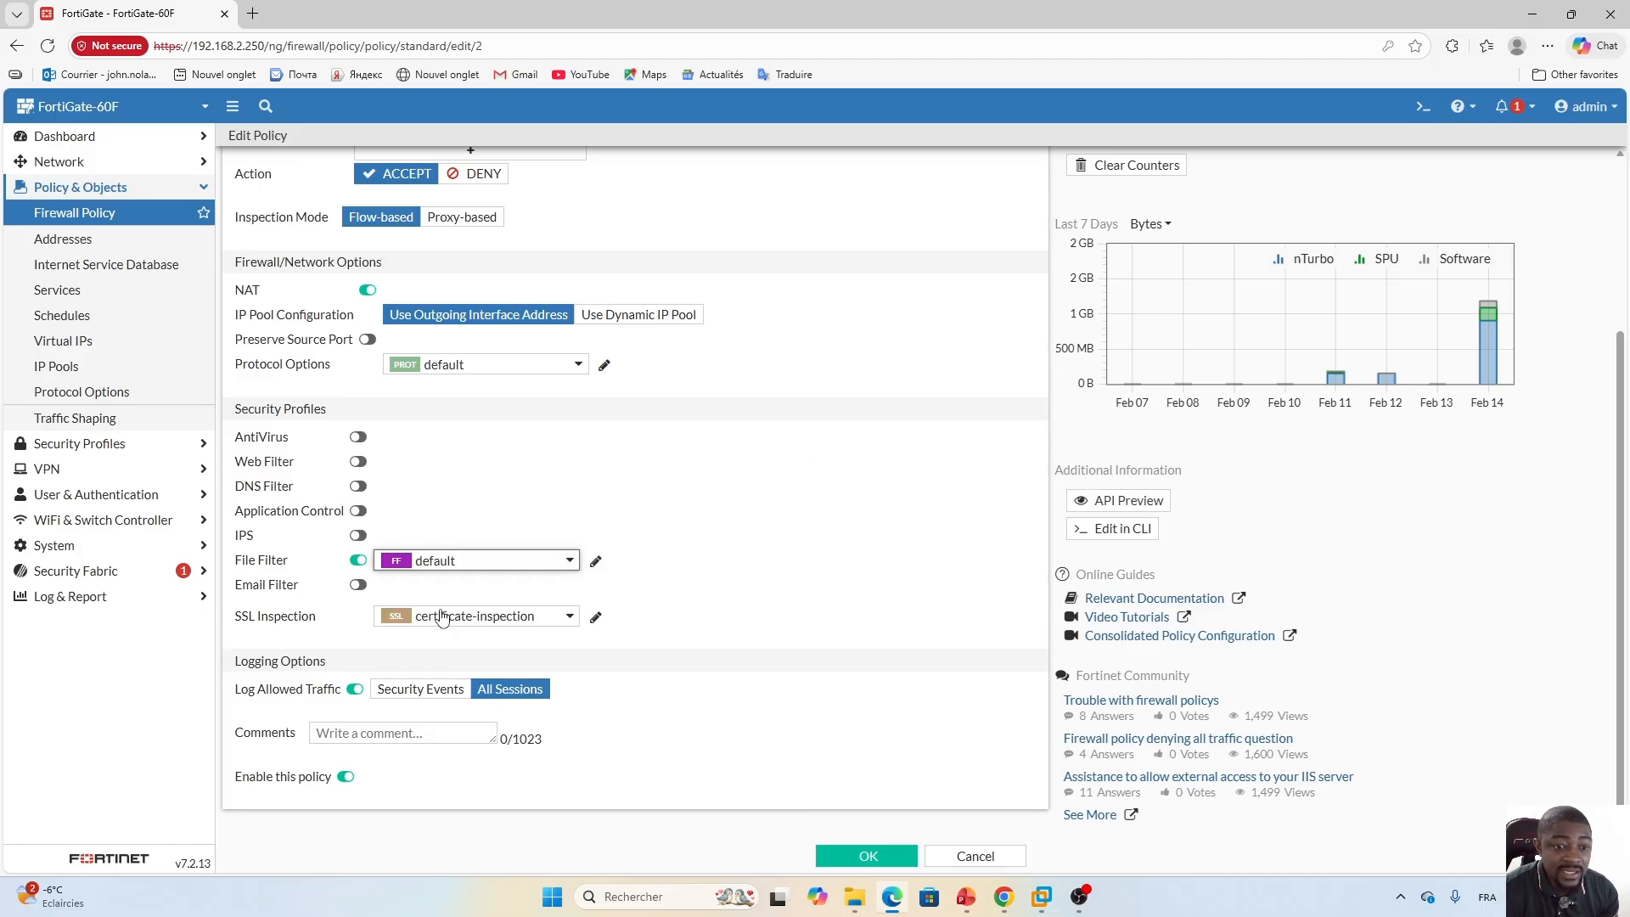
left_click(596, 566)
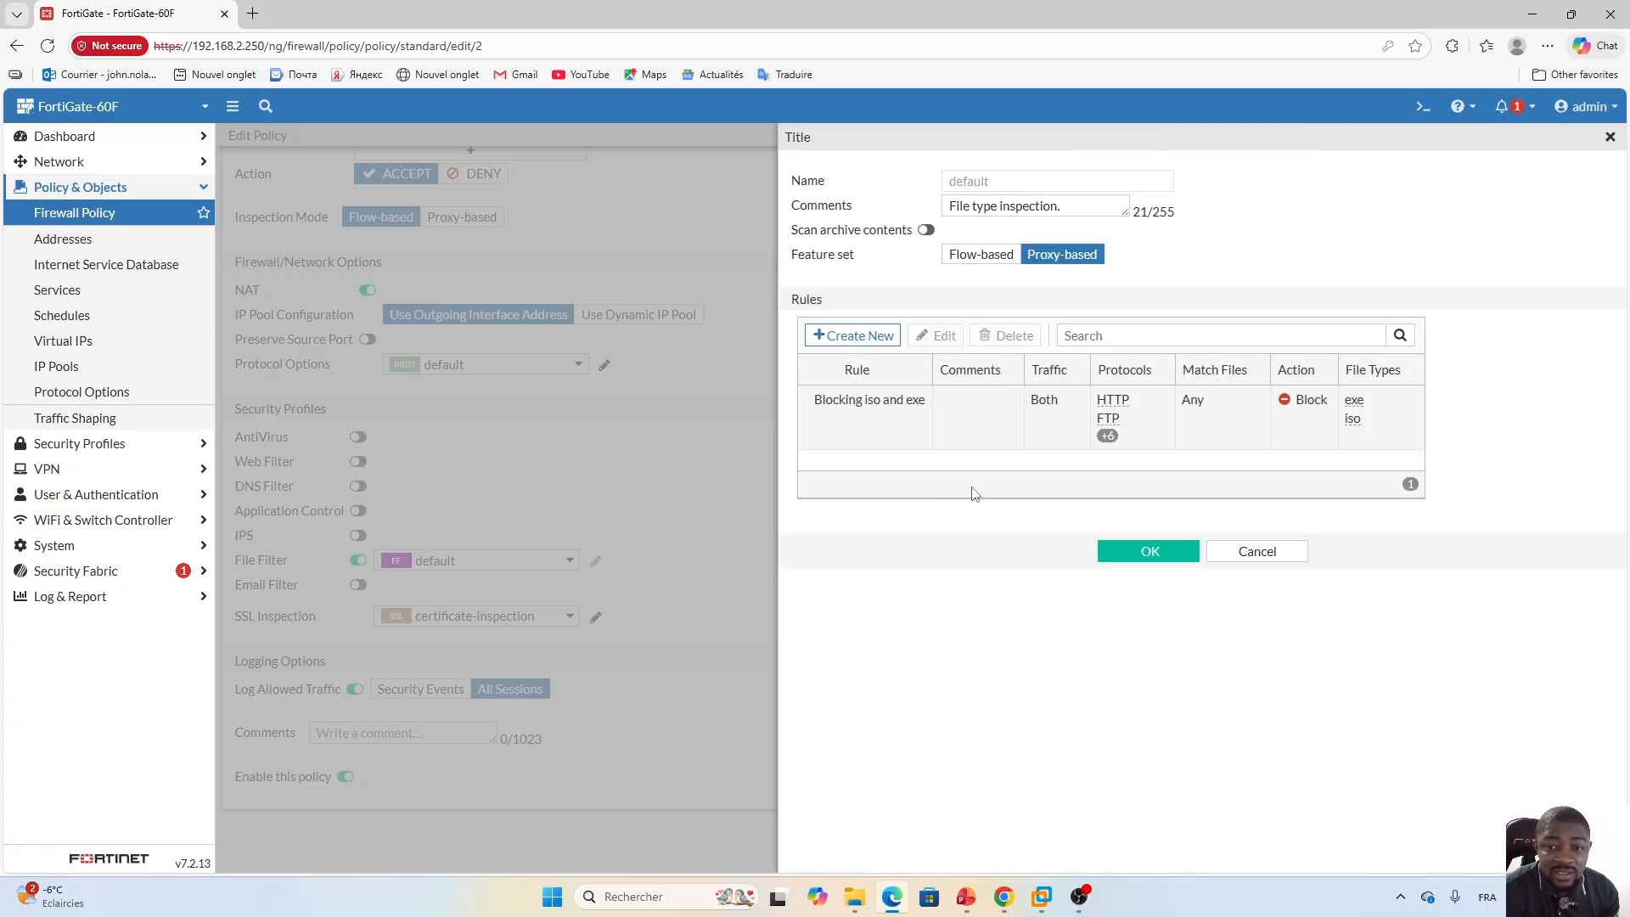
left_click(1256, 553)
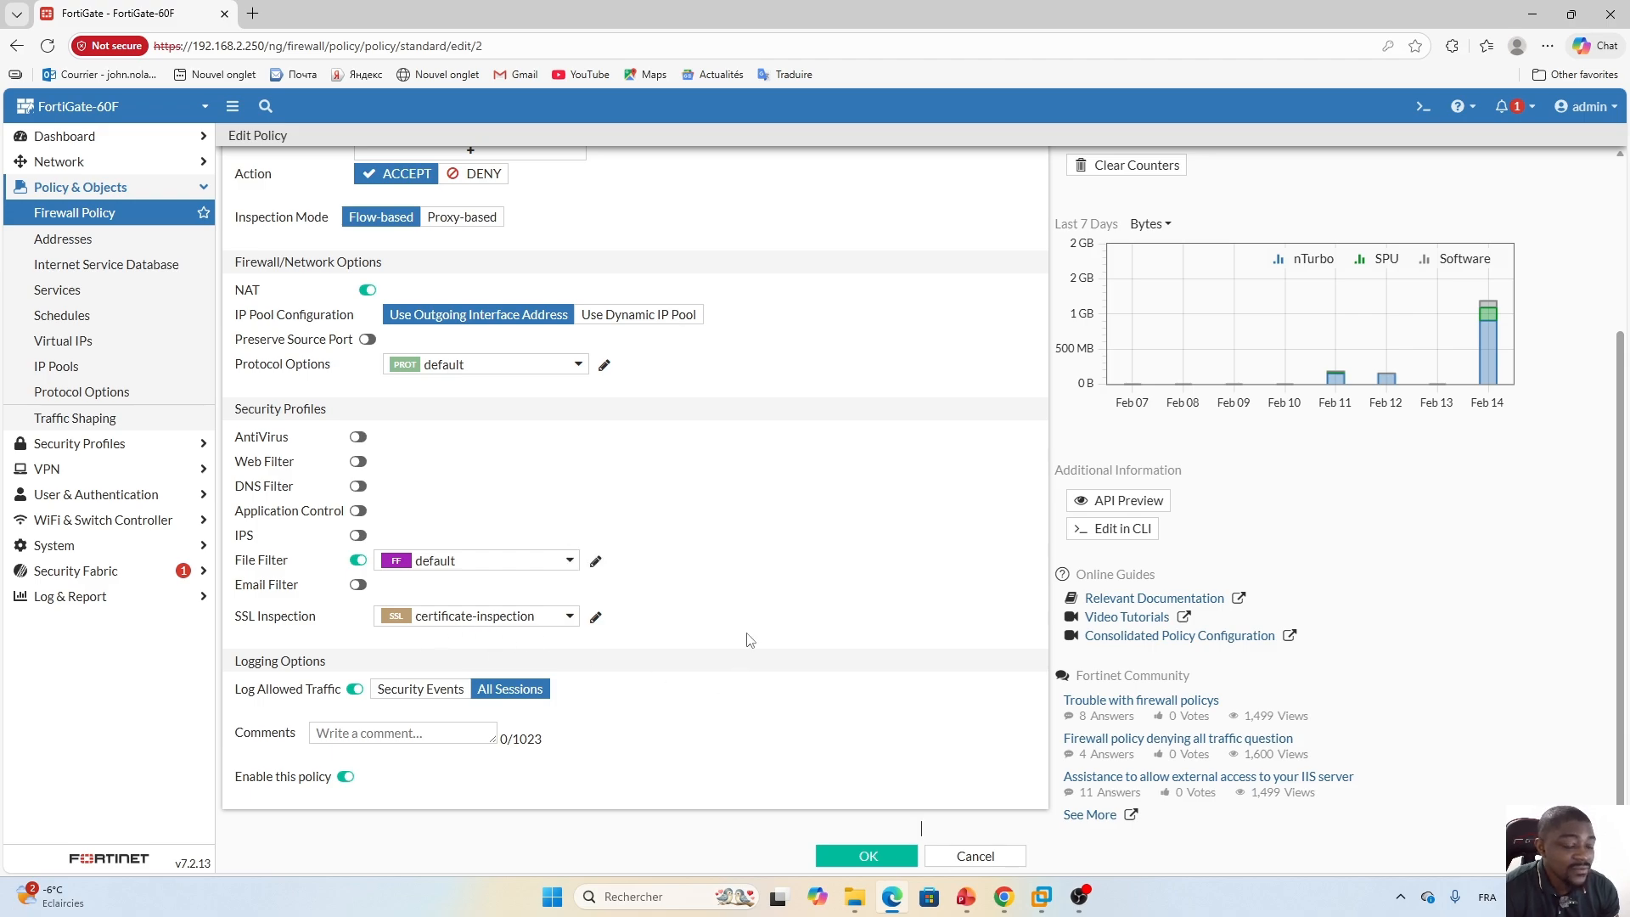
Set the policy's SSL inspection to deep-inspection and save the policy.
left_click(569, 619)
left_click(463, 708)
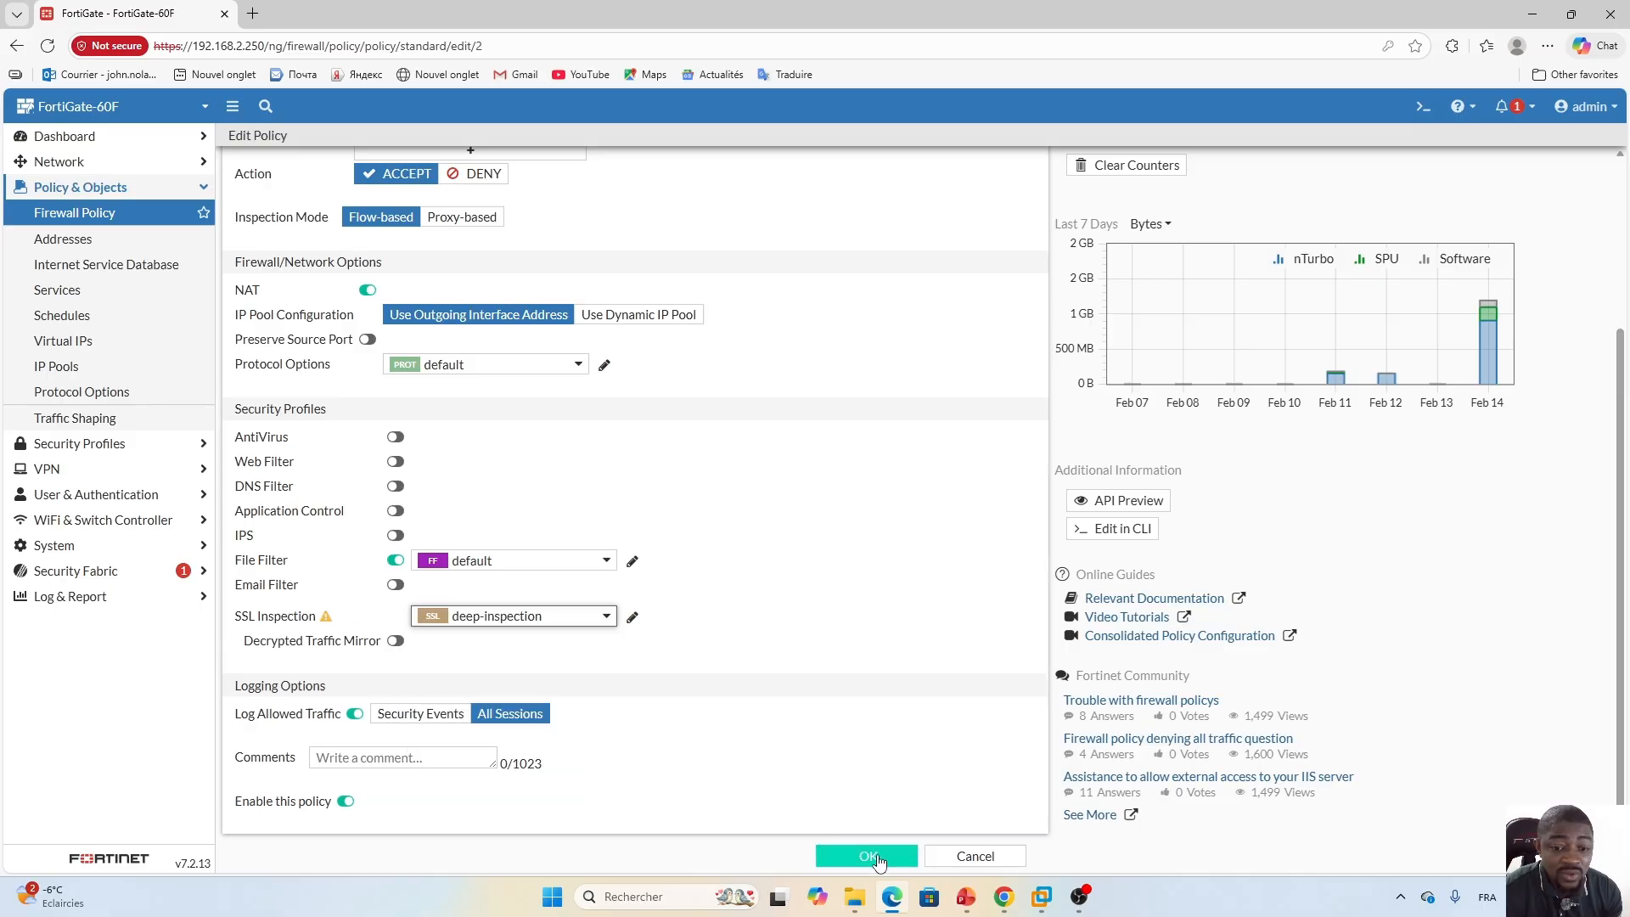
left_click(866, 858)
left_click(1364, 852)
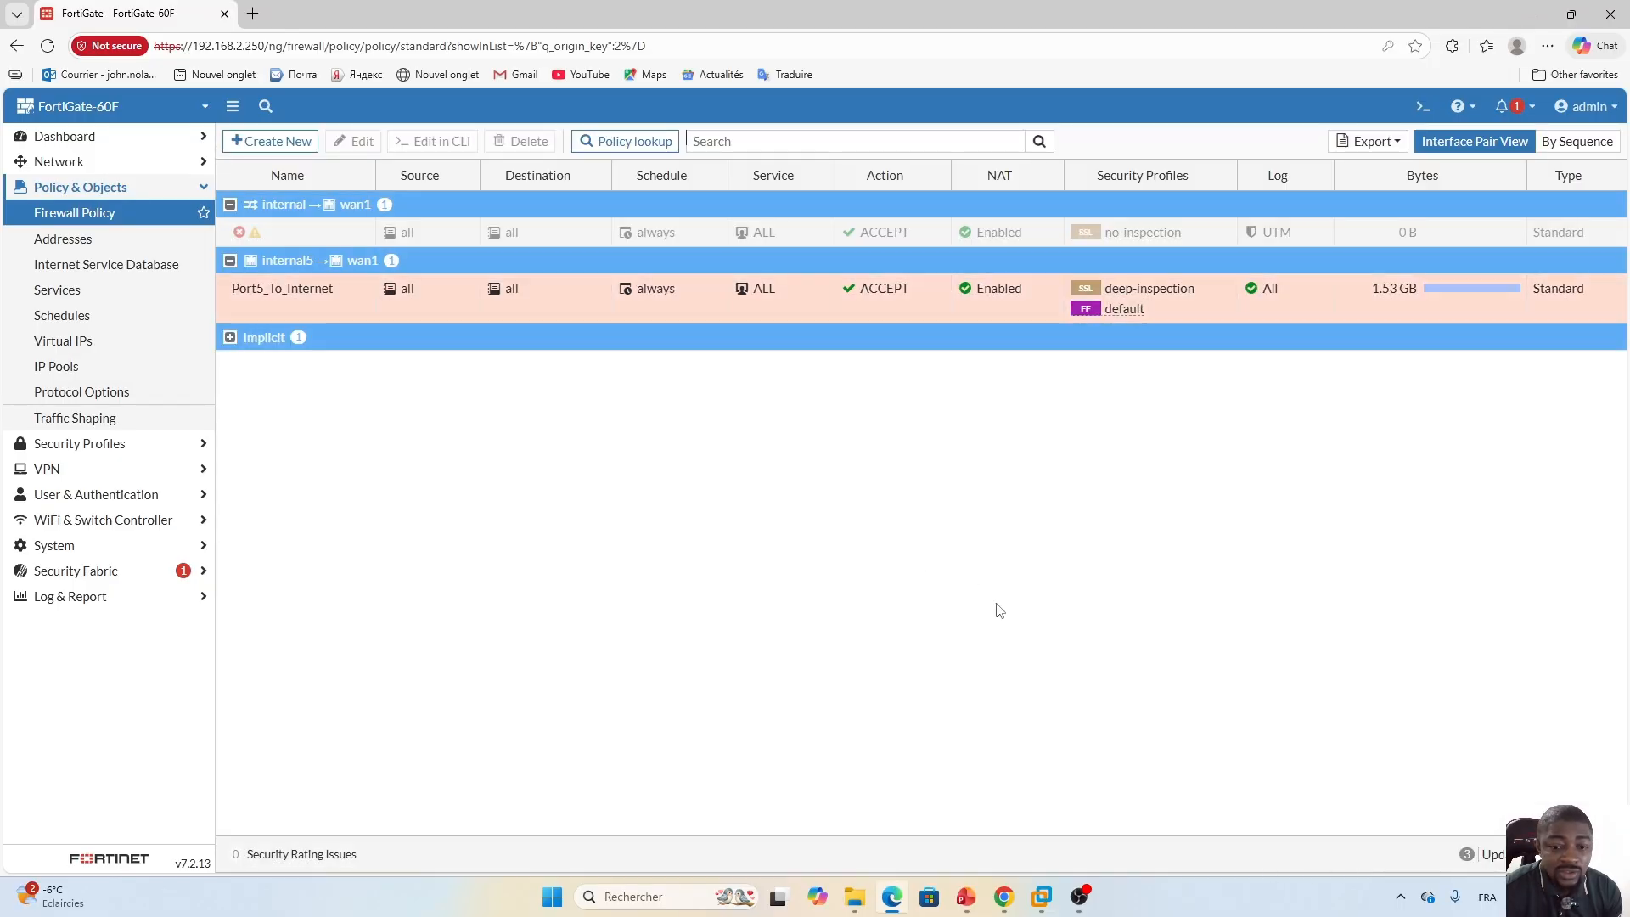
Switch to the Win10 virtual machine in VMware Workstation and open Firefox, dismissing the default-browser prompt.
left_click(1042, 897)
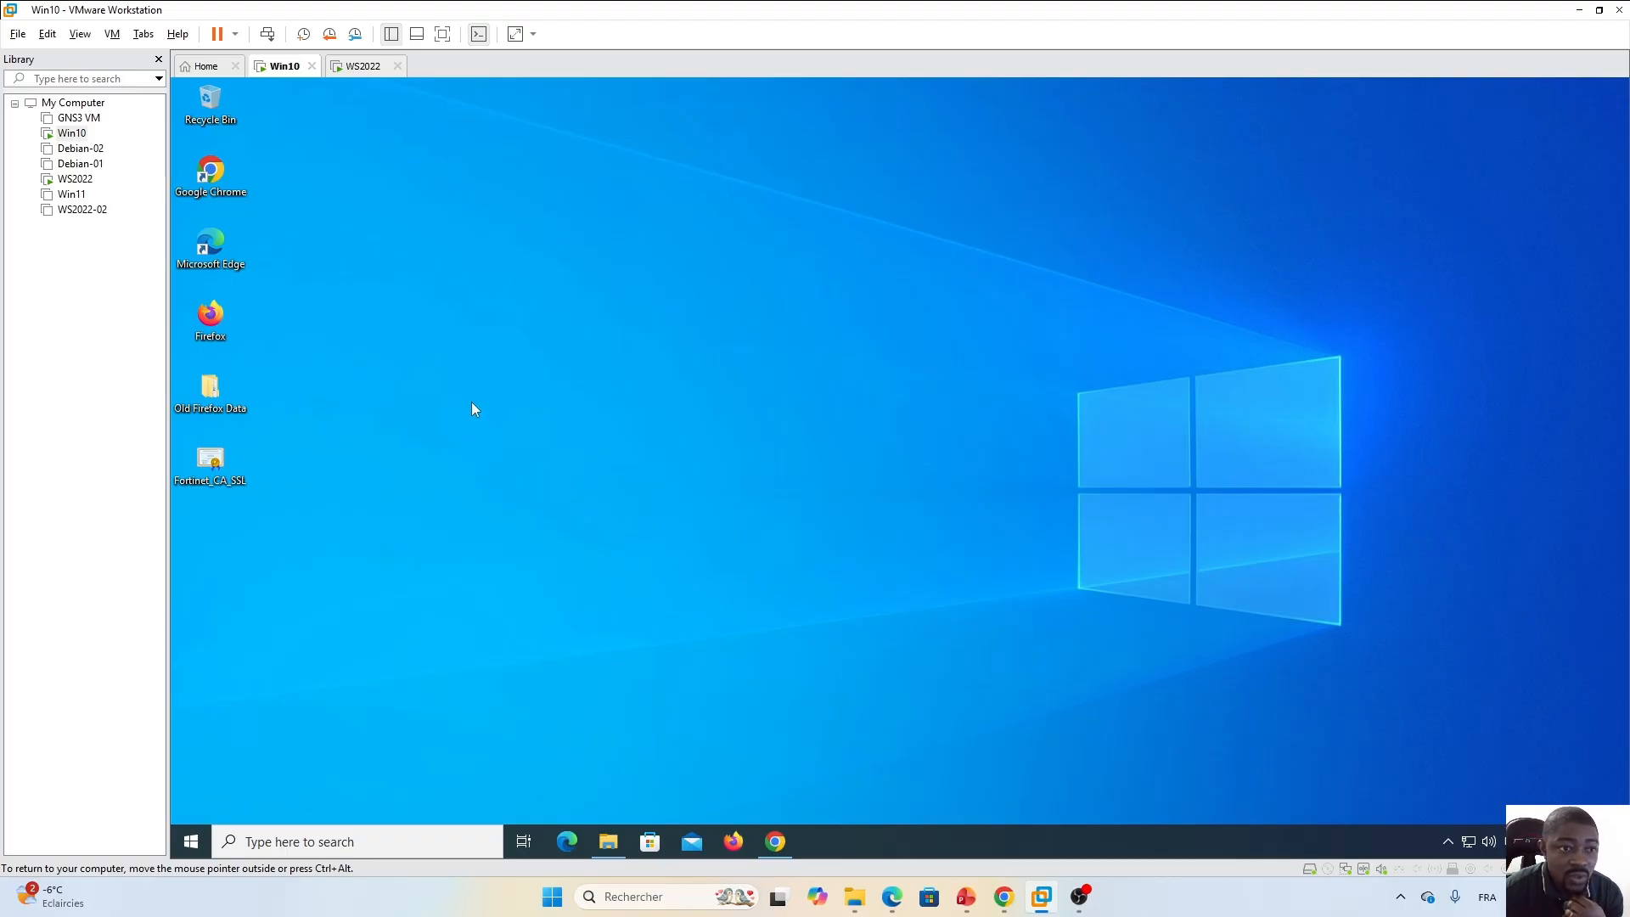
left_click(735, 842)
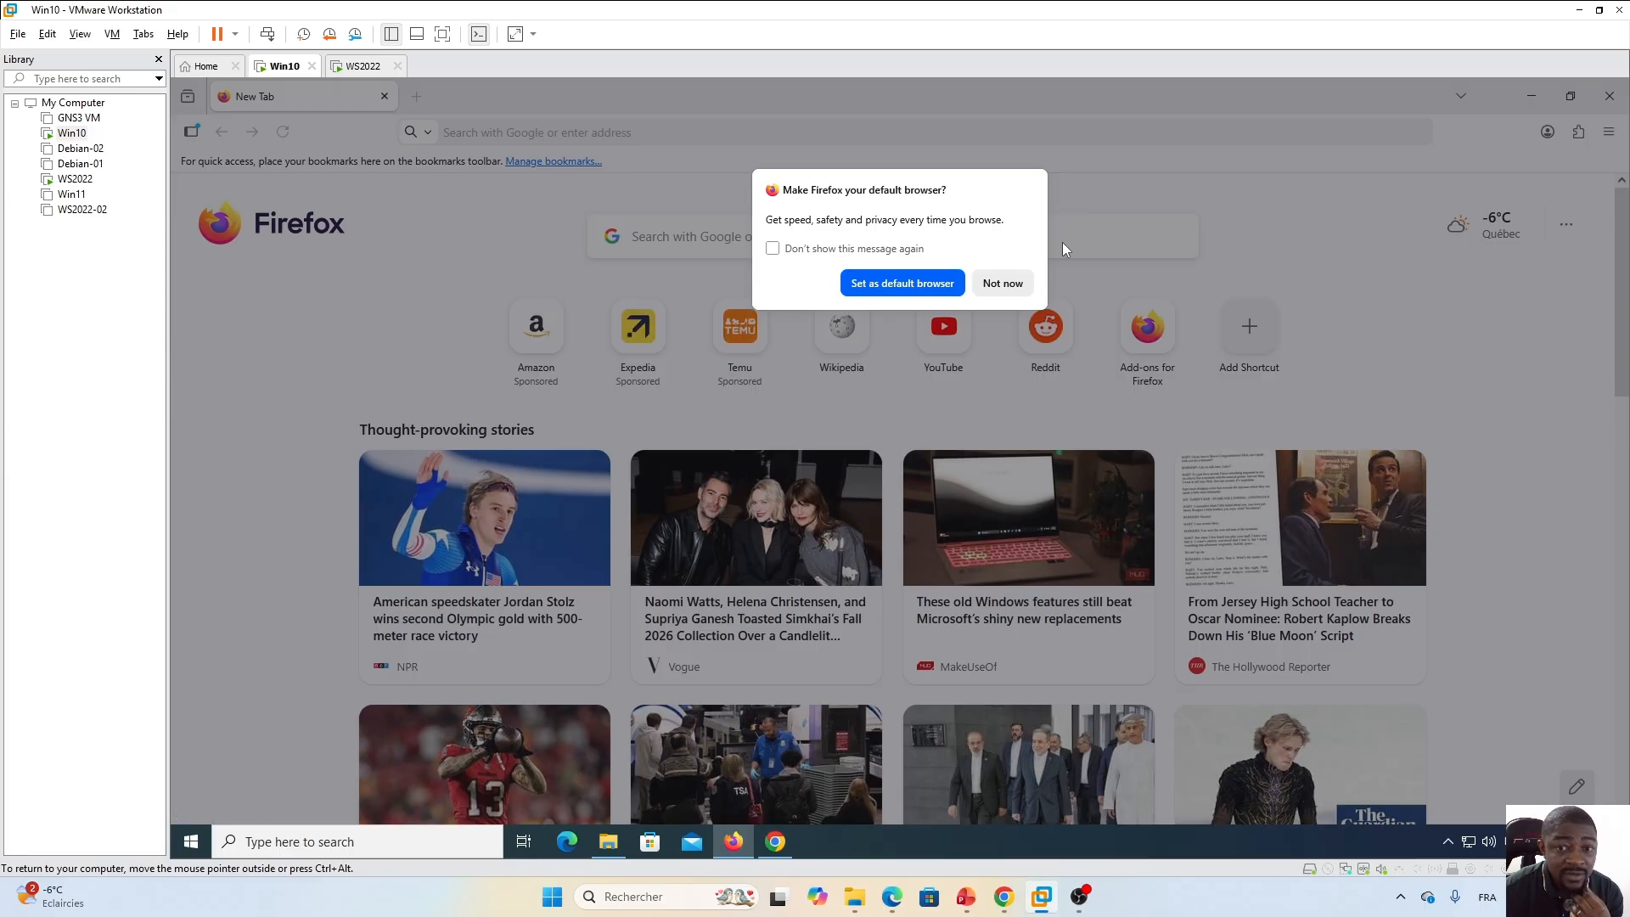
left_click(1002, 282)
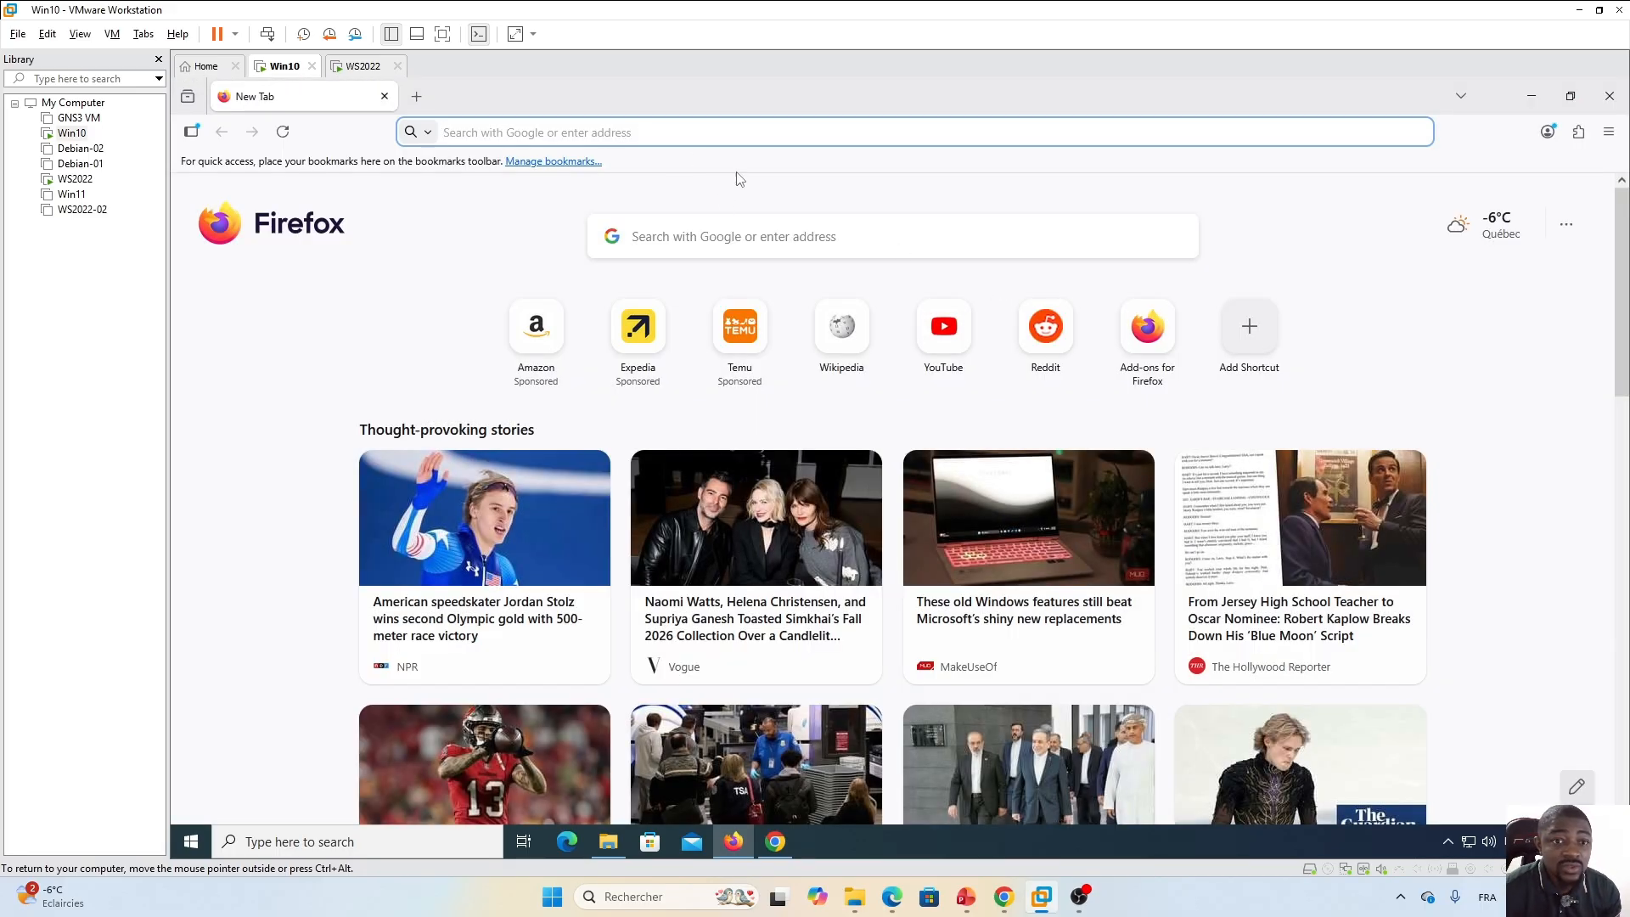
left_click(893, 237)
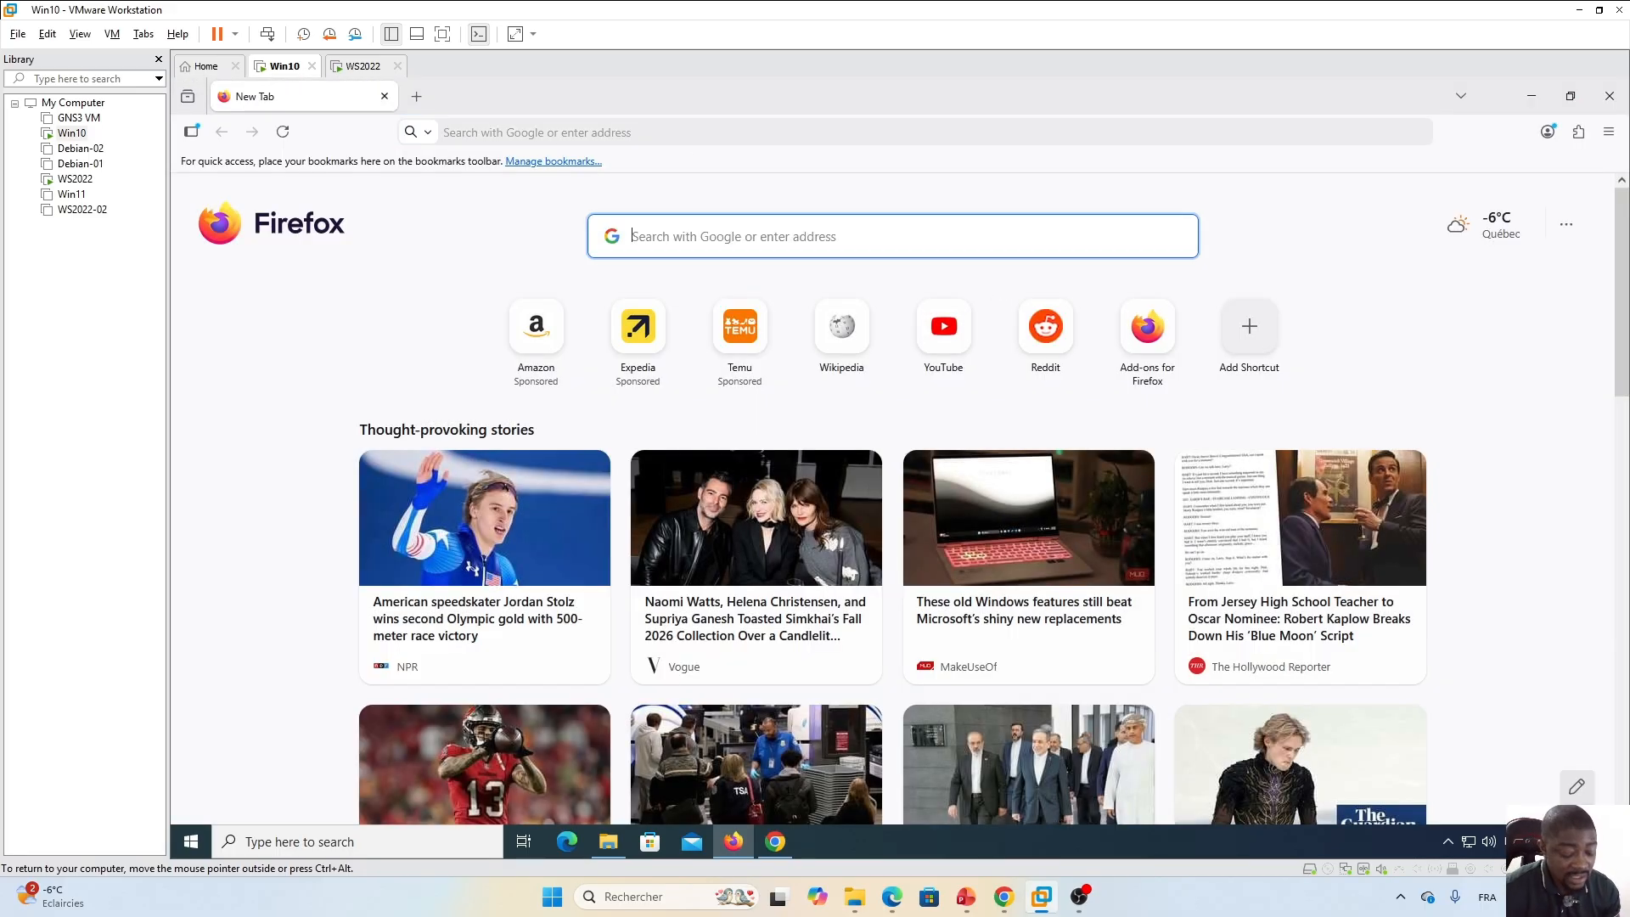
type("vlc-media-player.en.softonic.com")
key("Return")
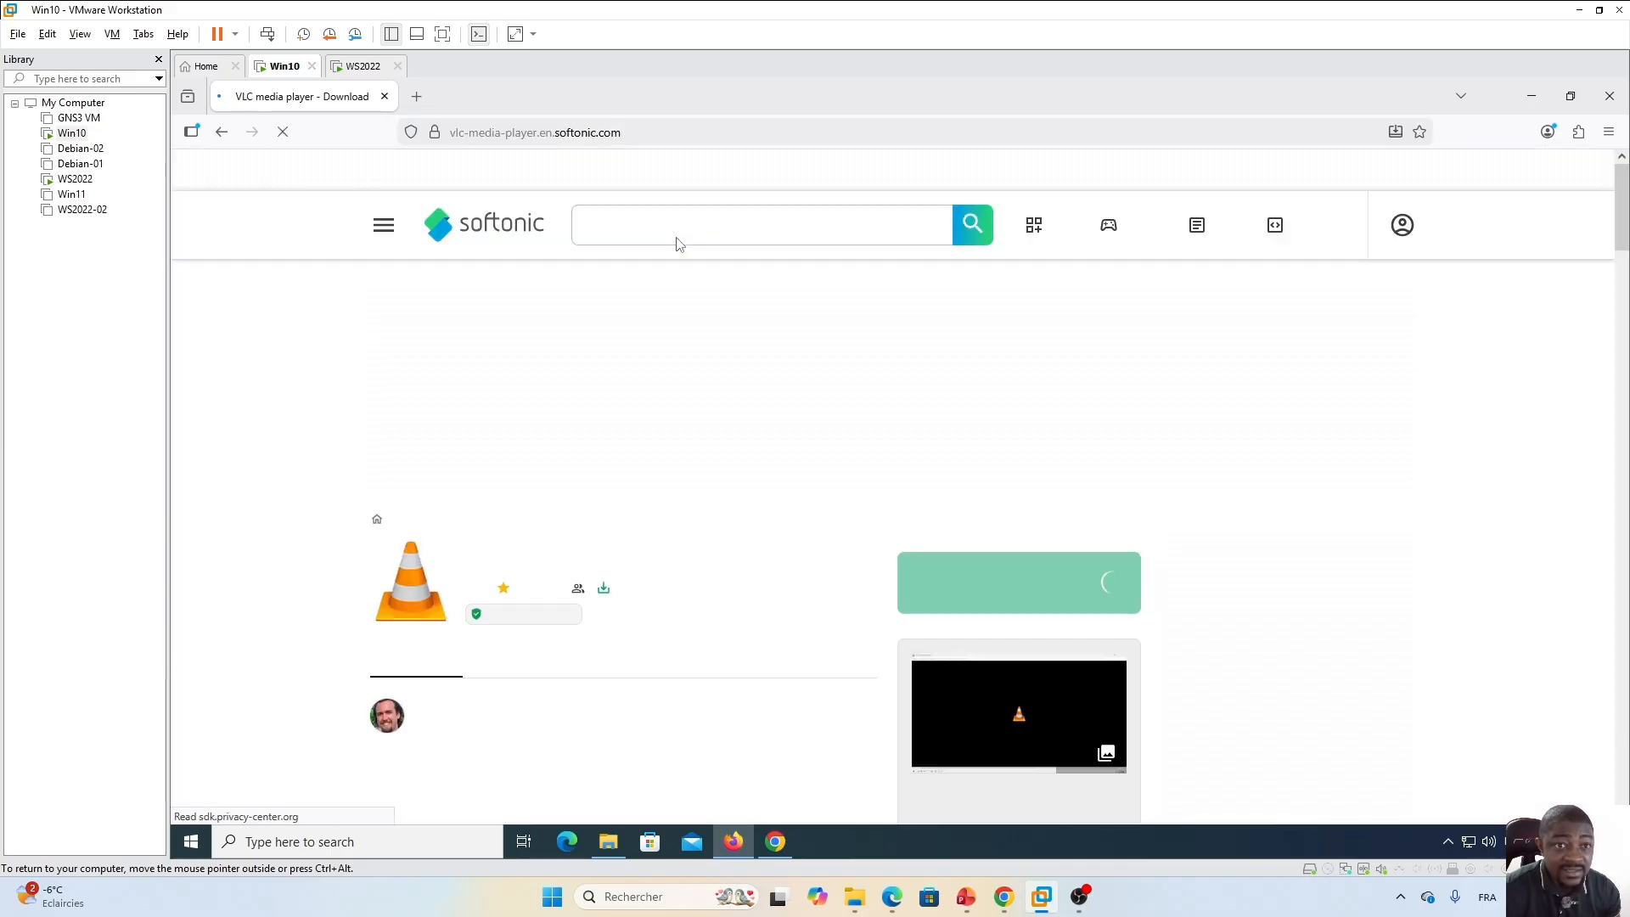
double_click(574, 132)
left_click(577, 133)
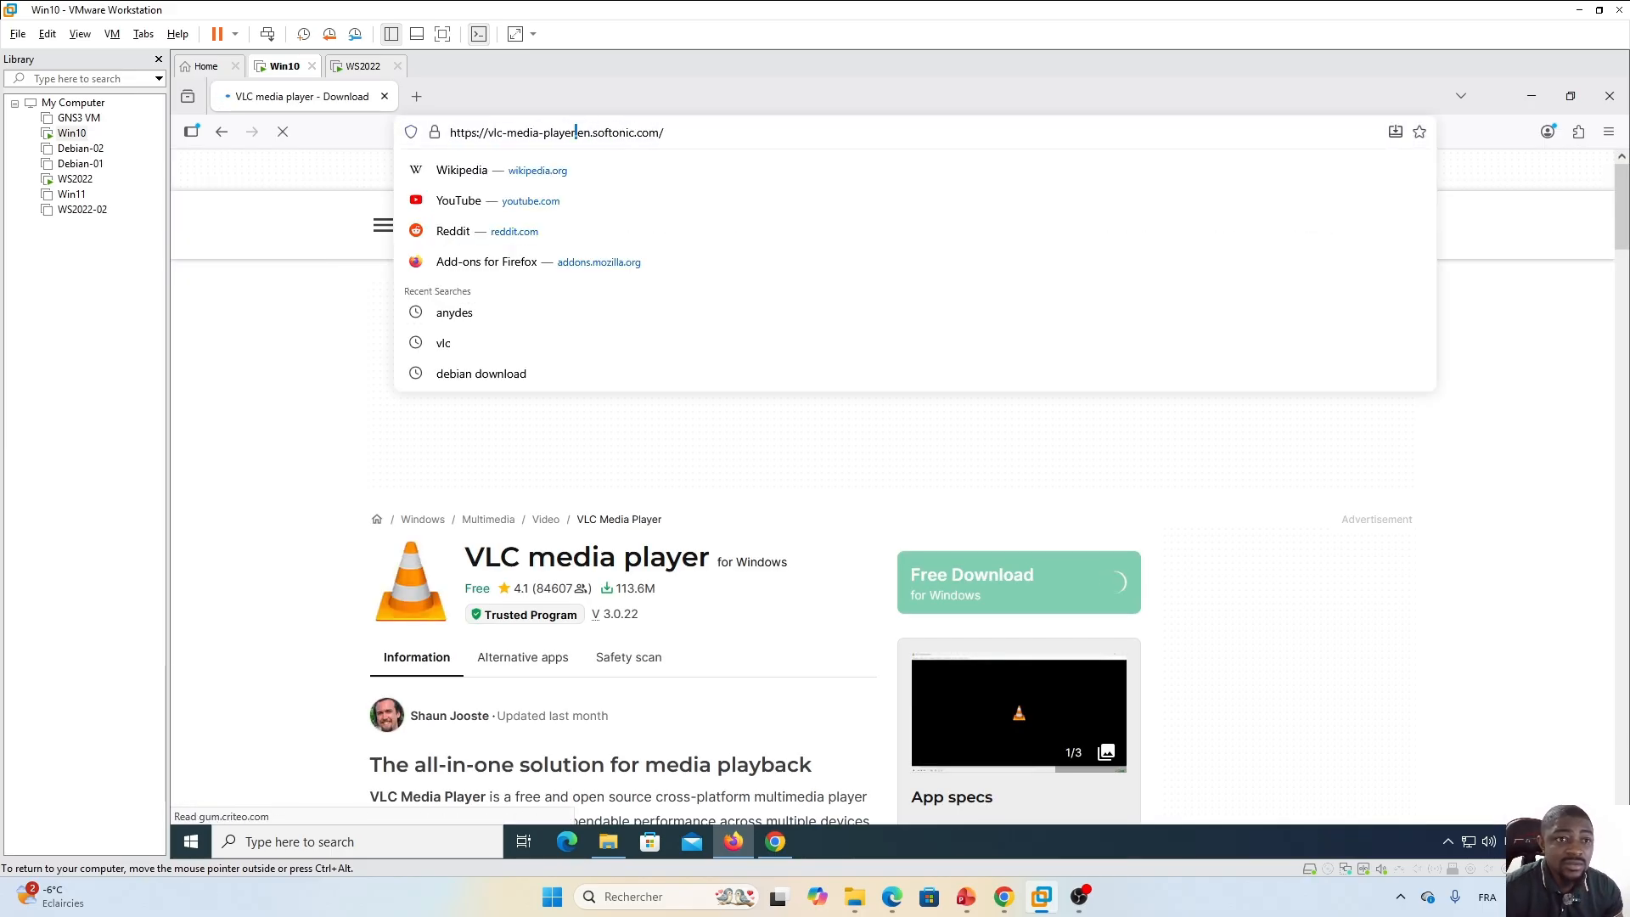
left_click(222, 132)
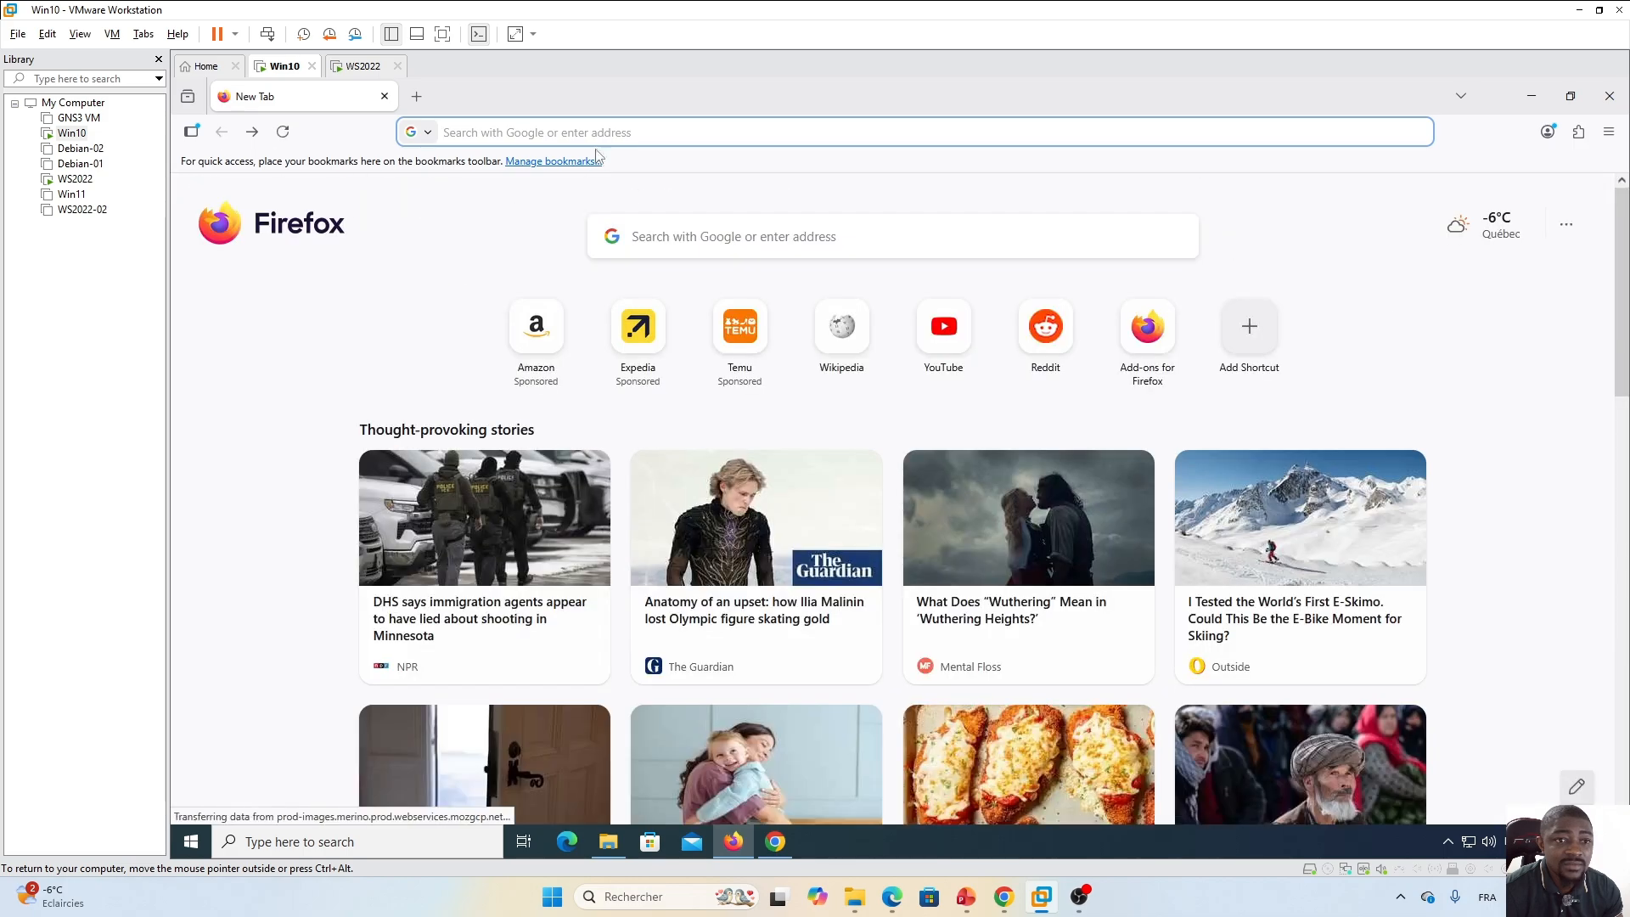
Search the web for vlc from Firefox's address bar, removing the autocompleted address.
left_click(596, 132)
type("vlc")
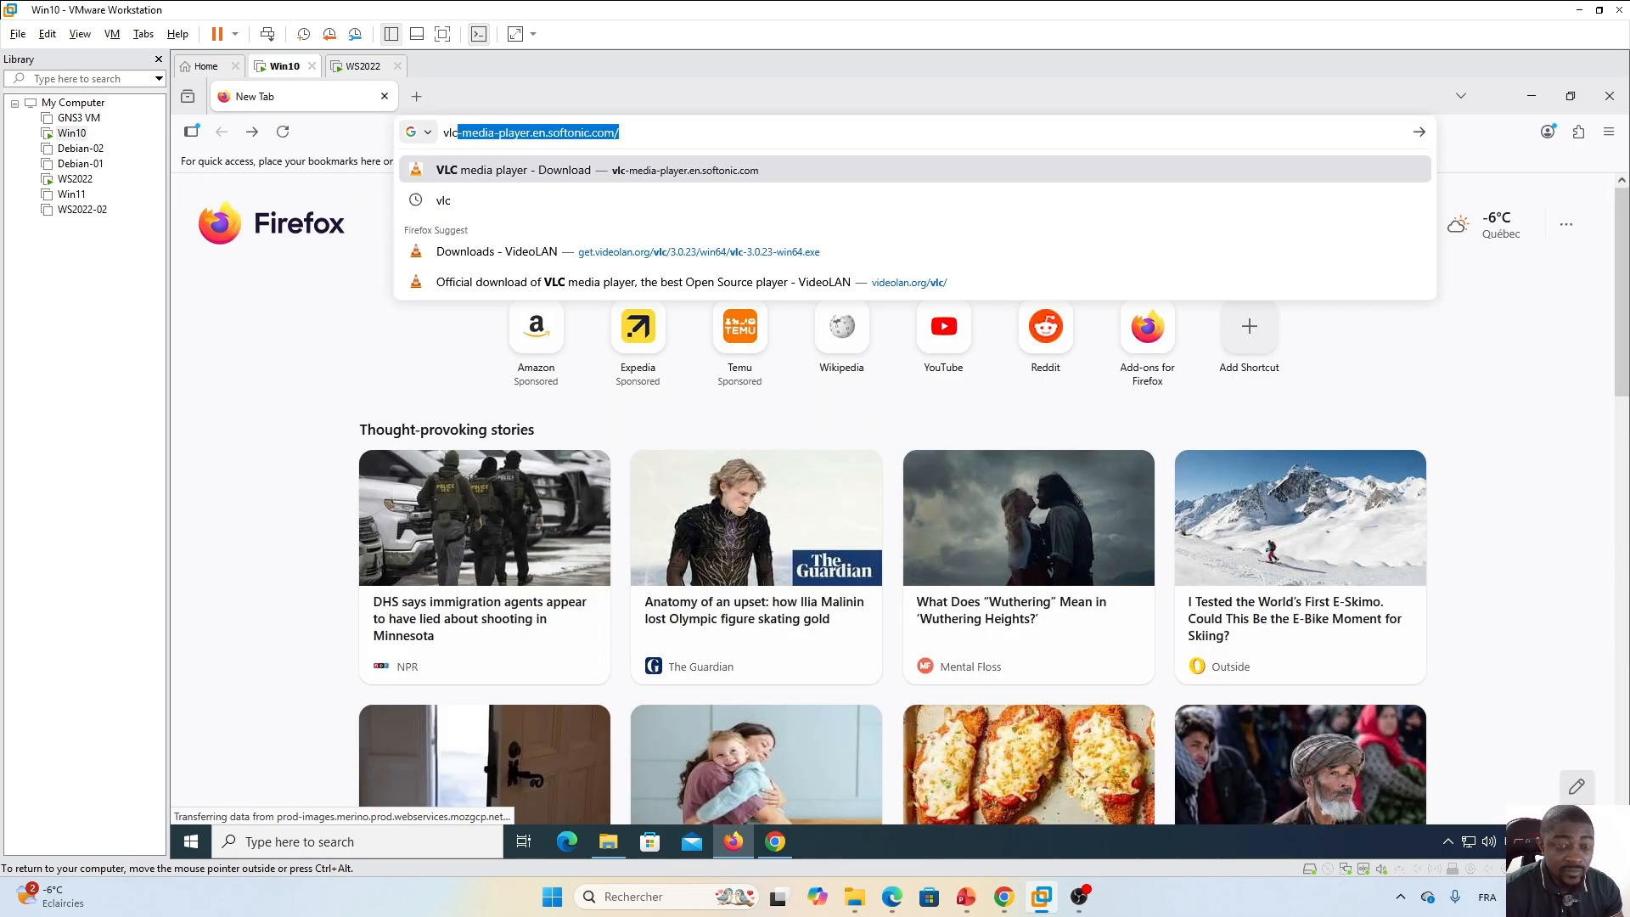
key("Delete")
key("Return")
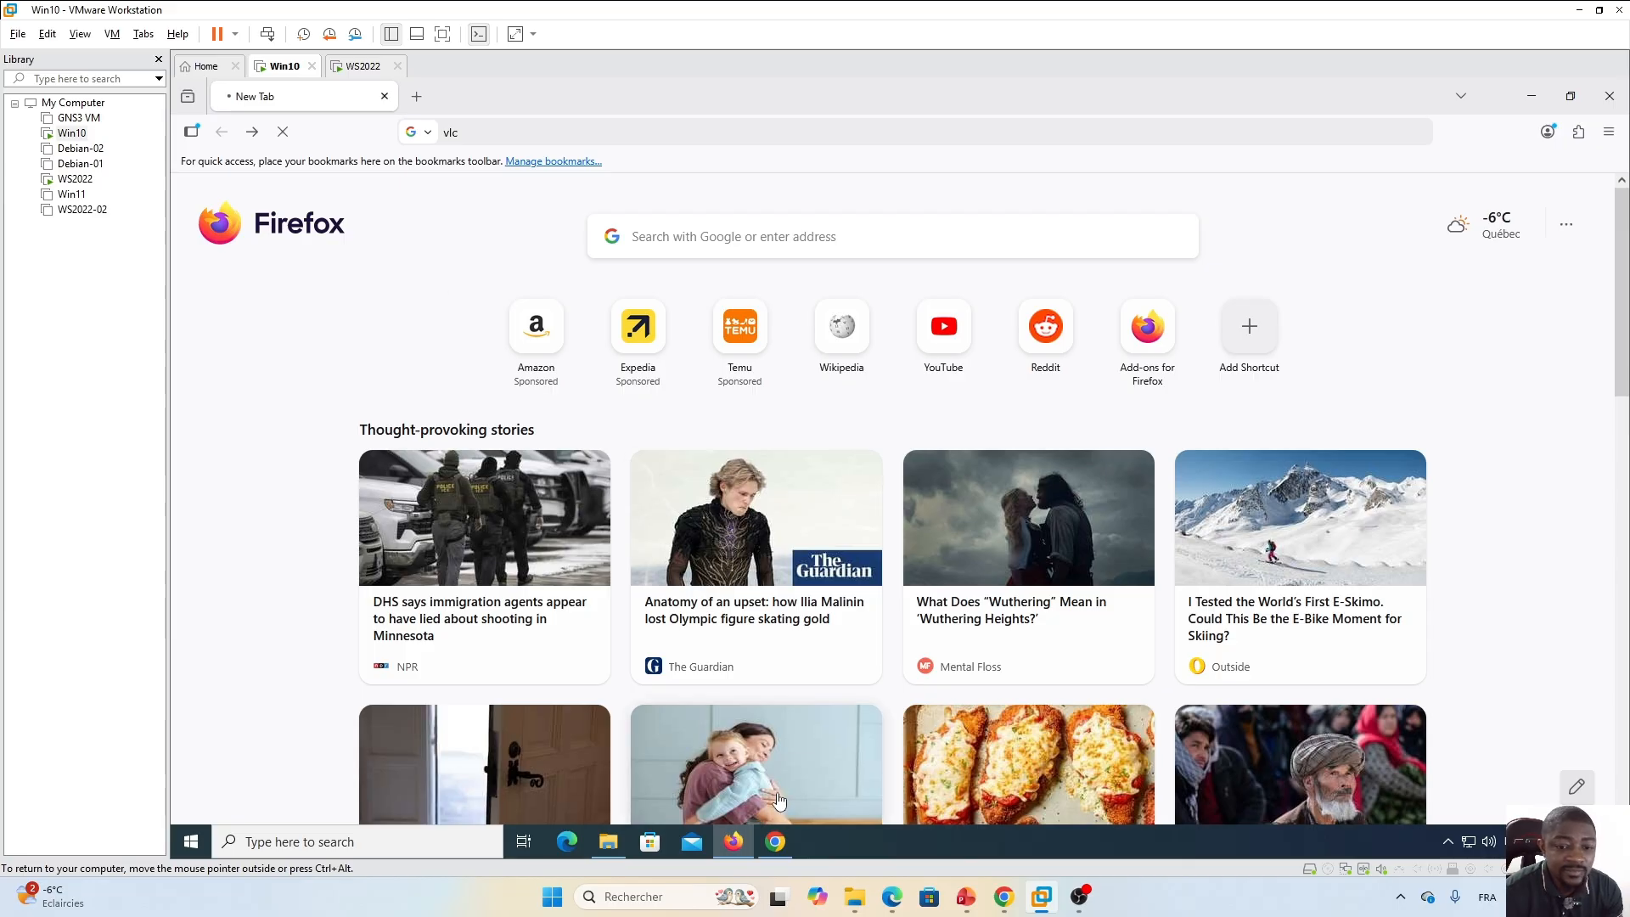
Switch to the Chrome browser in the virtual machine.
left_click(775, 841)
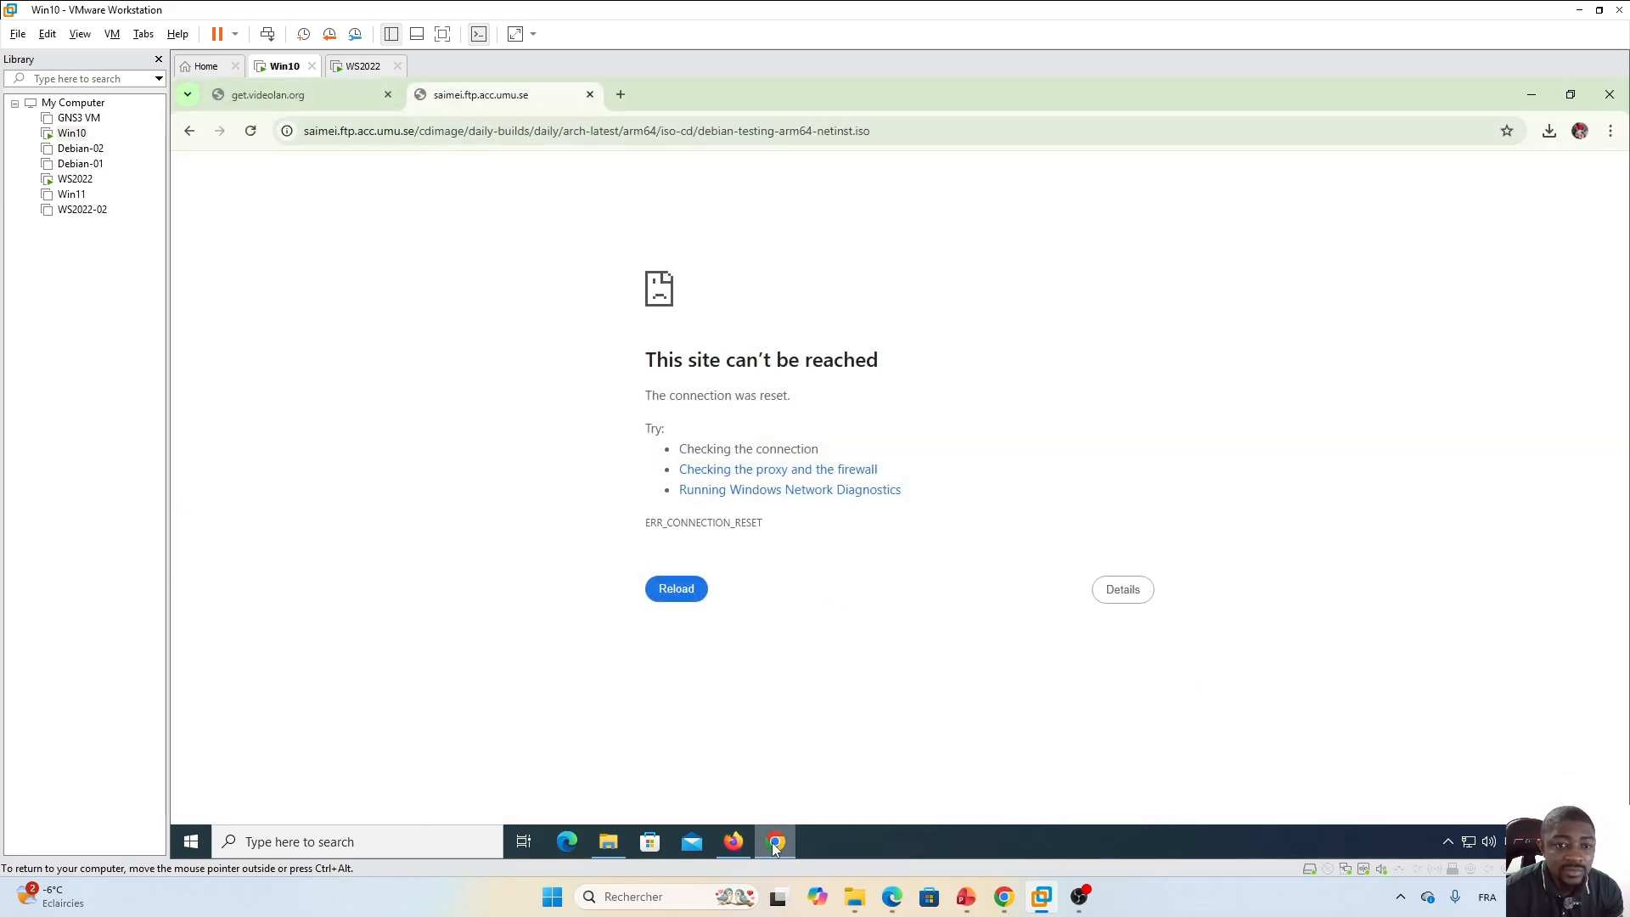
In a new Chrome tab, search Google for vlc and try to download VLC from the VideoLAN site.
left_click(619, 94)
left_click(724, 410)
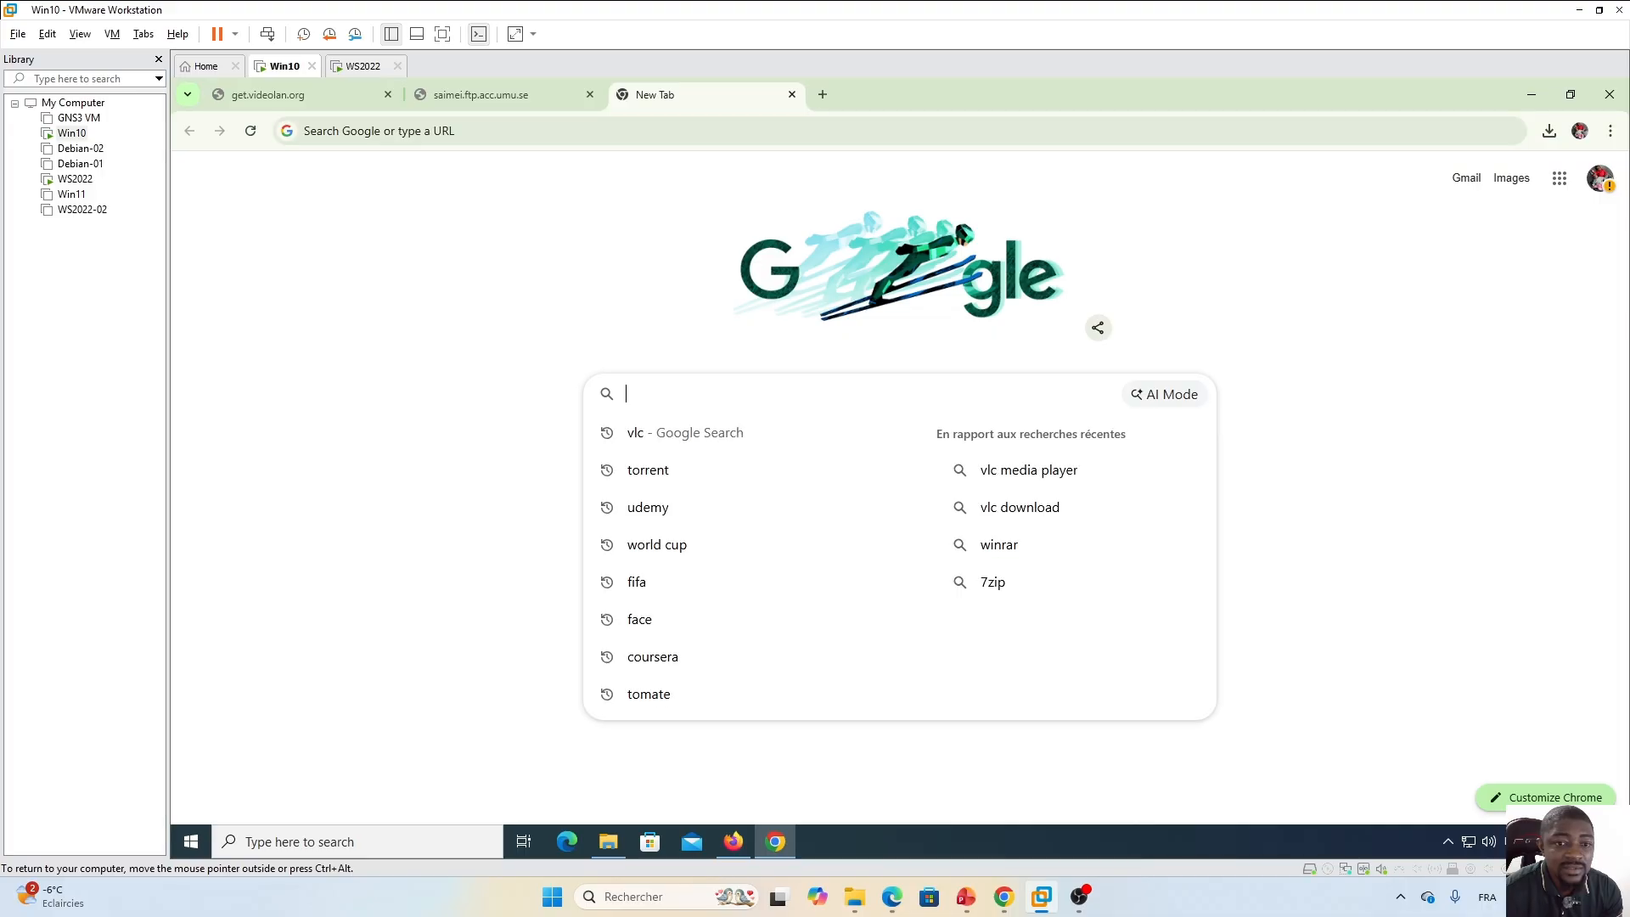
type("vlc")
key("Return")
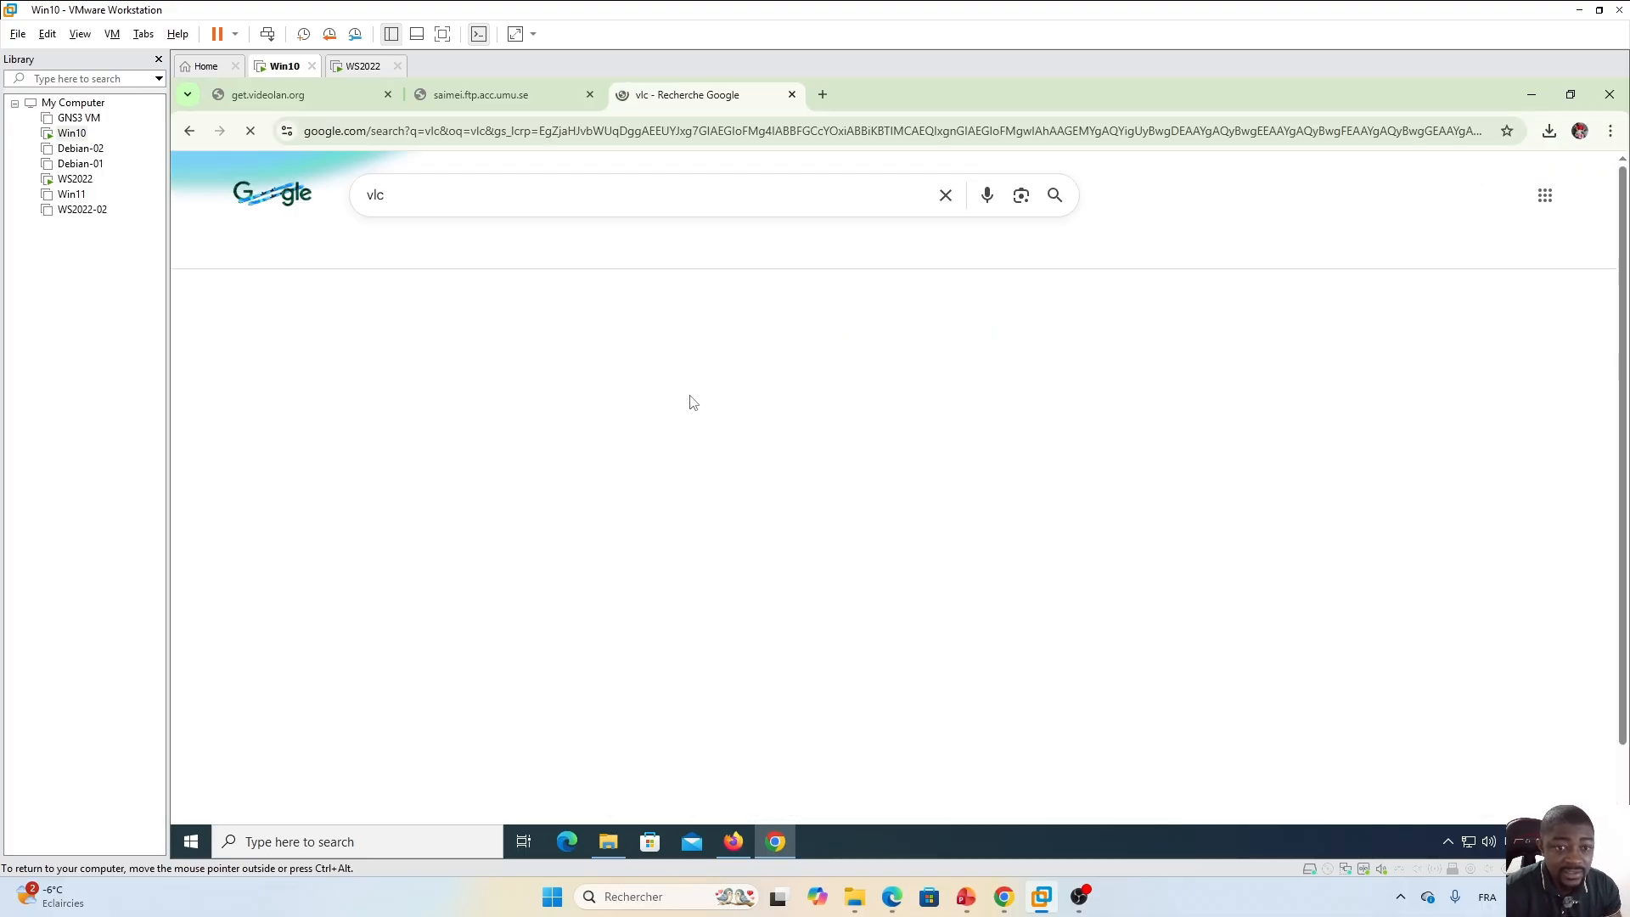
left_click(515, 342)
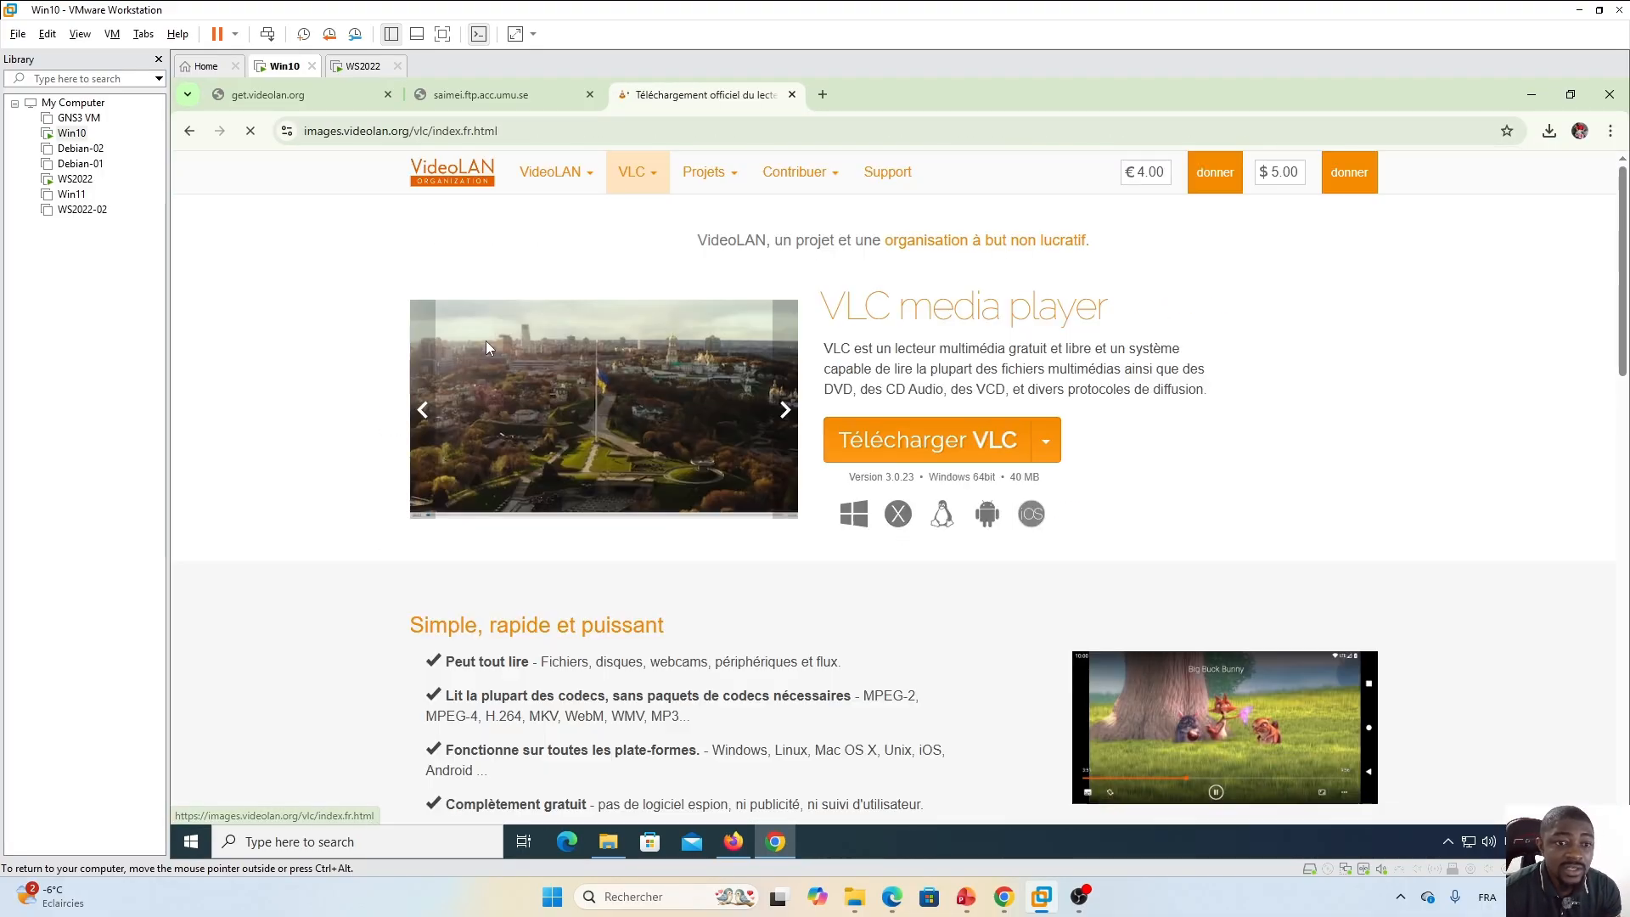
left_click(917, 452)
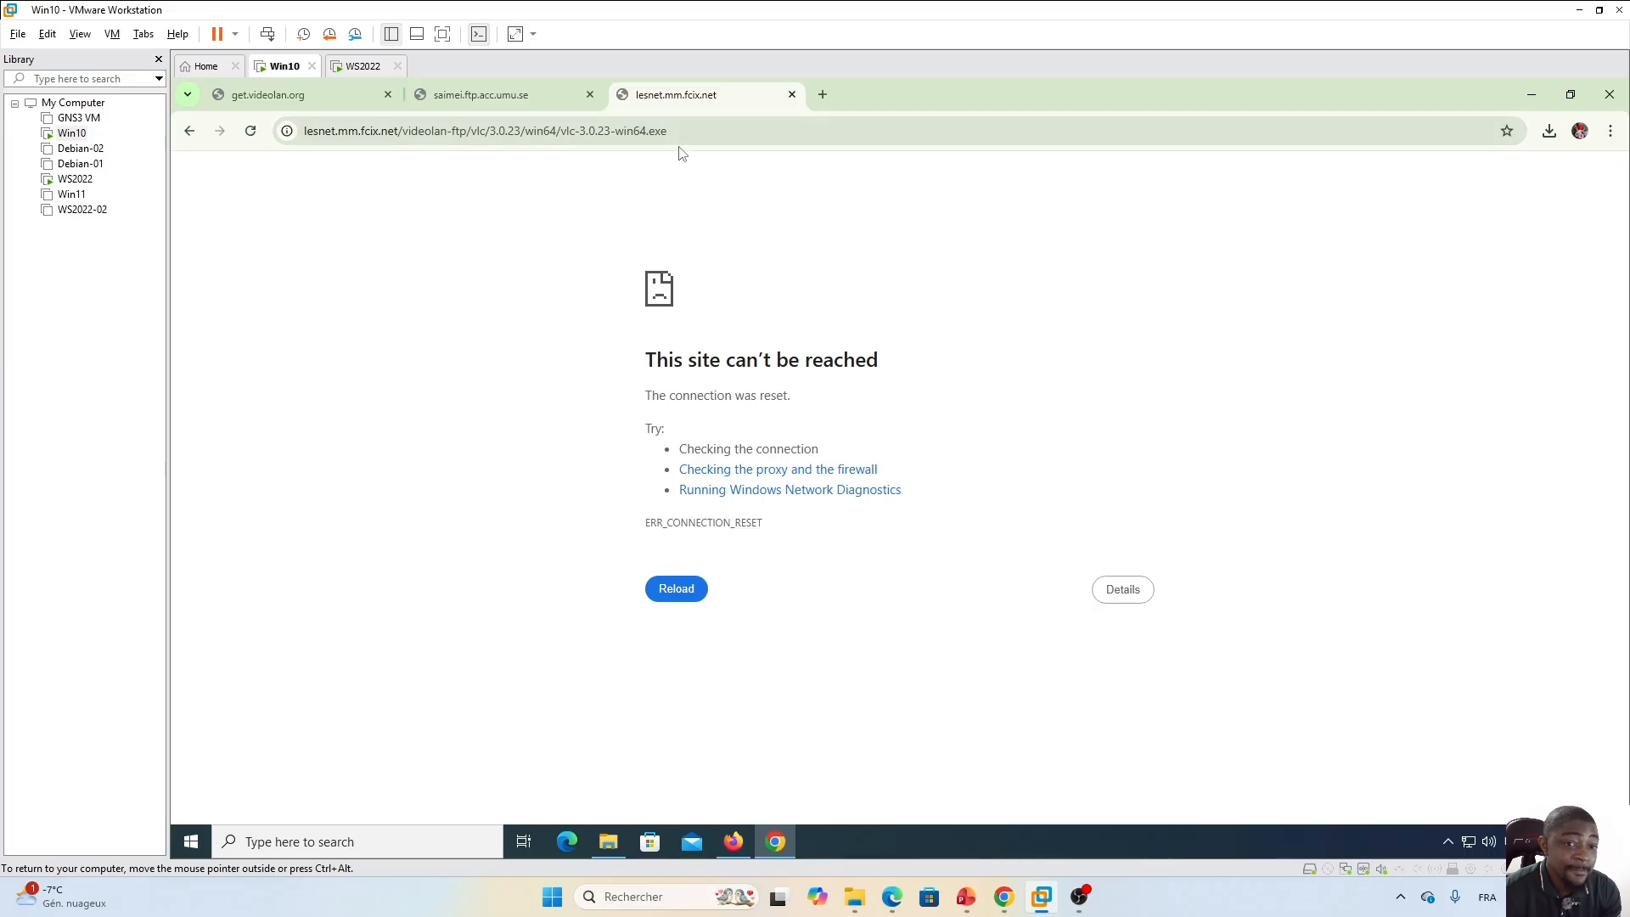
Switch to Firefox and try downloading VLC from the VideoLAN search result.
left_click(736, 840)
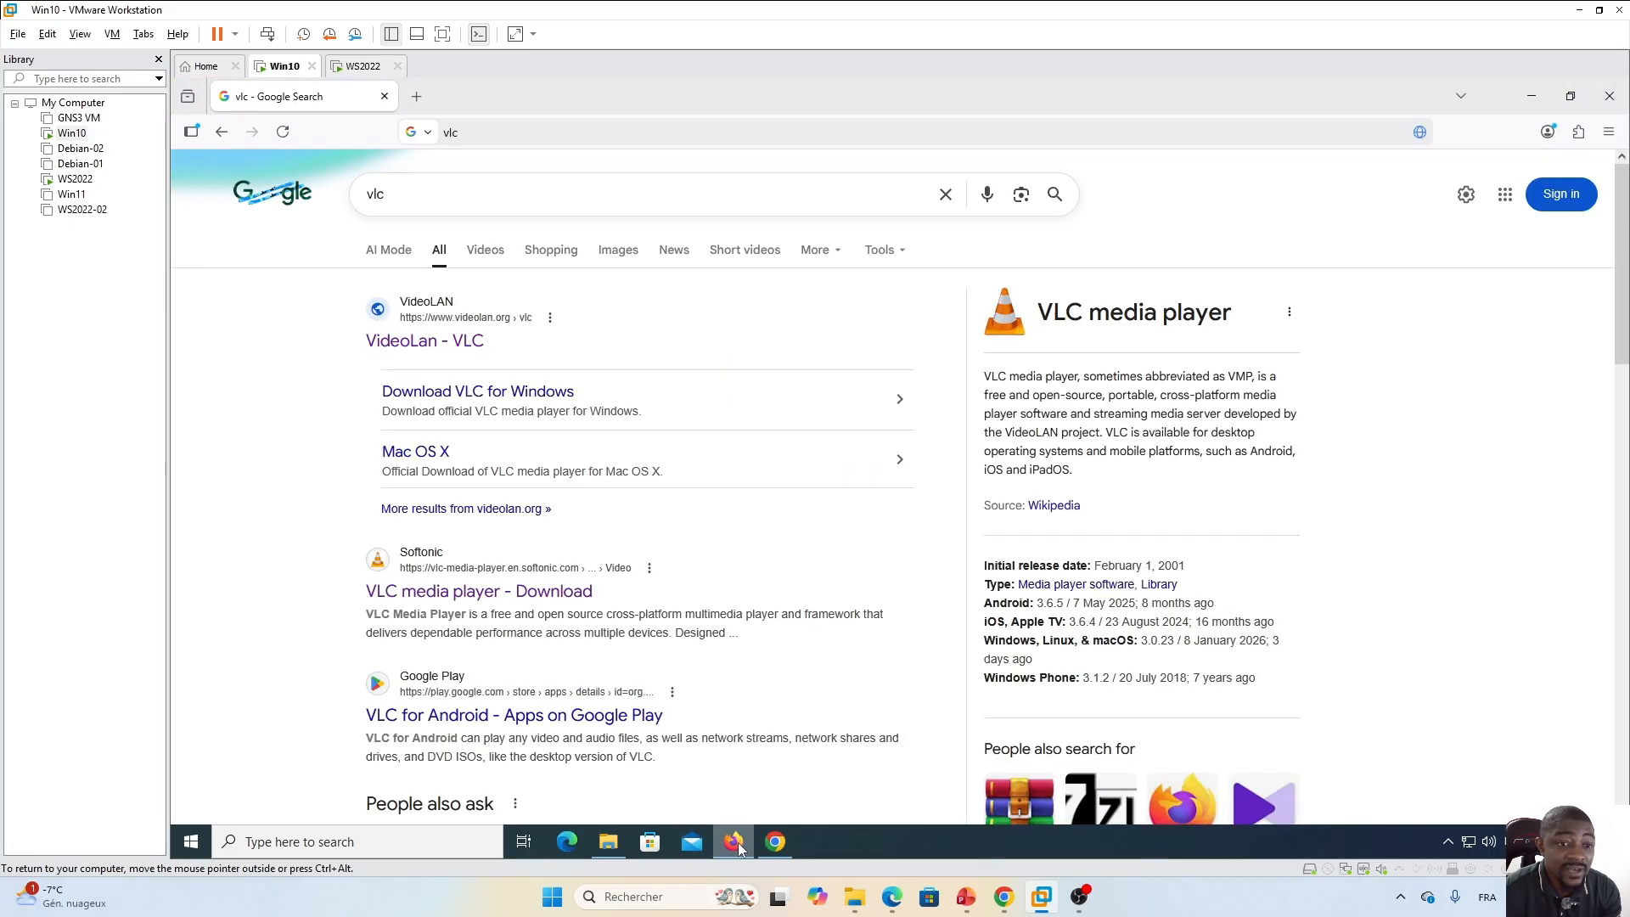
left_click(408, 344)
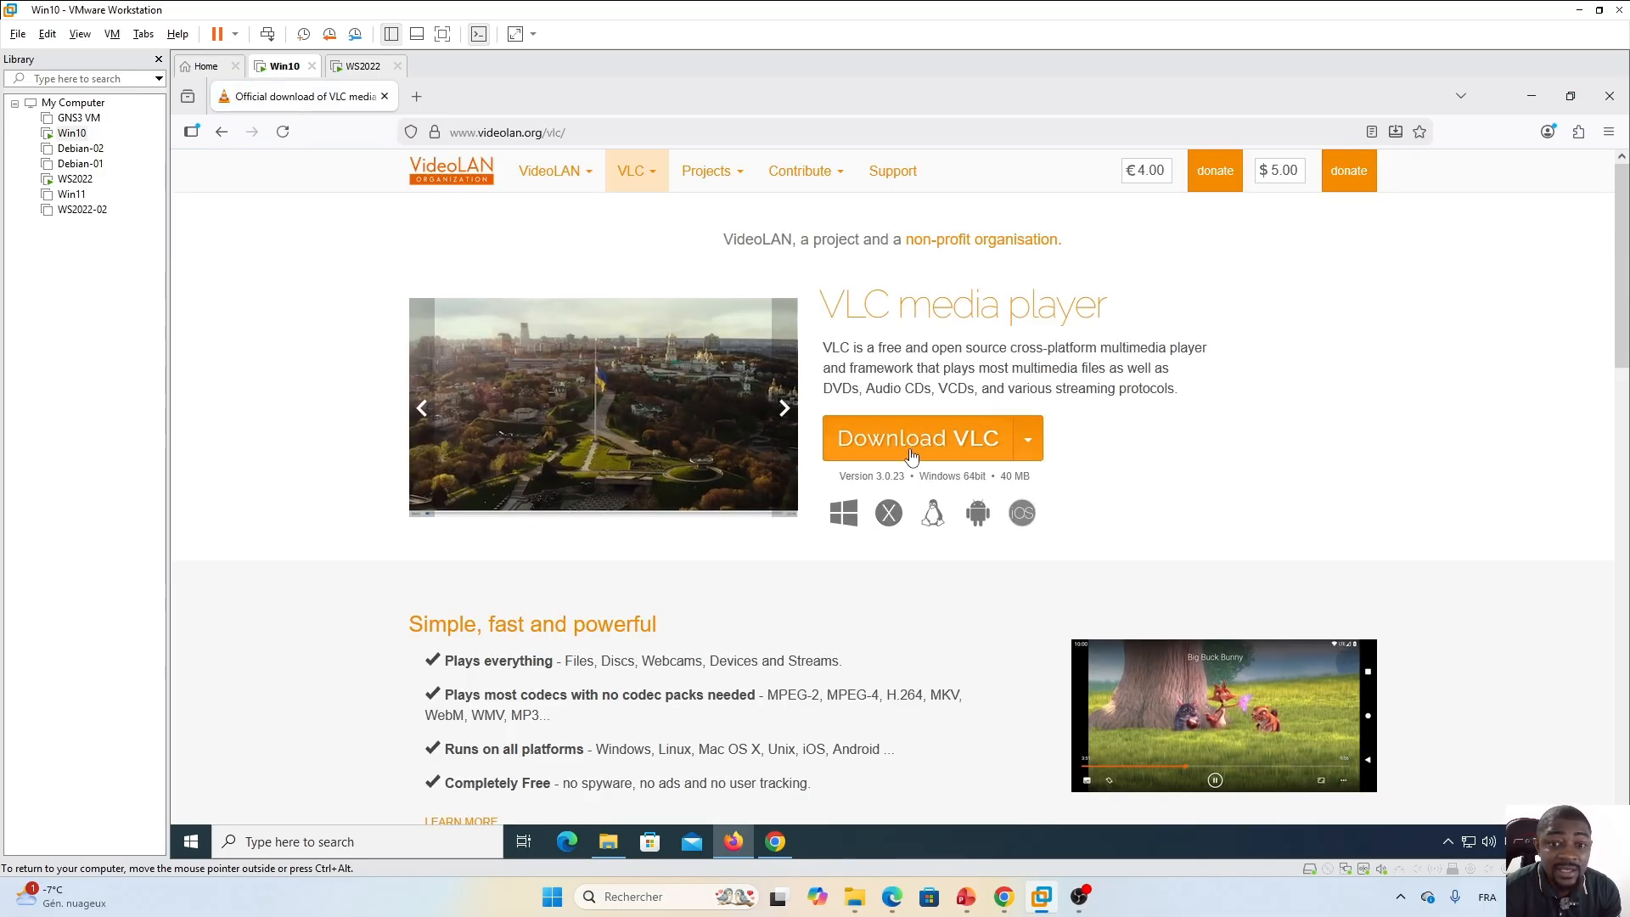
left_click(902, 439)
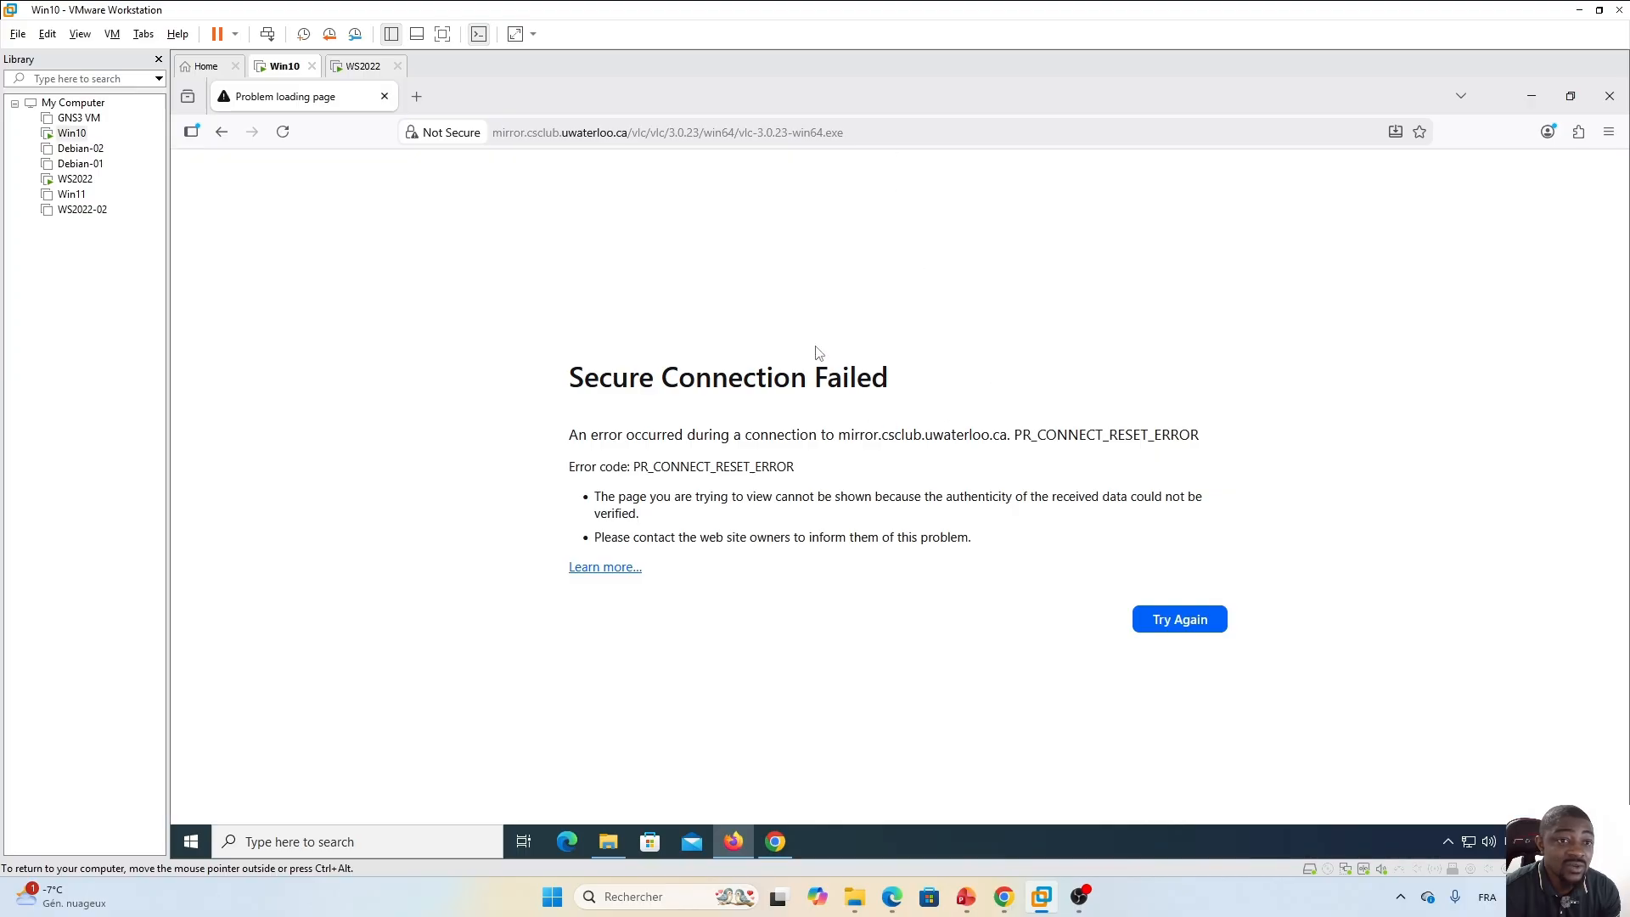
left_click(417, 96)
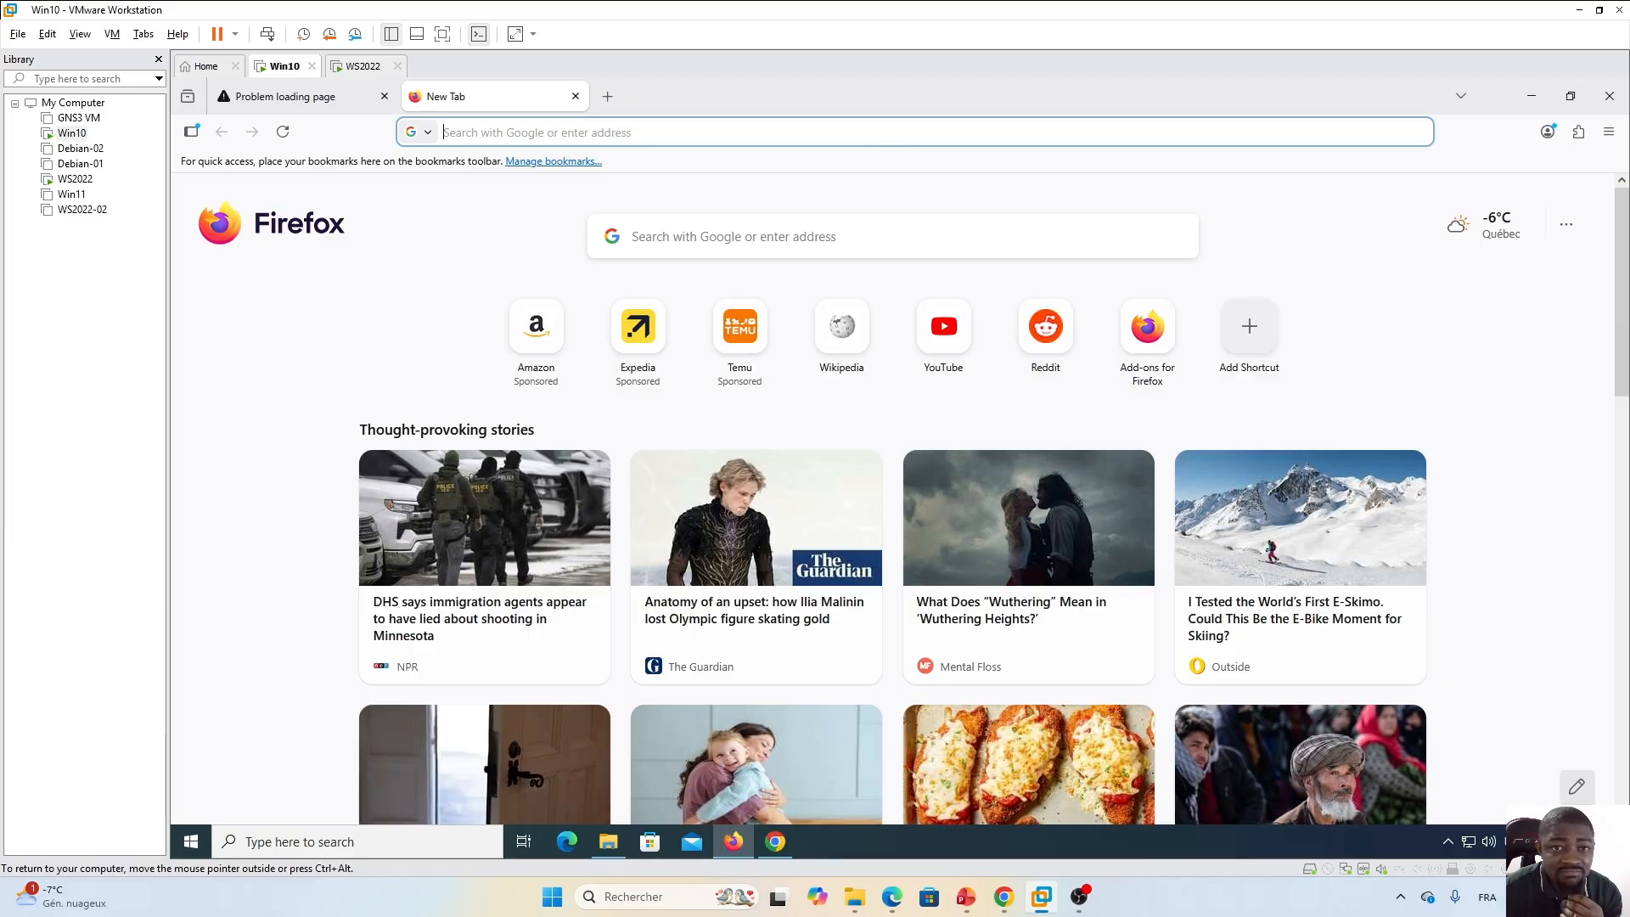
left_click(510, 133)
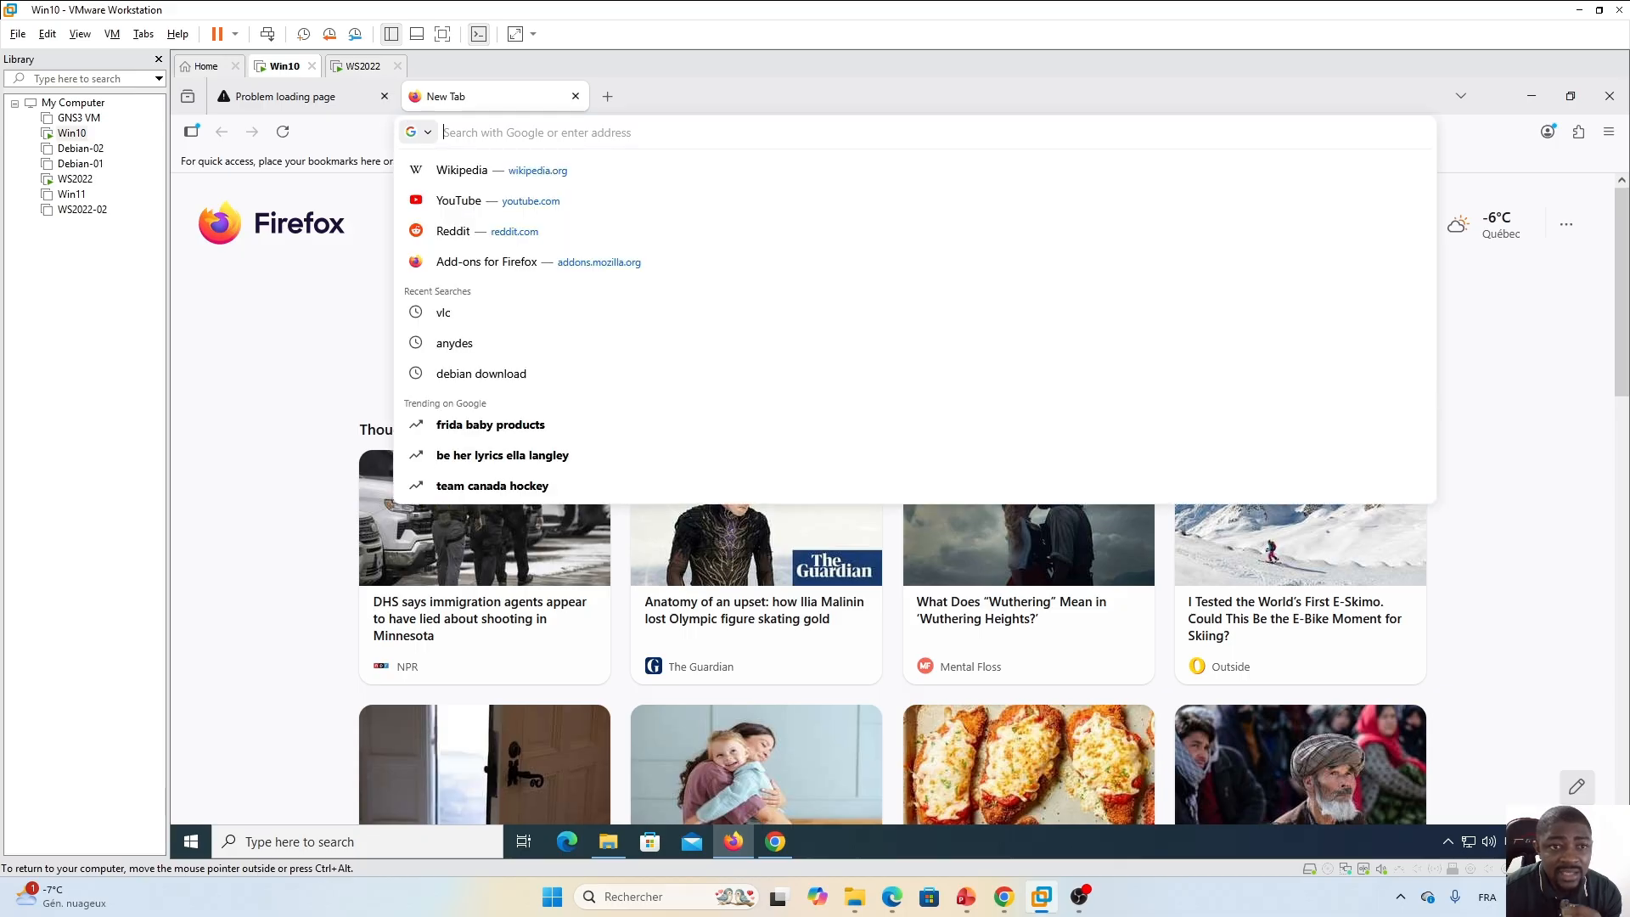
type("debian.org/")
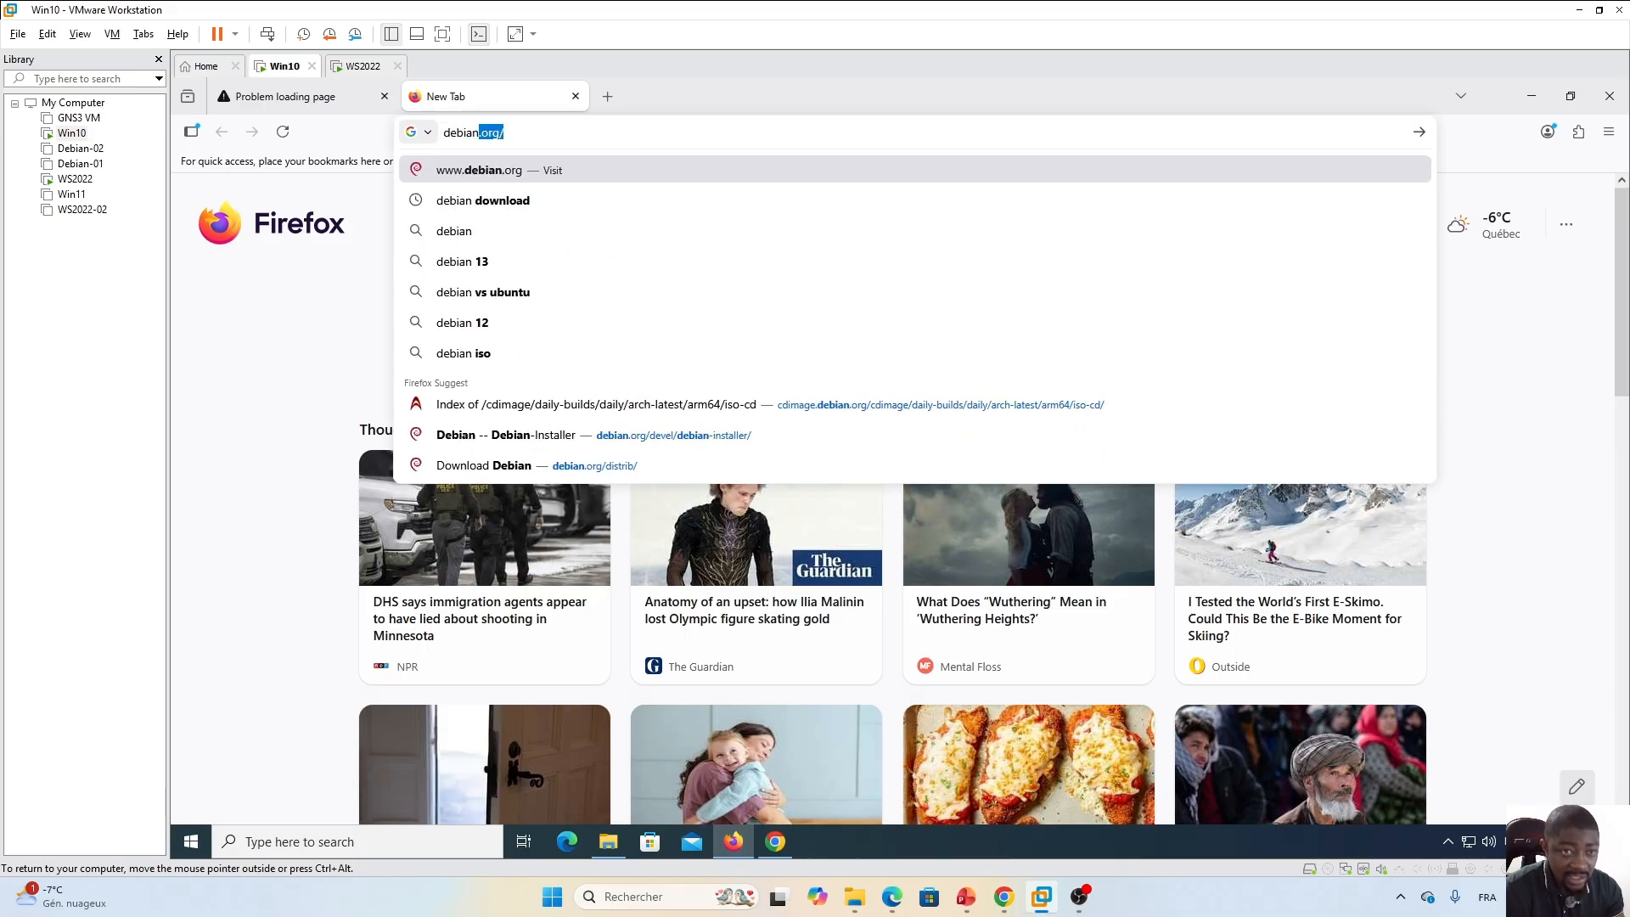
key("Return")
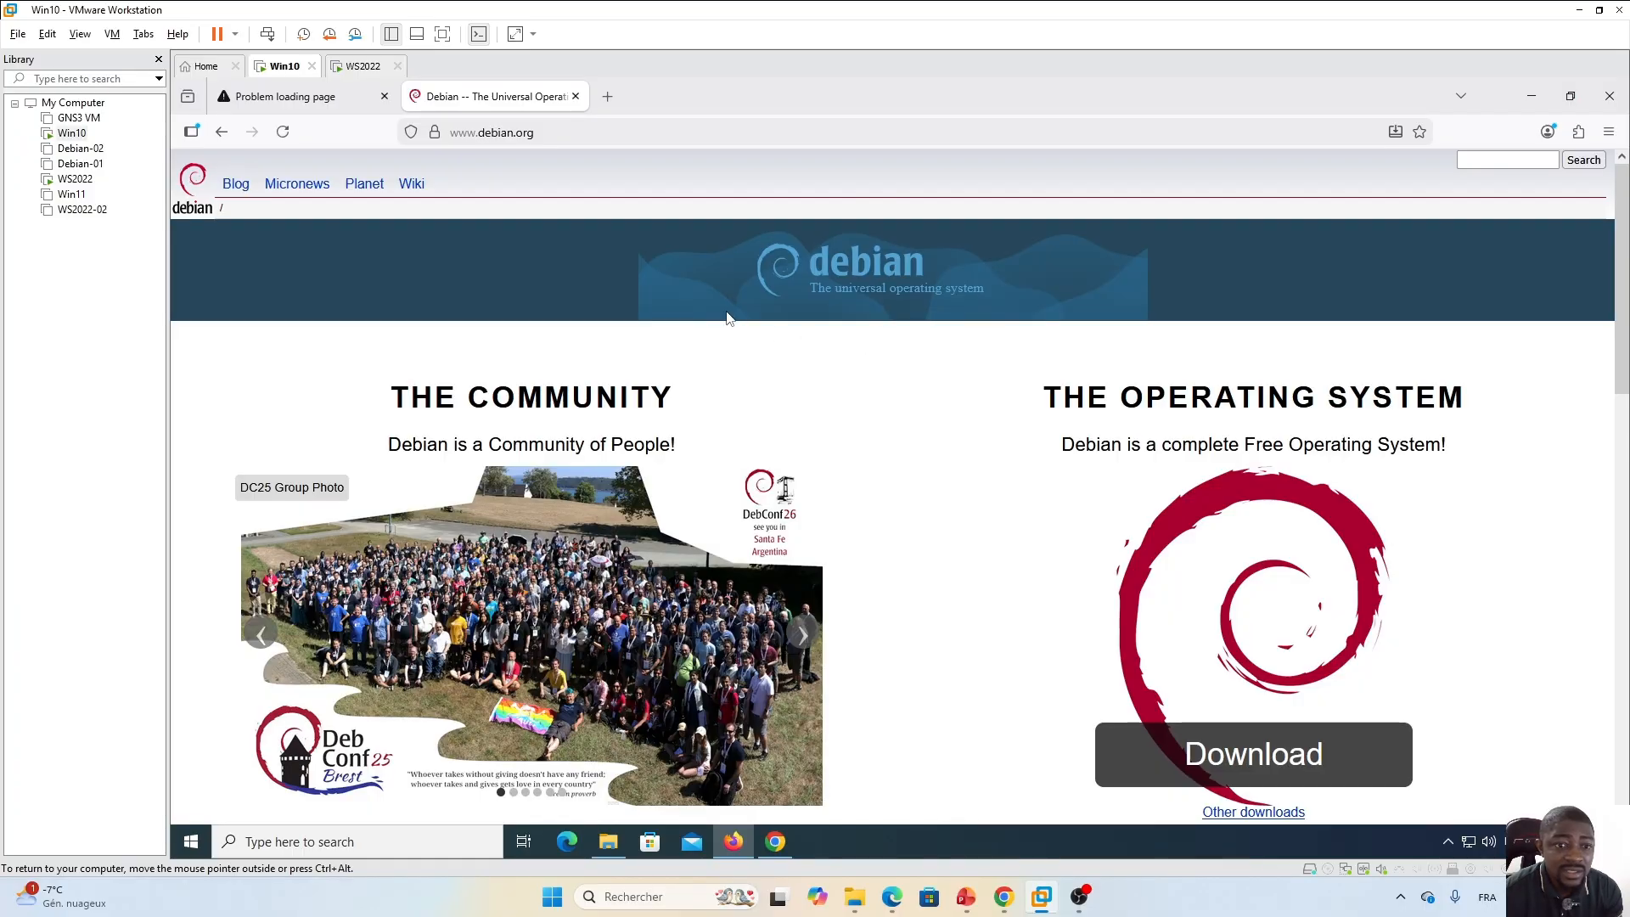
Navigate to the Debian testing arm64 ISO directory, try downloading debian-testing-arm64-netinst.iso, and compare both tabs' error pages.
scroll(1141, 278, "down", 3)
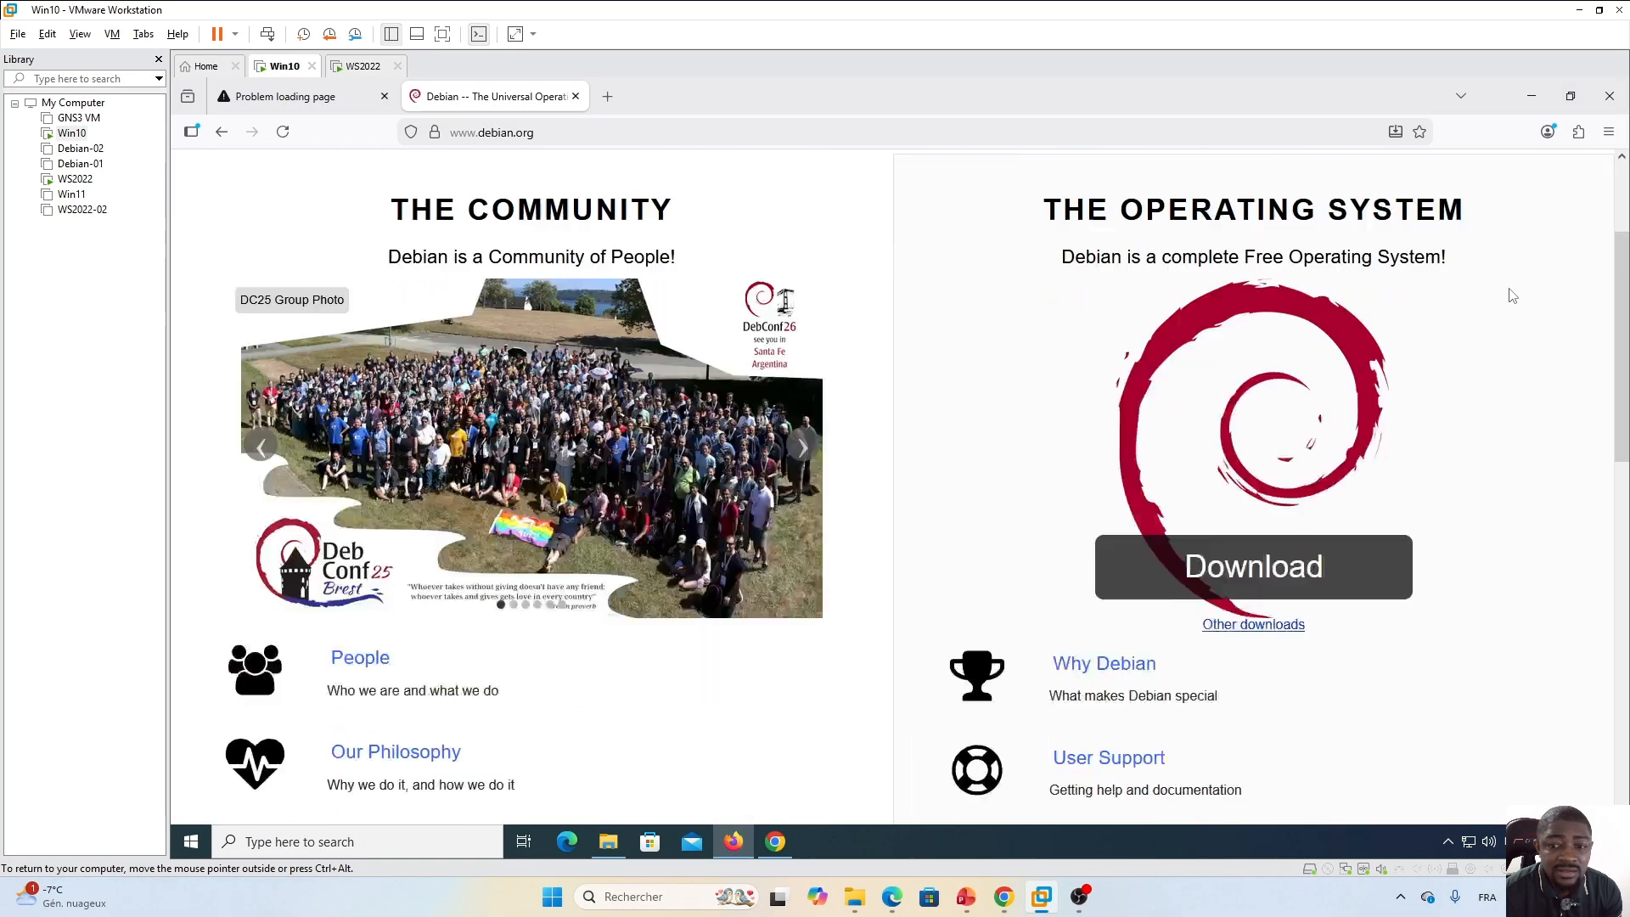
left_click(1249, 553)
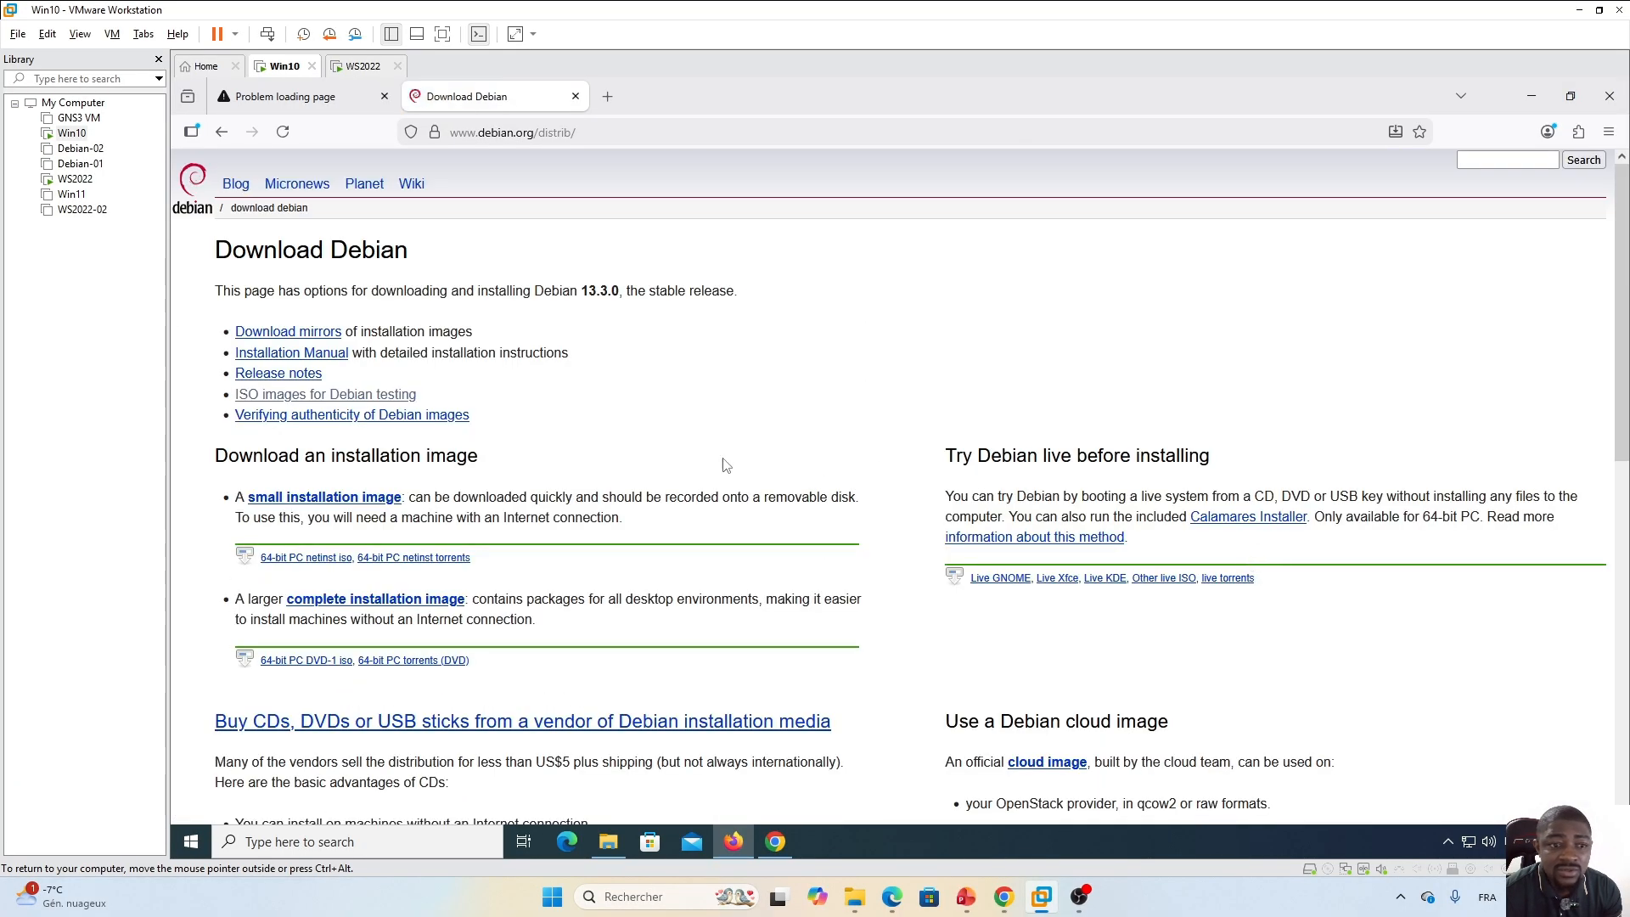
left_click(289, 394)
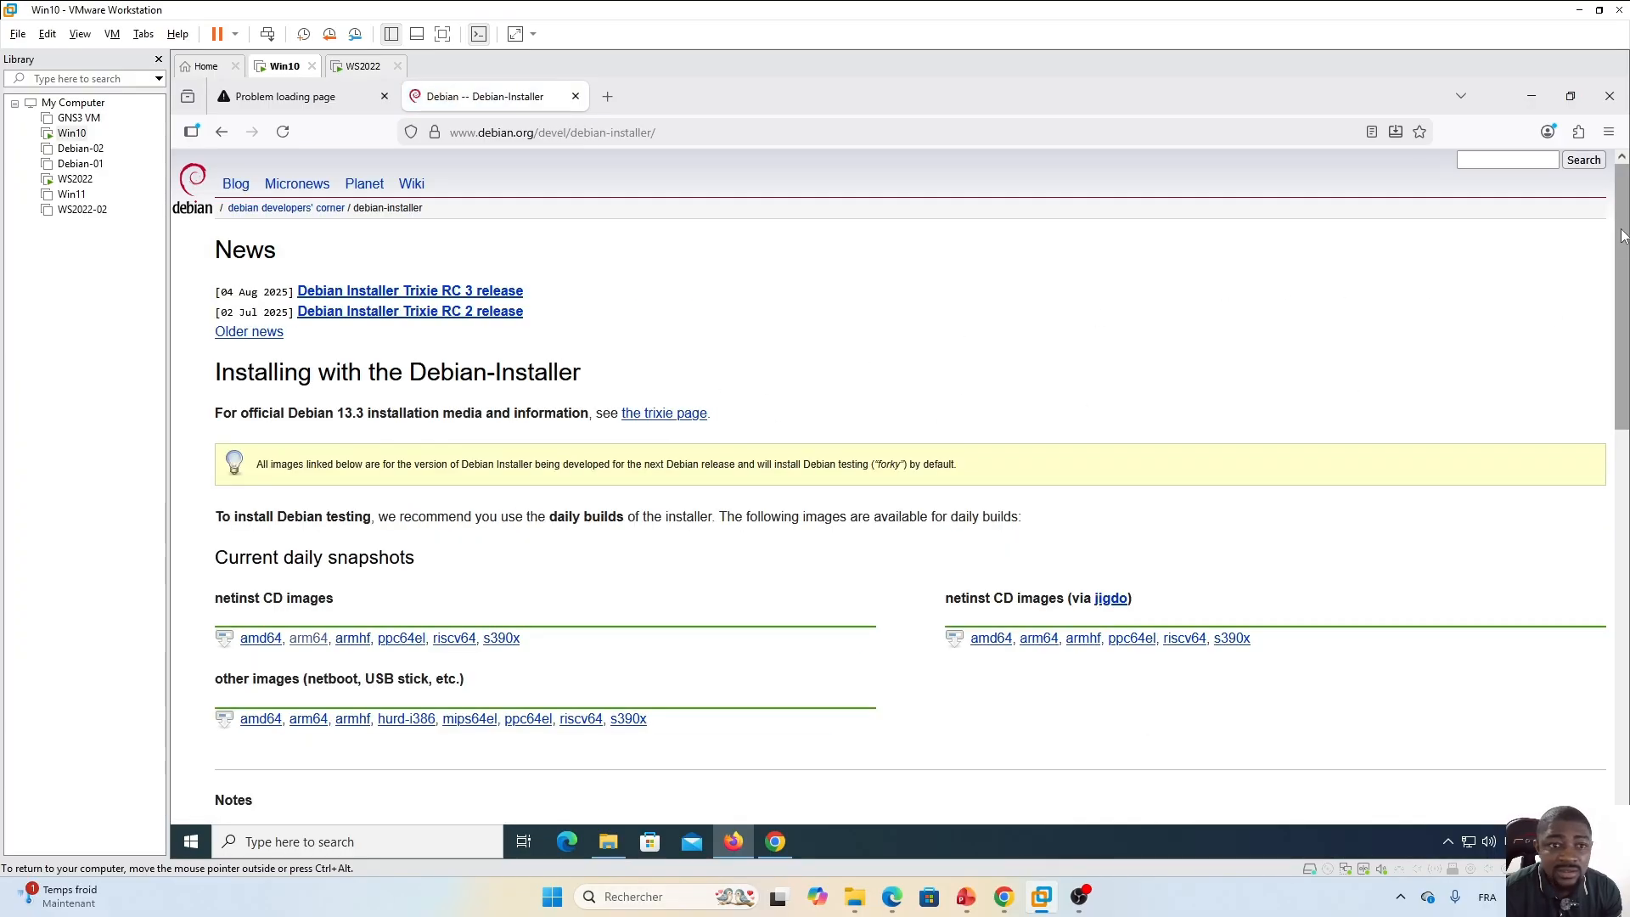
left_click_drag(1620, 247, 1619, 595)
scroll(600, 433, "up", 7)
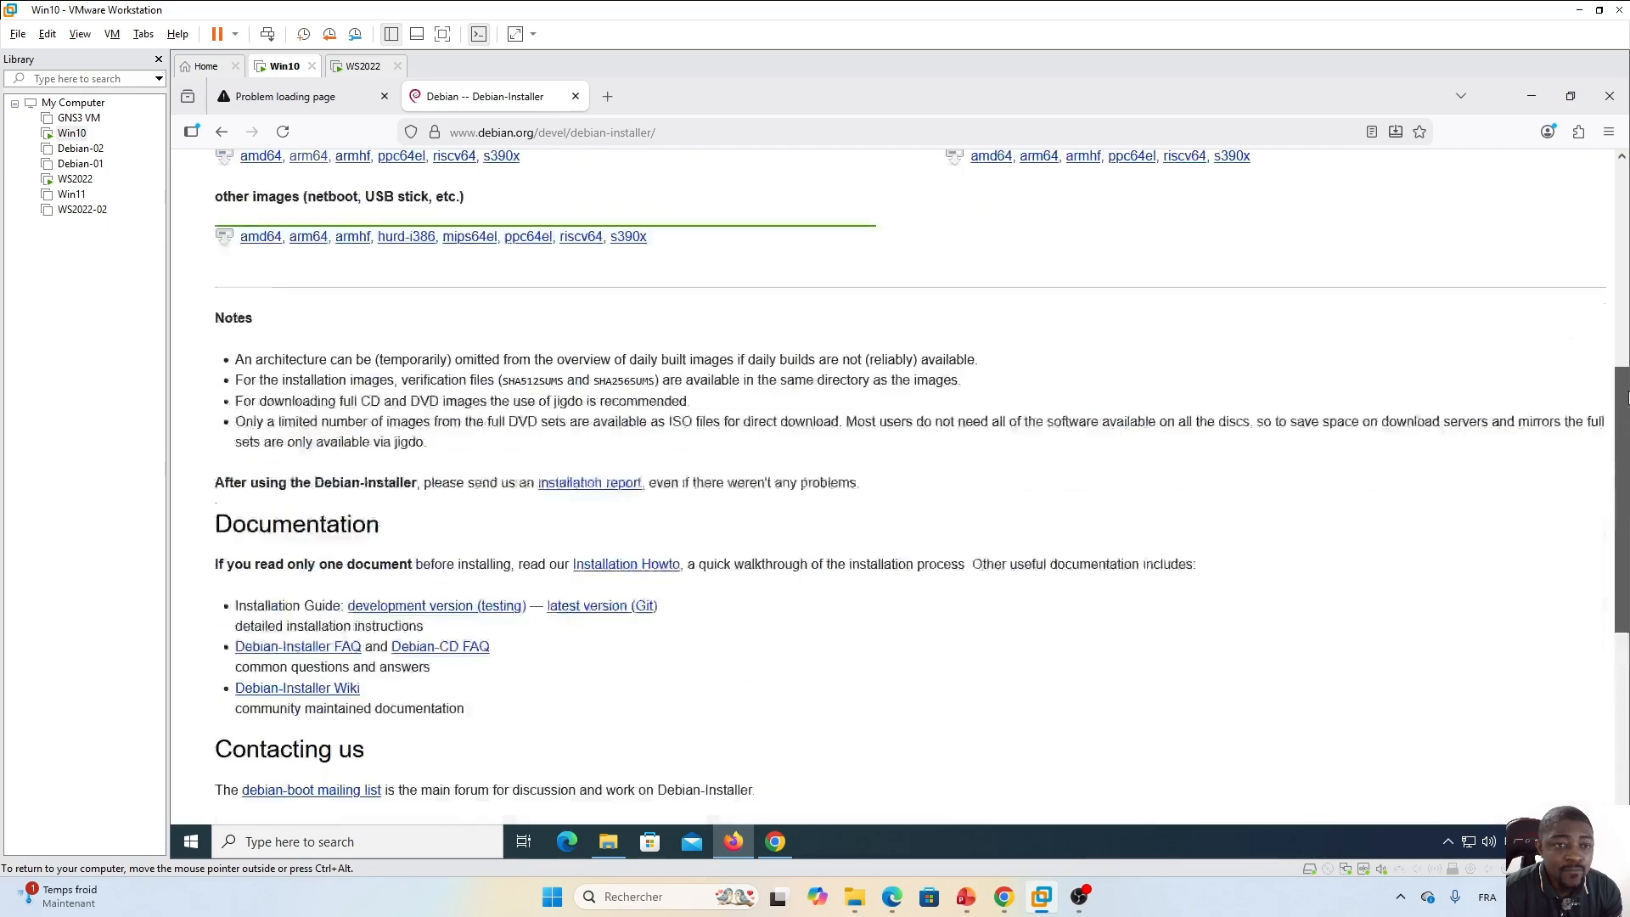
left_click(307, 433)
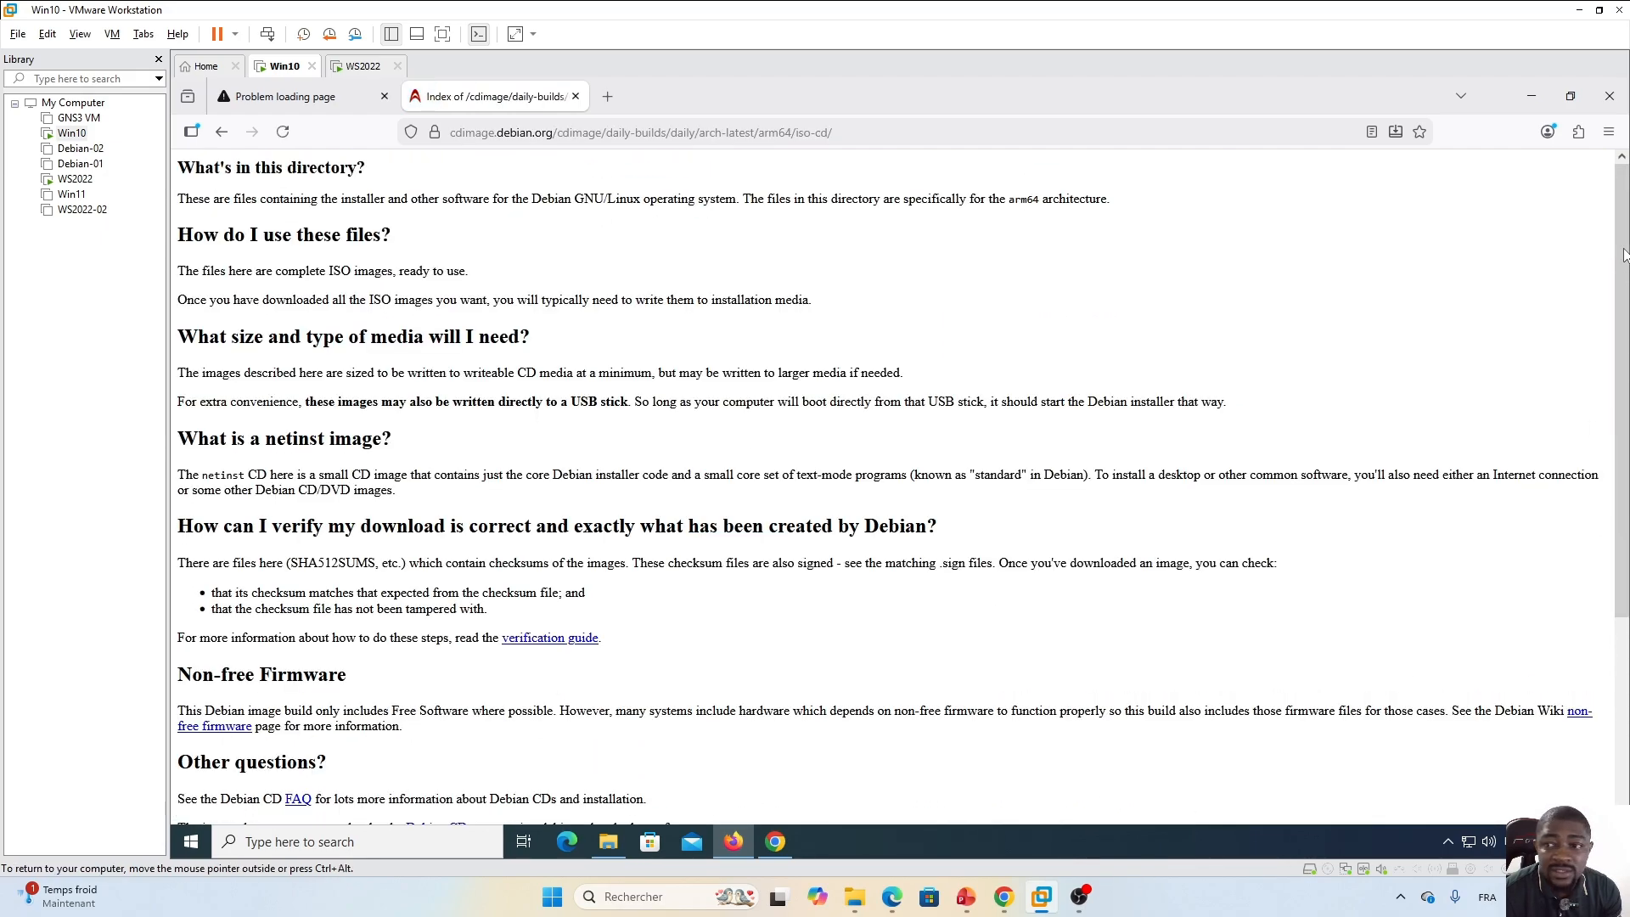
scroll(1061, 651, "down", 3)
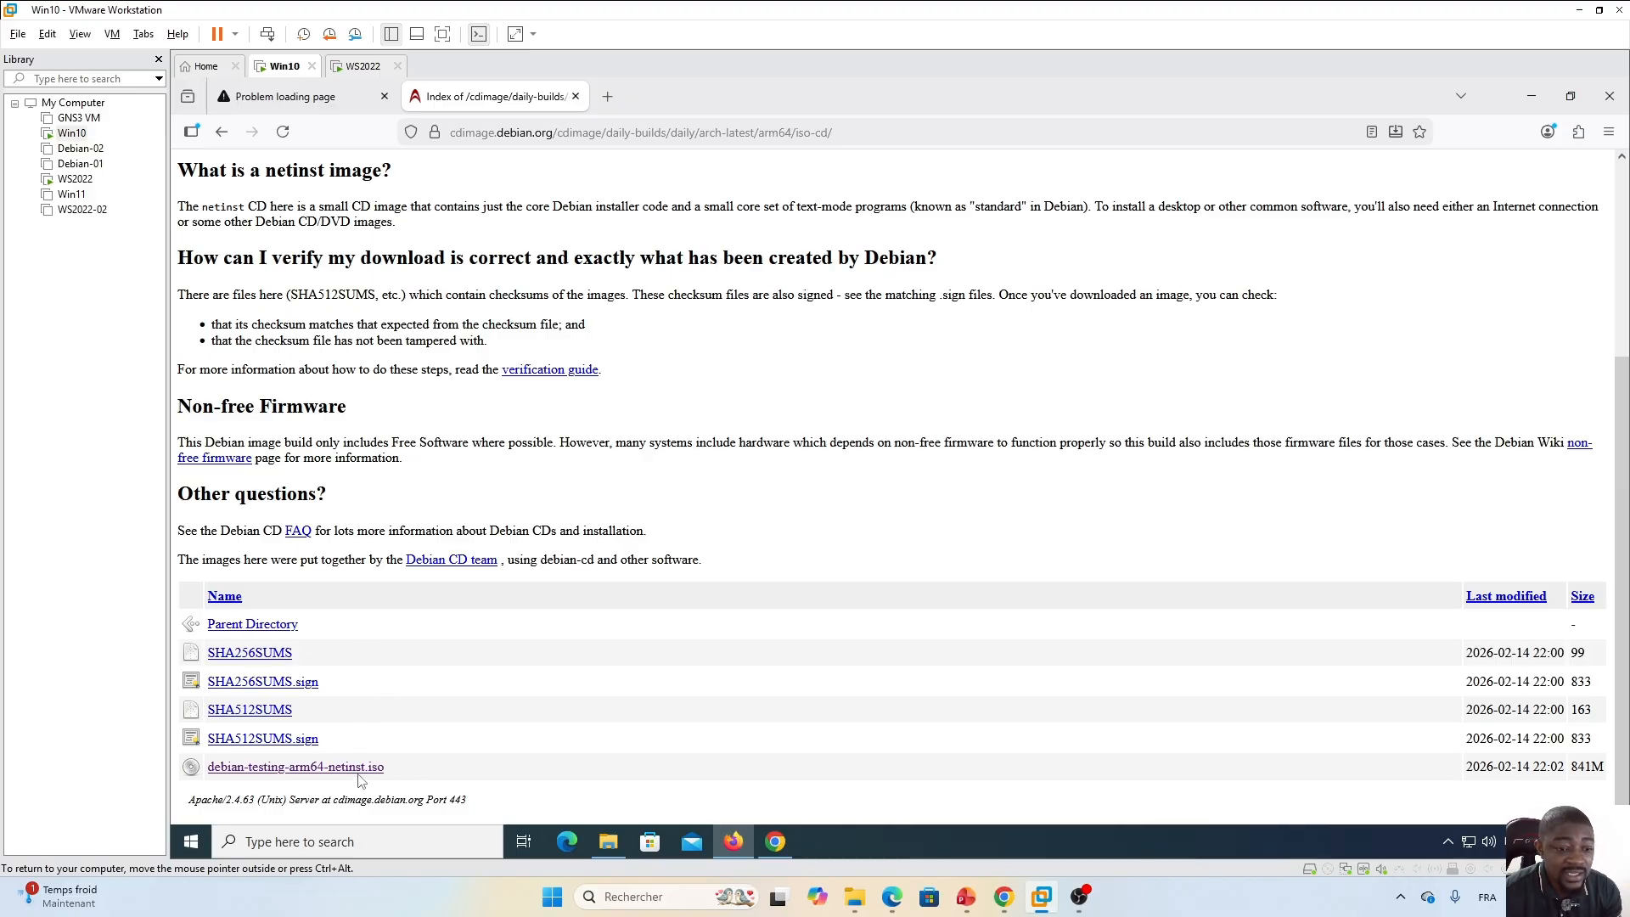
left_click(323, 769)
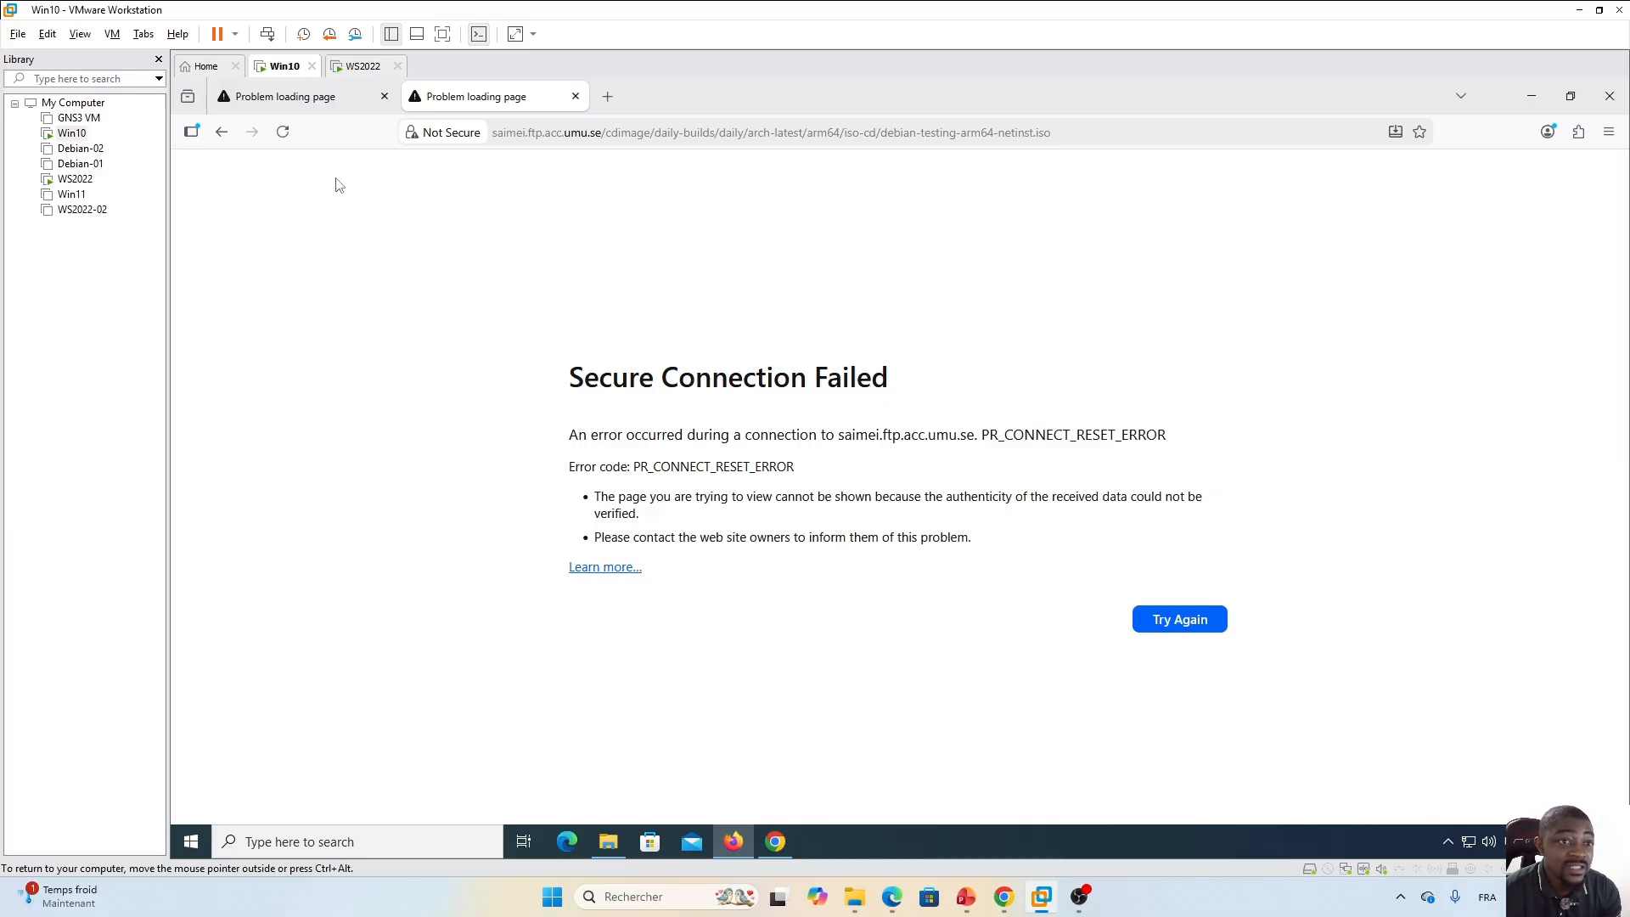
left_click(321, 107)
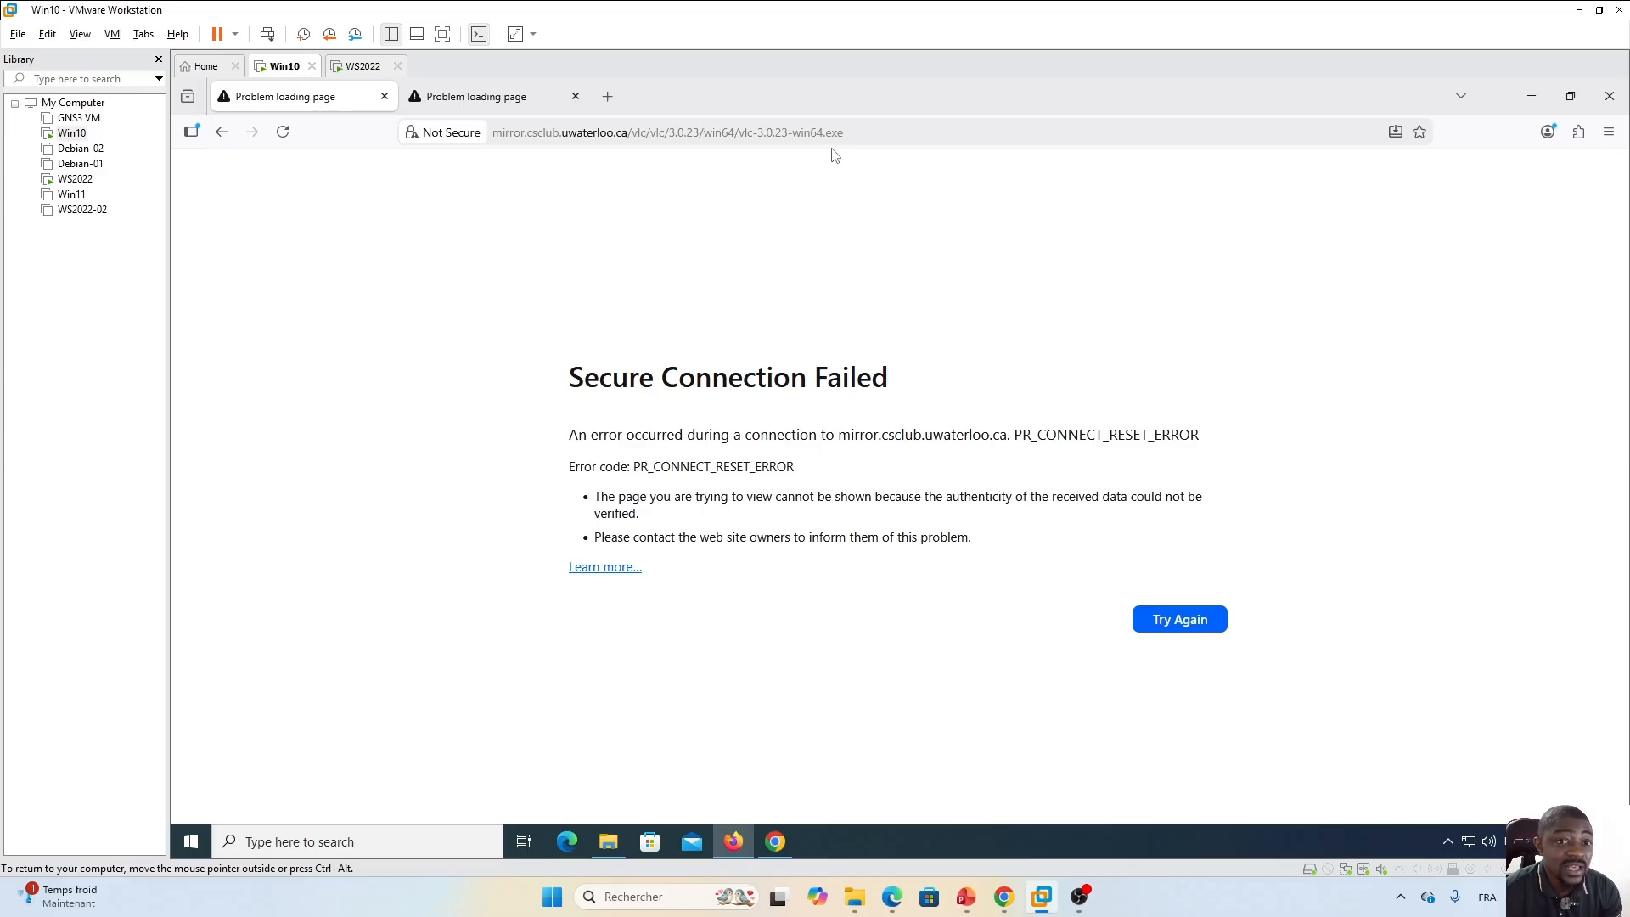
left_click(478, 100)
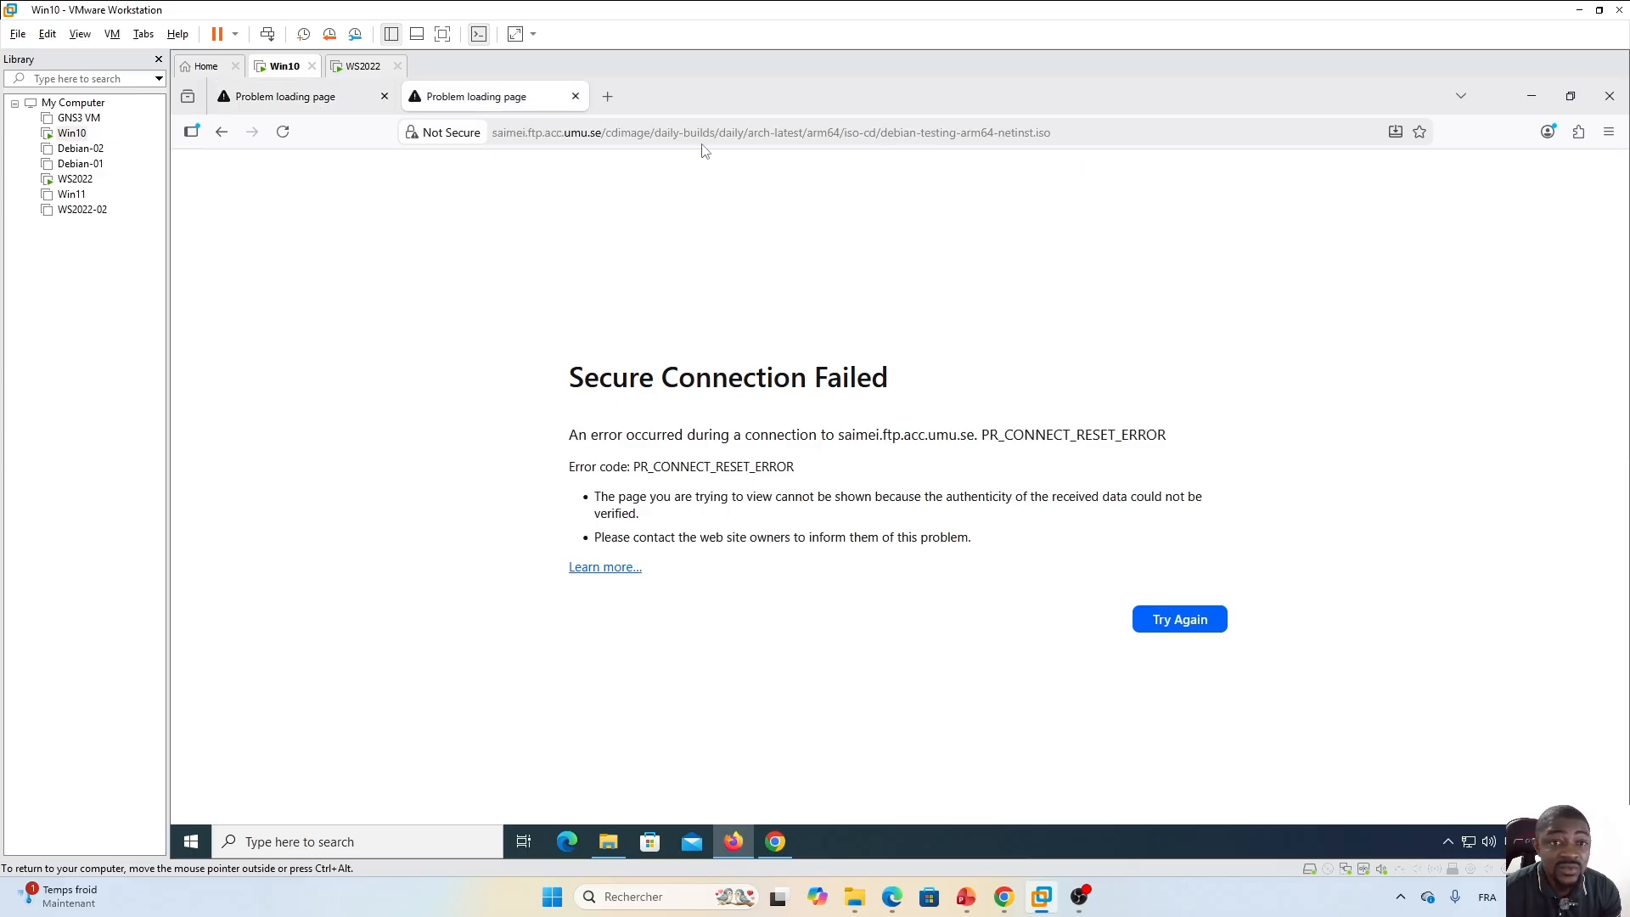
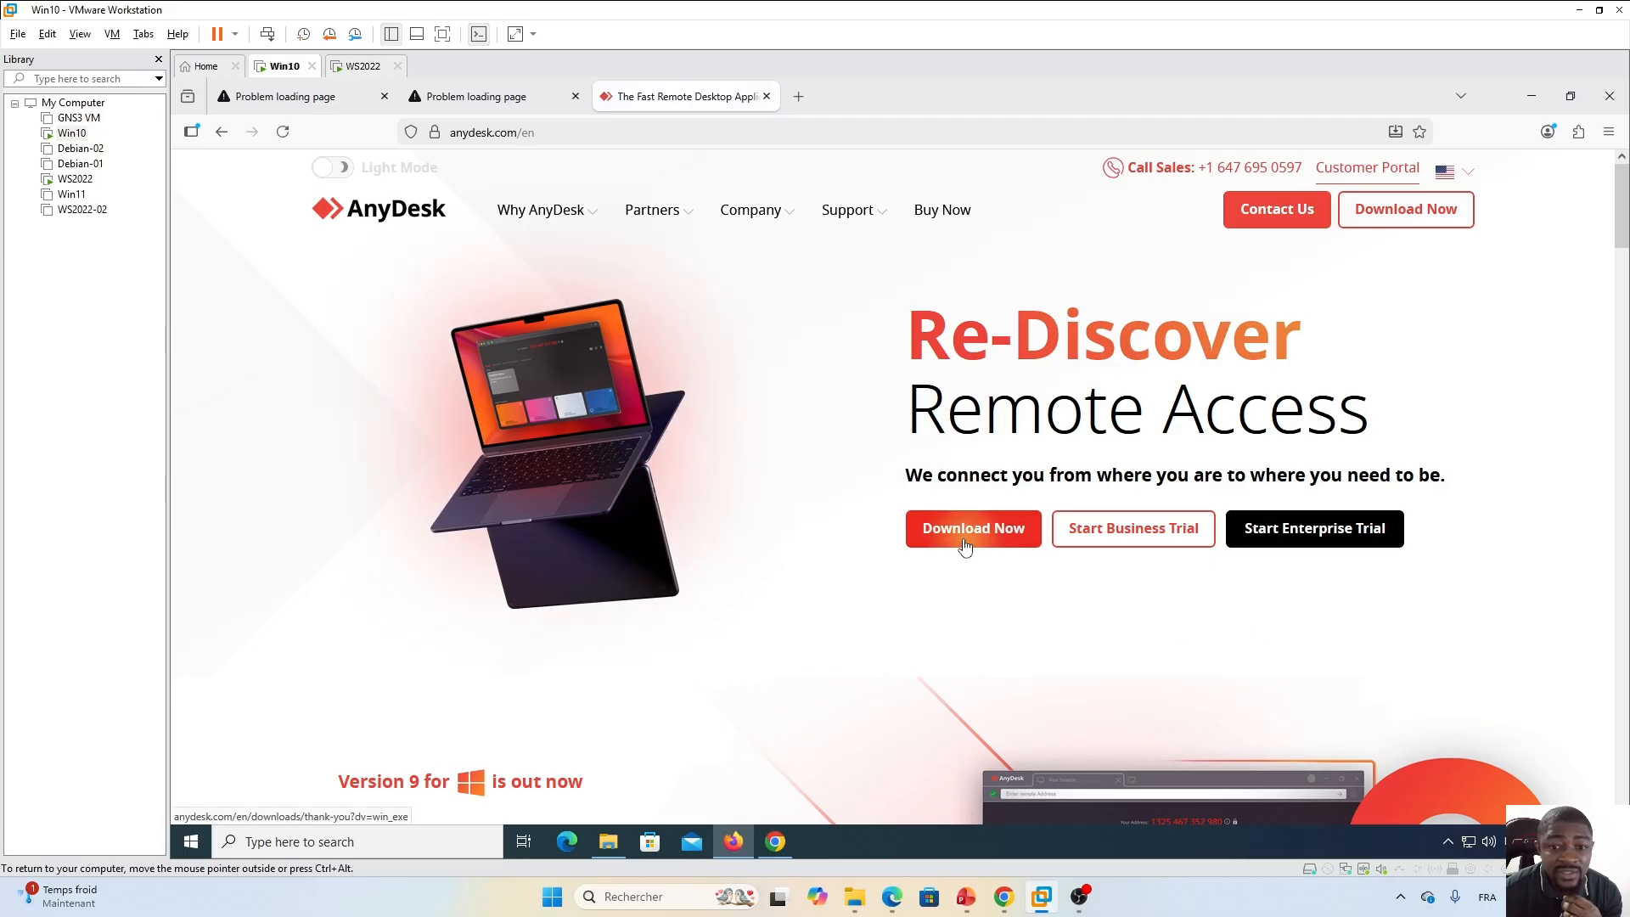
Try downloading AnyDesk from the AnyDesk site in Firefox.
left_click(968, 535)
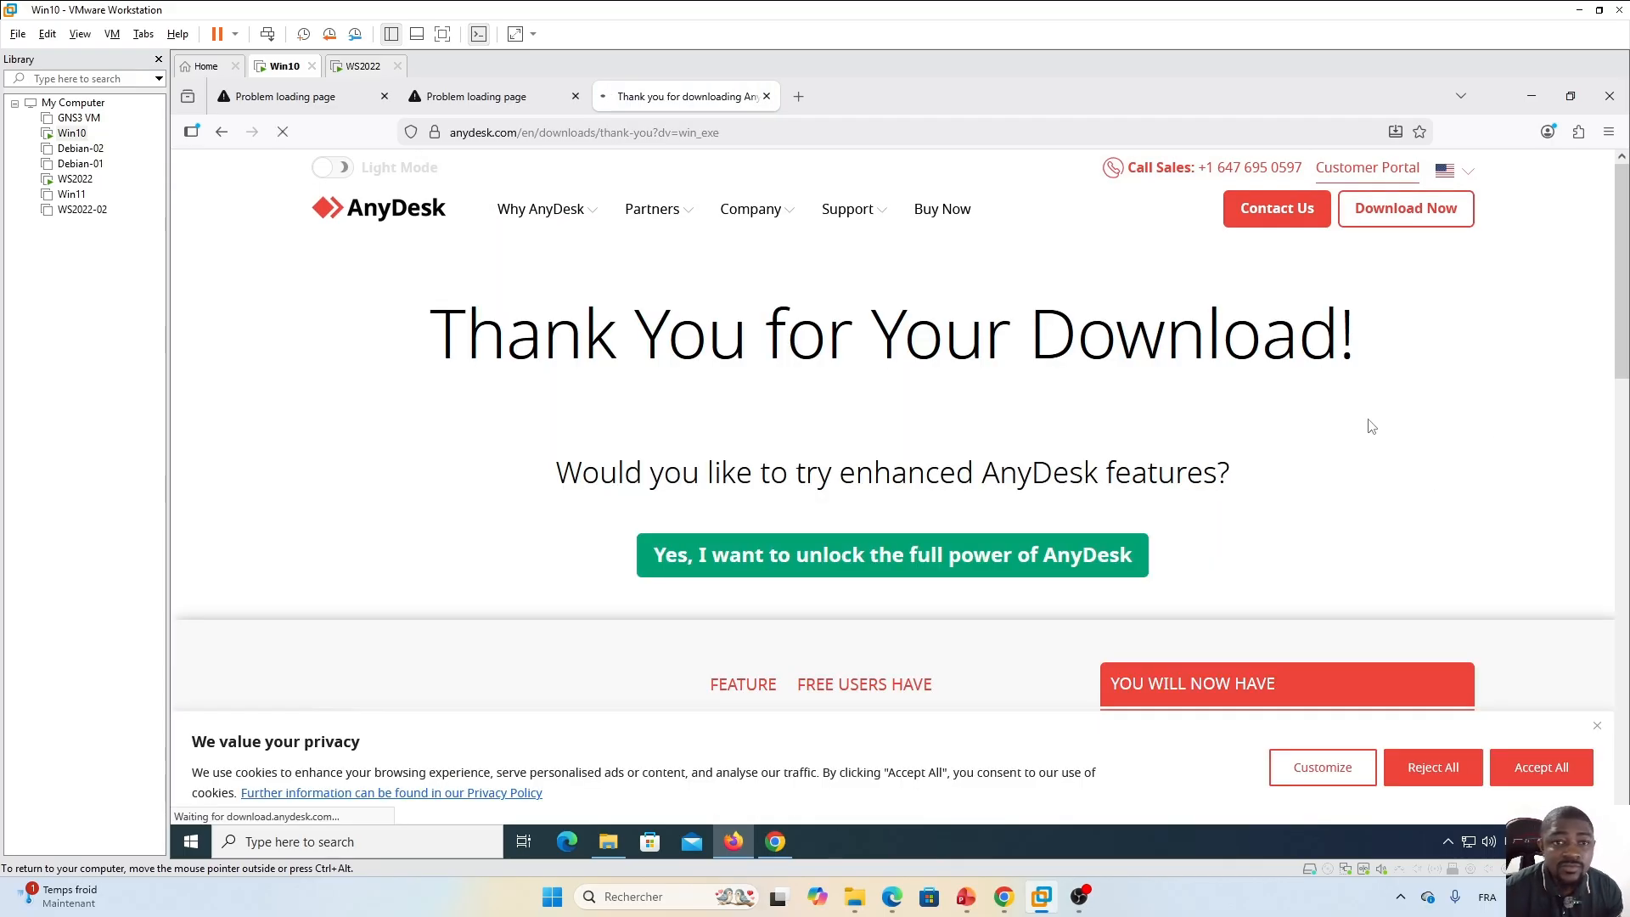
In a new Chrome tab, search Google for anydesk, open the AnyDesk site and start its download.
left_click(775, 843)
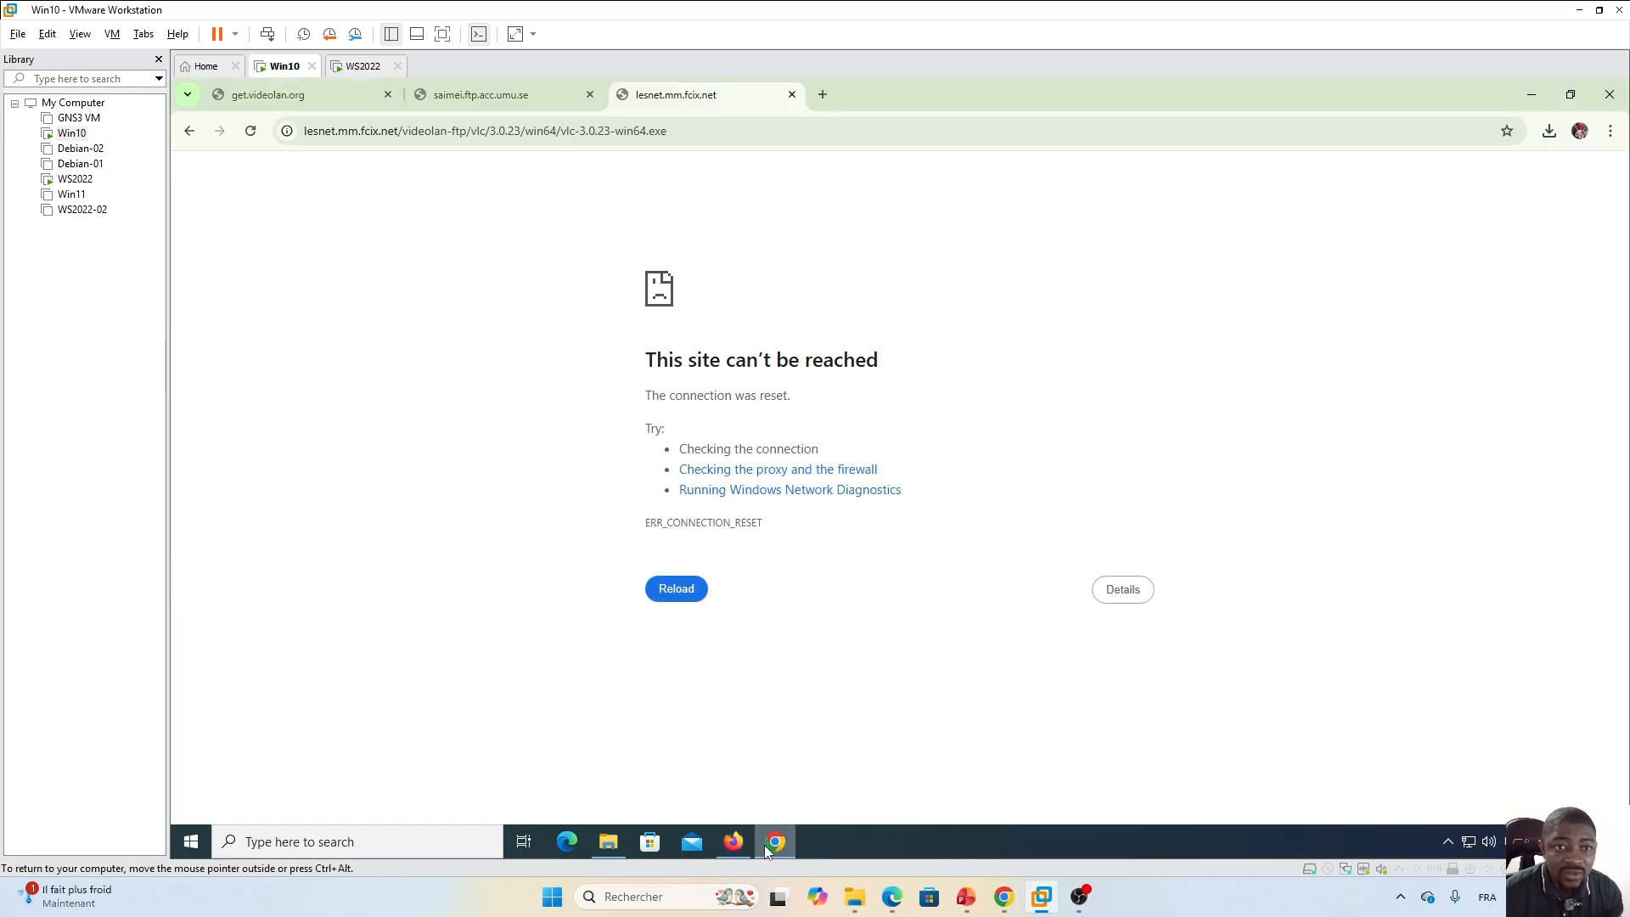
left_click(823, 94)
left_click(795, 389)
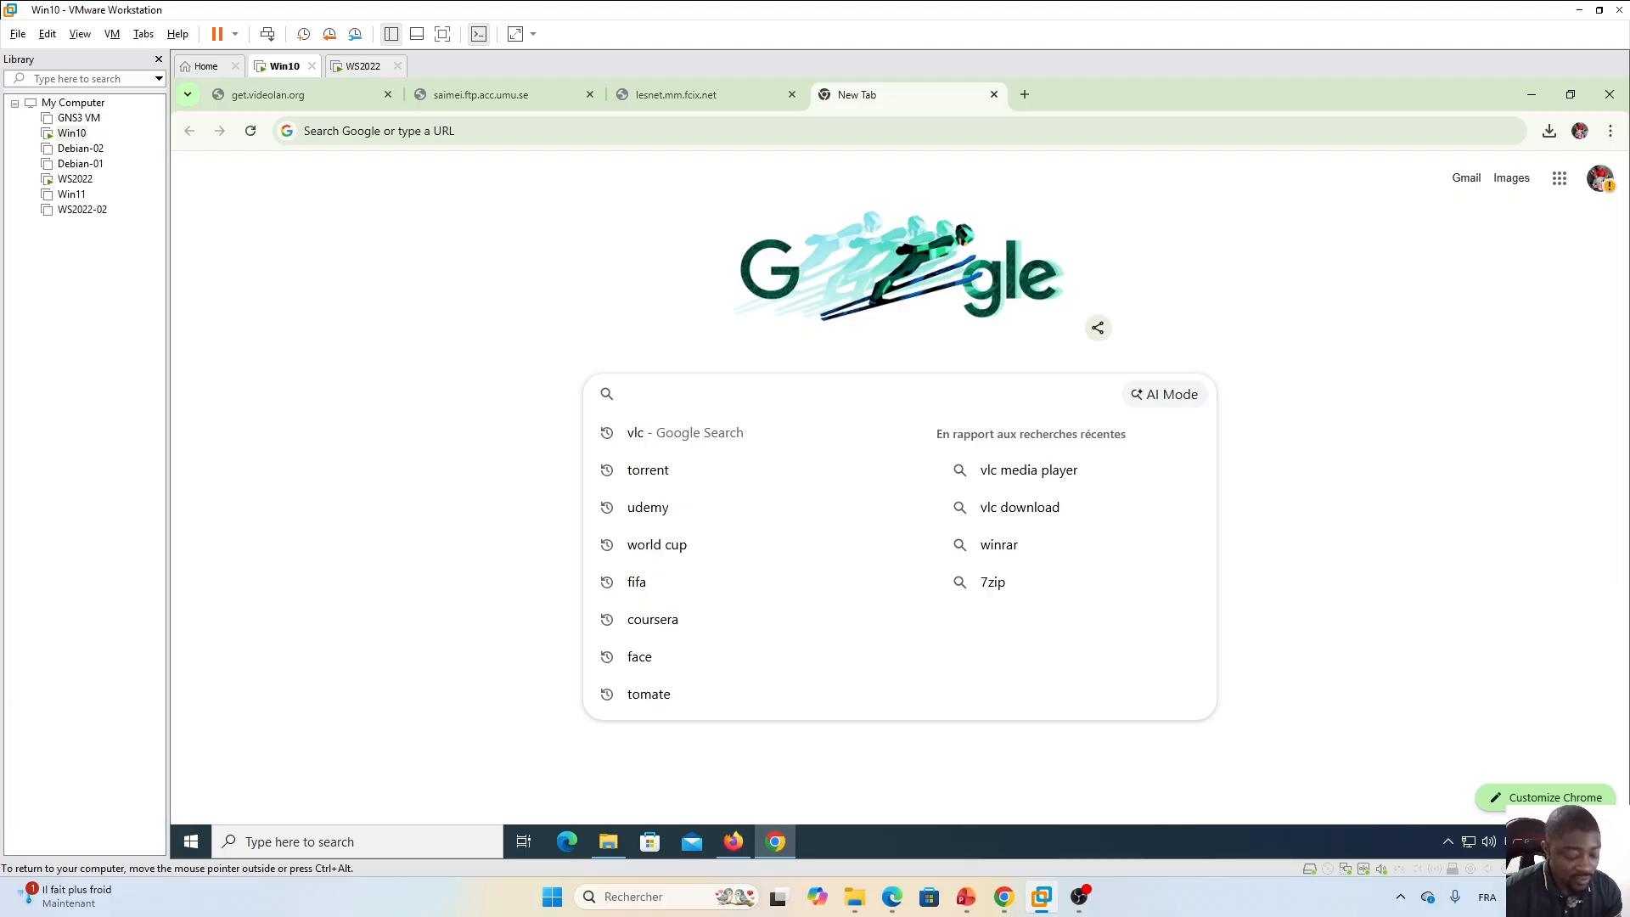
type("anydesk")
key("Return")
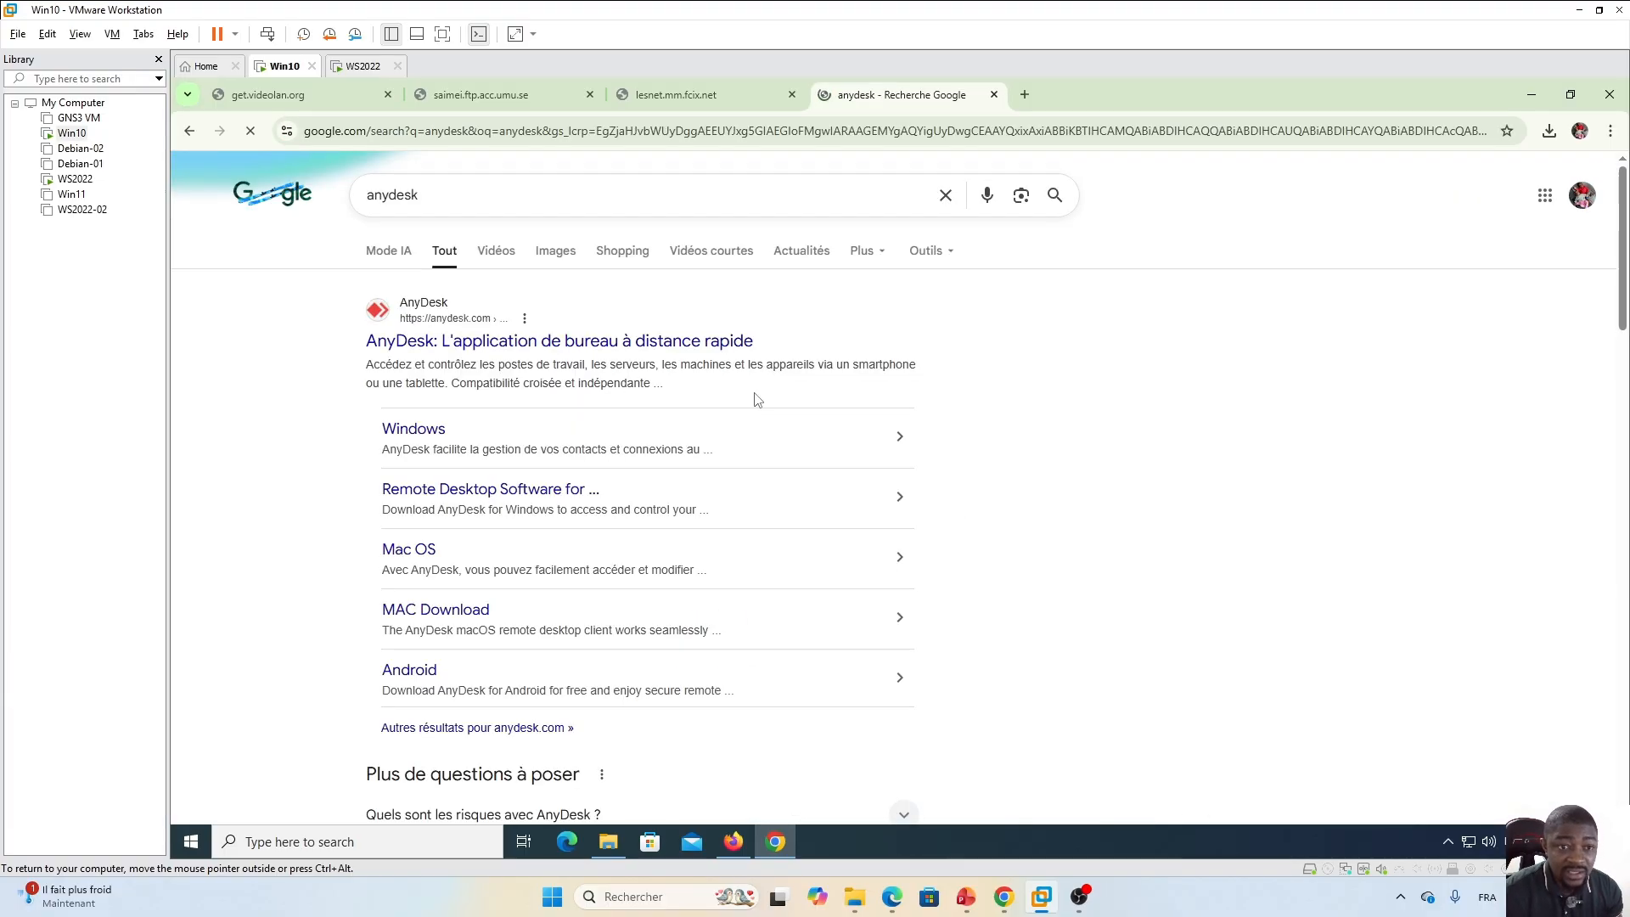
left_click(455, 342)
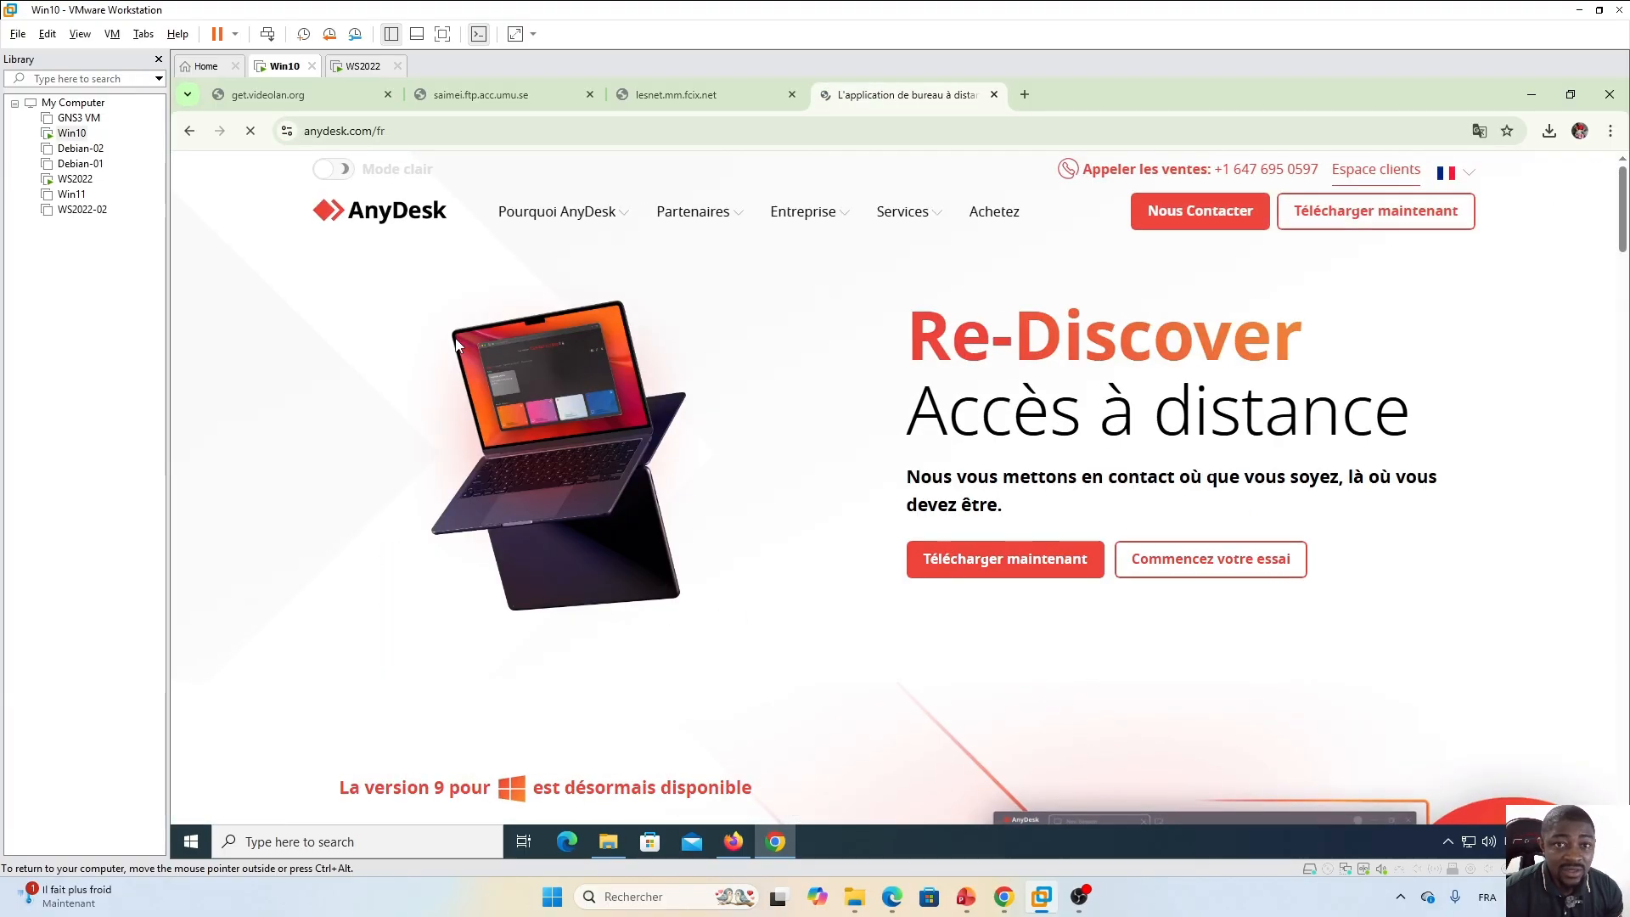
left_click(1009, 568)
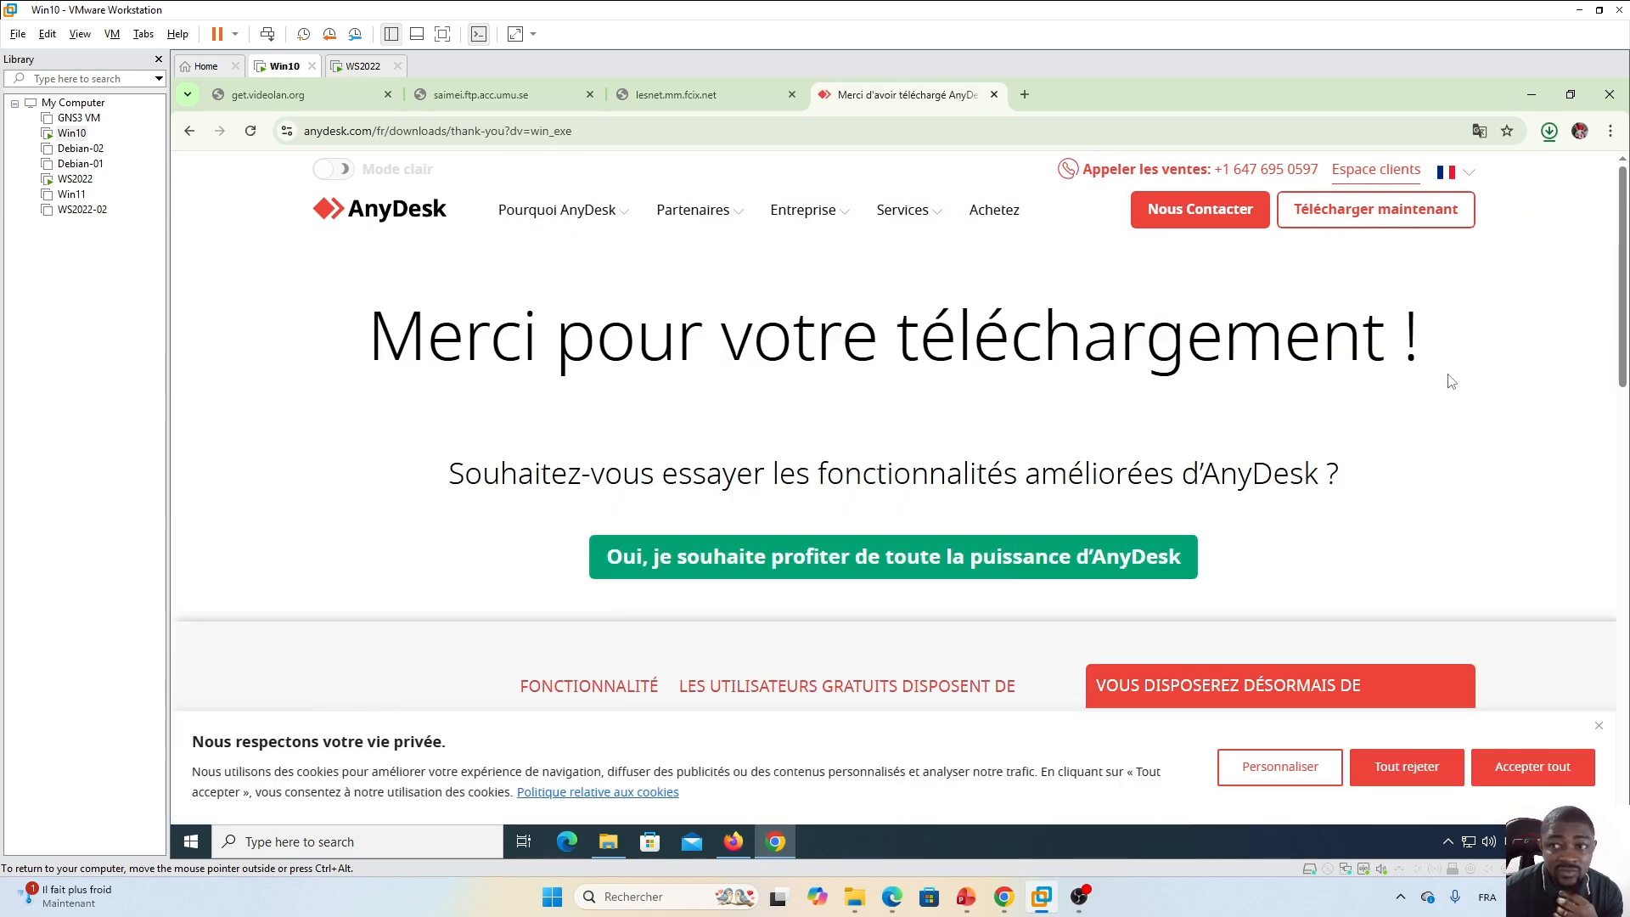
Check Chrome's recent download history and review the other tabs' error pages.
left_click(1549, 132)
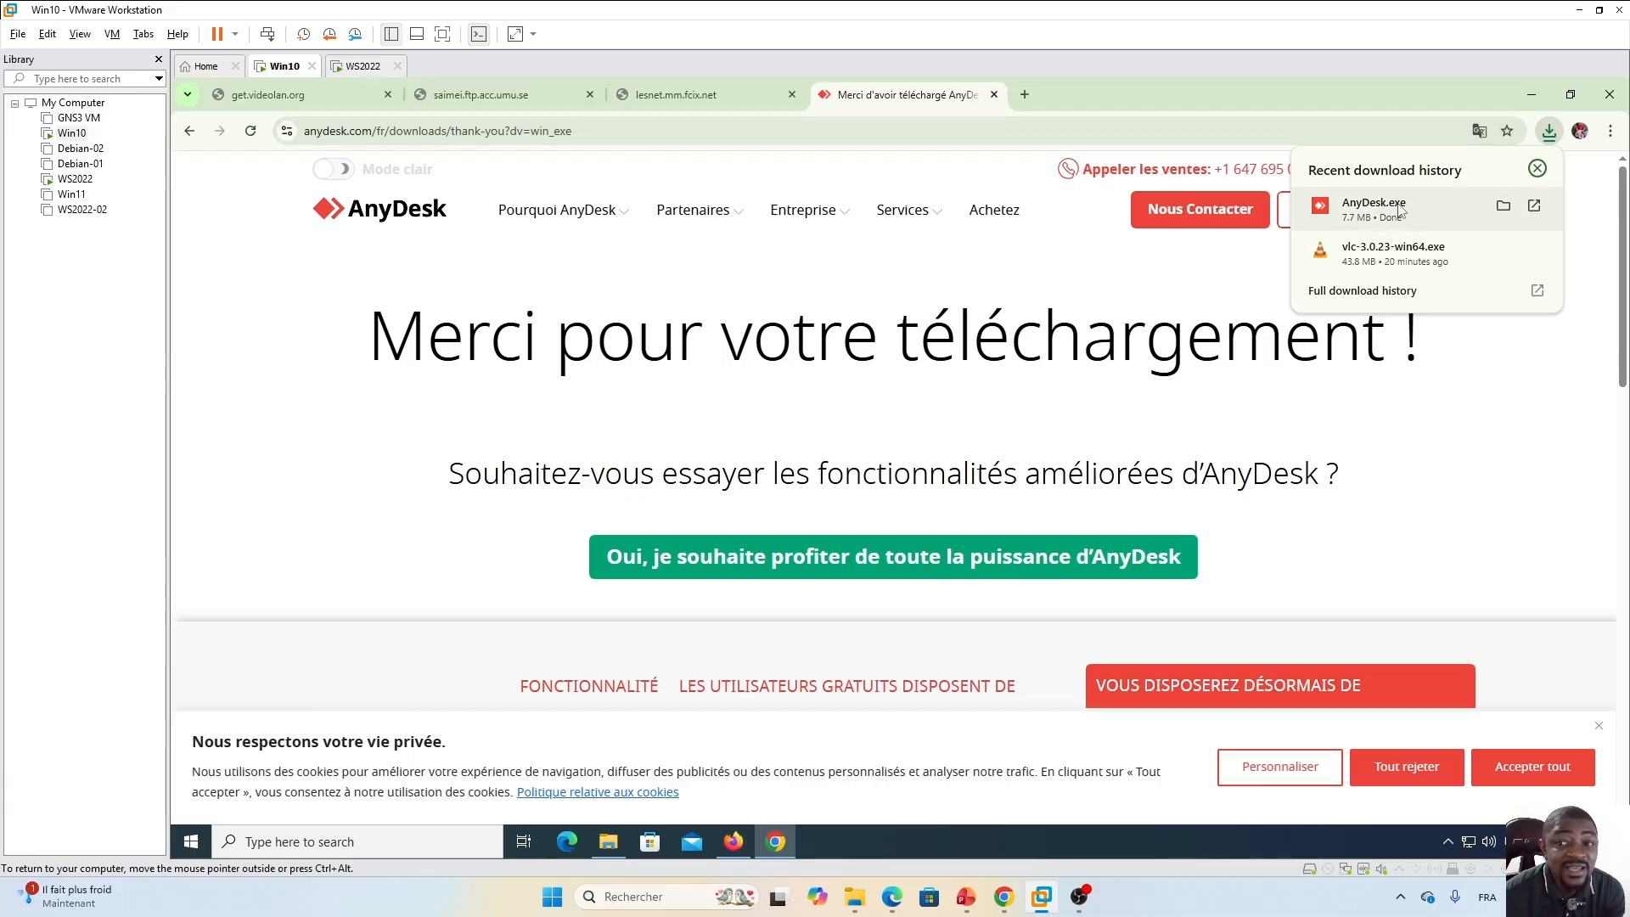
left_click(492, 94)
left_click(708, 94)
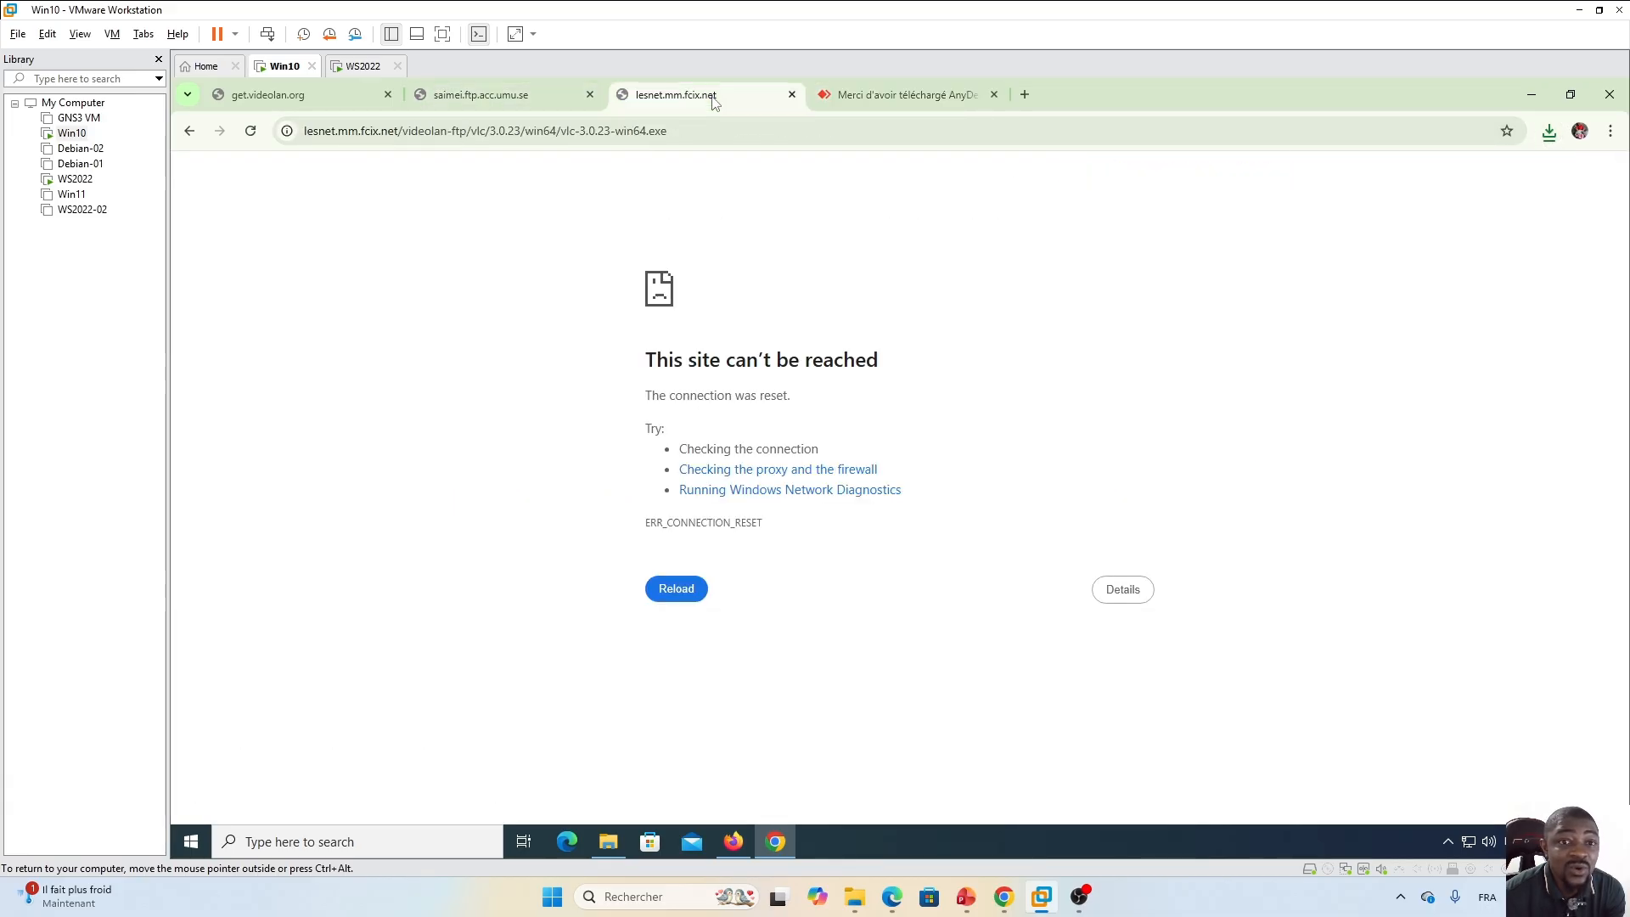
left_click(501, 94)
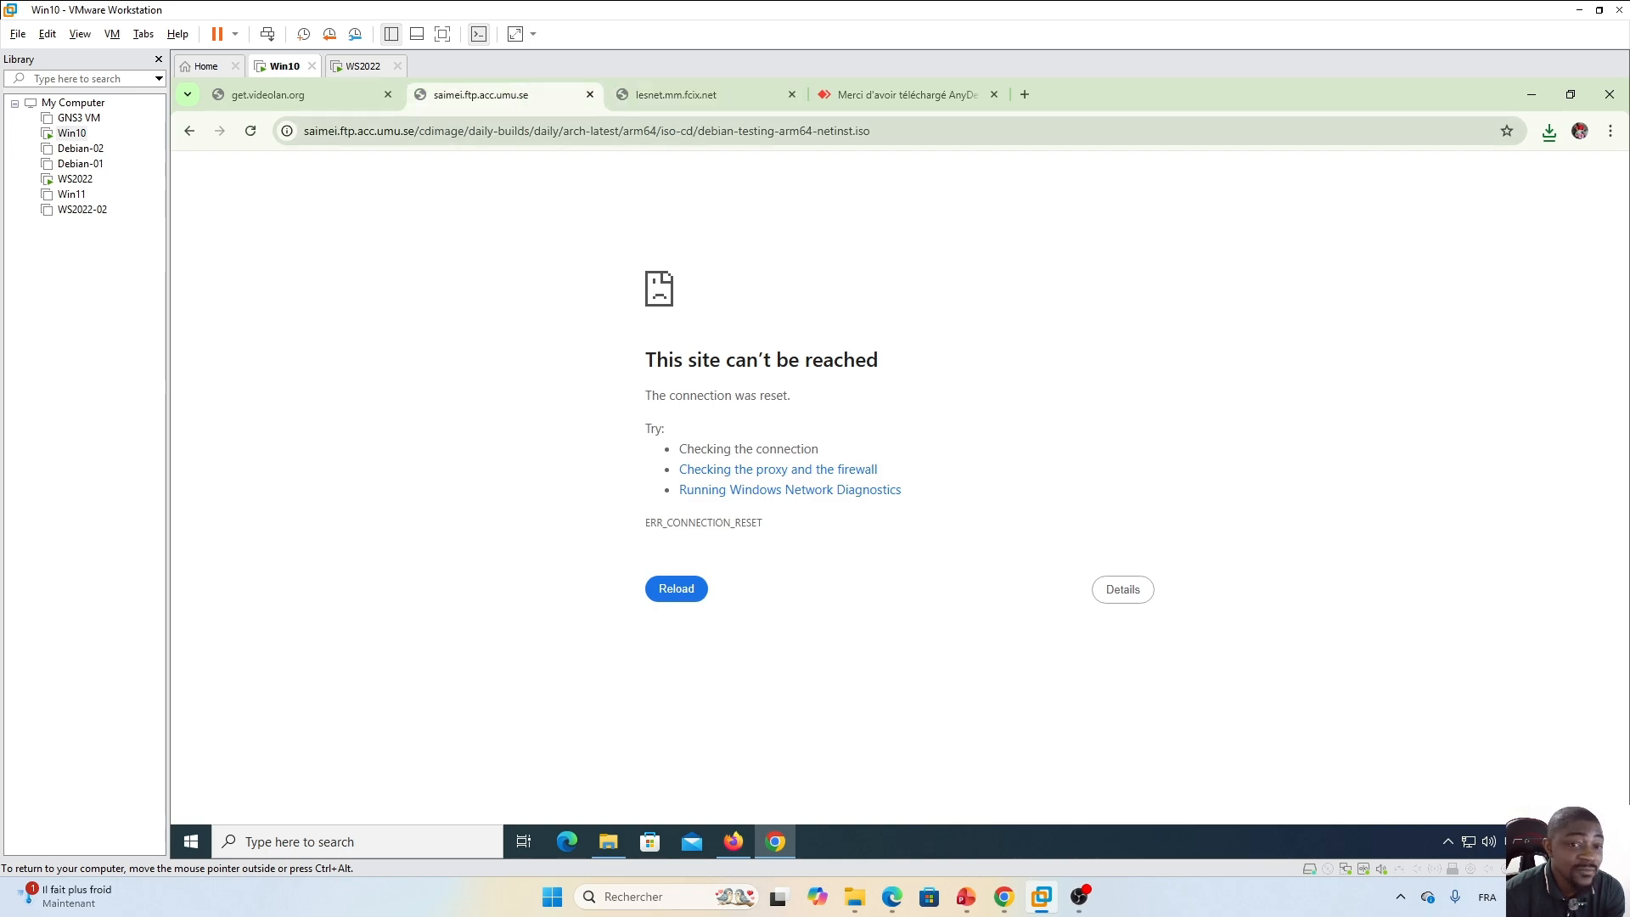
Switch to Firefox, reload the AnyDesk download page, and review both error tabs.
key("alt+Tab")
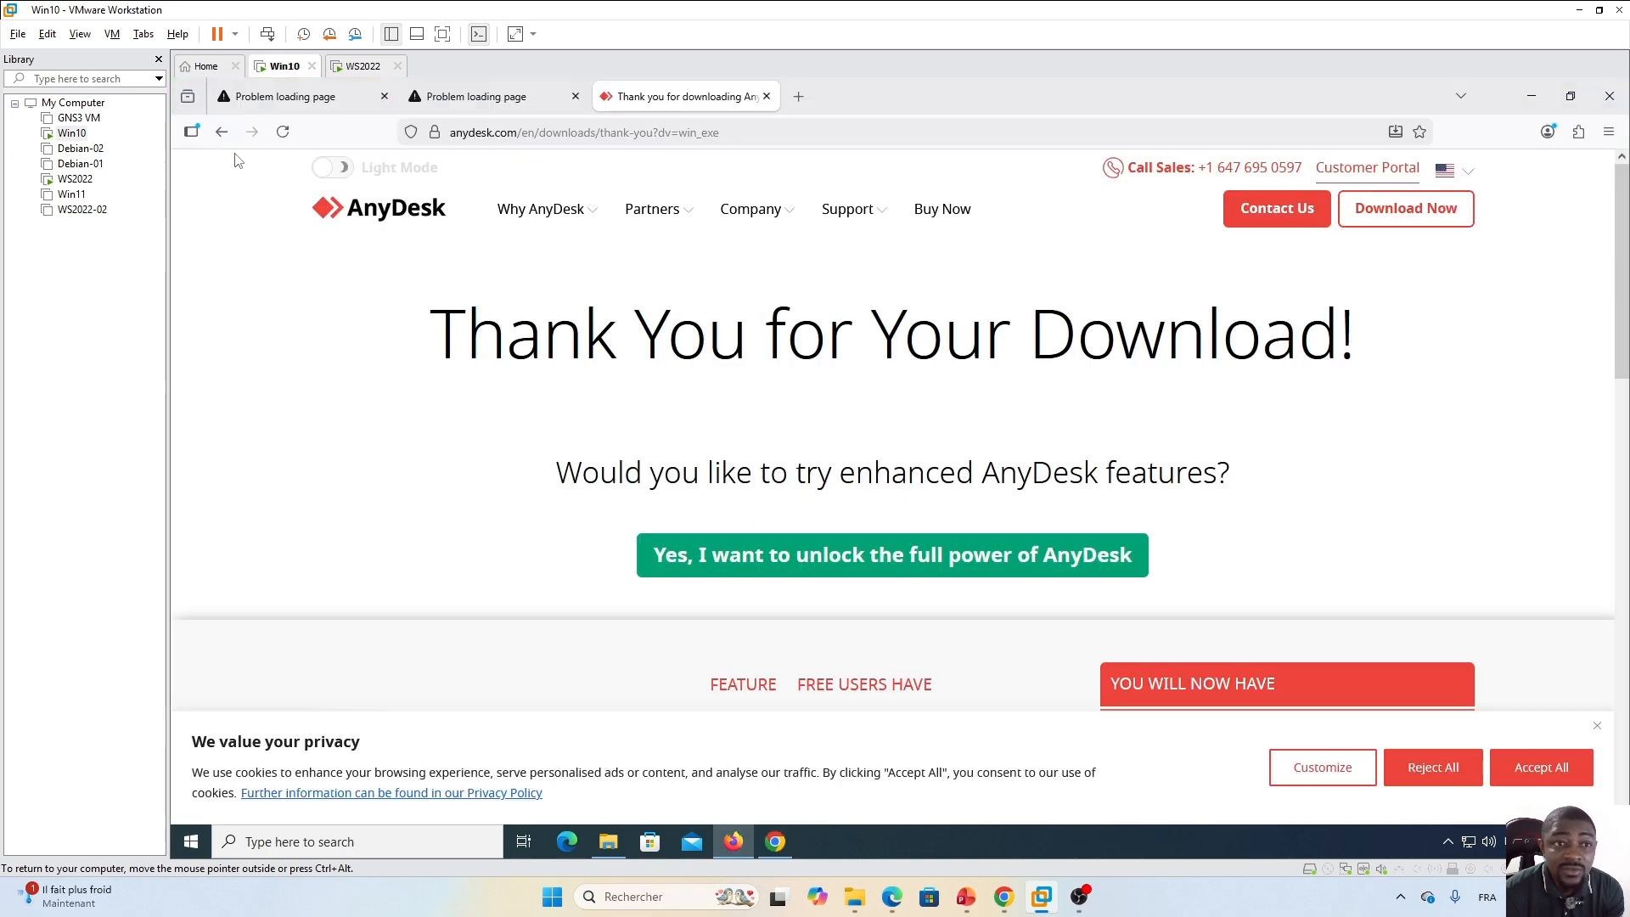
left_click(283, 131)
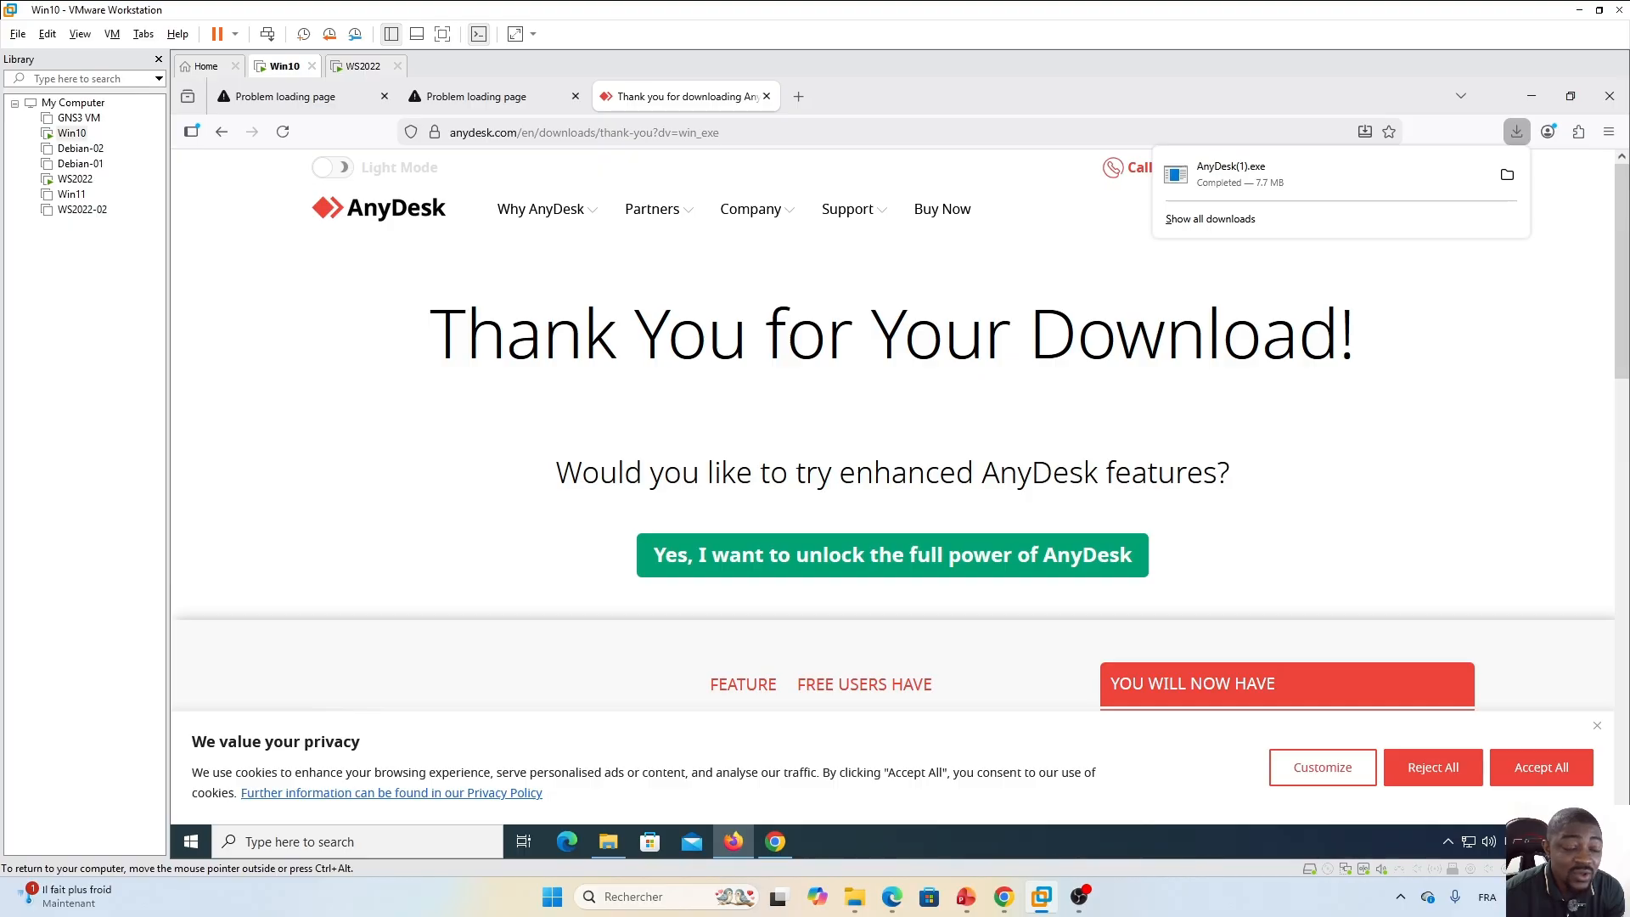
left_click(490, 92)
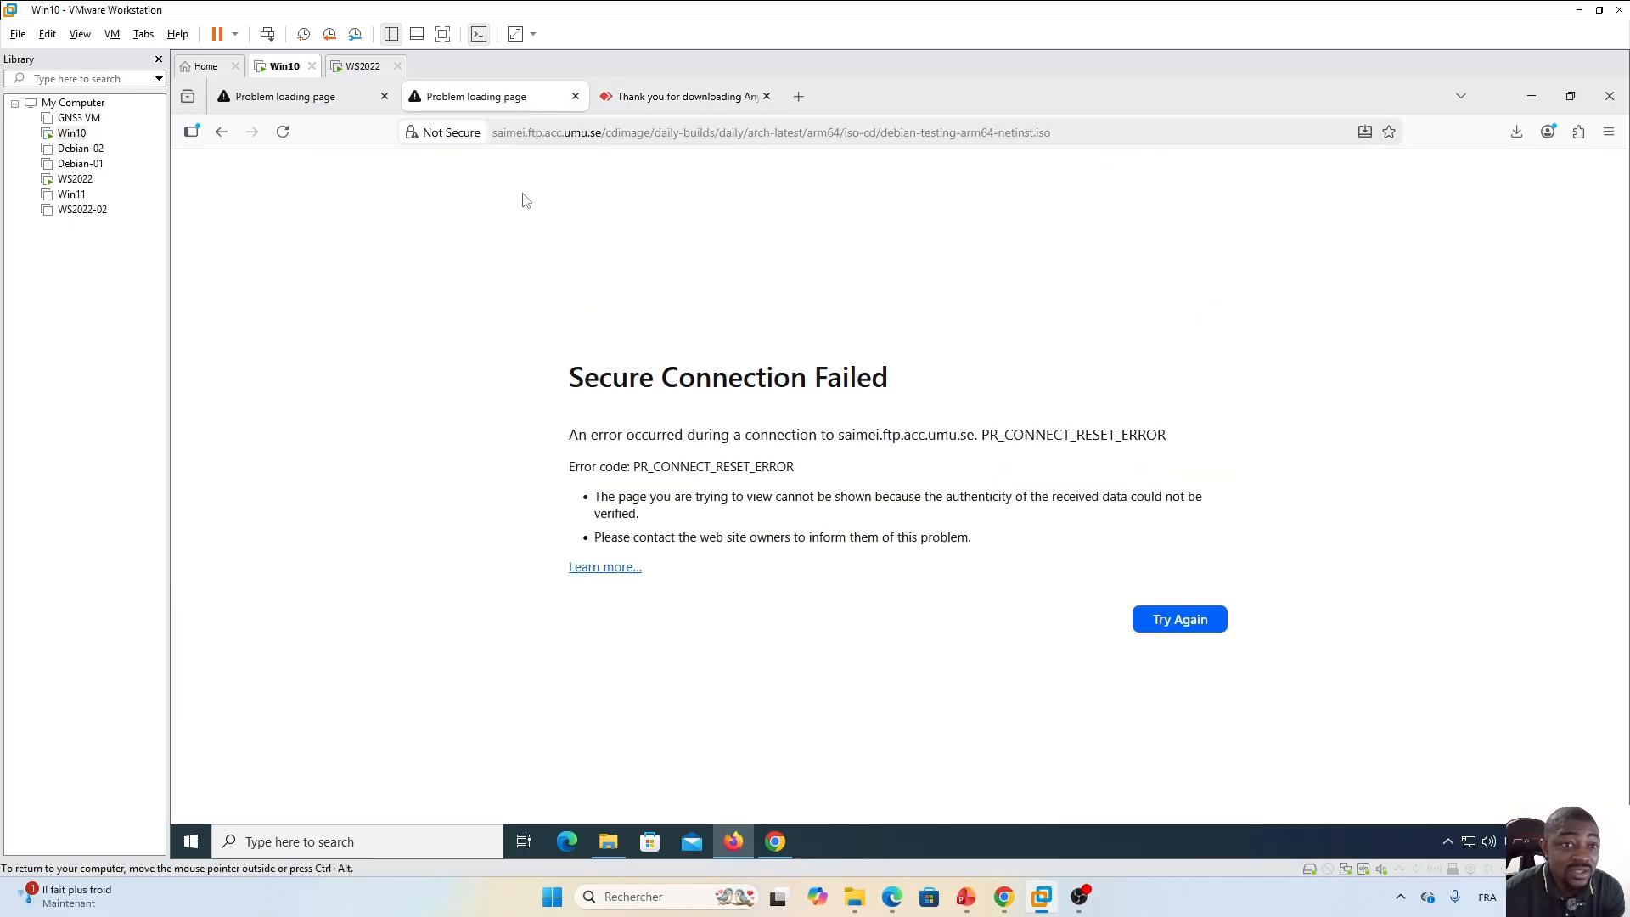
left_click(329, 100)
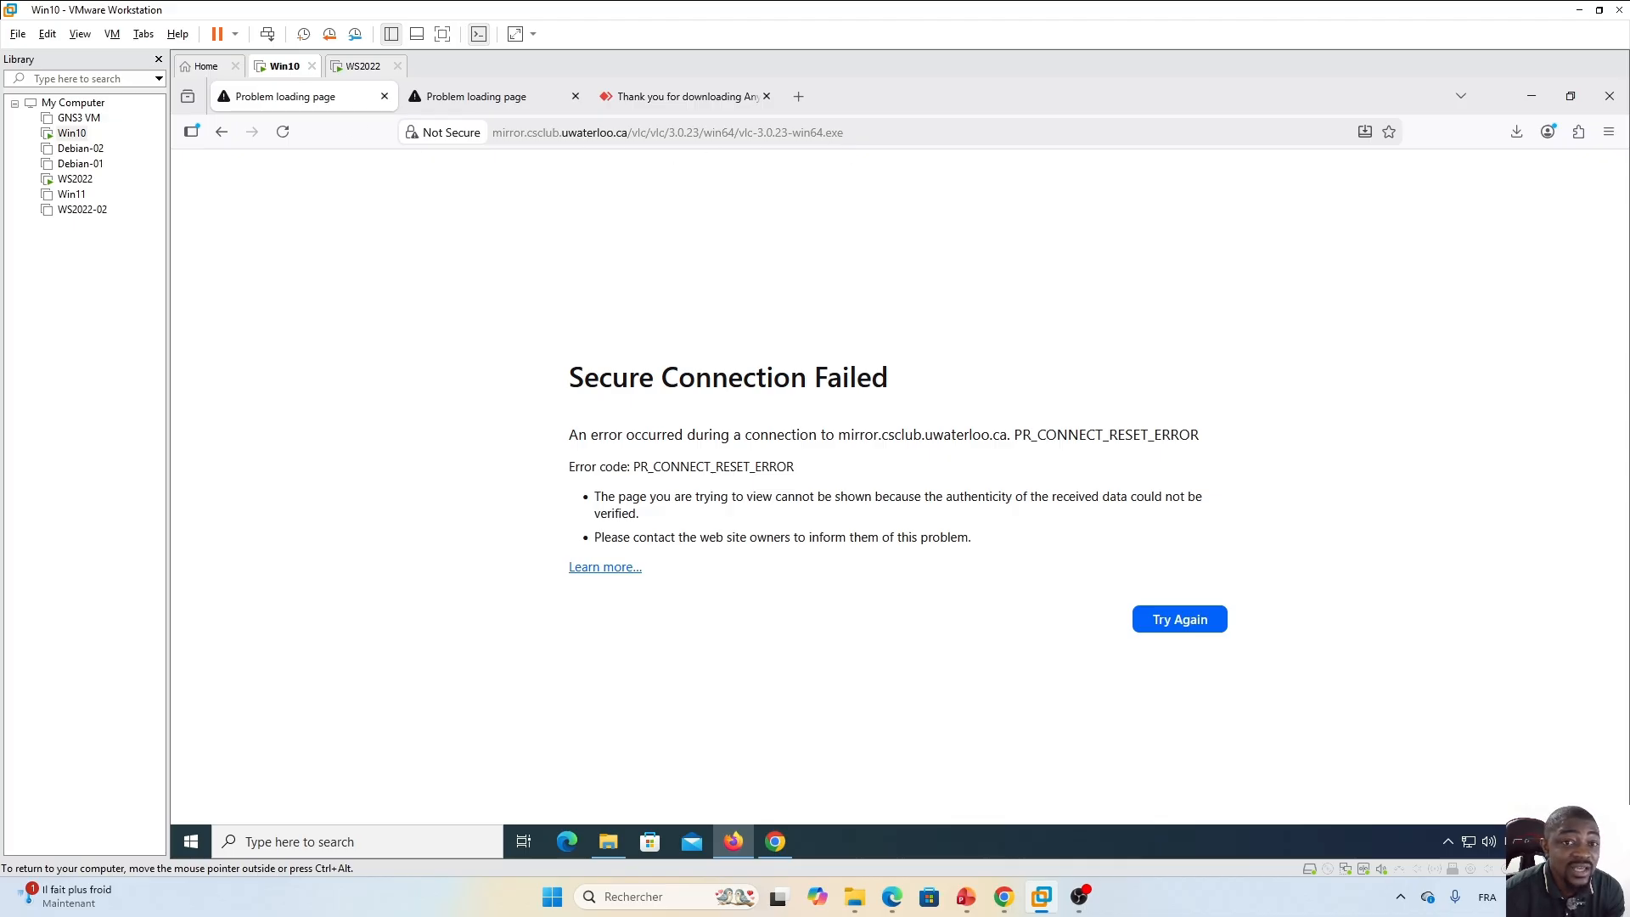
In a new Firefox tab, search for teamviewer, open the TeamViewer site, accept cookies, download TeamViewer, and inspect the page address.
left_click(798, 96)
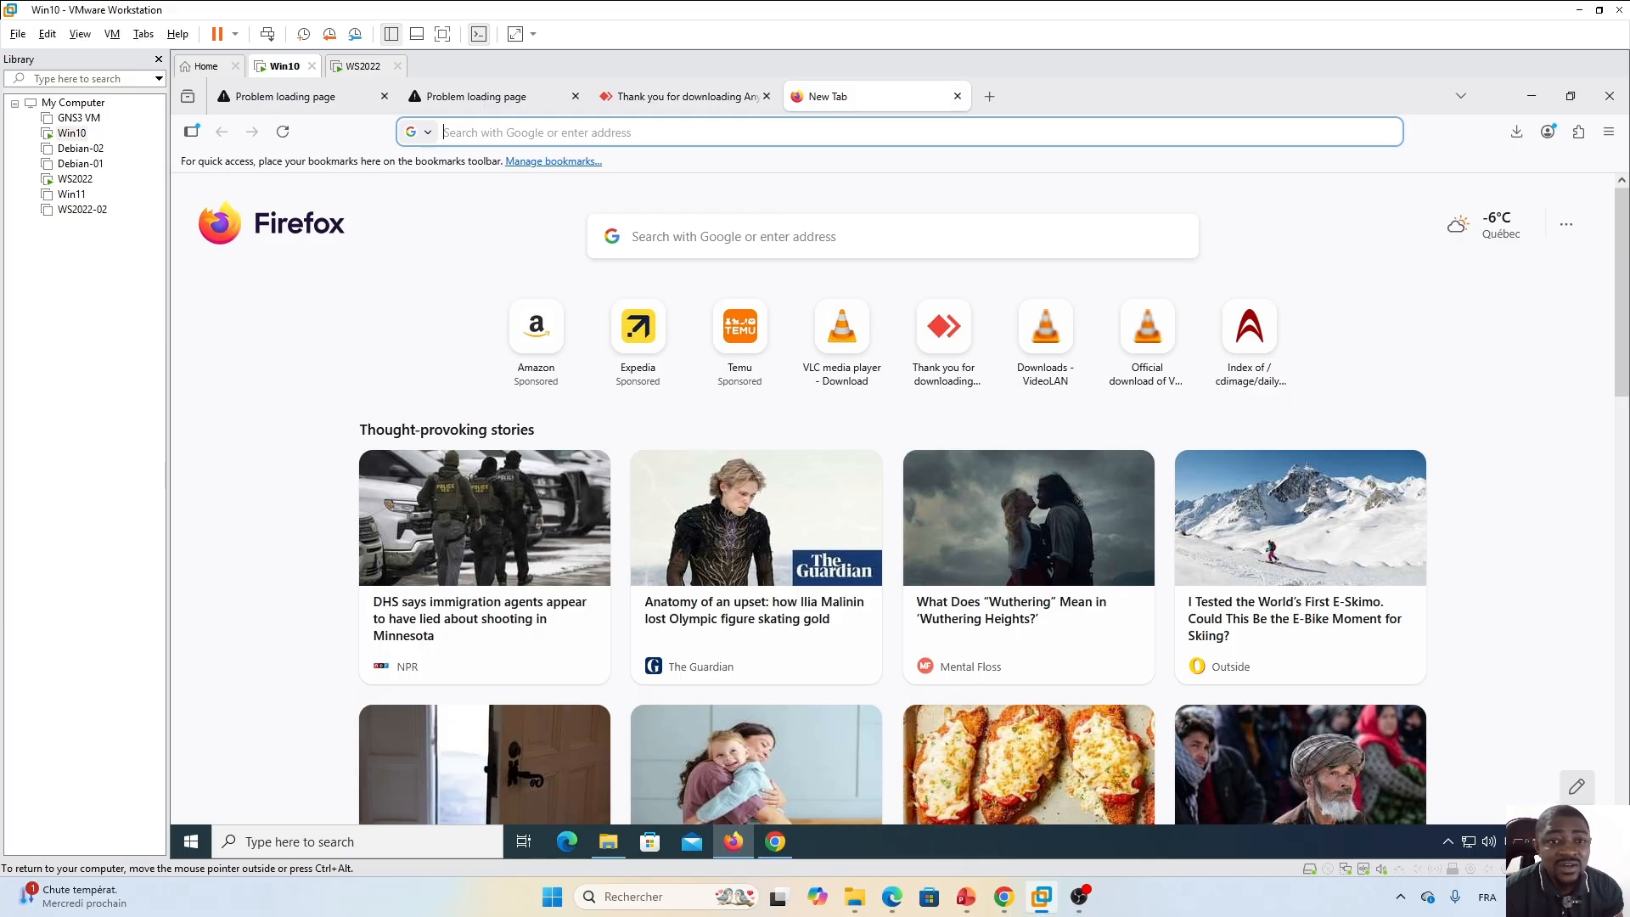
left_click(764, 237)
type("teamviewer")
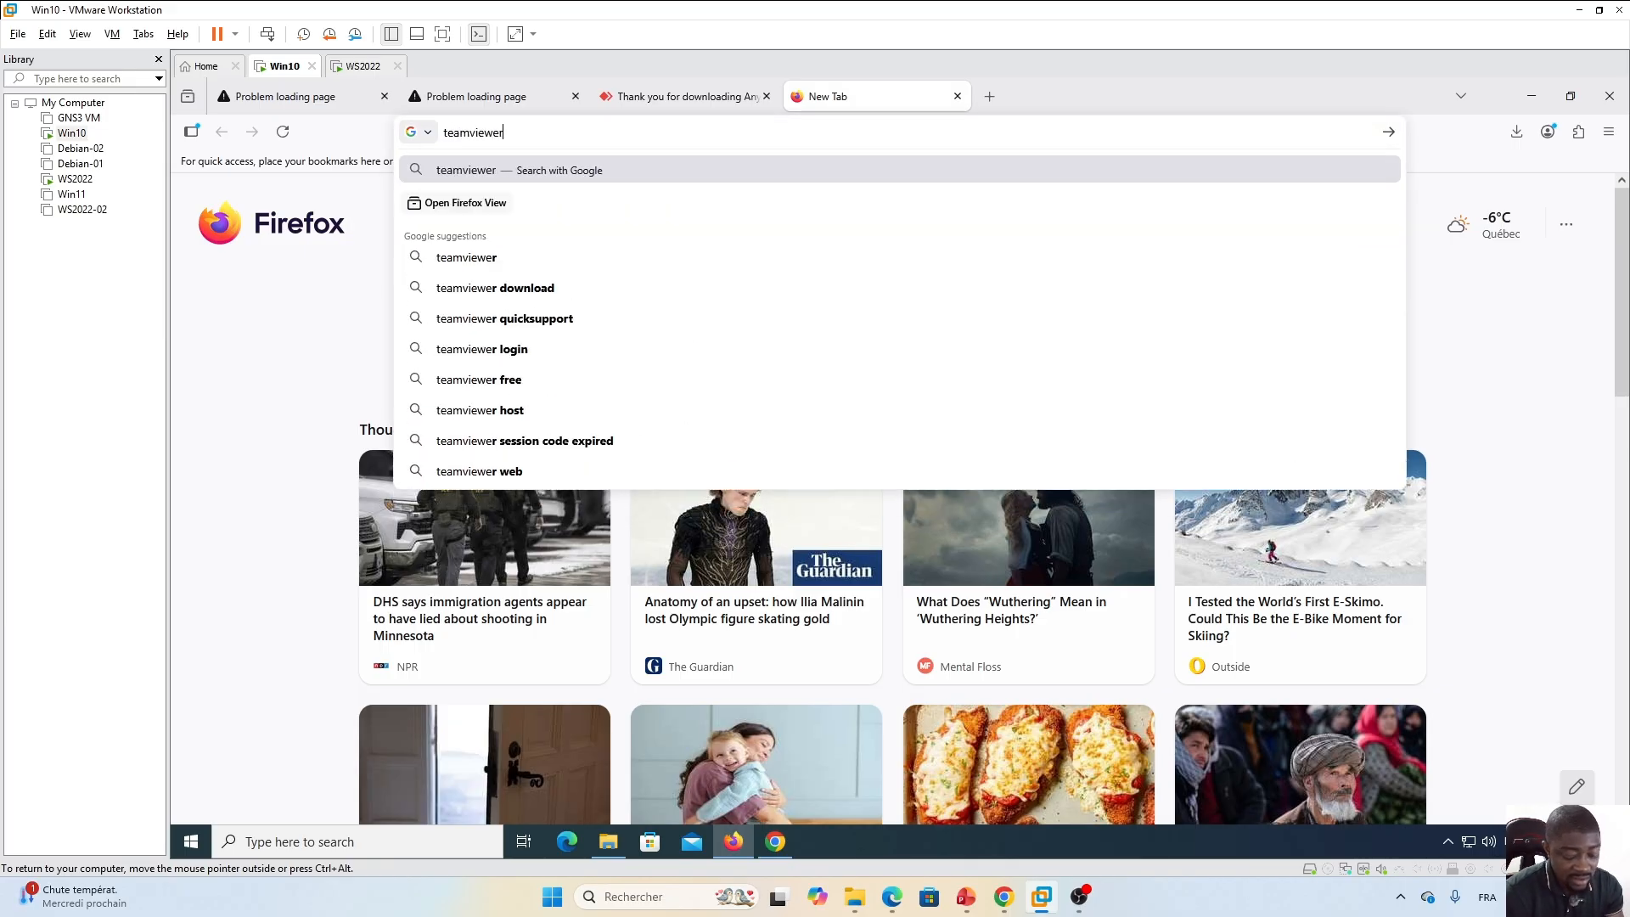
key("Return")
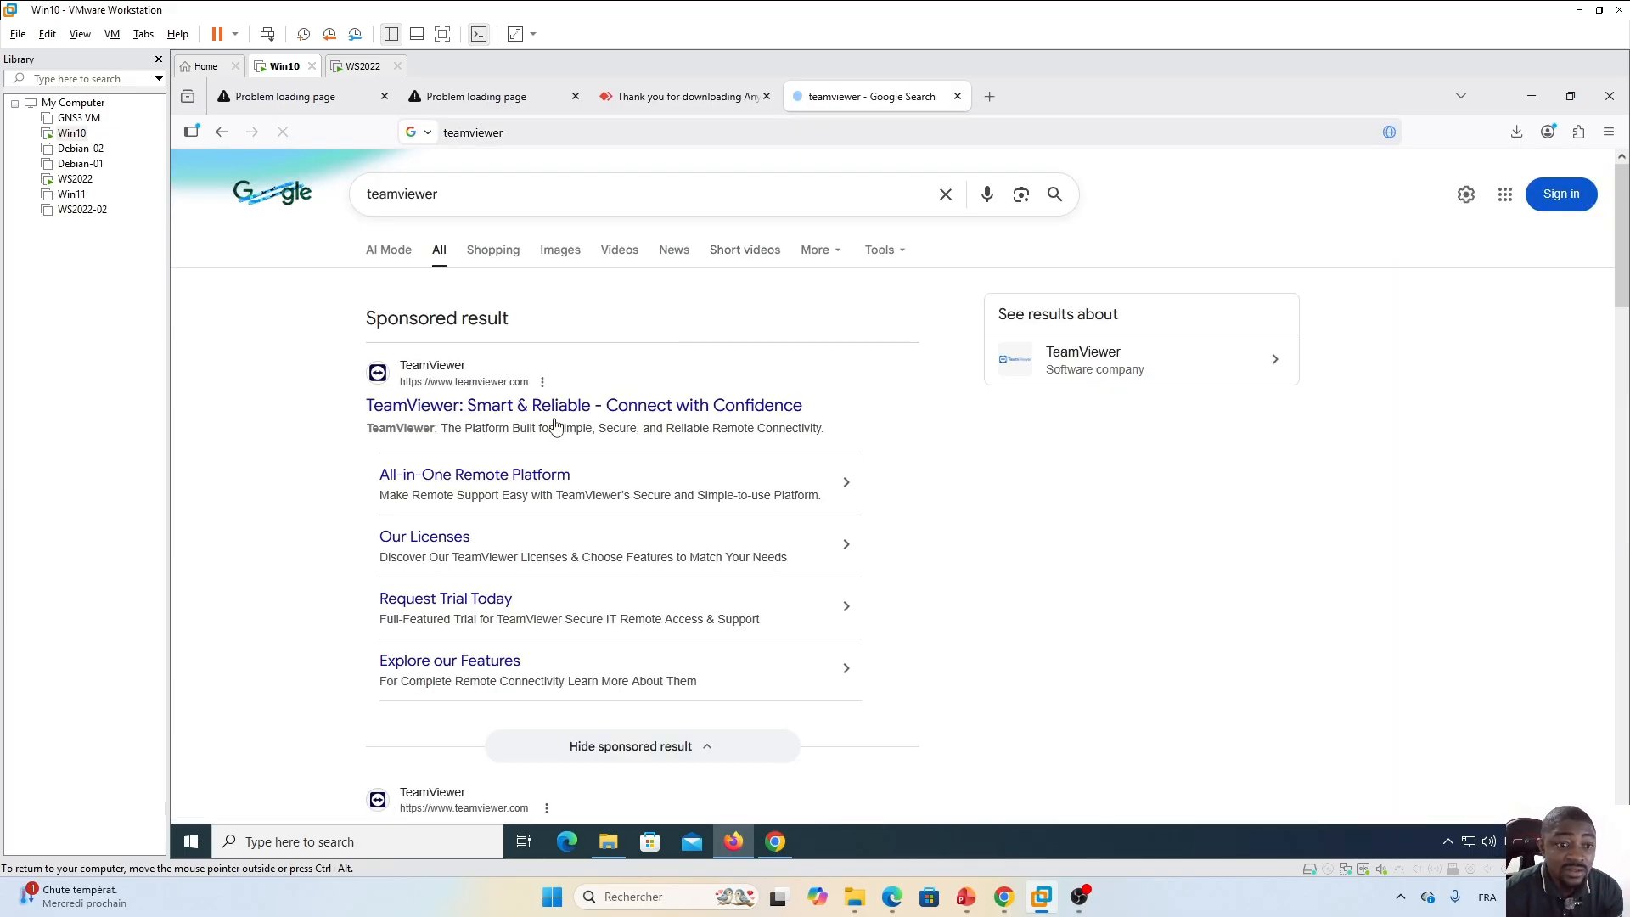
left_click(448, 408)
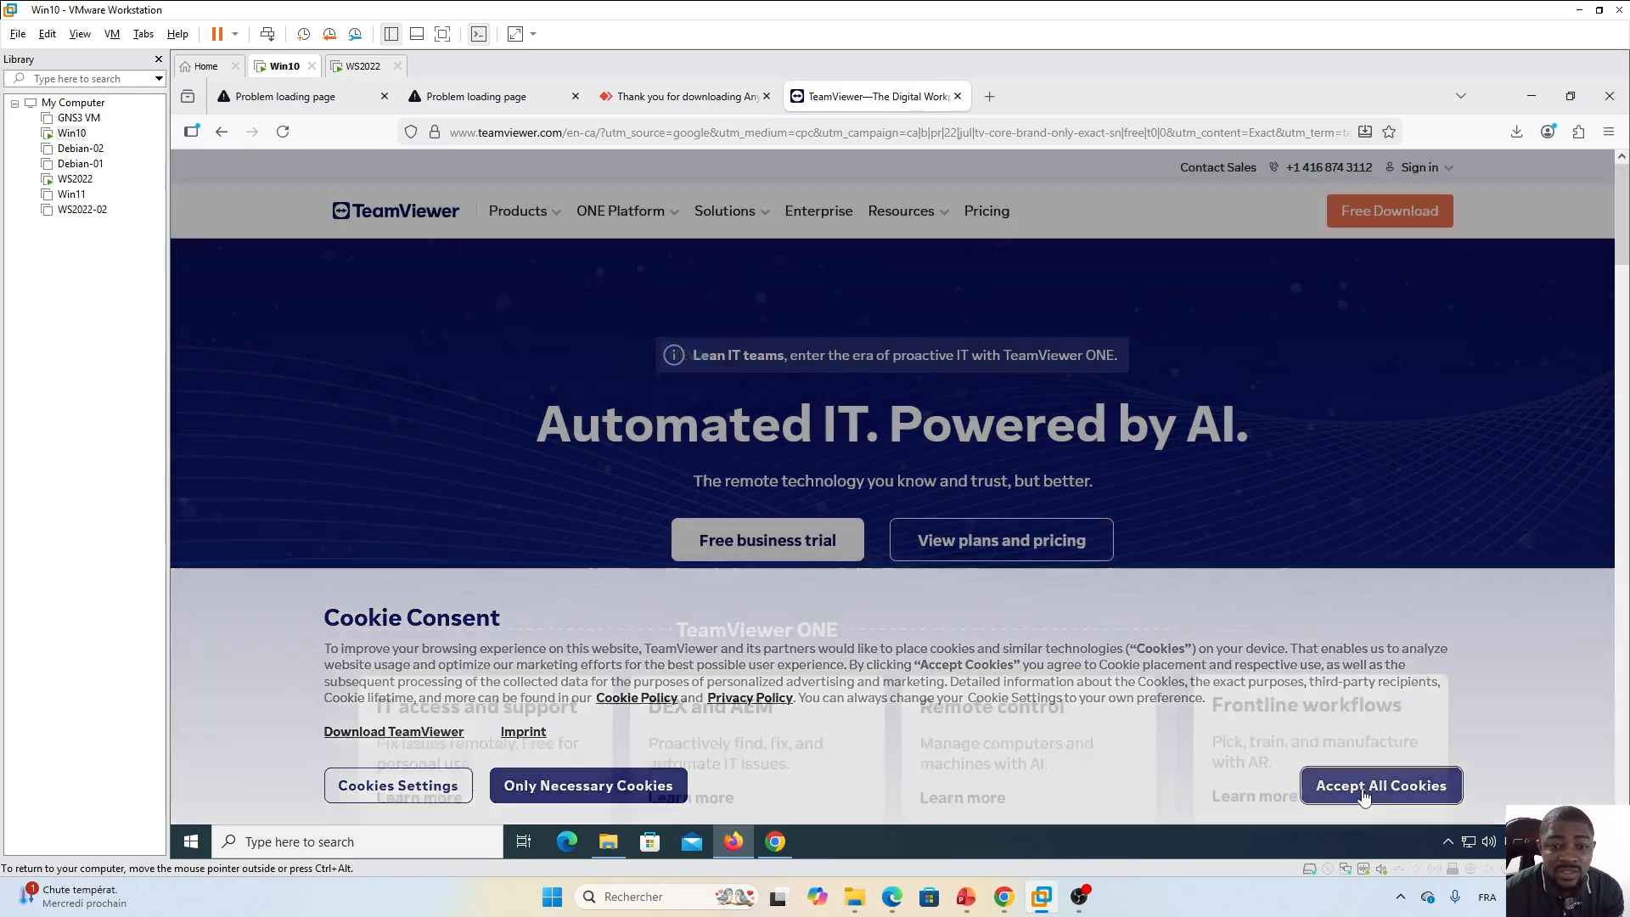
left_click(1364, 798)
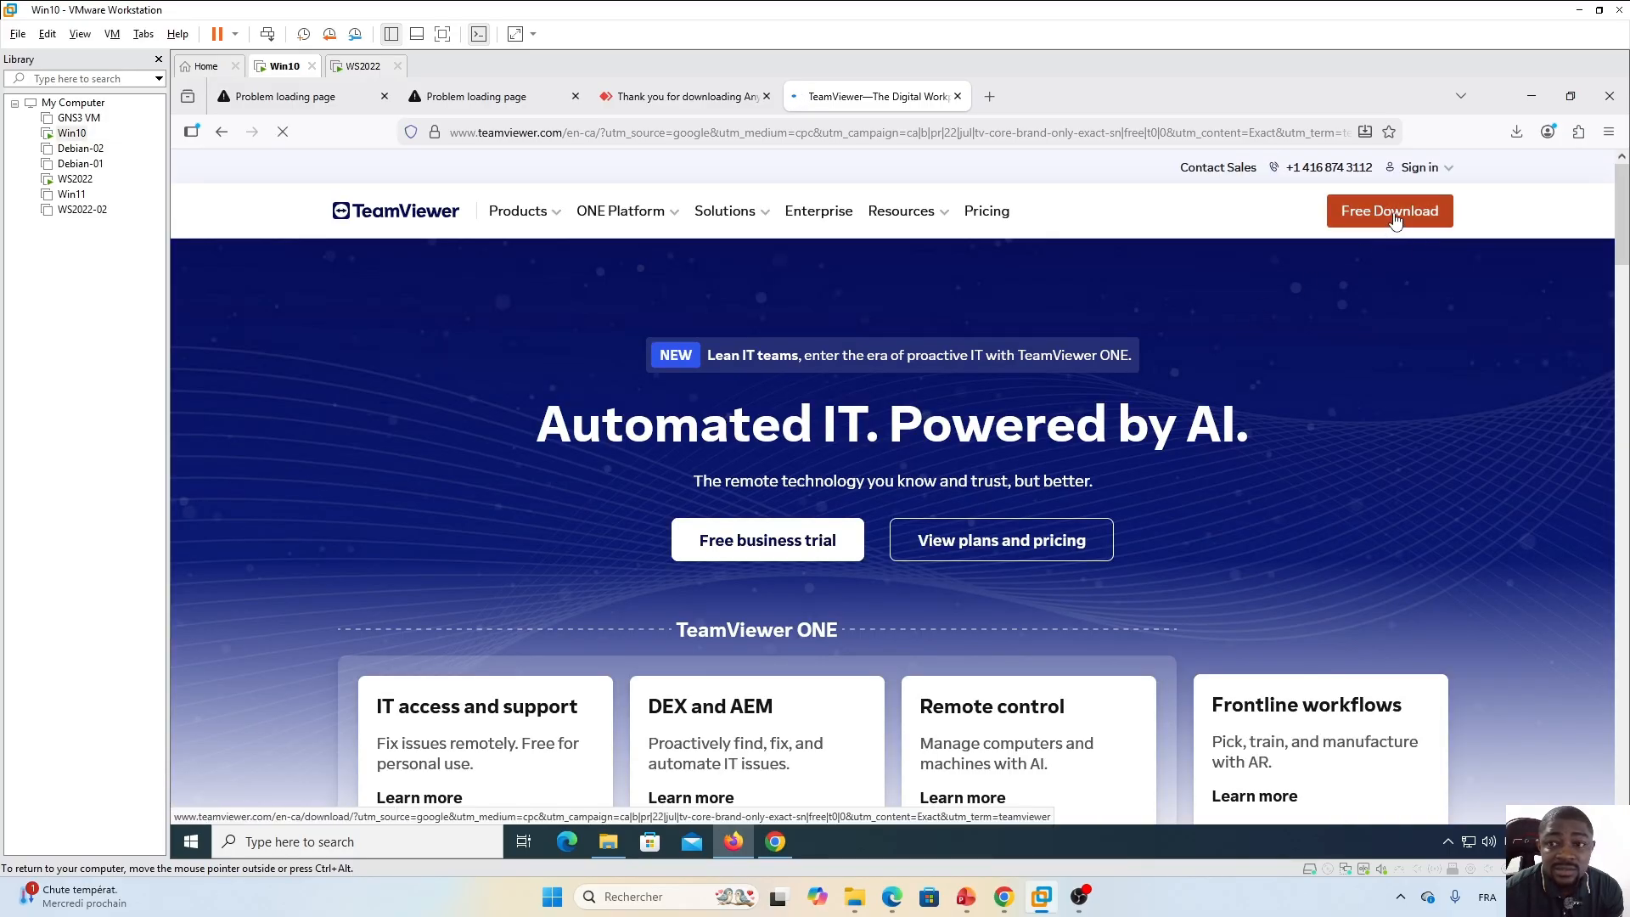
left_click(1395, 219)
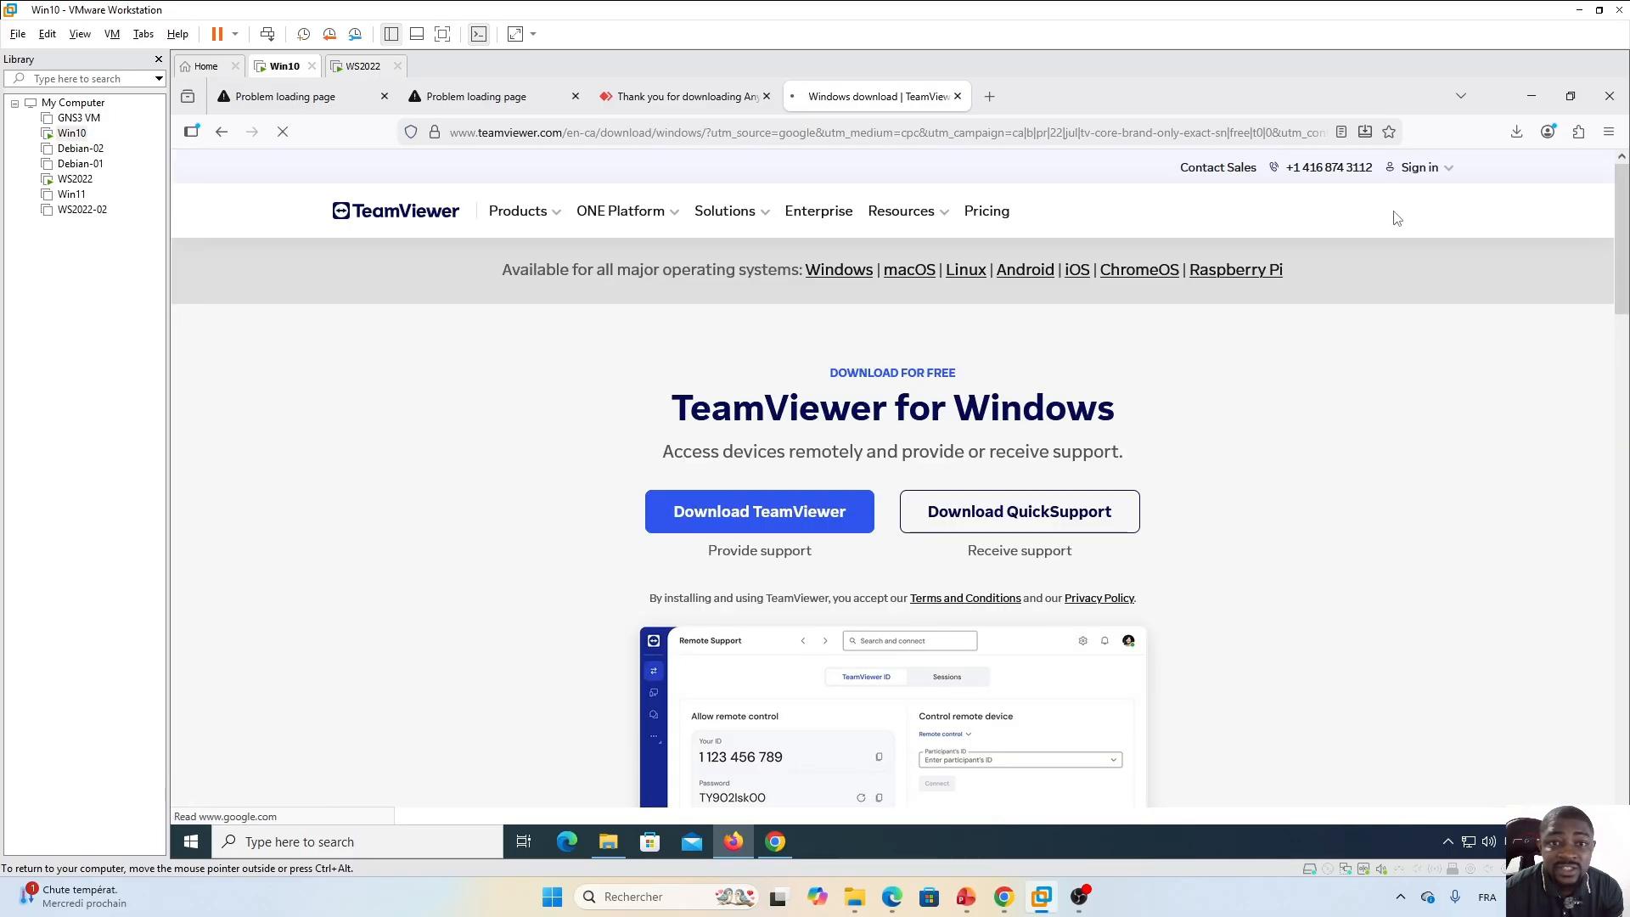
left_click(747, 513)
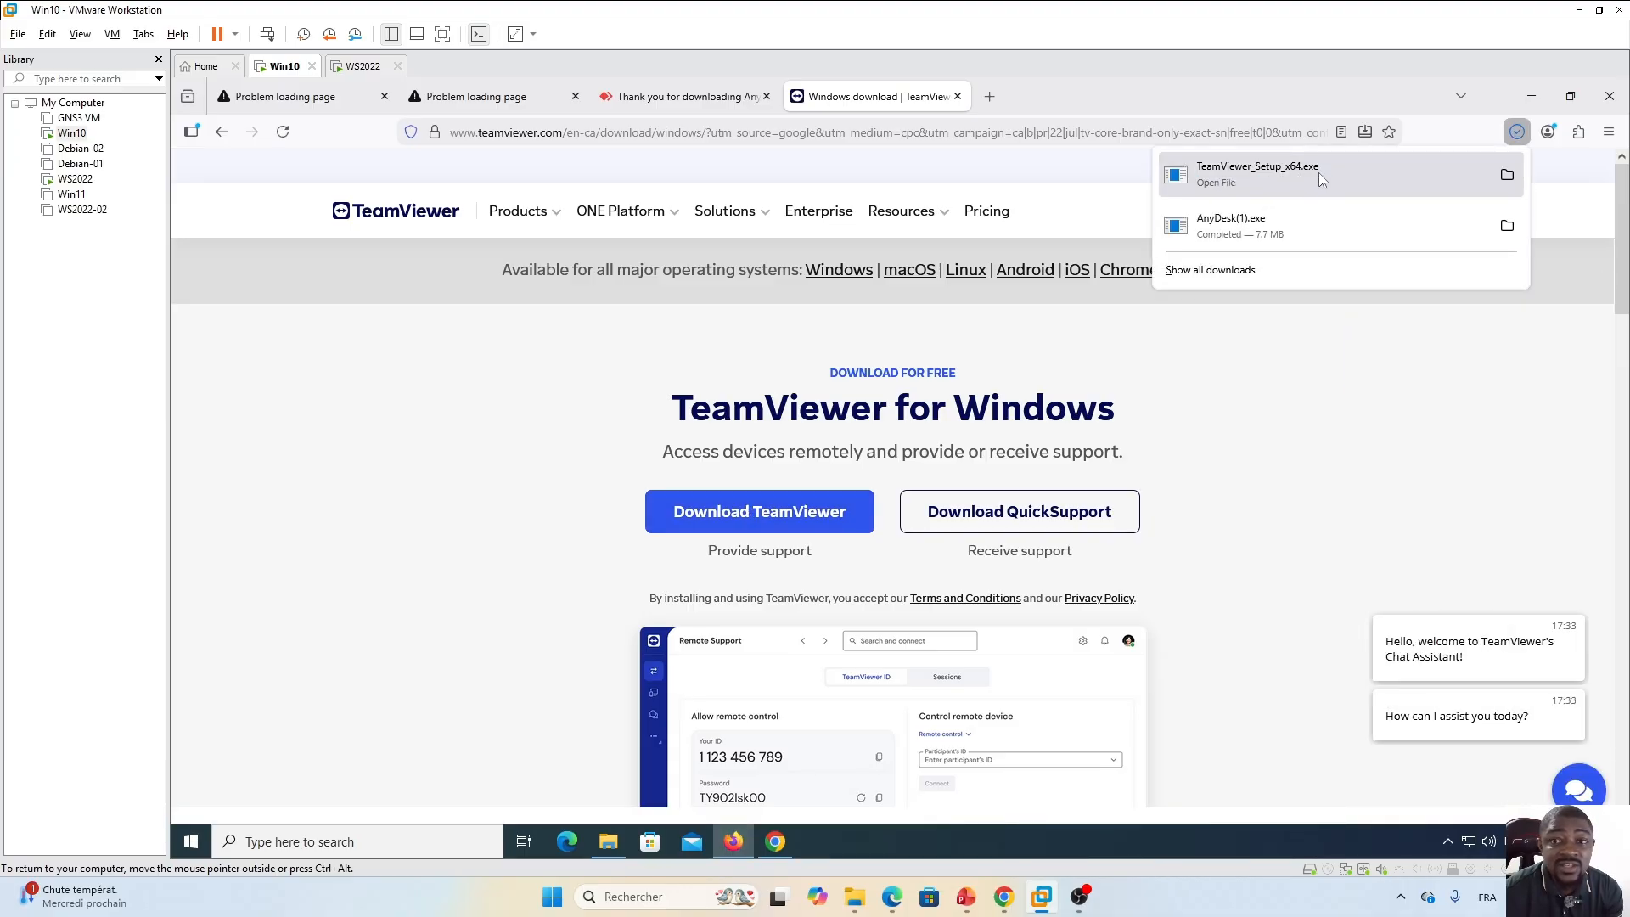
key("ctrl+l")
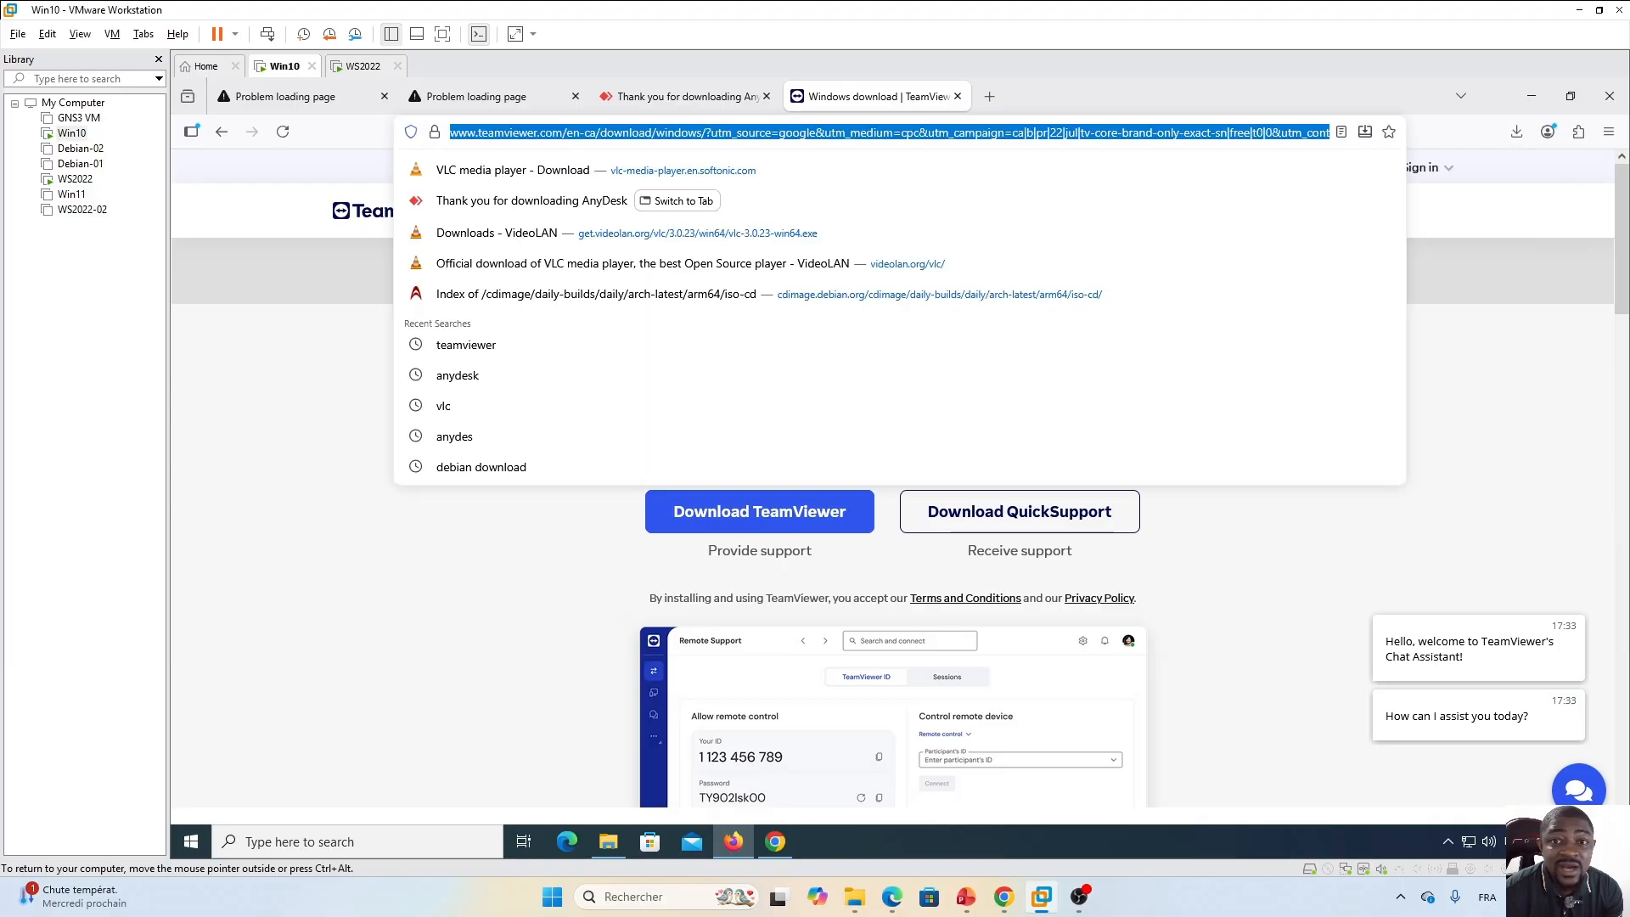
key("End")
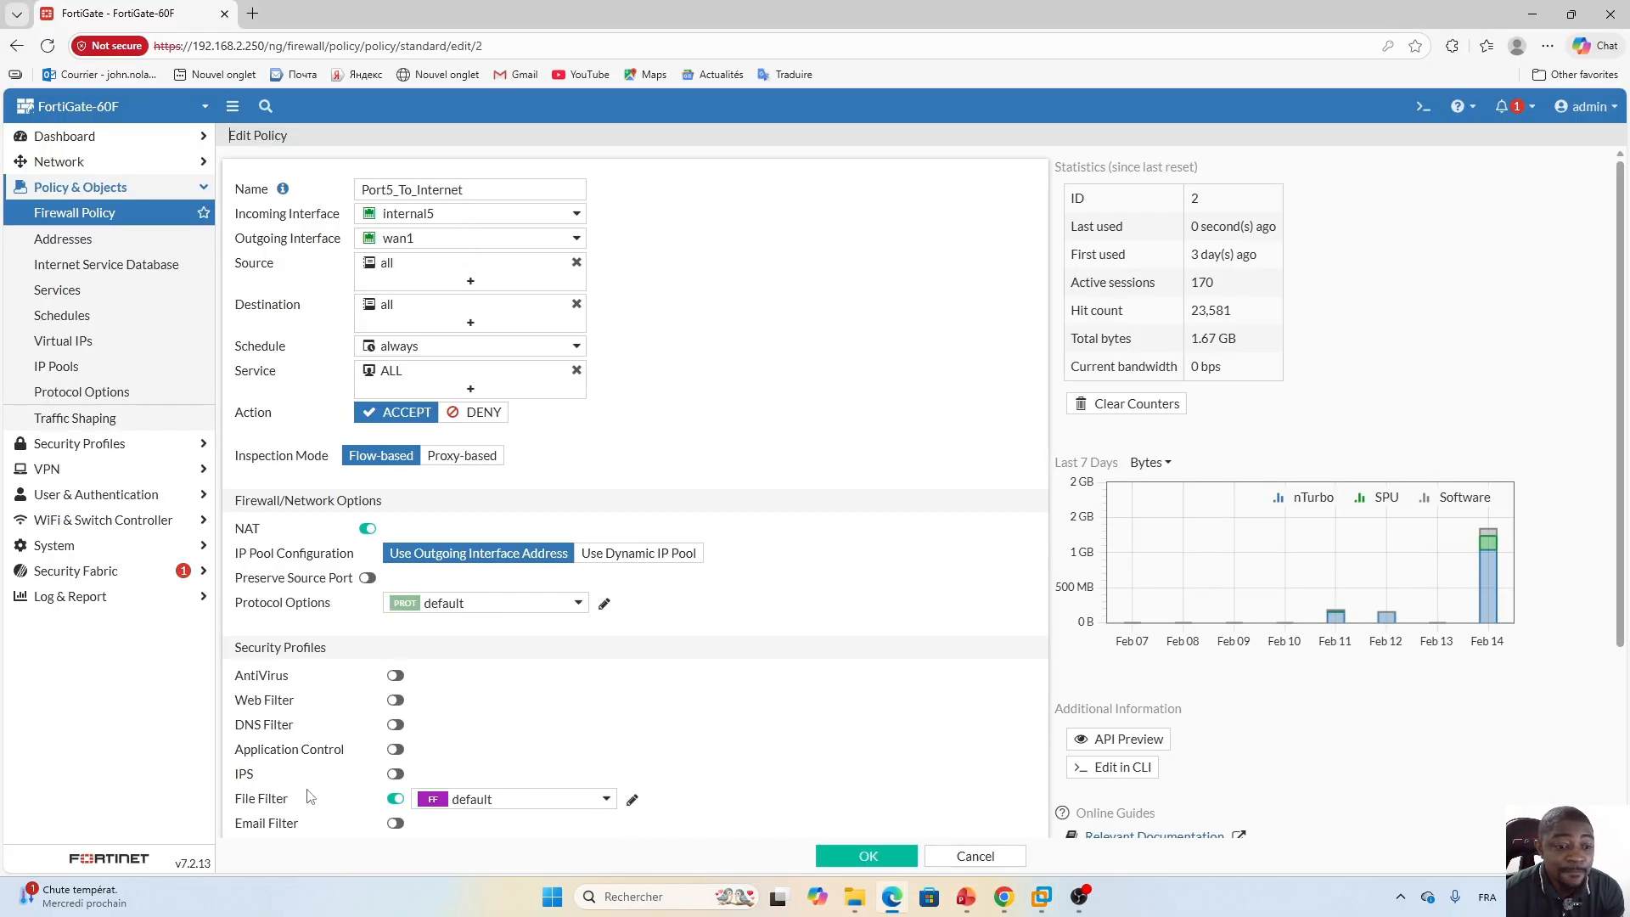
Open the policy's default file filter profile to review its rules, then close it.
left_click(631, 799)
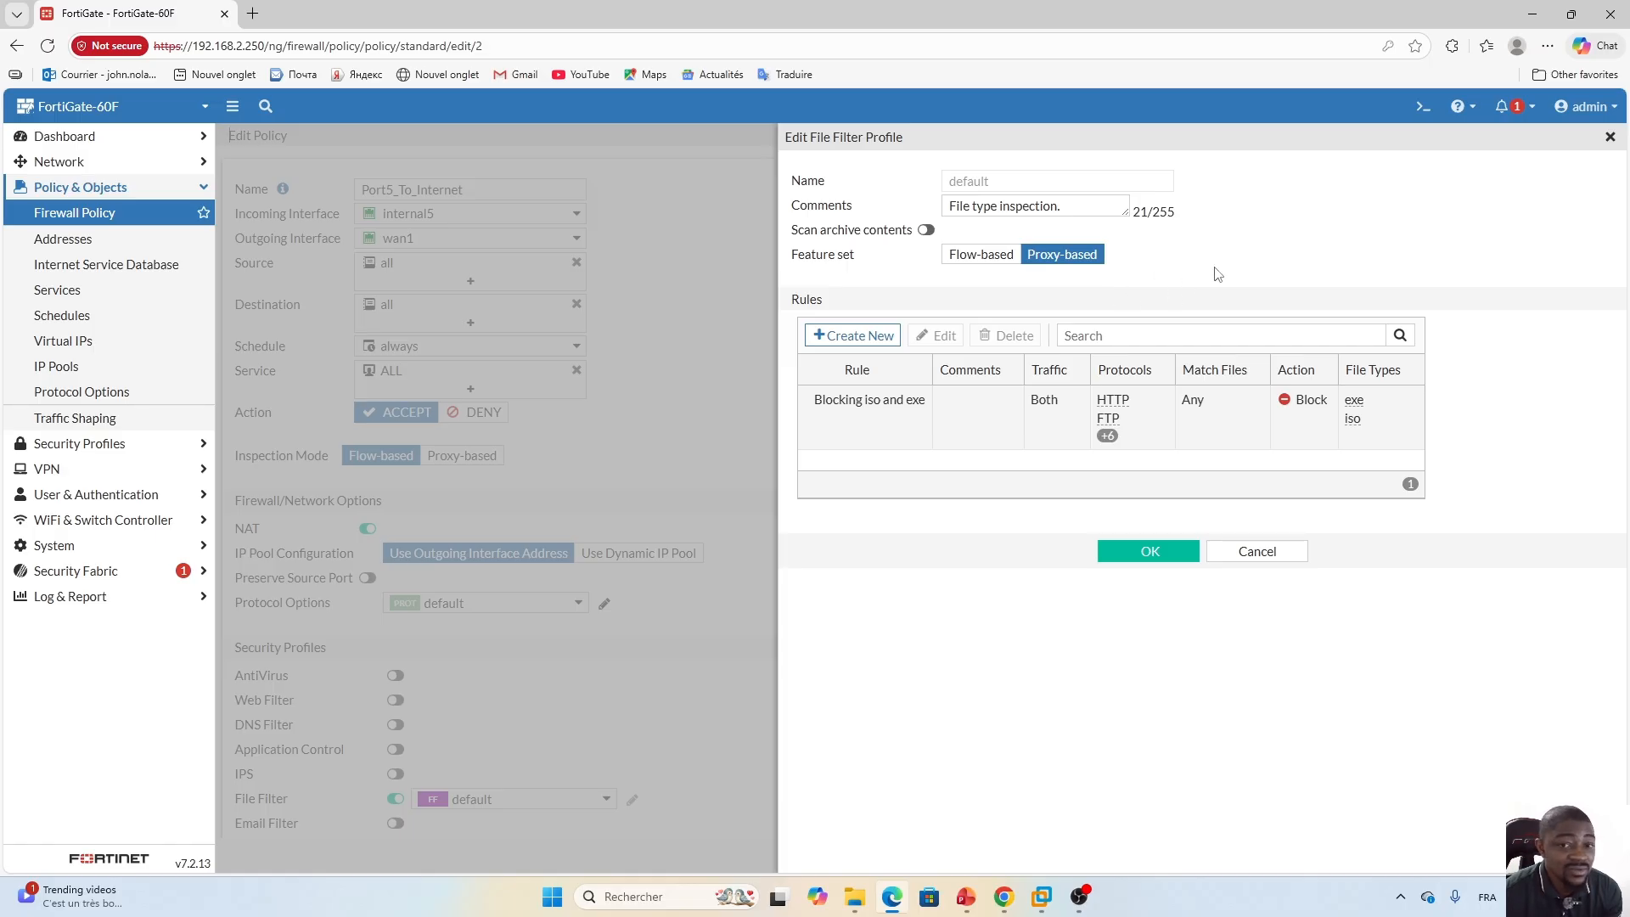
left_click(1270, 553)
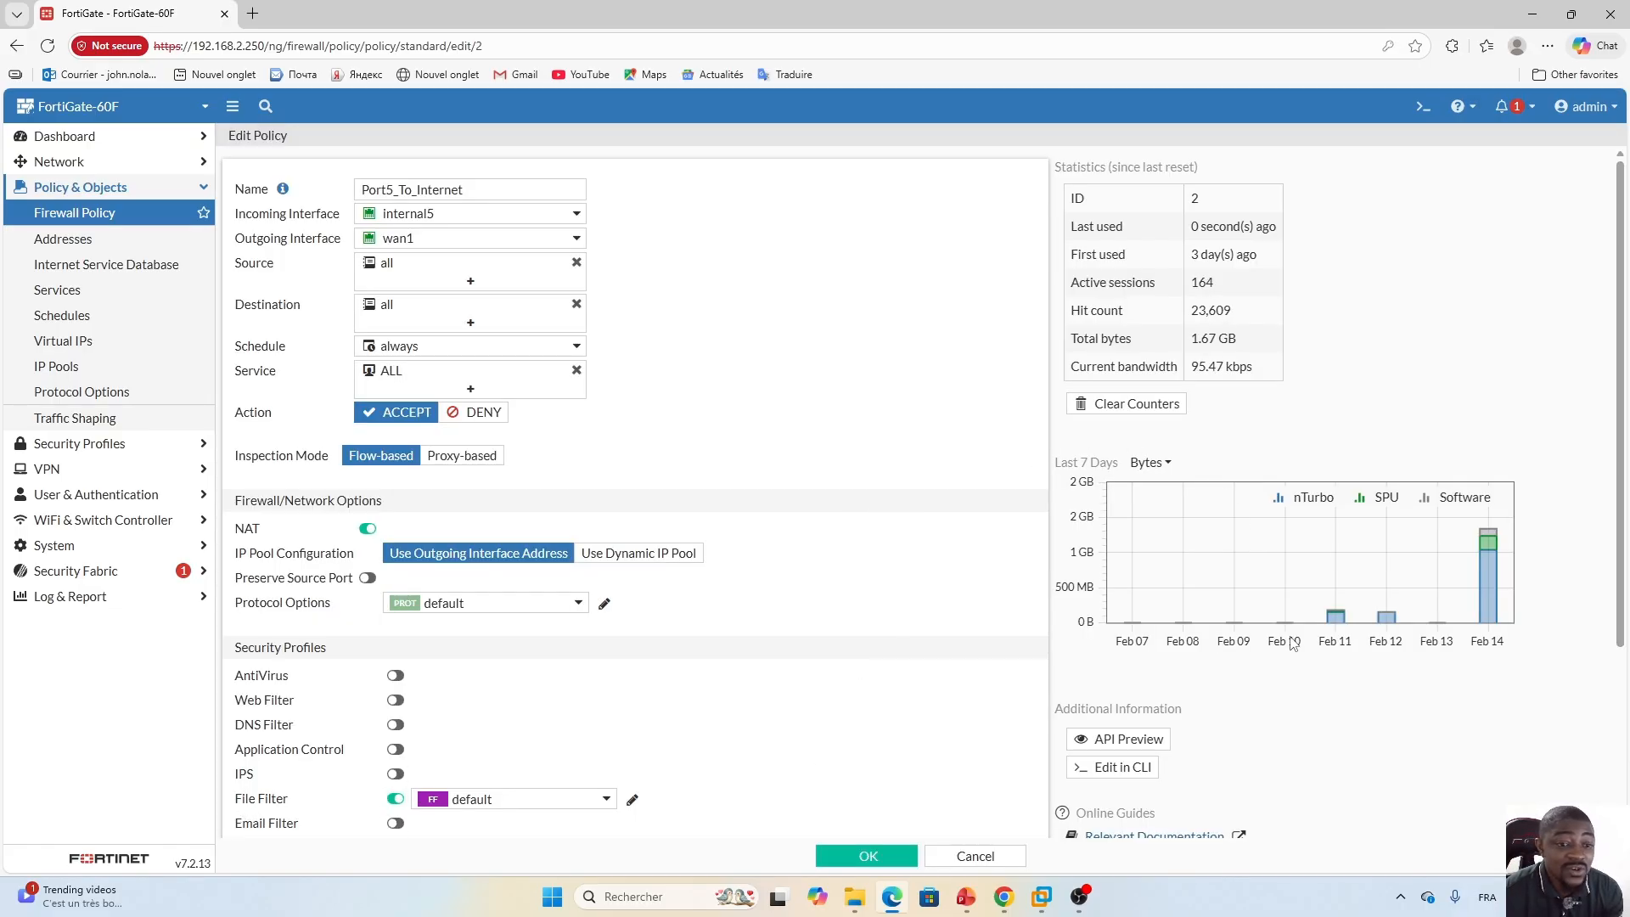
Set the policy's inspection mode to Proxy-based and save it, accepting the SSL inspection warning.
scroll(1392, 552, "down", 2)
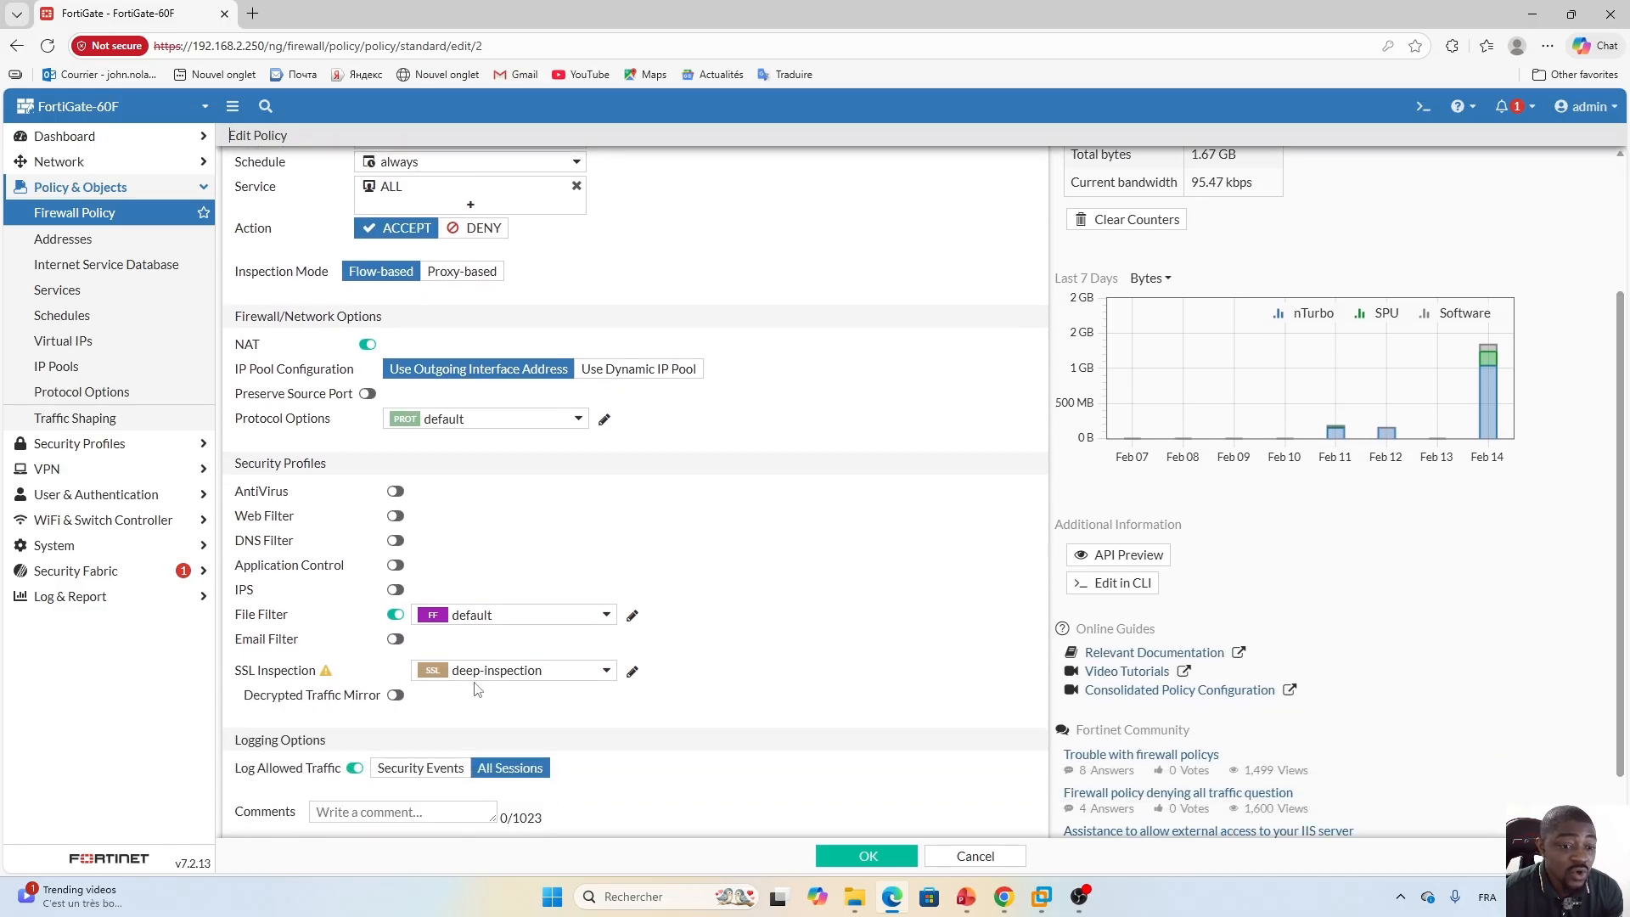
mouse_move(476, 675)
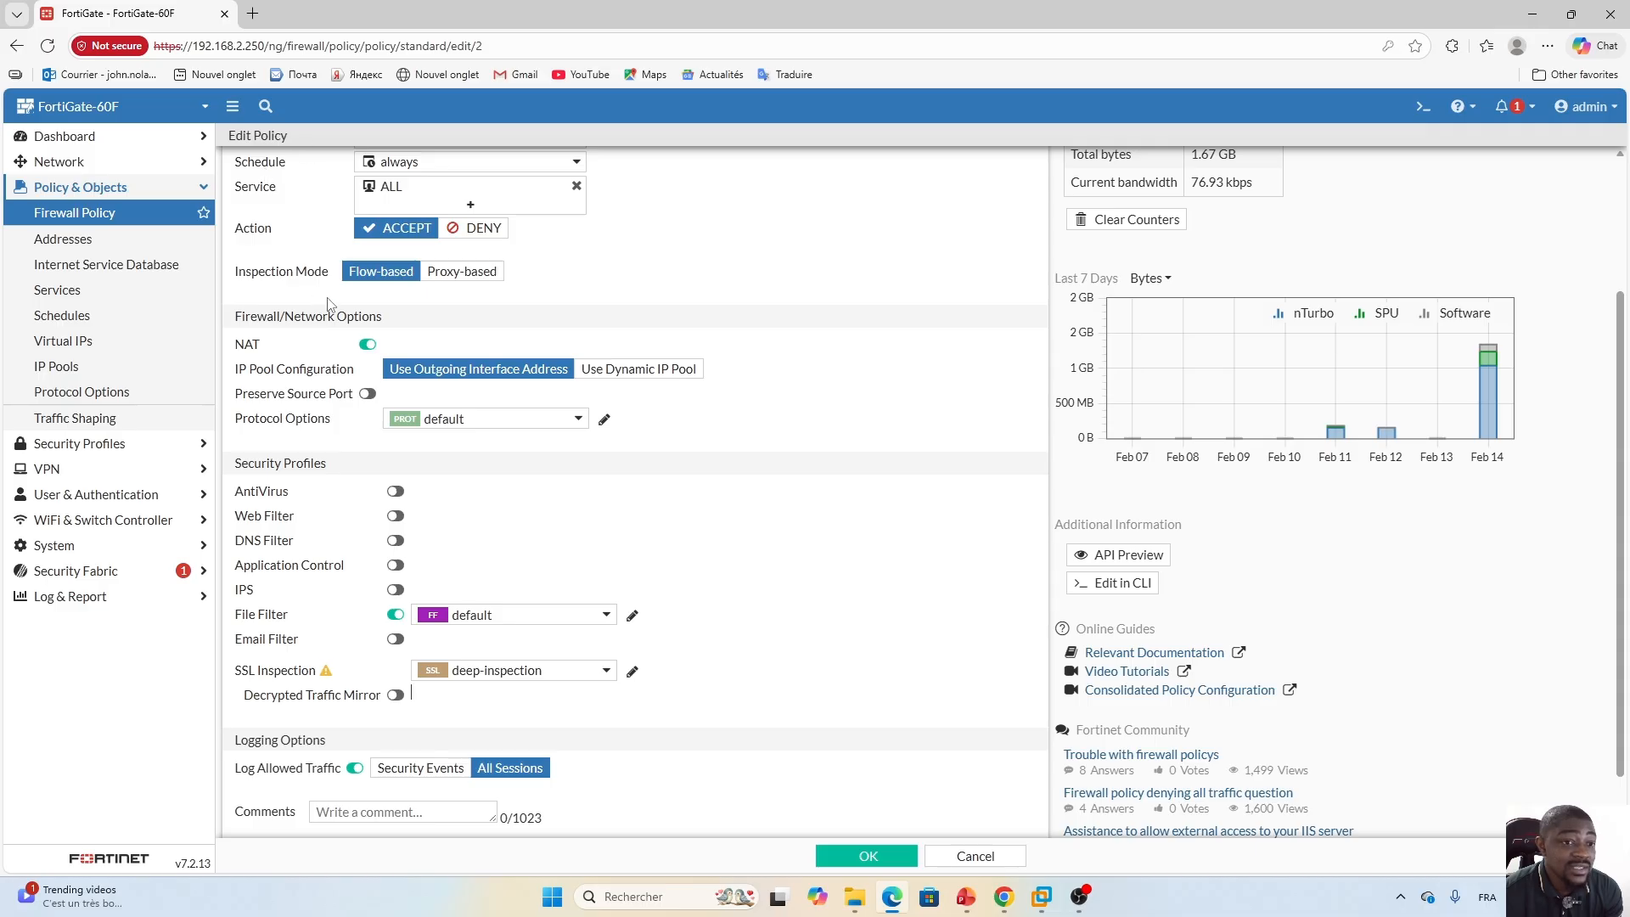
left_click(463, 277)
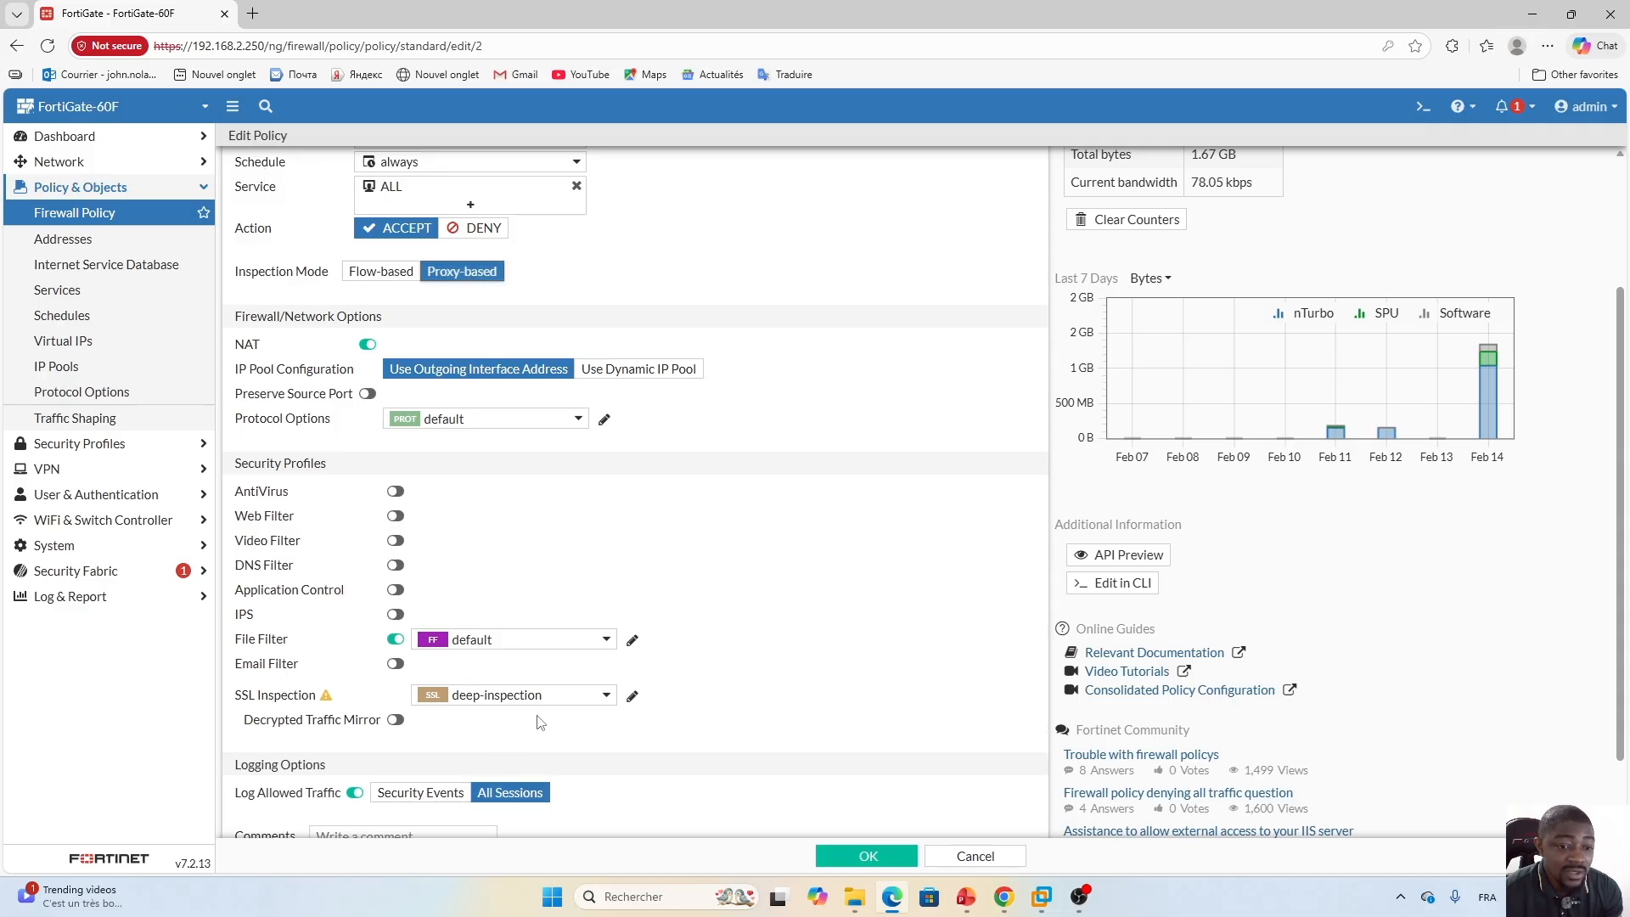
left_click(868, 858)
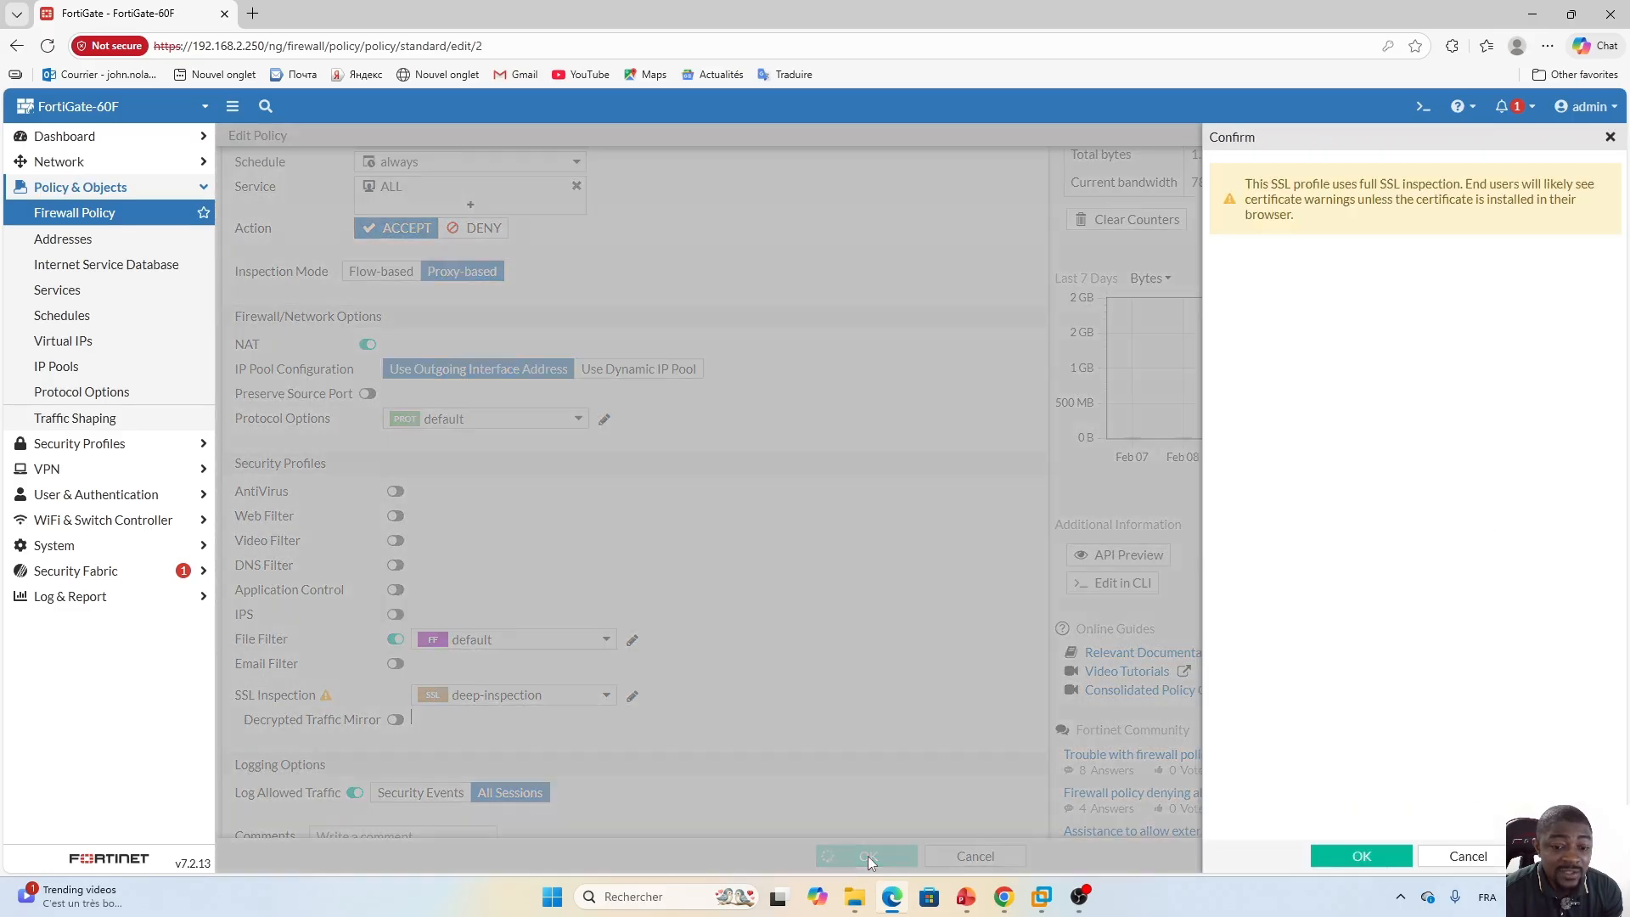
left_click(1356, 859)
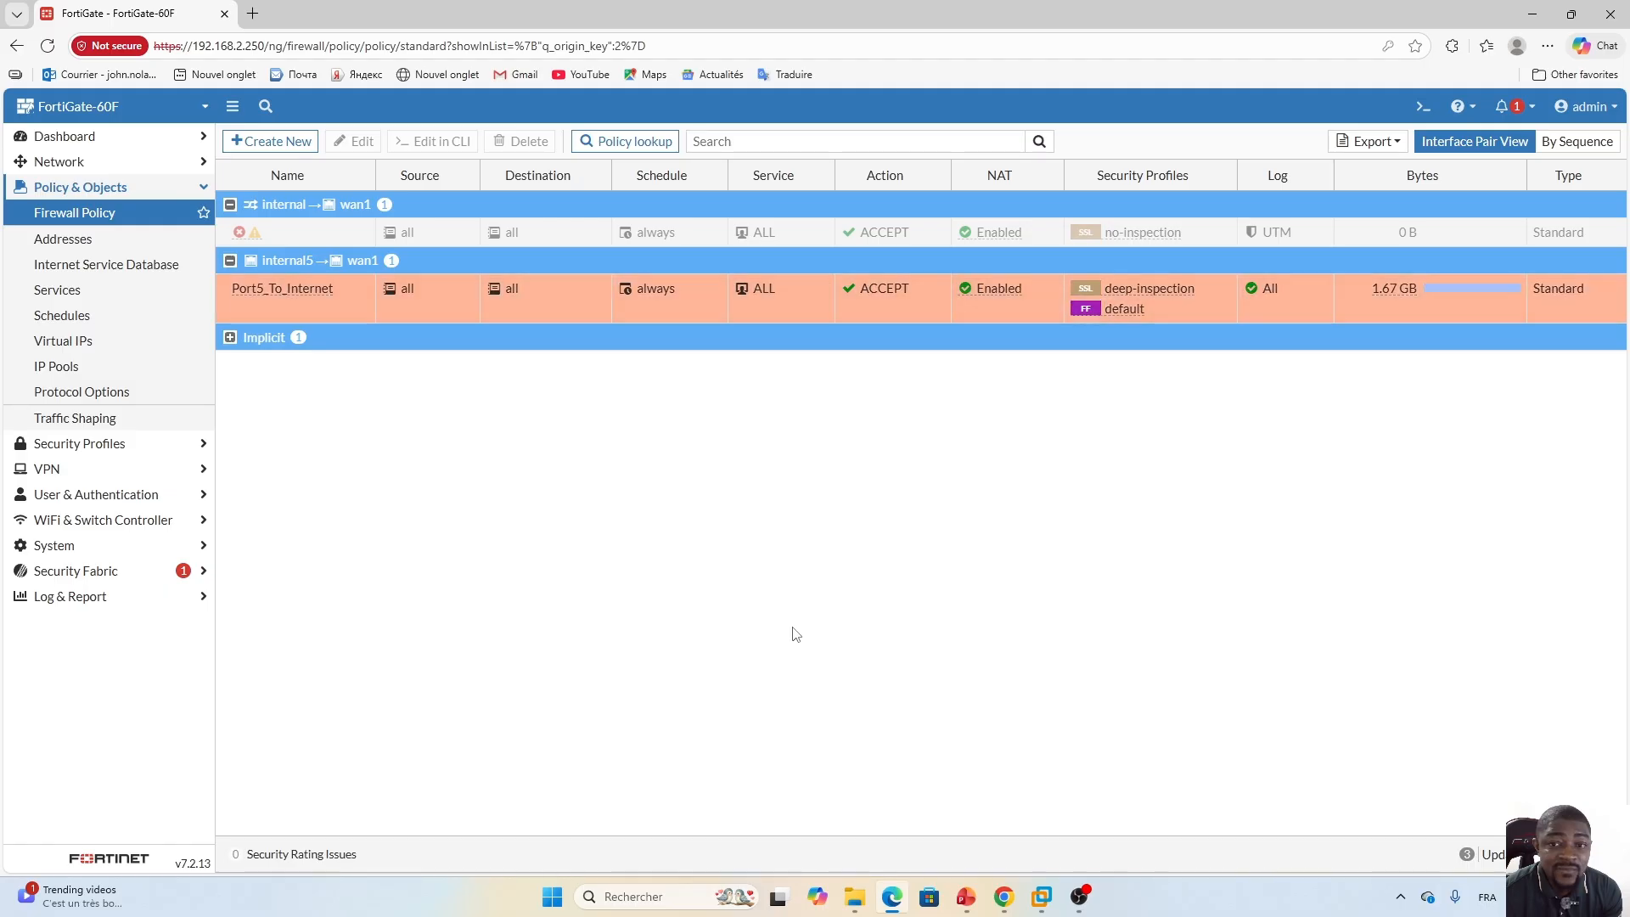
Return to the Windows 10 VM and reload the AnyDesk download page in Firefox to retest.
mouse_move(1048, 904)
left_click(1041, 797)
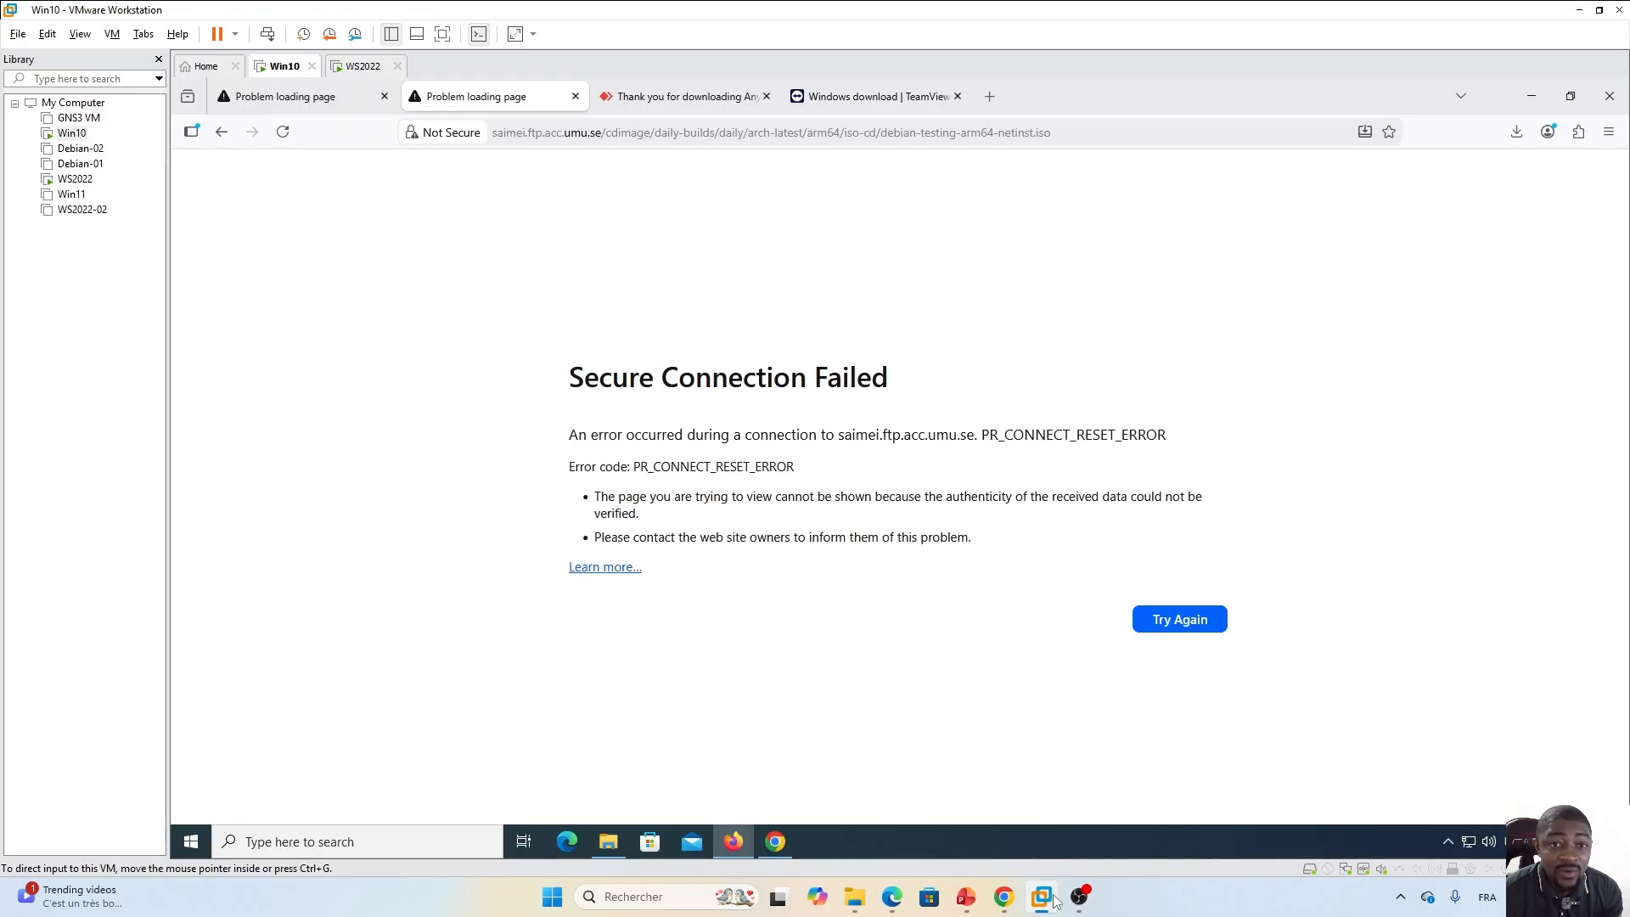
key("ctrl+Tab")
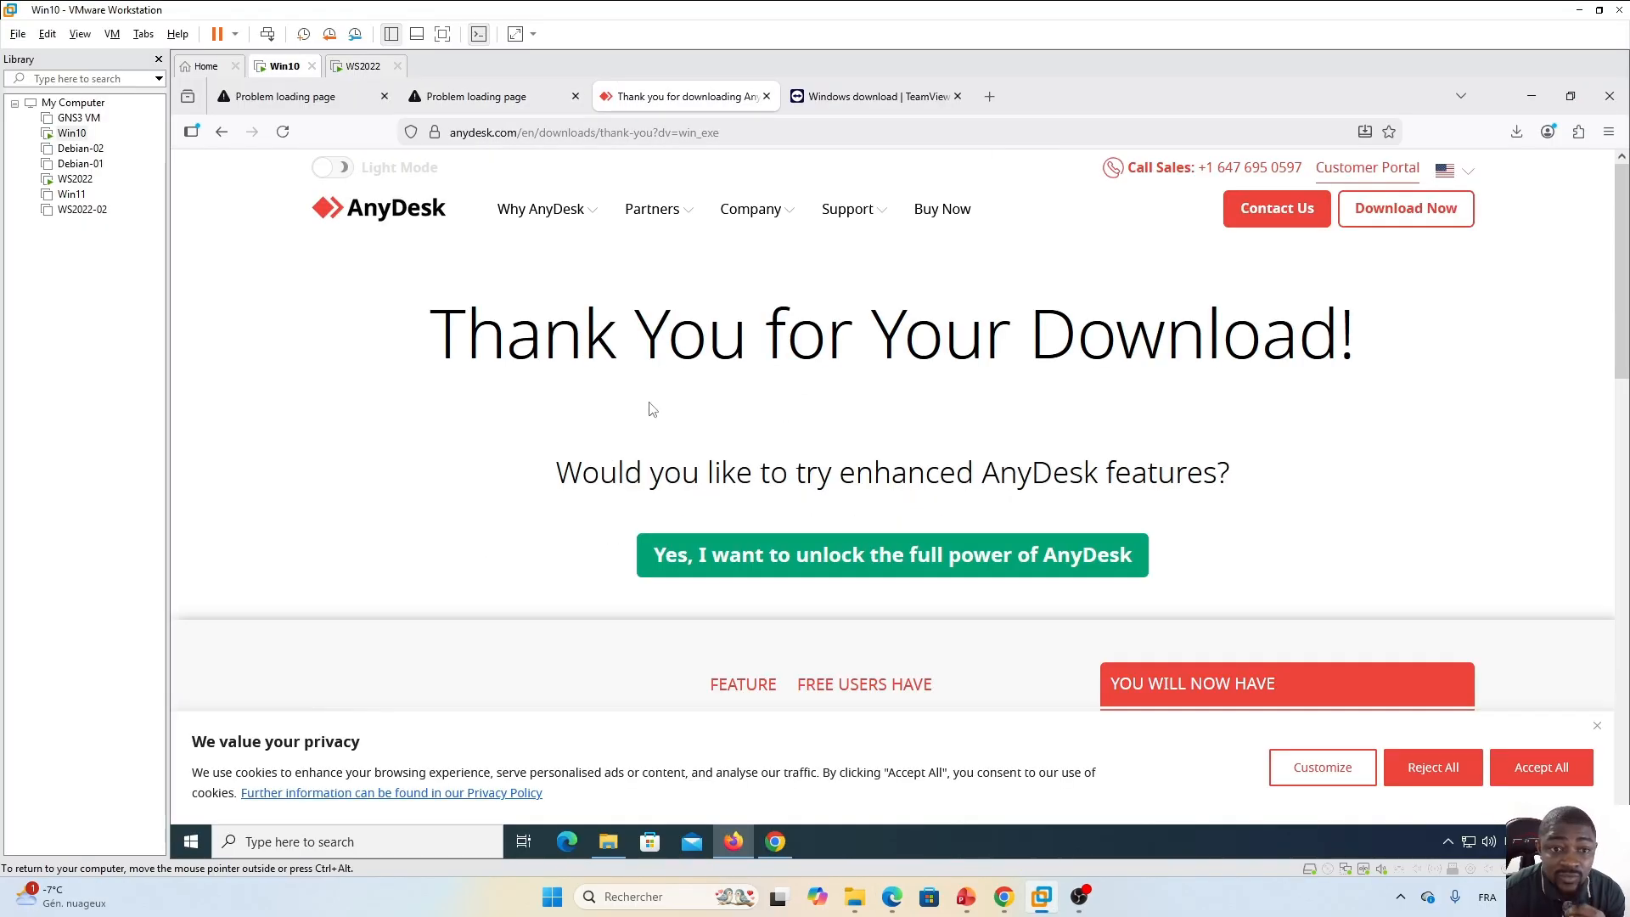
left_click(285, 136)
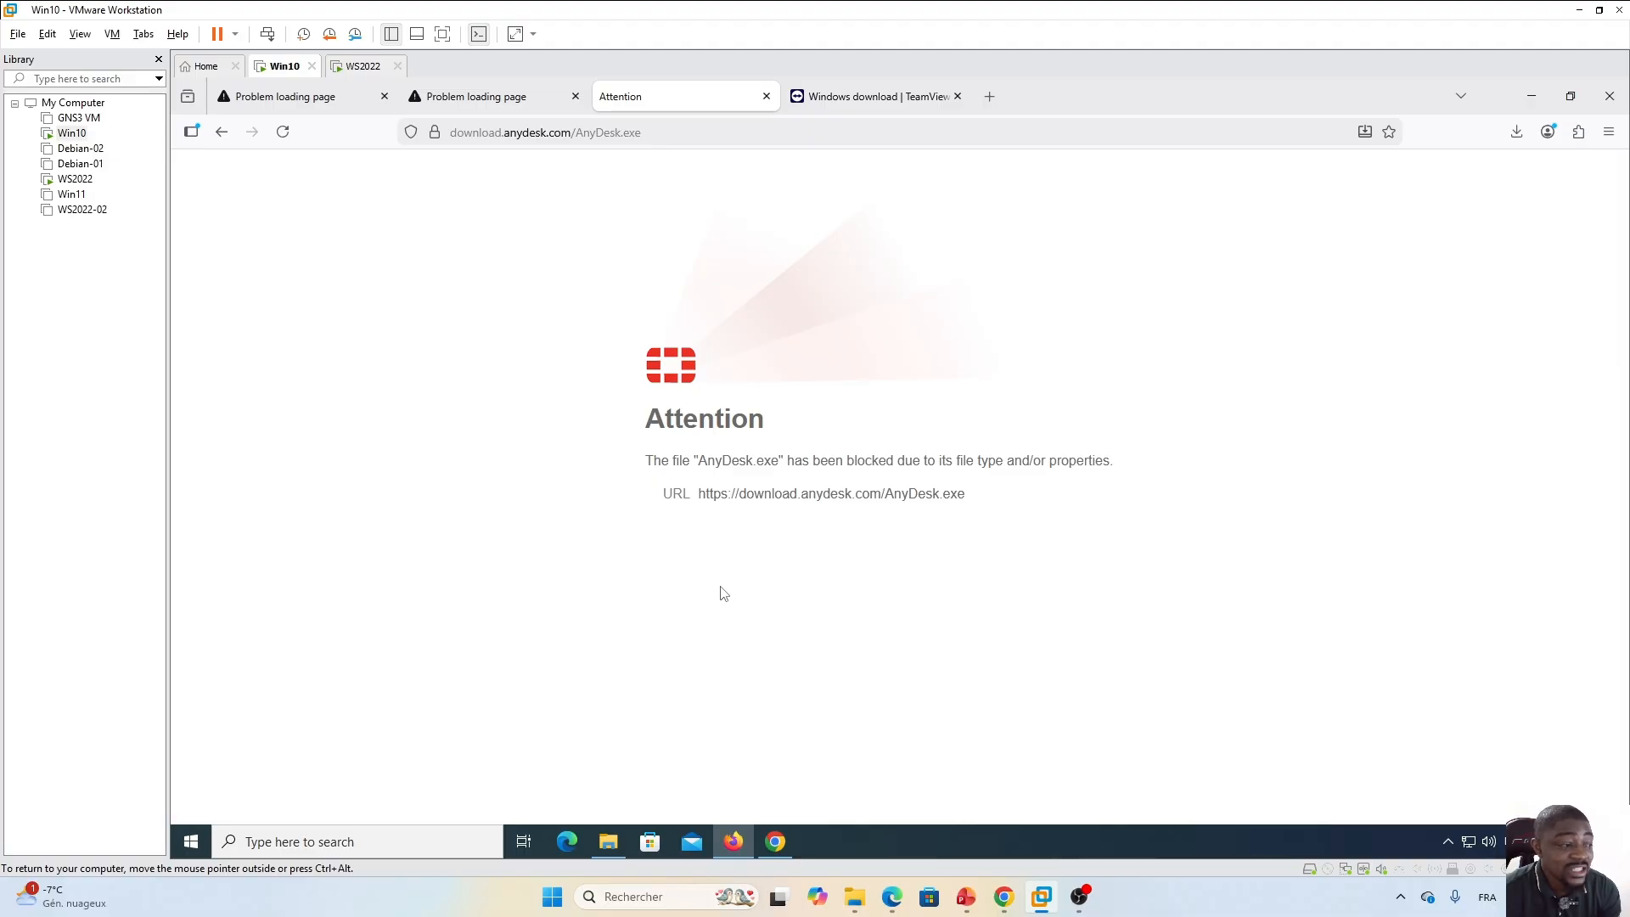
Open the policy's file filter profile from the FortiGate policy editor to review its blocking rule, then return to the VM.
left_click(892, 897)
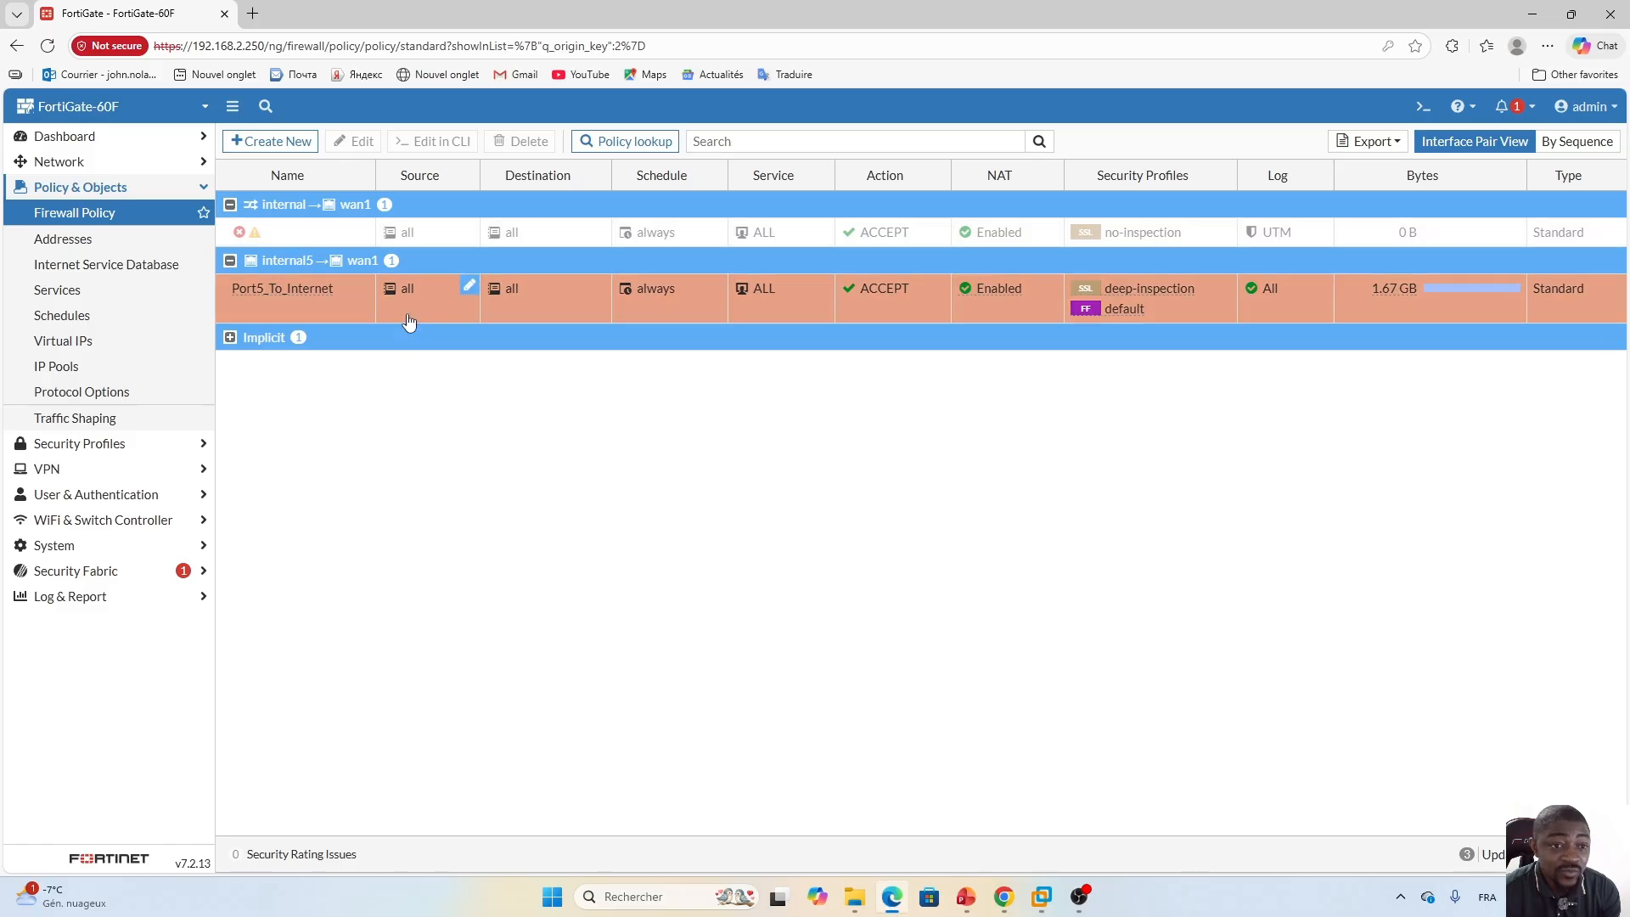
double_click(444, 309)
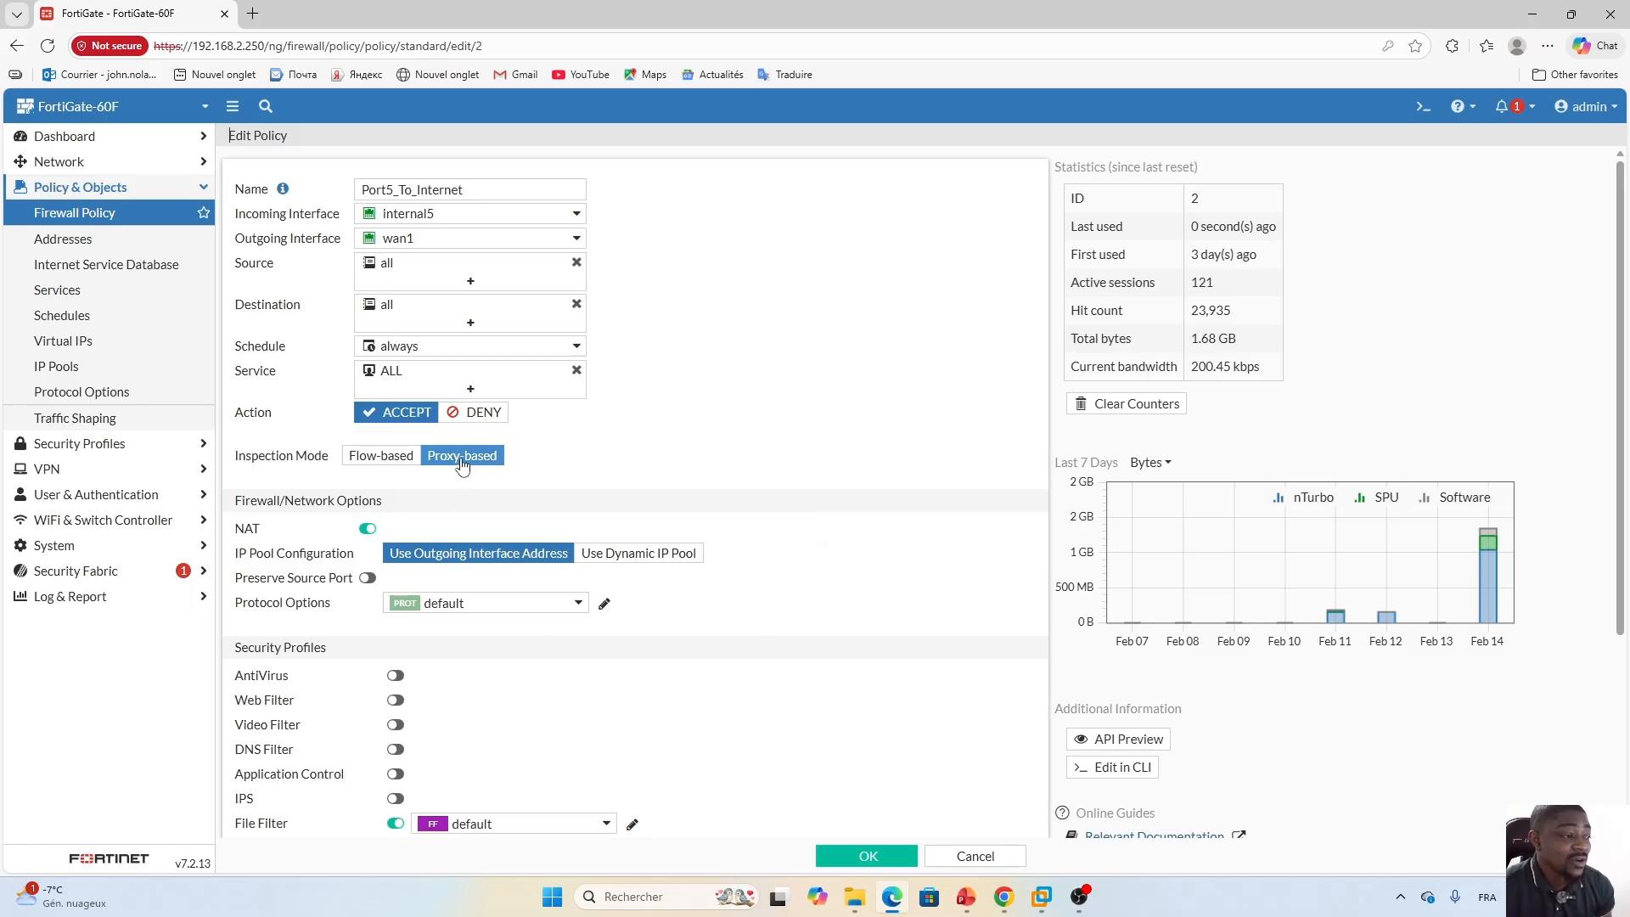
scroll(830, 647, "down", 1)
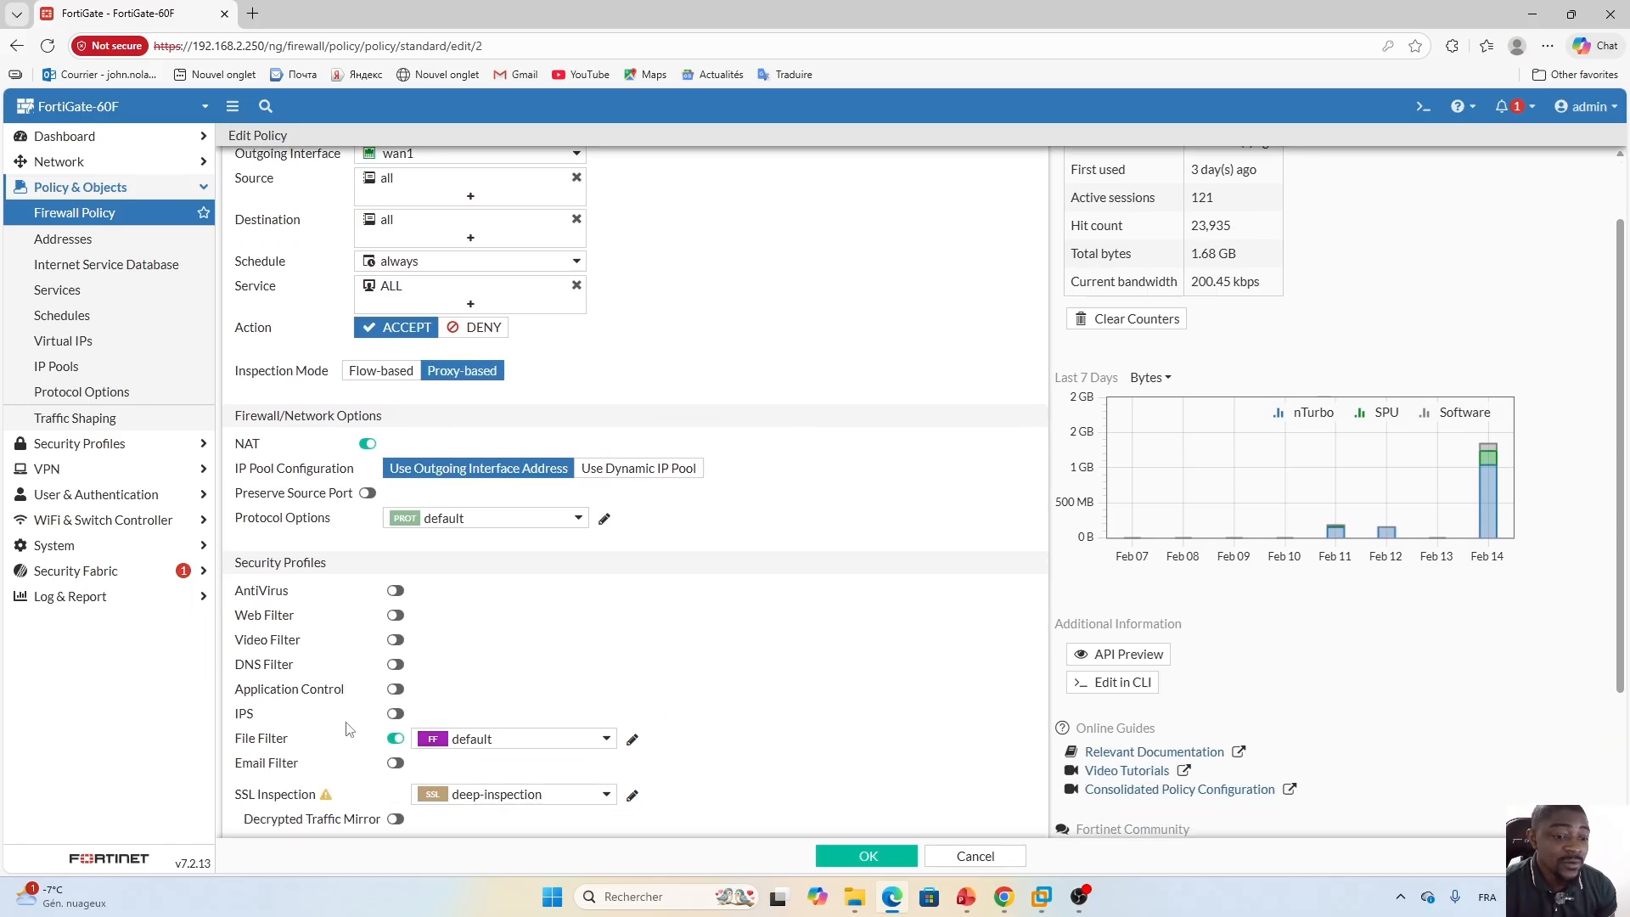
left_click(632, 740)
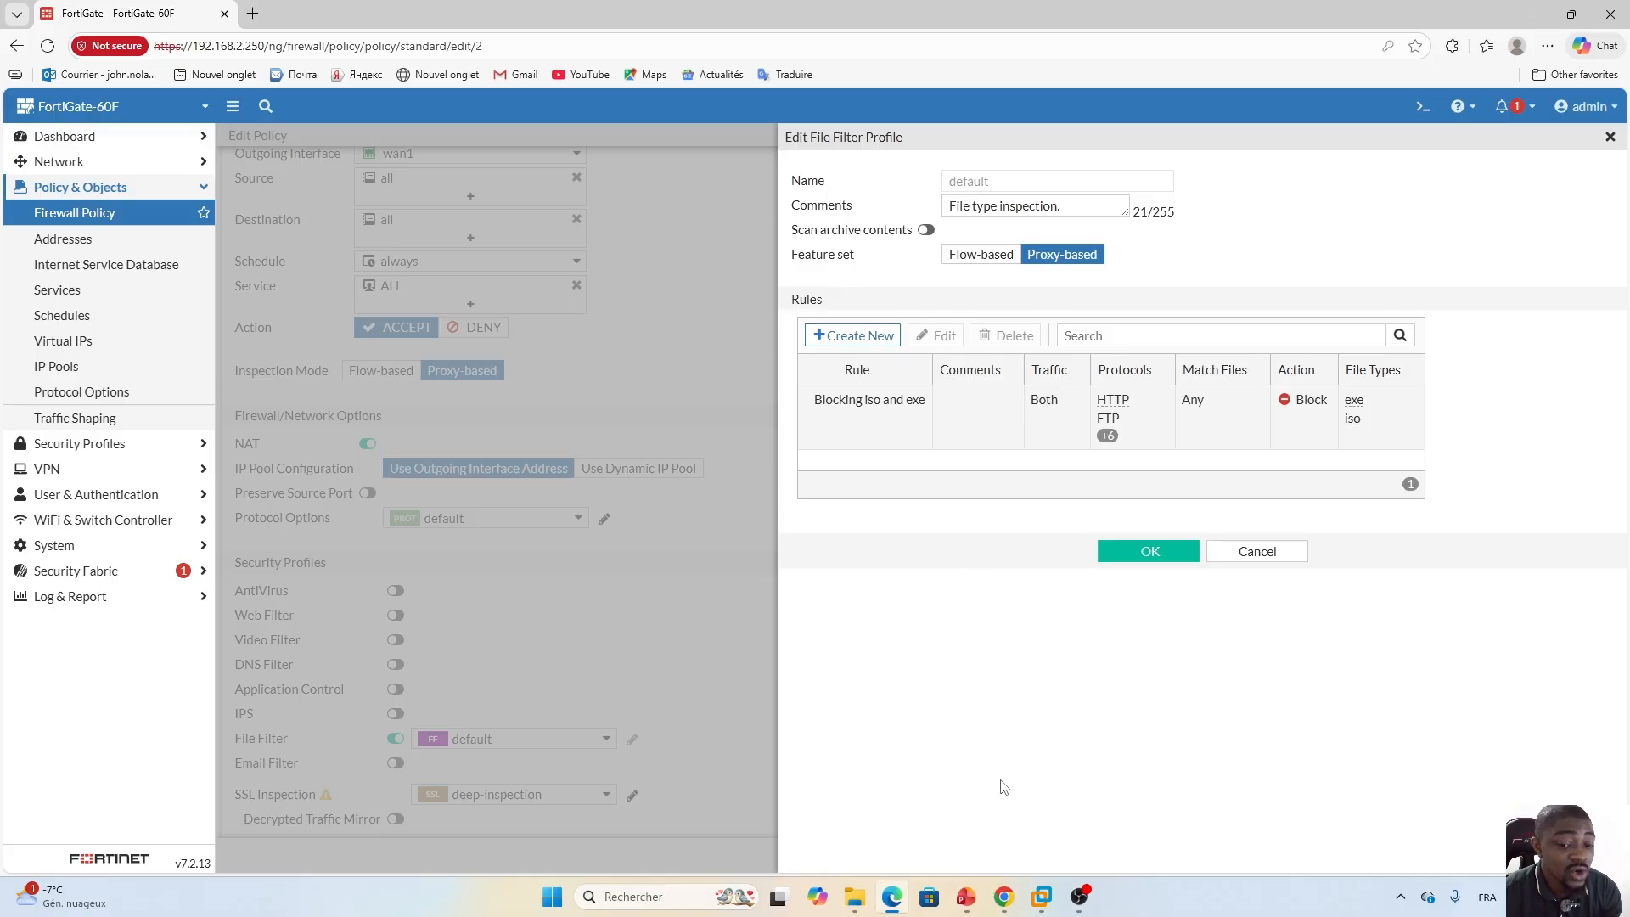
left_click(1042, 898)
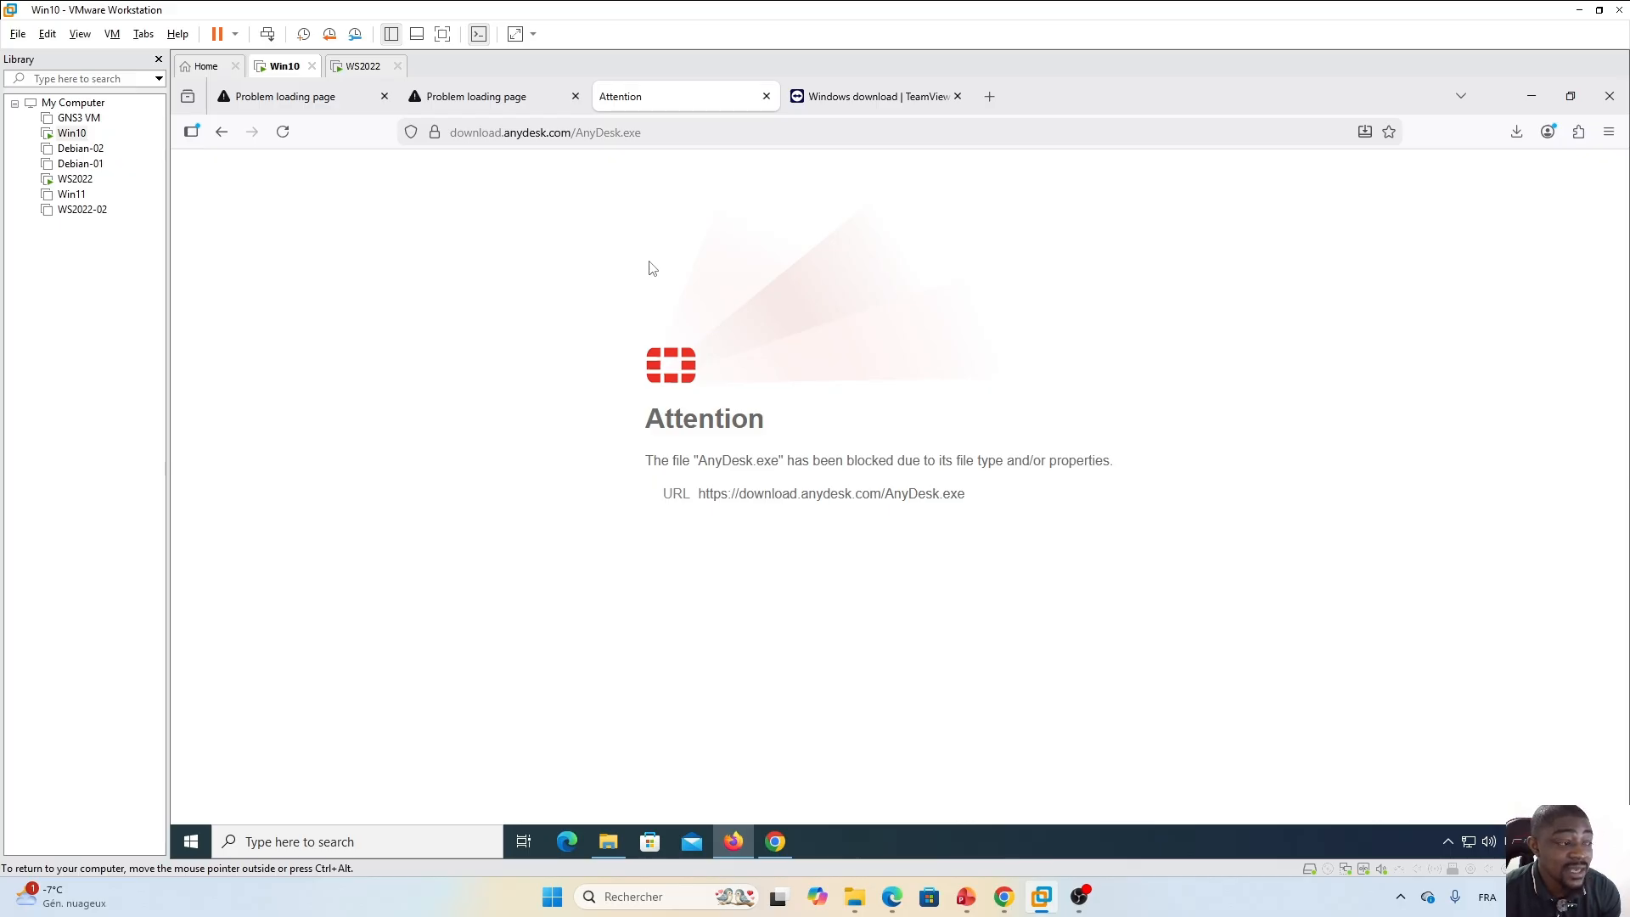
Go through the earlier test tabs, then retry downloading TeamViewer from the TeamViewer tab.
left_click(479, 104)
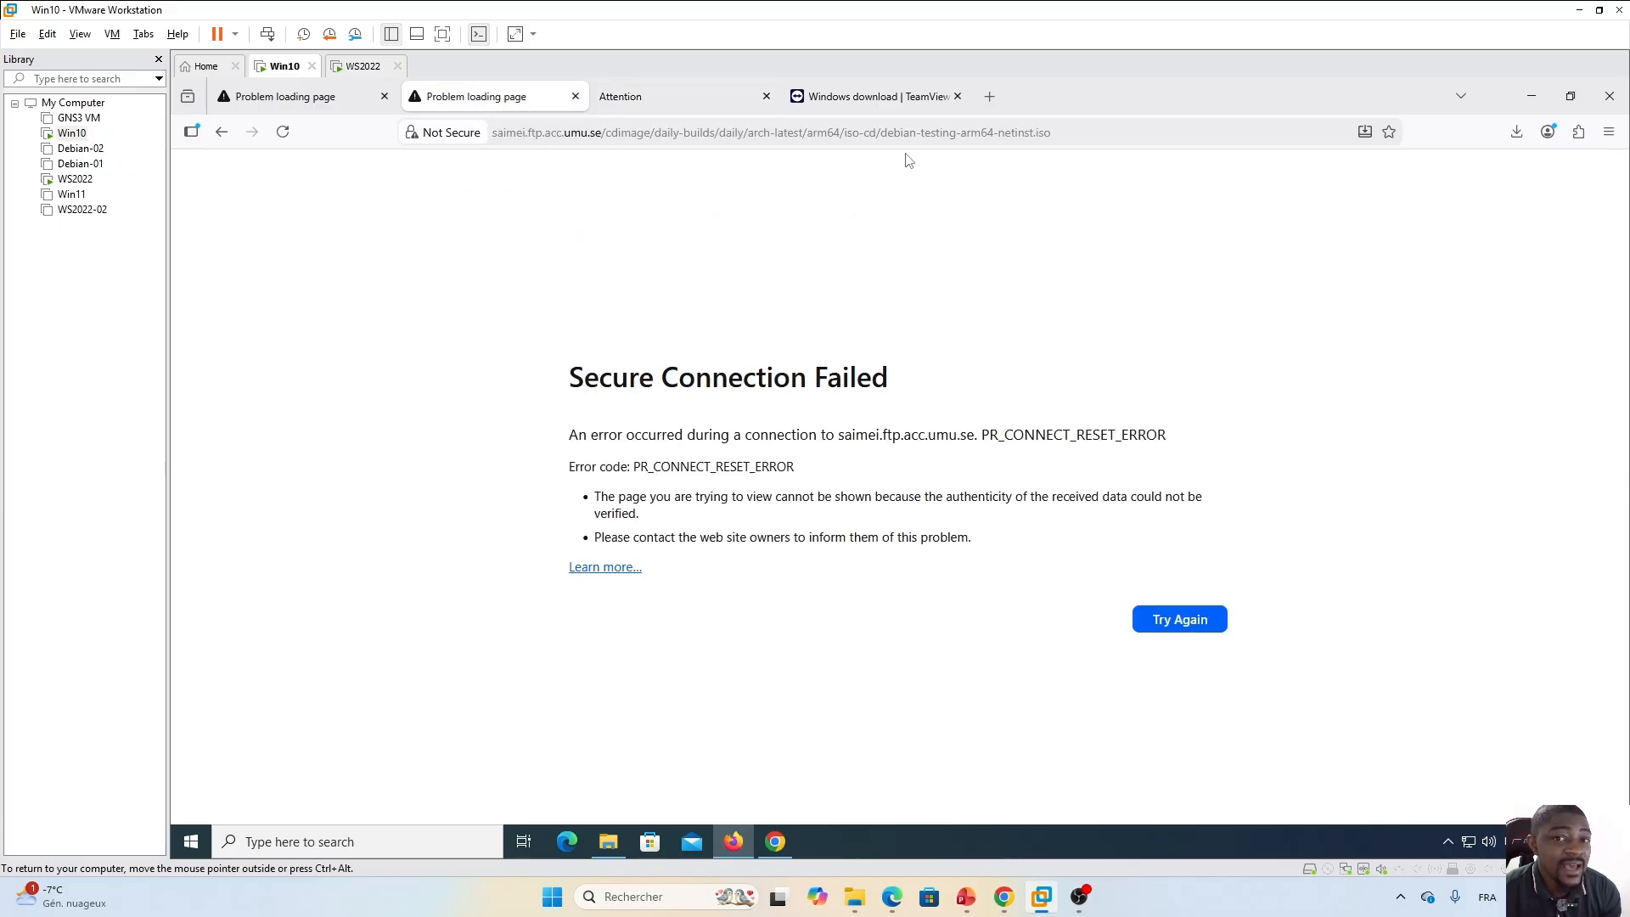
left_click(666, 105)
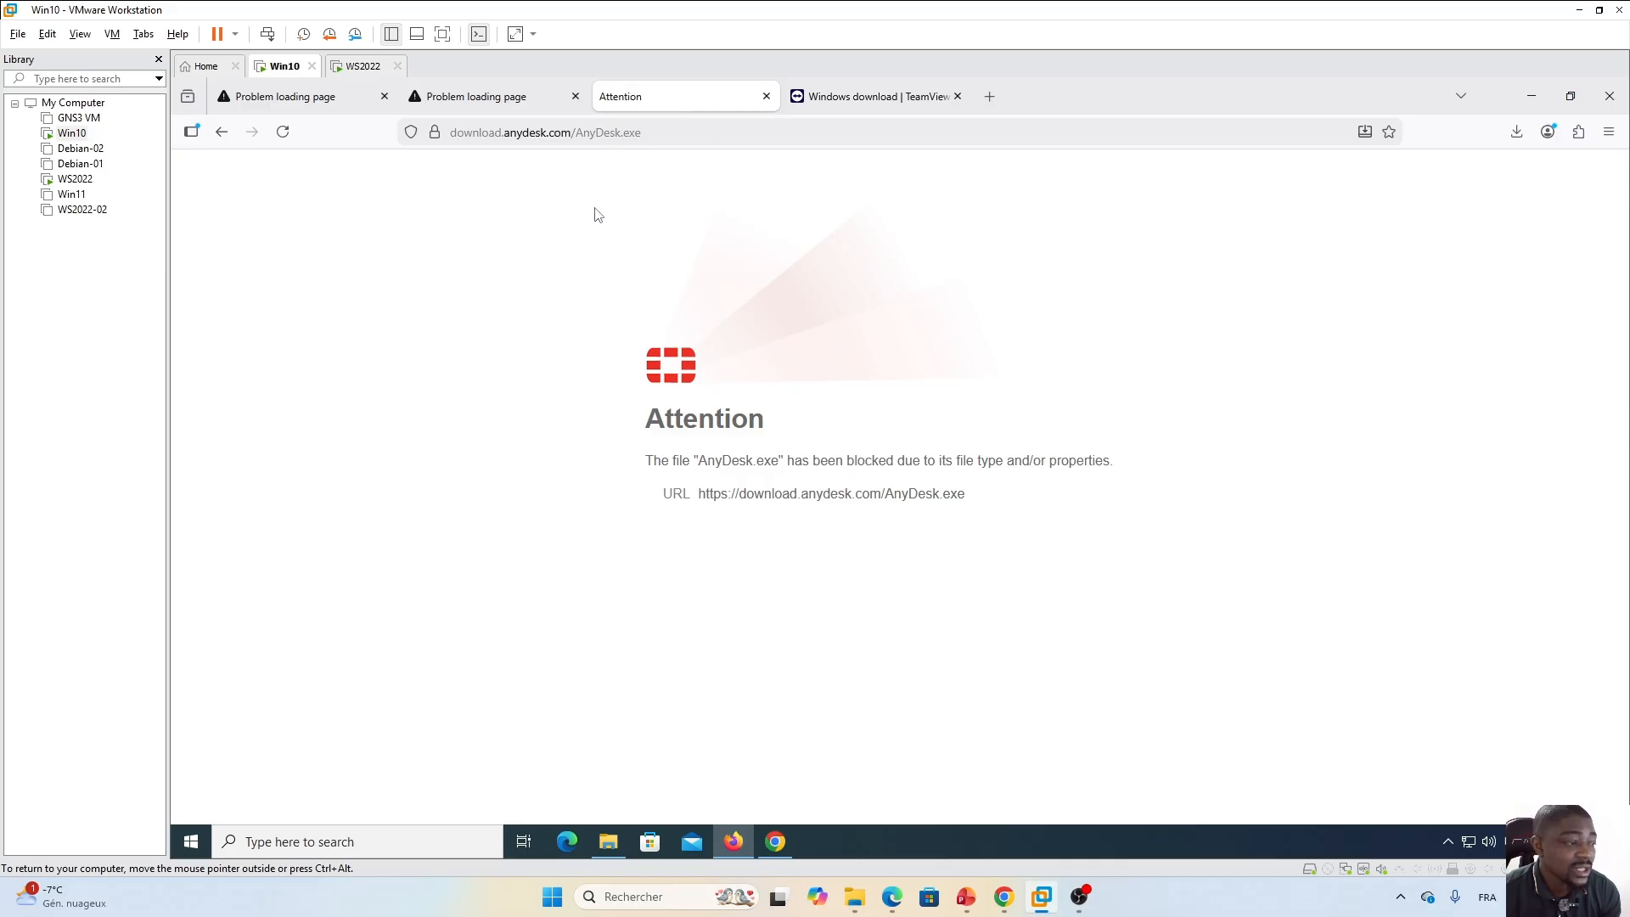
left_click(473, 100)
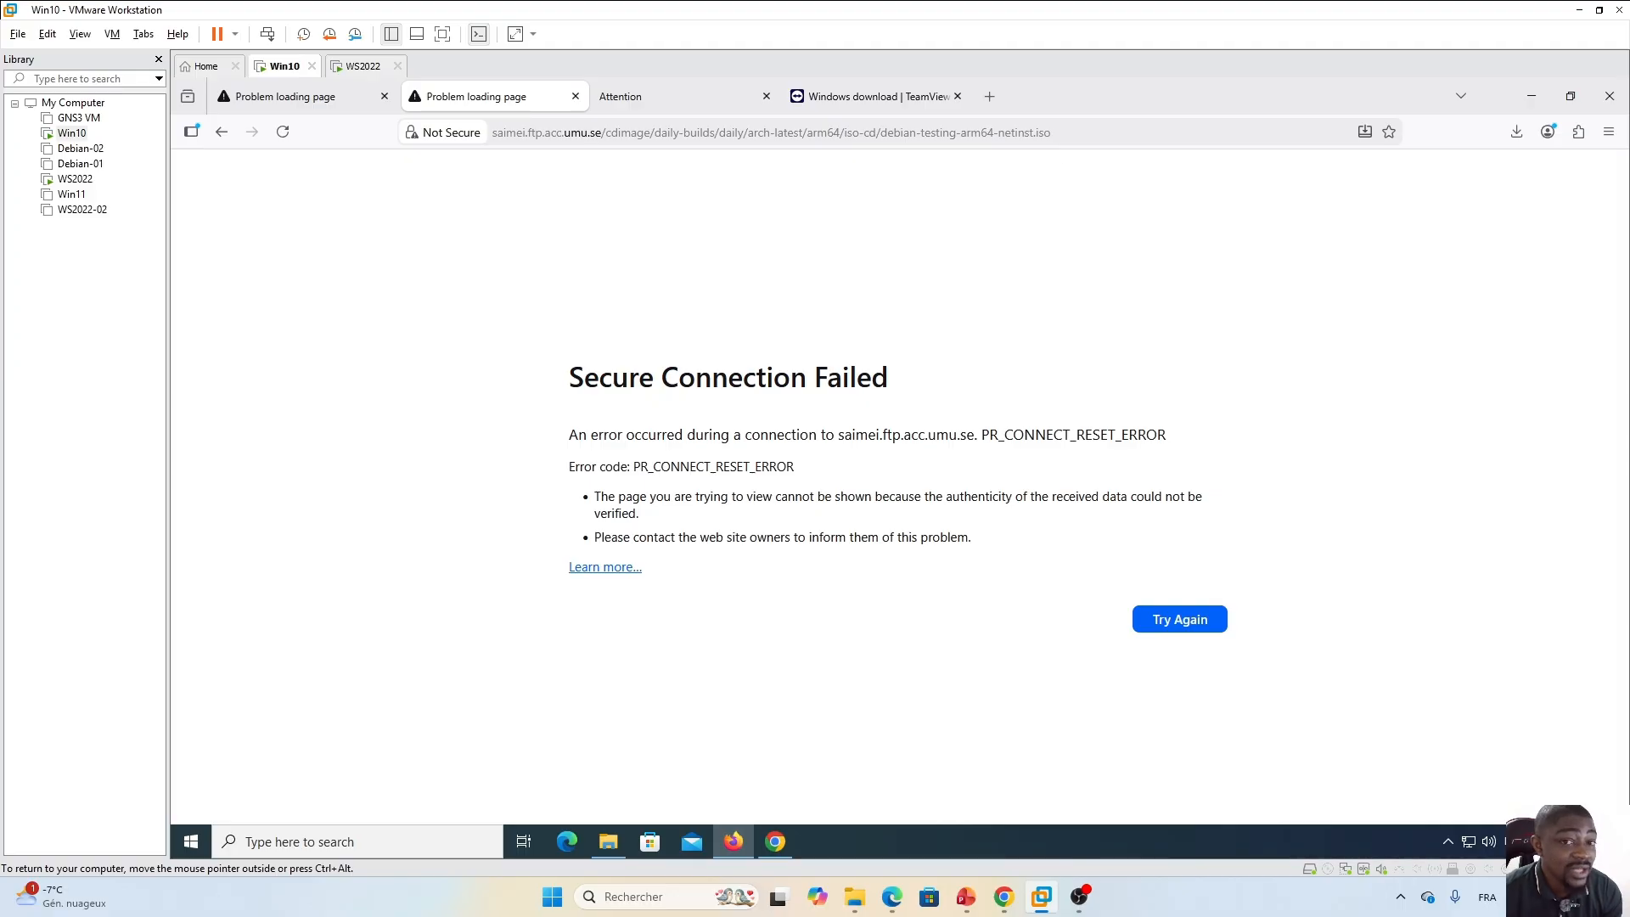
left_click(644, 98)
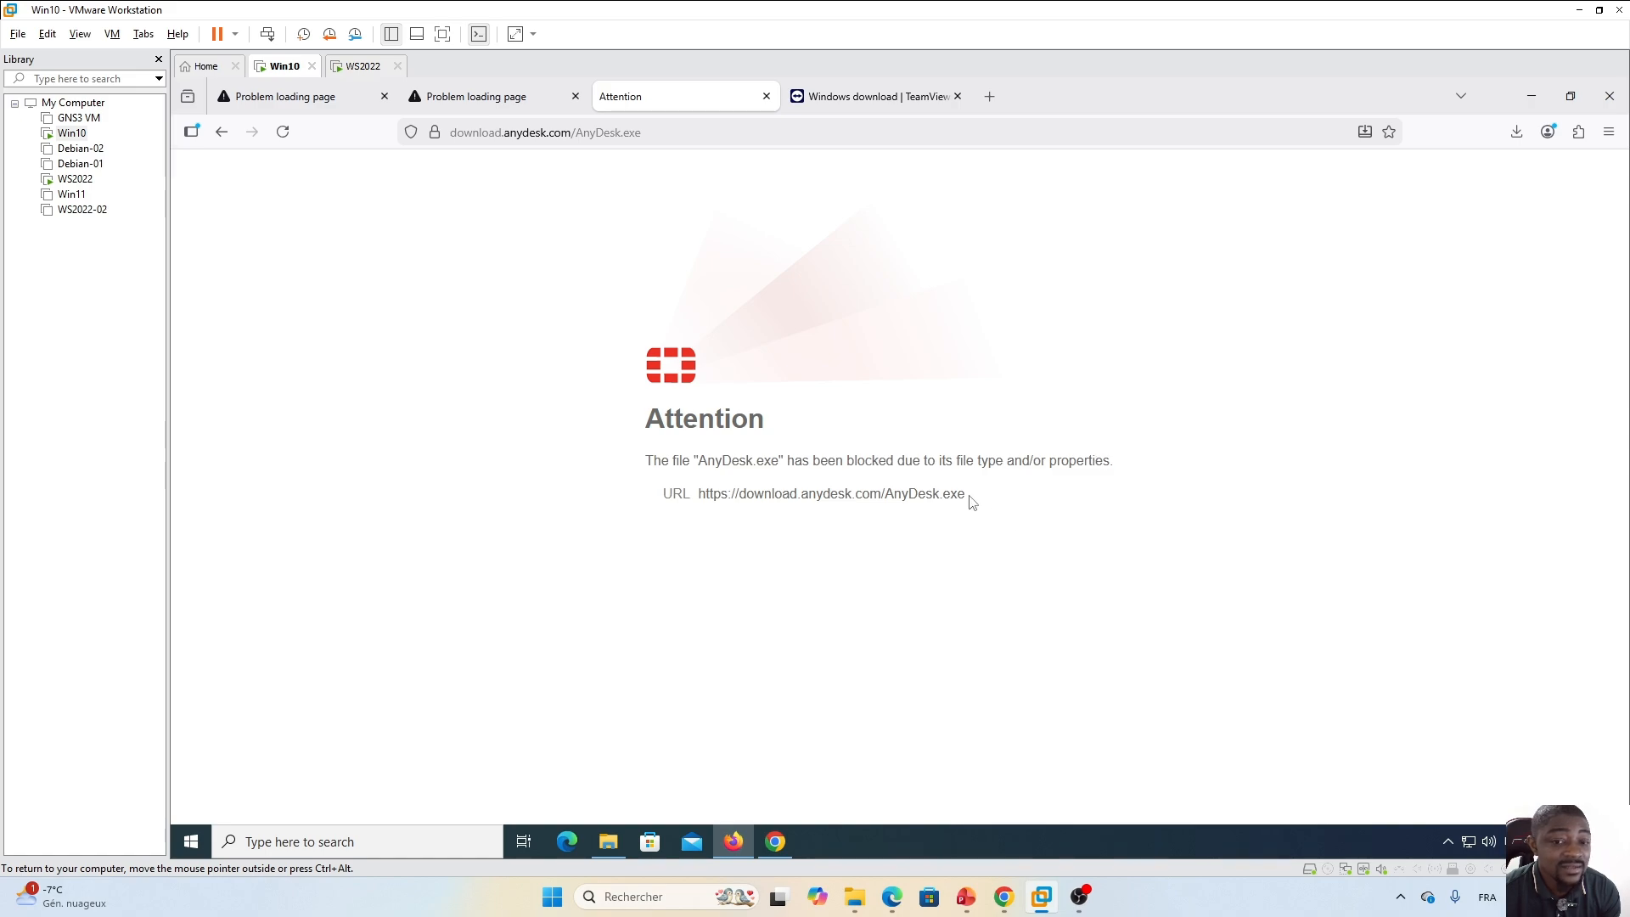
left_click(862, 99)
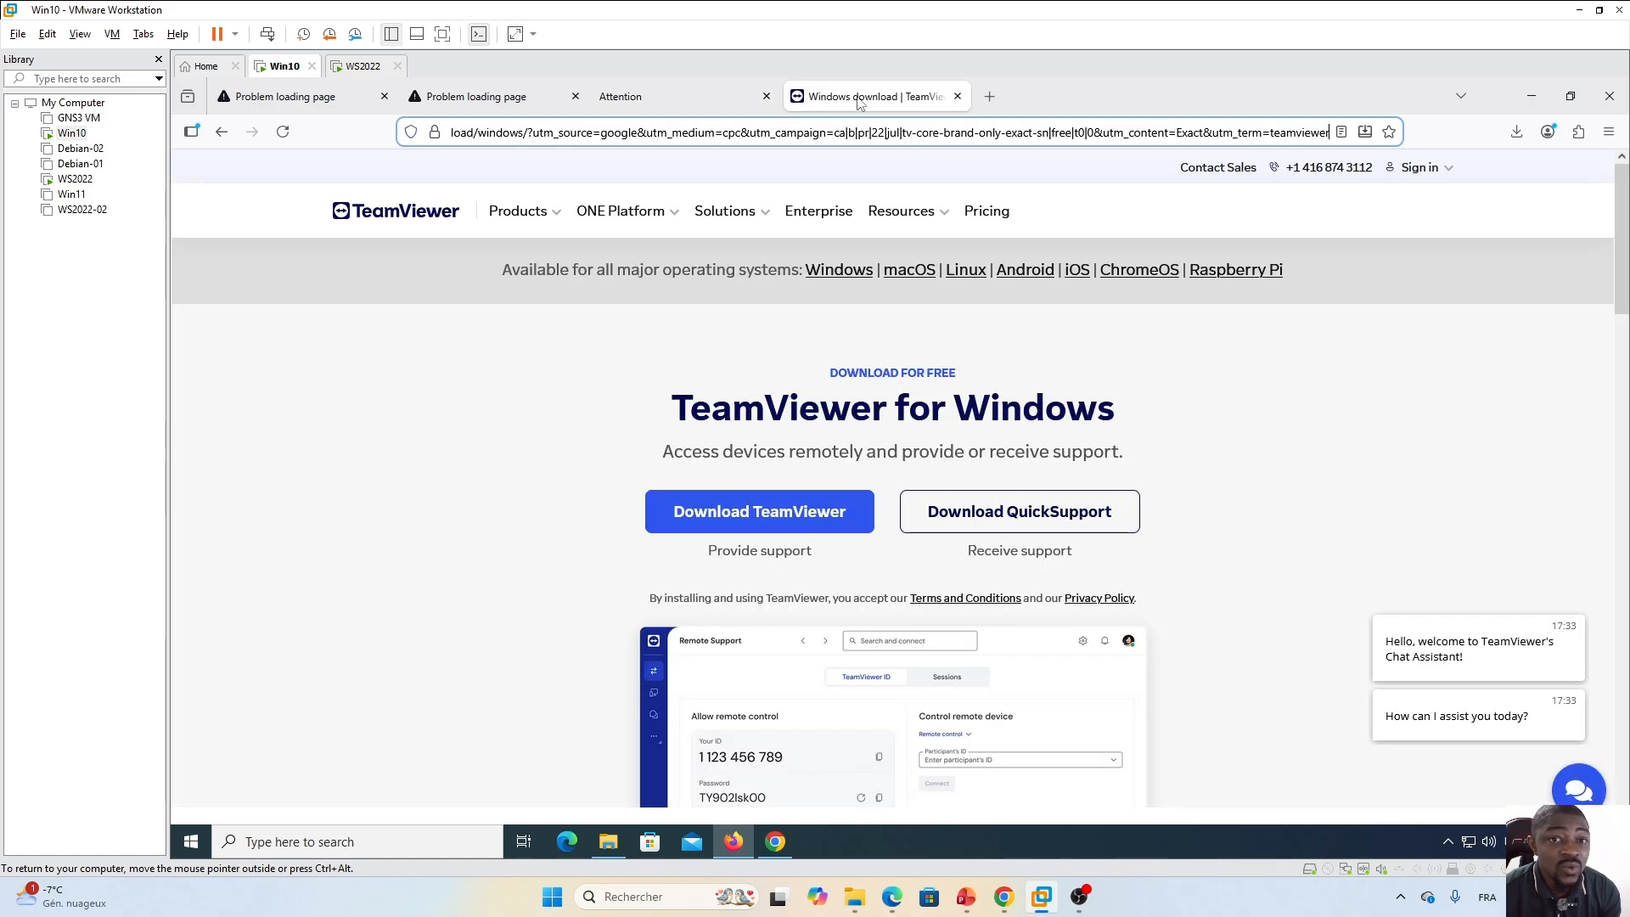
left_click(429, 373)
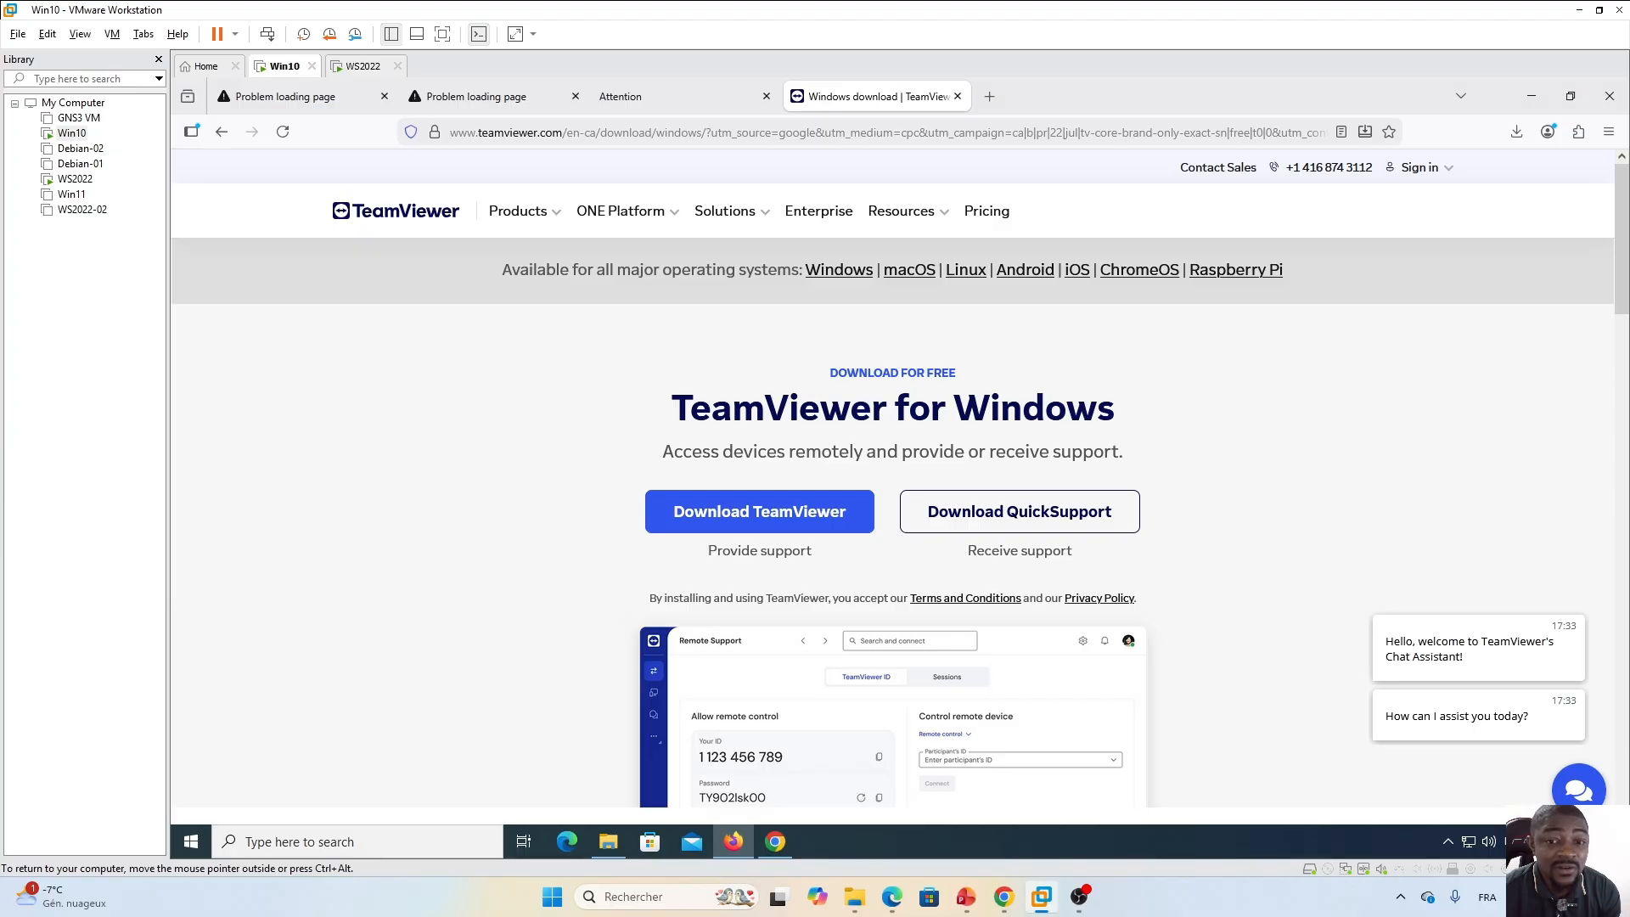
left_click(758, 515)
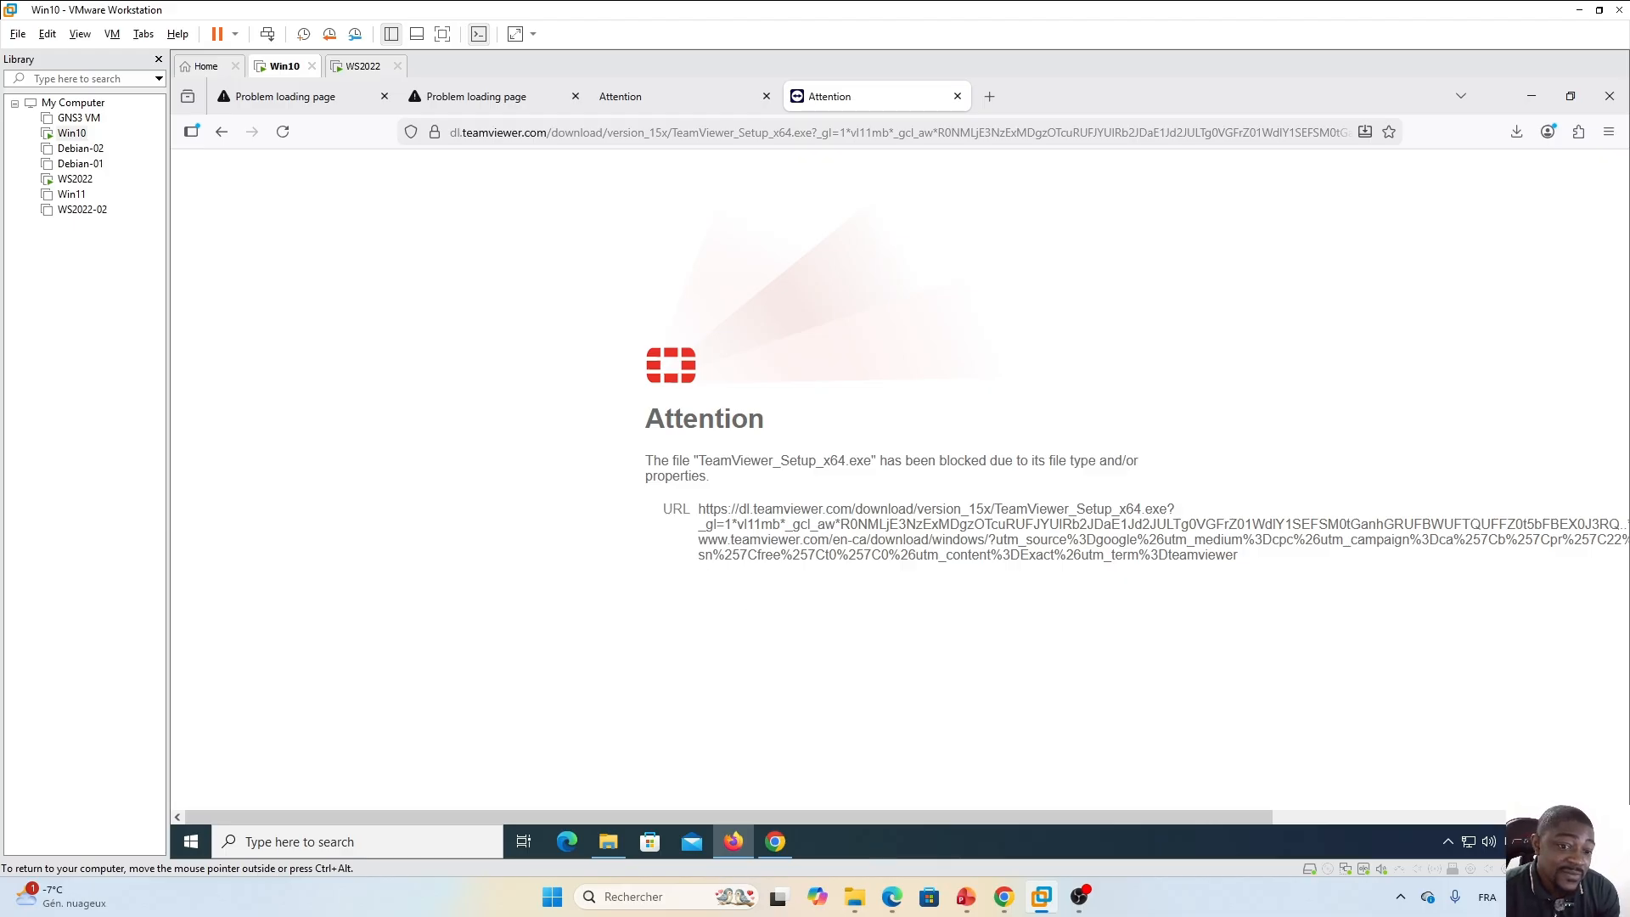
left_click_drag(662, 511, 694, 513)
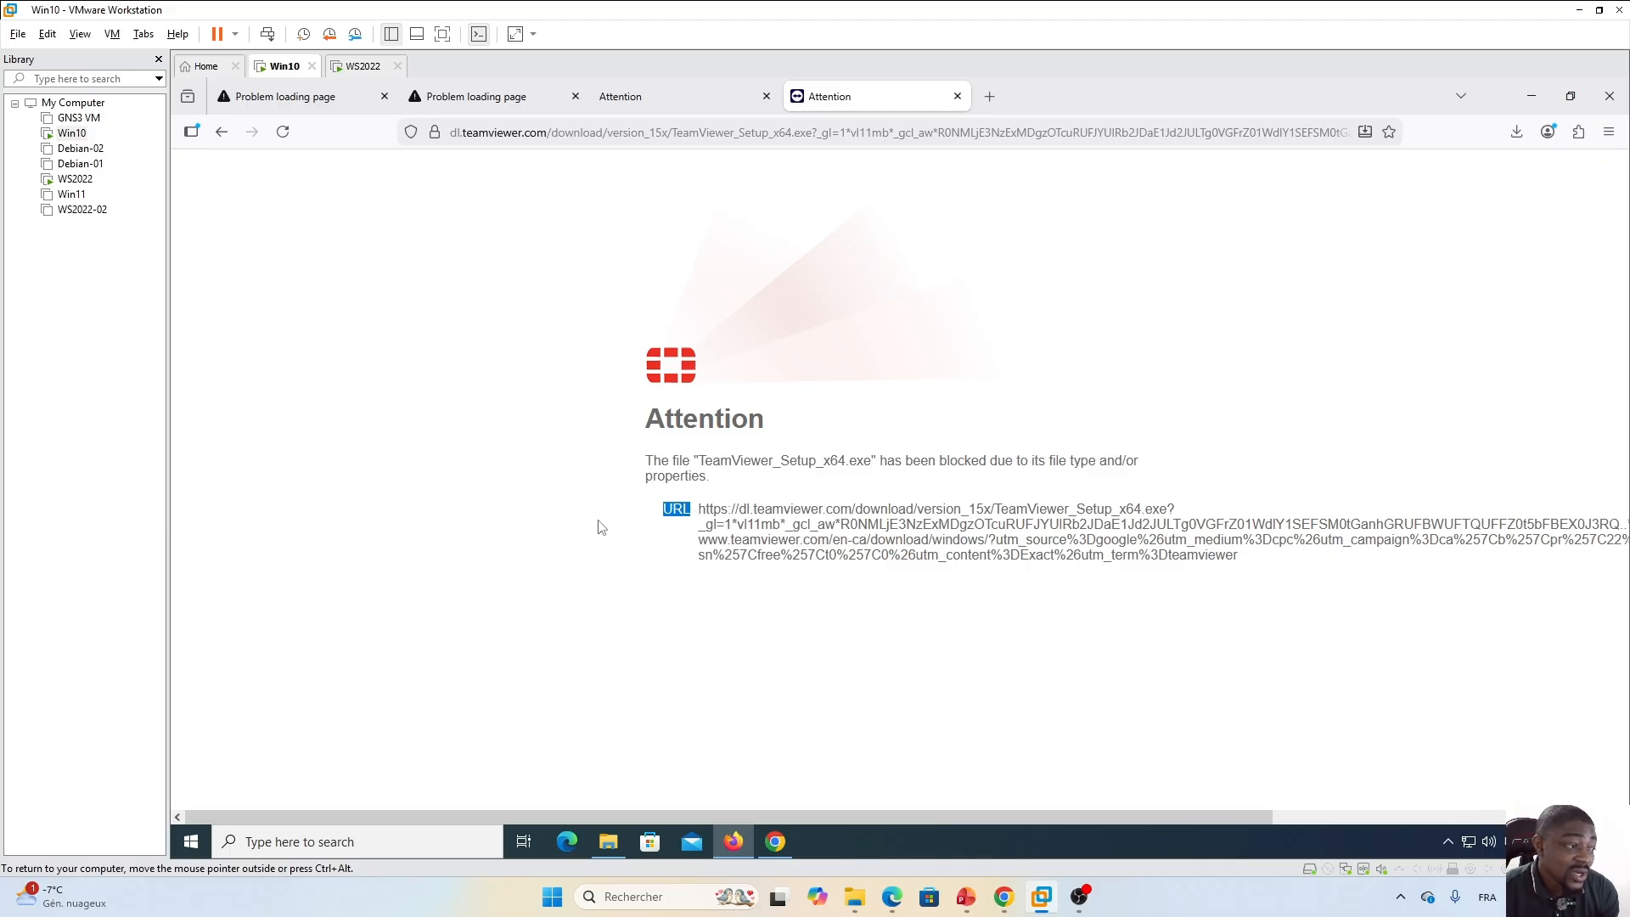
left_click(891, 897)
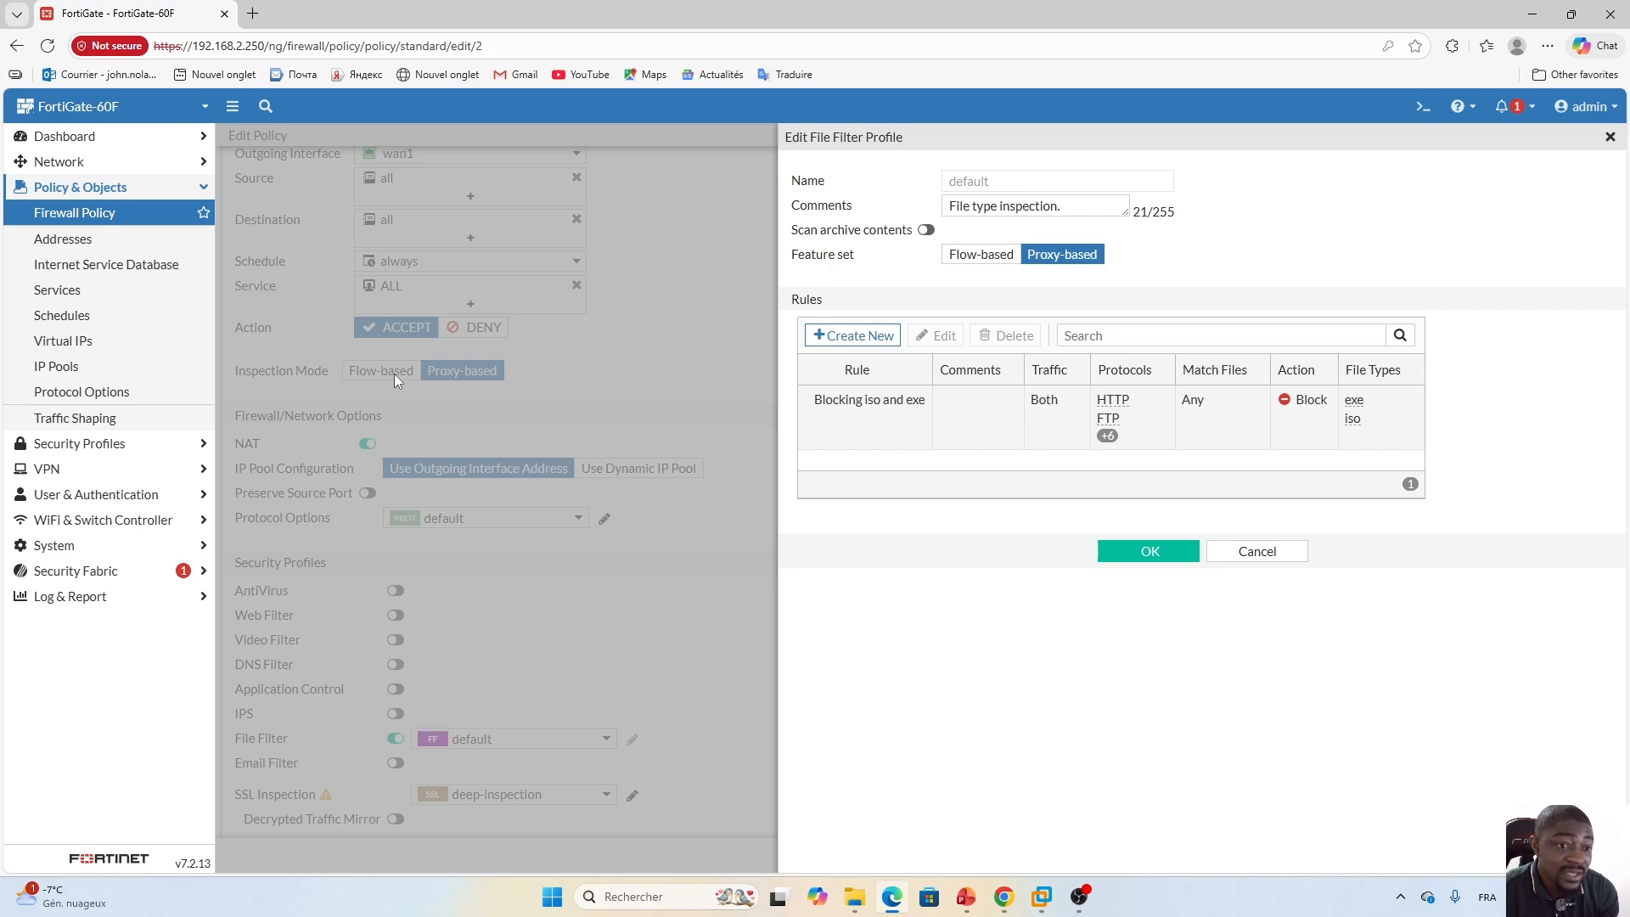
left_click(892, 898)
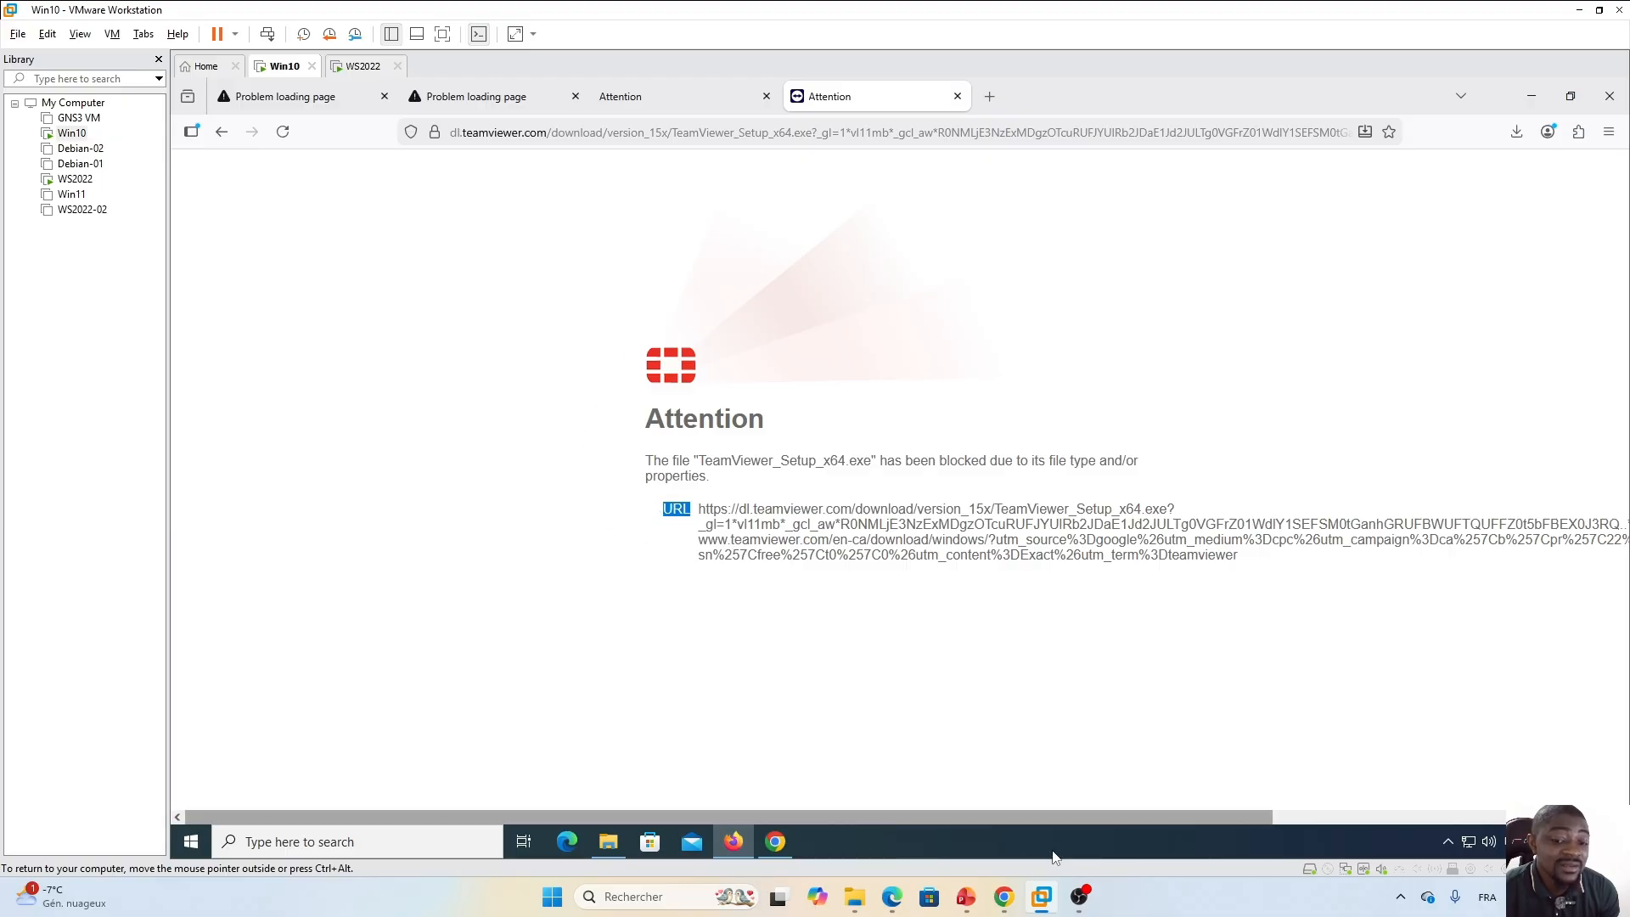
left_click(892, 896)
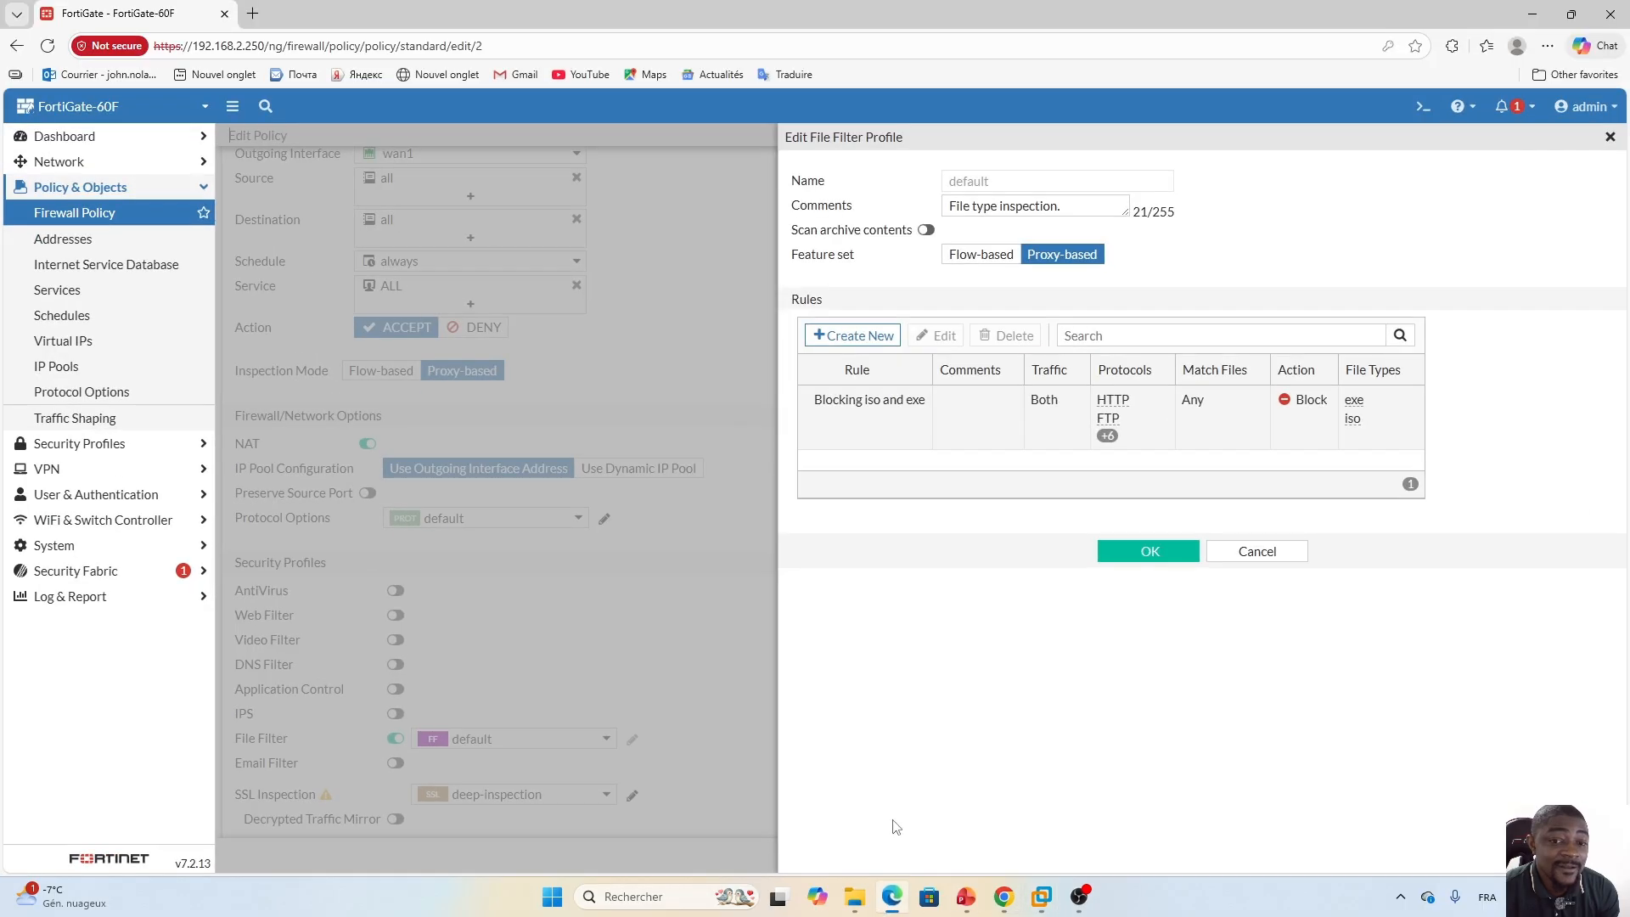
left_click(892, 896)
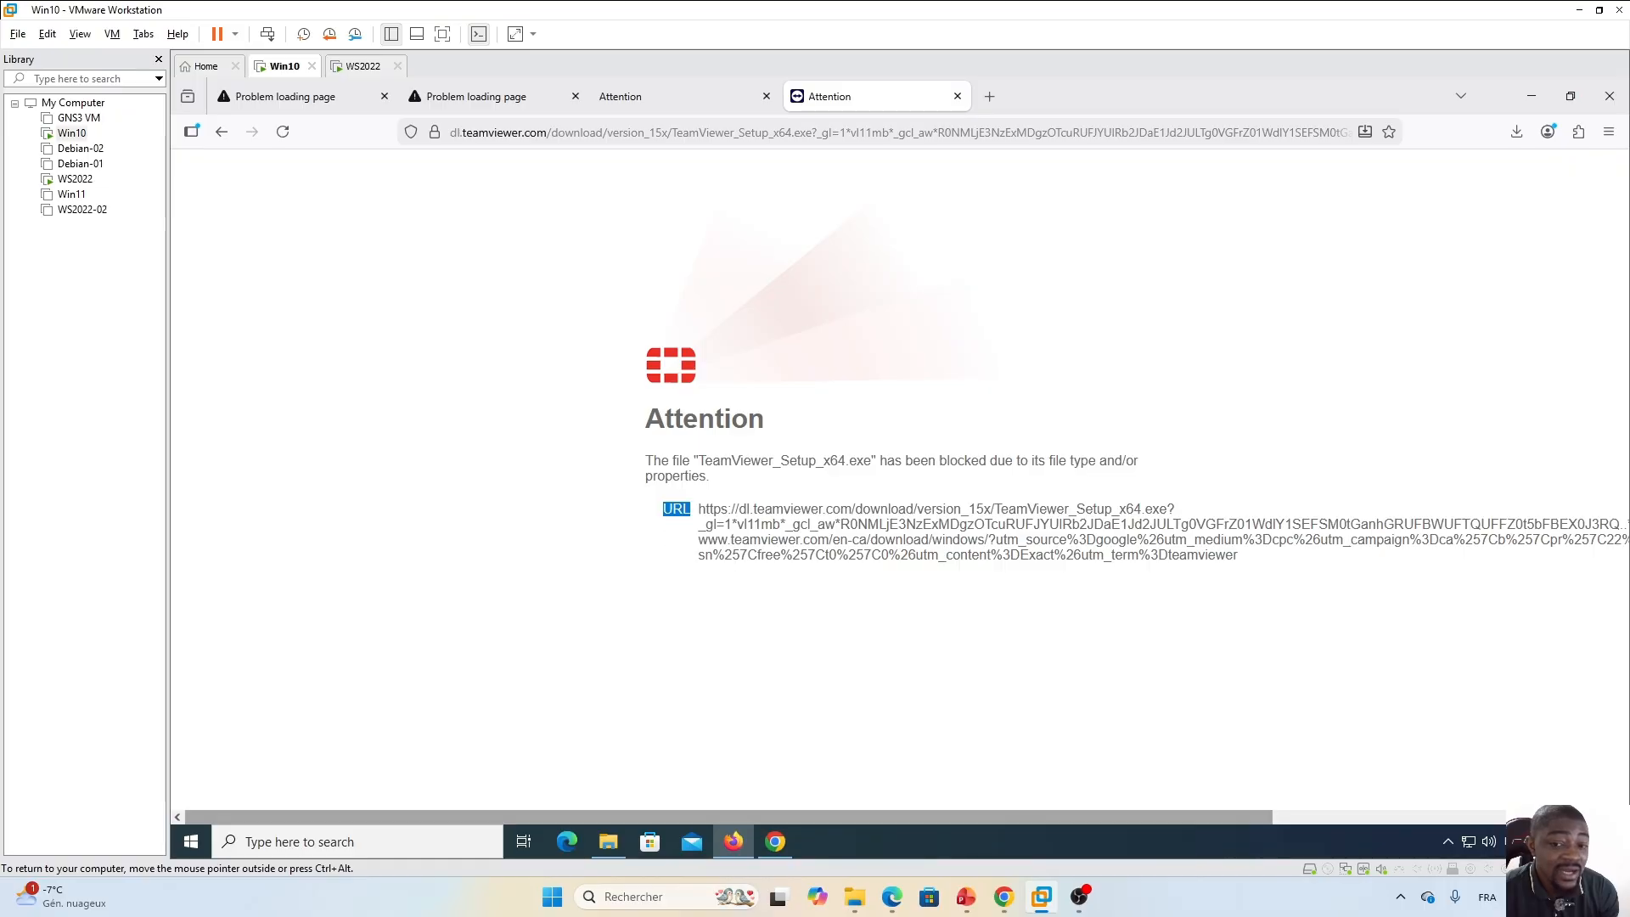
left_click(1024, 619)
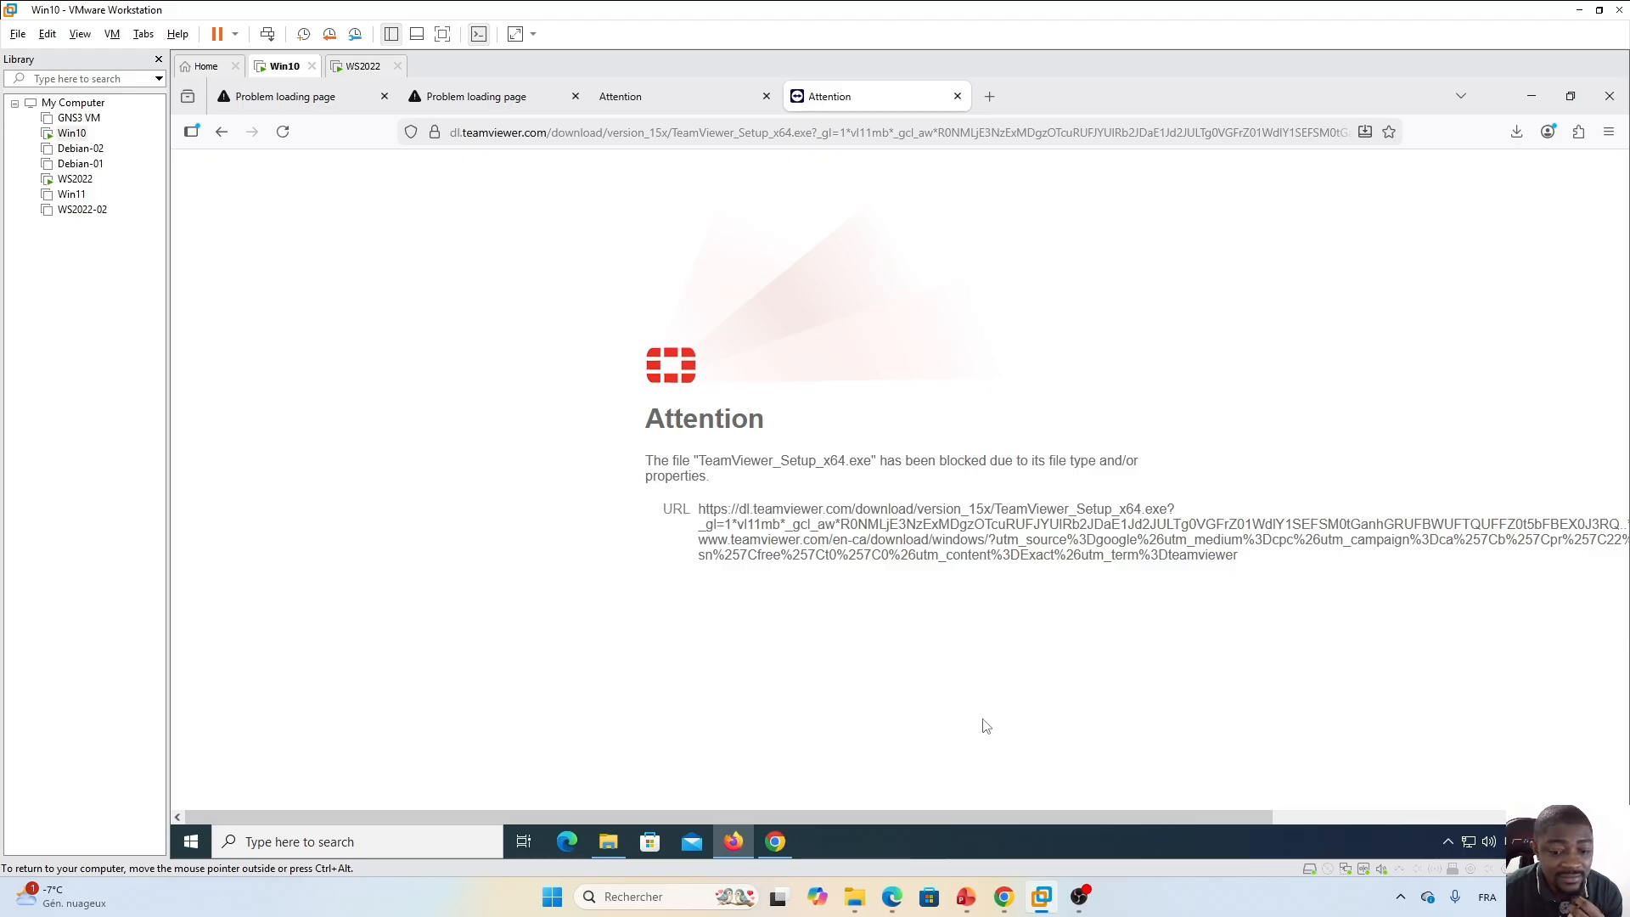
Enable Application Control with the default profile on the internet policy.
mouse_move(895, 911)
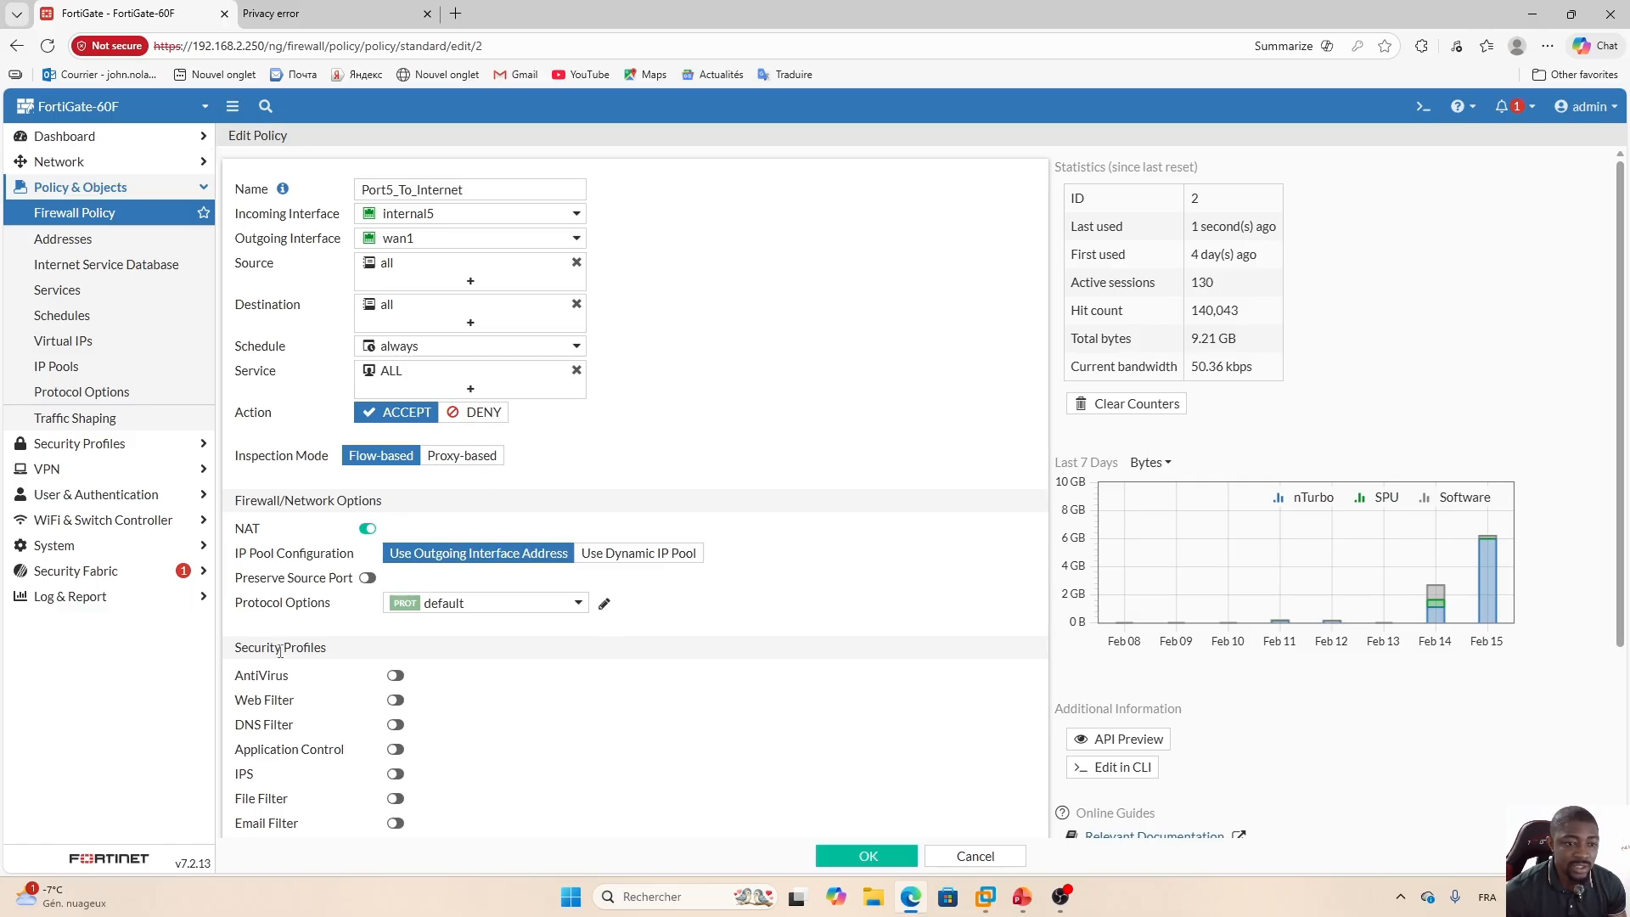
scroll(486, 684, "down", 1)
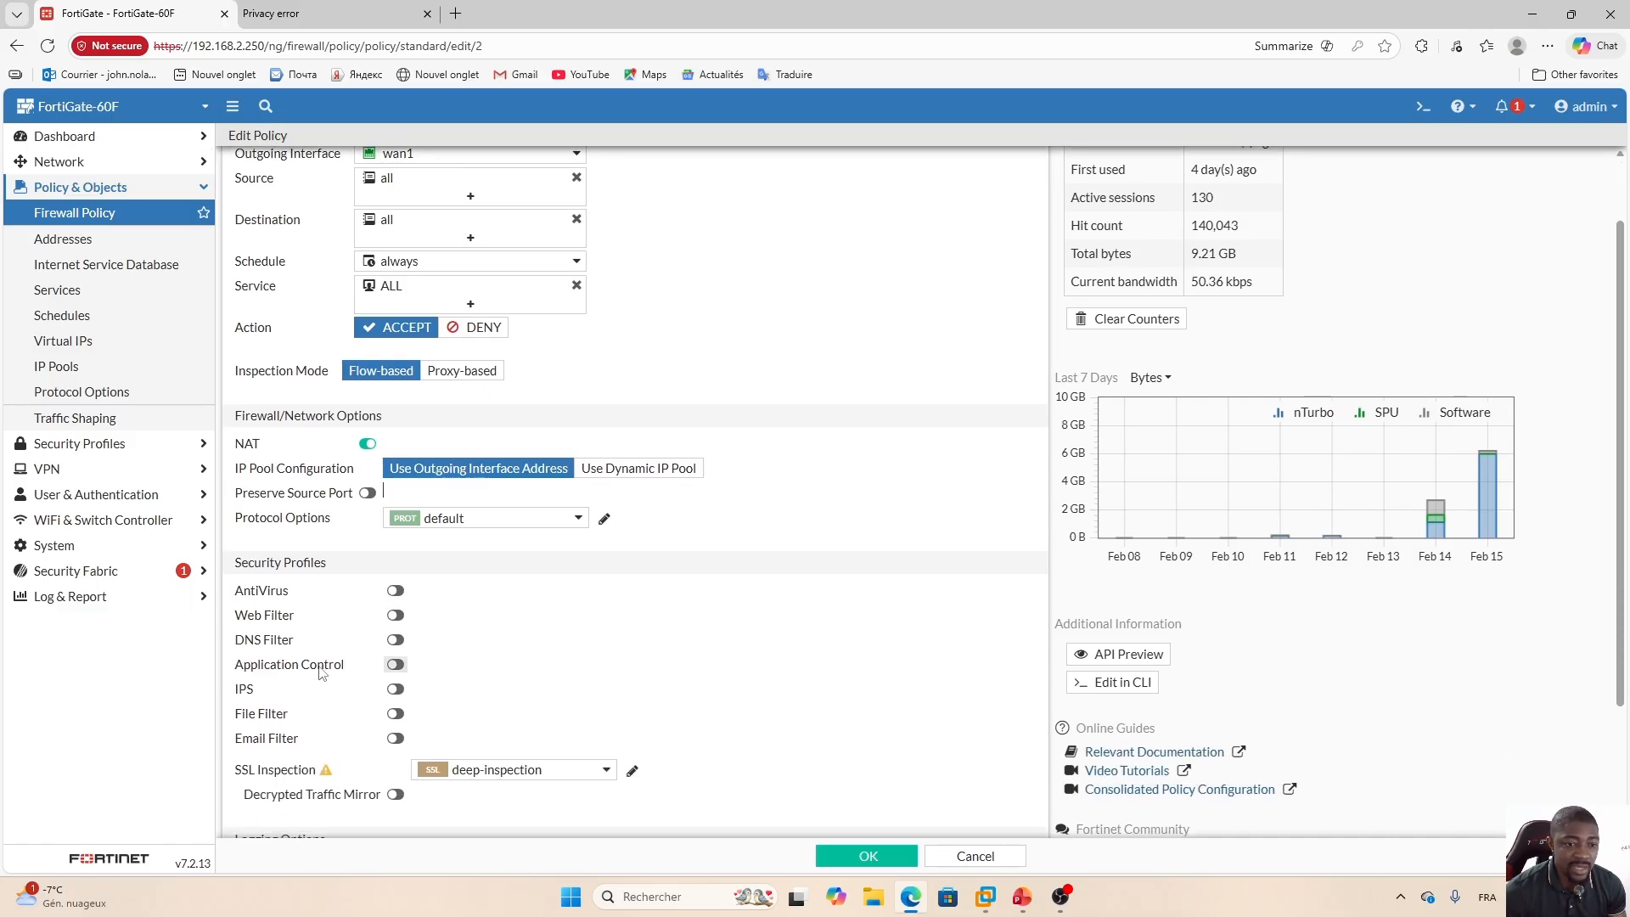
left_click(396, 666)
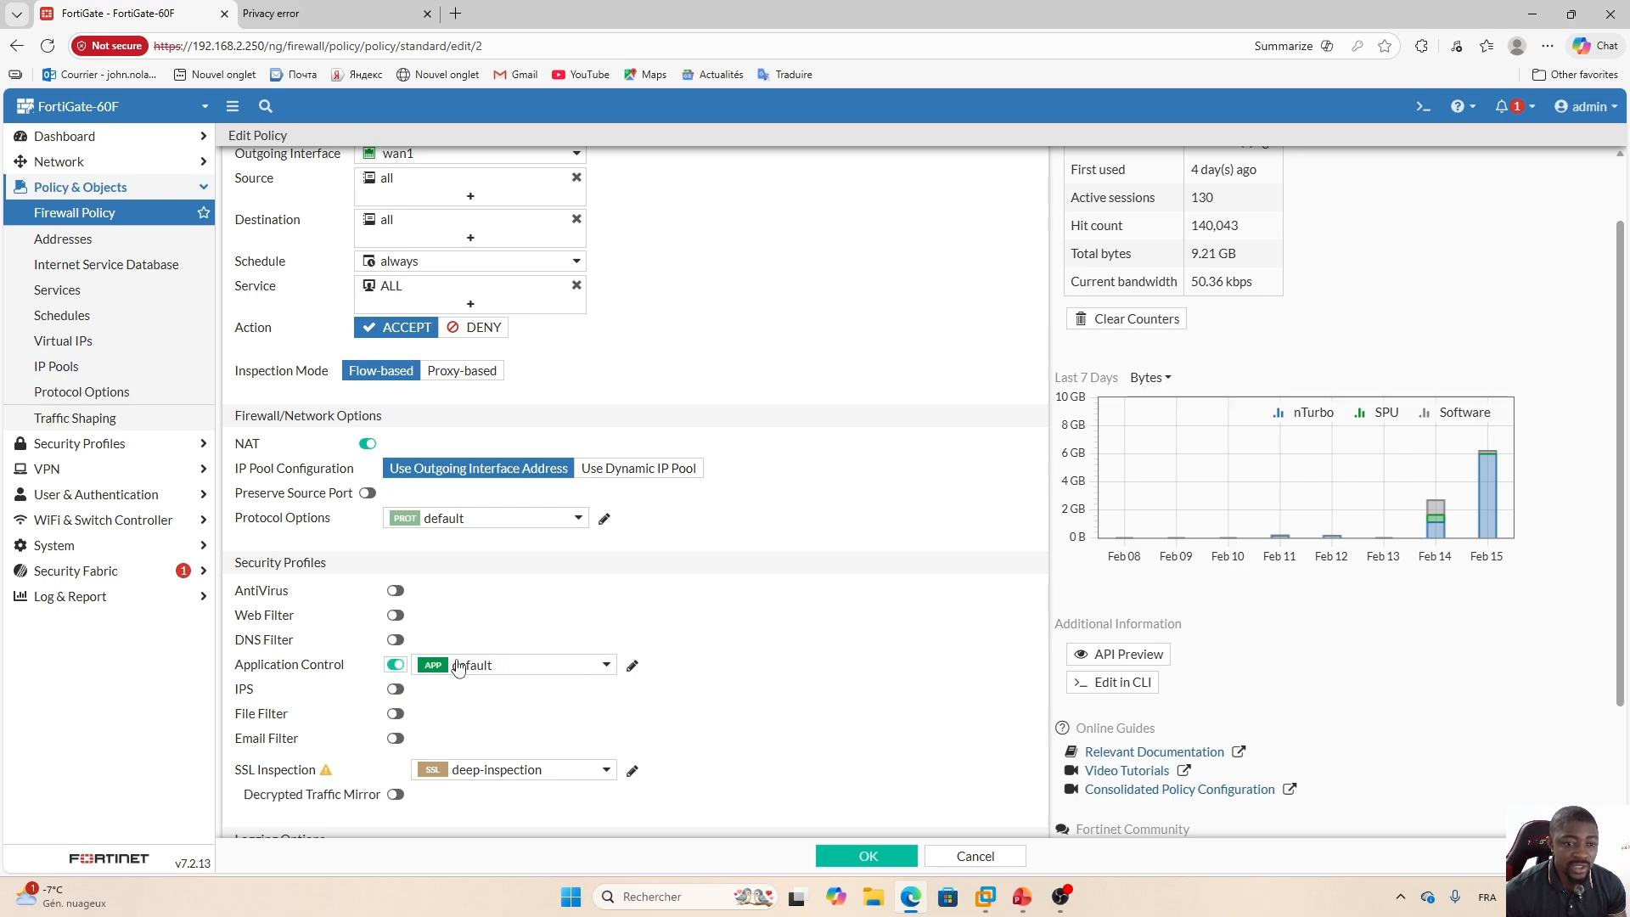
Open the default application sensor profile and turn on Network Protocol Enforcement.
left_click(633, 666)
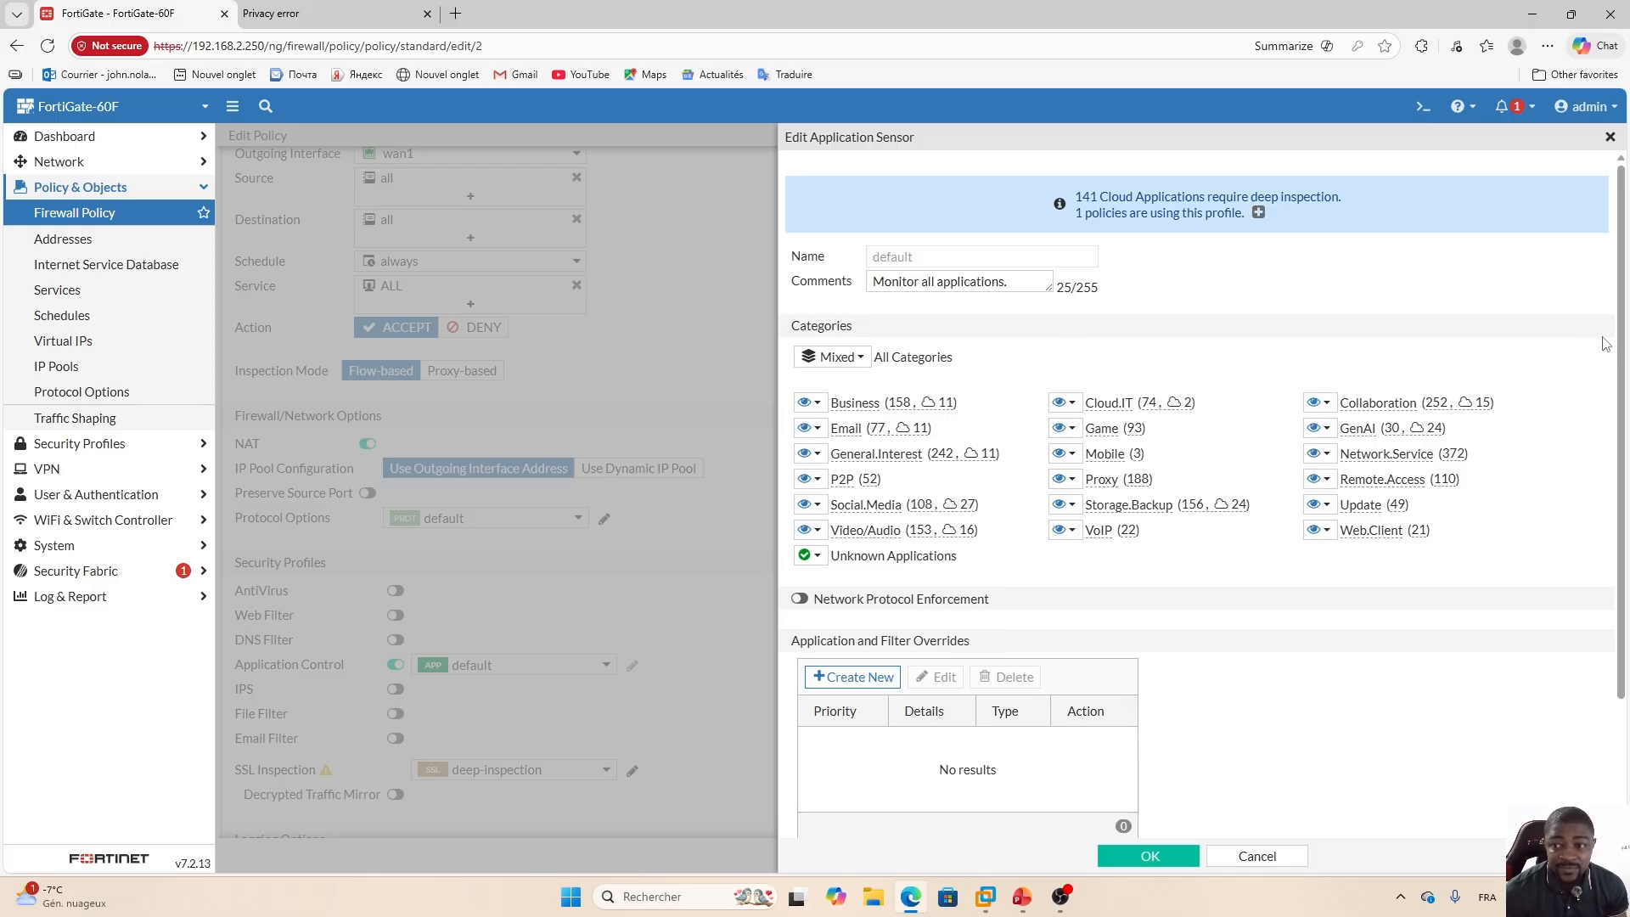
left_click_drag(1624, 336, 1626, 482)
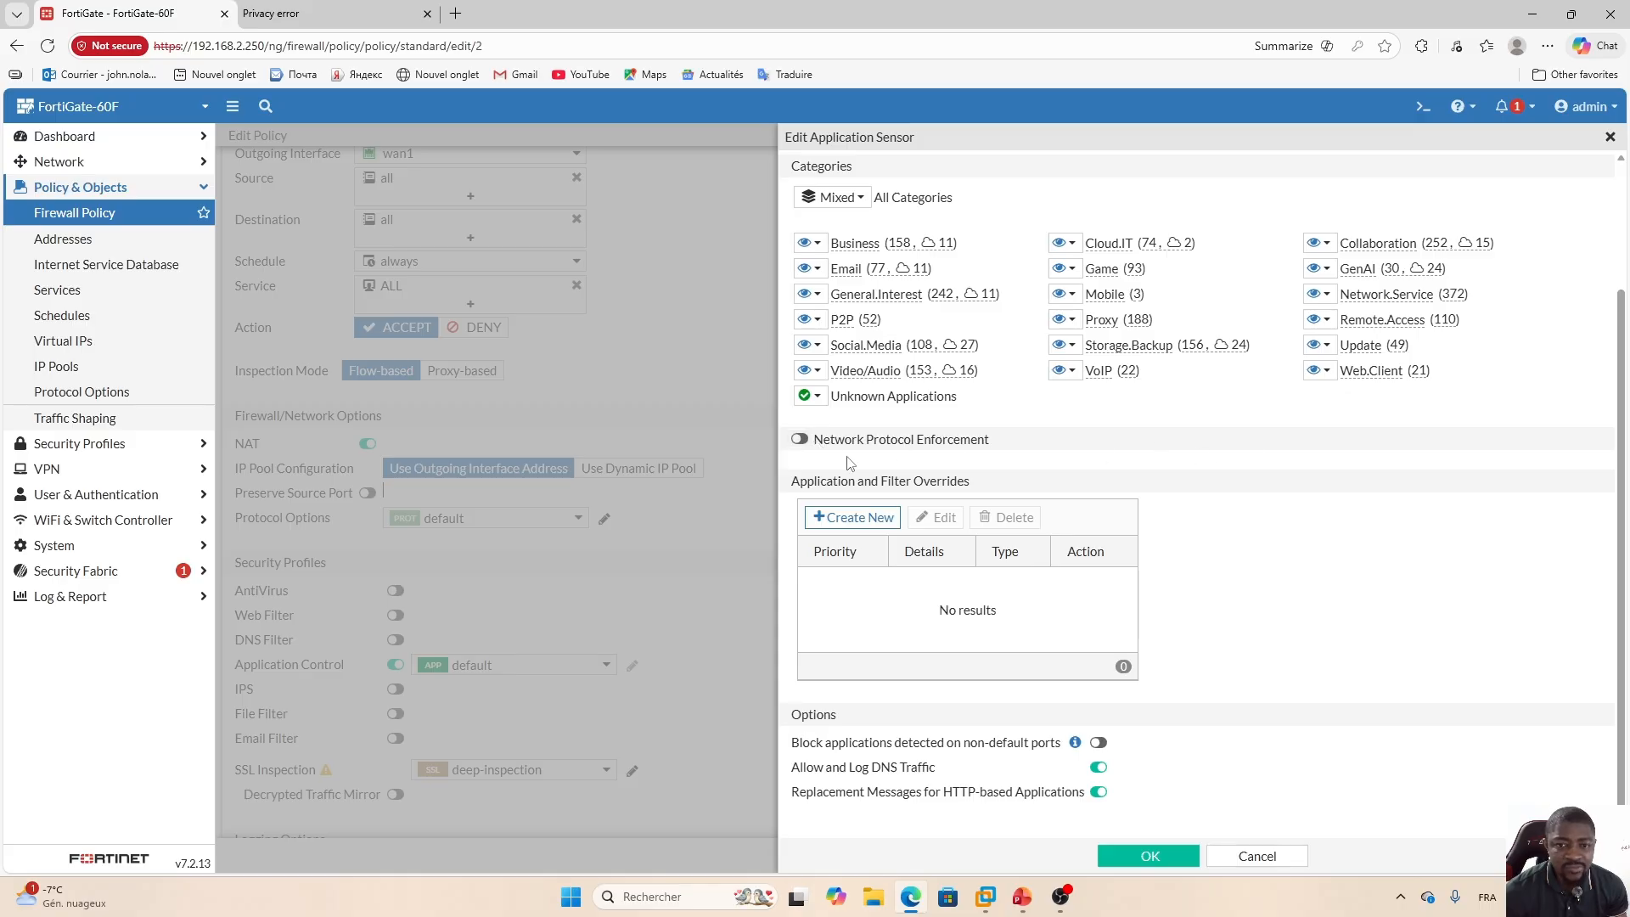
left_click(800, 440)
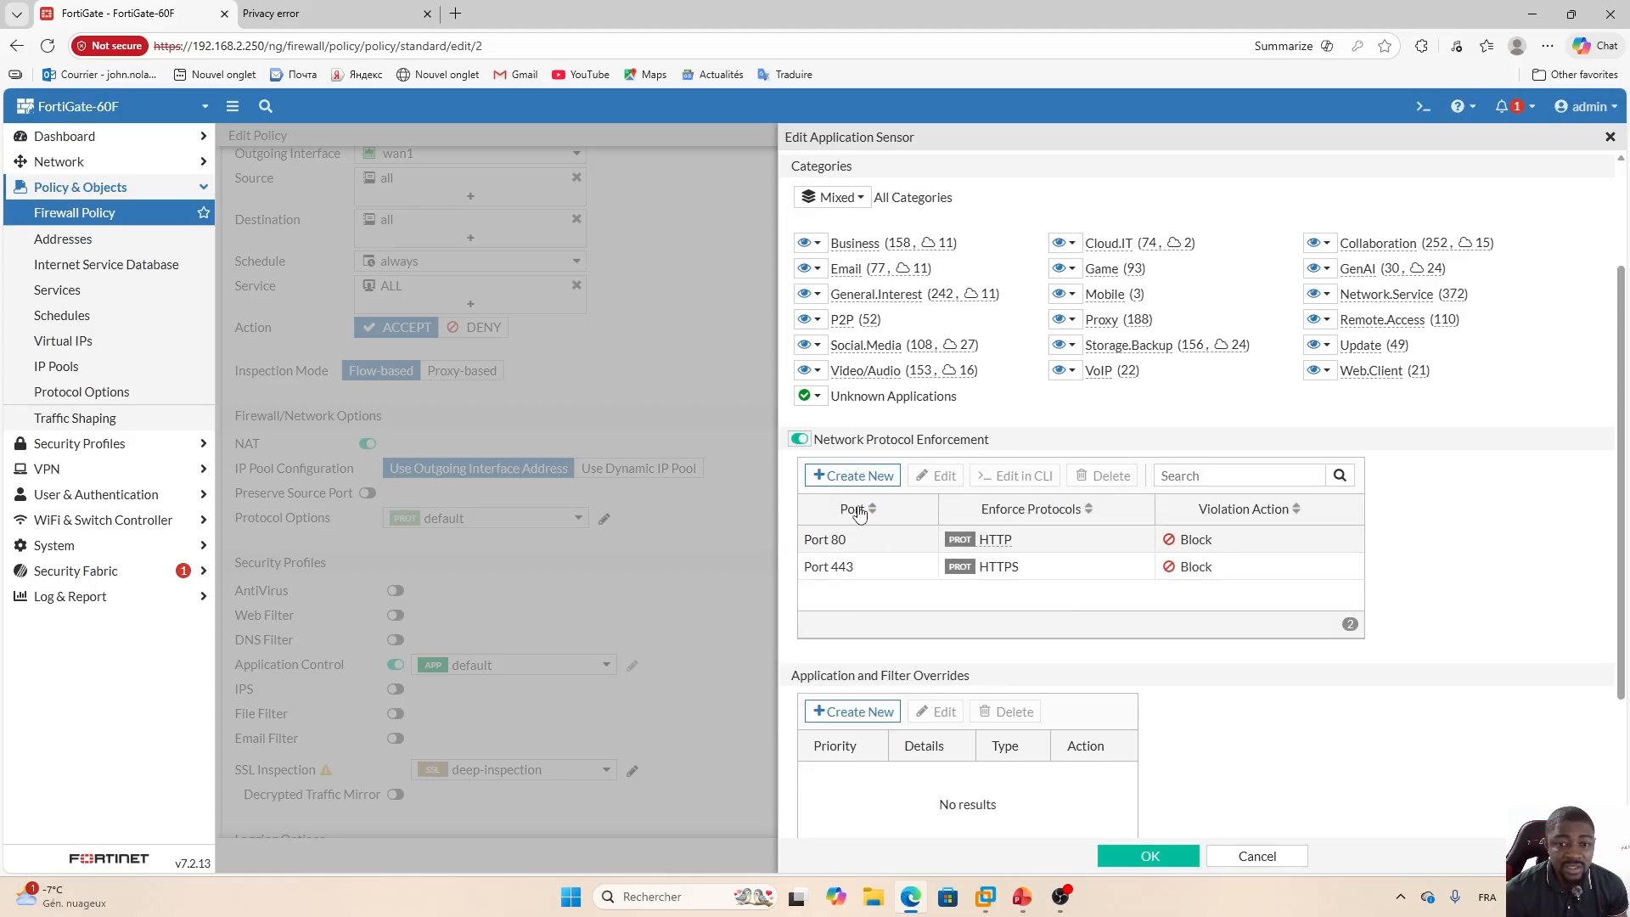
left_click(854, 475)
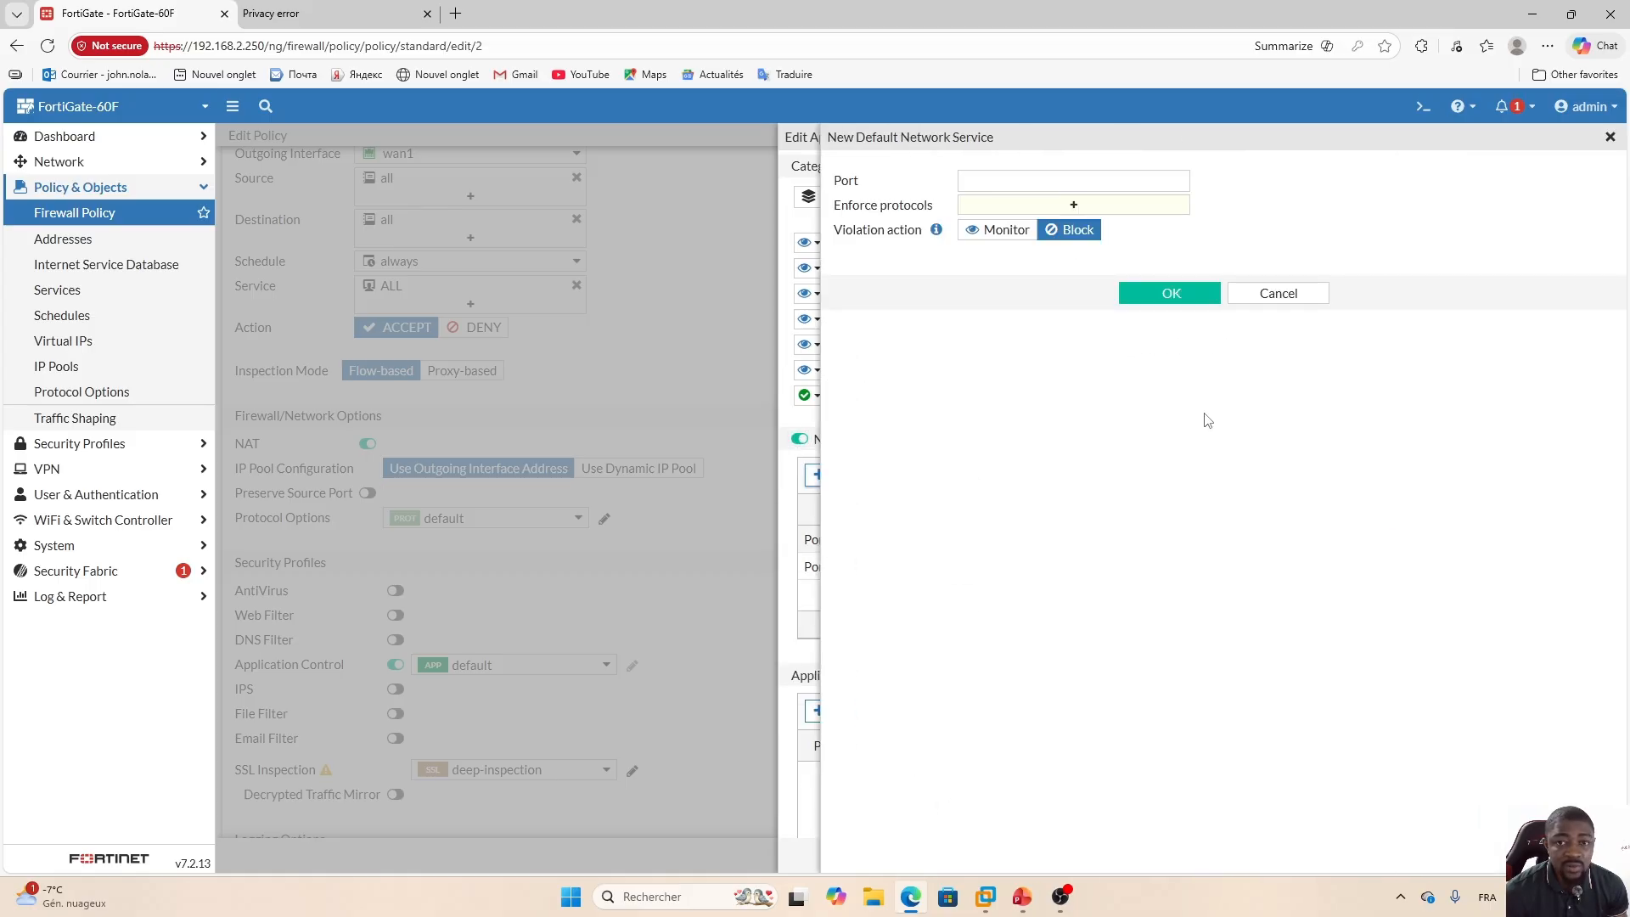
left_click(1610, 136)
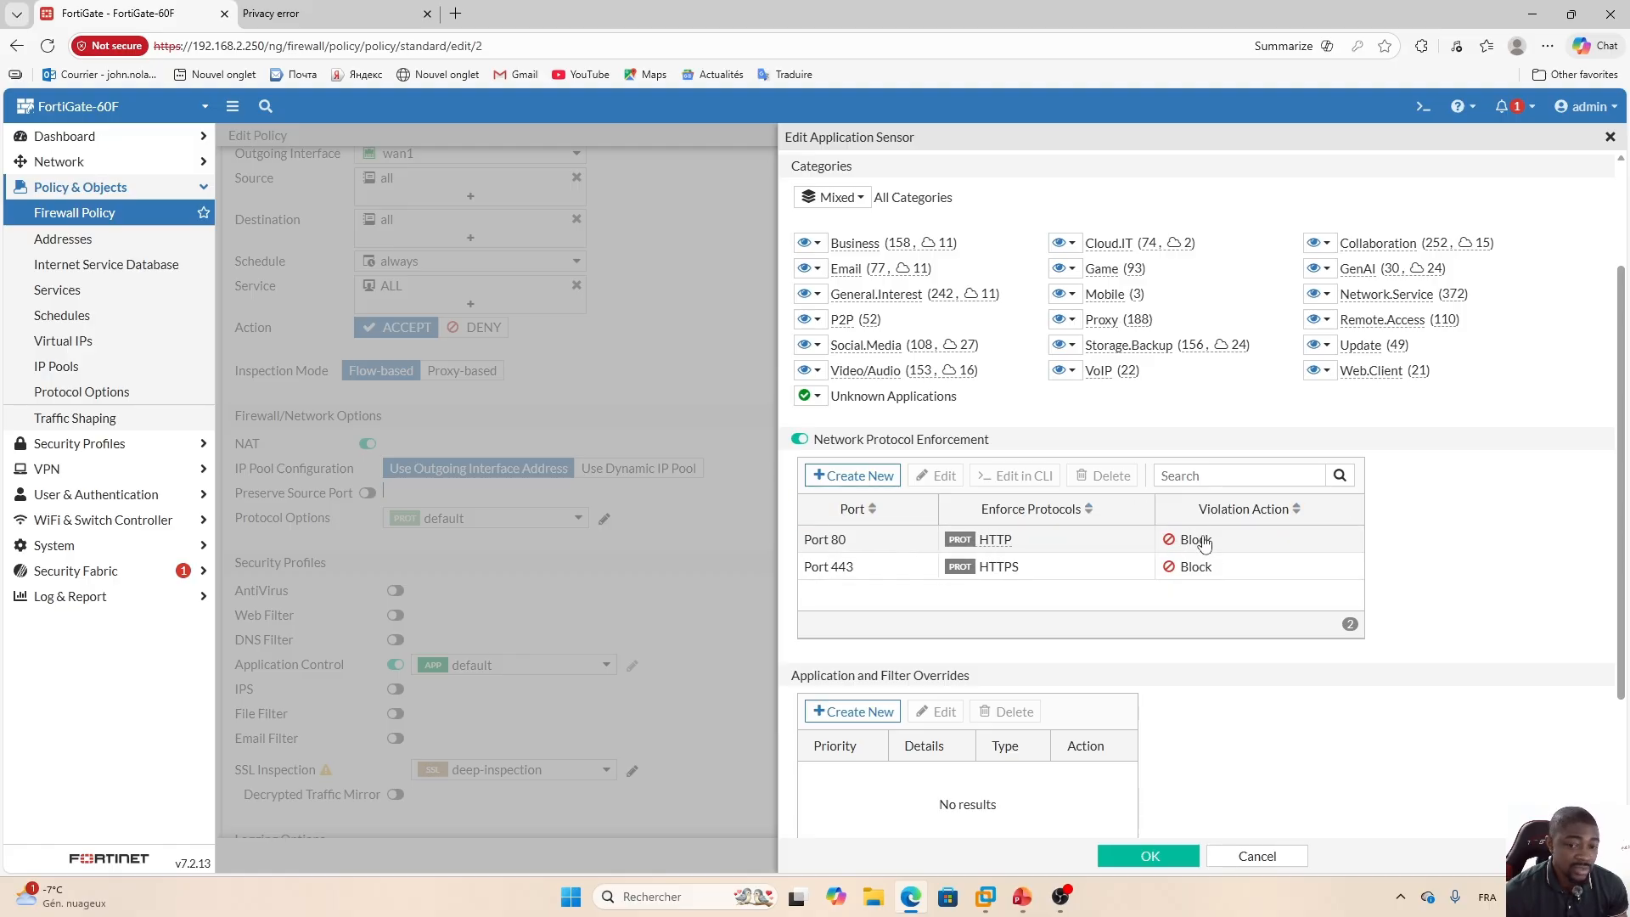
Add a Network Protocol Enforcement entry for port 22 enforcing the SSH protocol with the Block action.
left_click(856, 482)
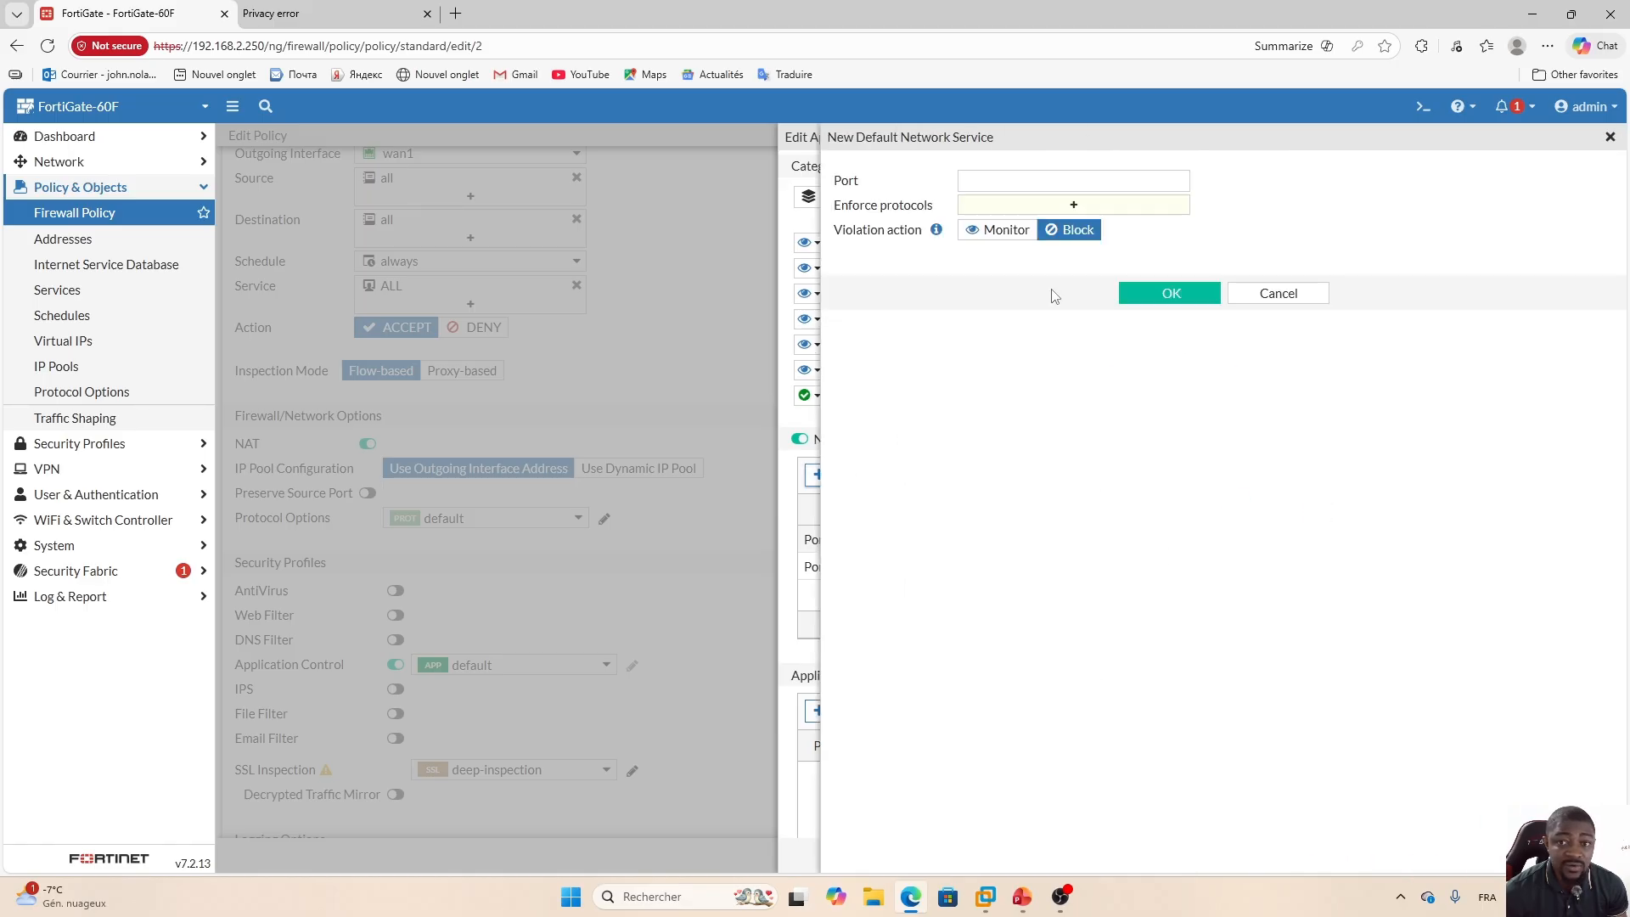
left_click(1075, 207)
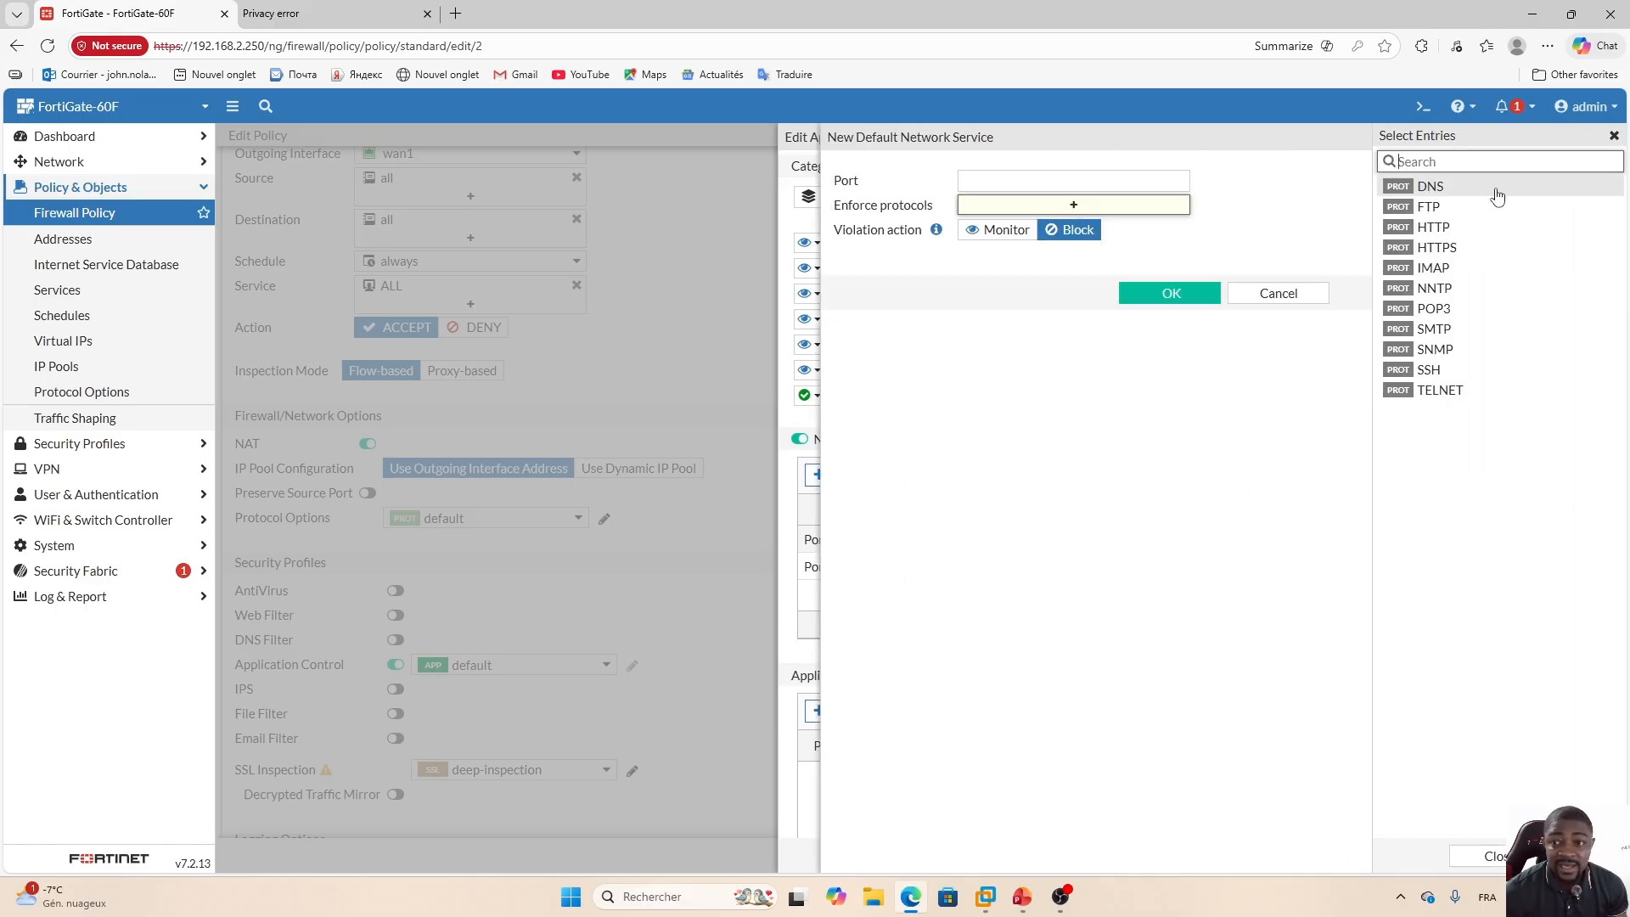
left_click(1444, 370)
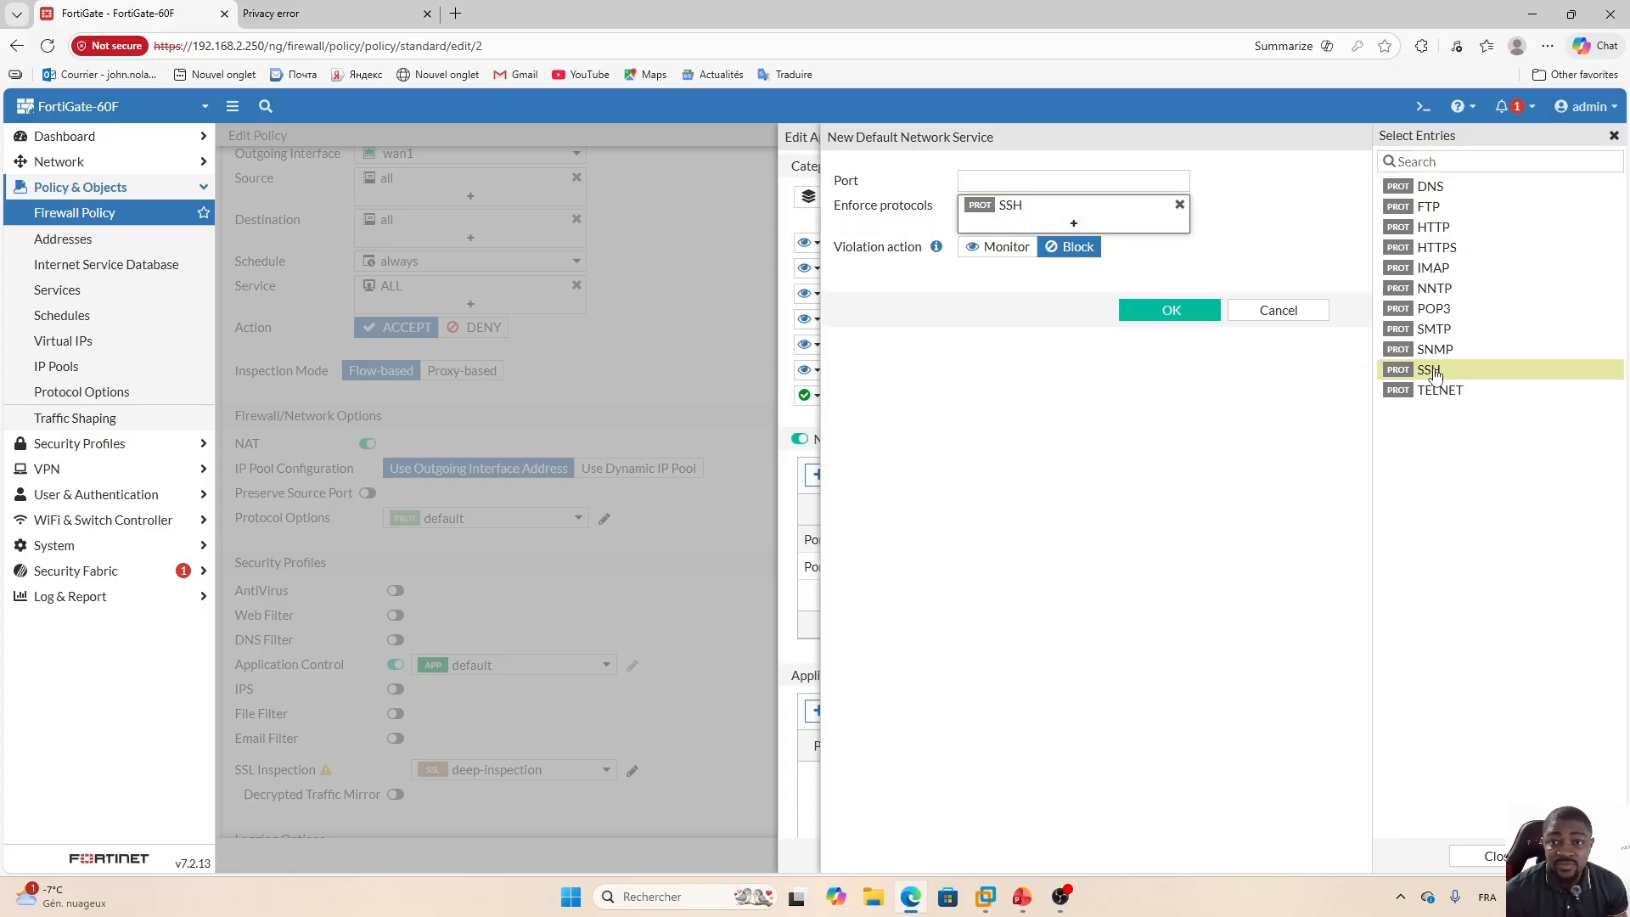
left_click(1010, 181)
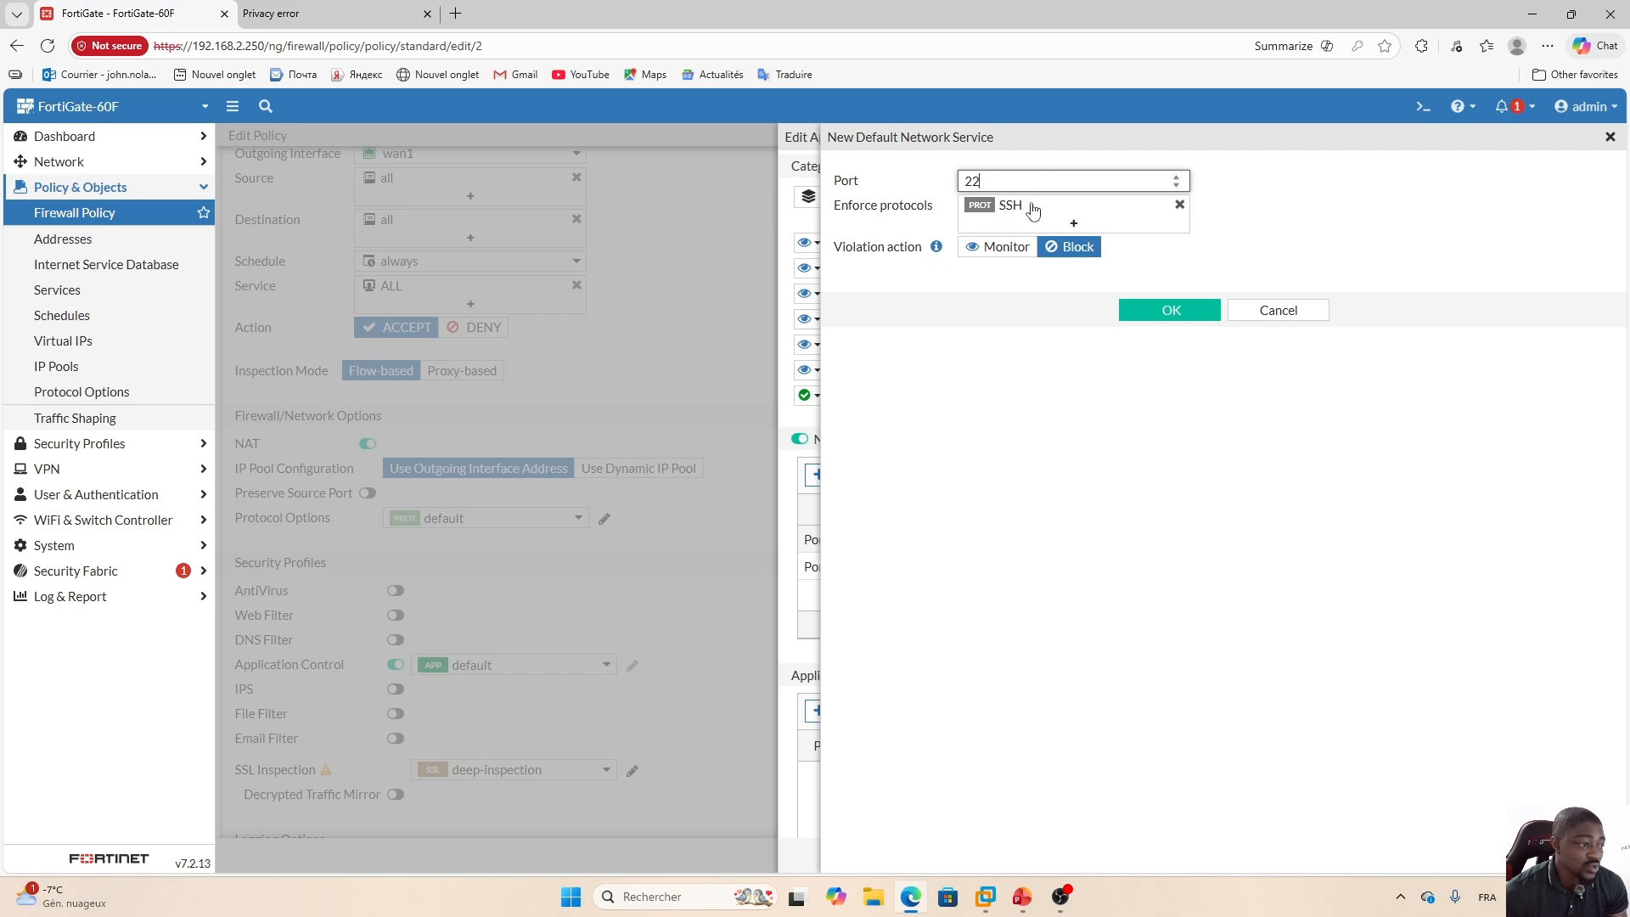
mouse_move(1029, 208)
left_click(1176, 312)
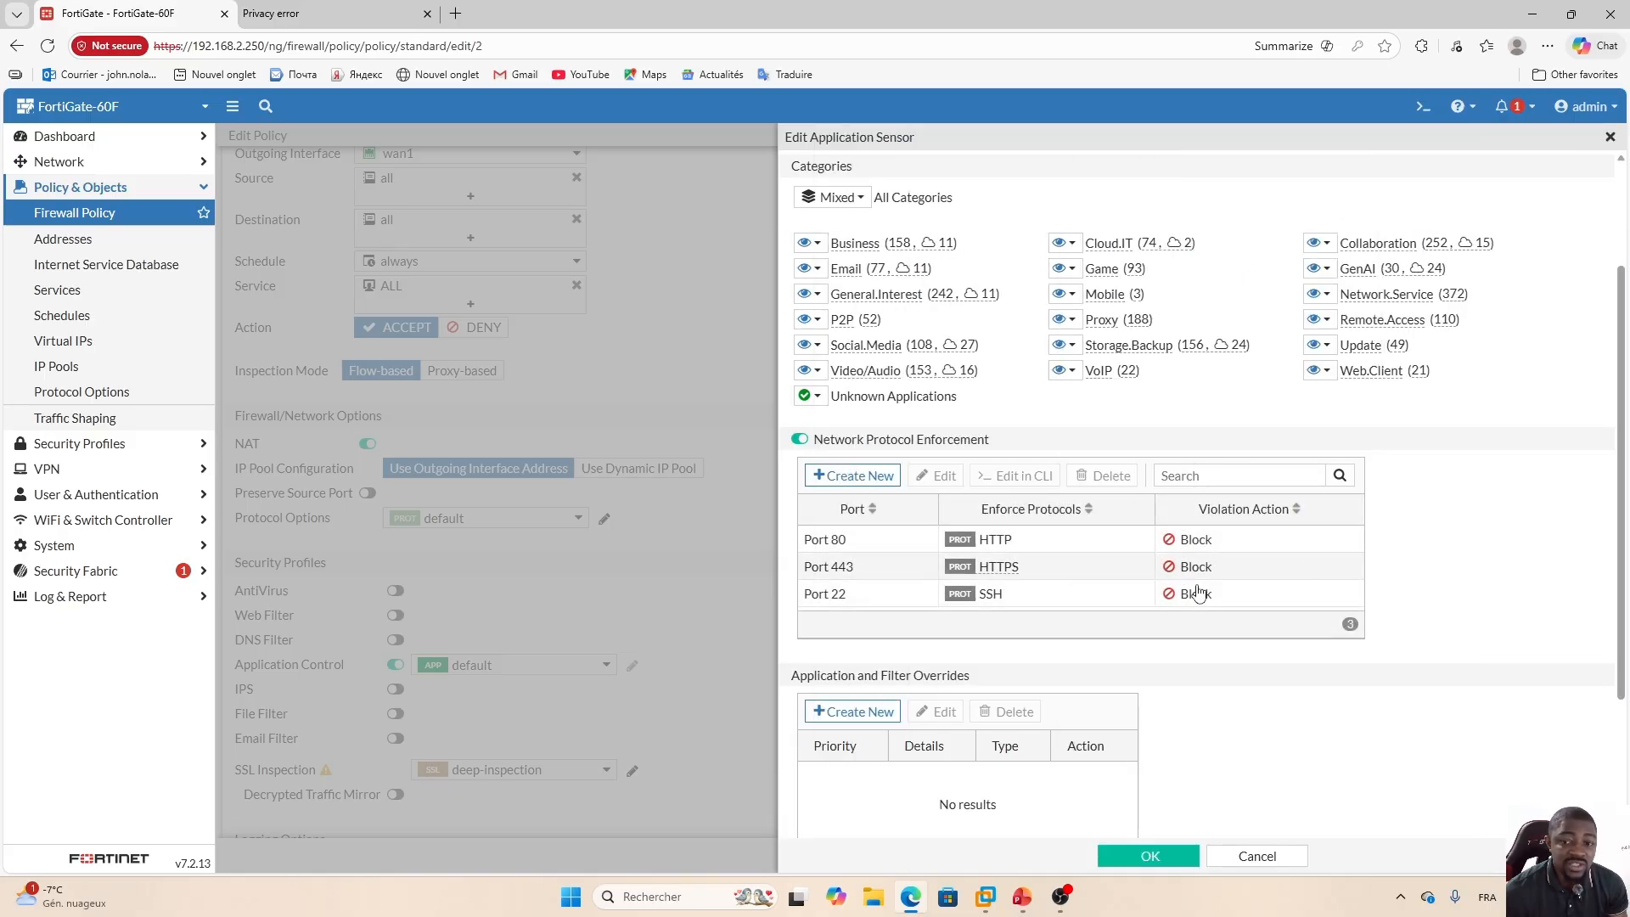
Set the GenAI category action to Block in the default application sensor.
scroll(986, 612, "down", 3)
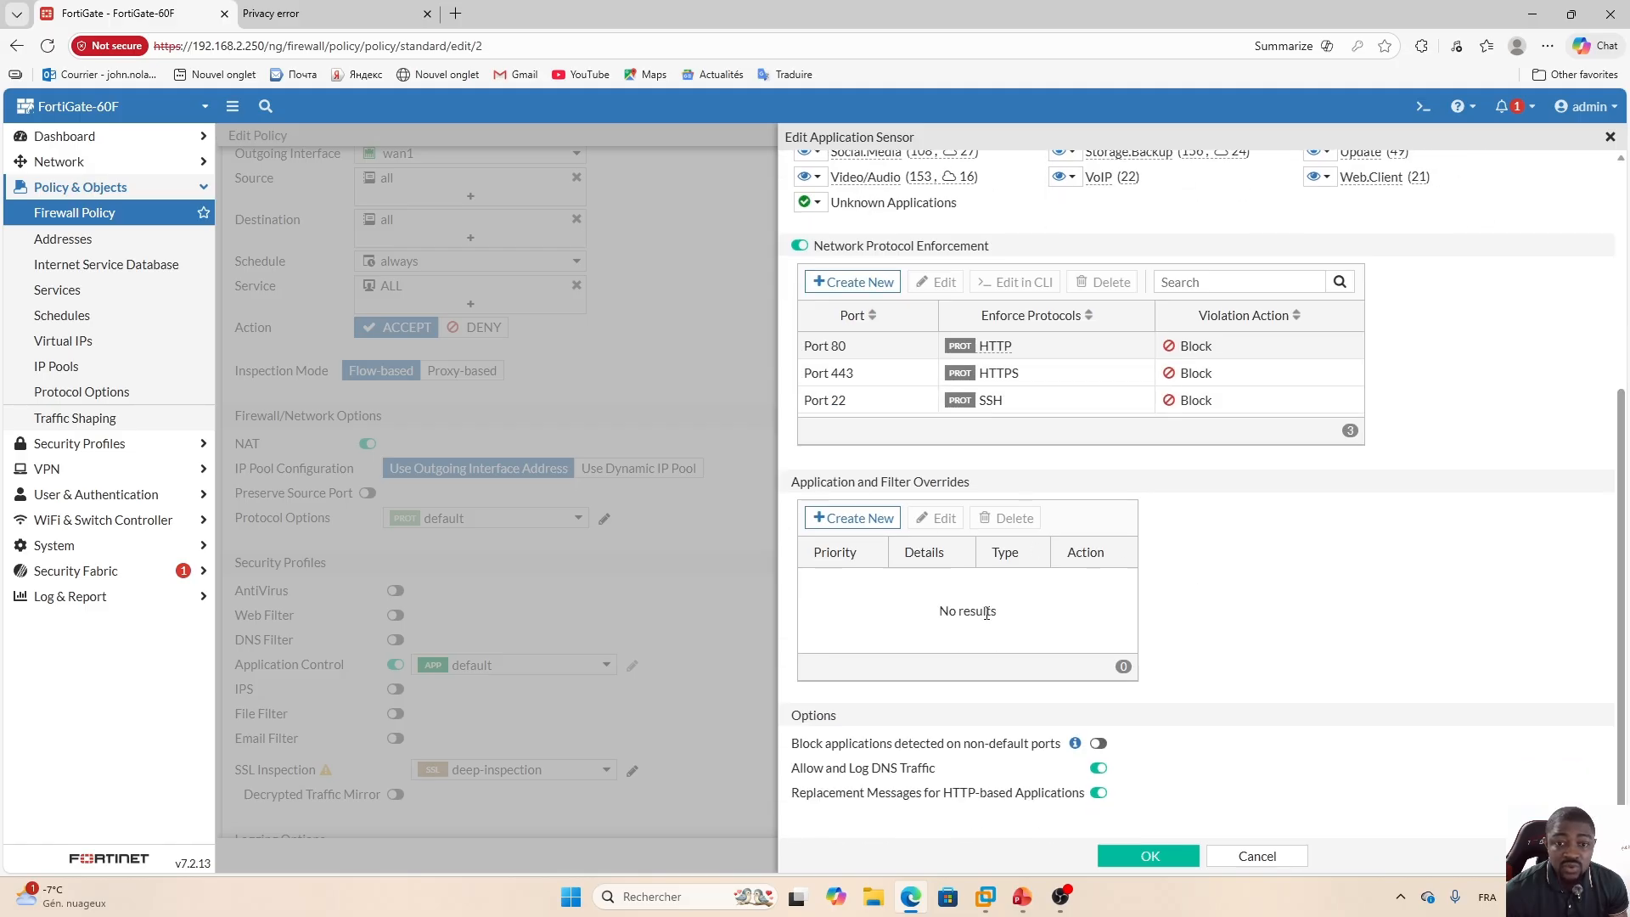
left_click_drag(1621, 509, 1627, 259)
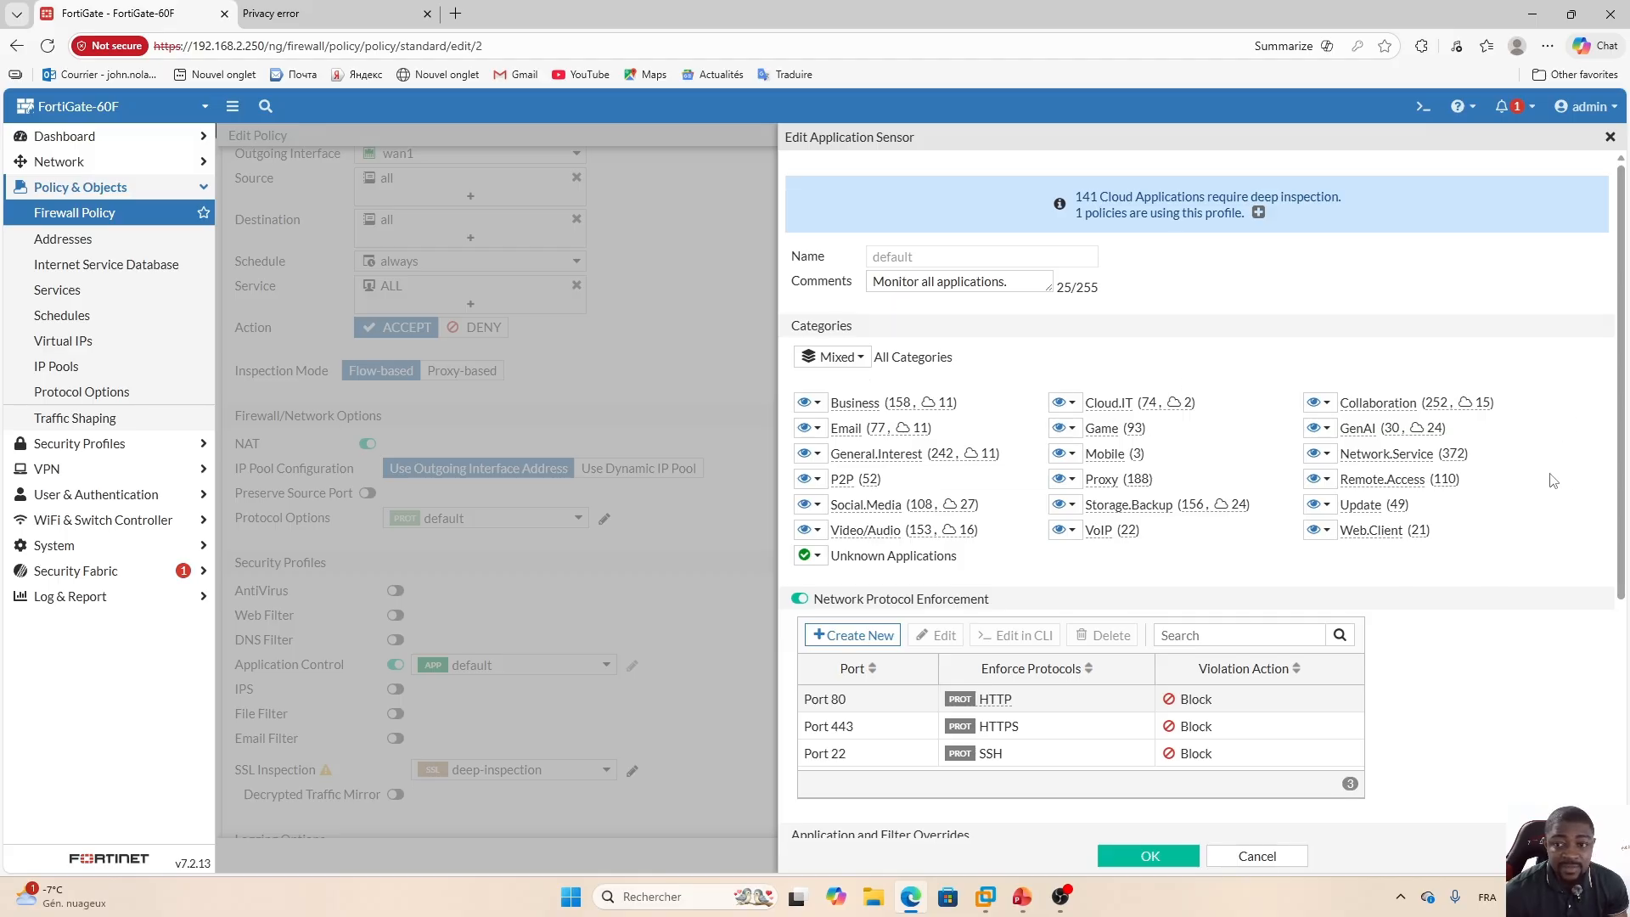
mouse_move(1344, 443)
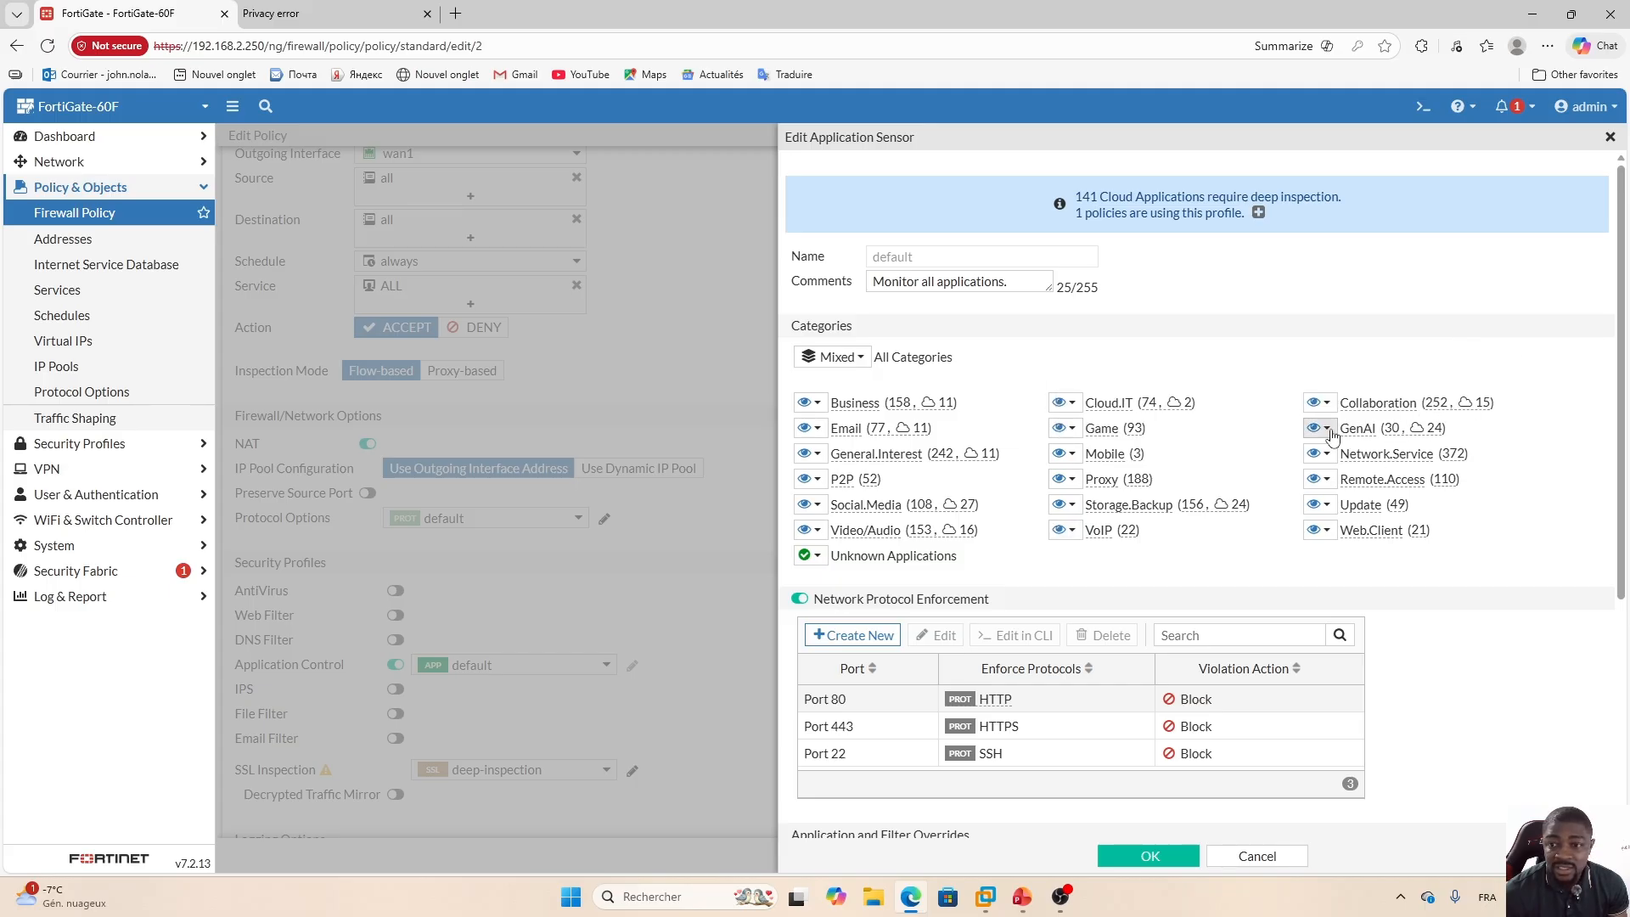
left_click(1329, 430)
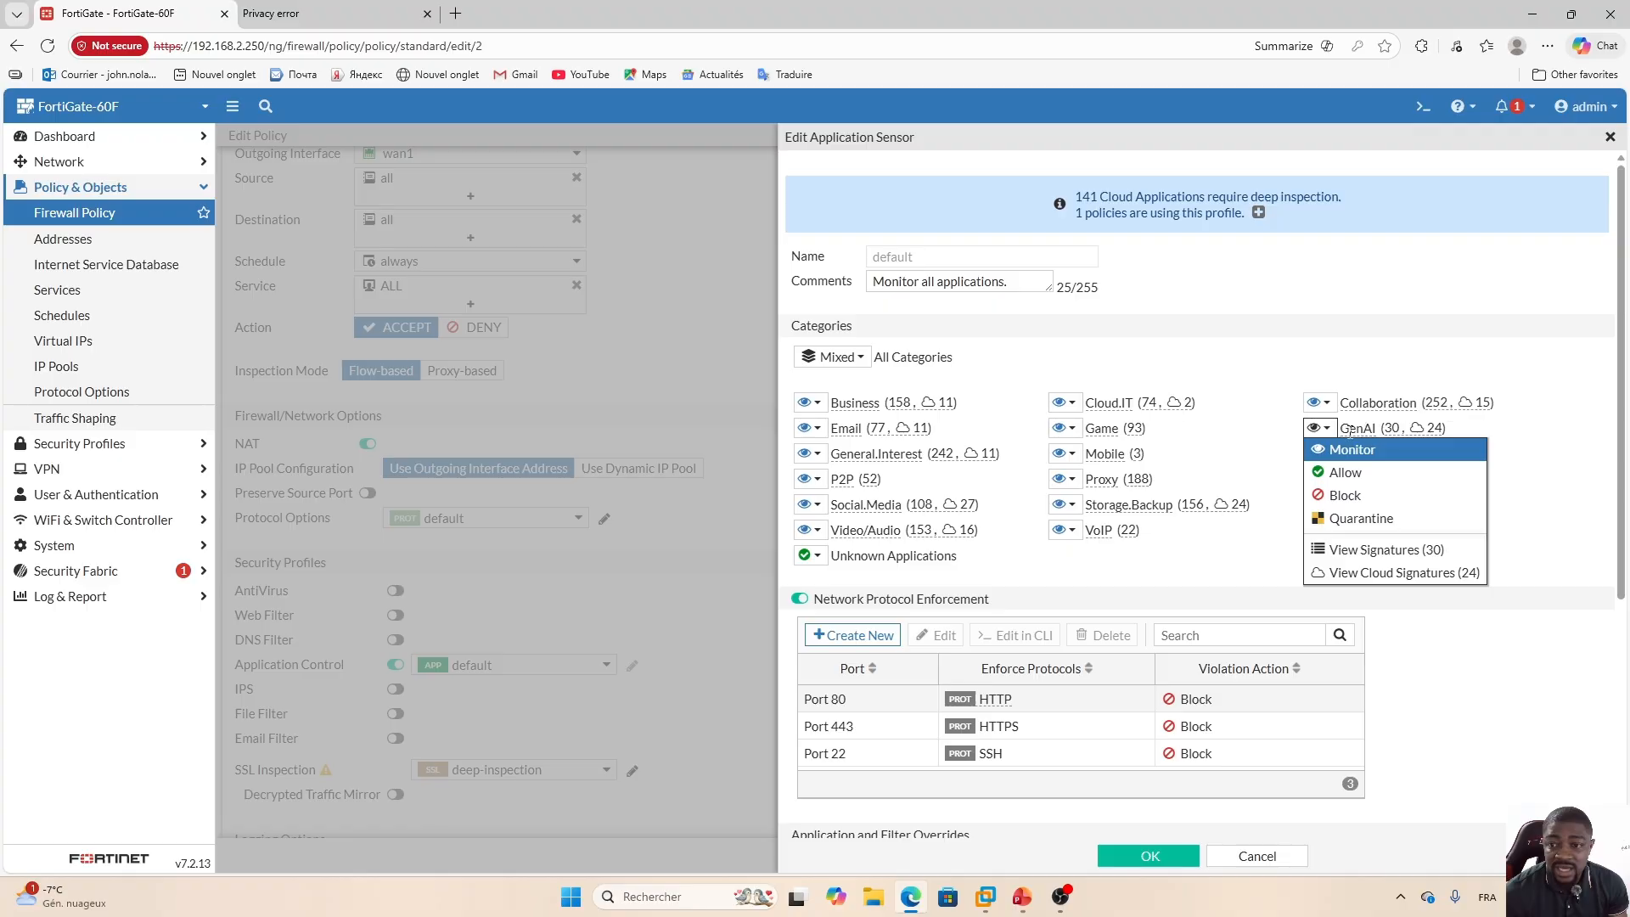
left_click(1350, 498)
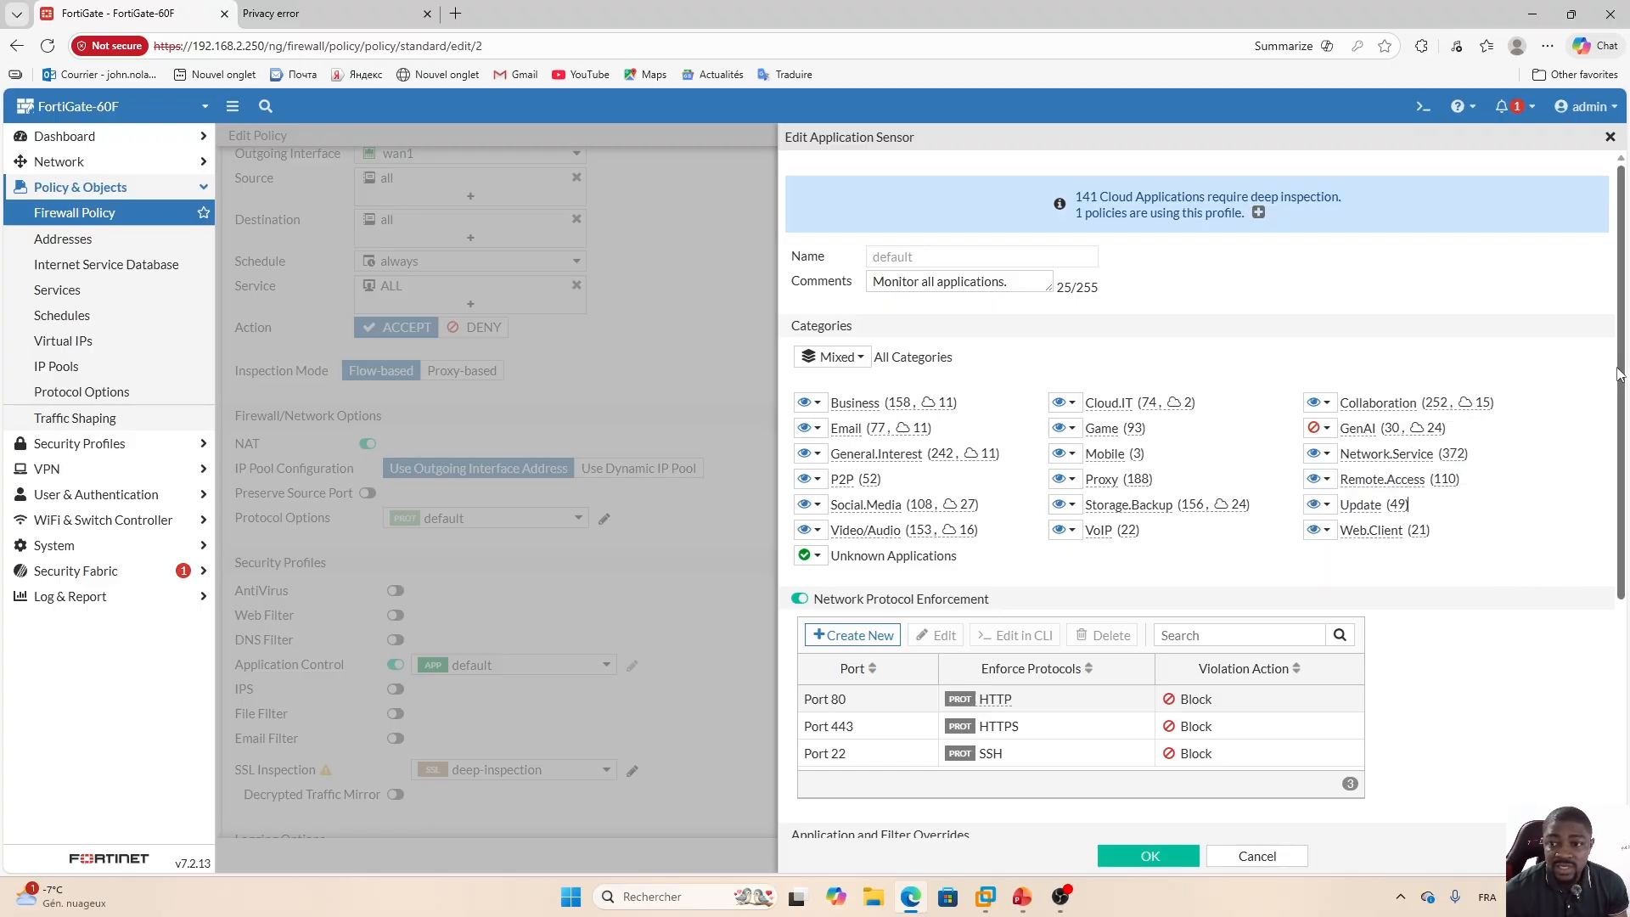
View the GenAI category's signatures and search them for chatgpt.
scroll(1617, 374, "down", 1)
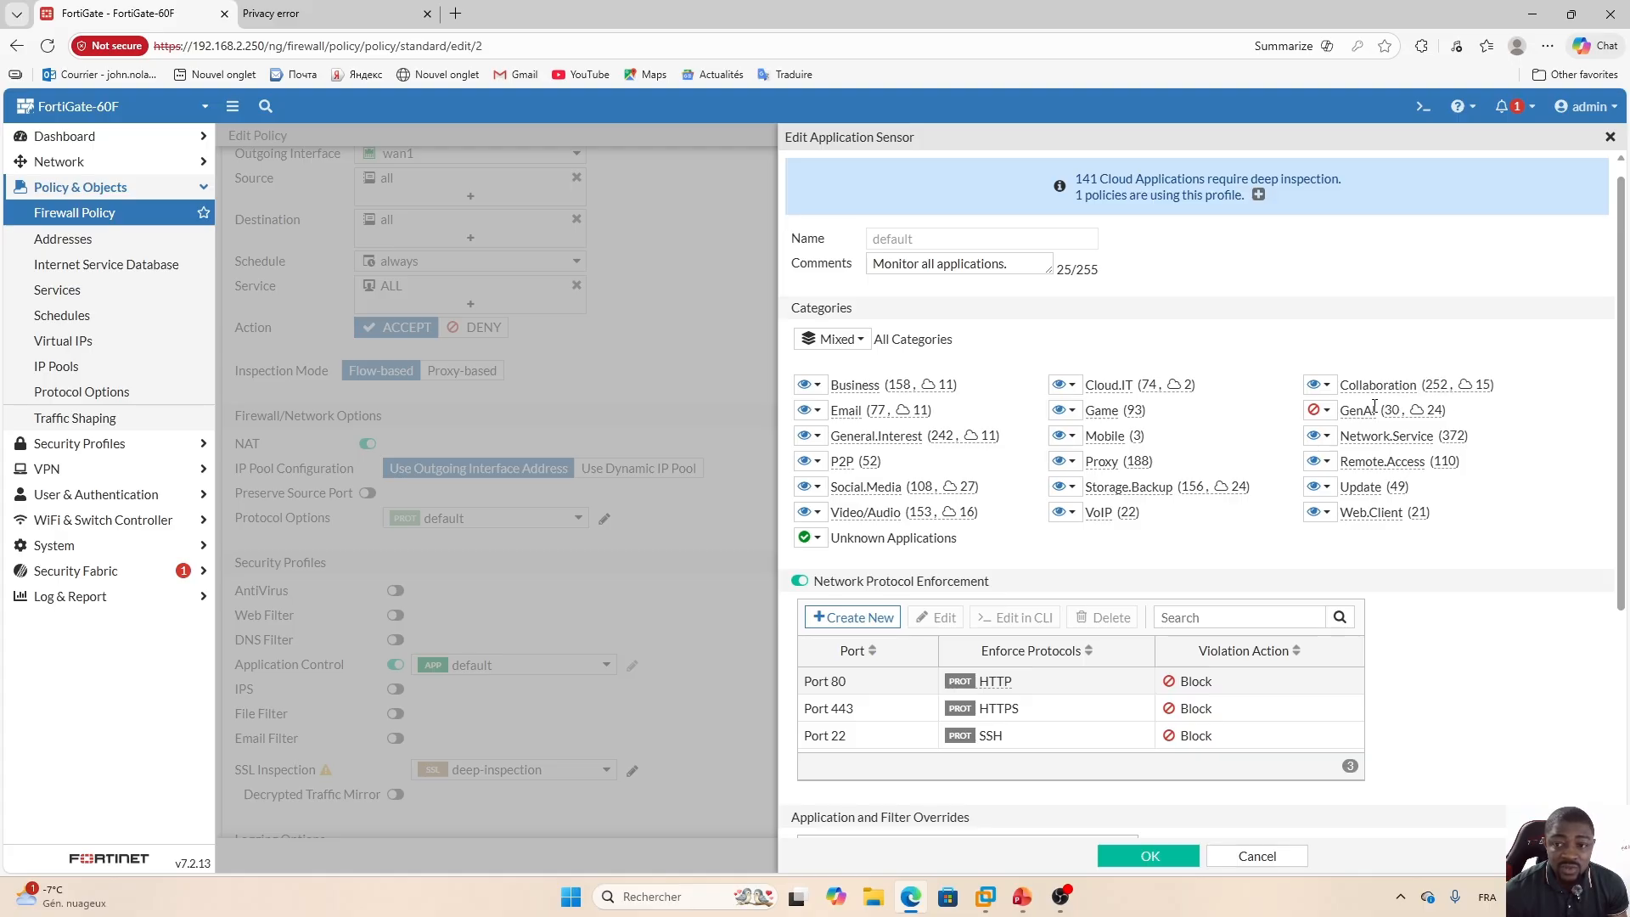
mouse_move(1365, 406)
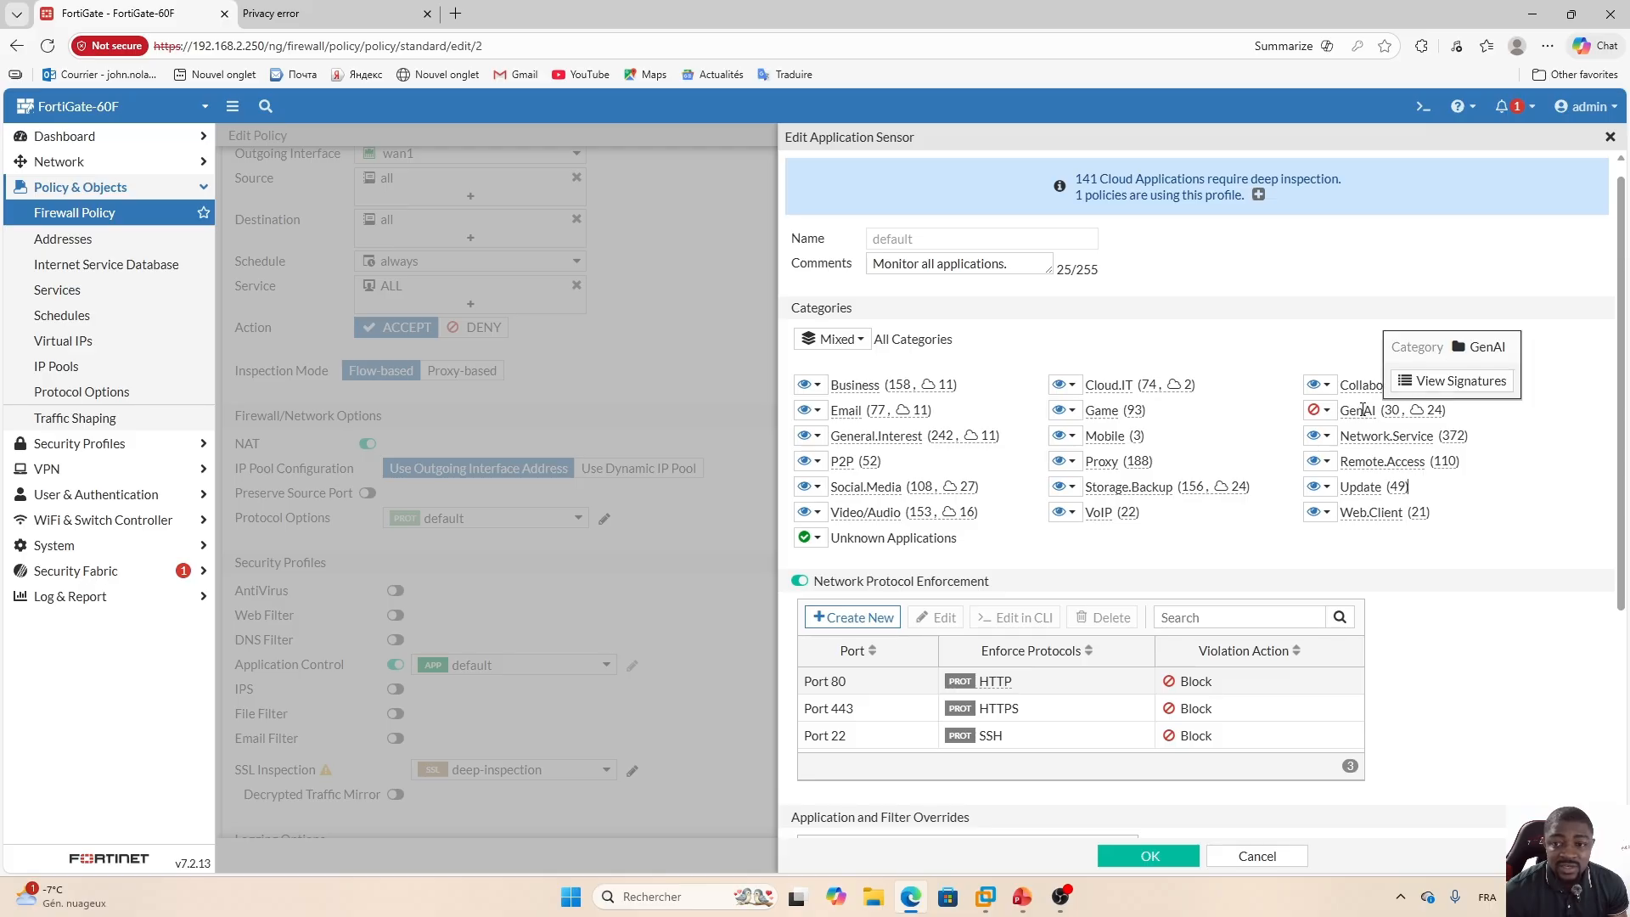
left_click(1459, 384)
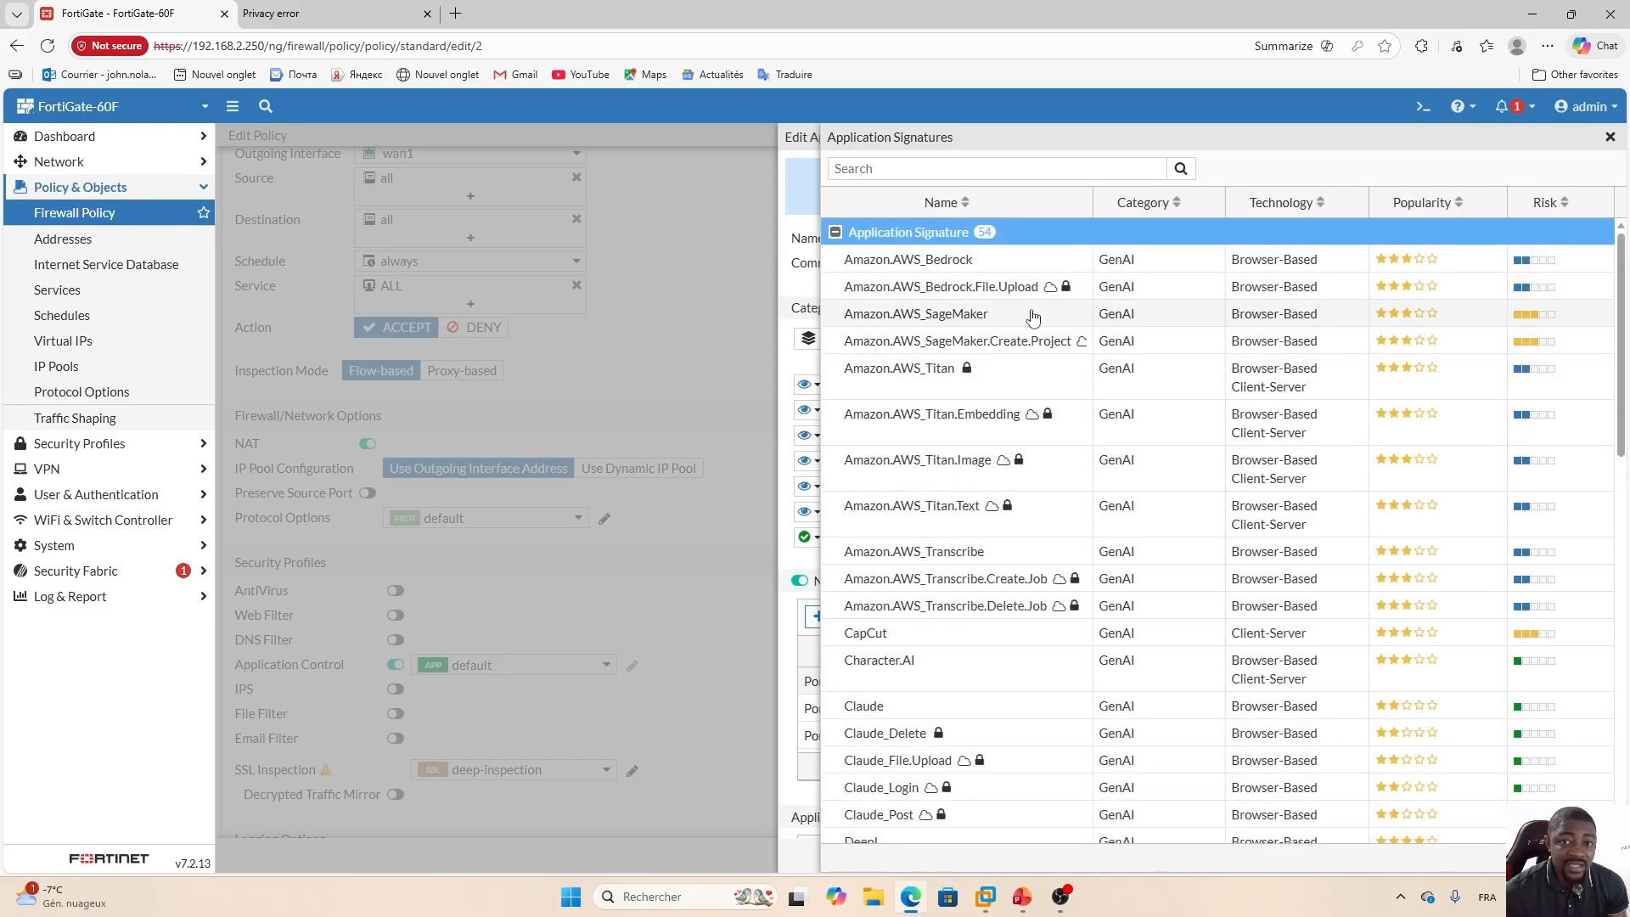
left_click(1043, 169)
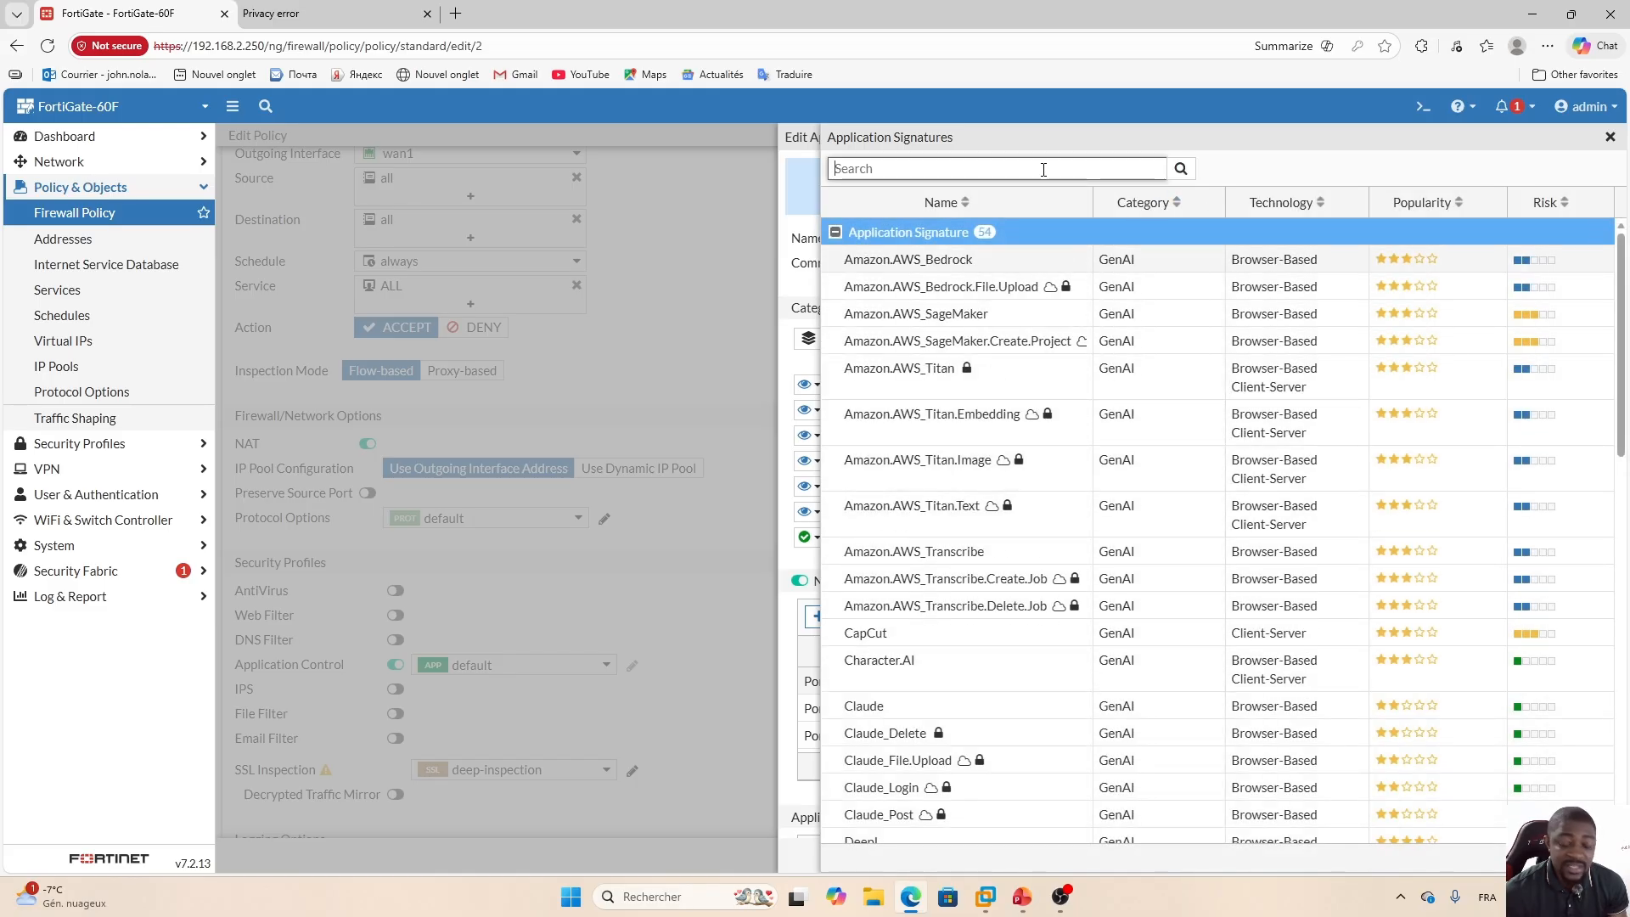
type("chatgp")
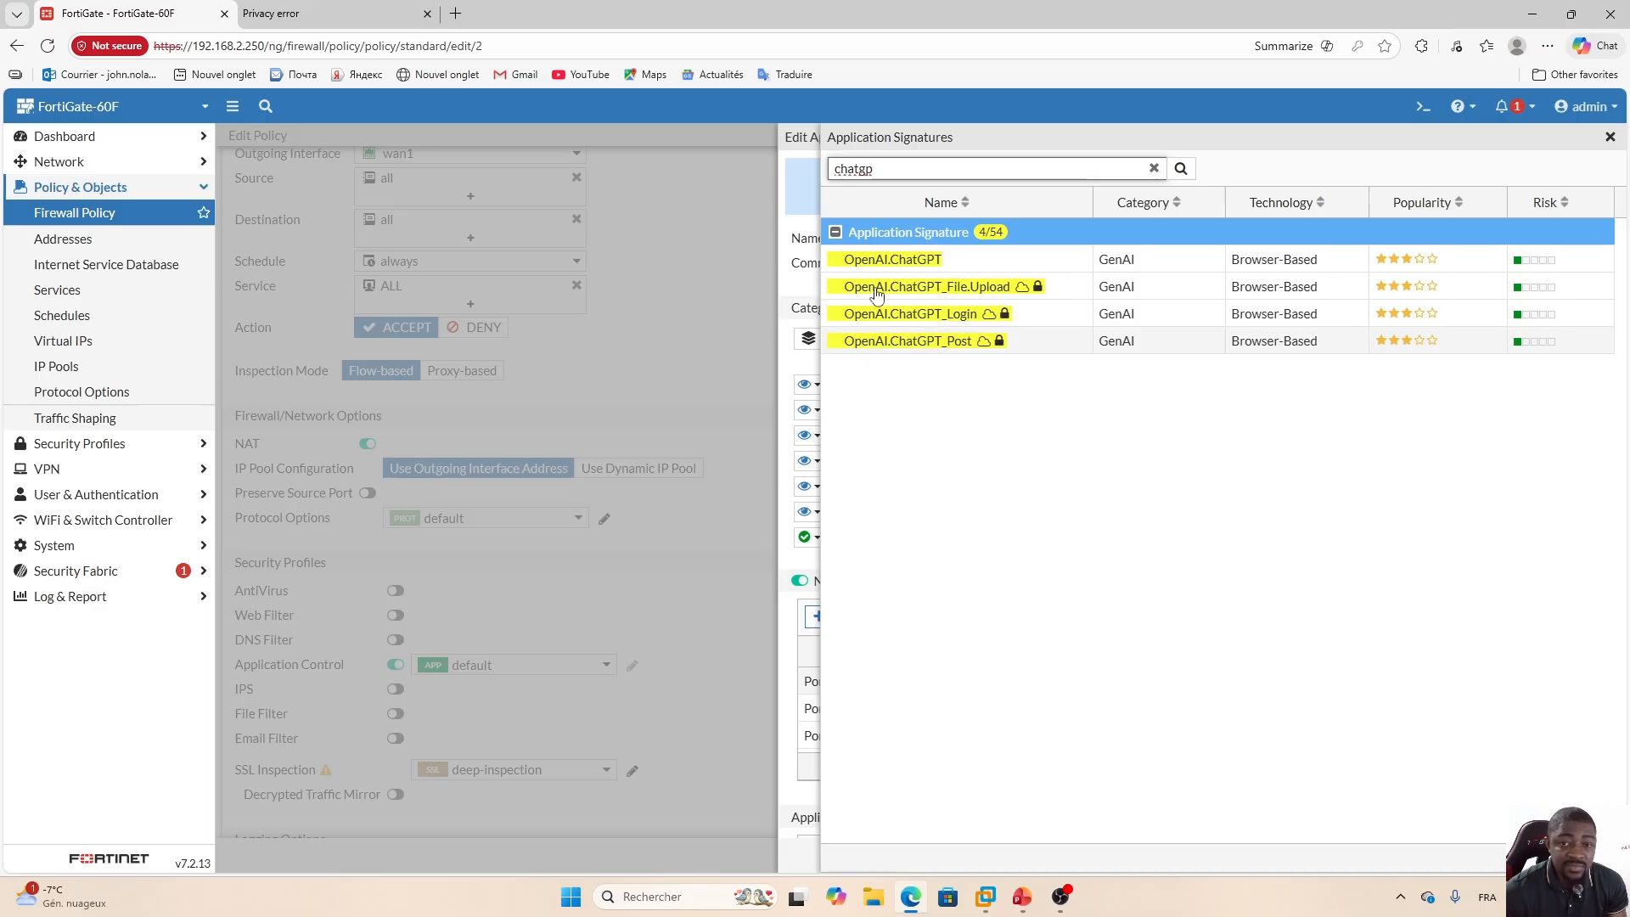
left_click(1609, 136)
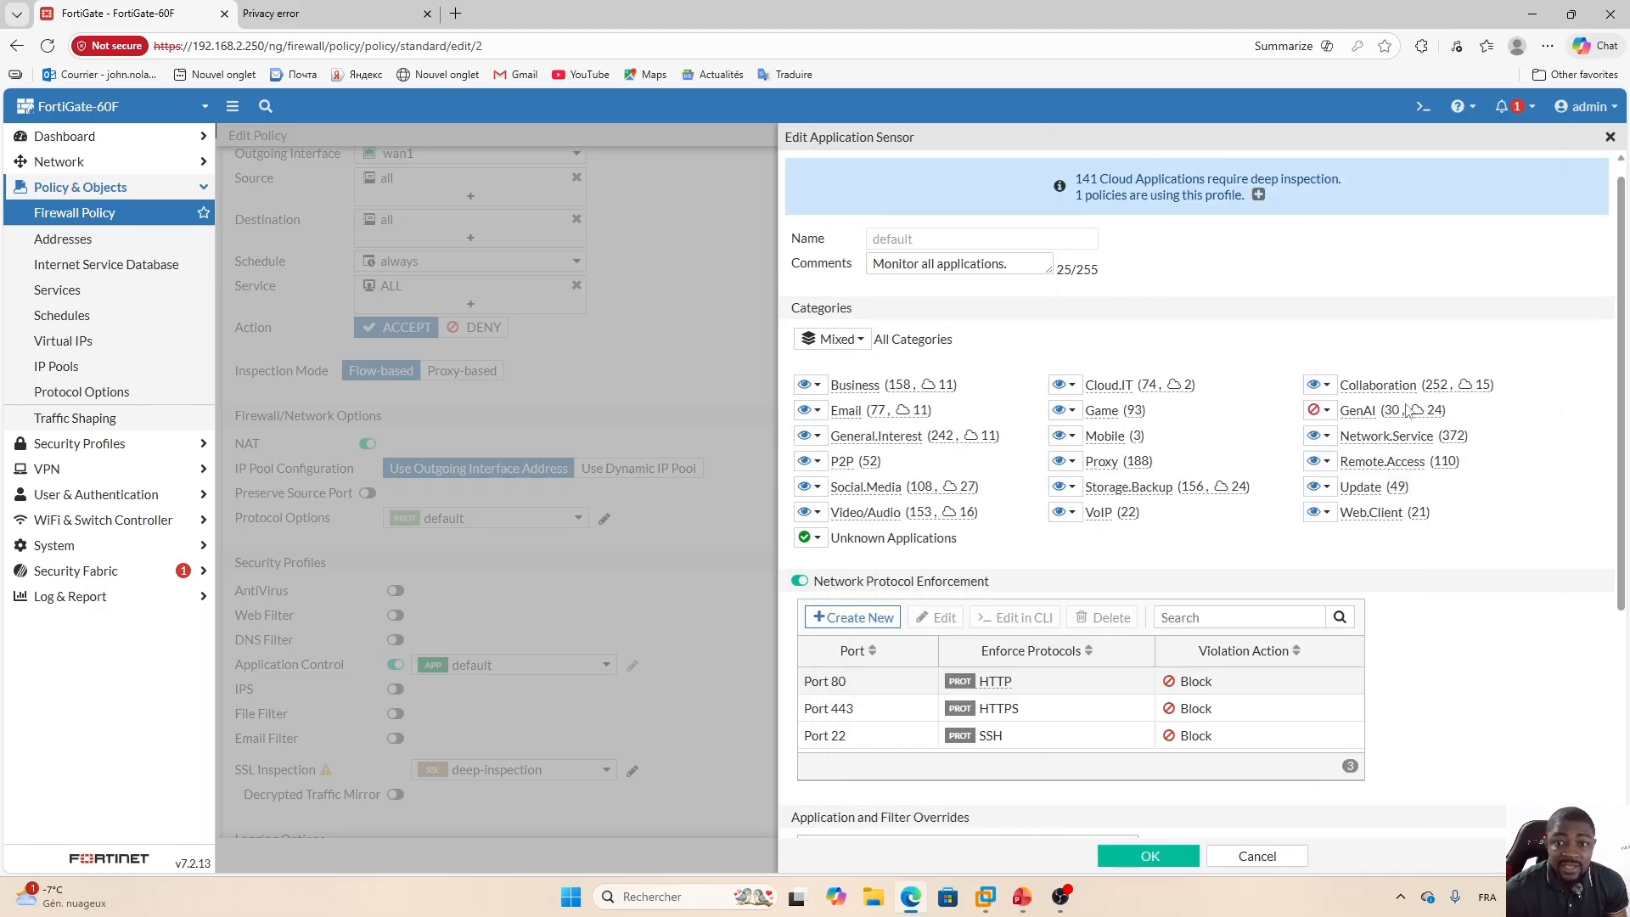
Delete the port 80, 443 and 22 Network Protocol Enforcement entries and turn Network Protocol Enforcement off.
scroll(1268, 495, "down", 2)
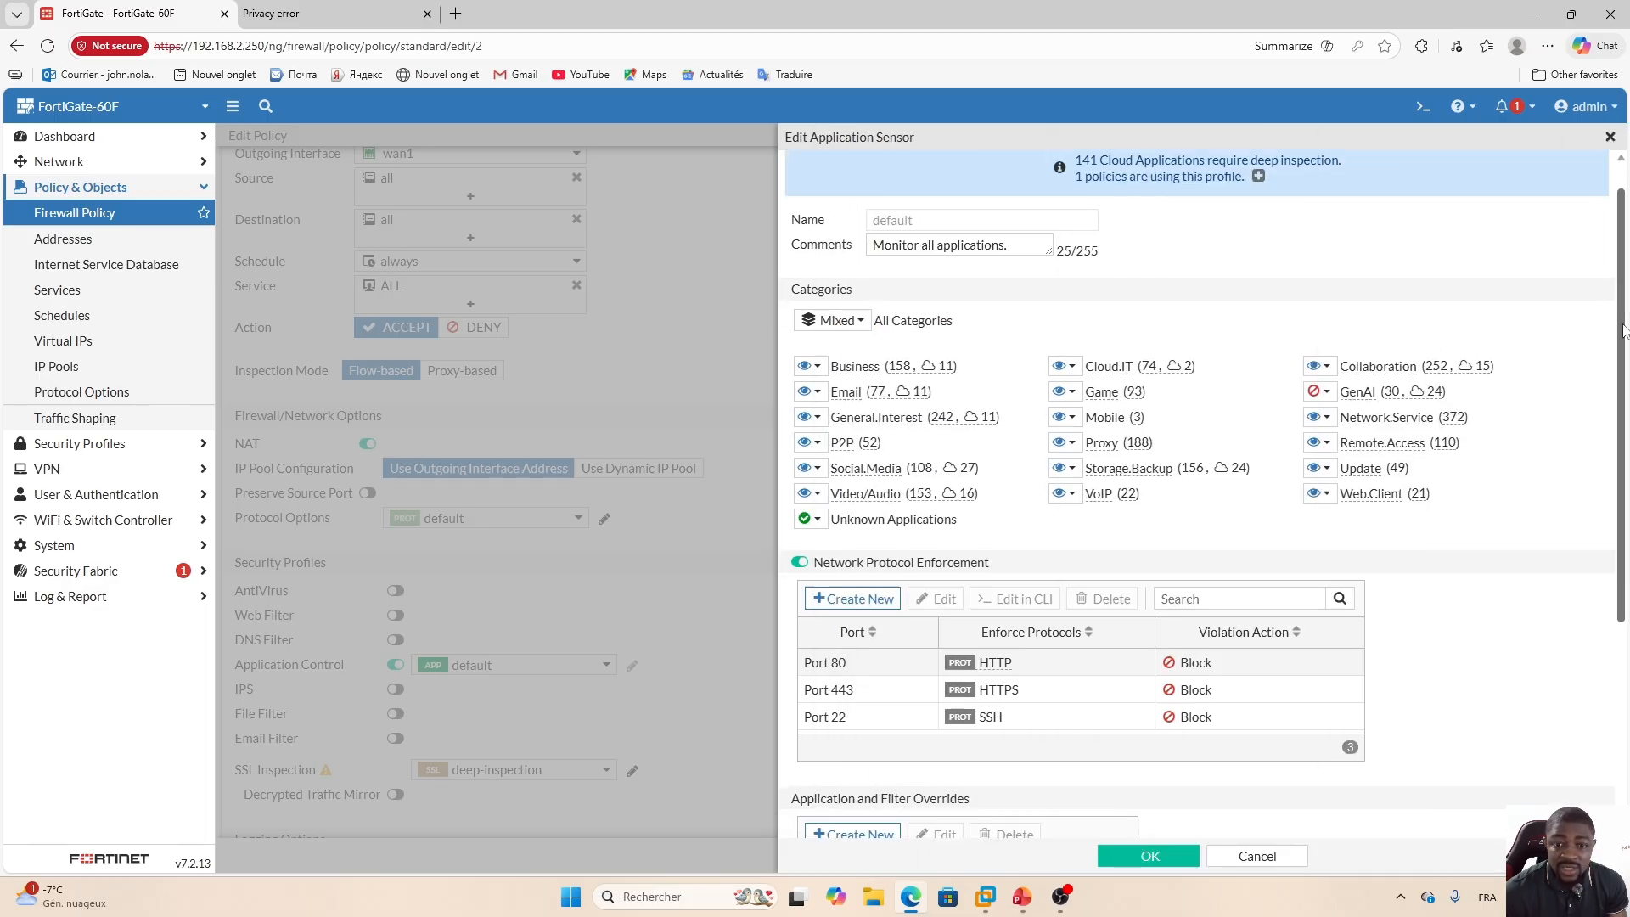
left_click(1094, 526)
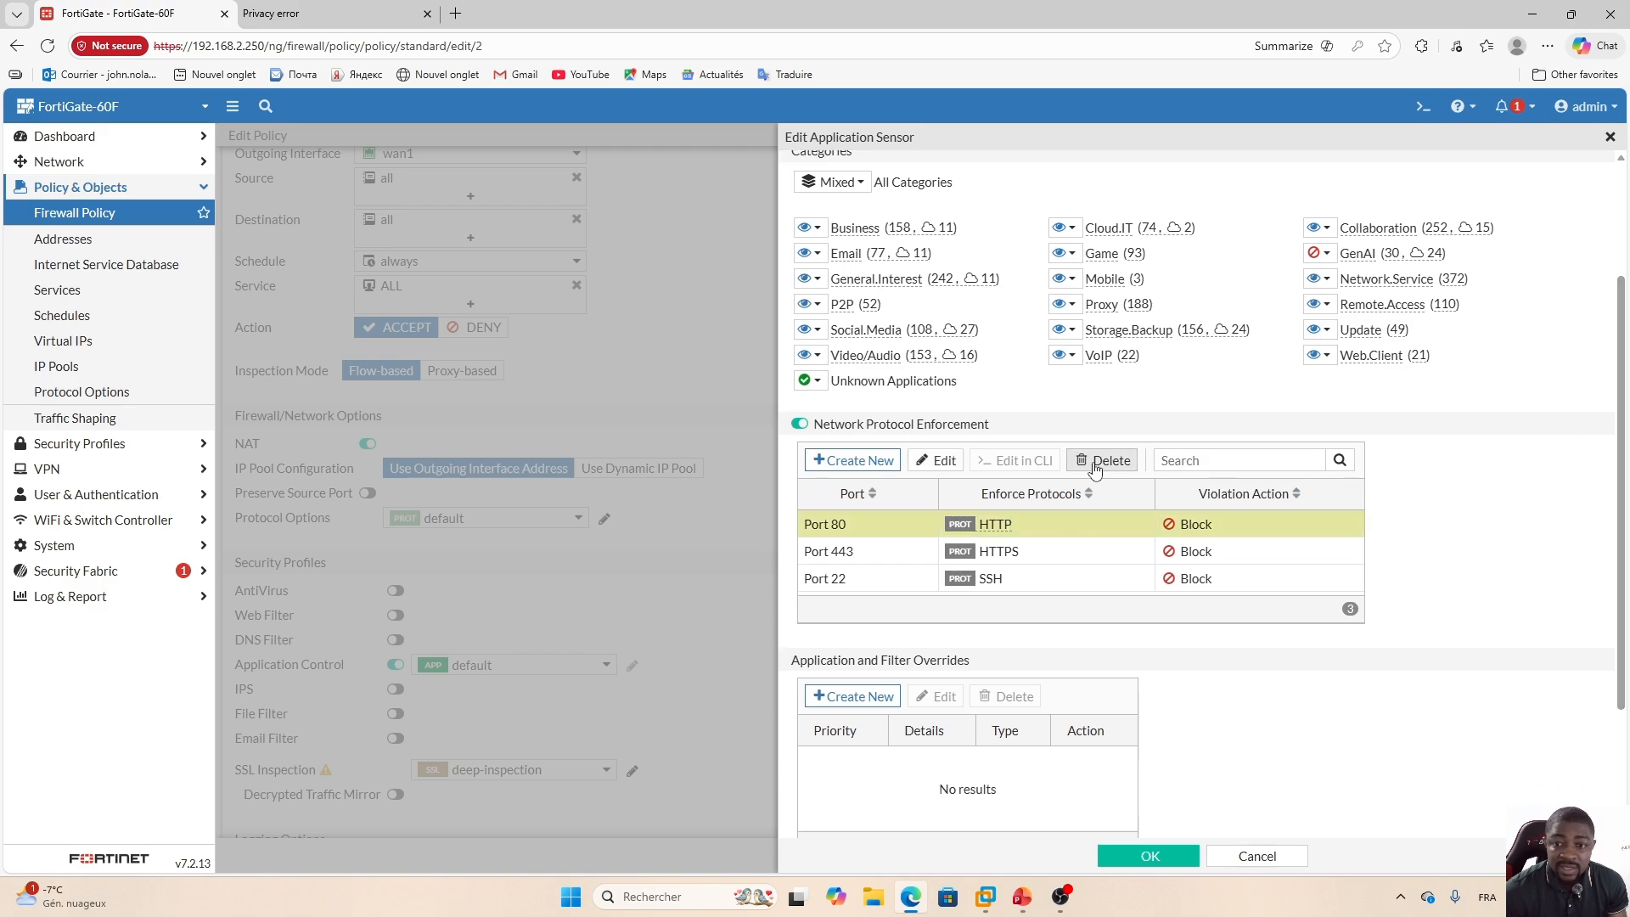
left_click(1101, 461)
left_click(1085, 526)
left_click(1101, 460)
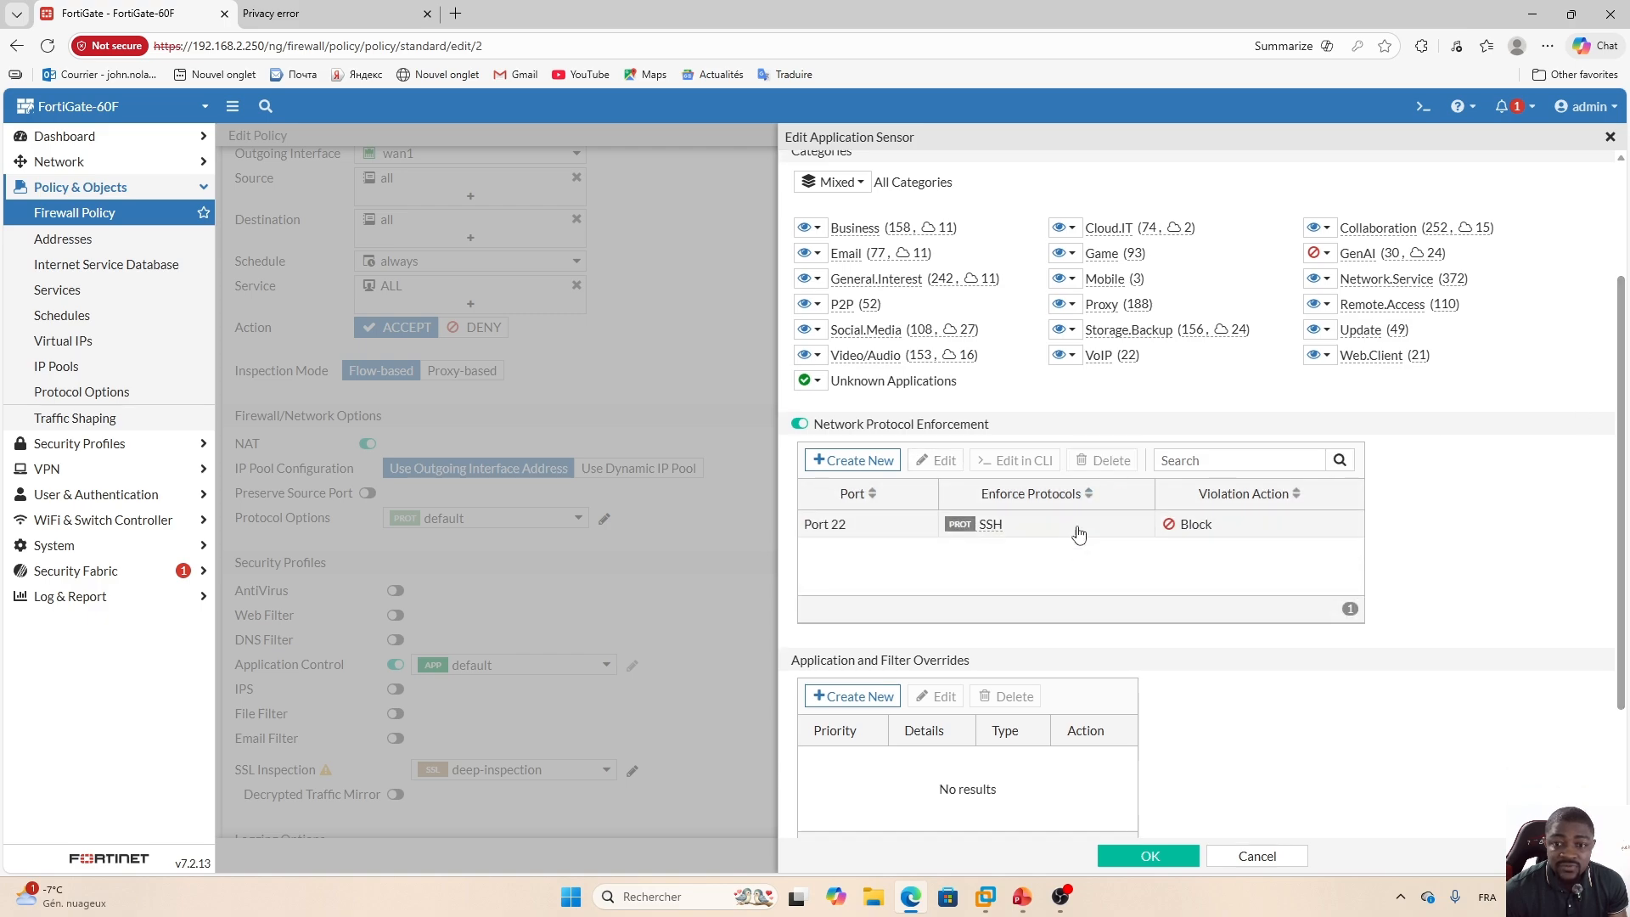
left_click(1078, 528)
left_click(1102, 460)
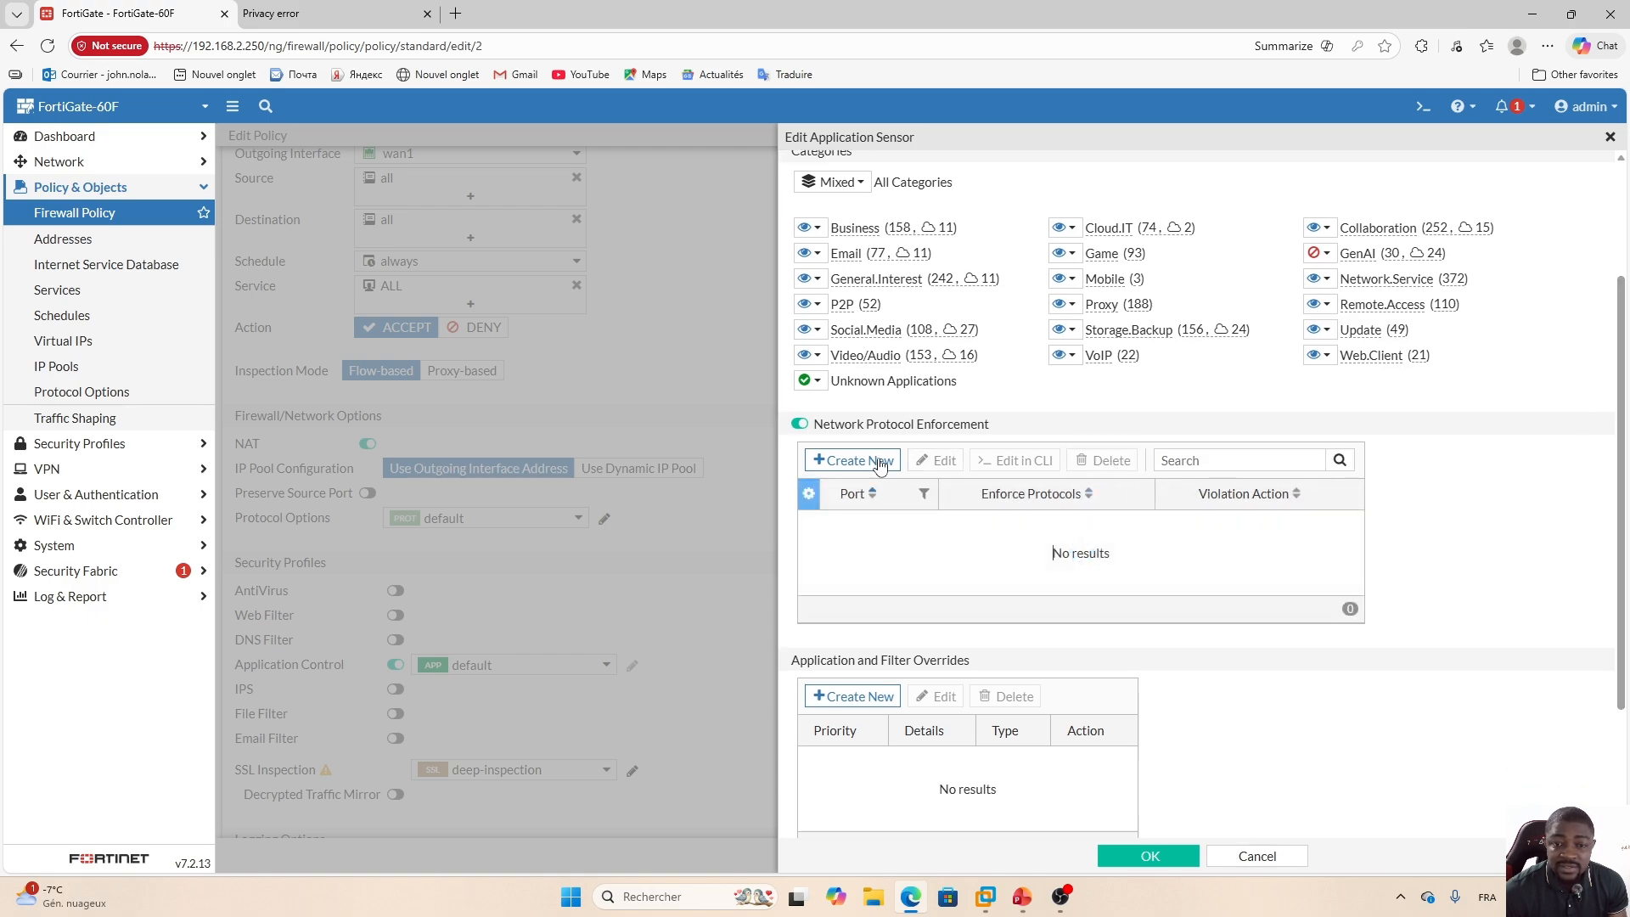
left_click(808, 428)
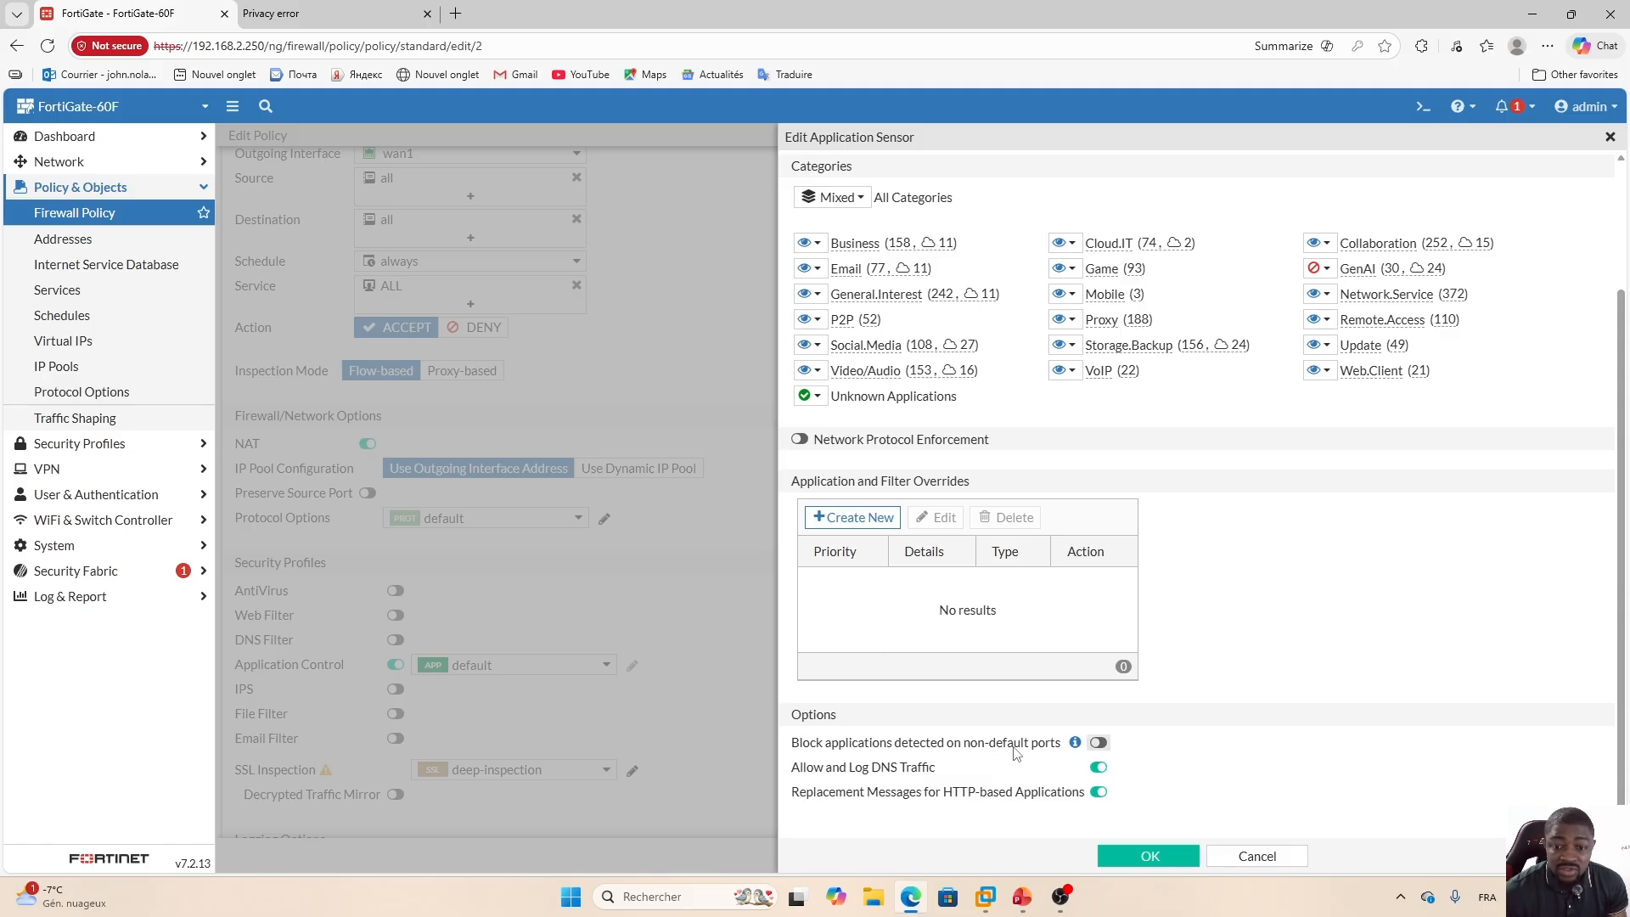
Enable blocking applications detected on non-default ports, then save the sensor and the policy, accepting the SSL inspection warning.
left_click(1099, 744)
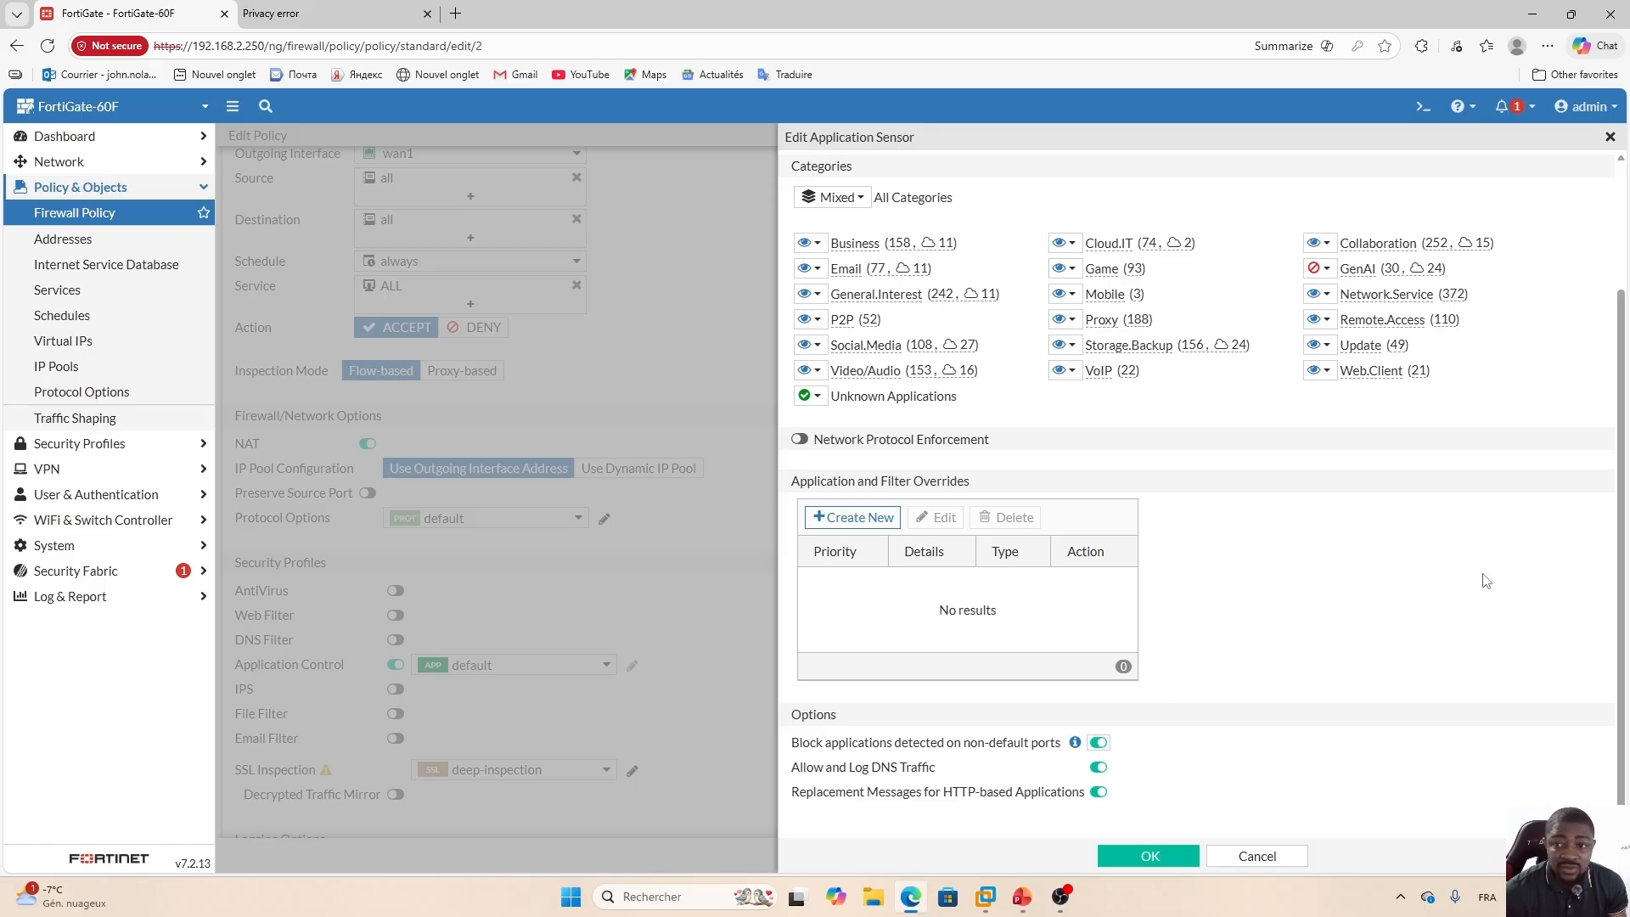
scroll(1619, 491, "up", 3)
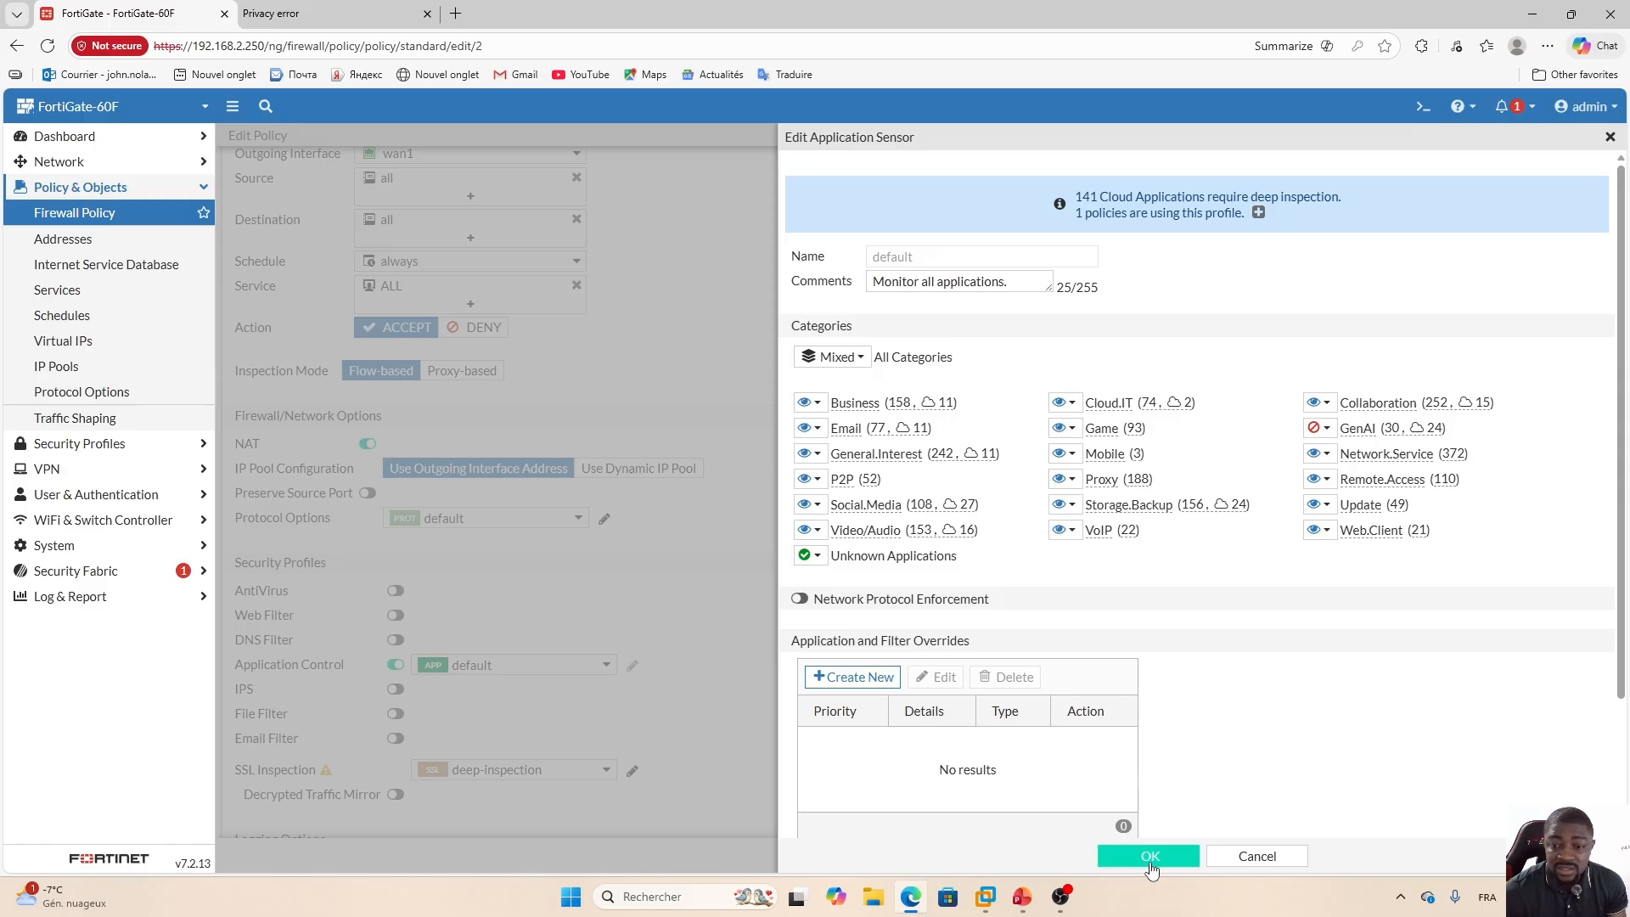
left_click(1151, 858)
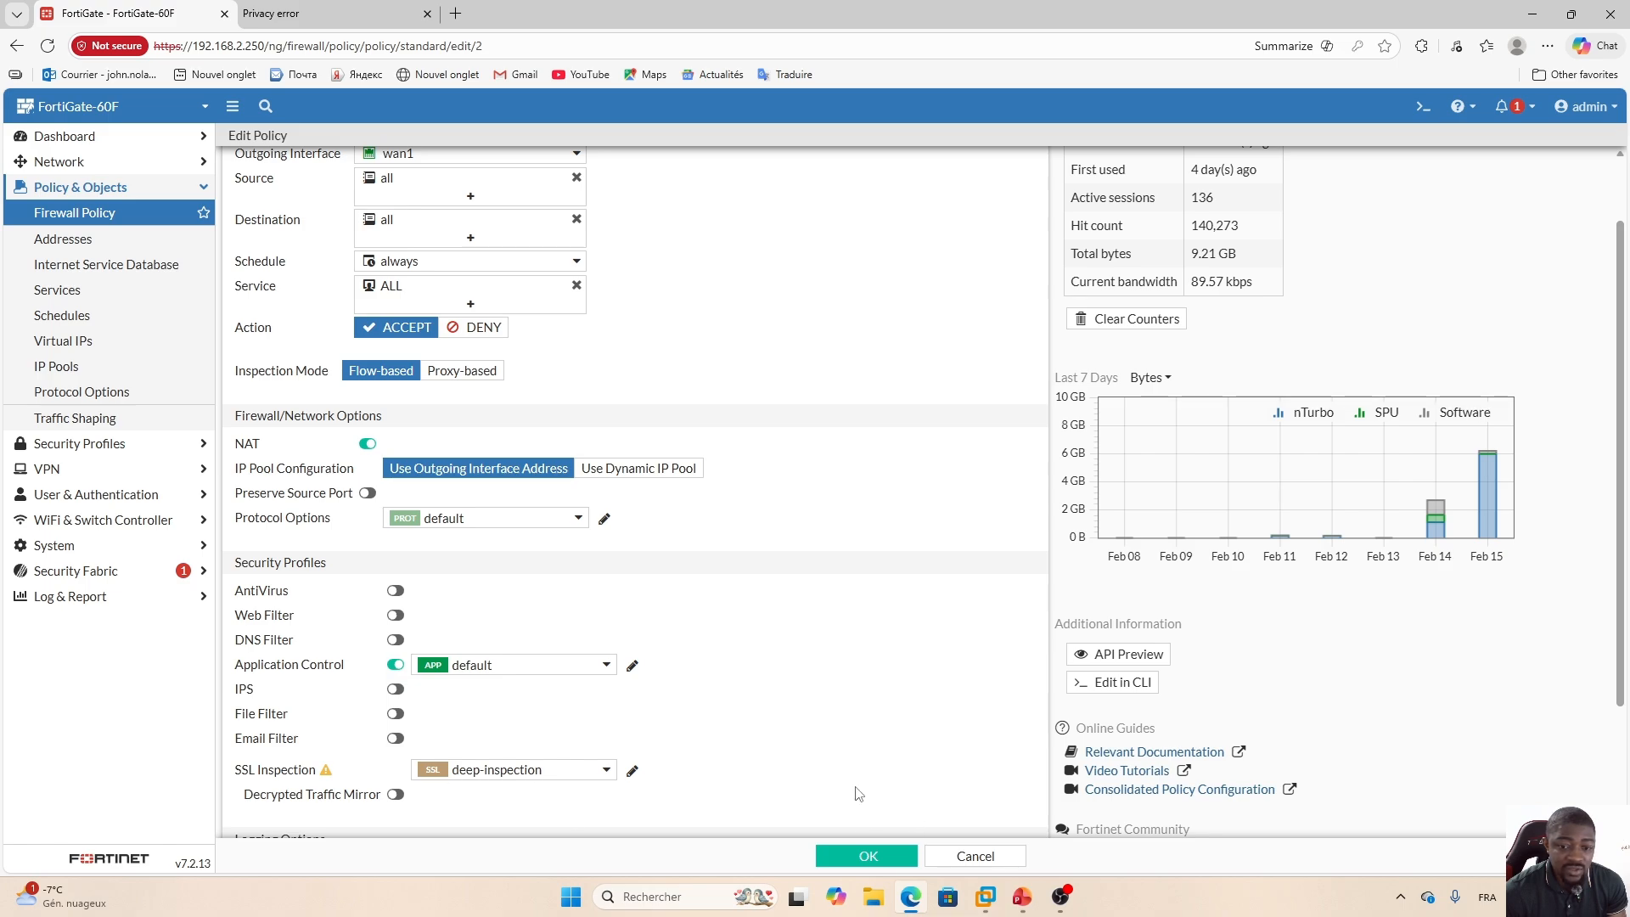
left_click(866, 858)
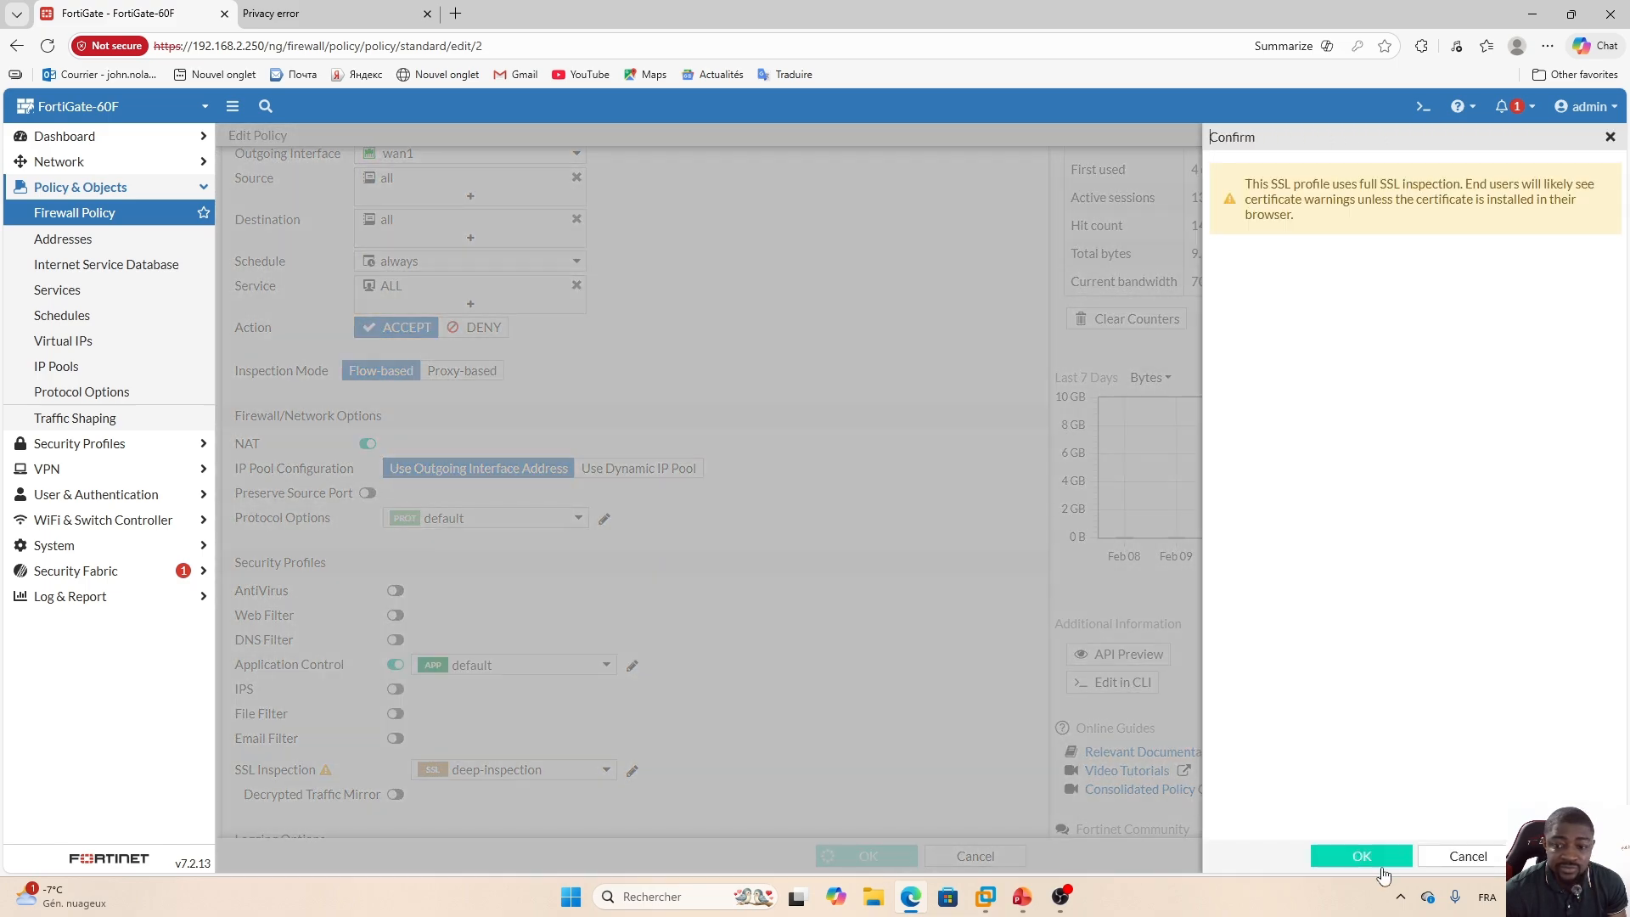
left_click(1377, 857)
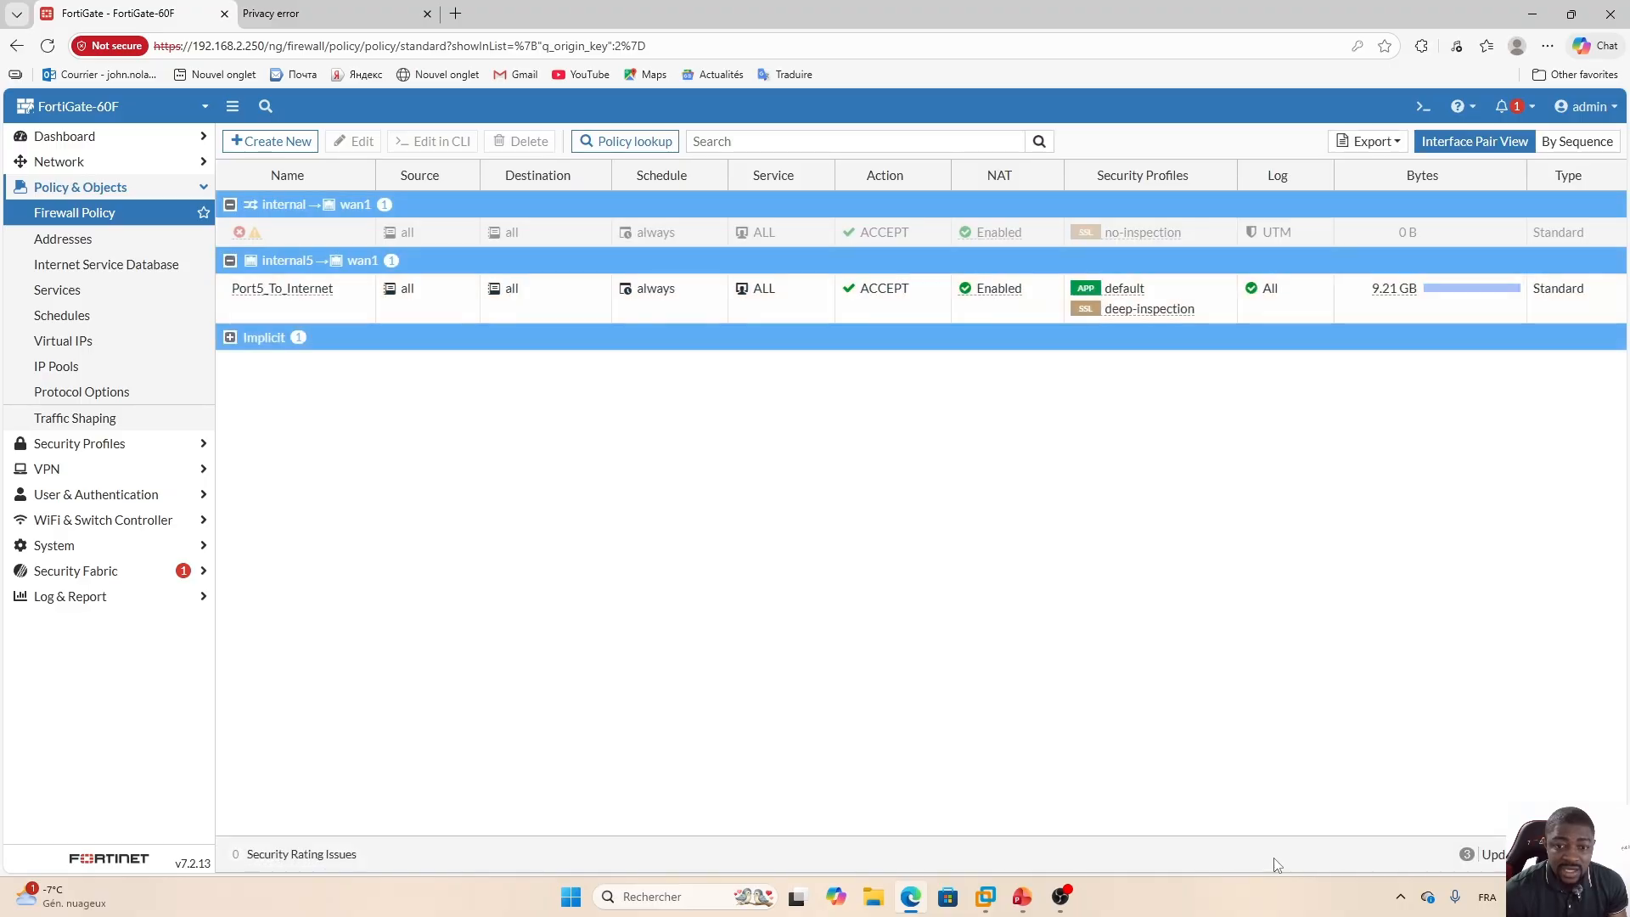
Switch to the Windows 10 VM, open Chrome, search for openai and open the ChatGPT result.
left_click(985, 896)
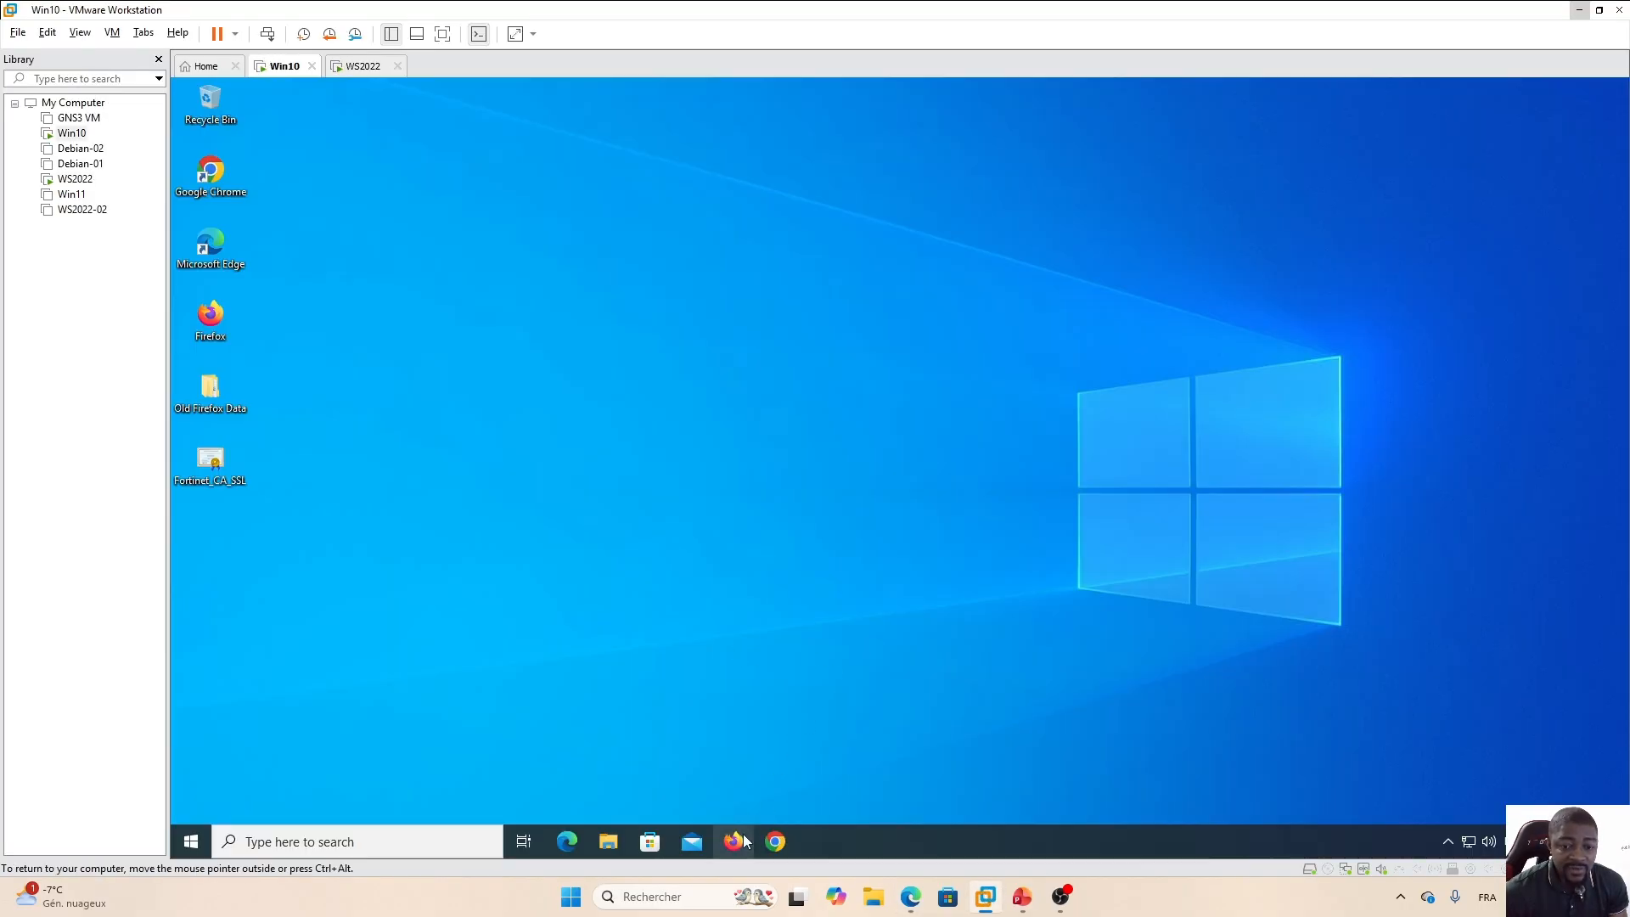
left_click(738, 840)
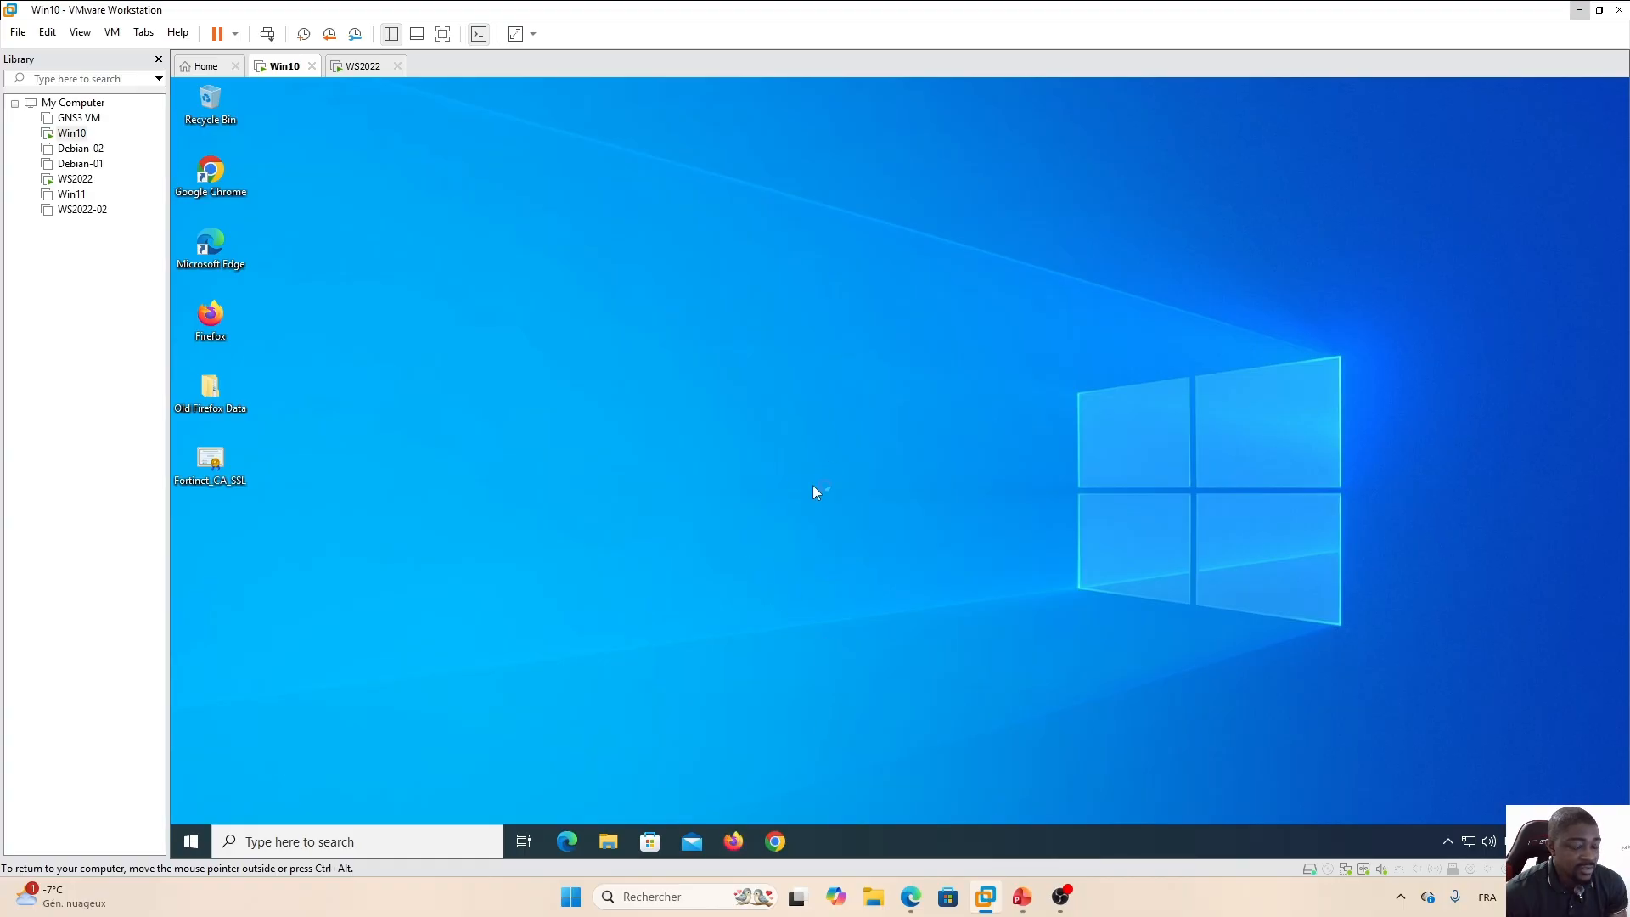
left_click(776, 841)
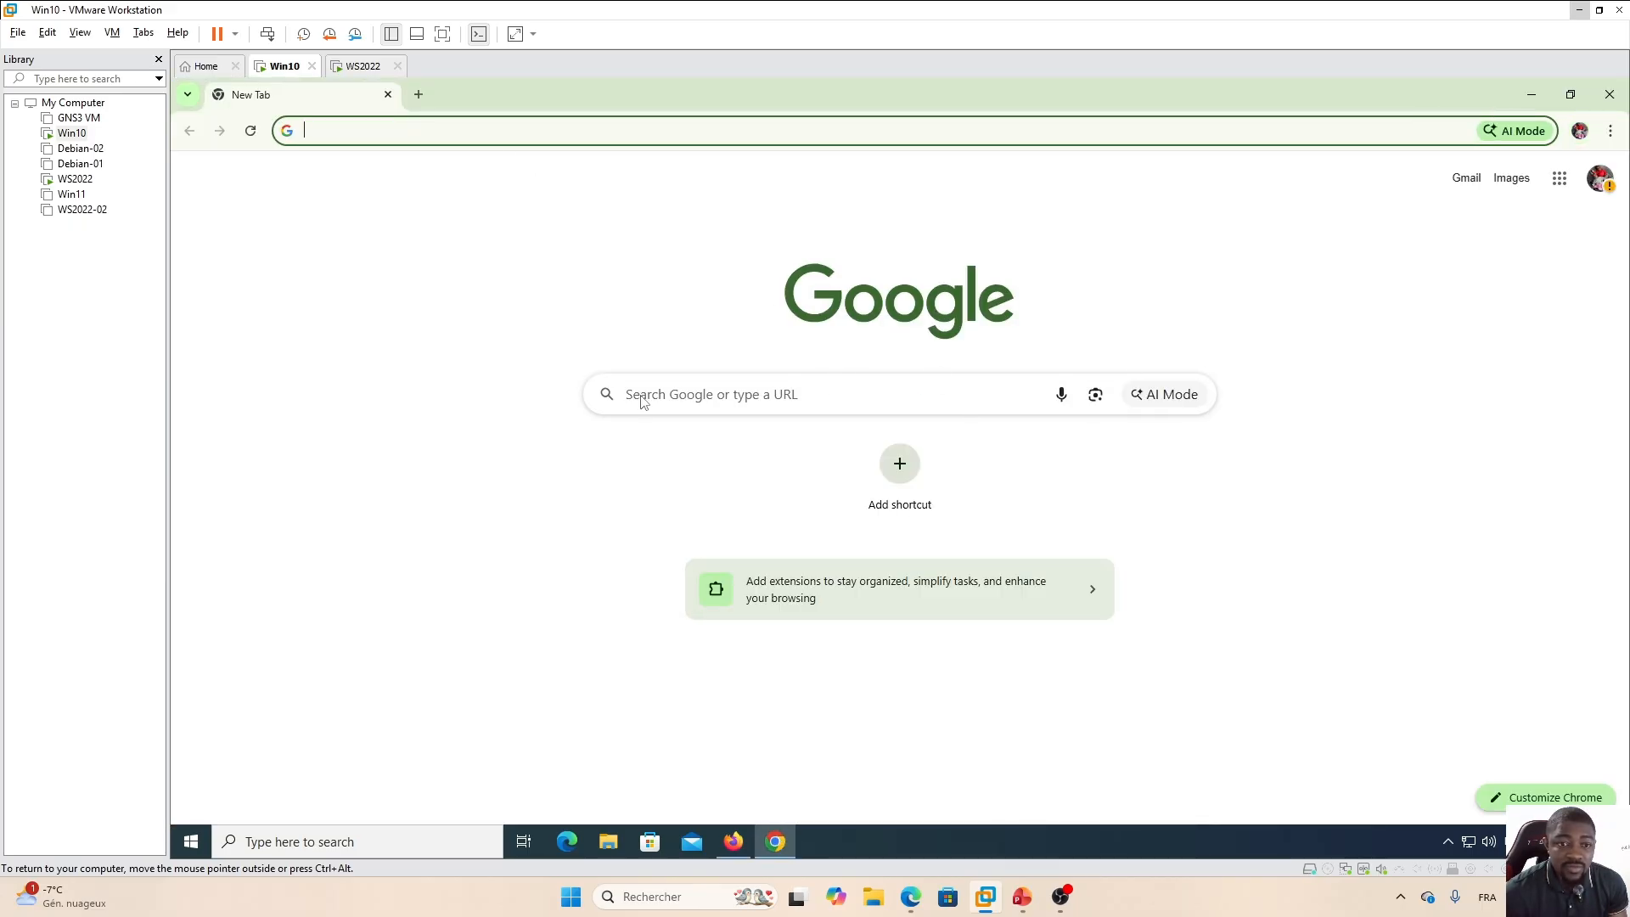
left_click(790, 394)
left_click(680, 131)
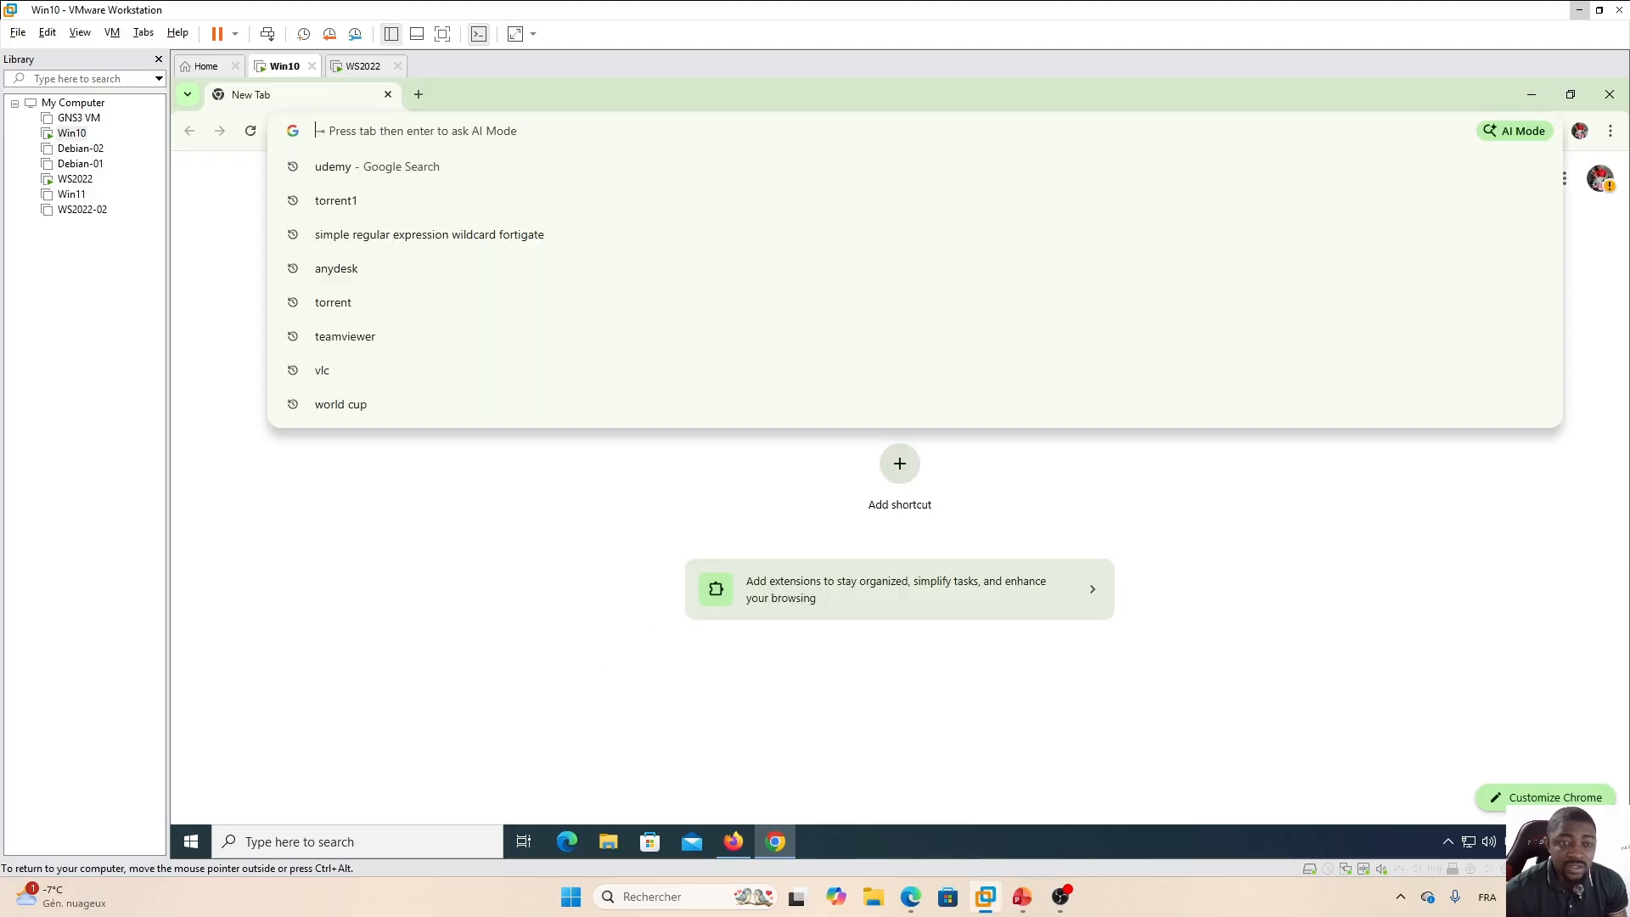
type("openai")
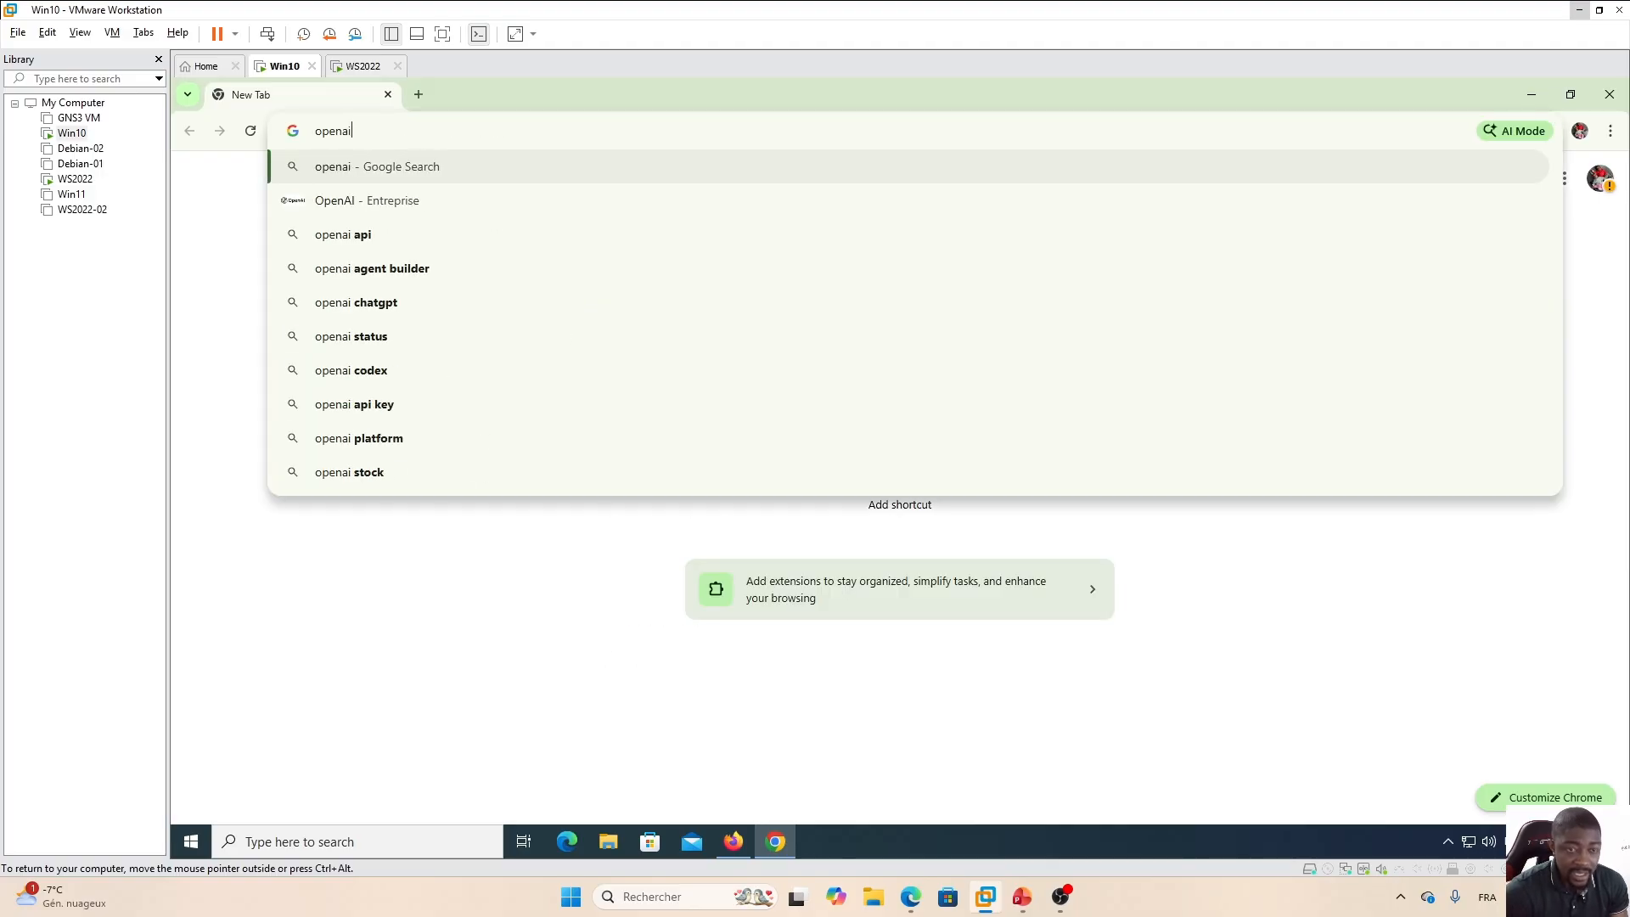
key("Return")
left_click(445, 407)
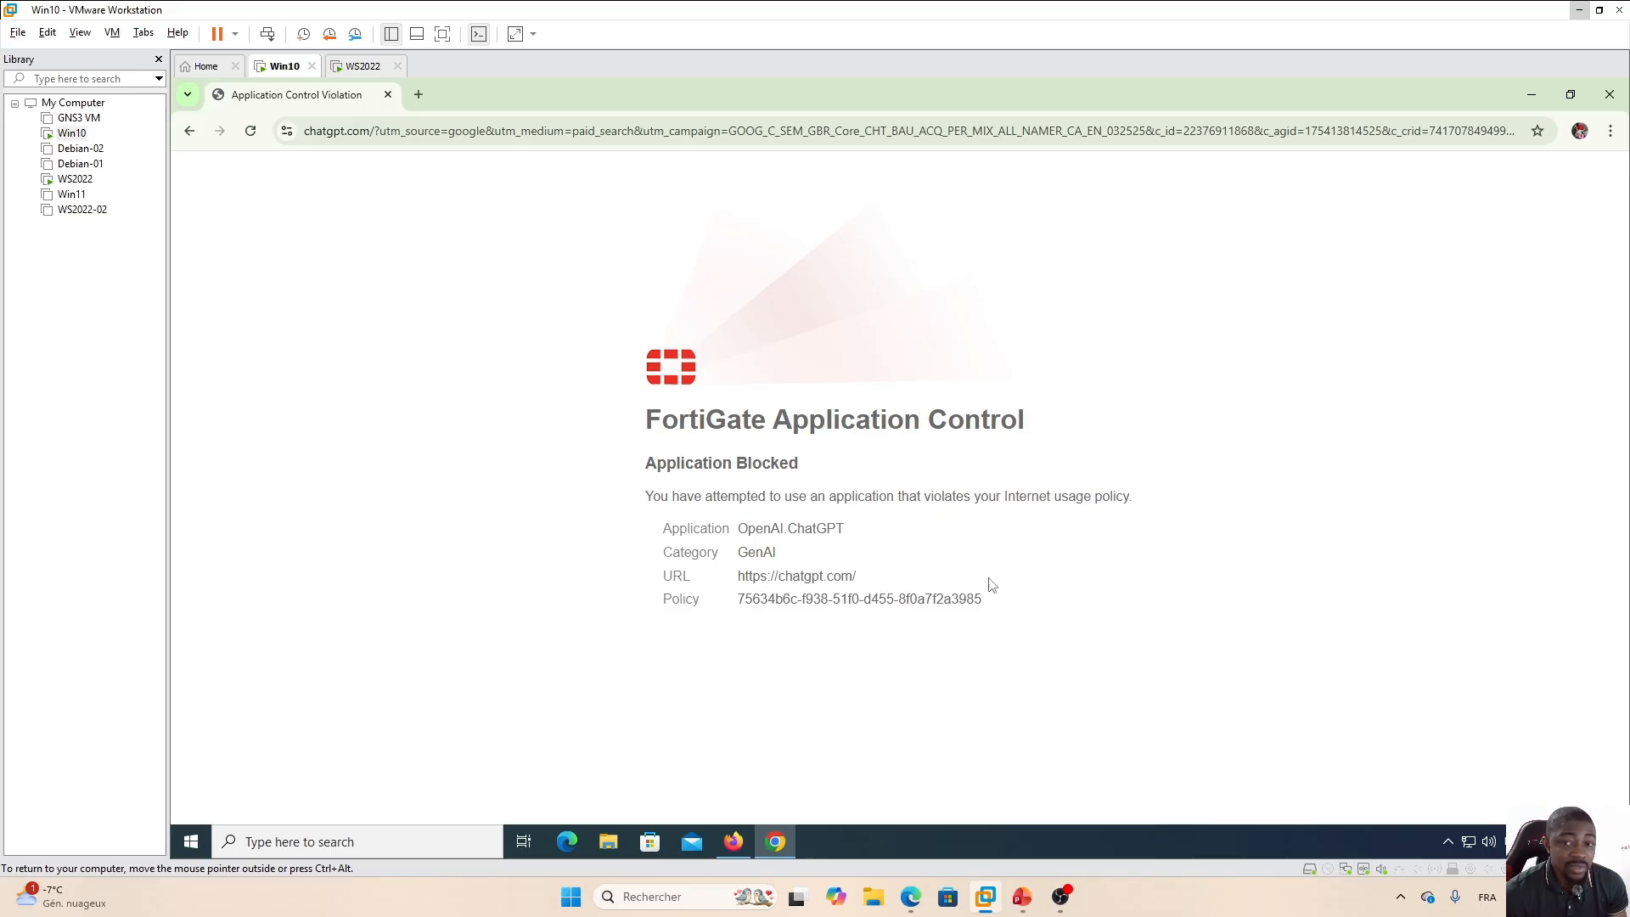
Back in FortiGate, reopen the internet policy's default application sensor and review the GenAI category action.
left_click(911, 896)
double_click(556, 306)
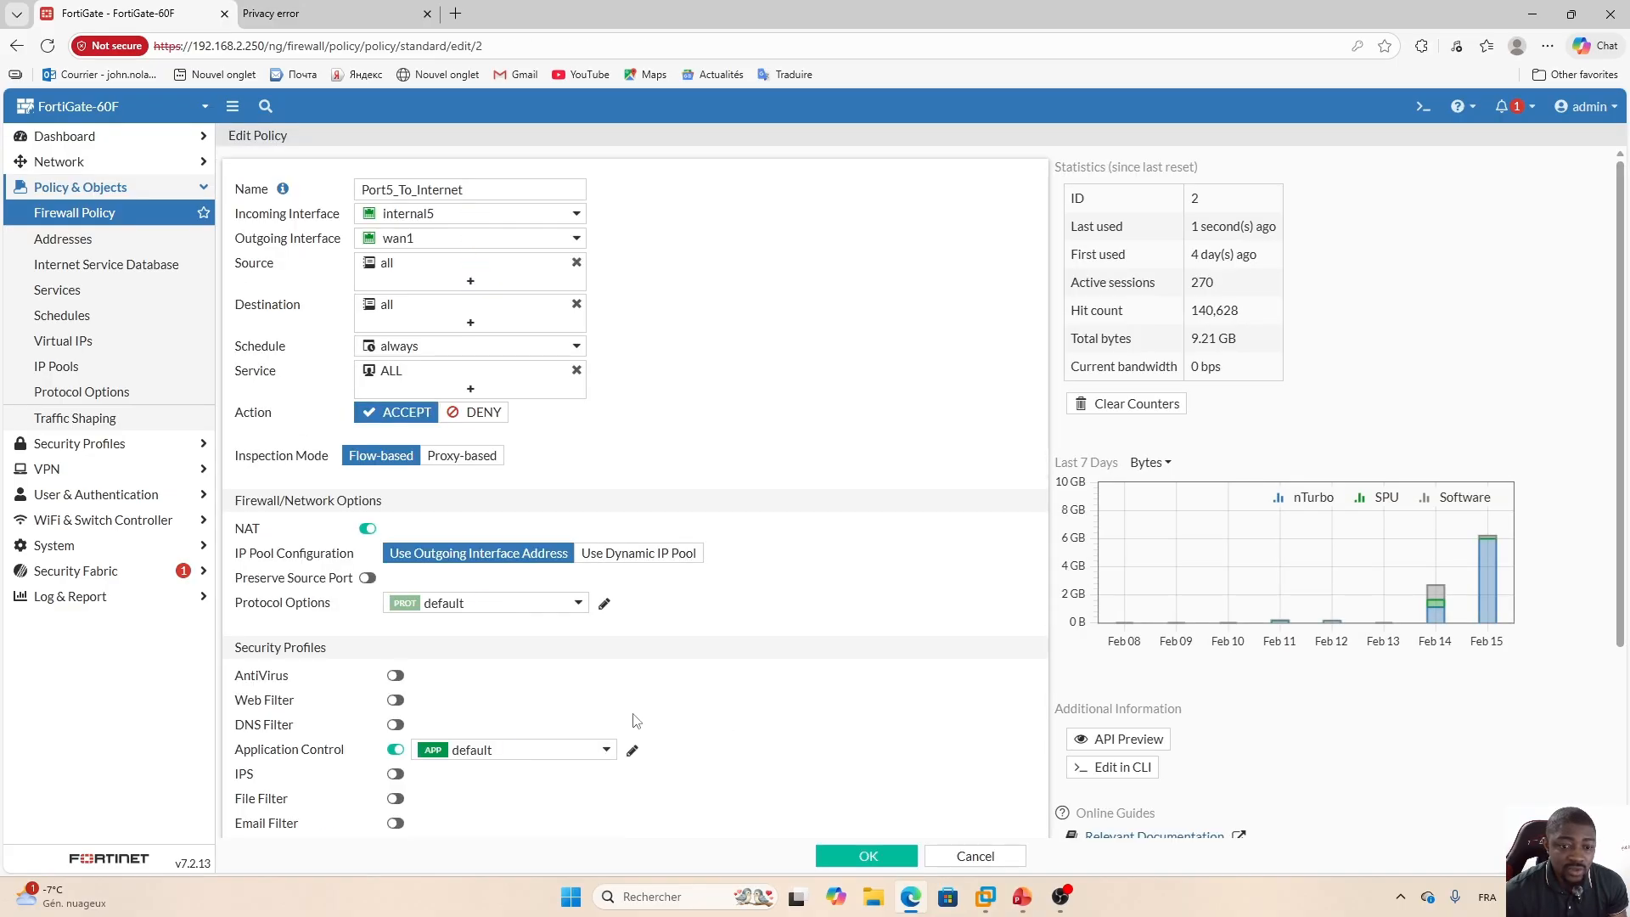
left_click(632, 752)
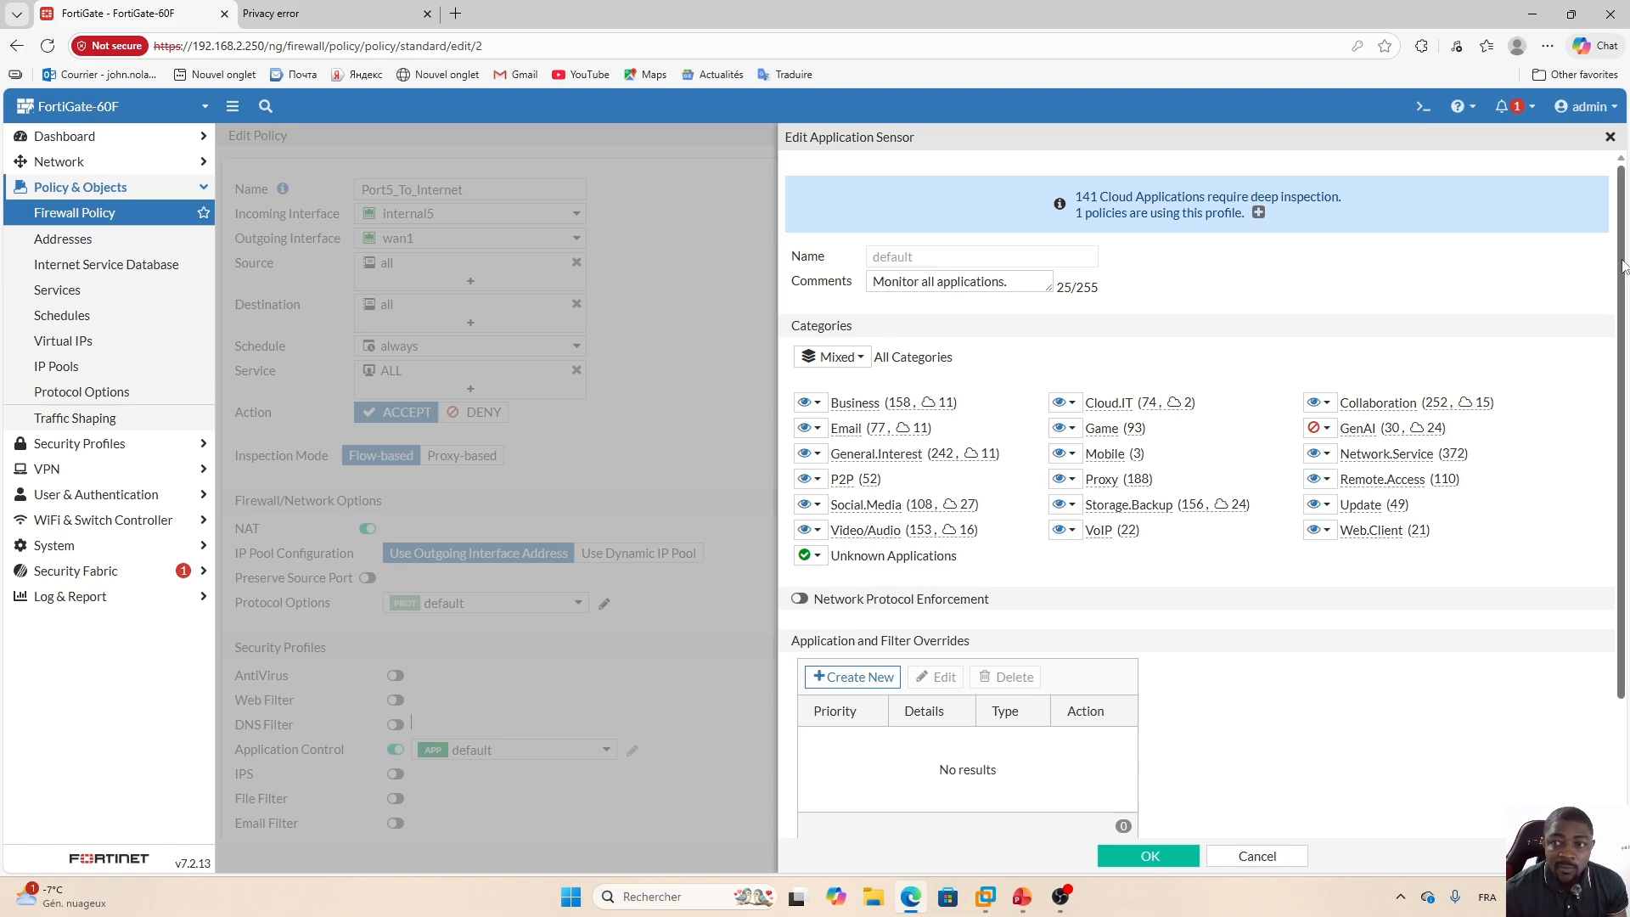
scroll(1623, 265, "down", 2)
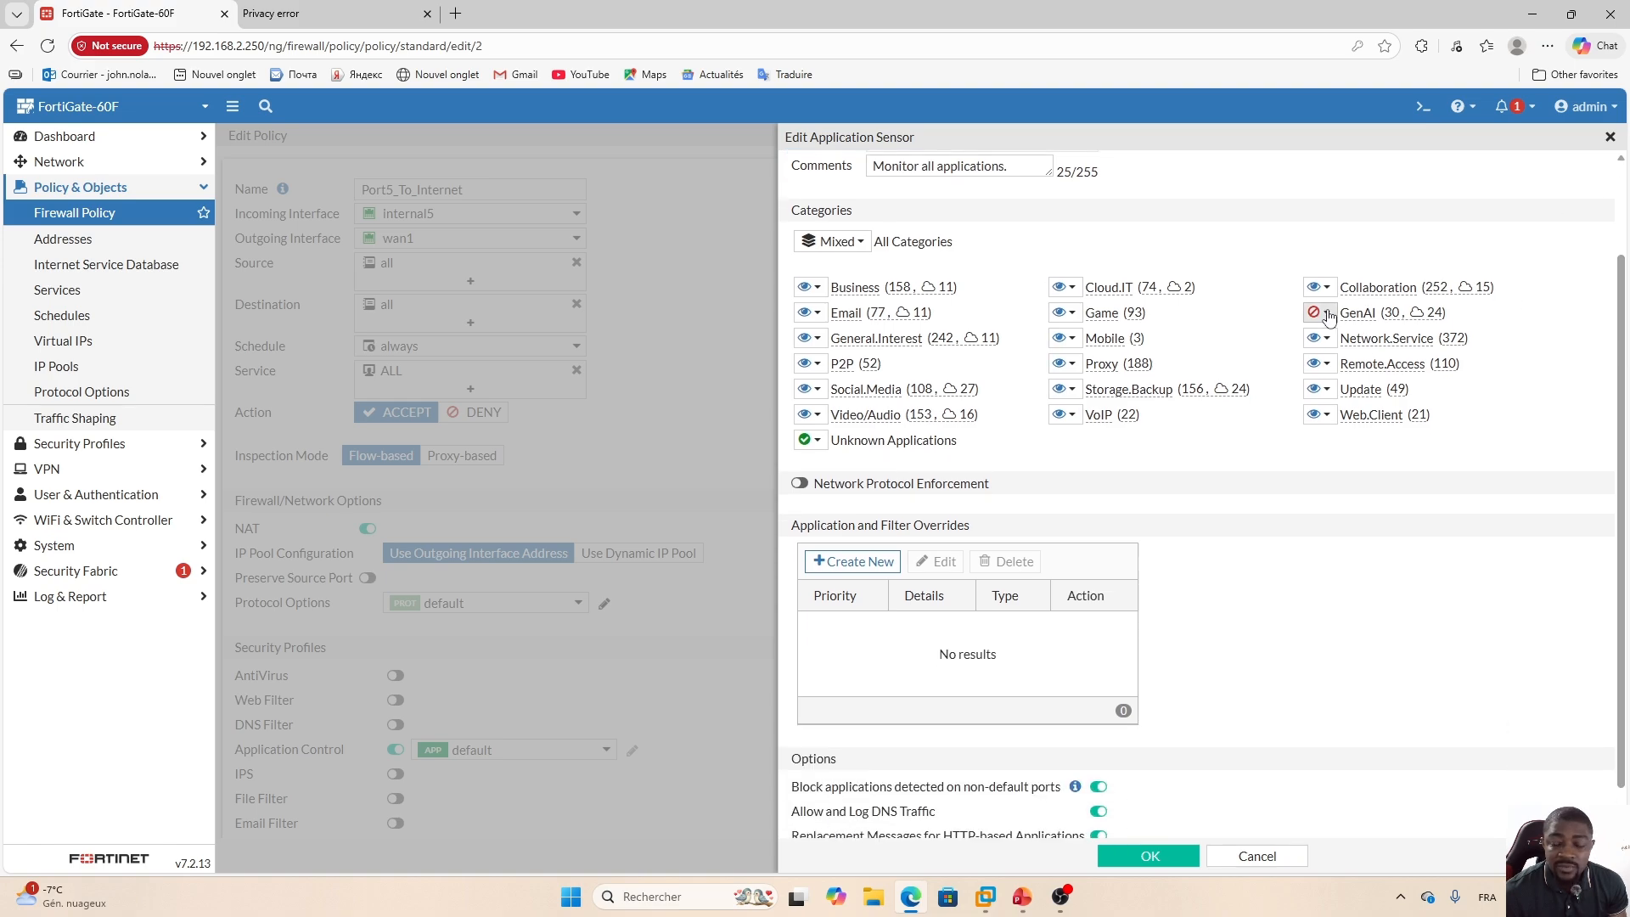
left_click(1328, 314)
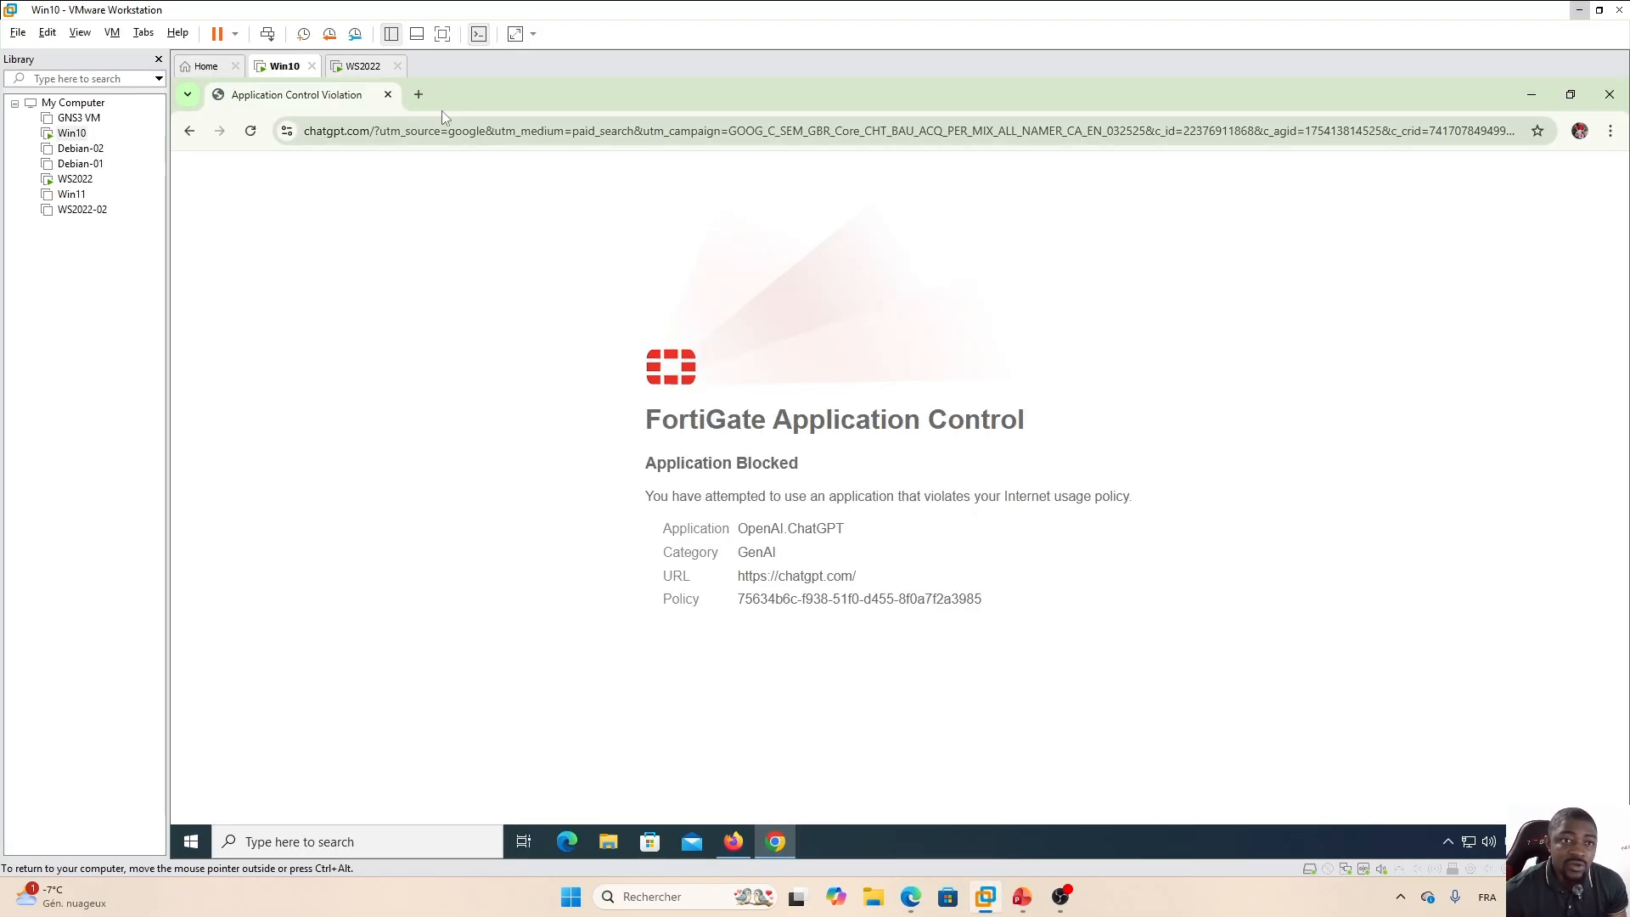
In the VM's Chrome, open a new tab and search Google for claude ai.
left_click(419, 95)
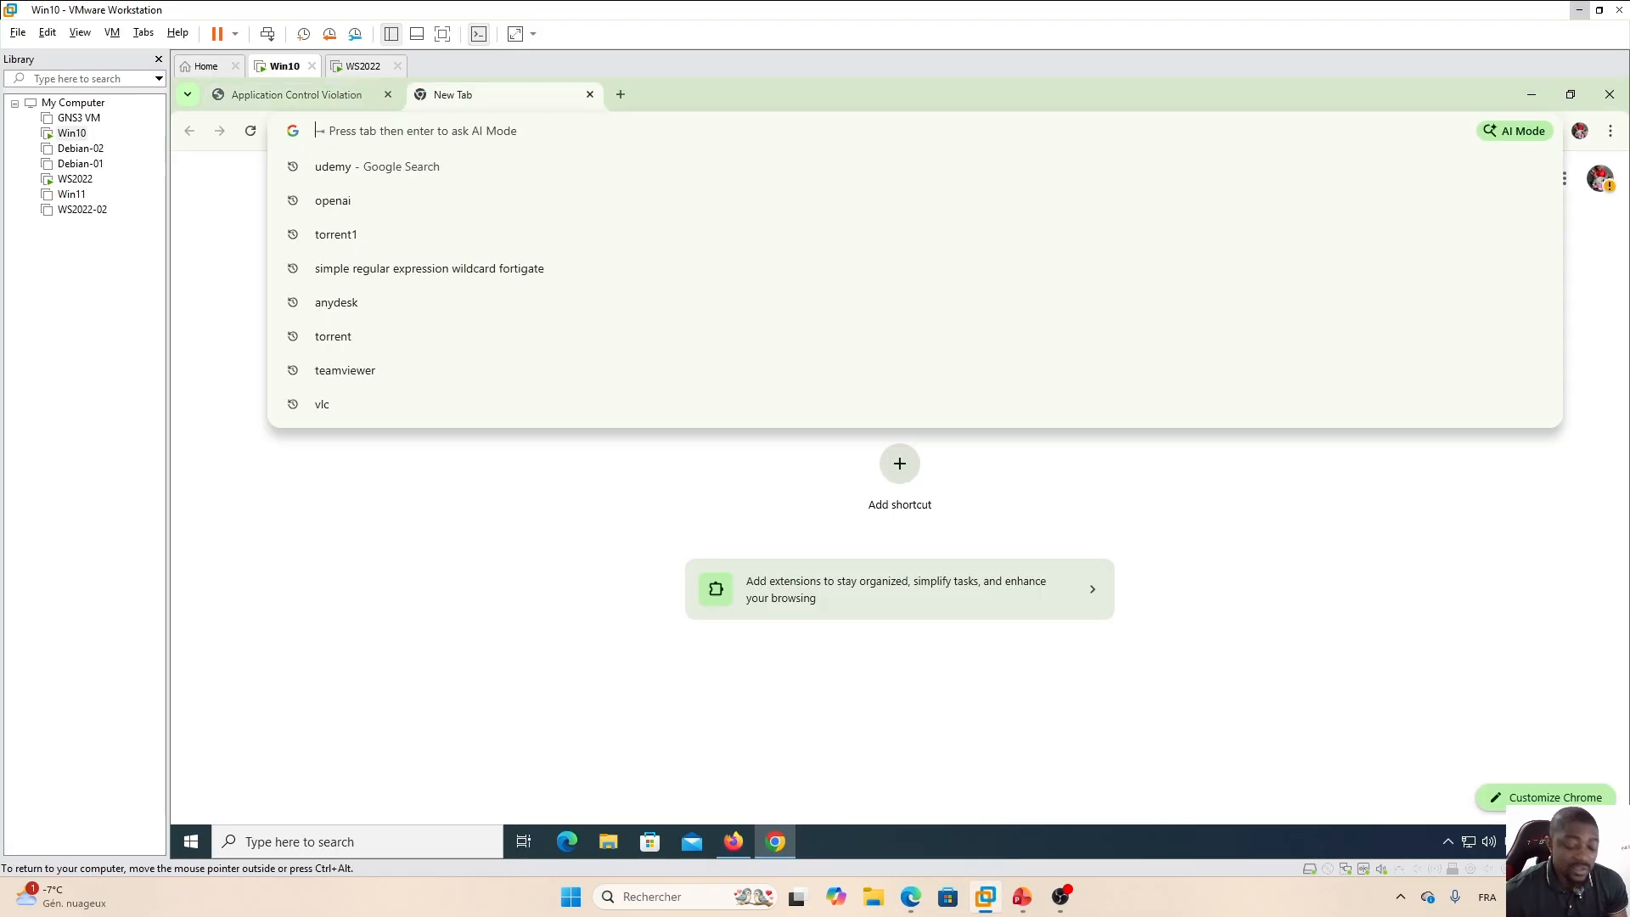
type("claude")
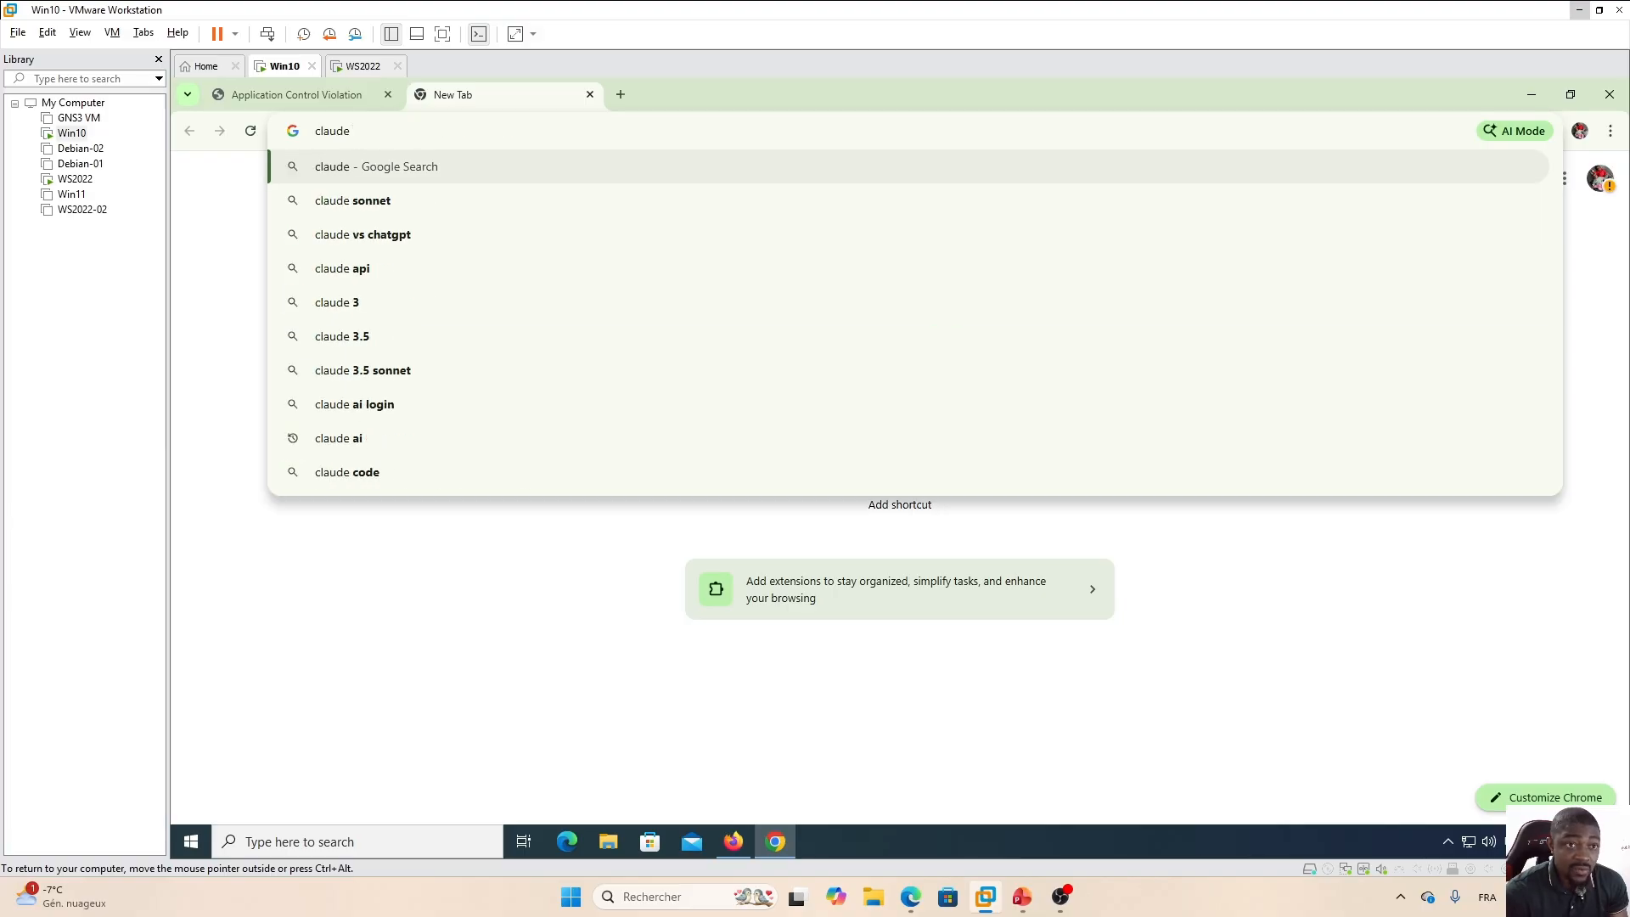
type(" ai")
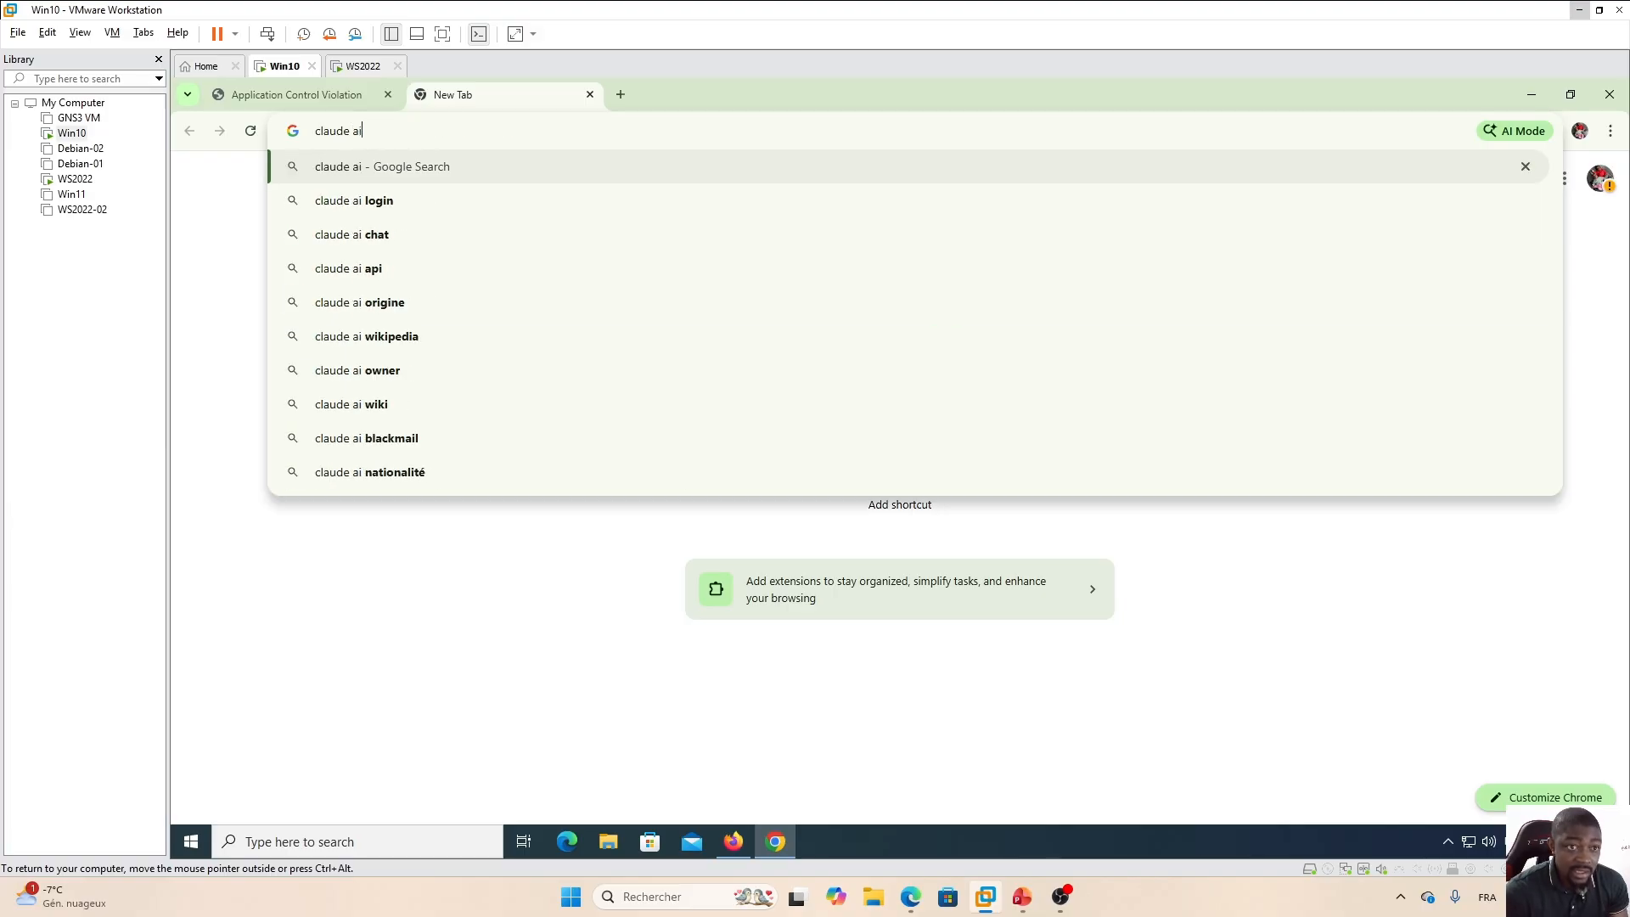
key("Return")
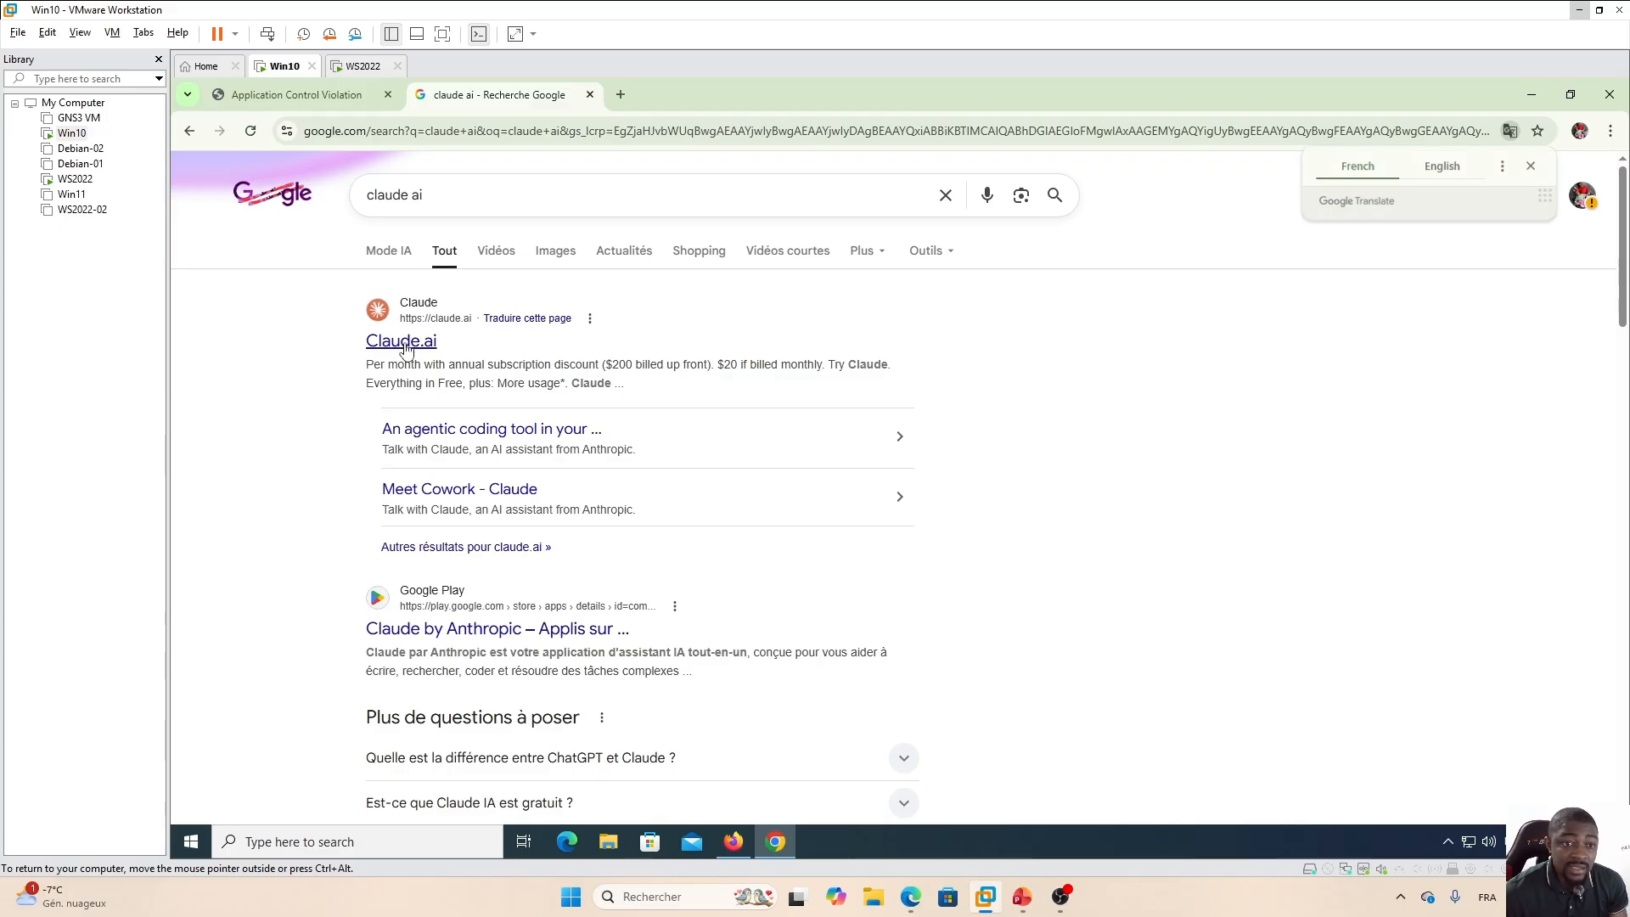
Open the Claude.ai search result in the VM's browser to test the GenAI block.
left_click(409, 349)
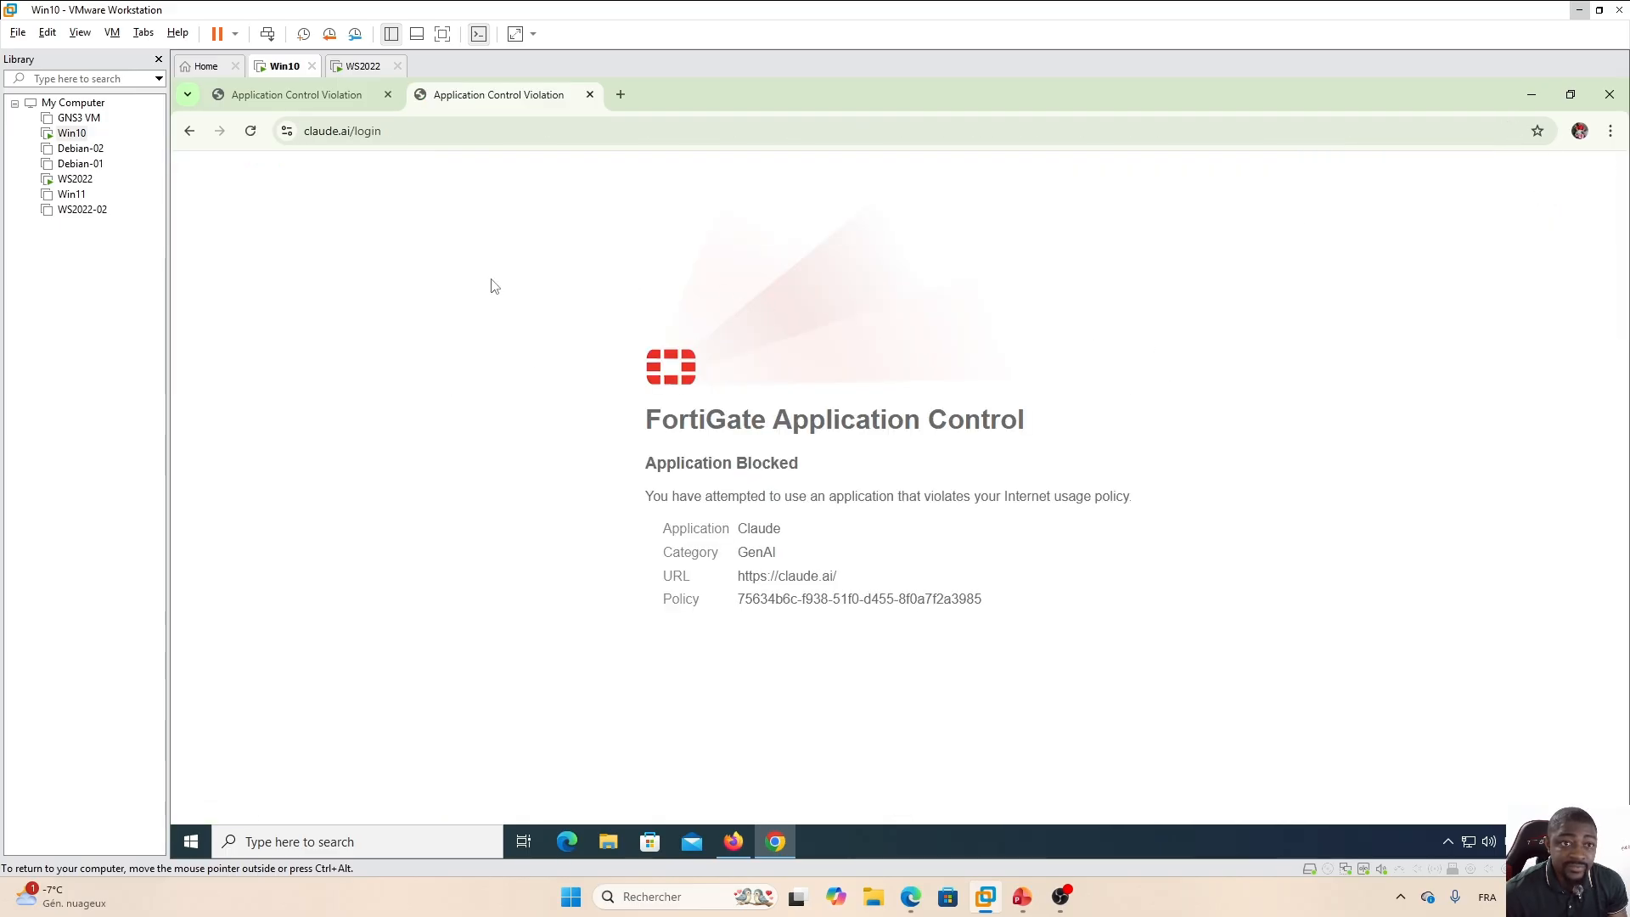
Back in FortiGate, set the GenAI category action to Block in the application sensor.
left_click(911, 897)
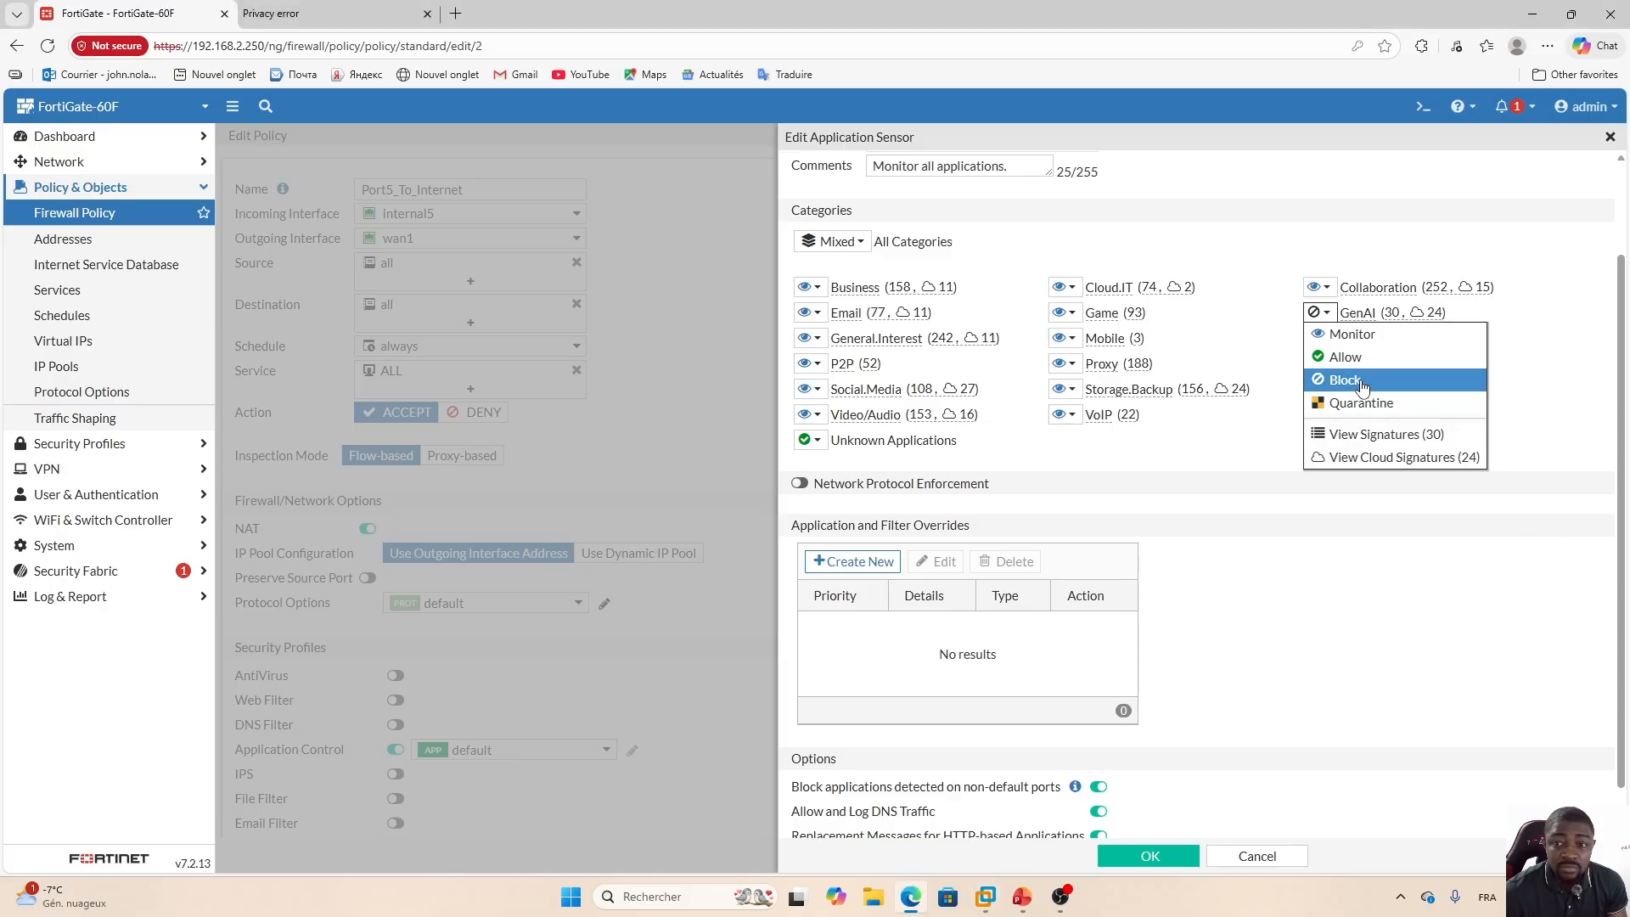
left_click(1436, 610)
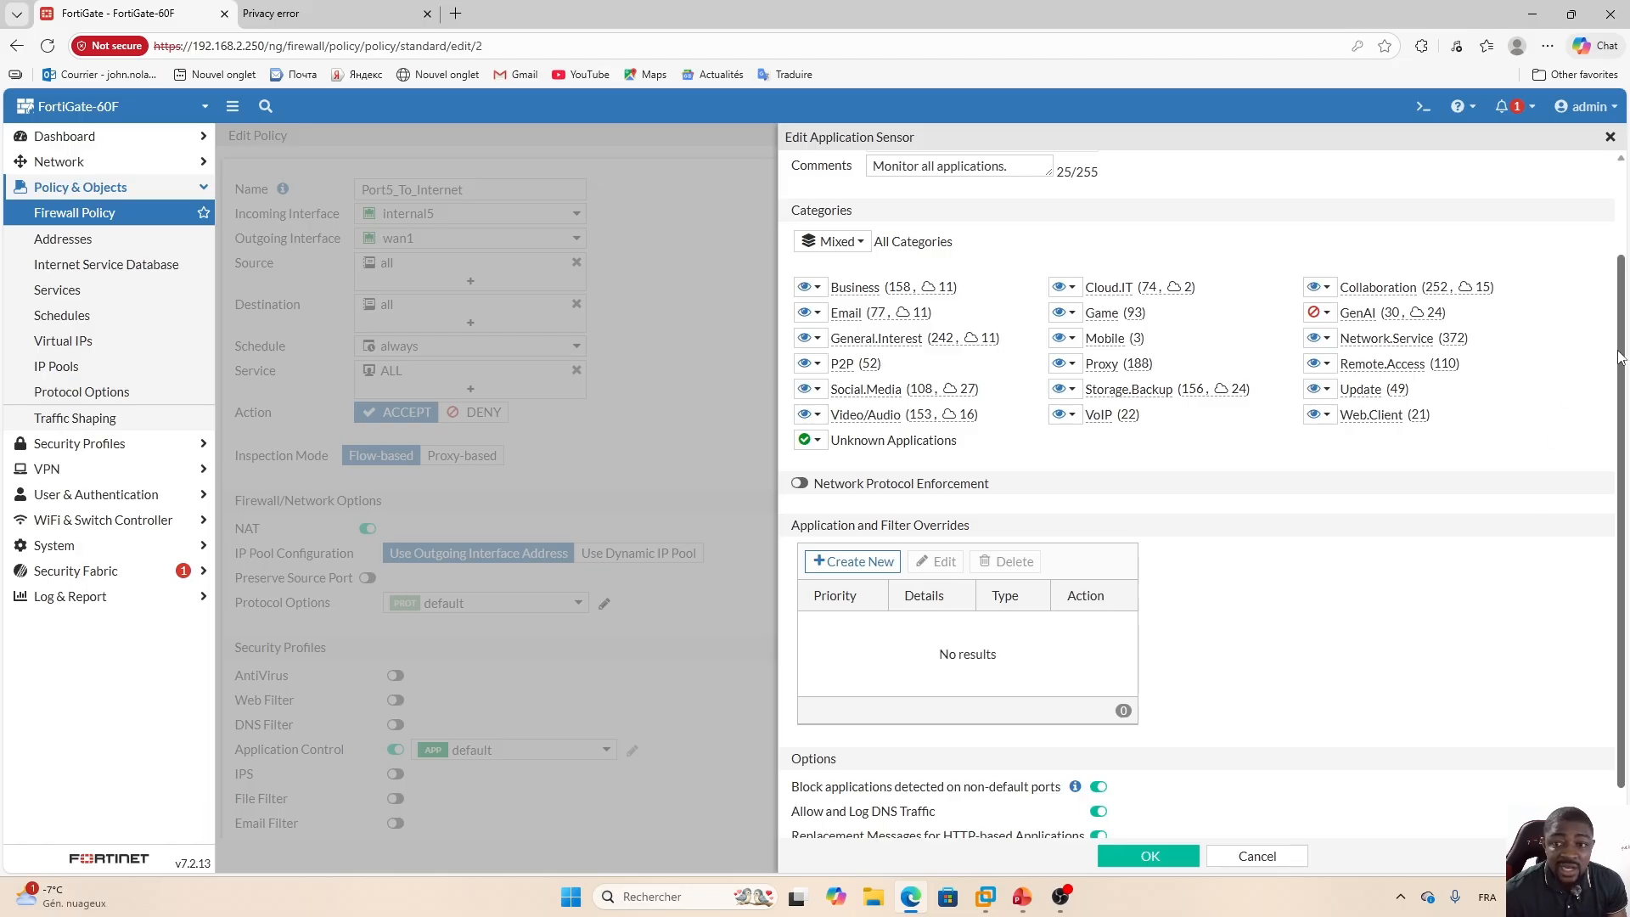
scroll(1620, 356, "down", 1)
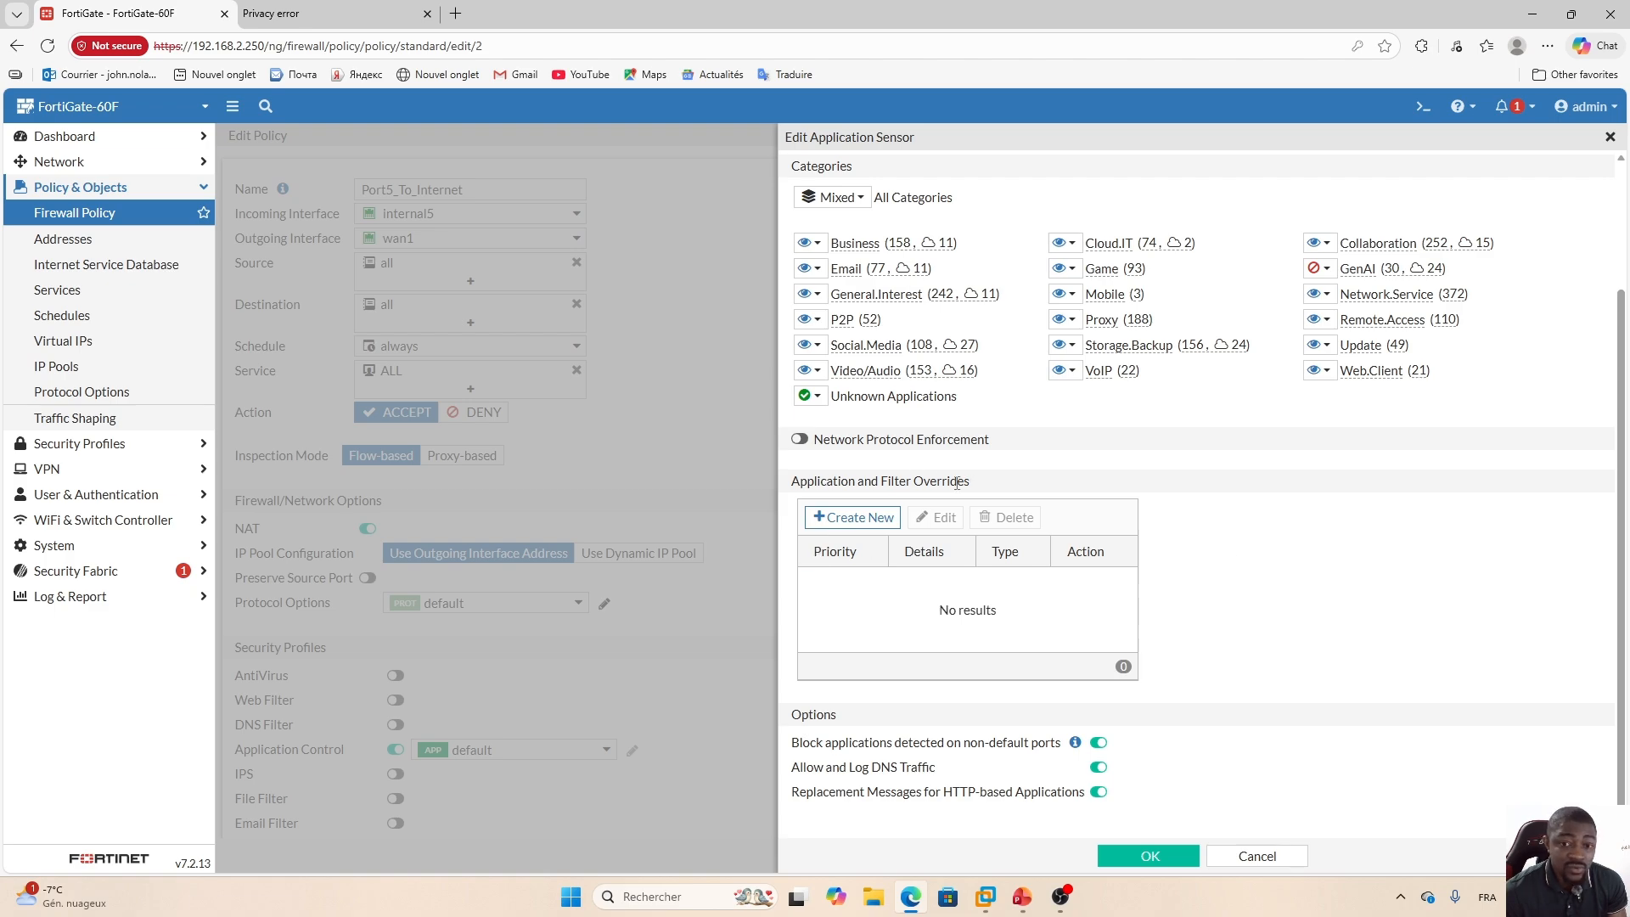
Create an application override with action Allow for the OpenAI.ChatGPT signature, found by searching chatgp.
left_click(856, 517)
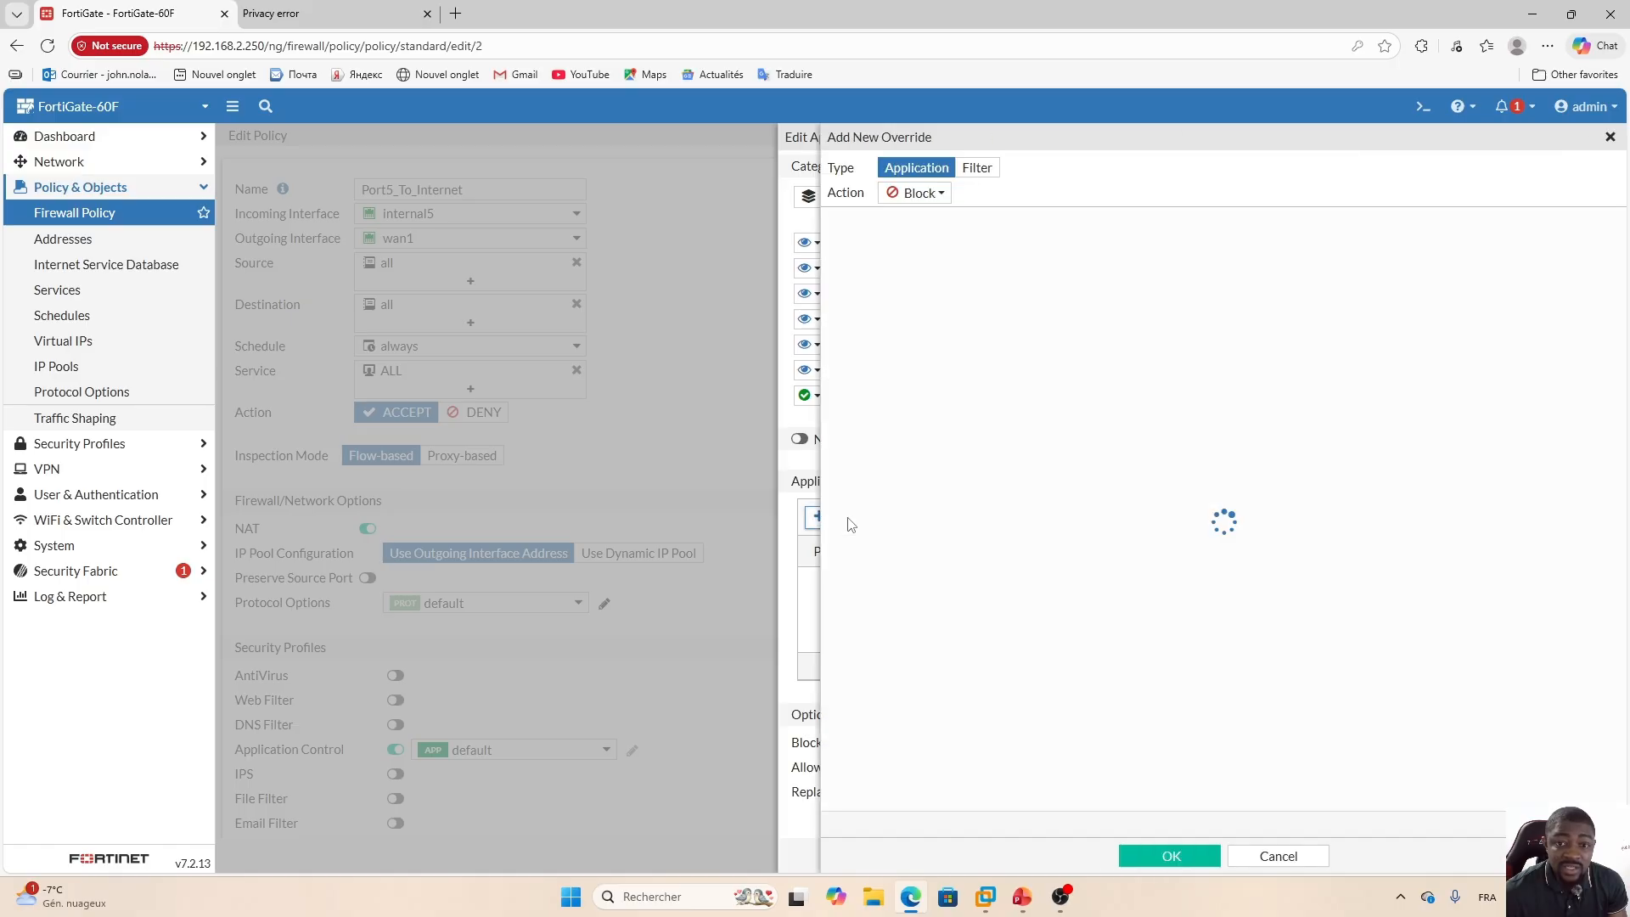
left_click(922, 193)
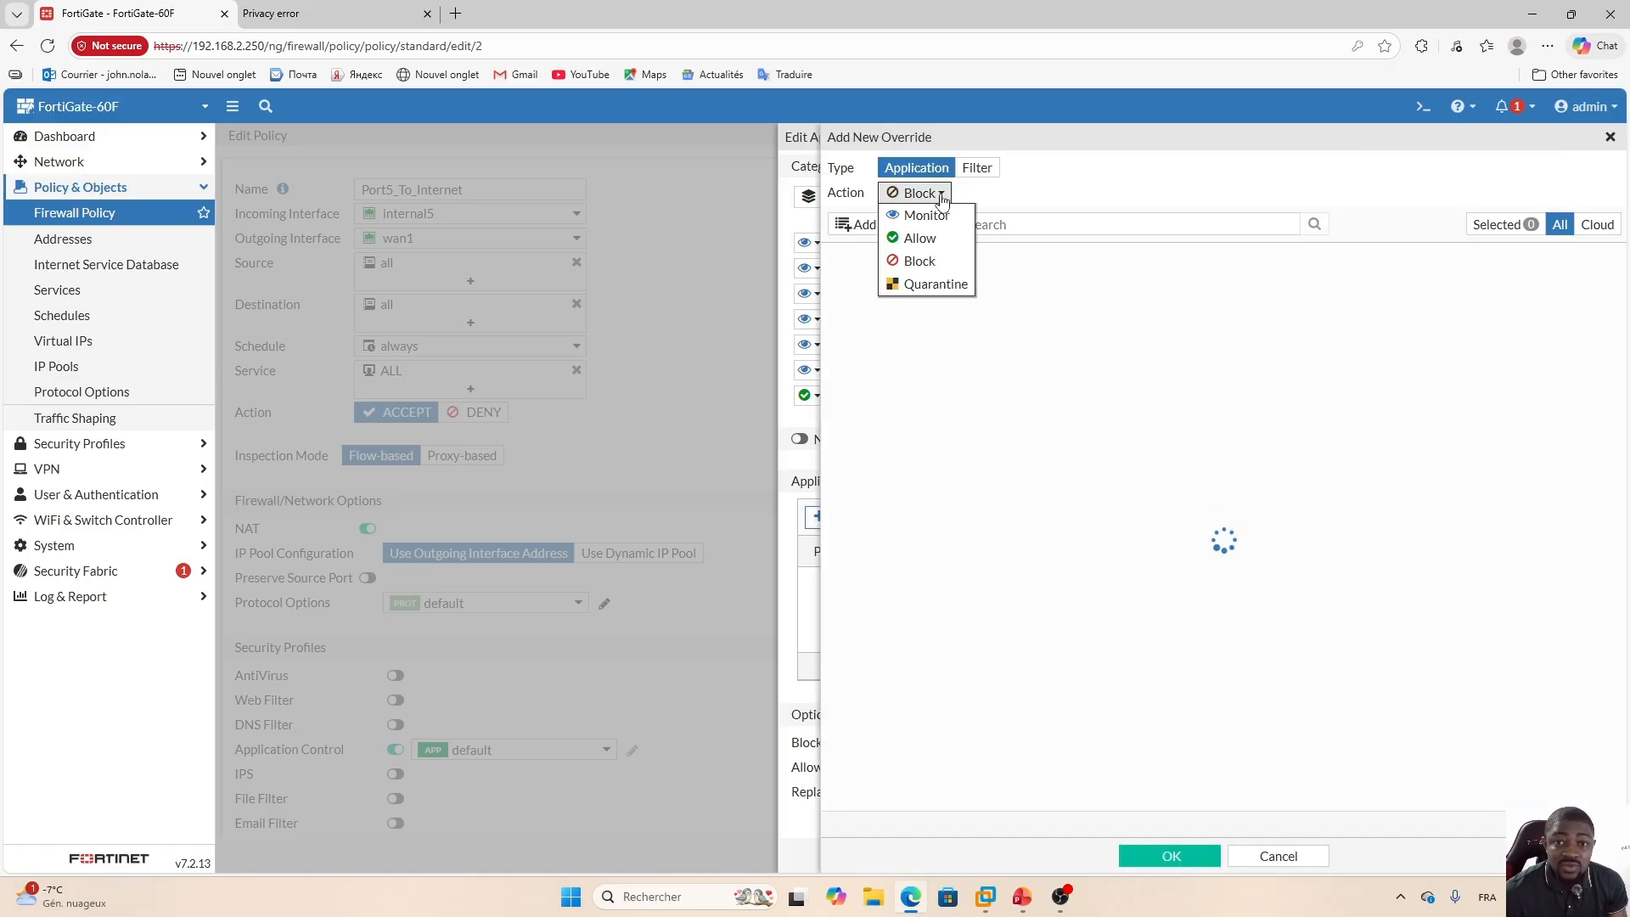
left_click(920, 239)
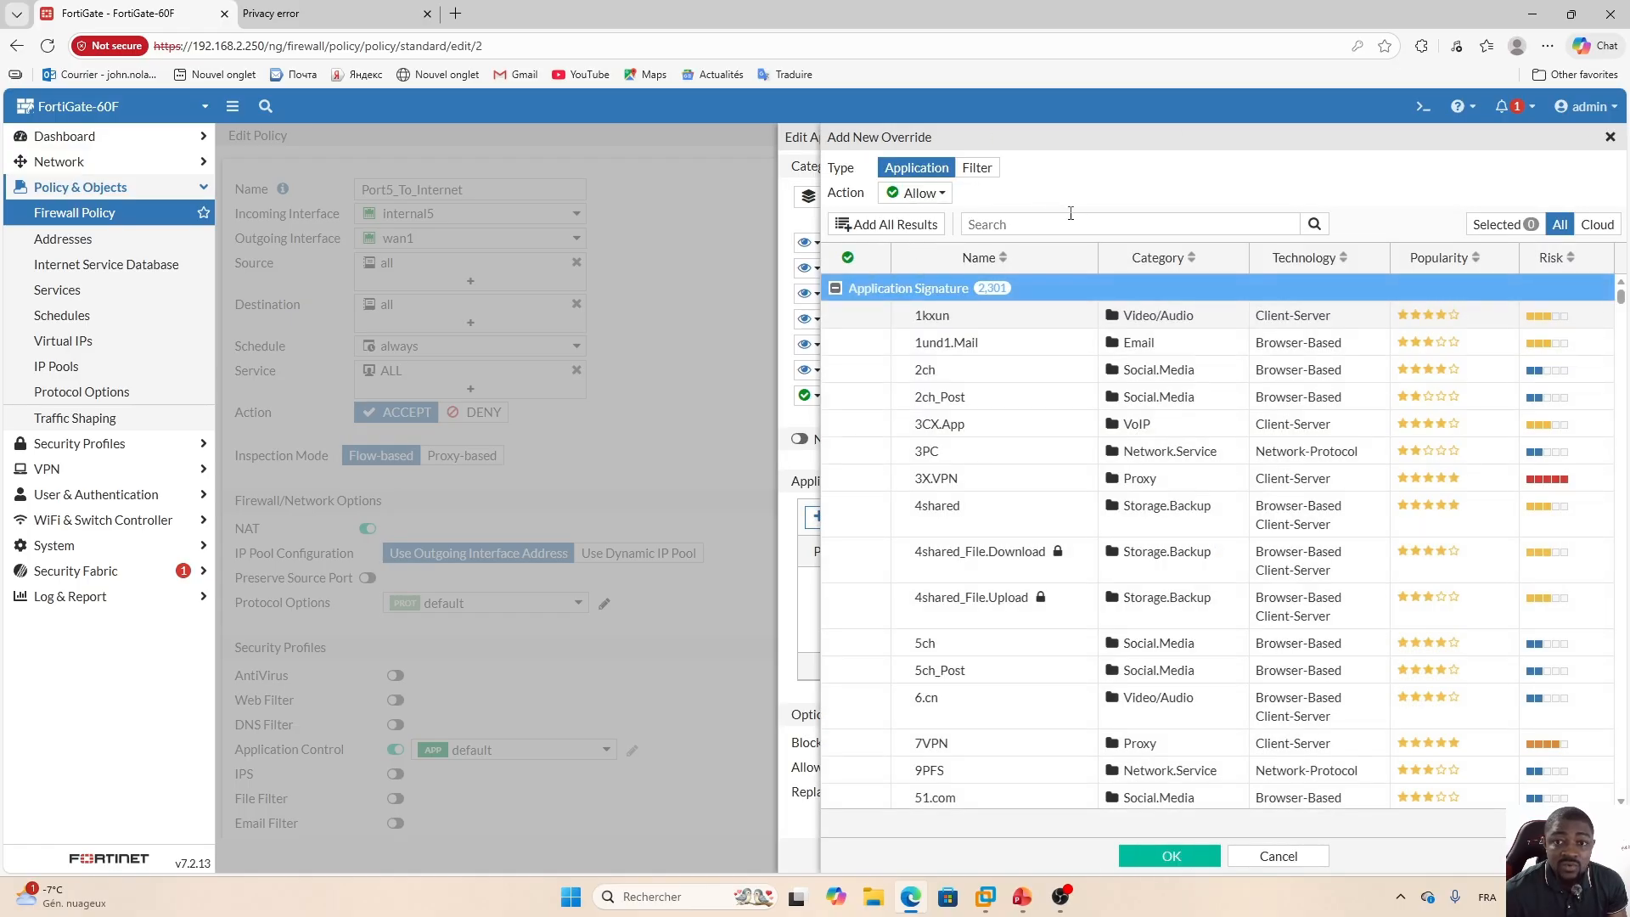
left_click(1015, 224)
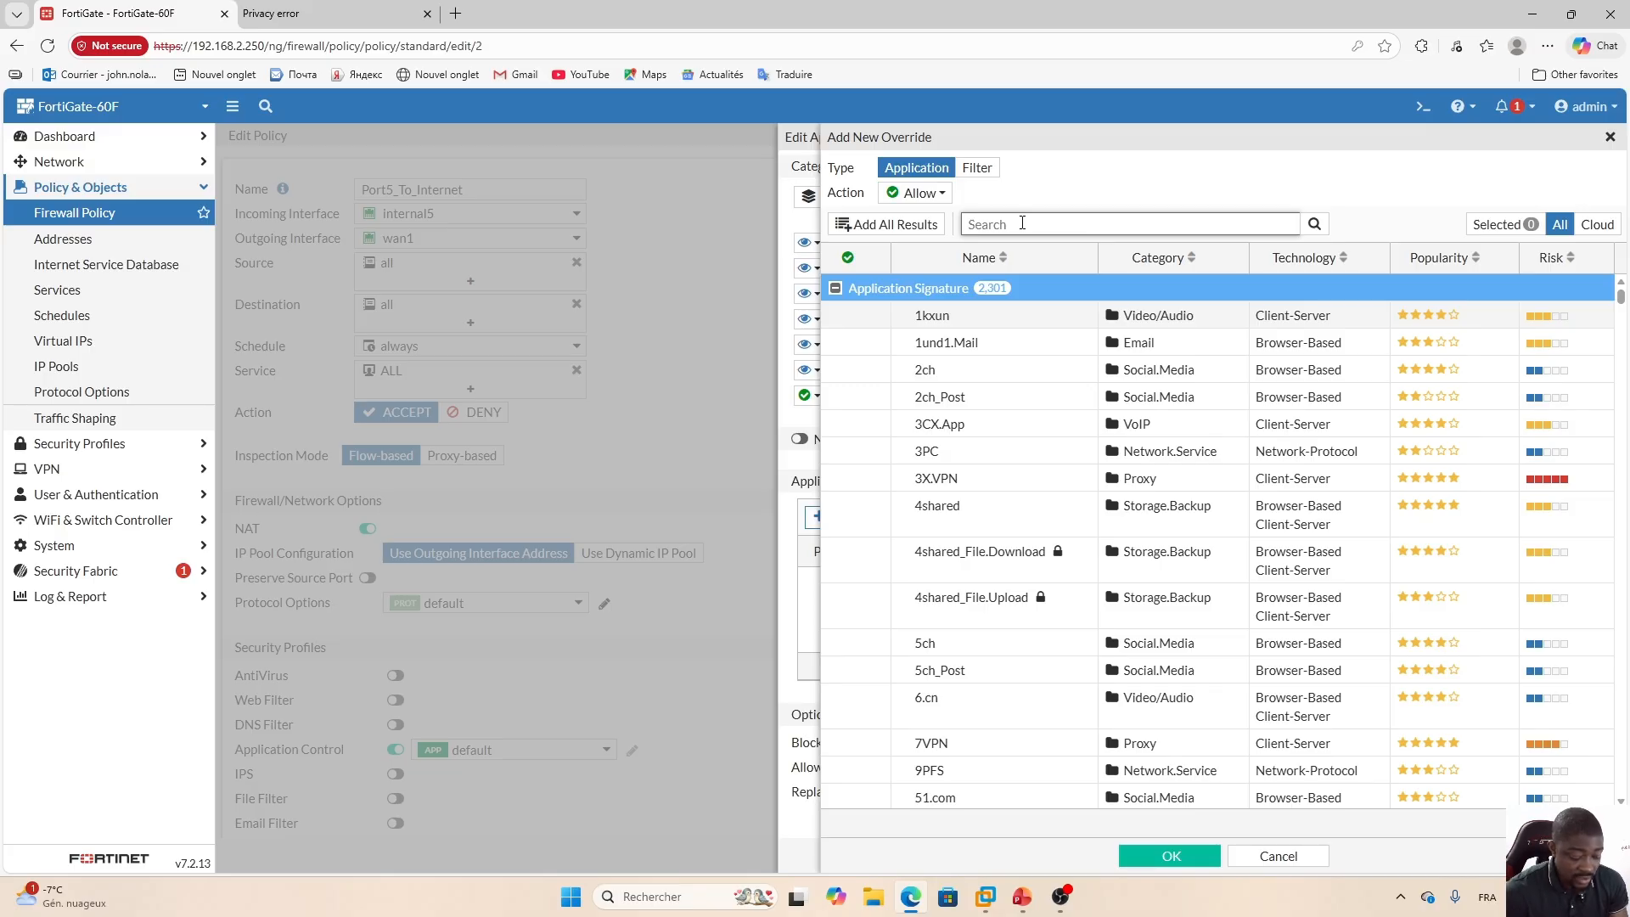
type("chatp")
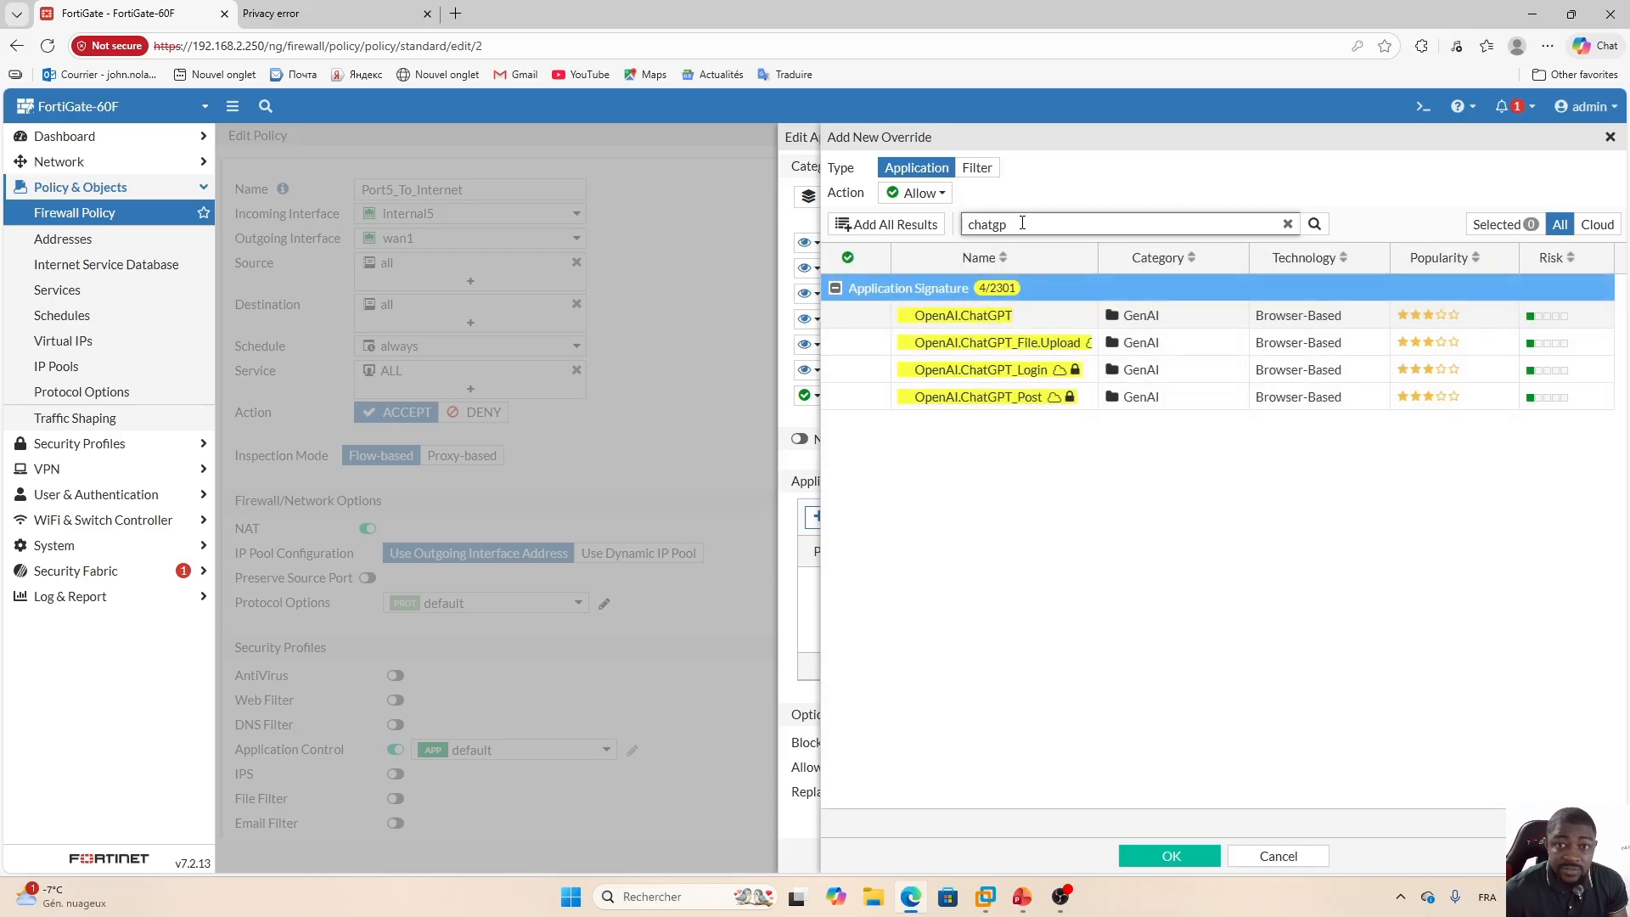
left_click(1040, 322)
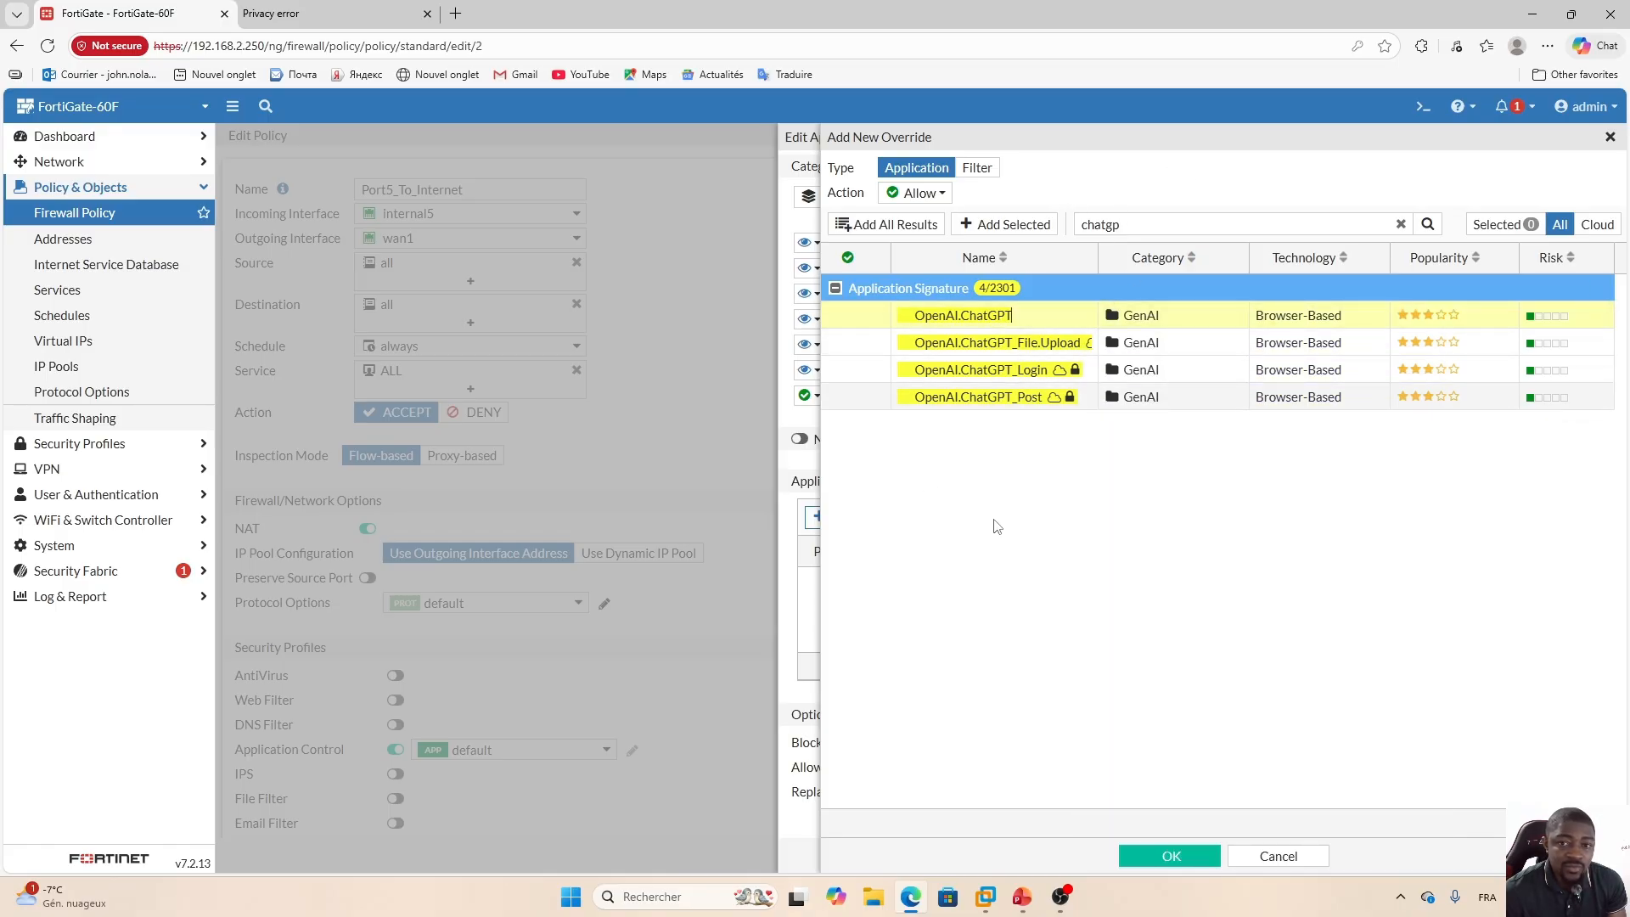
mouse_move(944, 331)
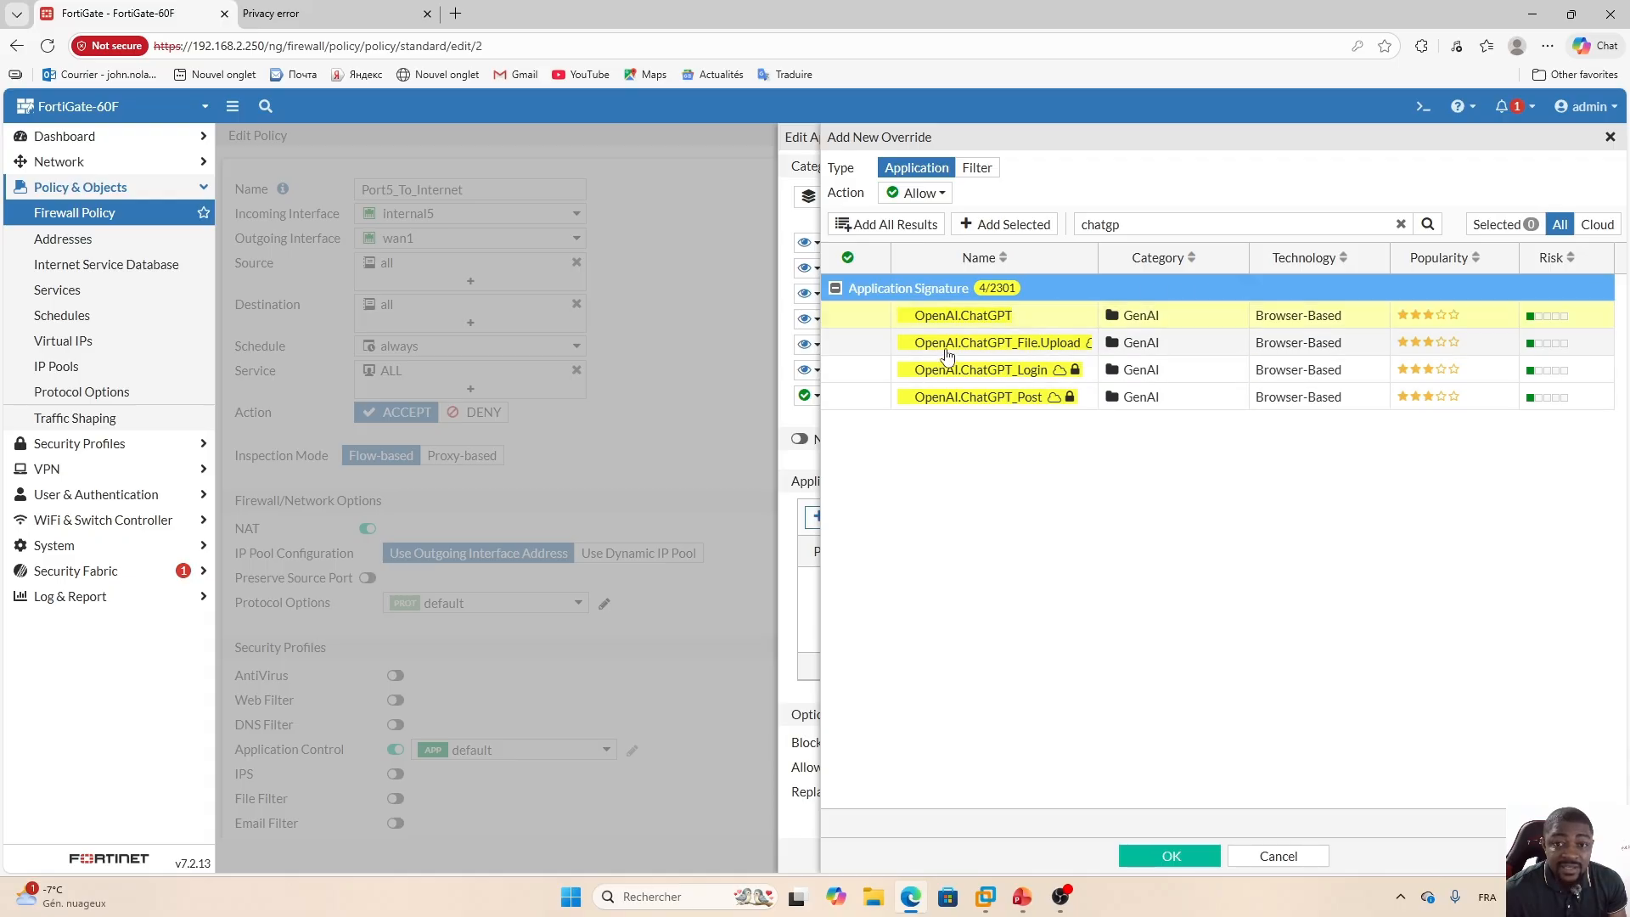
mouse_move(999, 349)
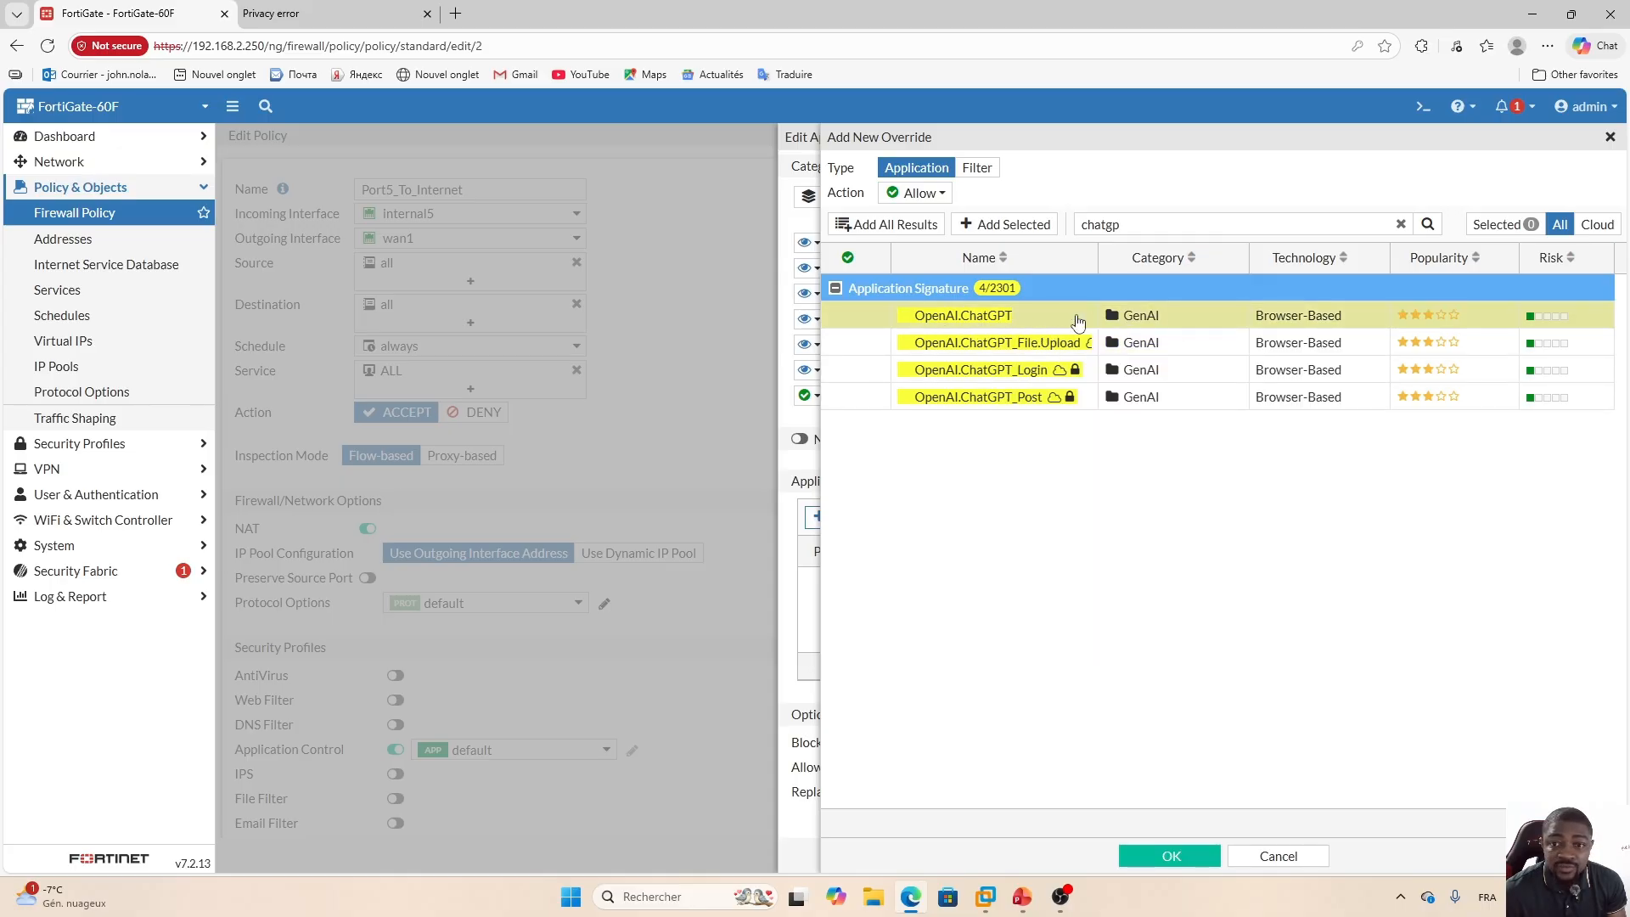
left_click(1014, 226)
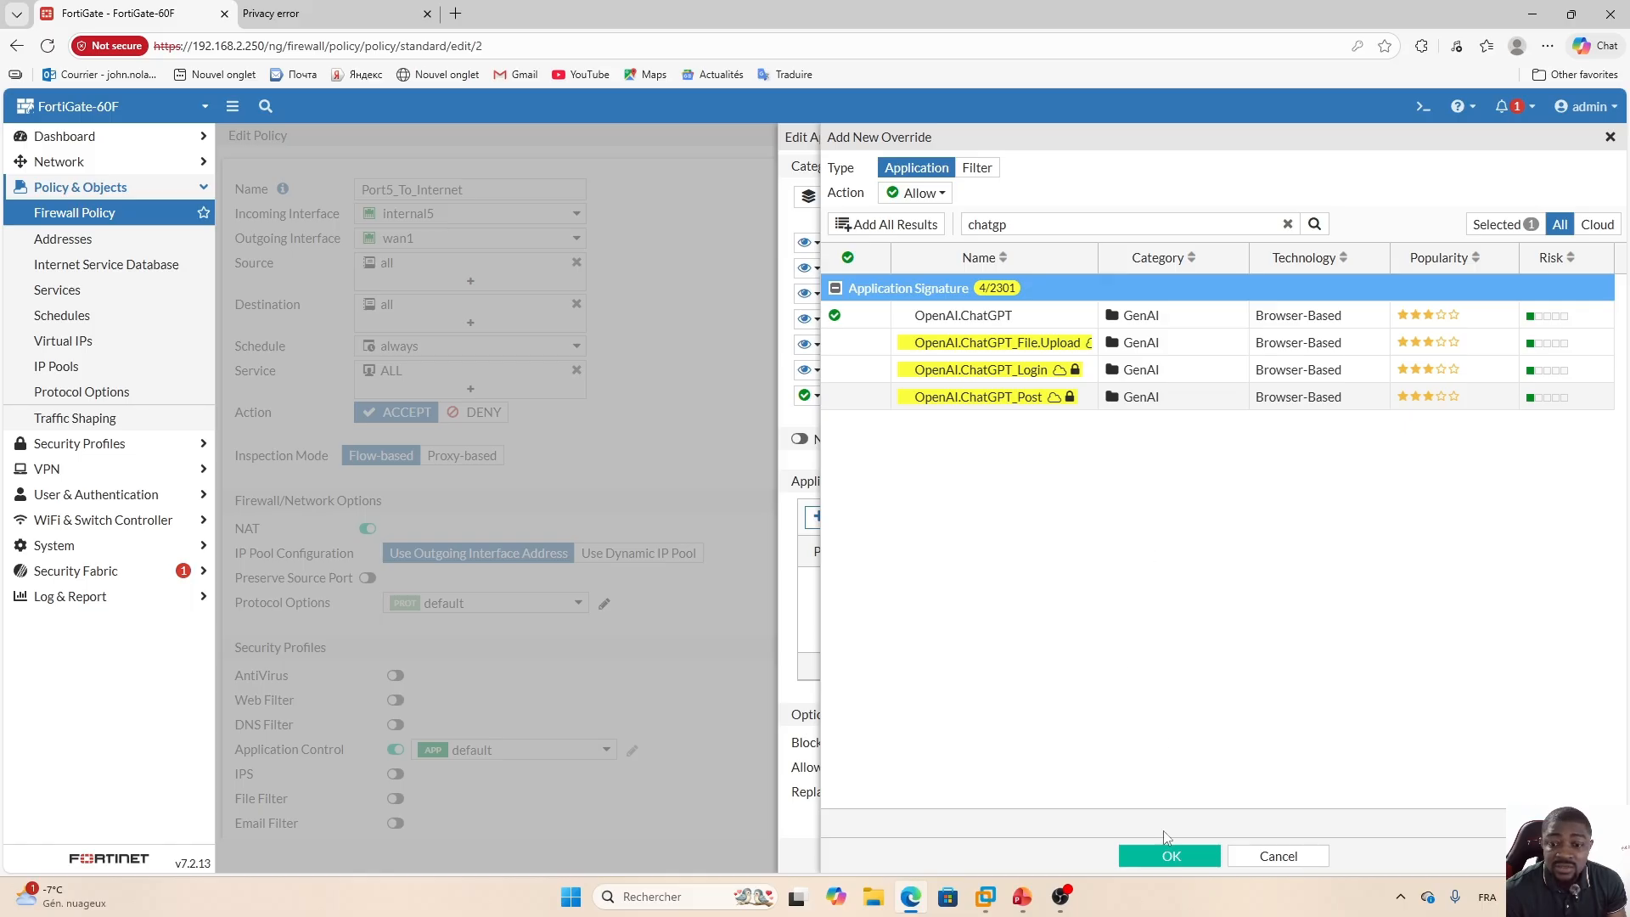
left_click(1173, 857)
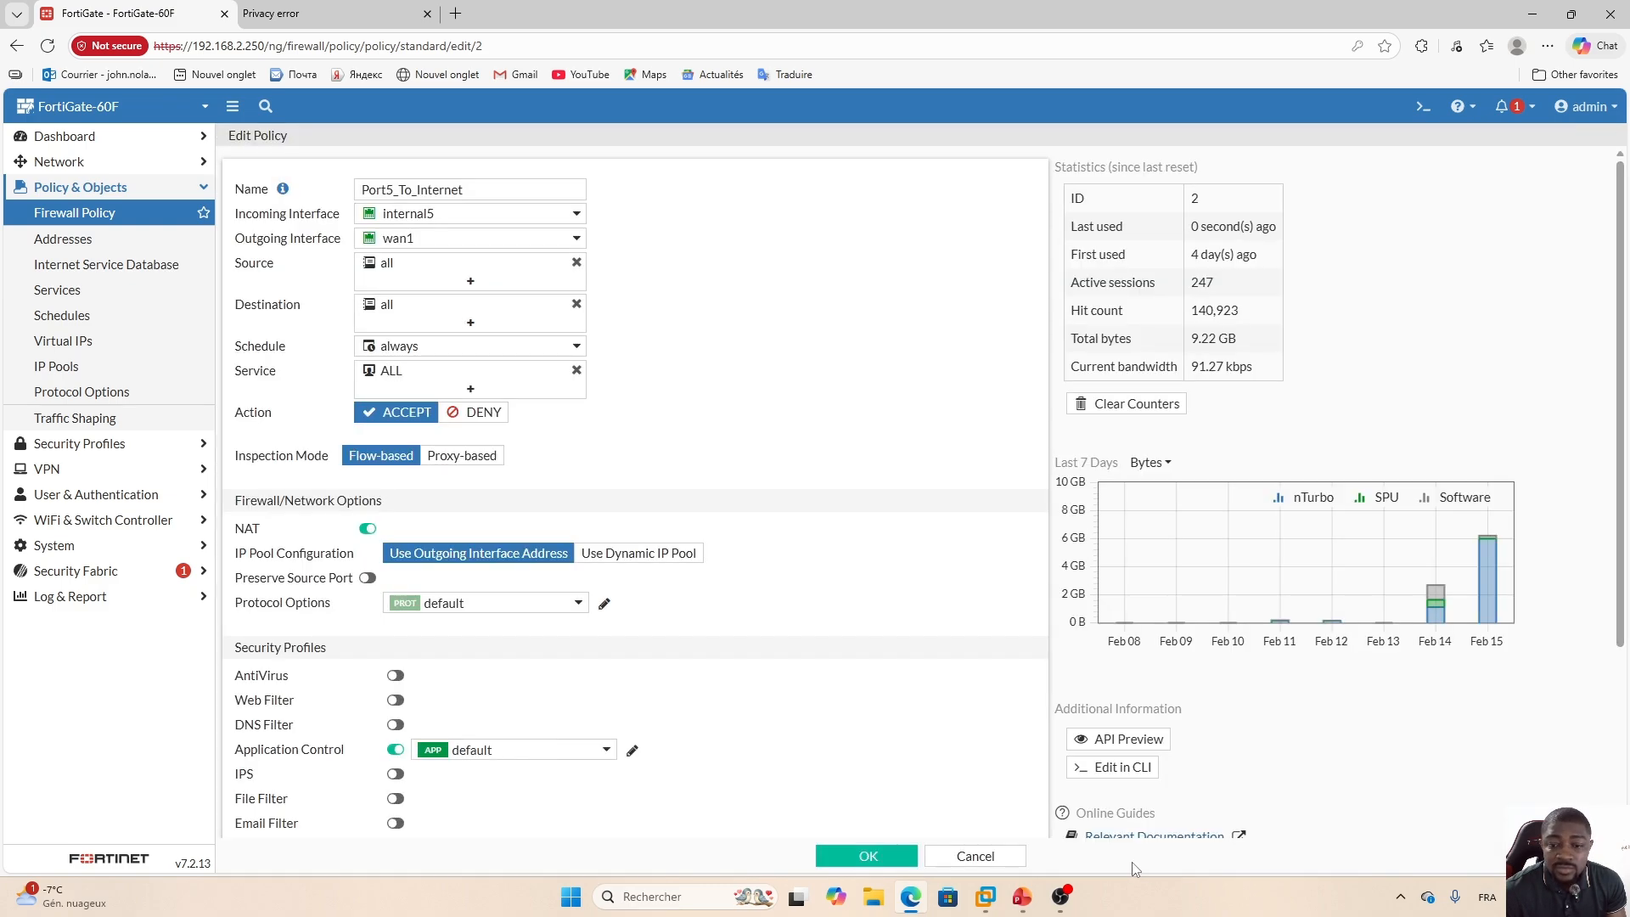
Save the policy, accepting the SSL inspection warning, and return to the Windows 10 VM.
left_click(866, 855)
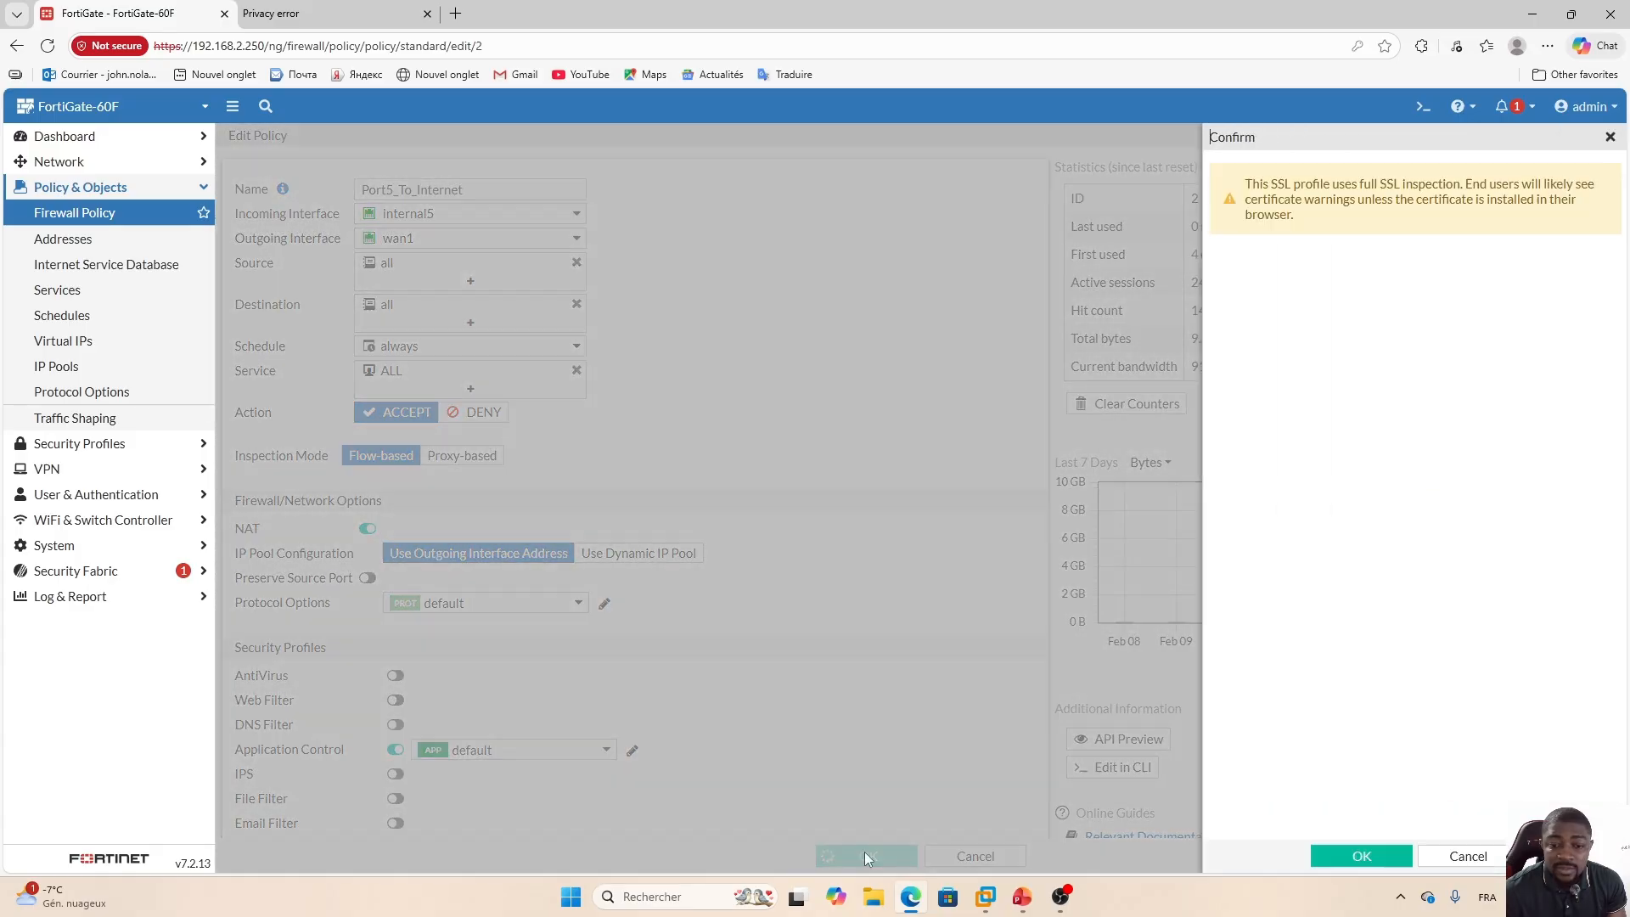
left_click(1375, 860)
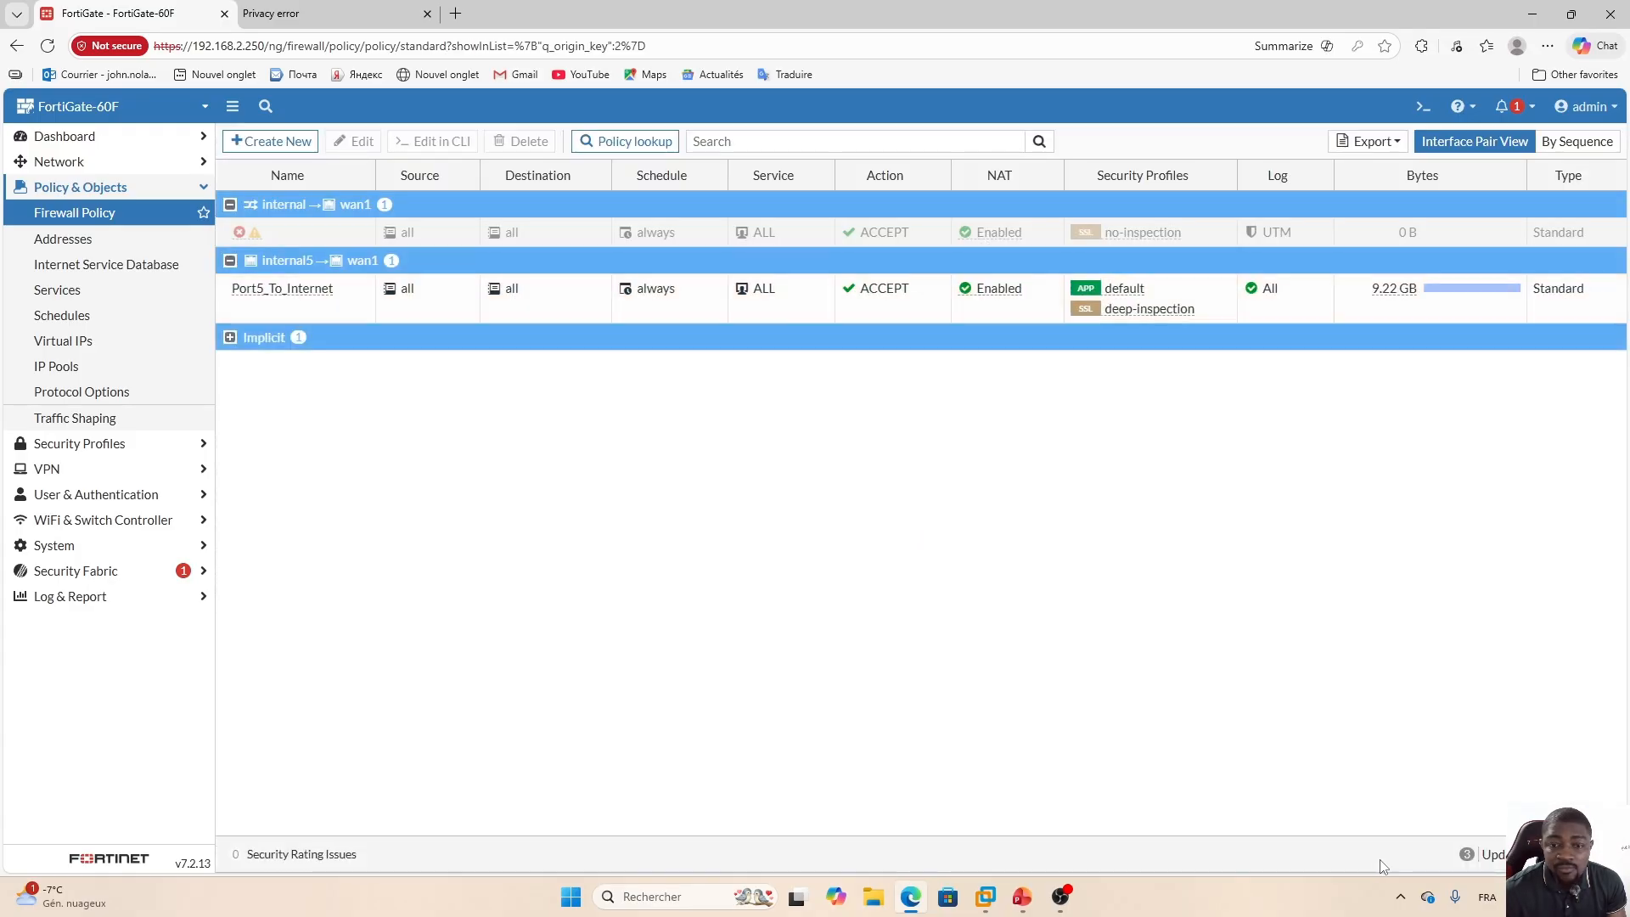
mouse_move(986, 907)
left_click(985, 805)
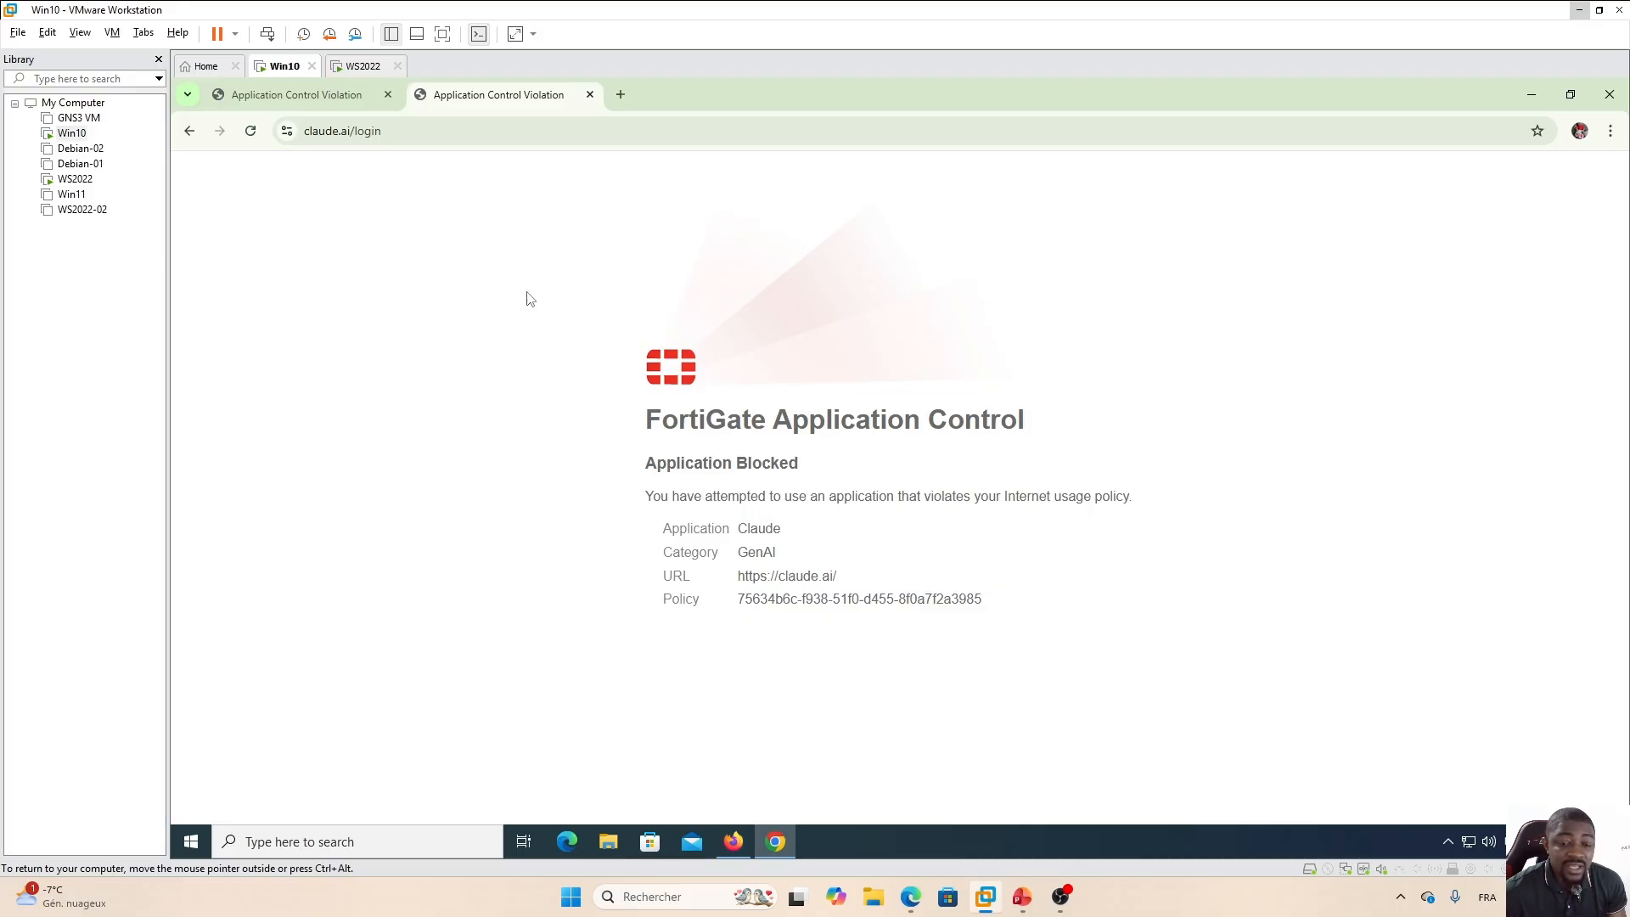
Reload the Claude and ChatGPT tabs to test the override, accepting ChatGPT's cookies.
left_click(253, 135)
left_click(253, 136)
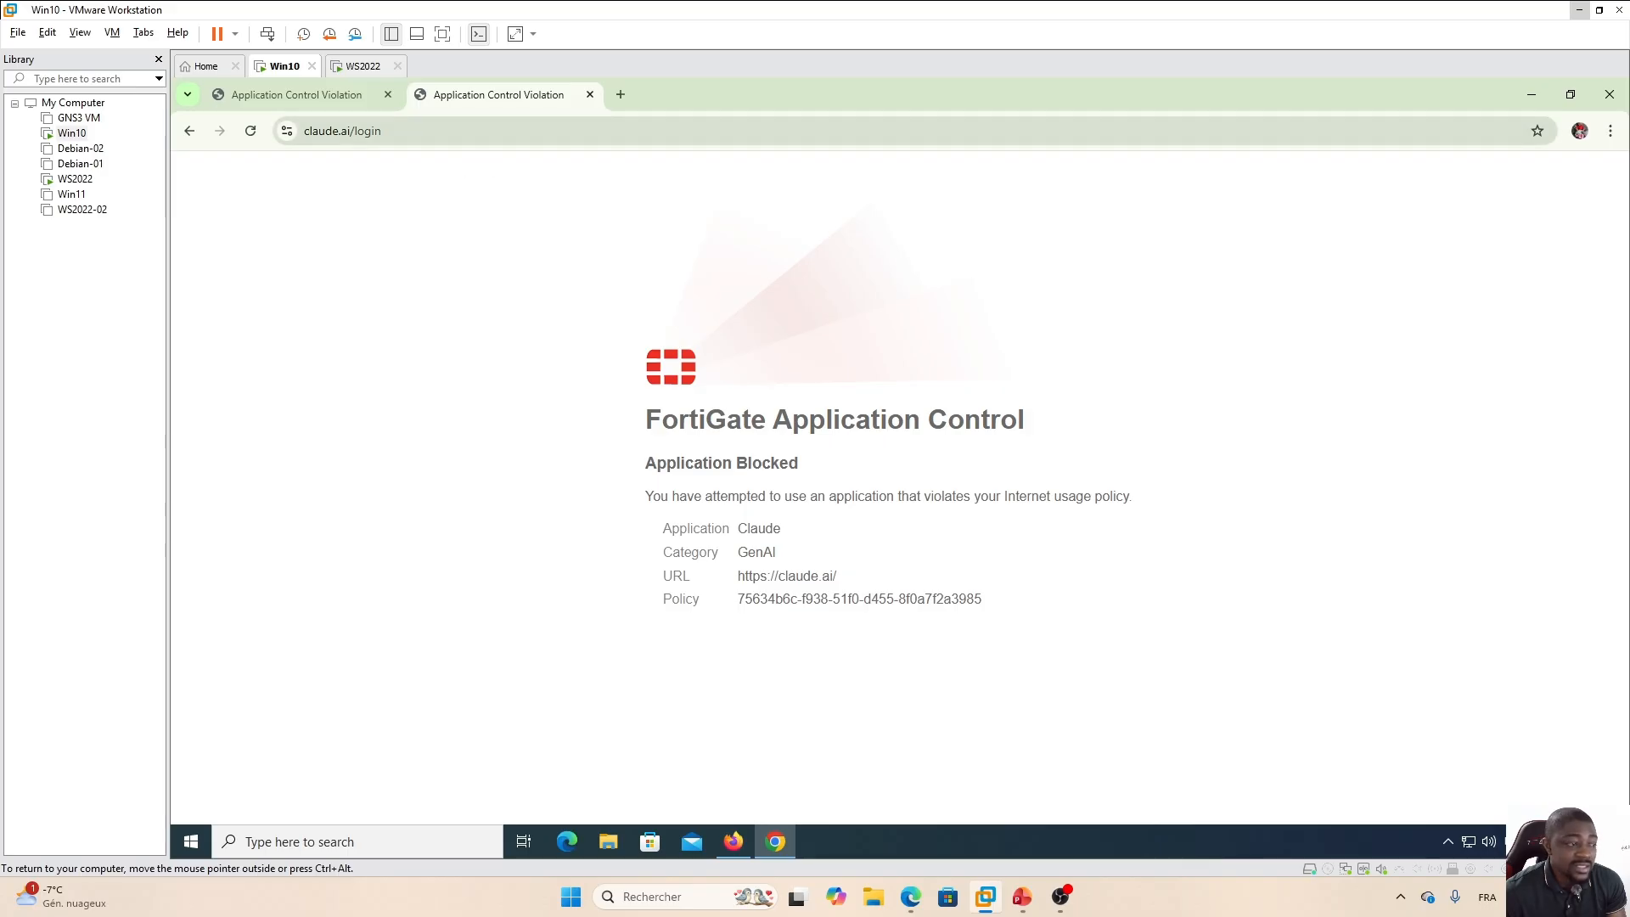
left_click(287, 100)
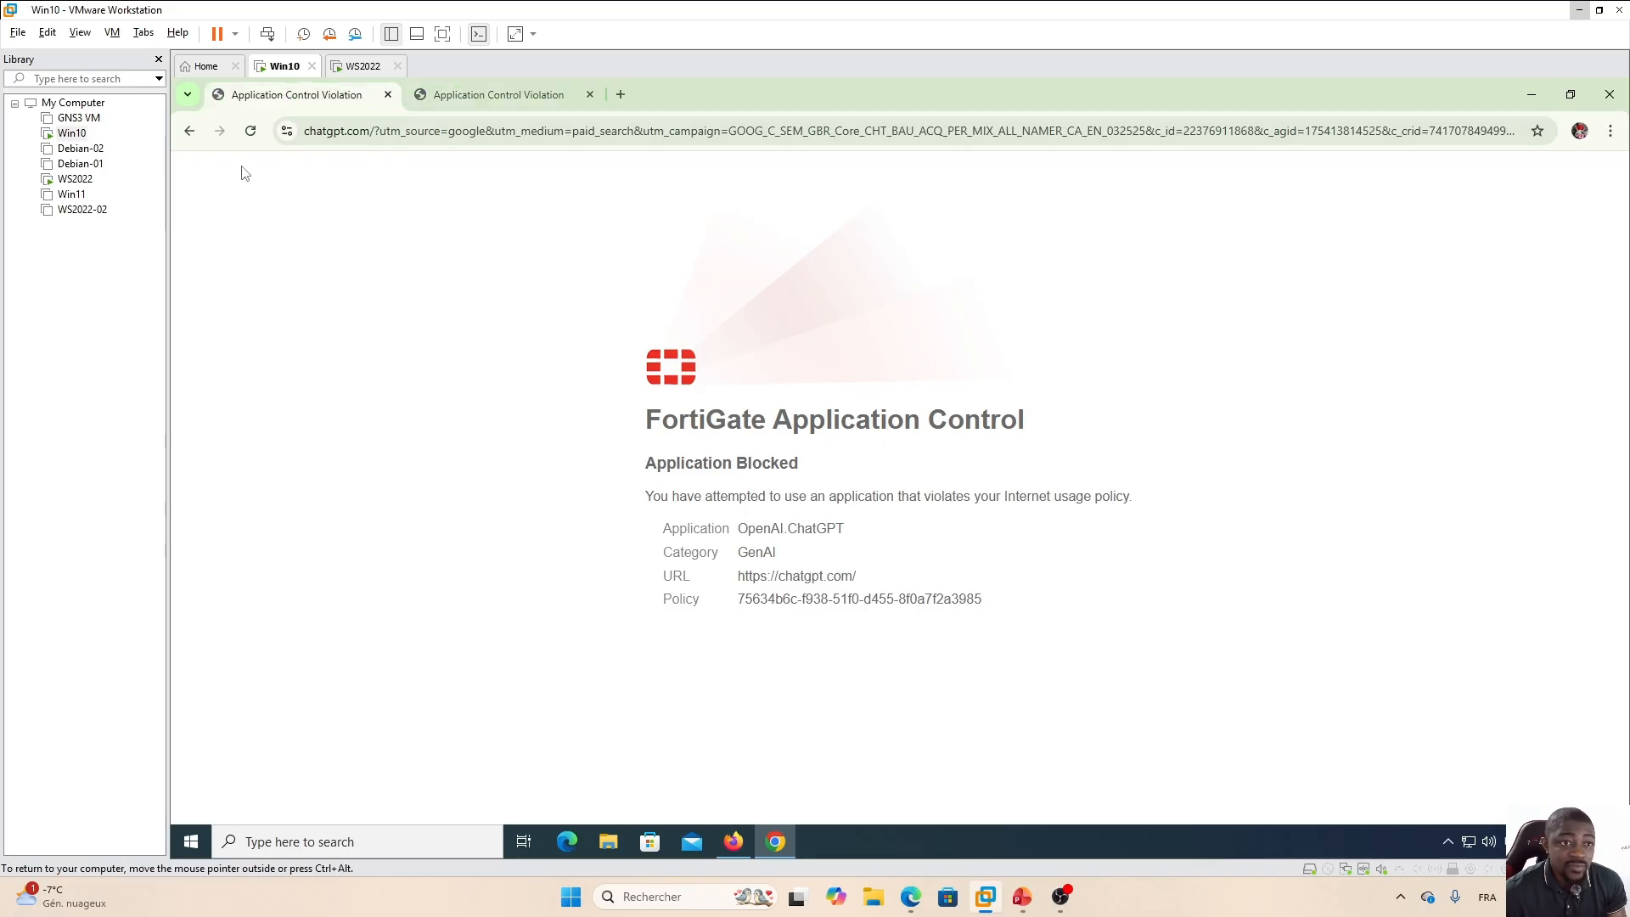
left_click(251, 131)
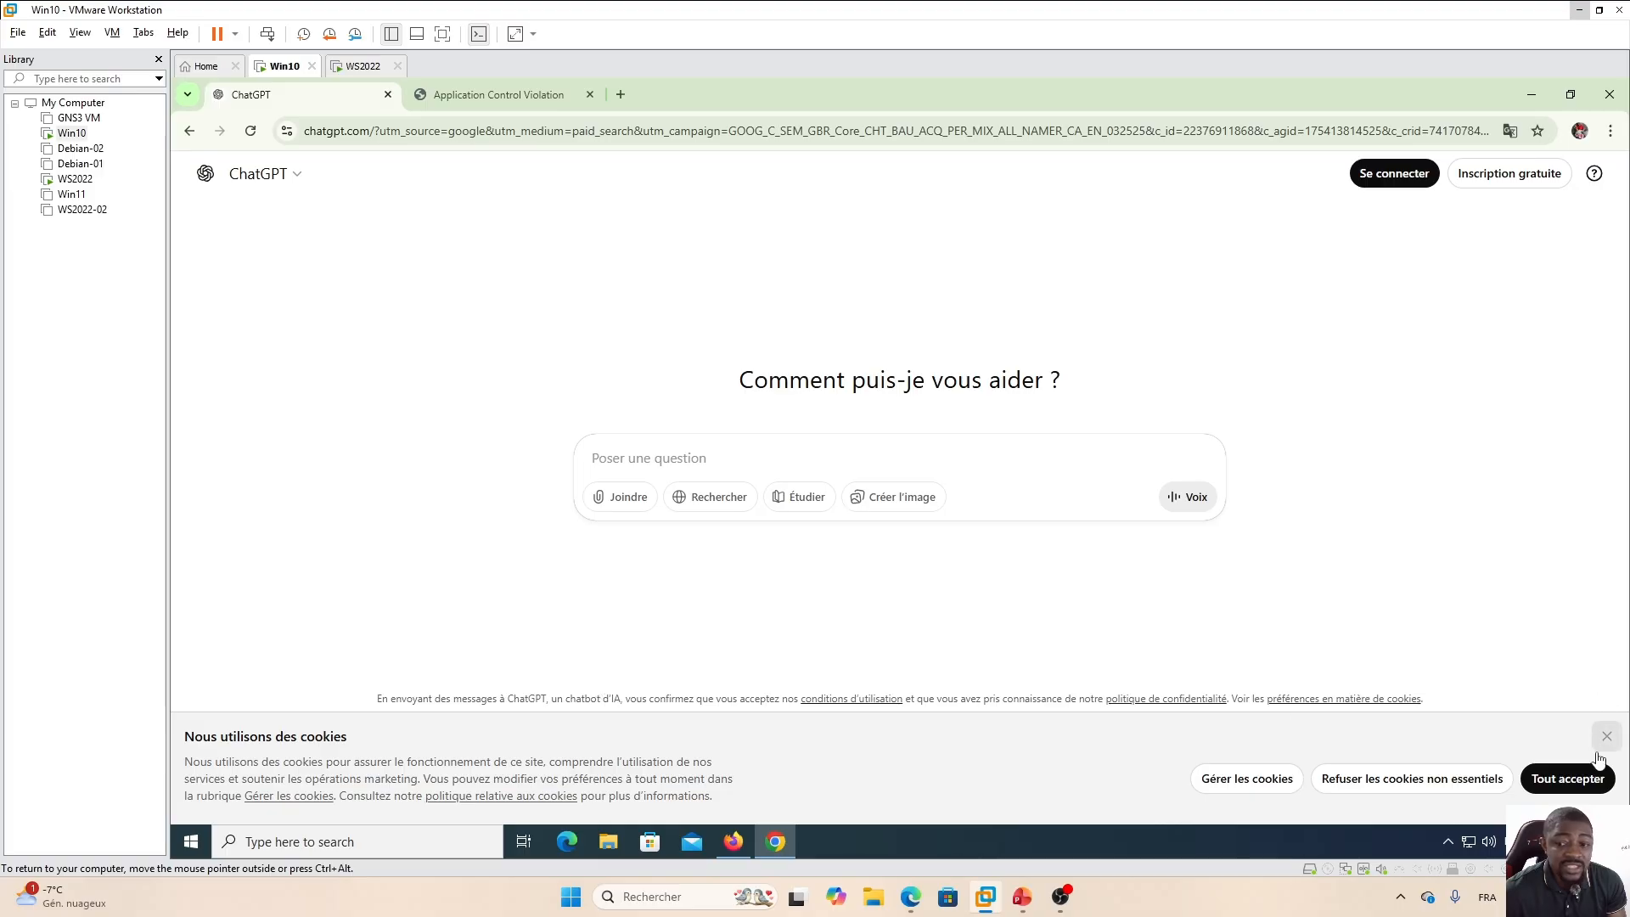
left_click(1566, 777)
Review the Activities slide in the training presentation.
left_click(1022, 898)
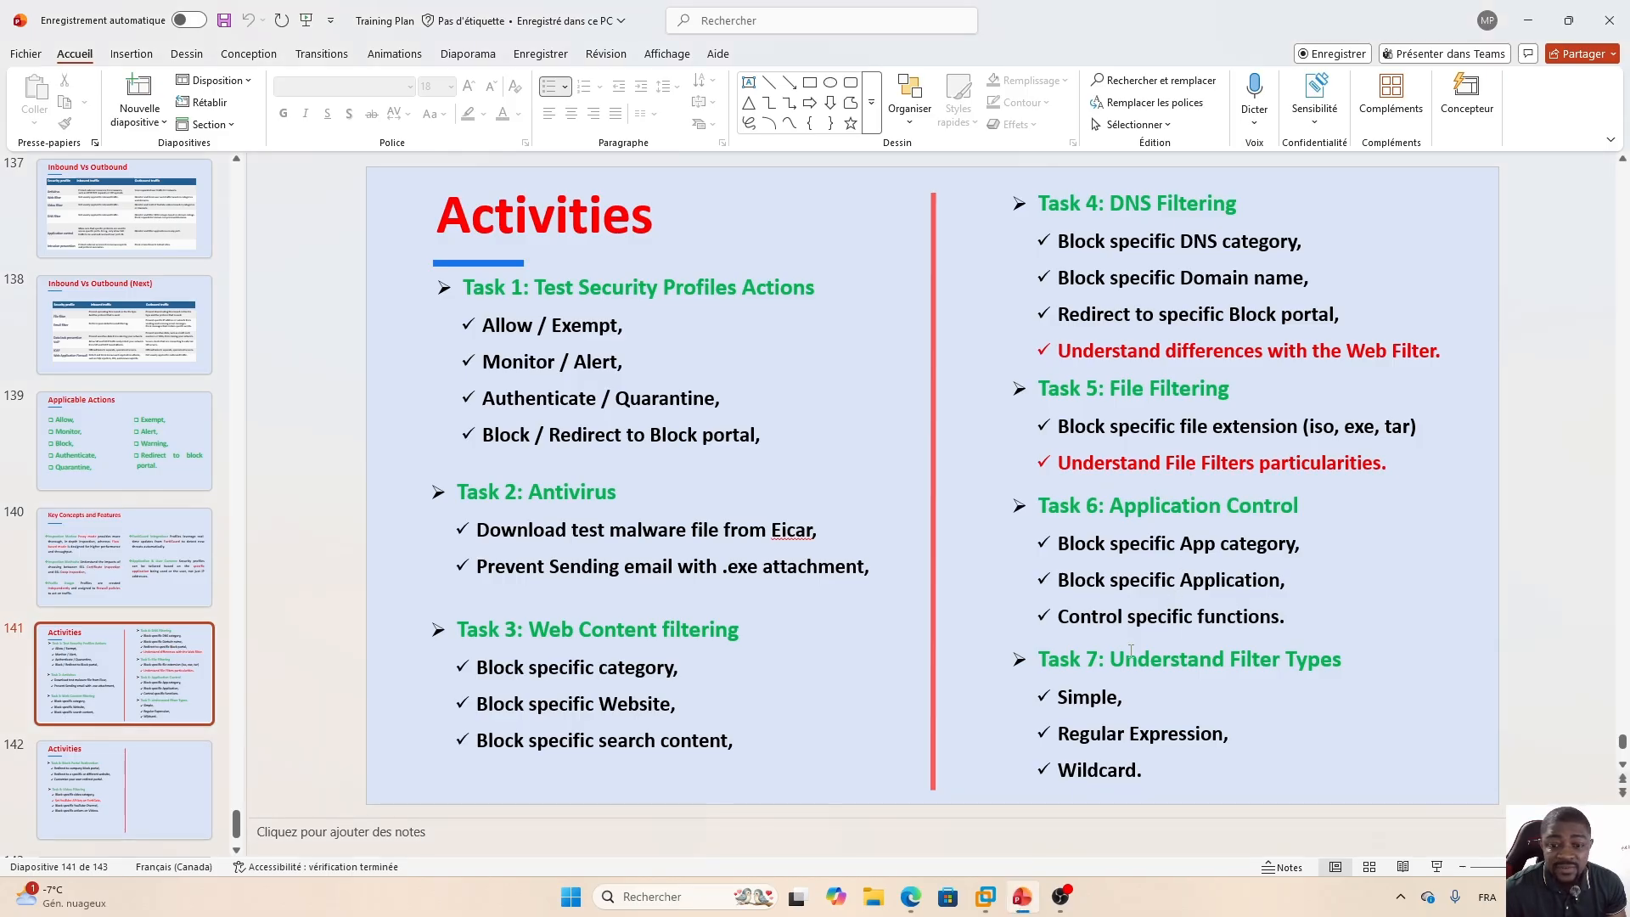
left_click(910, 896)
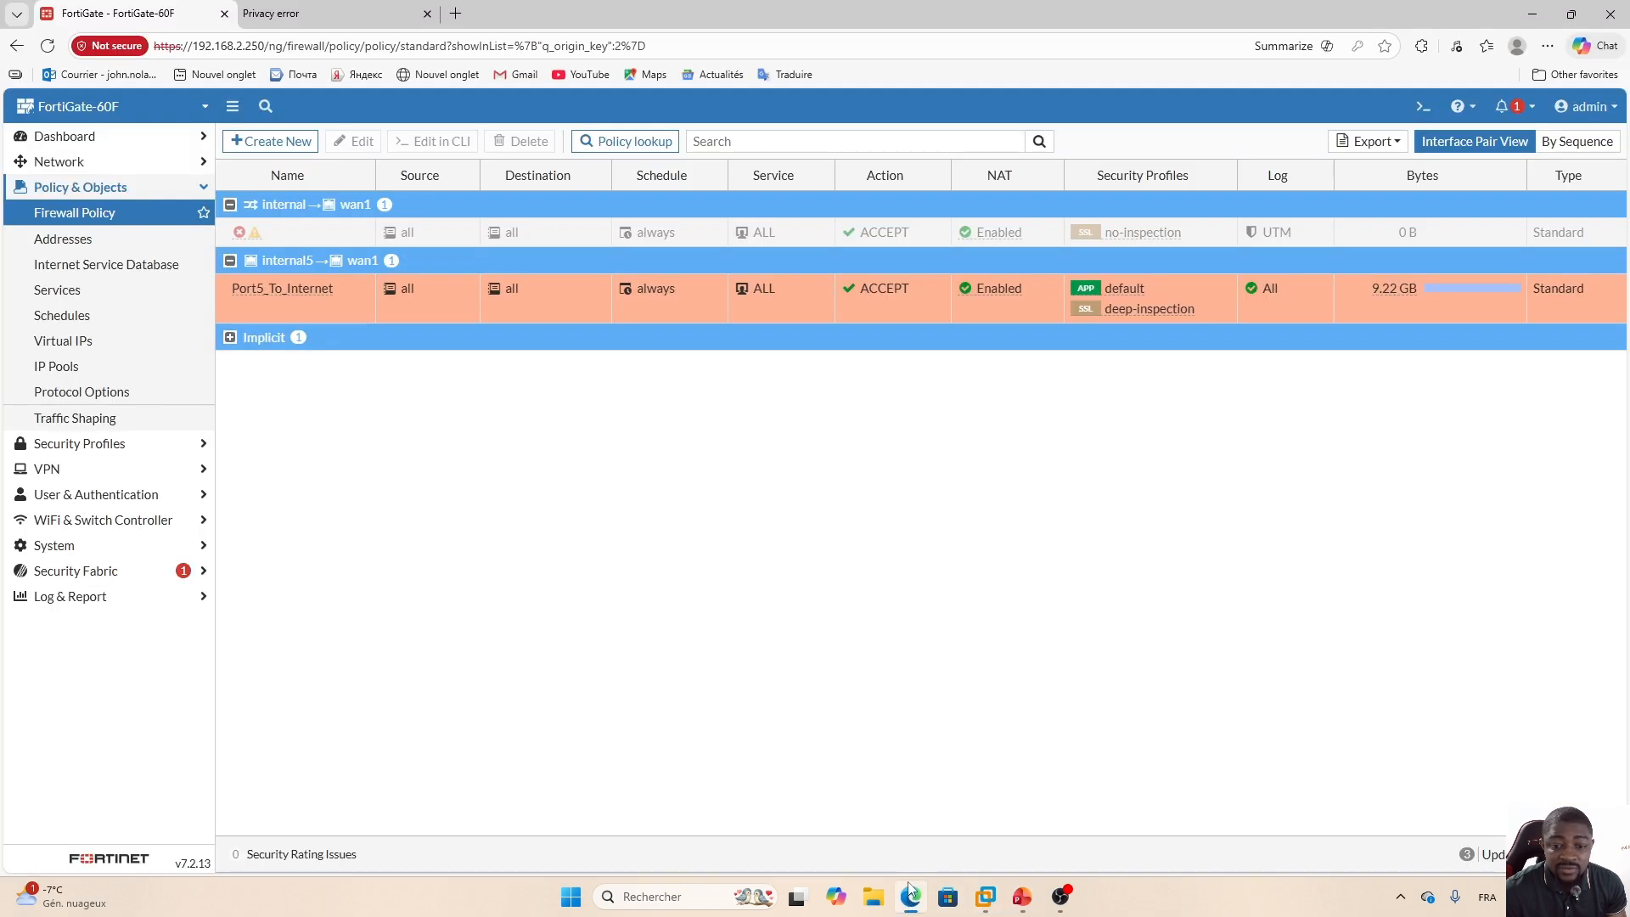
Reopen the internet policy's application sensor and start a Block override selecting YouTube_Shorts and YouTube_Comment.Posting.
double_click(552, 287)
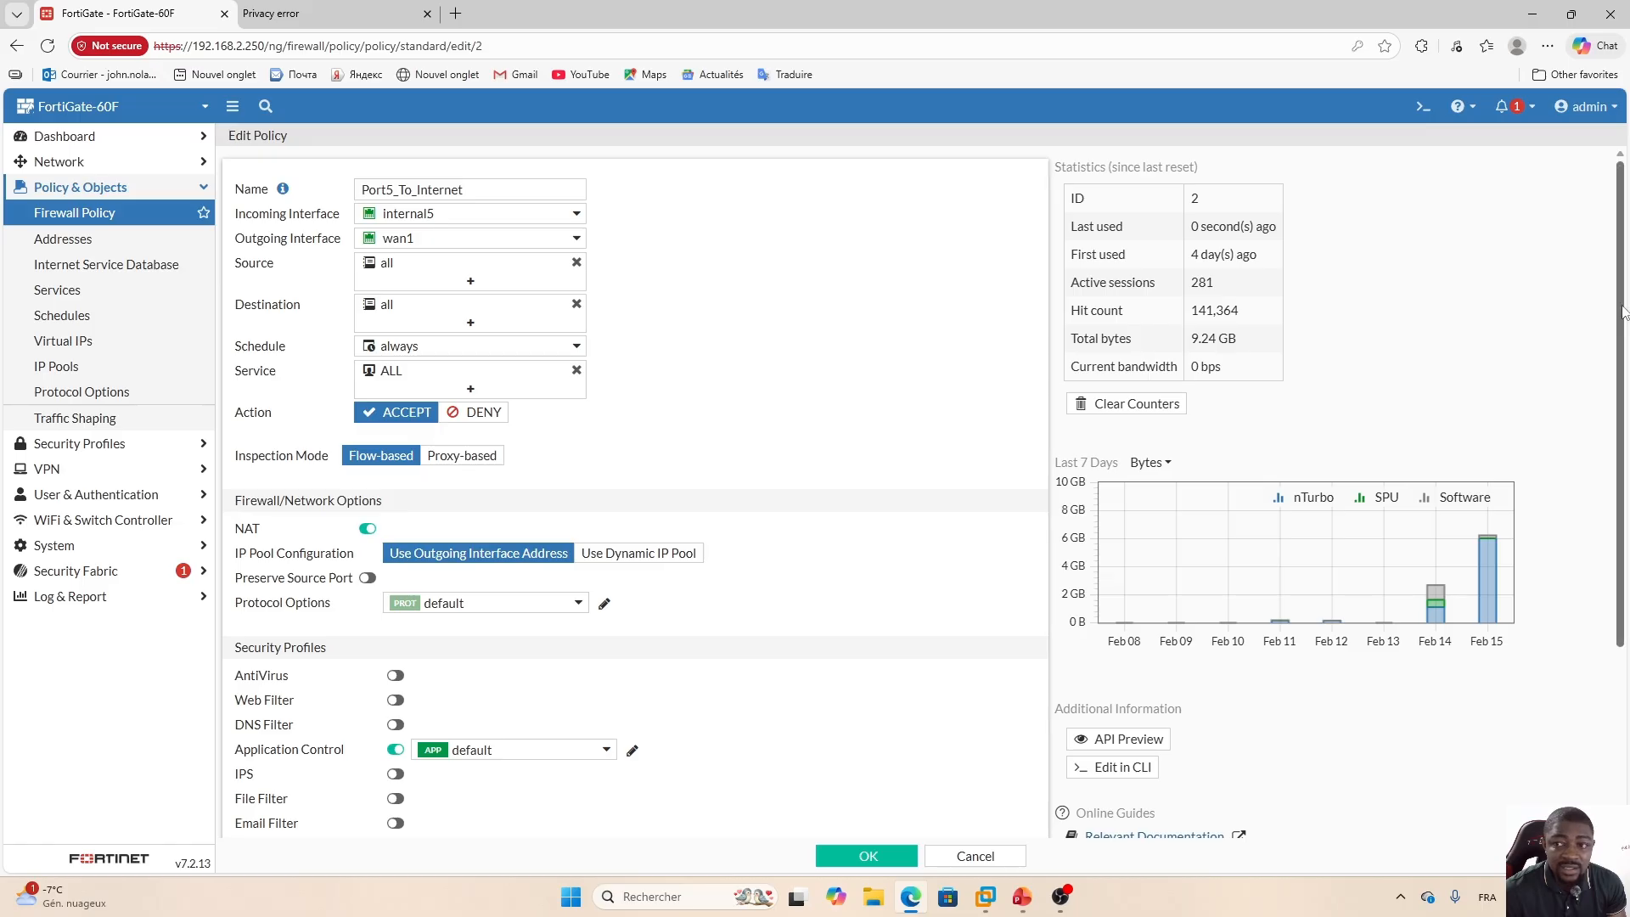
scroll(1518, 501, "down", 3)
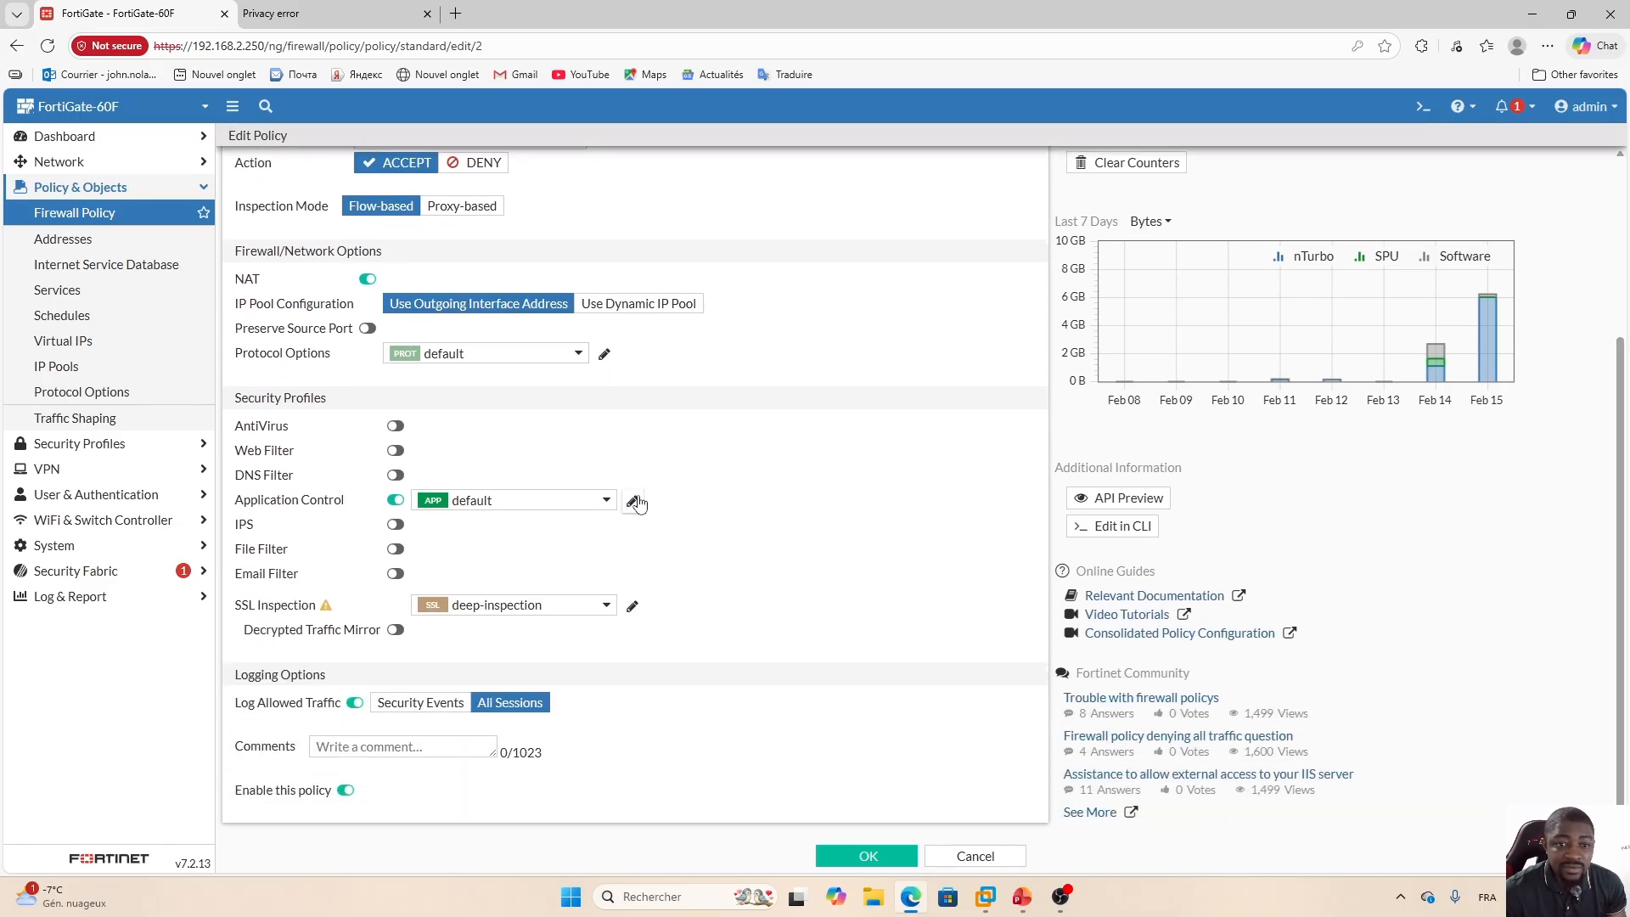
left_click(634, 501)
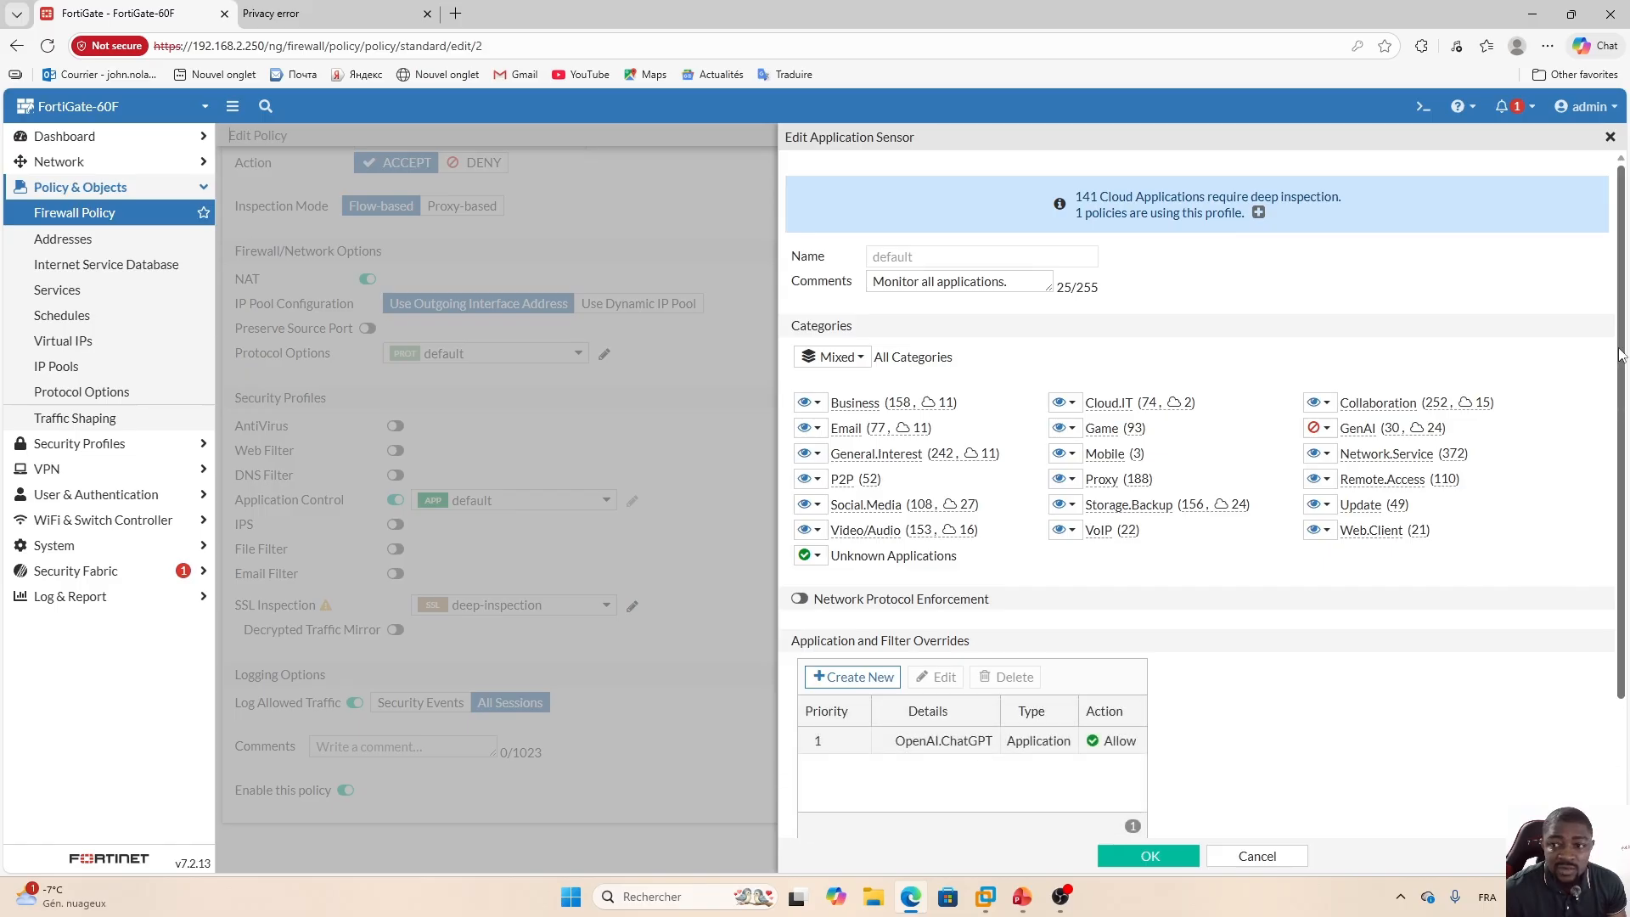
left_click_drag(1620, 355, 1616, 533)
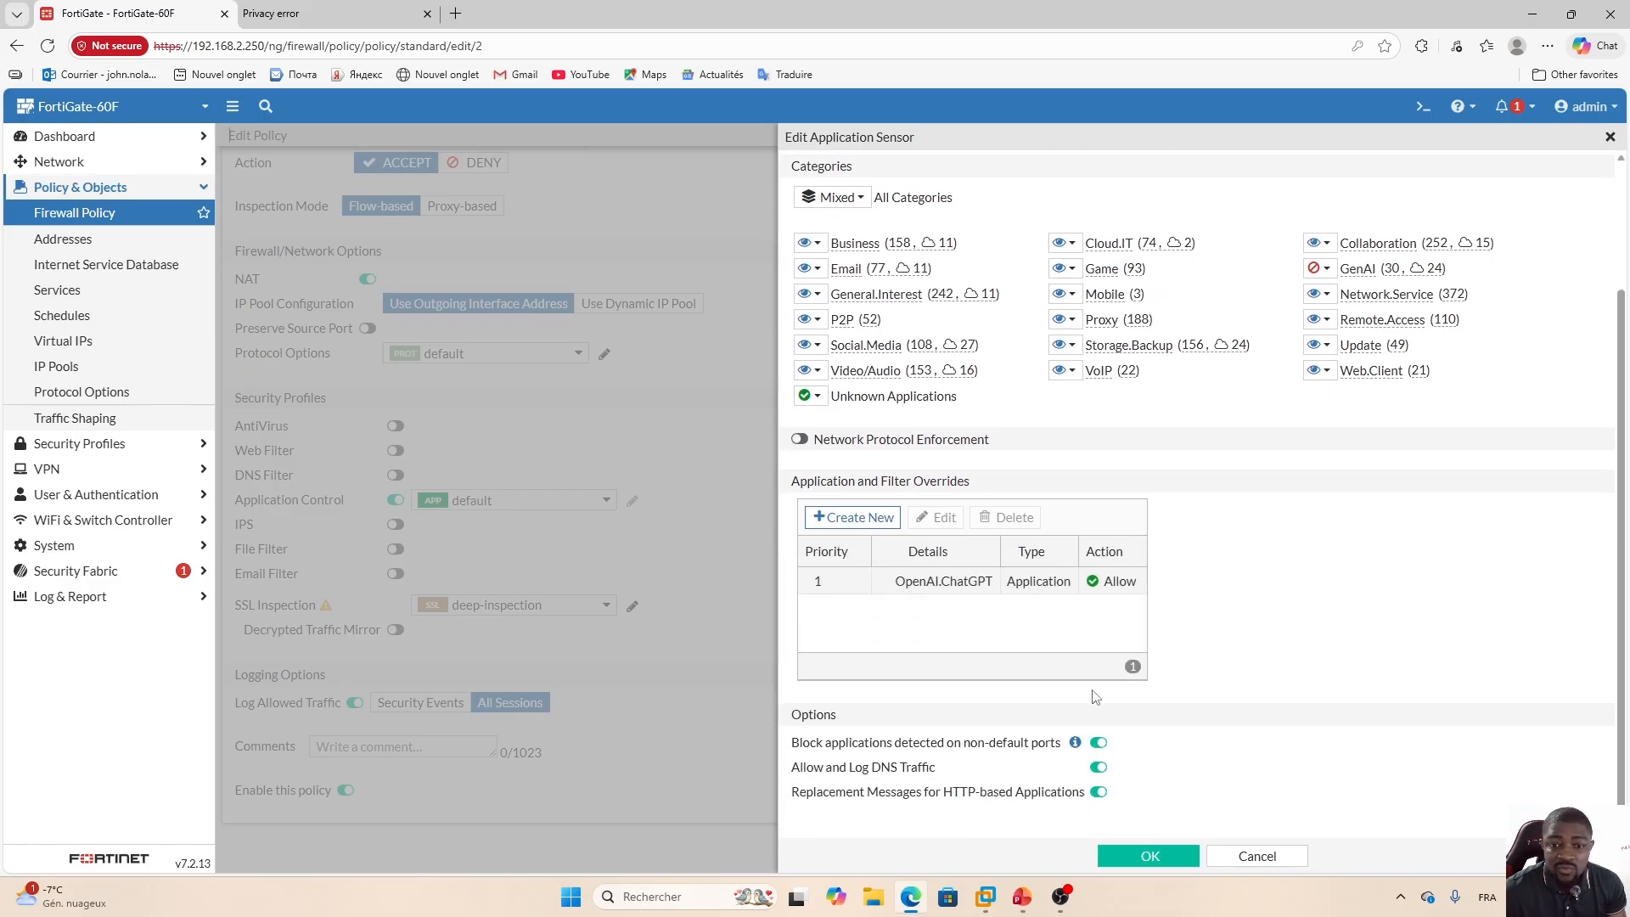
left_click(887, 515)
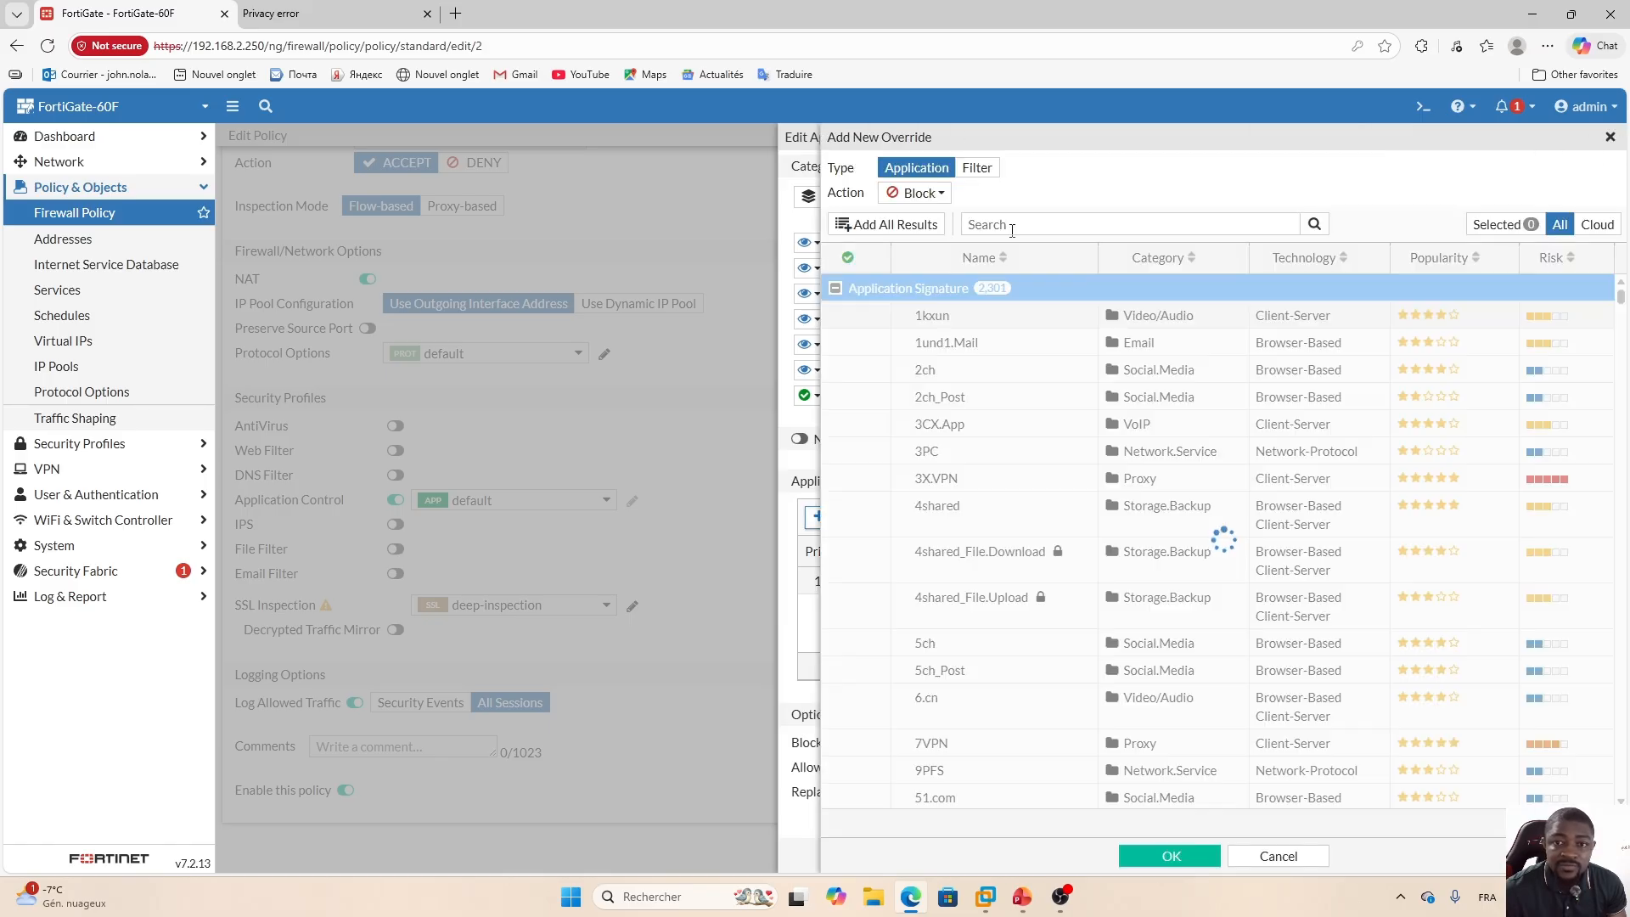
left_click(1042, 219)
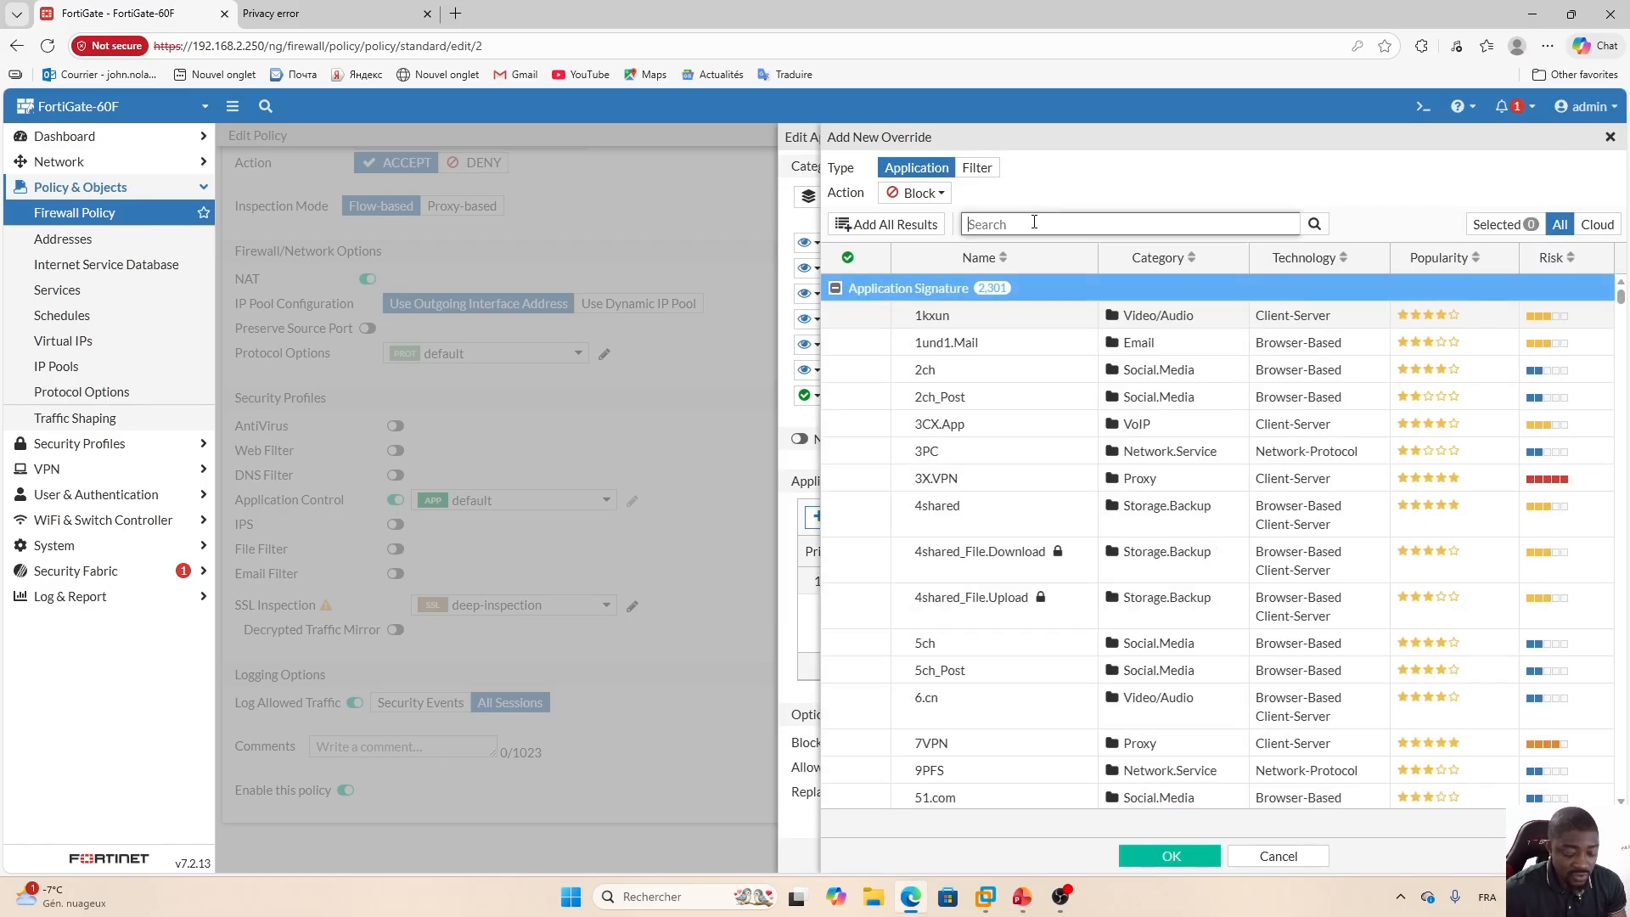
key("Caps_Lock")
type("Youtube")
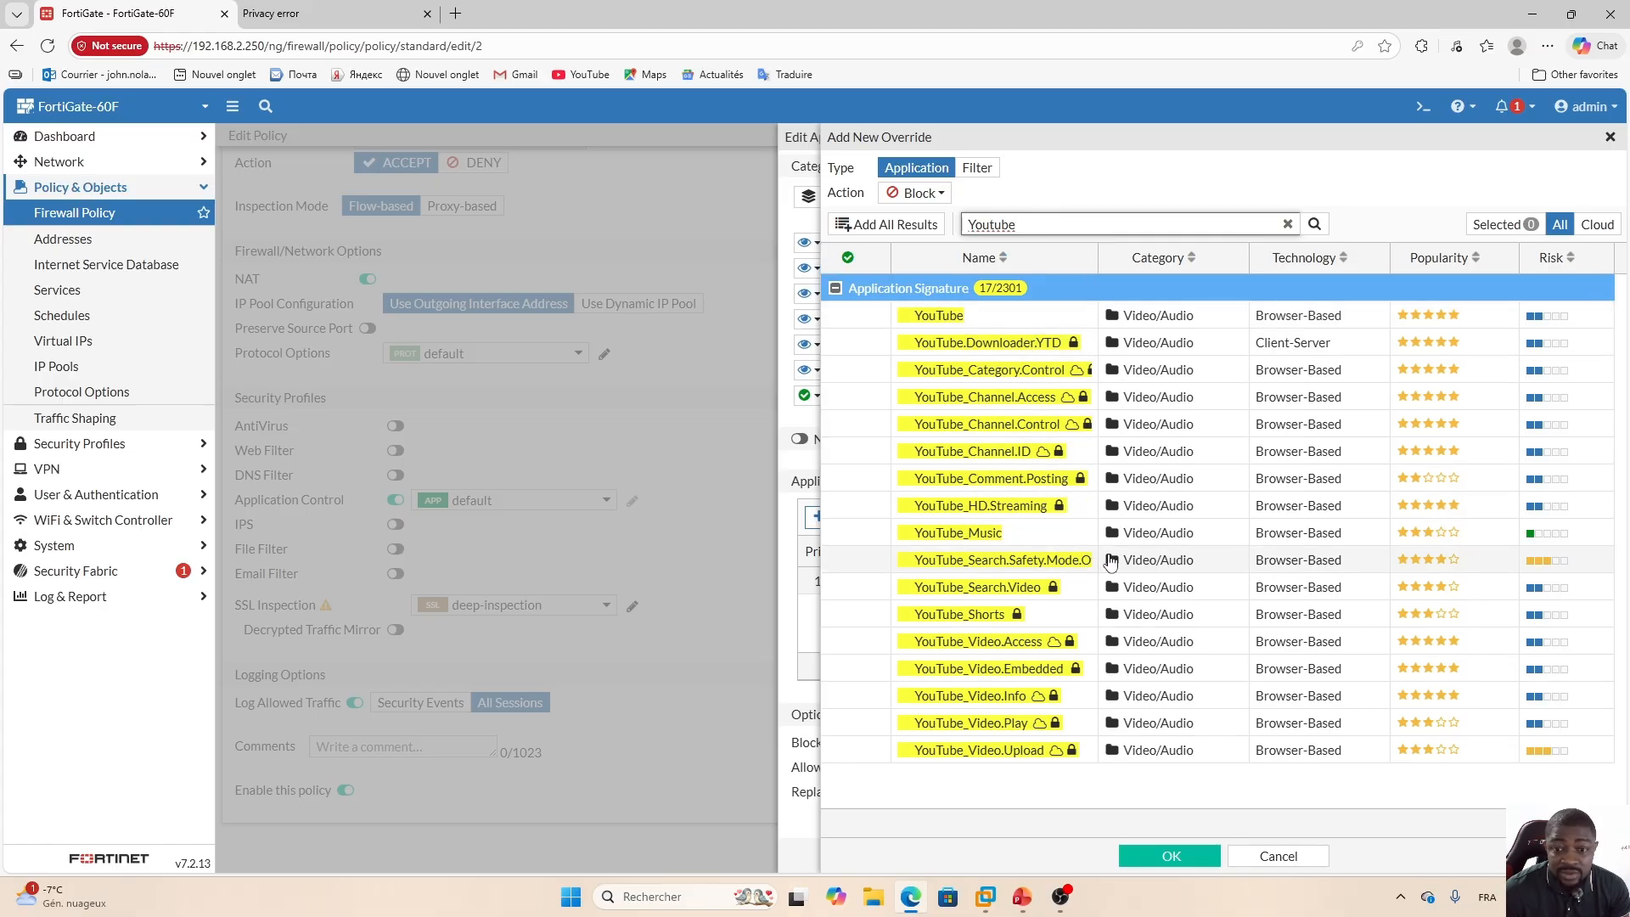
left_click(1047, 617)
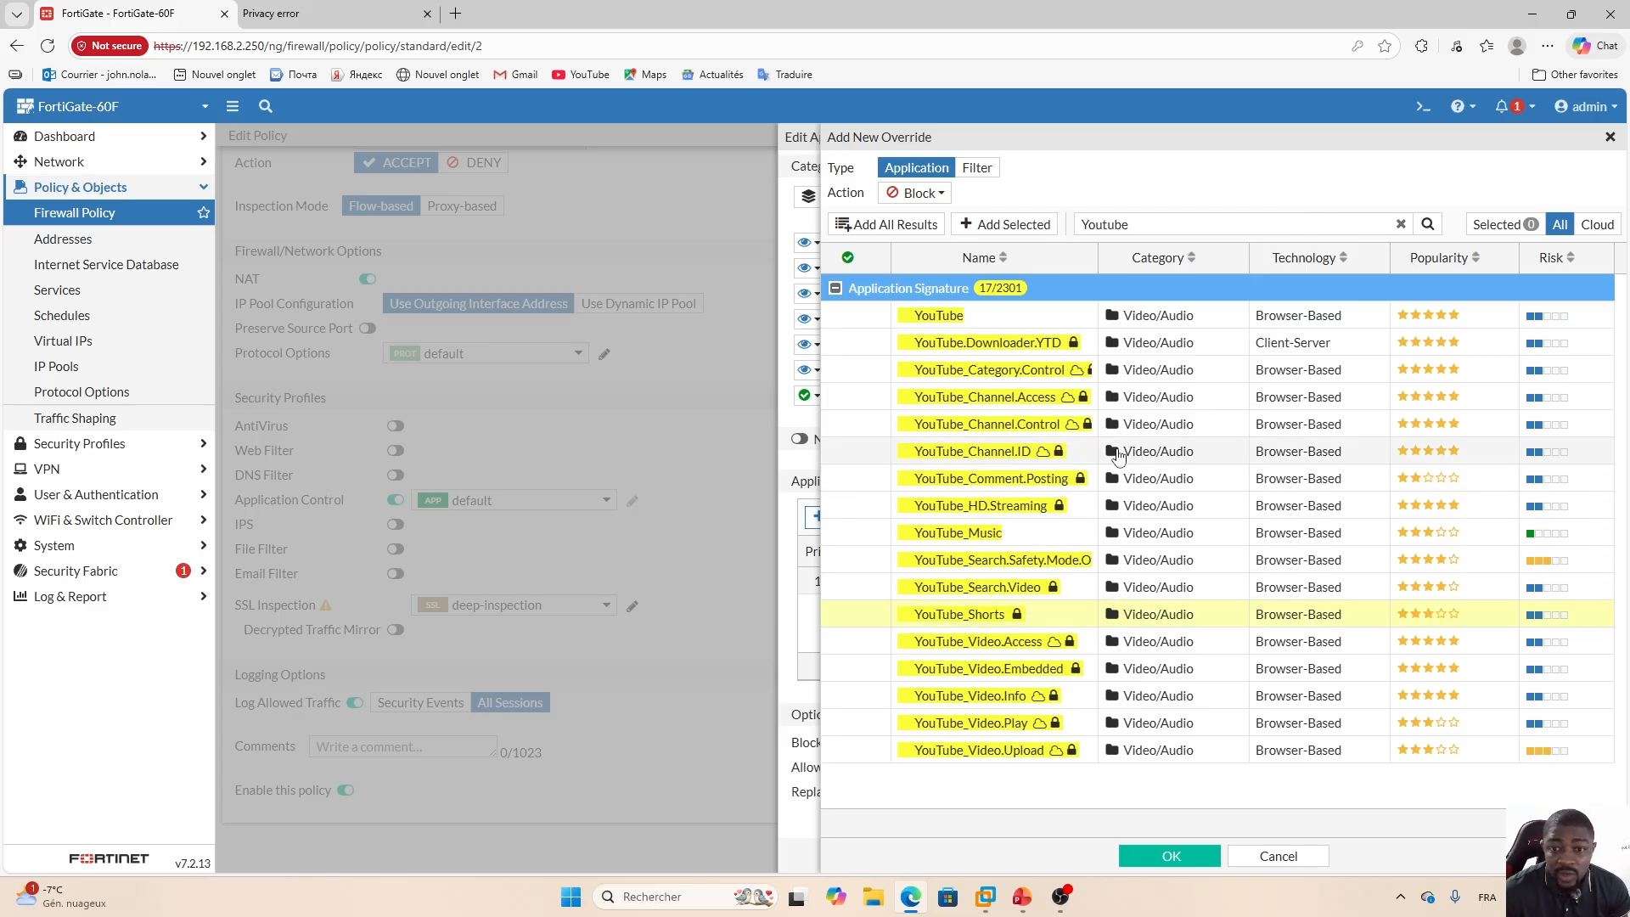
left_click(994, 482)
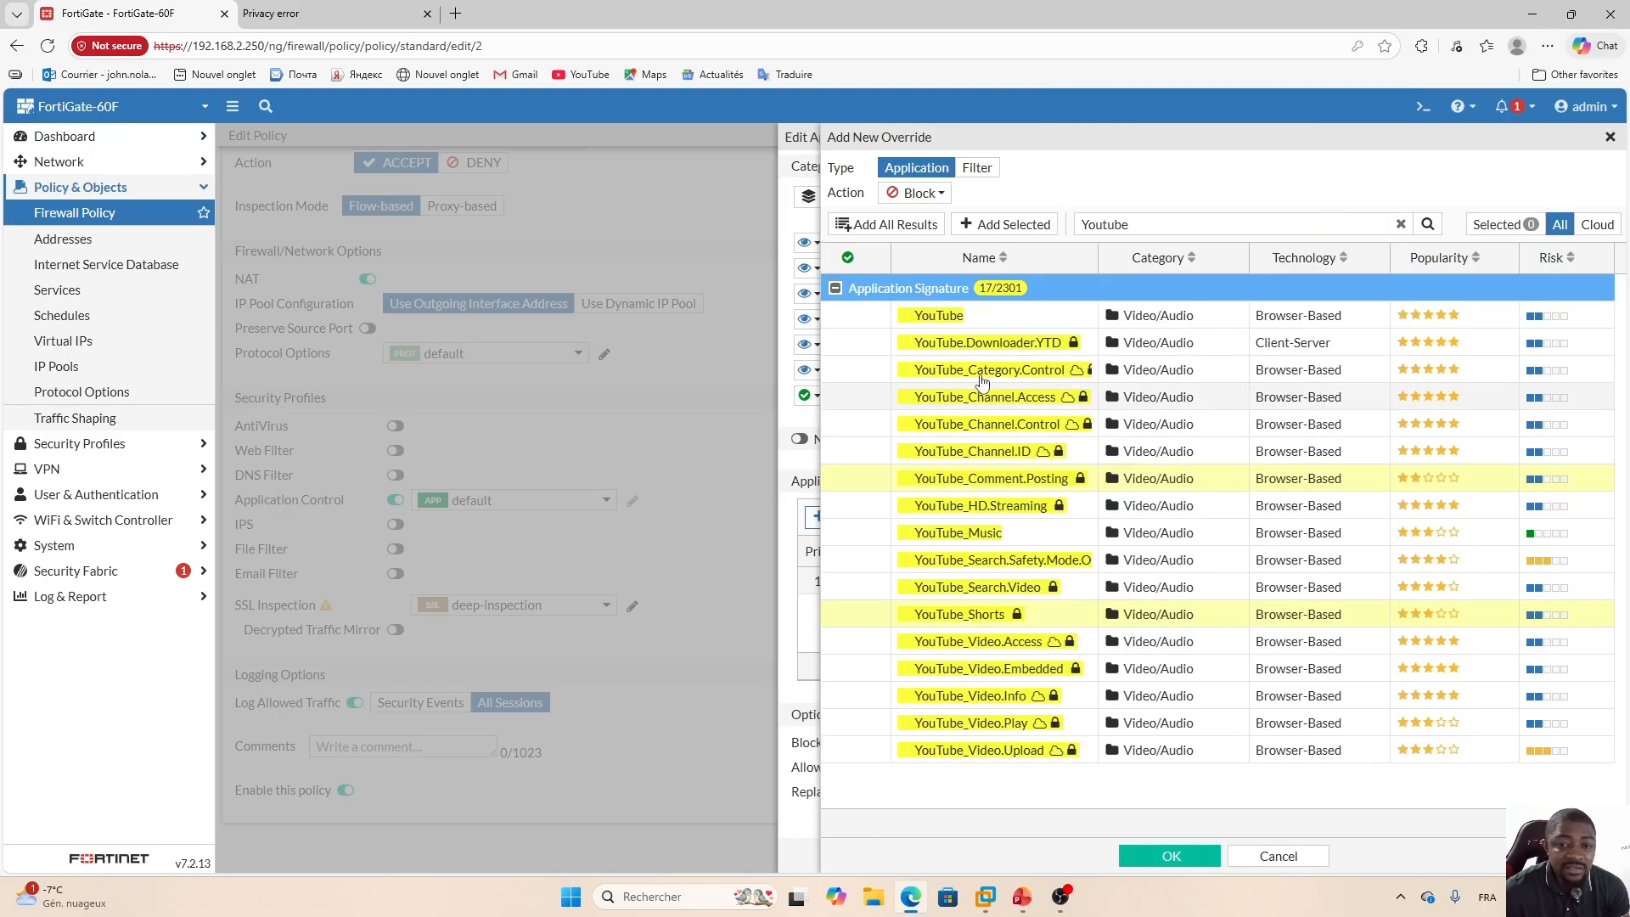
In the VM's Chrome, open a new tab, search for youtu and open the YouTube result.
left_click(985, 897)
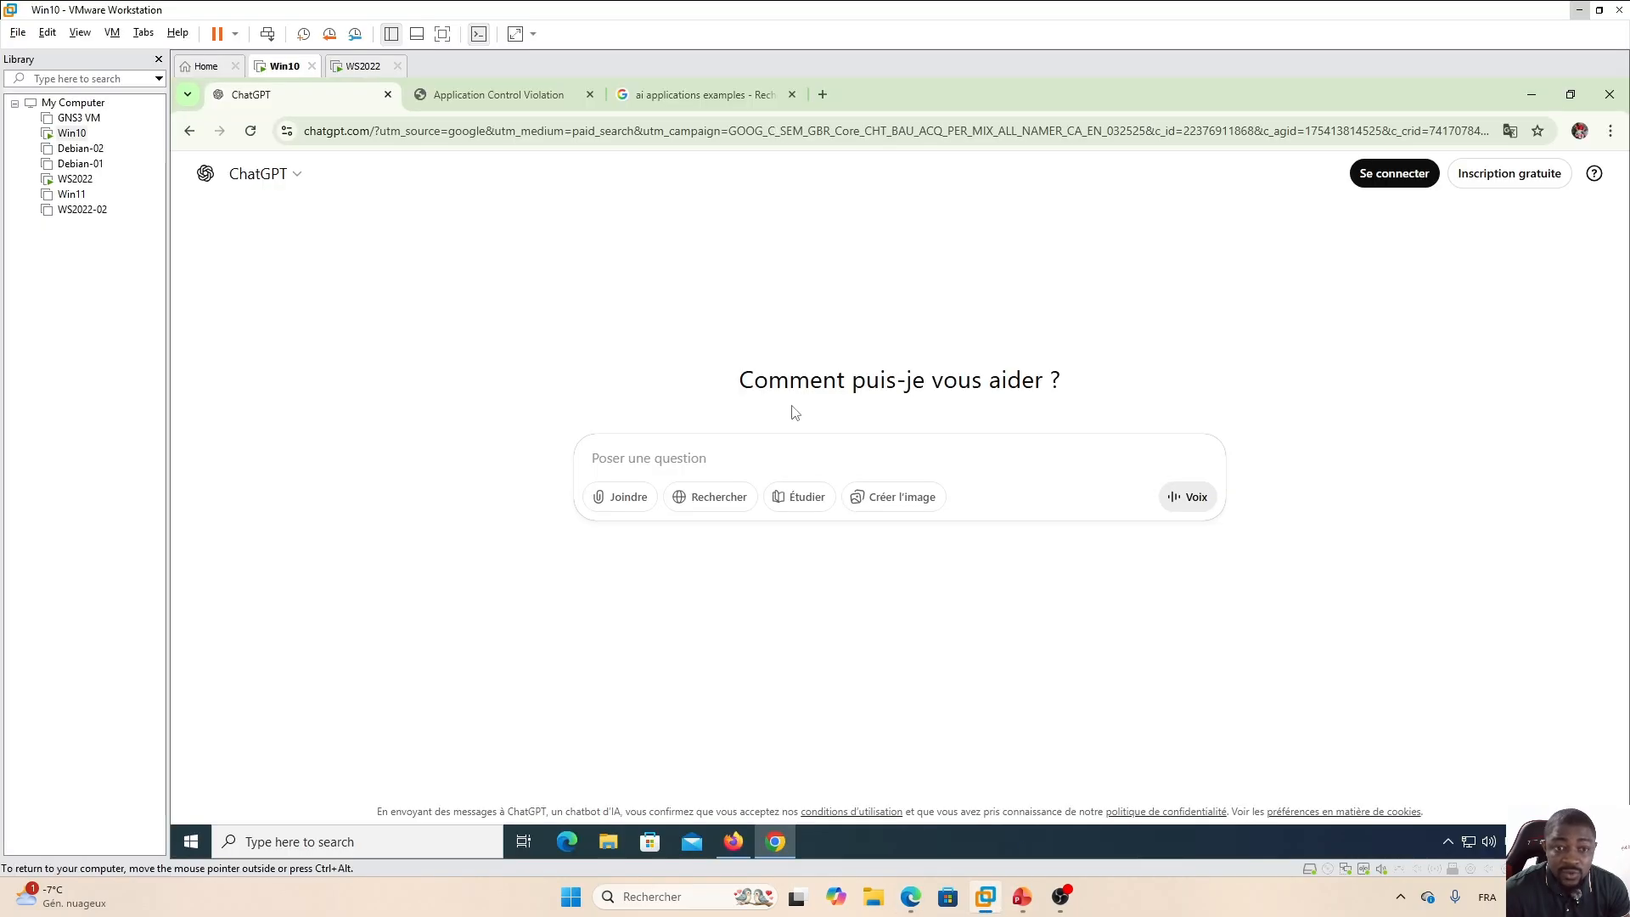
left_click(822, 95)
left_click(844, 129)
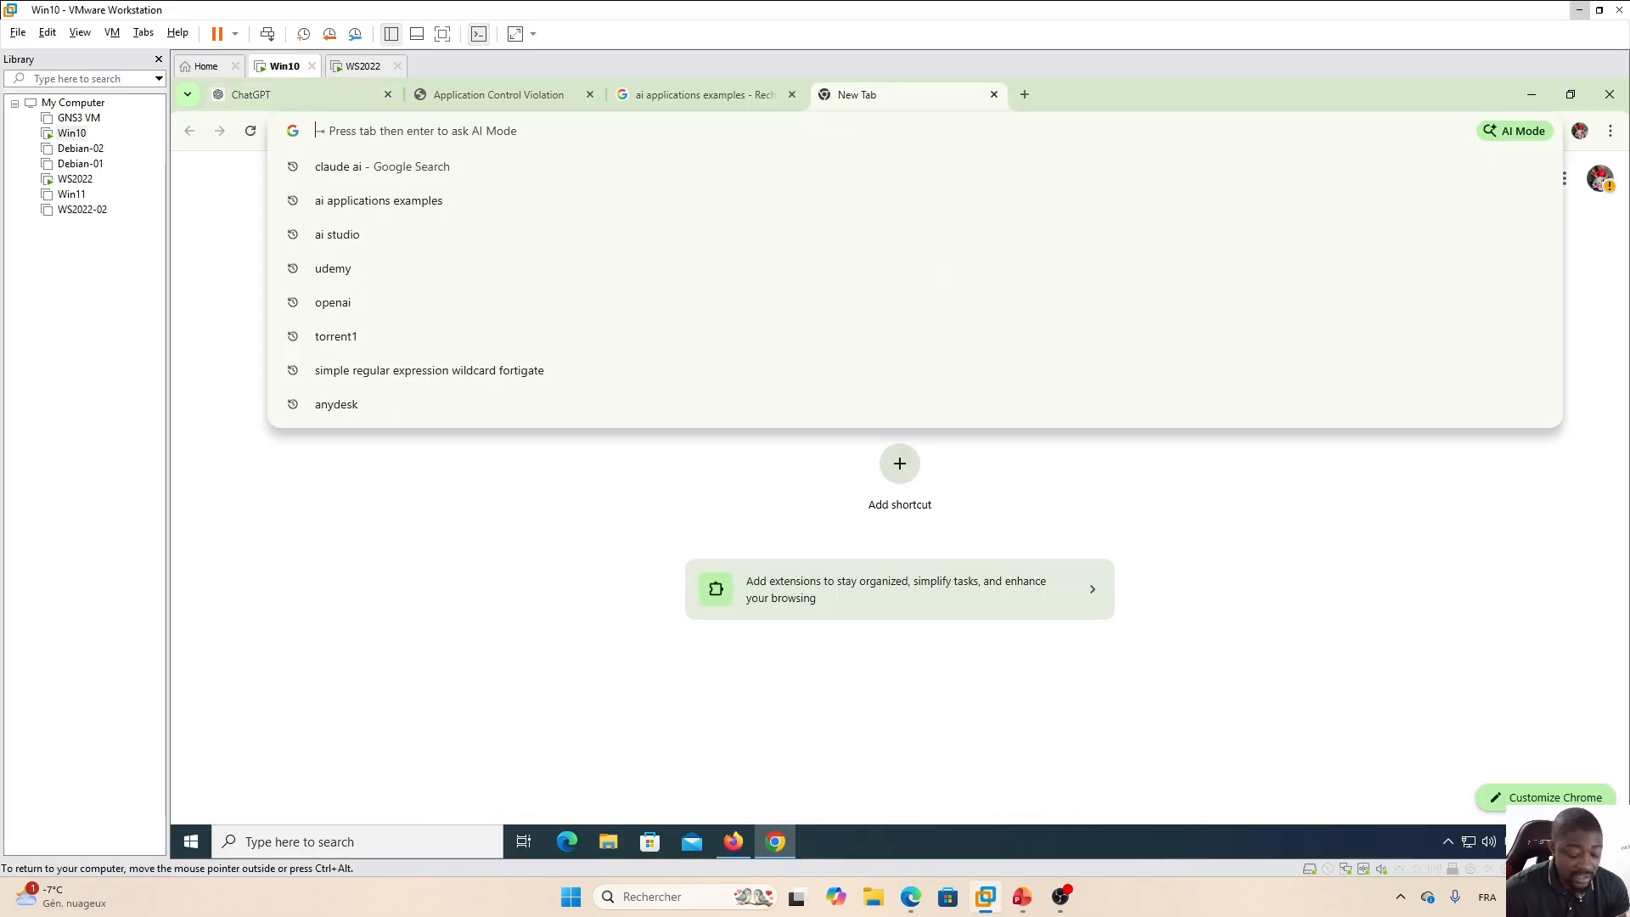
type("youtu")
key("Return")
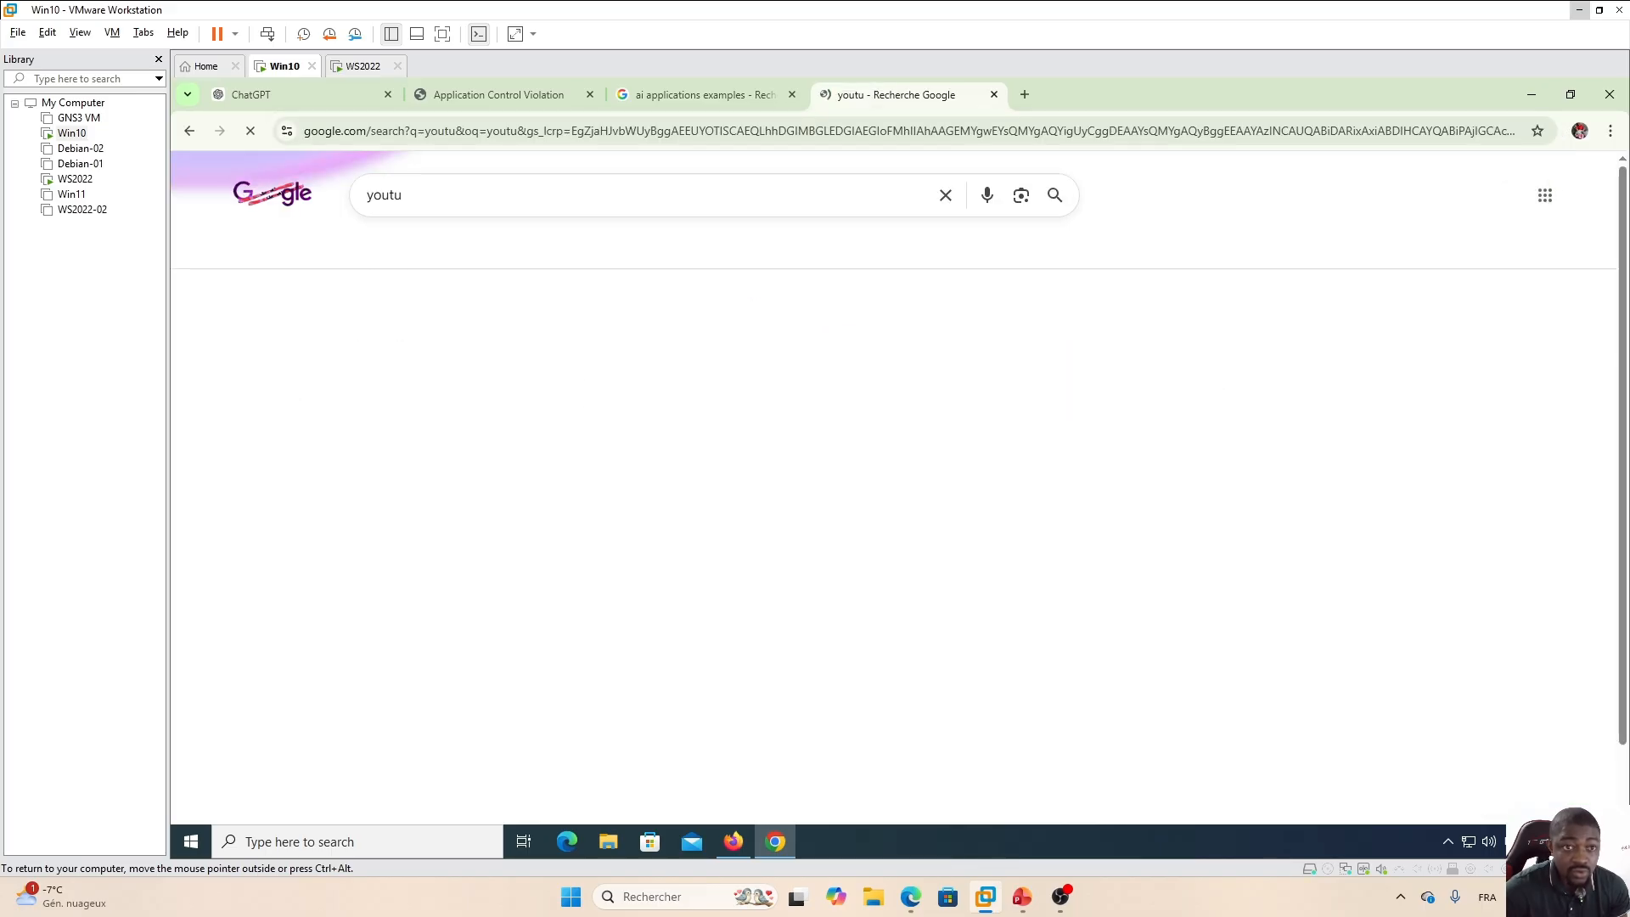
left_click(388, 417)
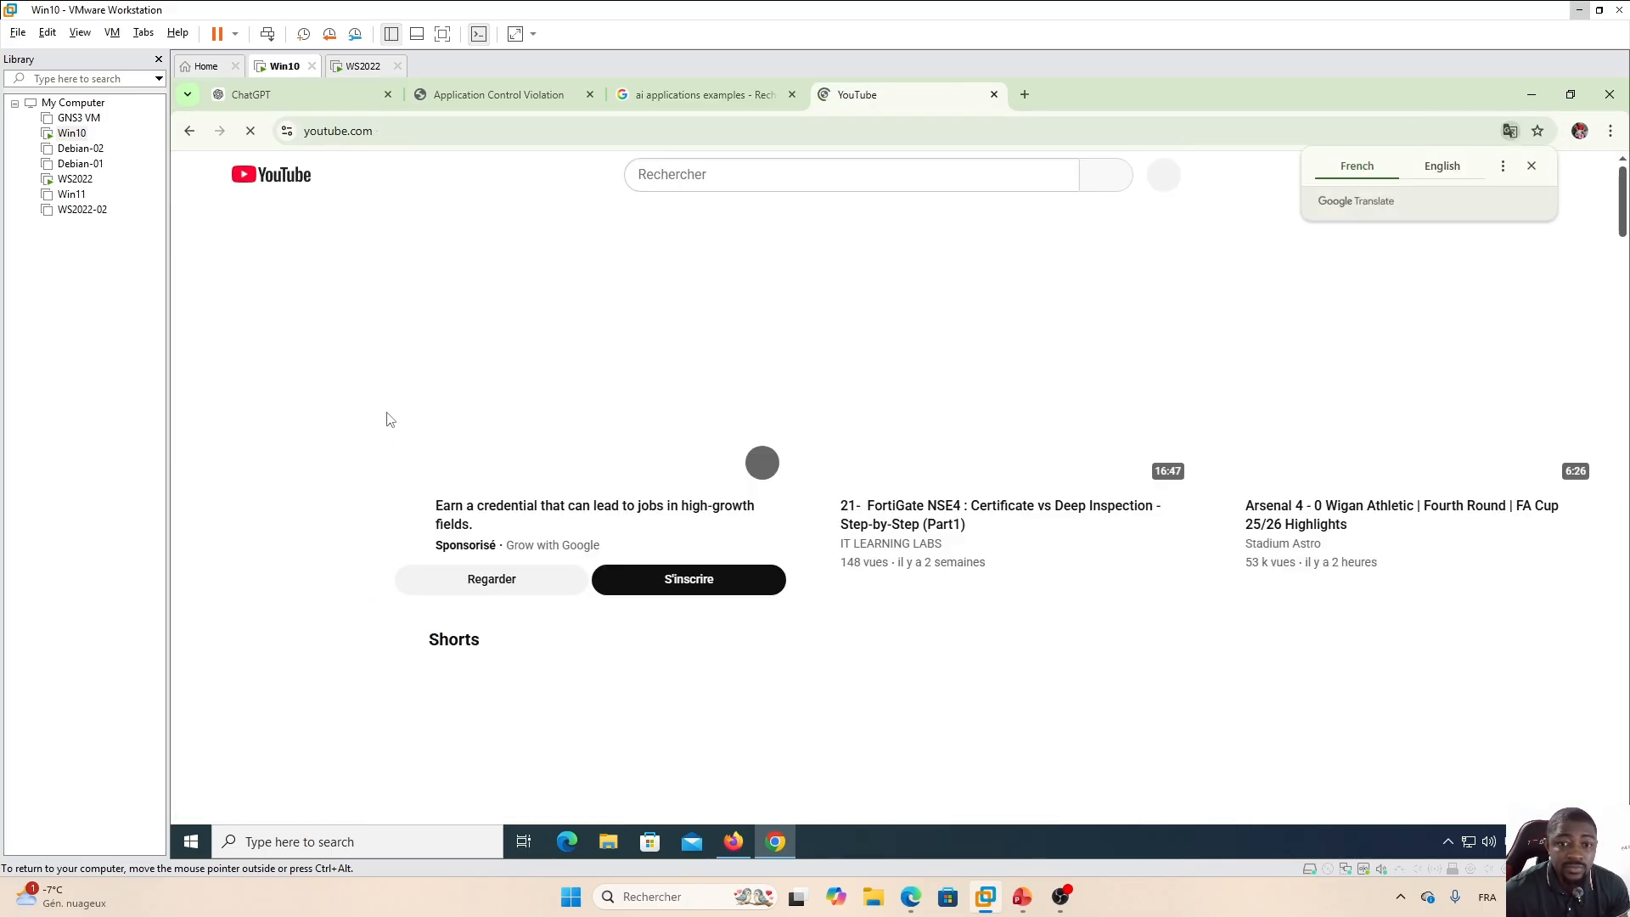
Open the FortiGate NSE4 video on YouTube in the VM and scroll down to its comments section.
left_click(980, 377)
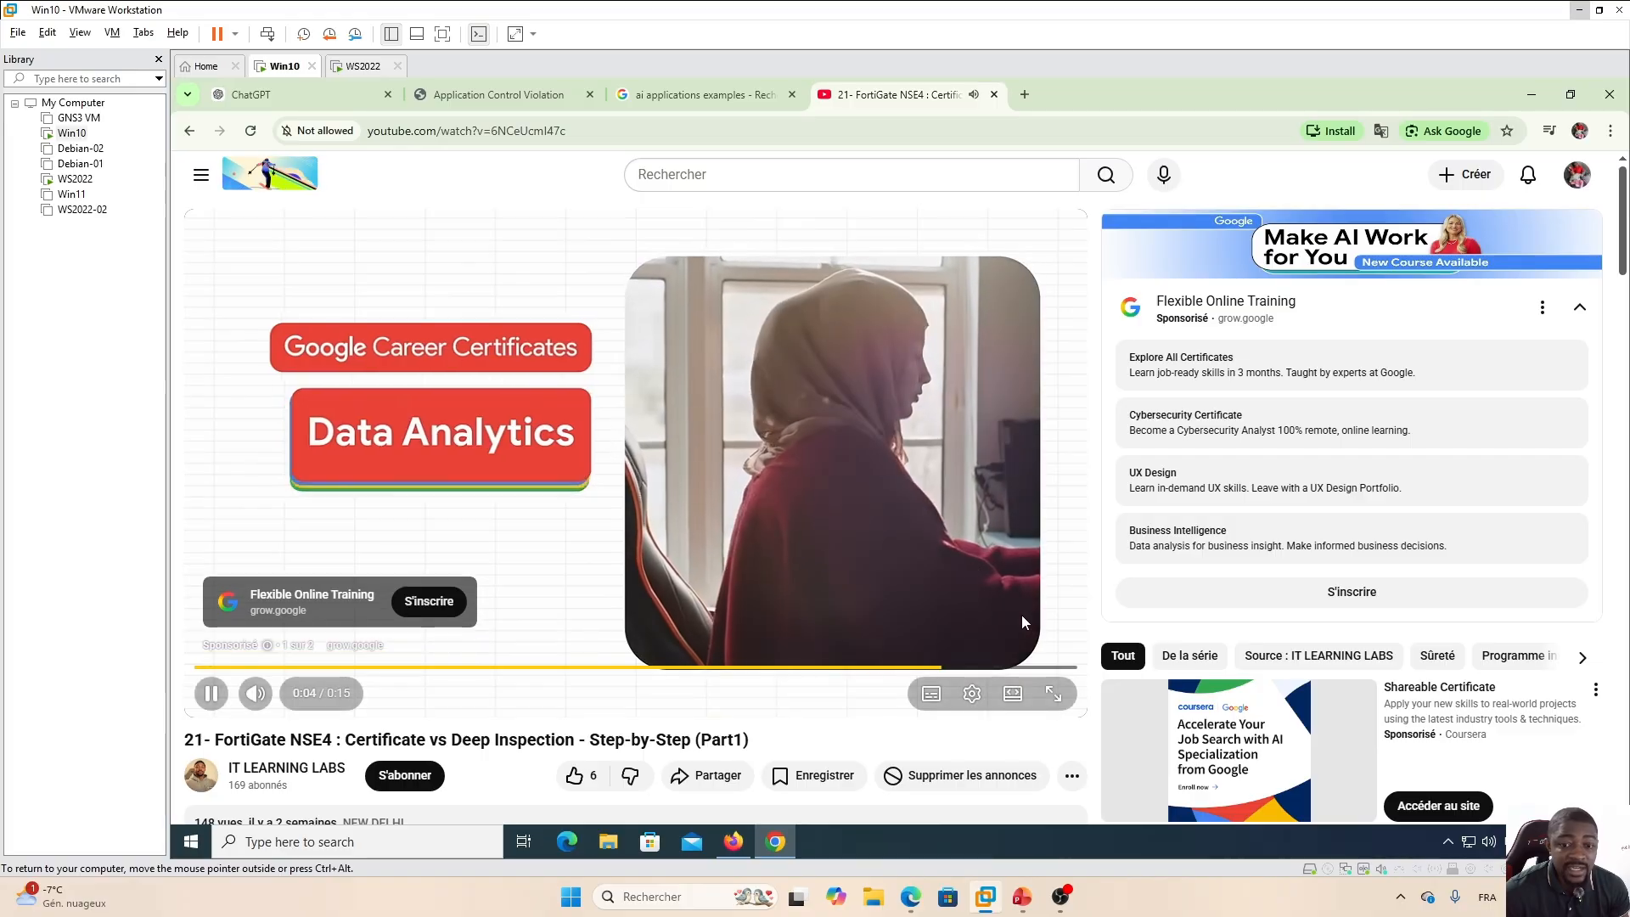
left_click(1023, 641)
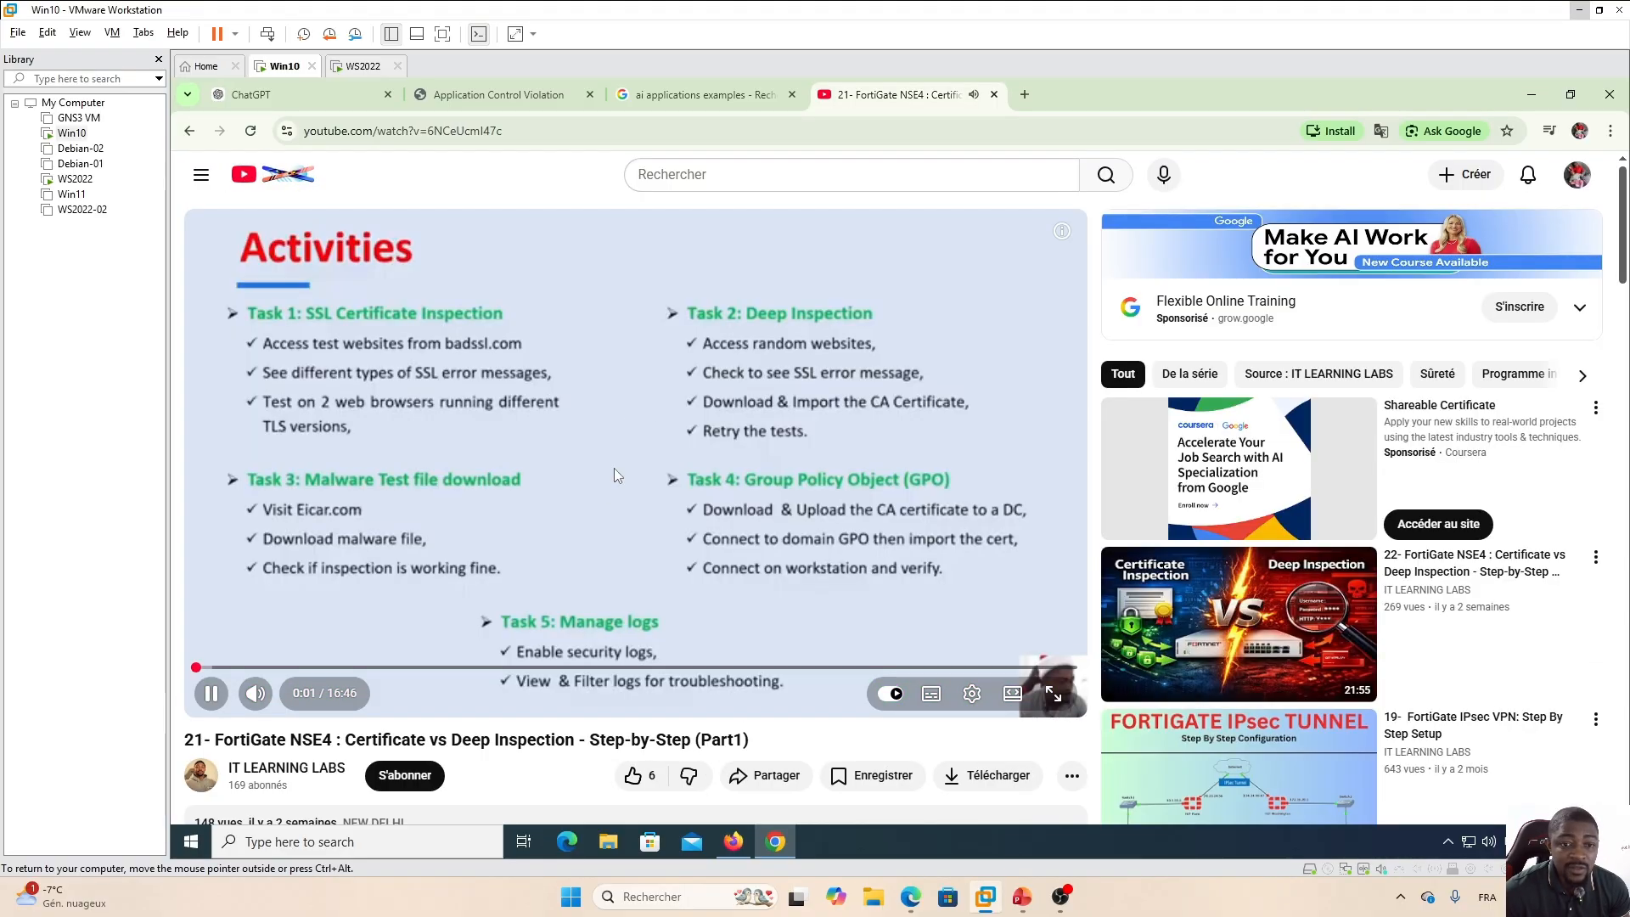
left_click(614, 467)
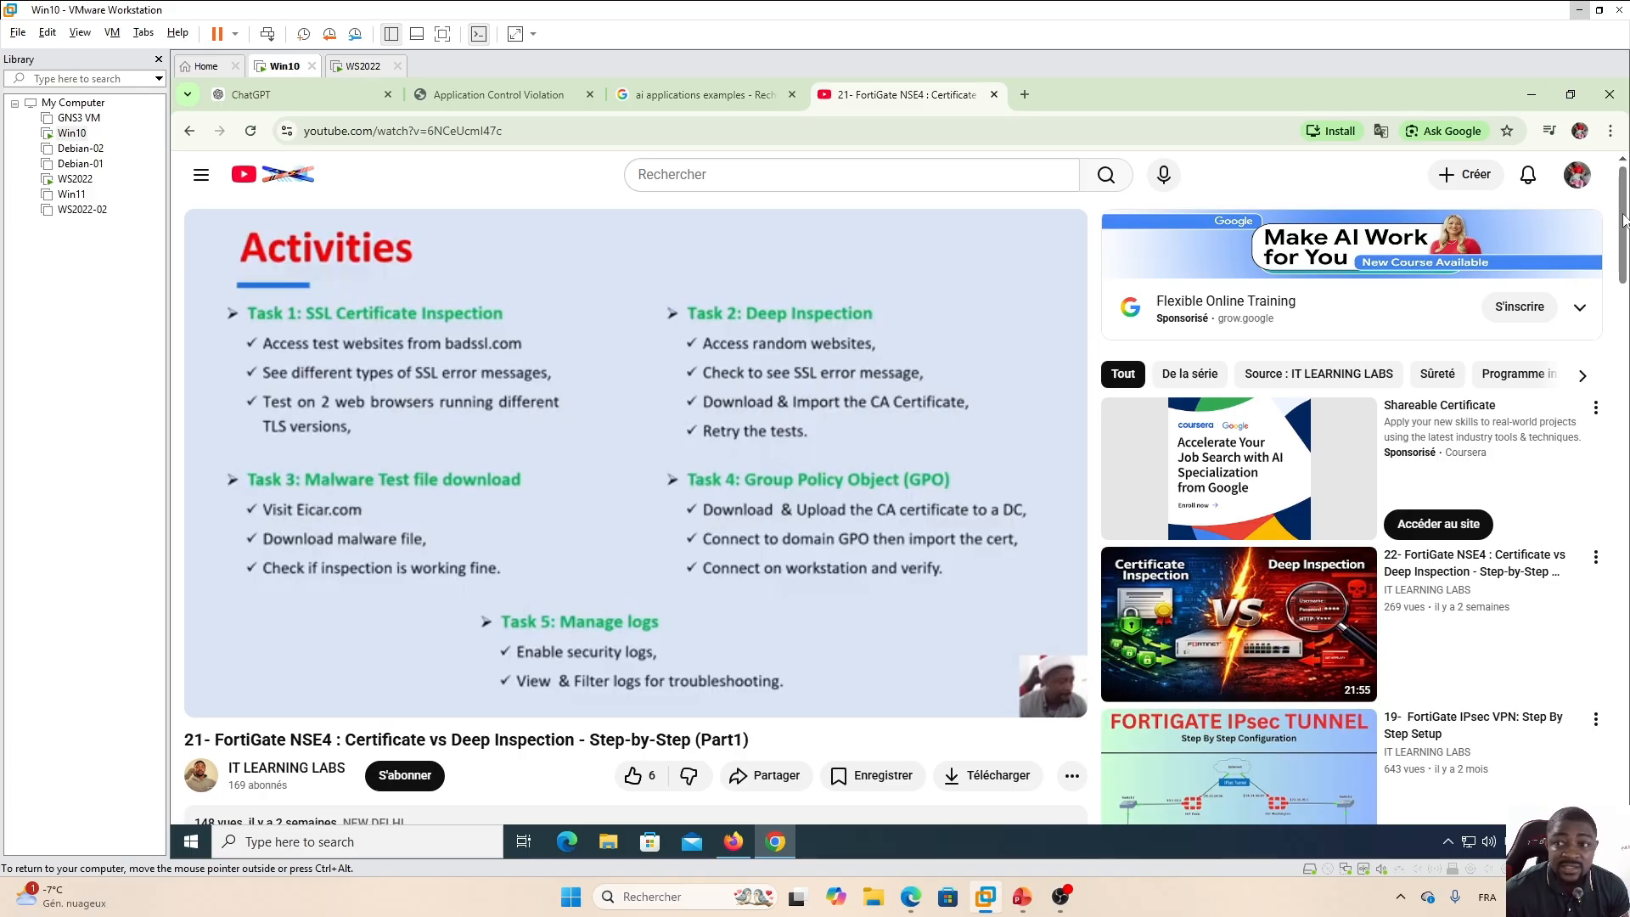
left_click_drag(1625, 218, 1626, 300)
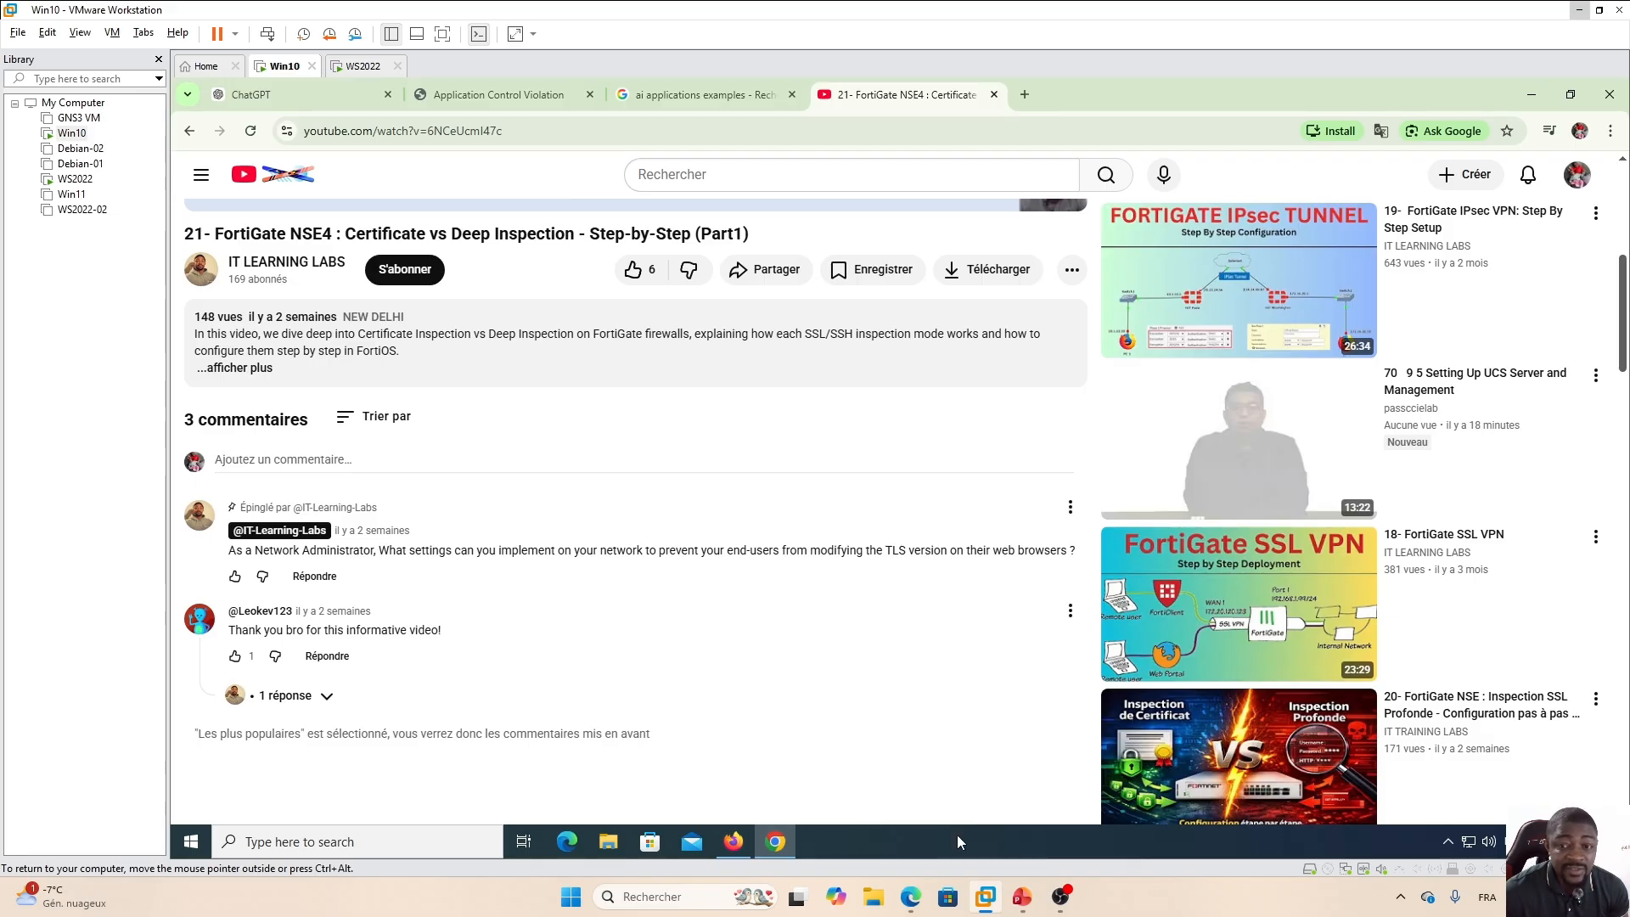
left_click(911, 897)
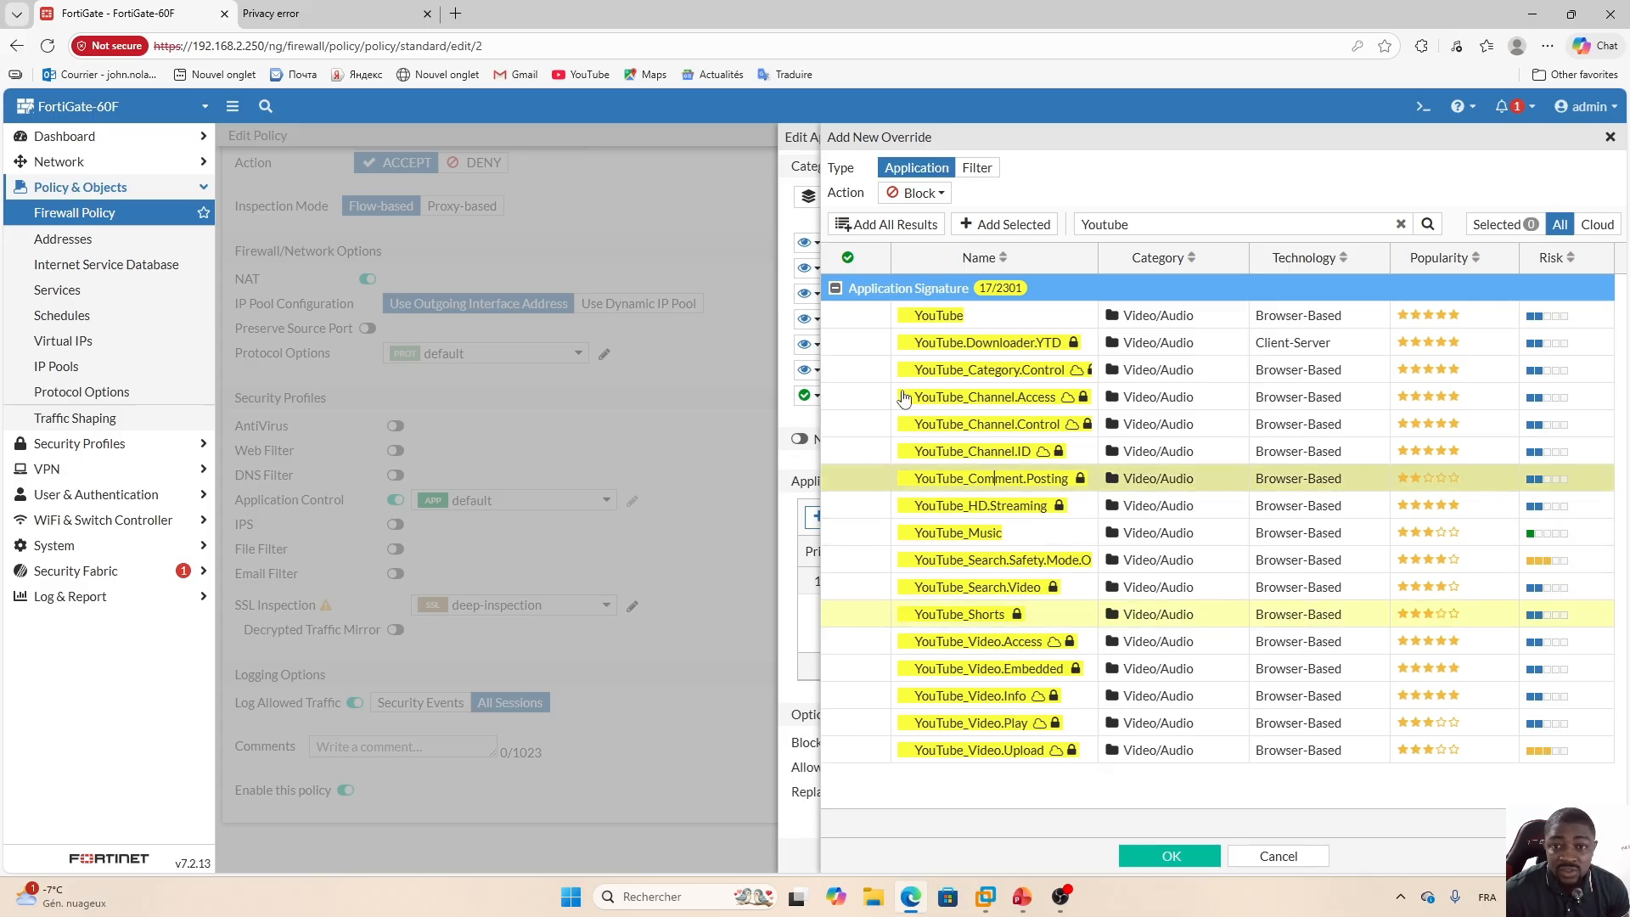
Add YouTube_Shorts and YouTube_Comment.Posting as a Block override and save the application sensor.
left_click(1009, 227)
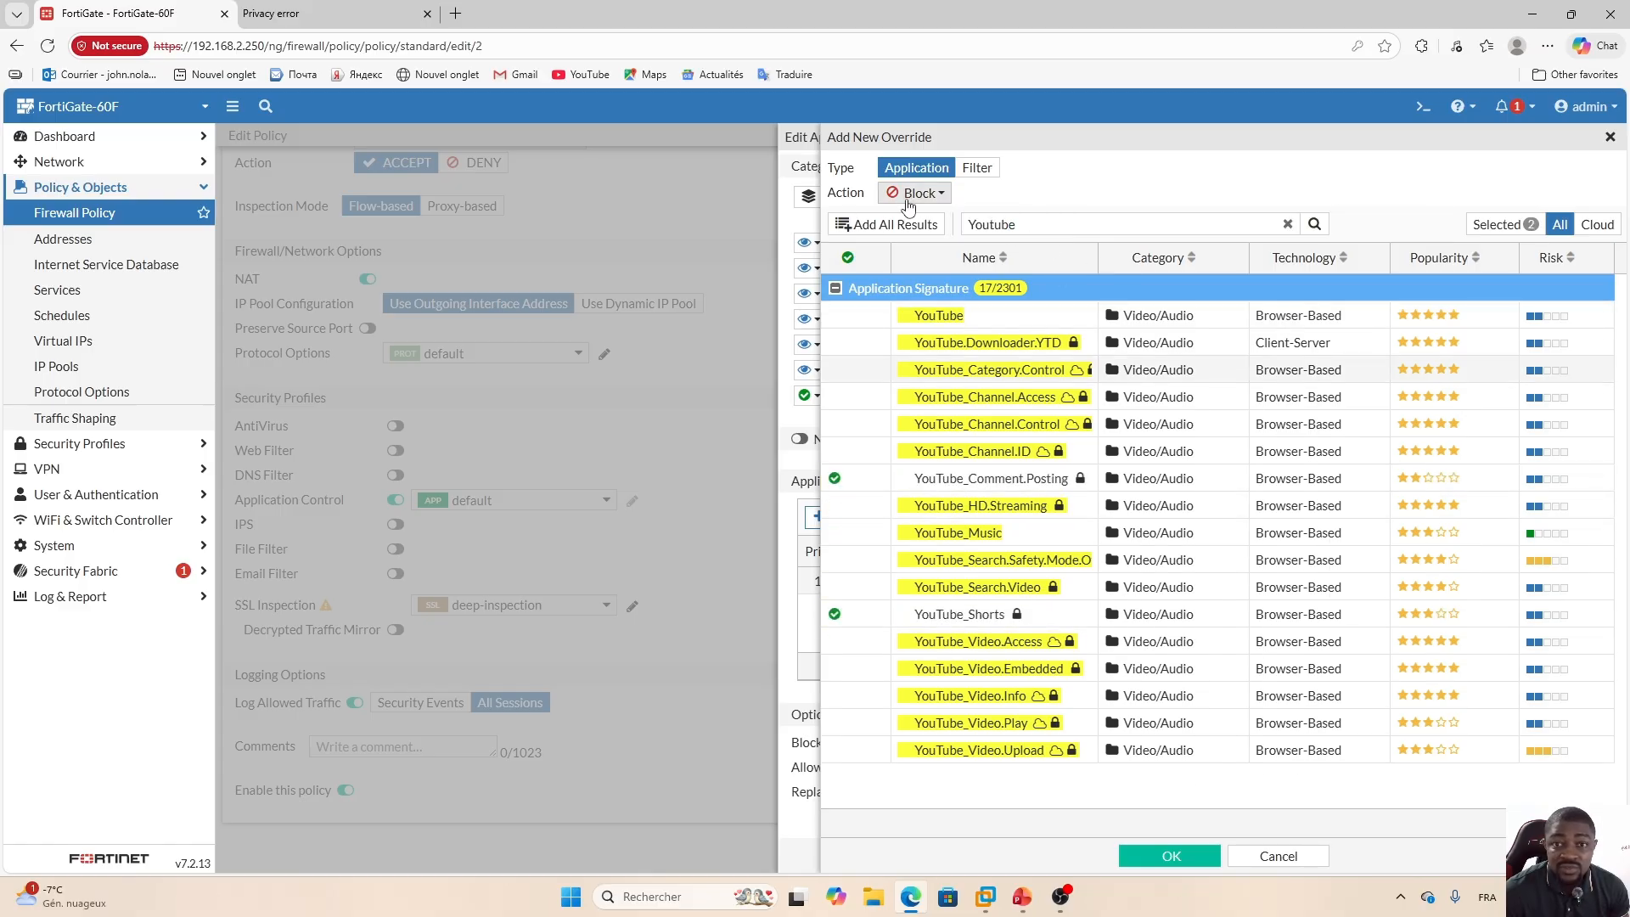
left_click(1178, 864)
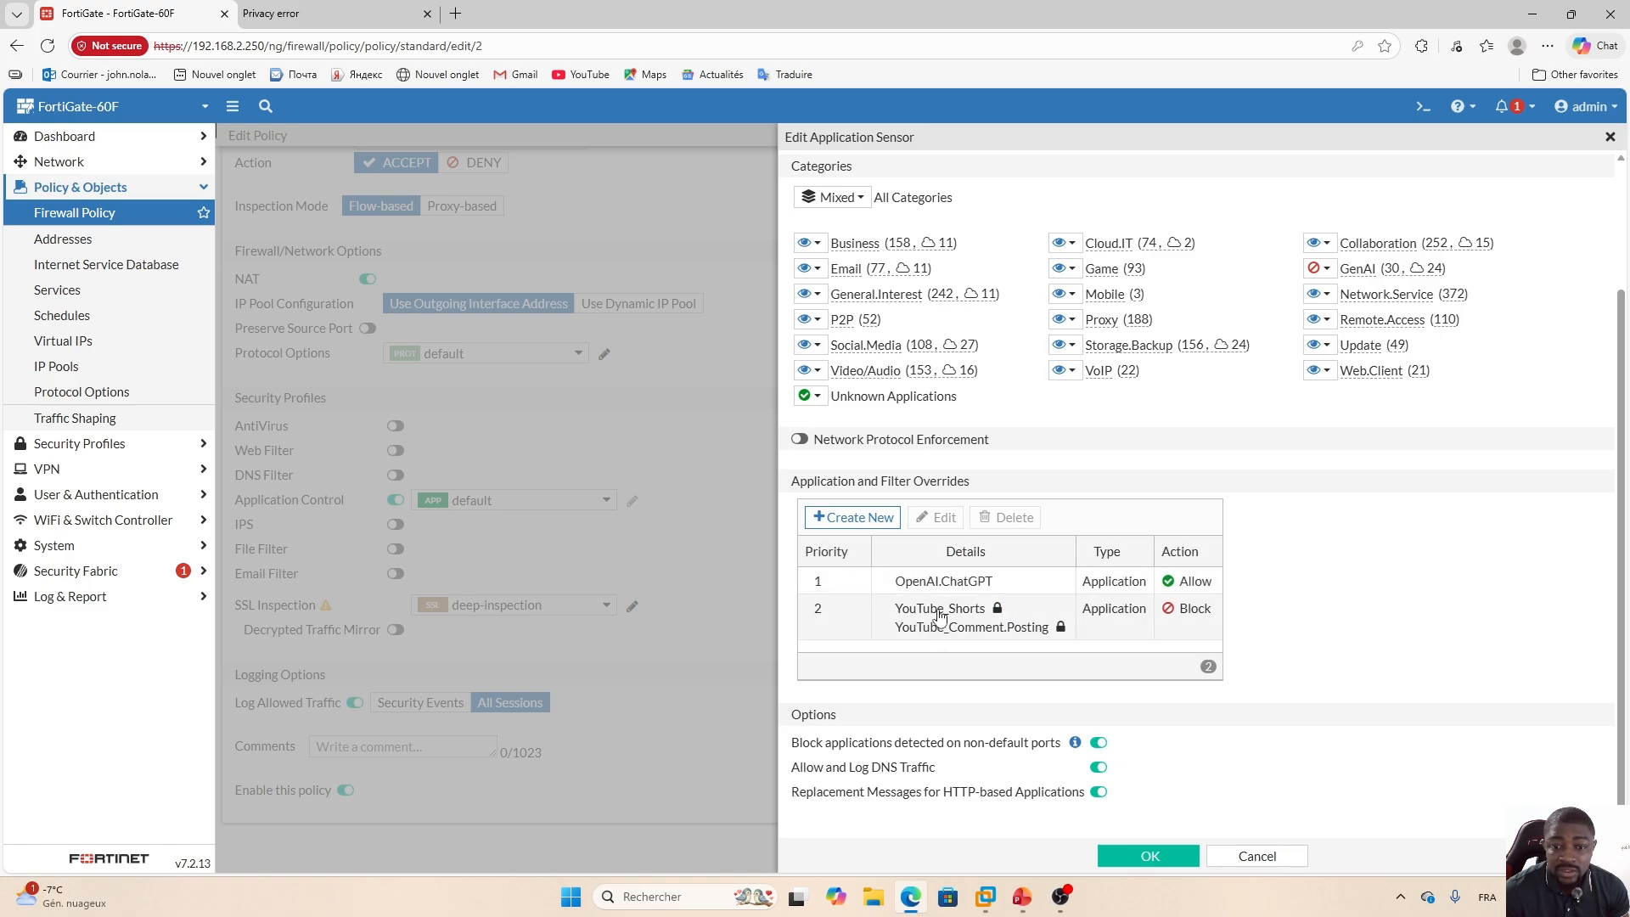
mouse_move(1001, 633)
left_click(1139, 863)
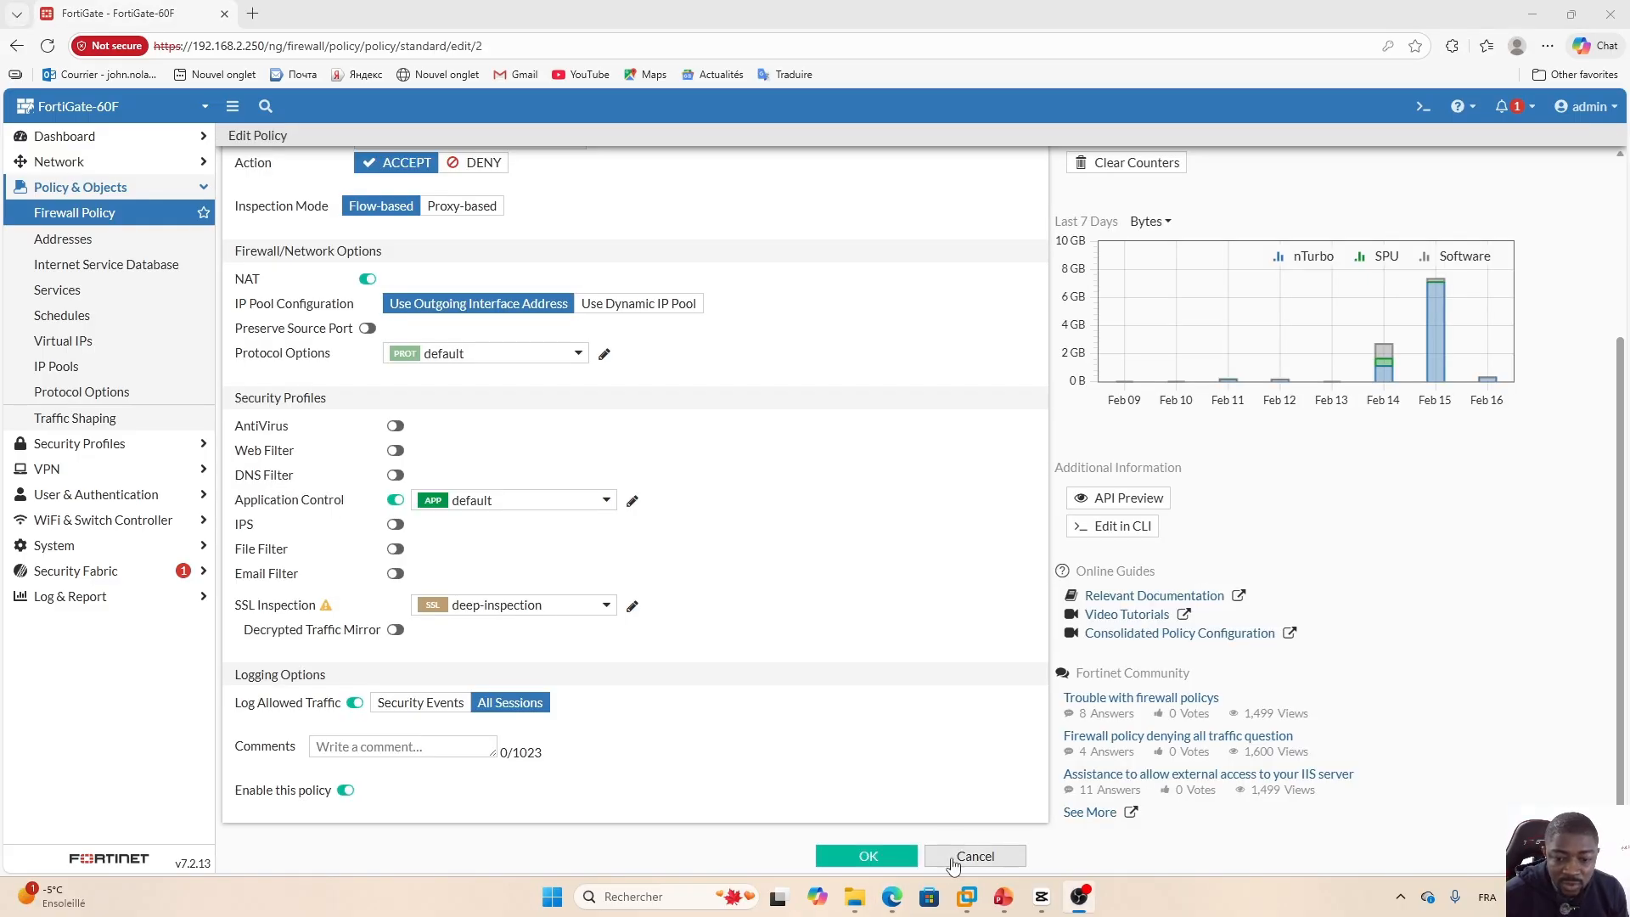
left_click(967, 897)
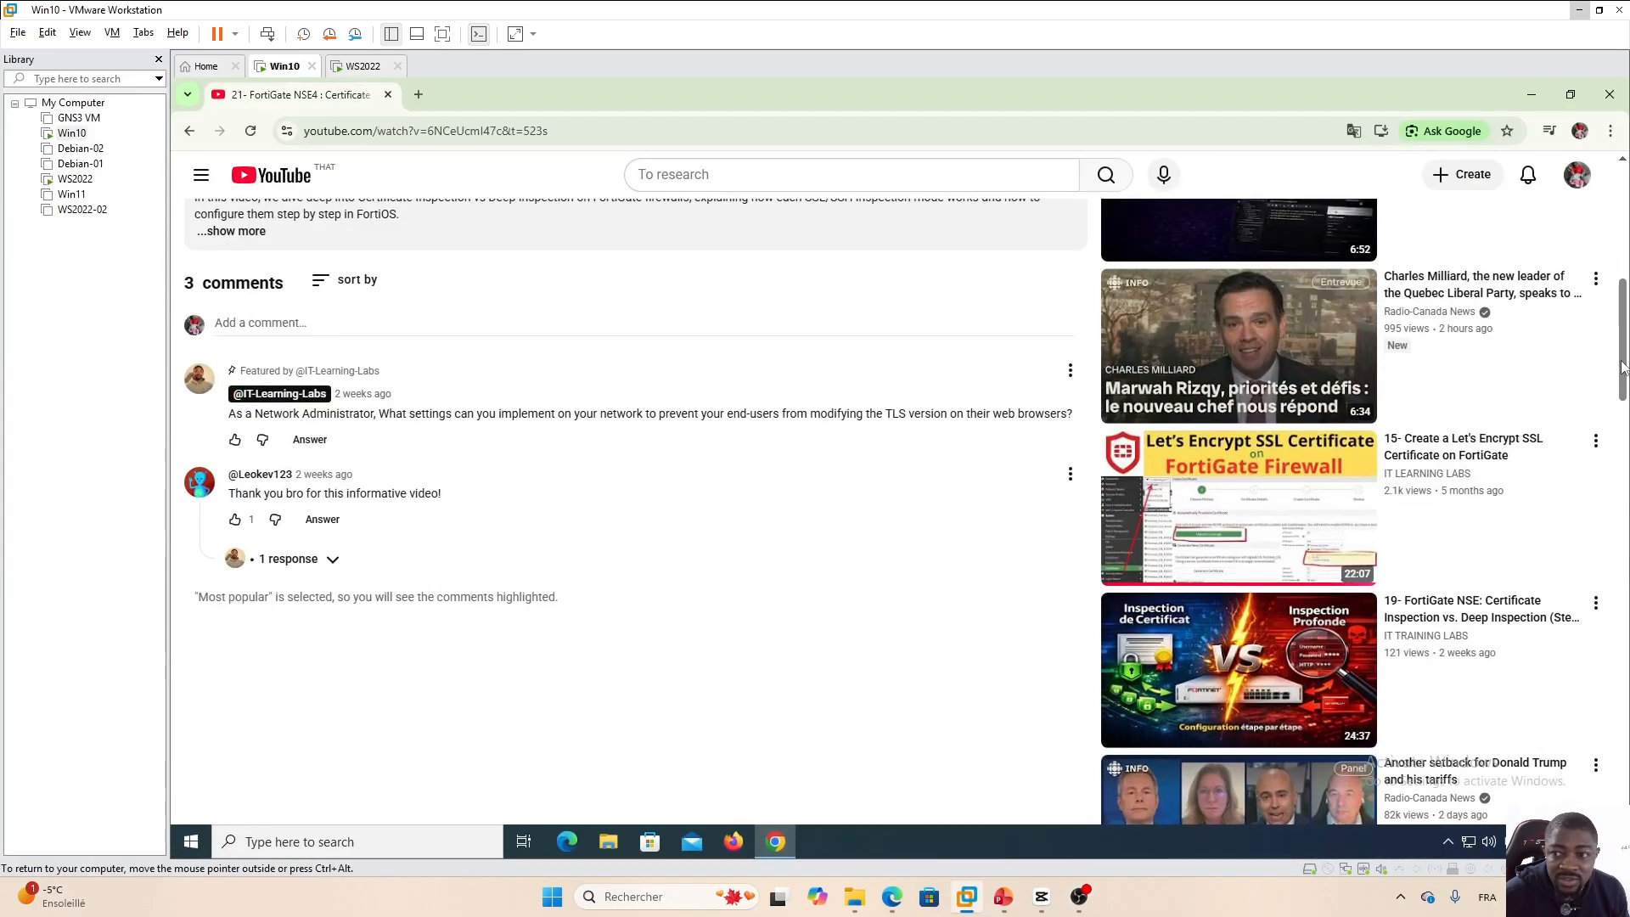
Reload the YouTube video page in the VM and scroll back down to the comments.
left_click_drag(1624, 343, 1620, 177)
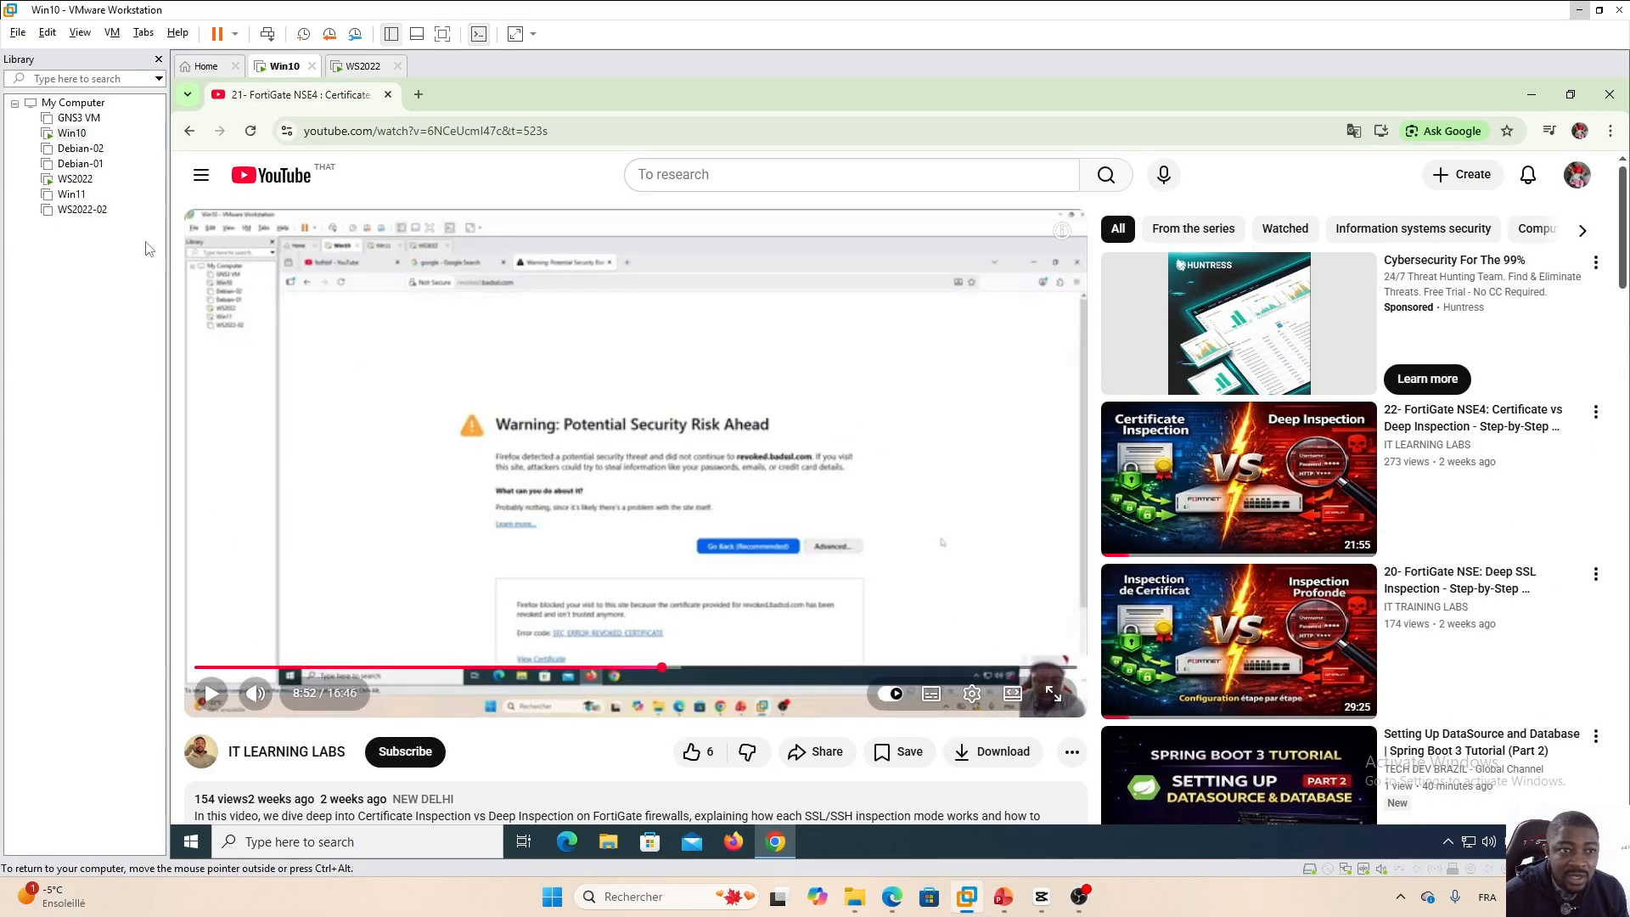
left_click(251, 130)
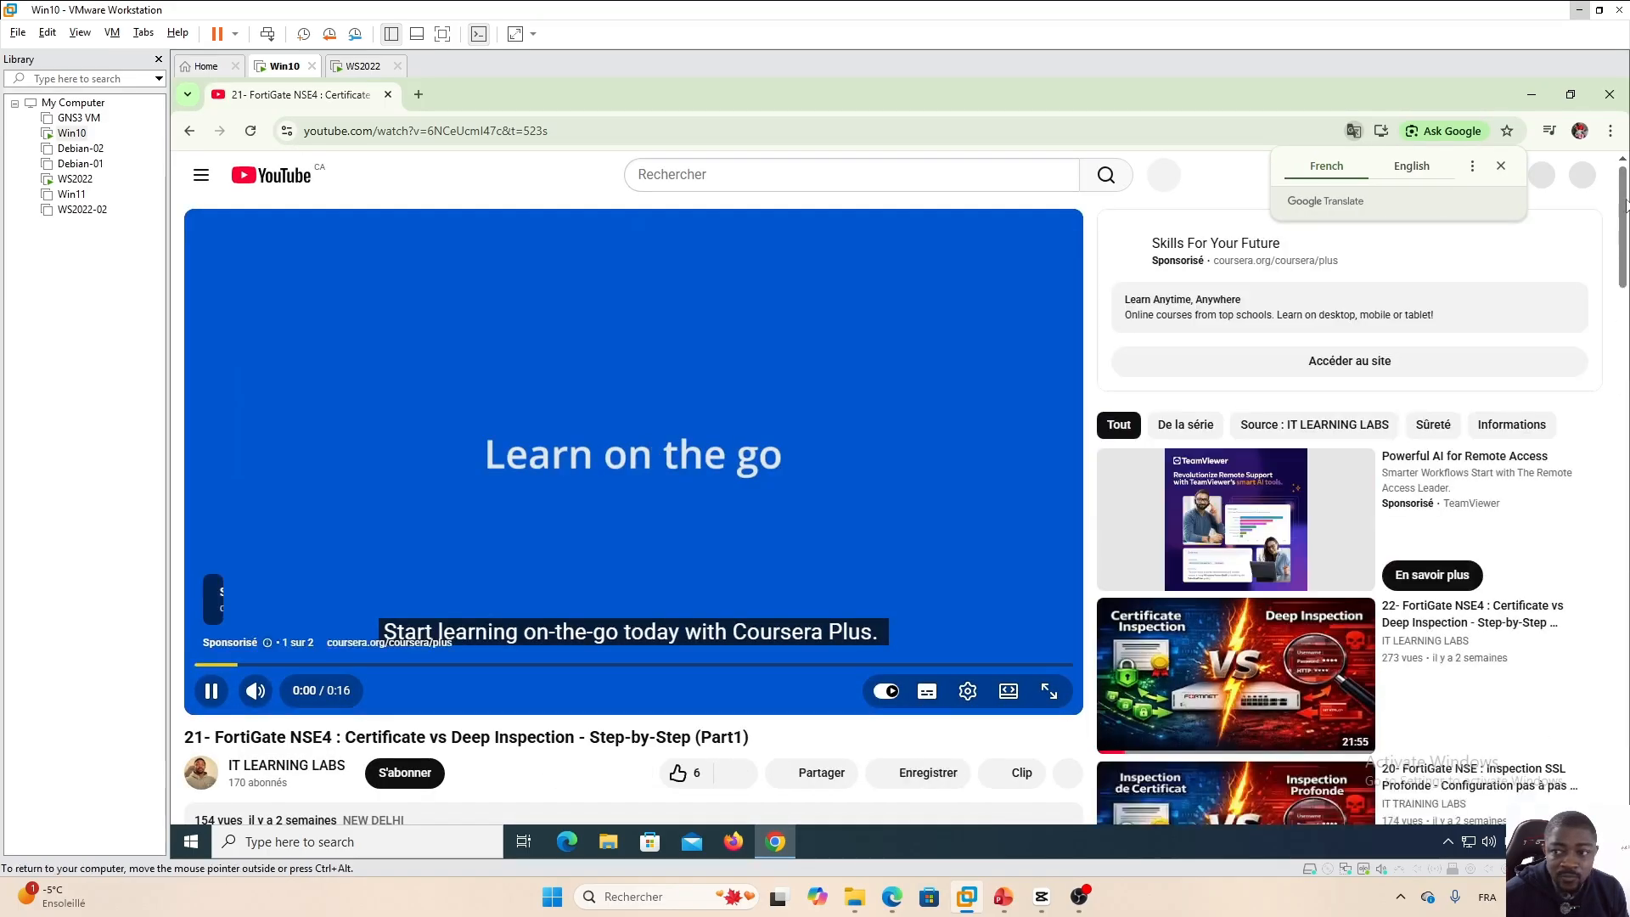
left_click_drag(1623, 207, 1623, 256)
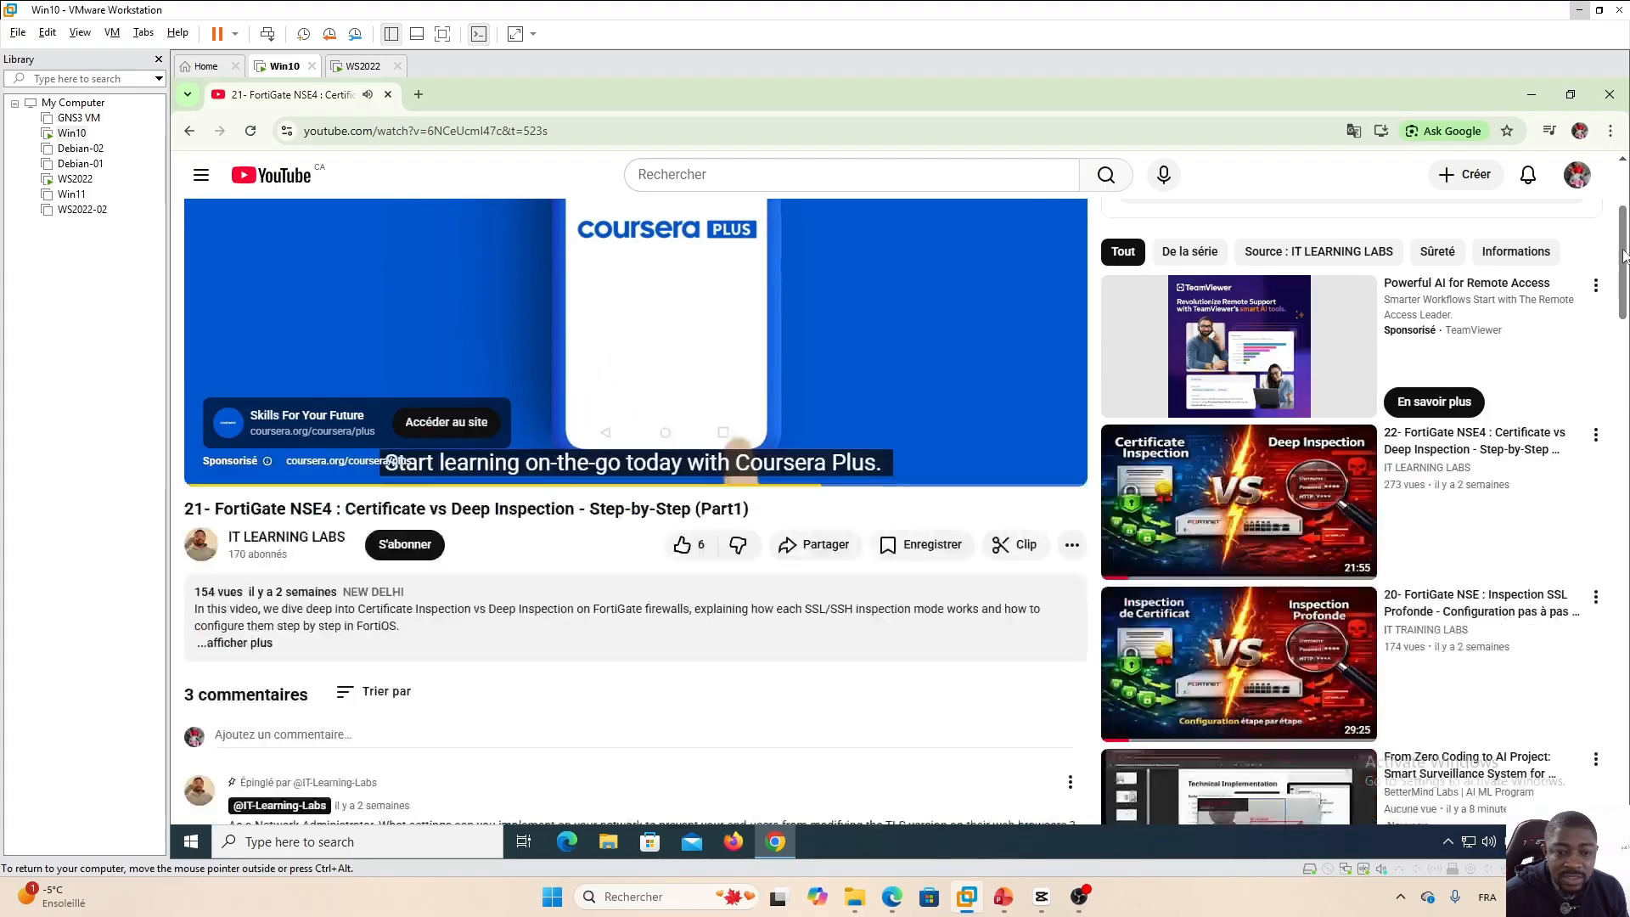
left_click(1023, 414)
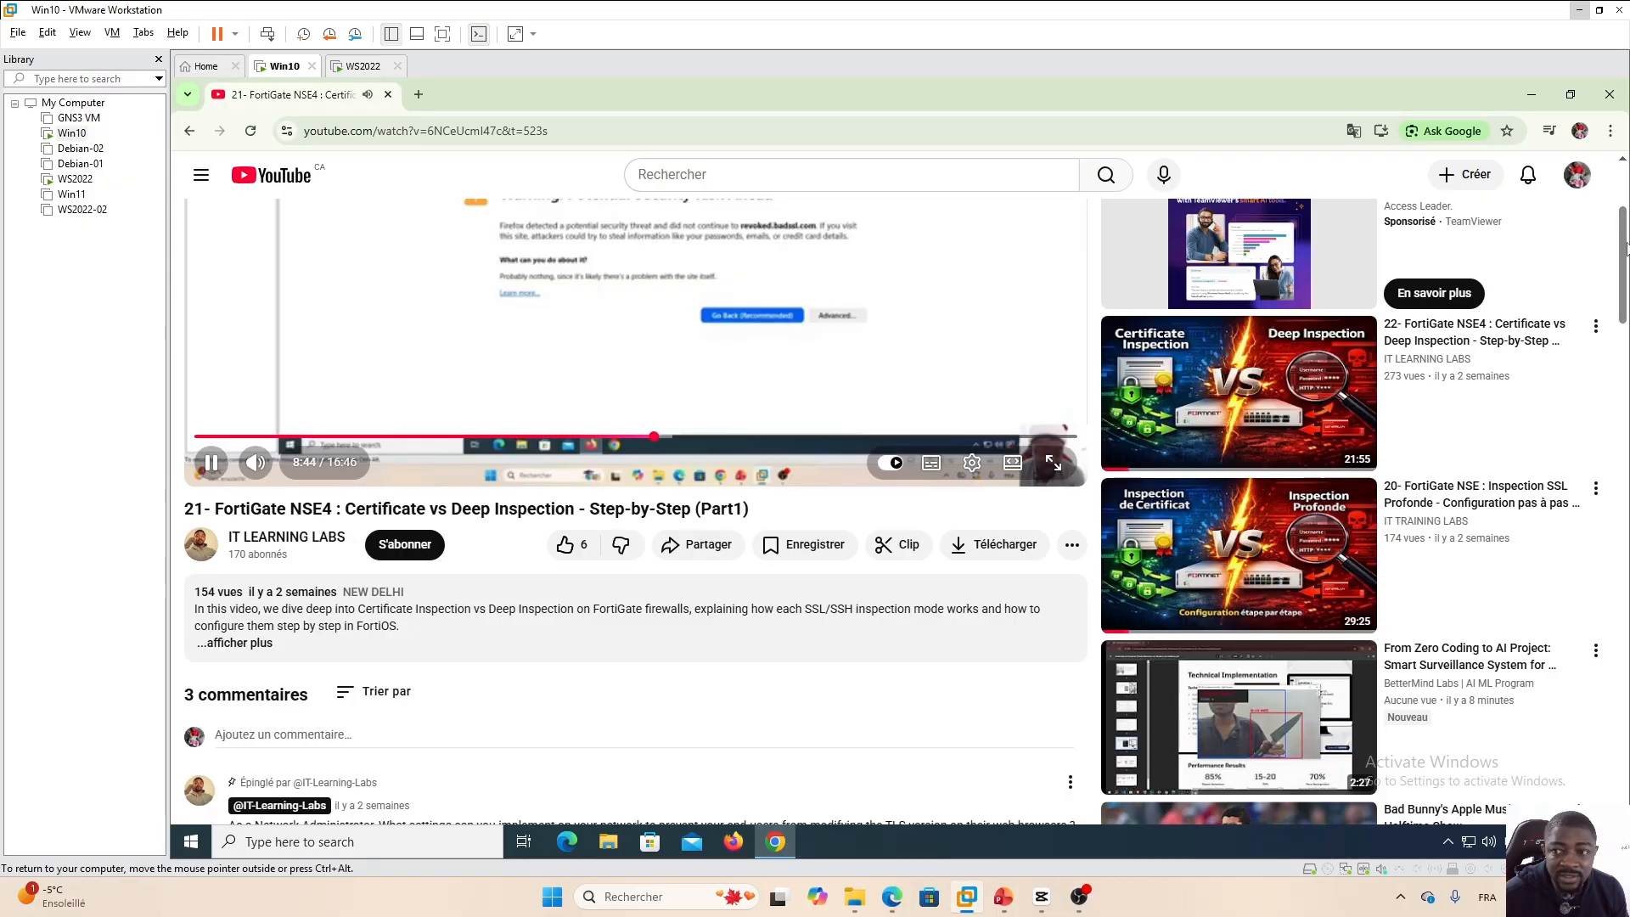
mouse_move(1624, 248)
left_mouse_down()
mouse_move(1623, 223)
mouse_move(1623, 240)
left_mouse_up()
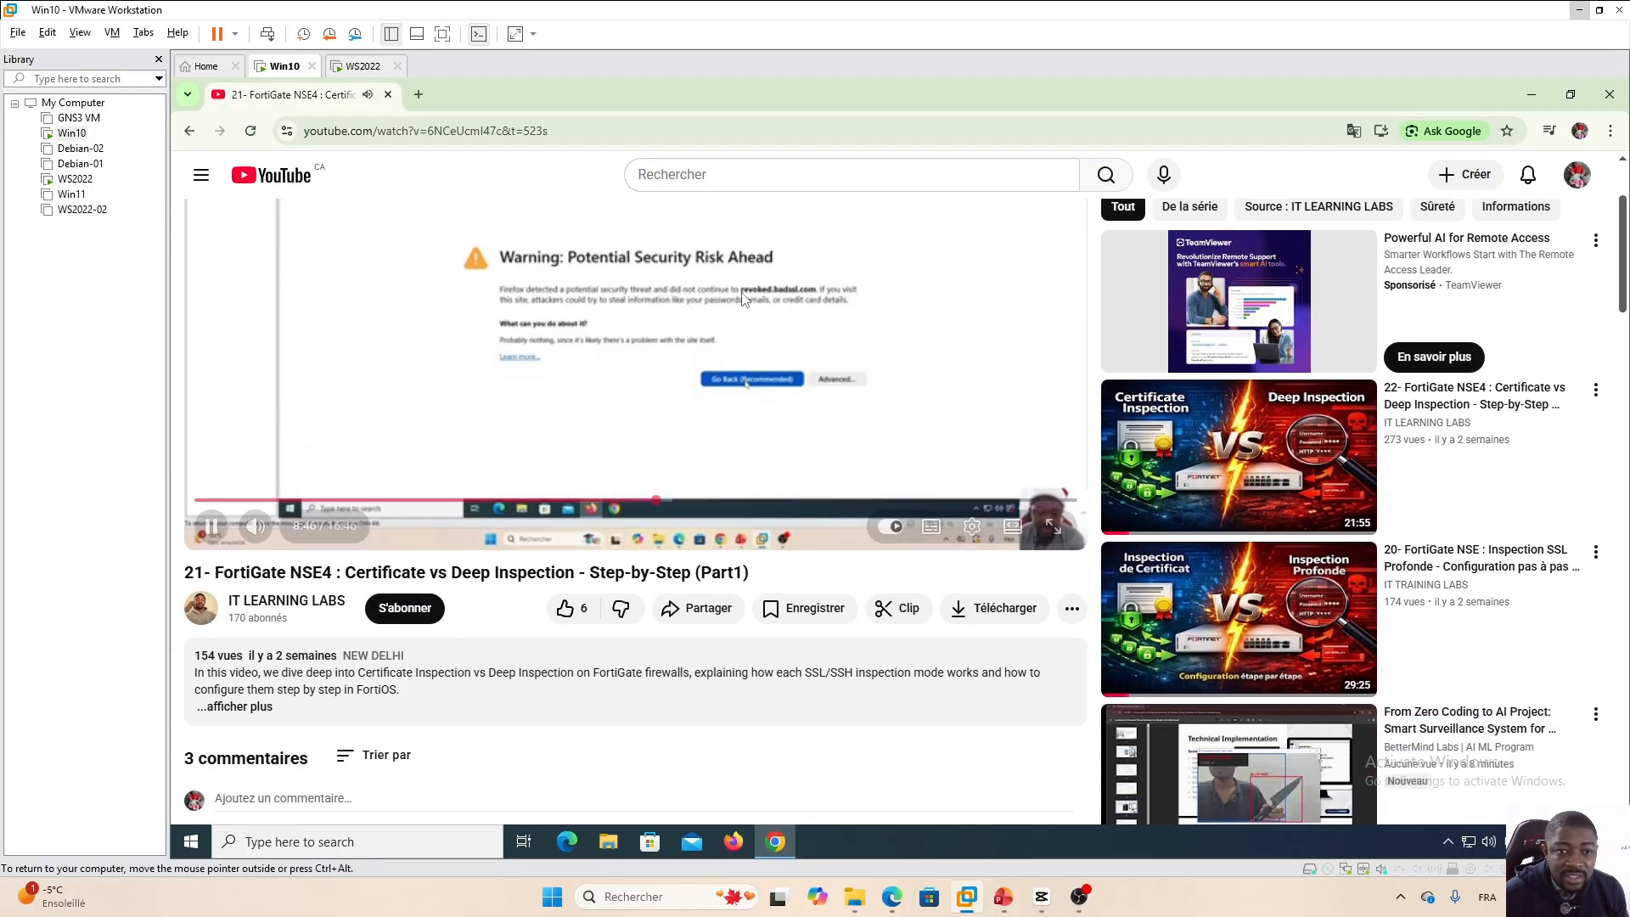
scroll(671, 442, "down", 5)
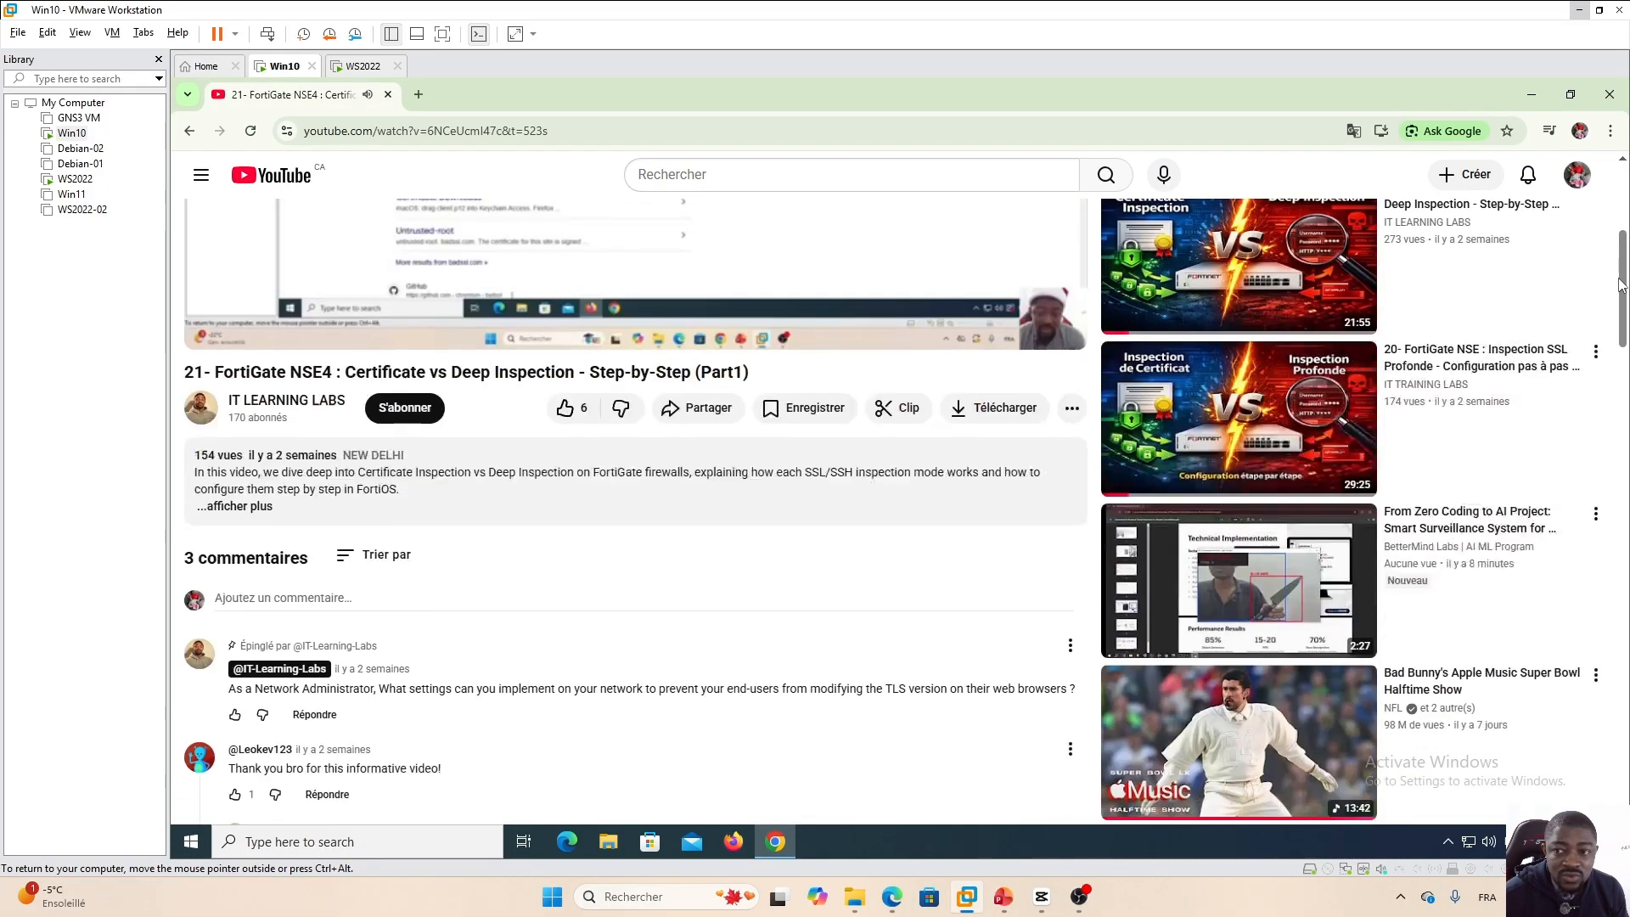
Try to post the comment "Good video" under the video.
left_click(284, 394)
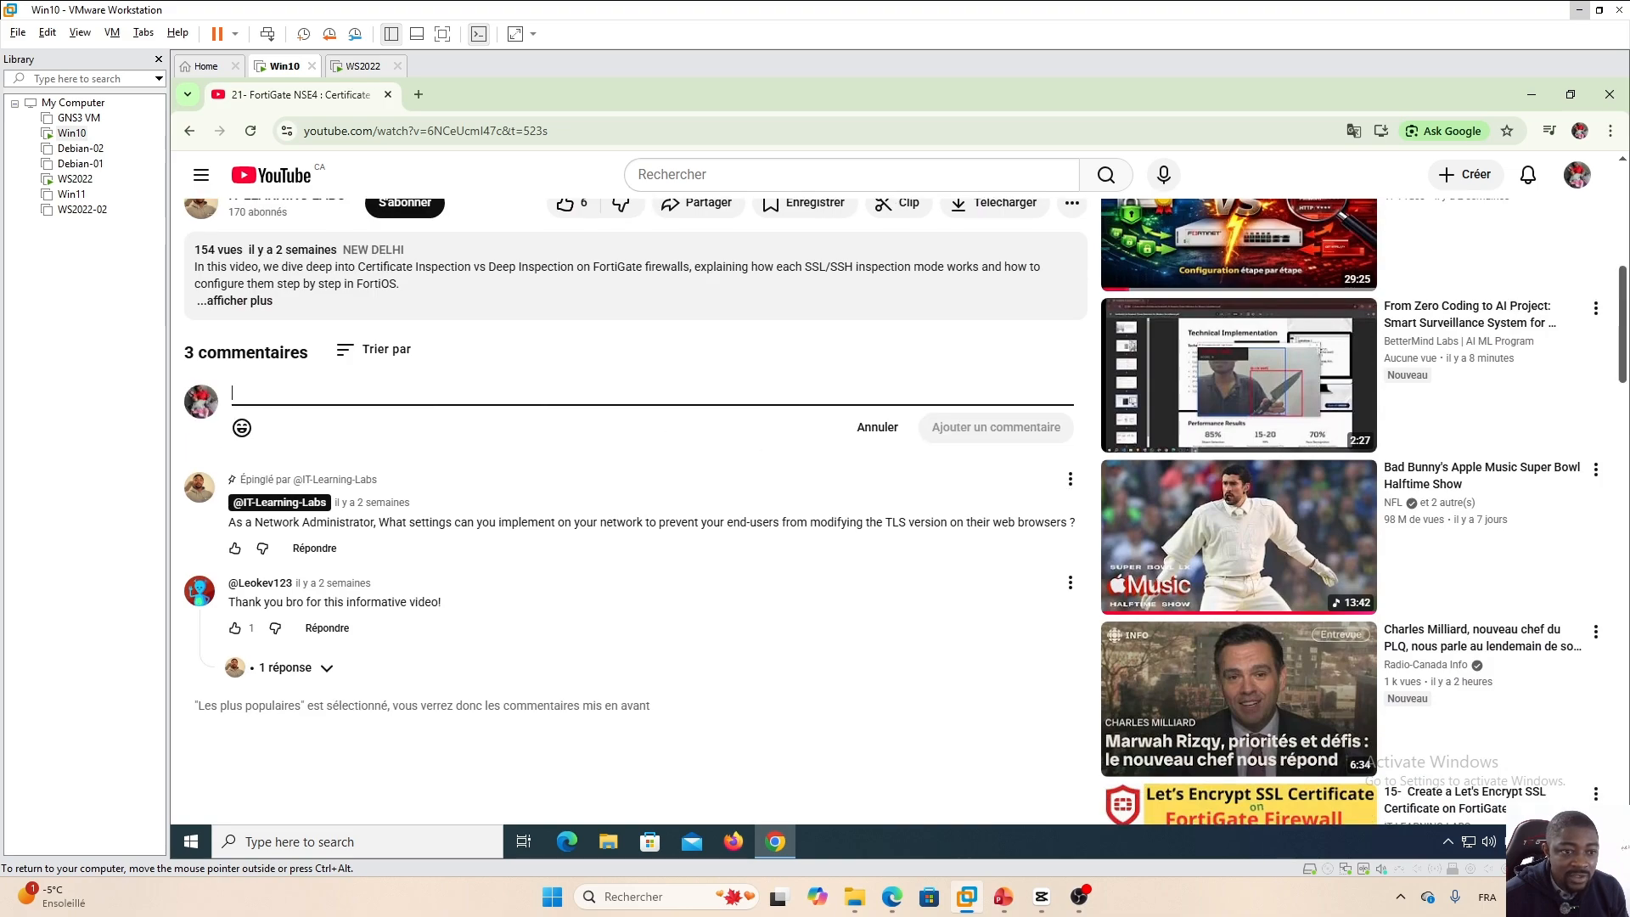
type("Good video")
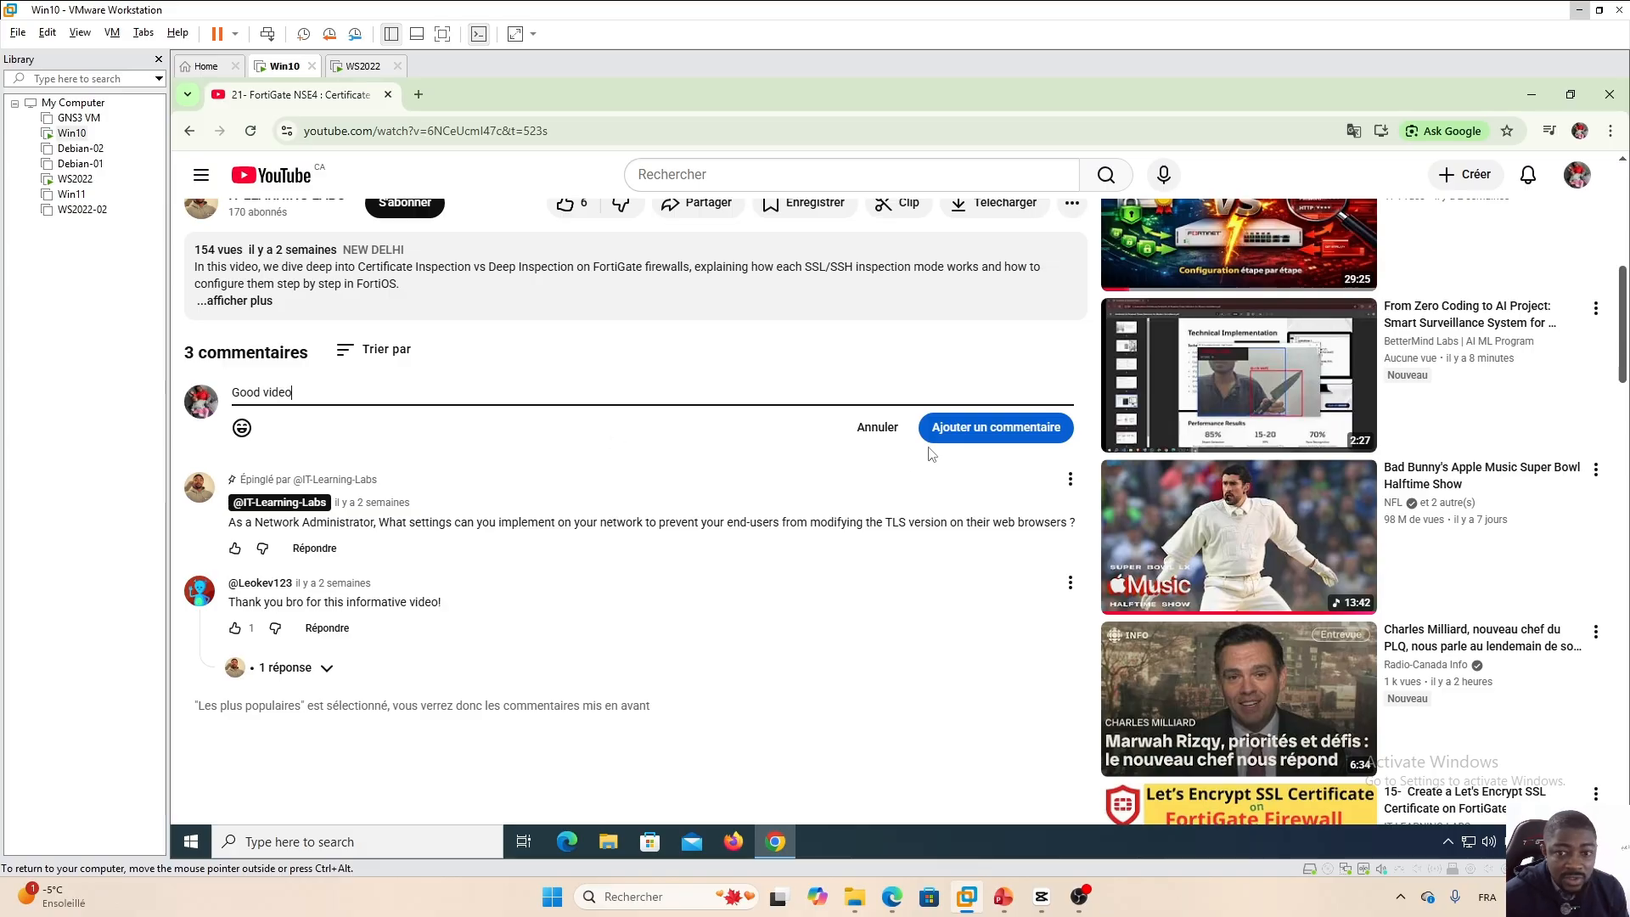
left_click(990, 429)
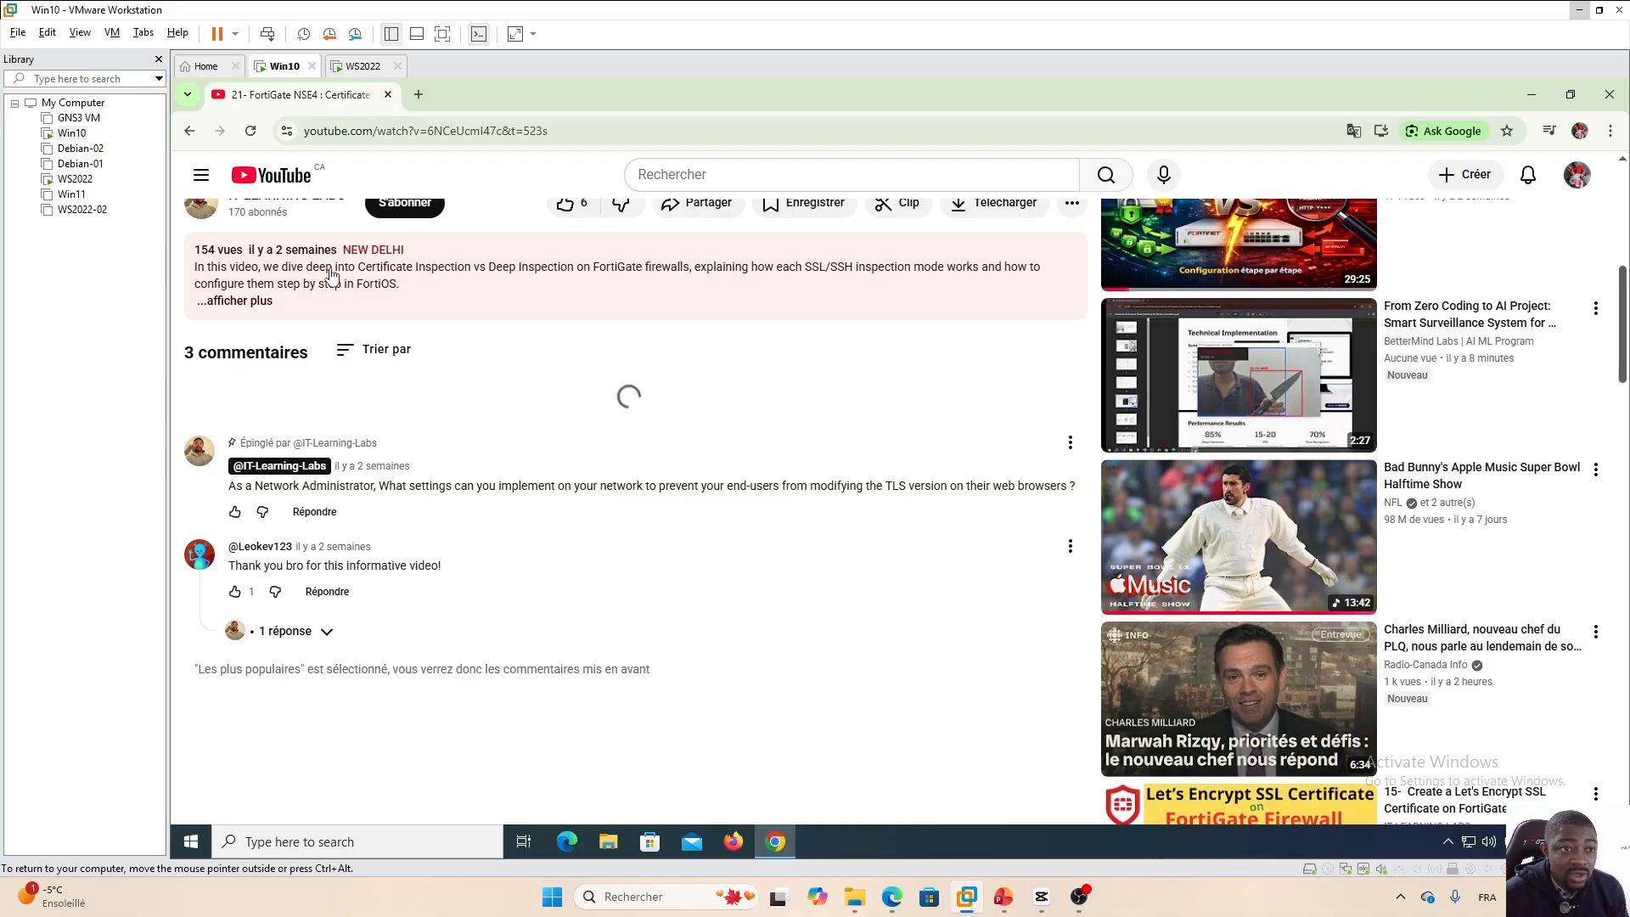
Try to open YouTube Shorts from the sidebar menu, then return to the YouTube home page.
left_click(202, 180)
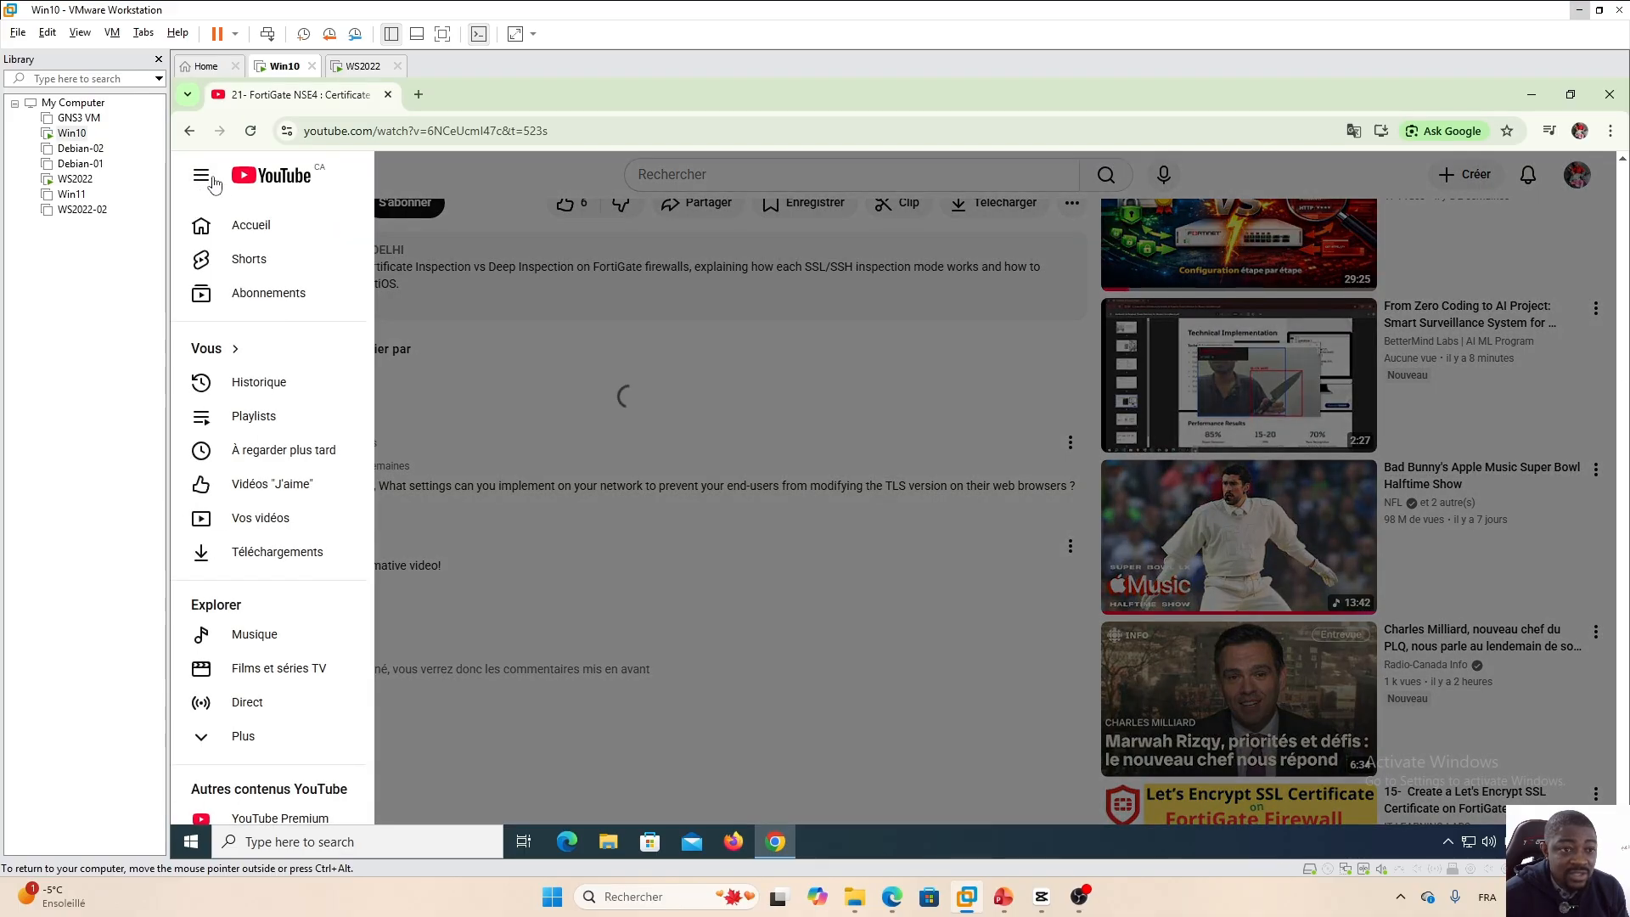
double_click(265, 269)
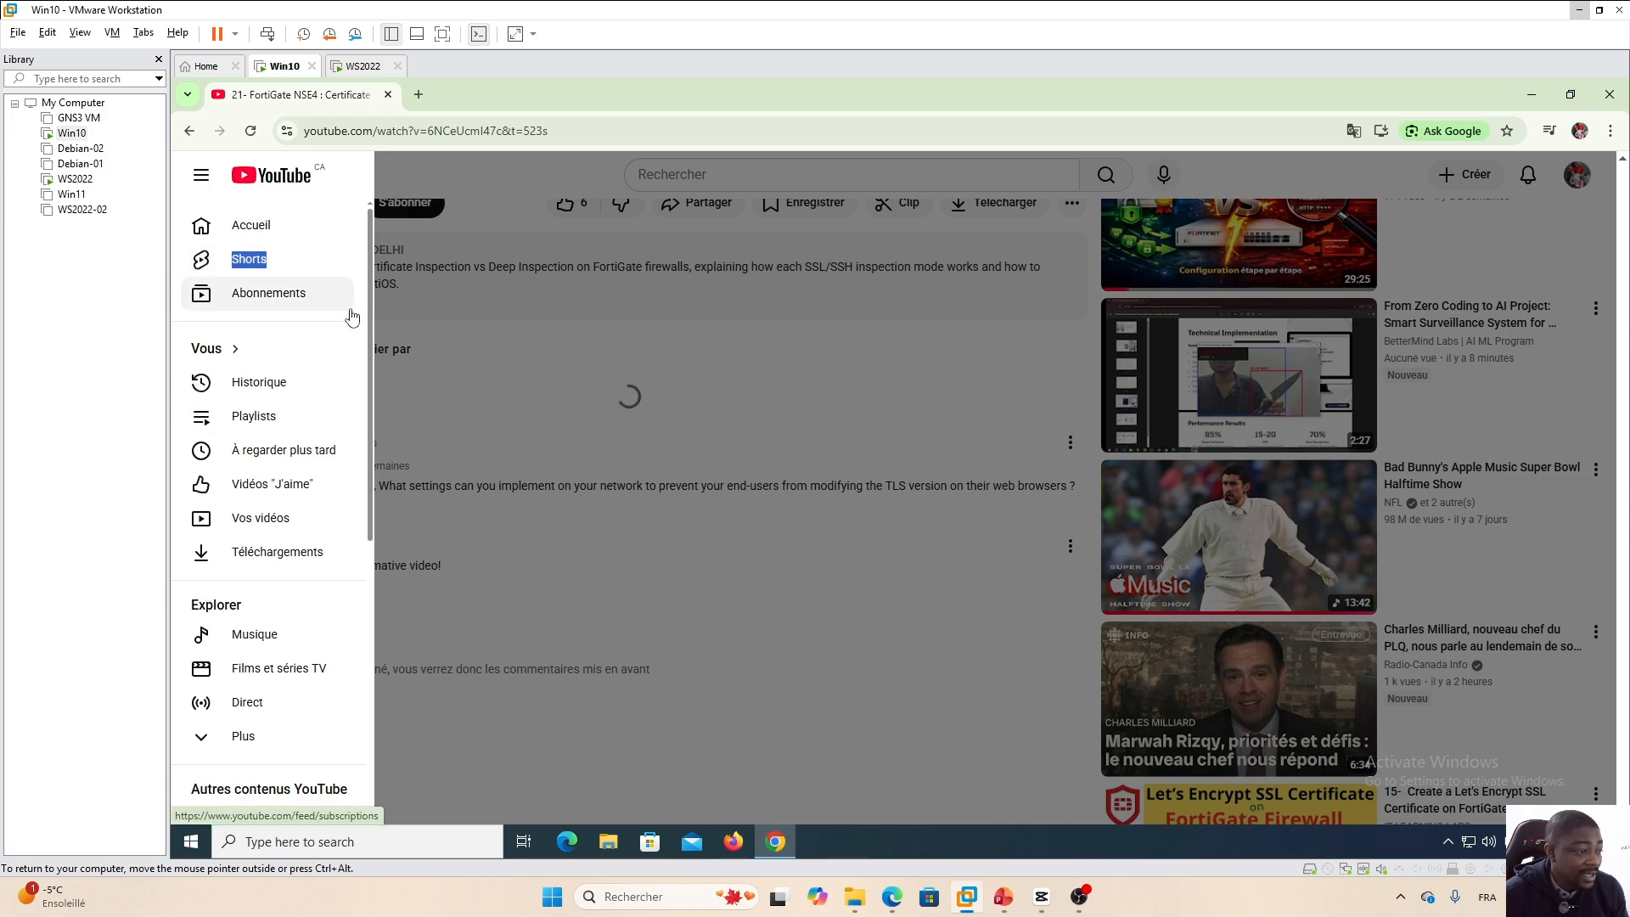
left_click(259, 383)
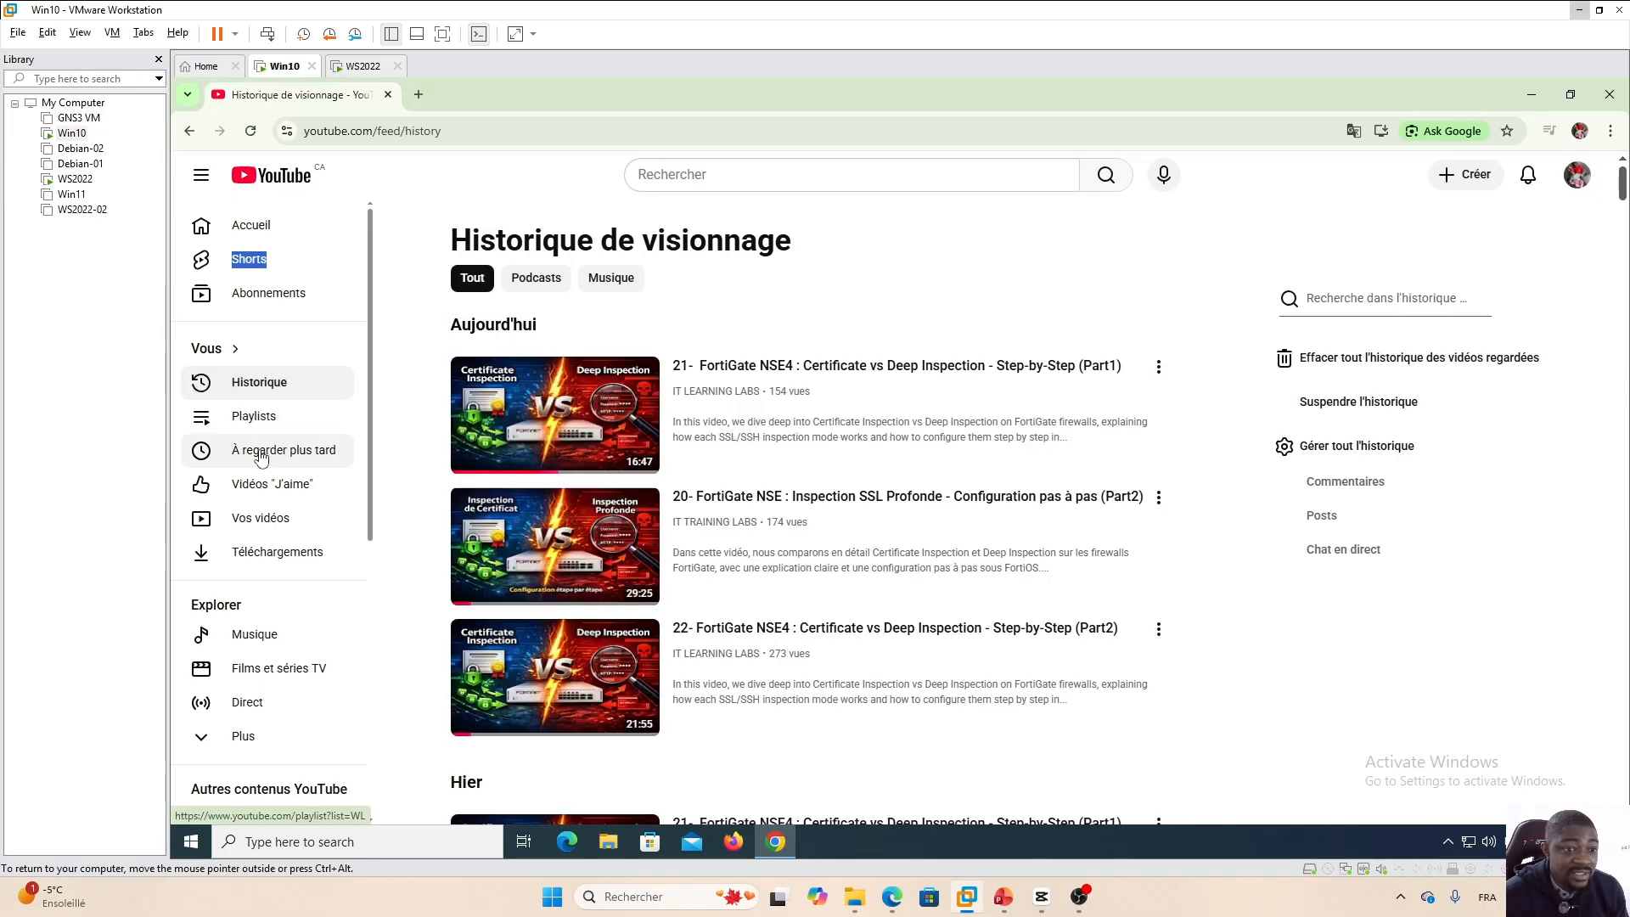
left_click(259, 452)
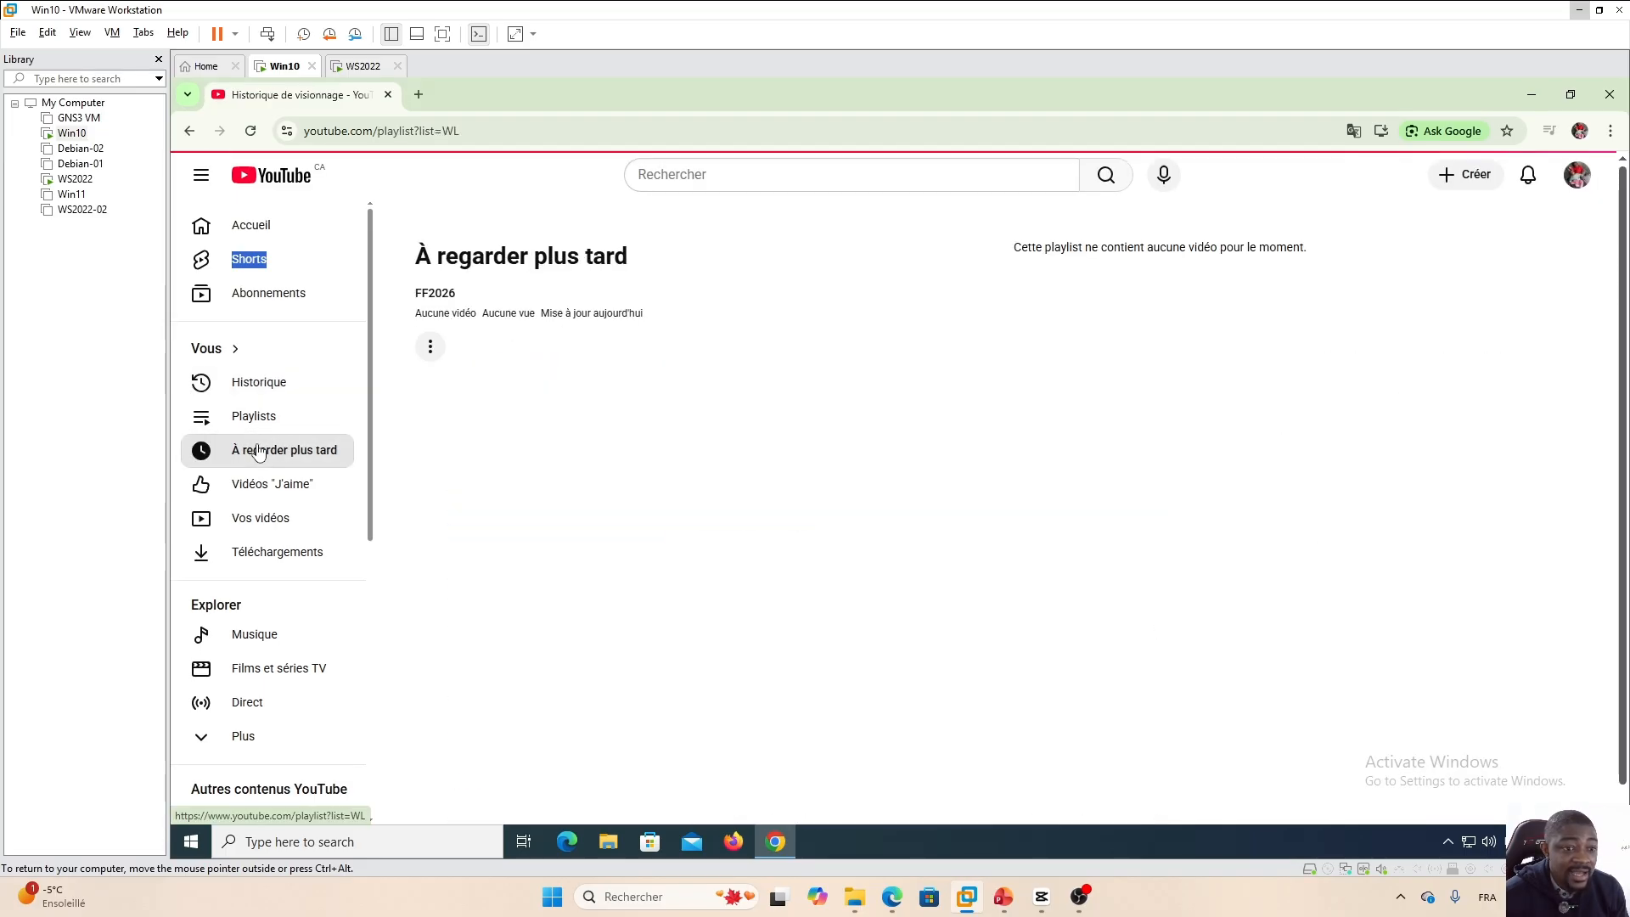
double_click(254, 259)
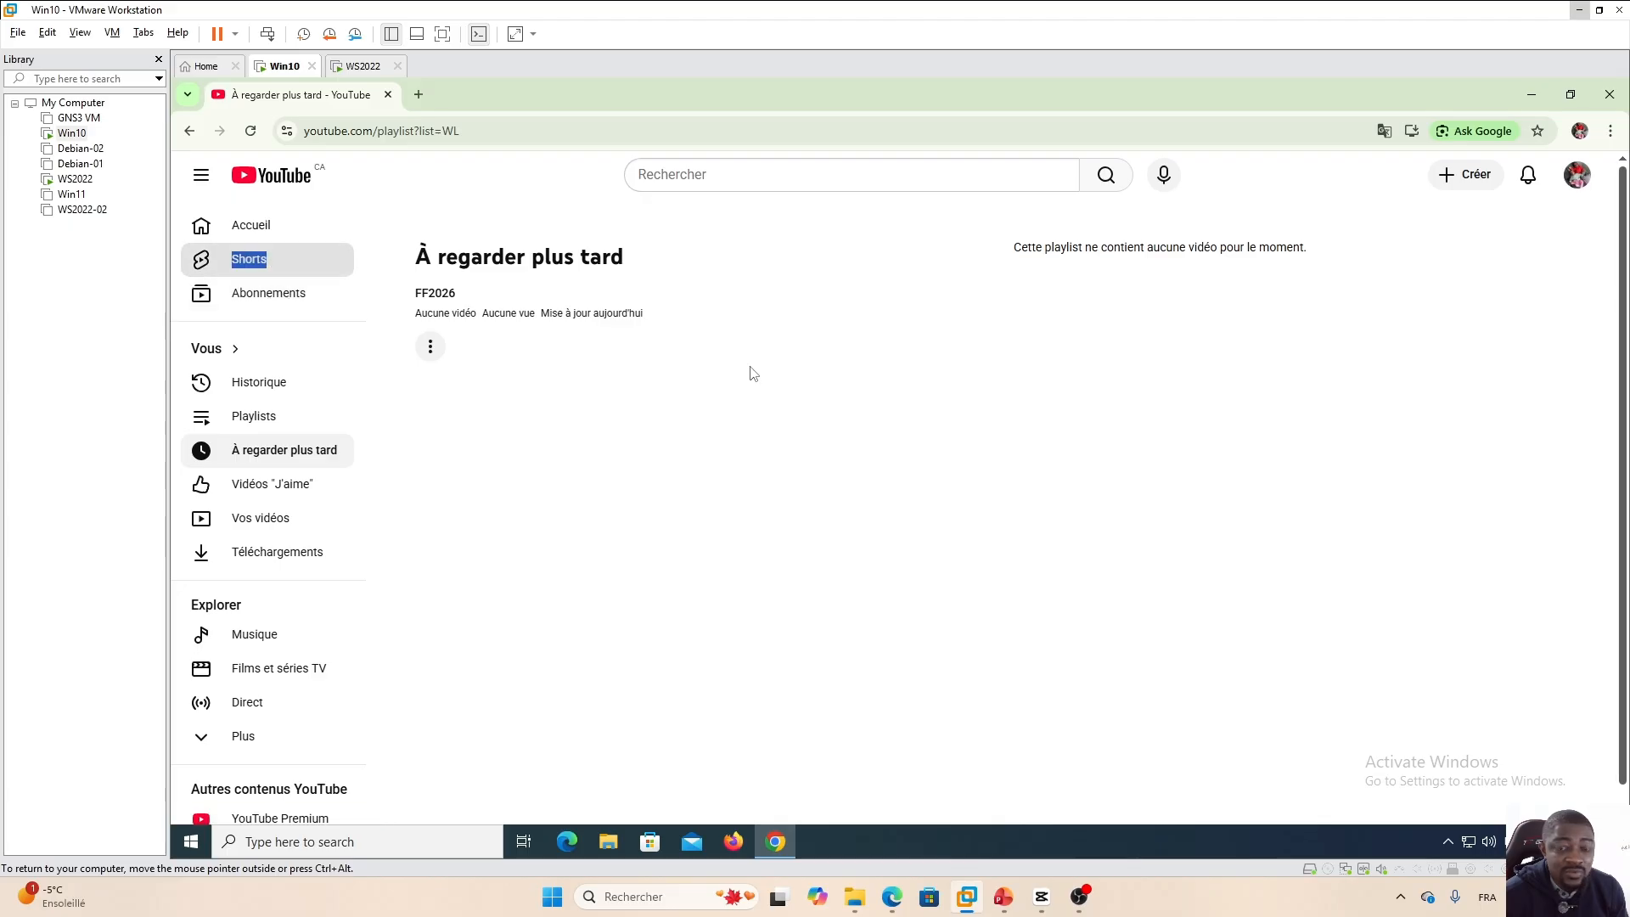
left_click(253, 230)
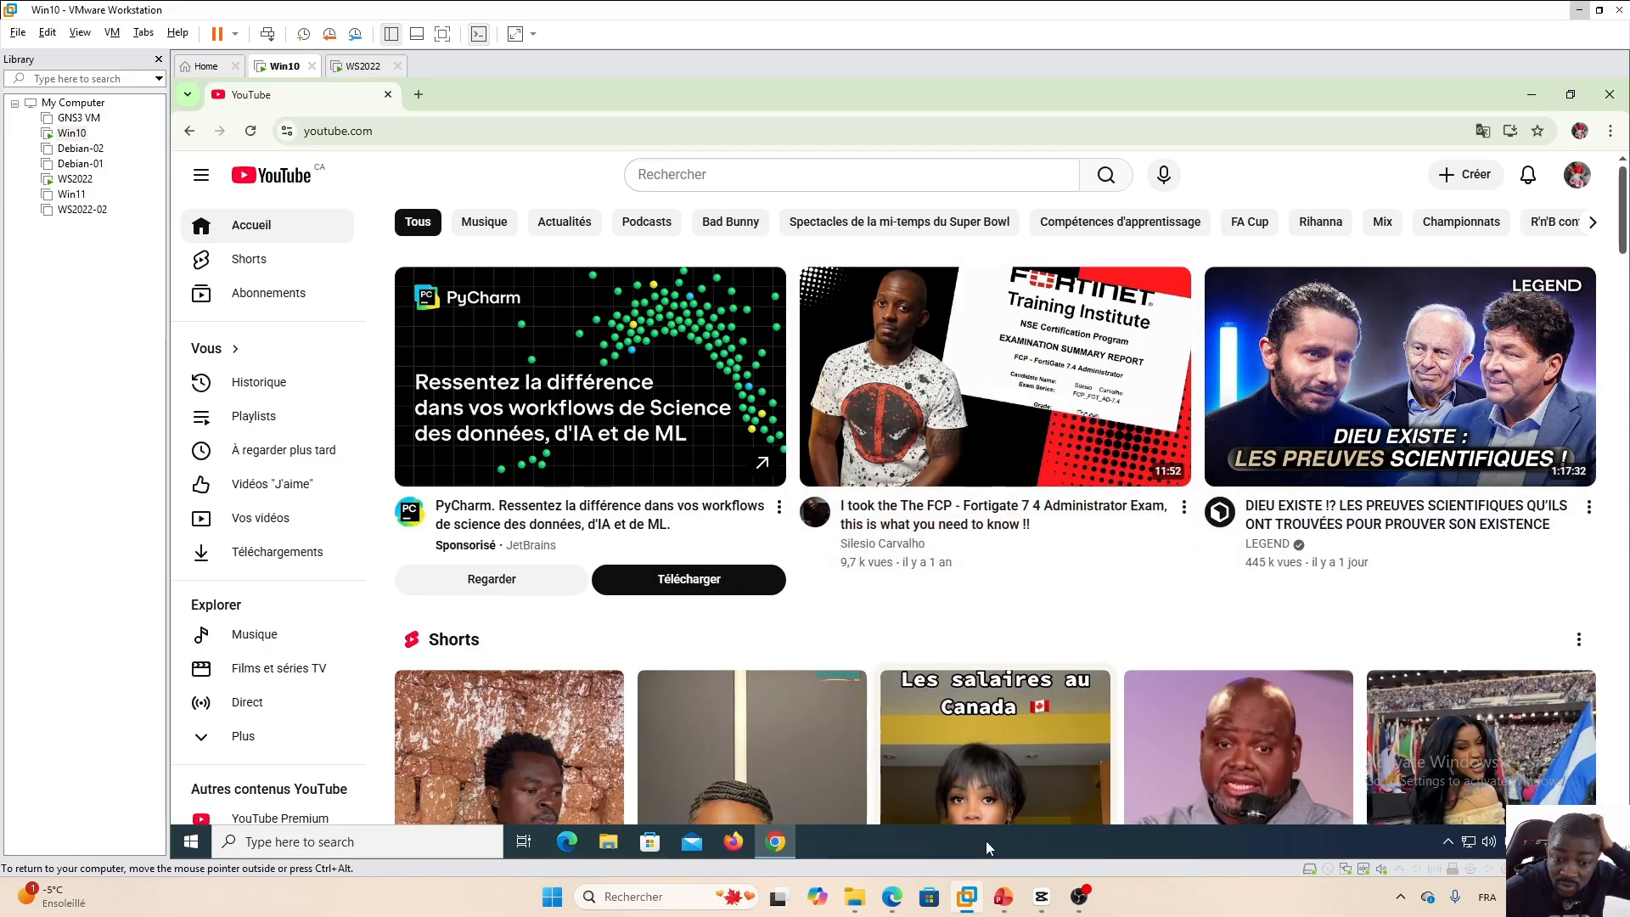
Reopen the policy's application sensor, start a new Block override, search for teamviewer and add TeamViewer to the selection.
left_click(892, 897)
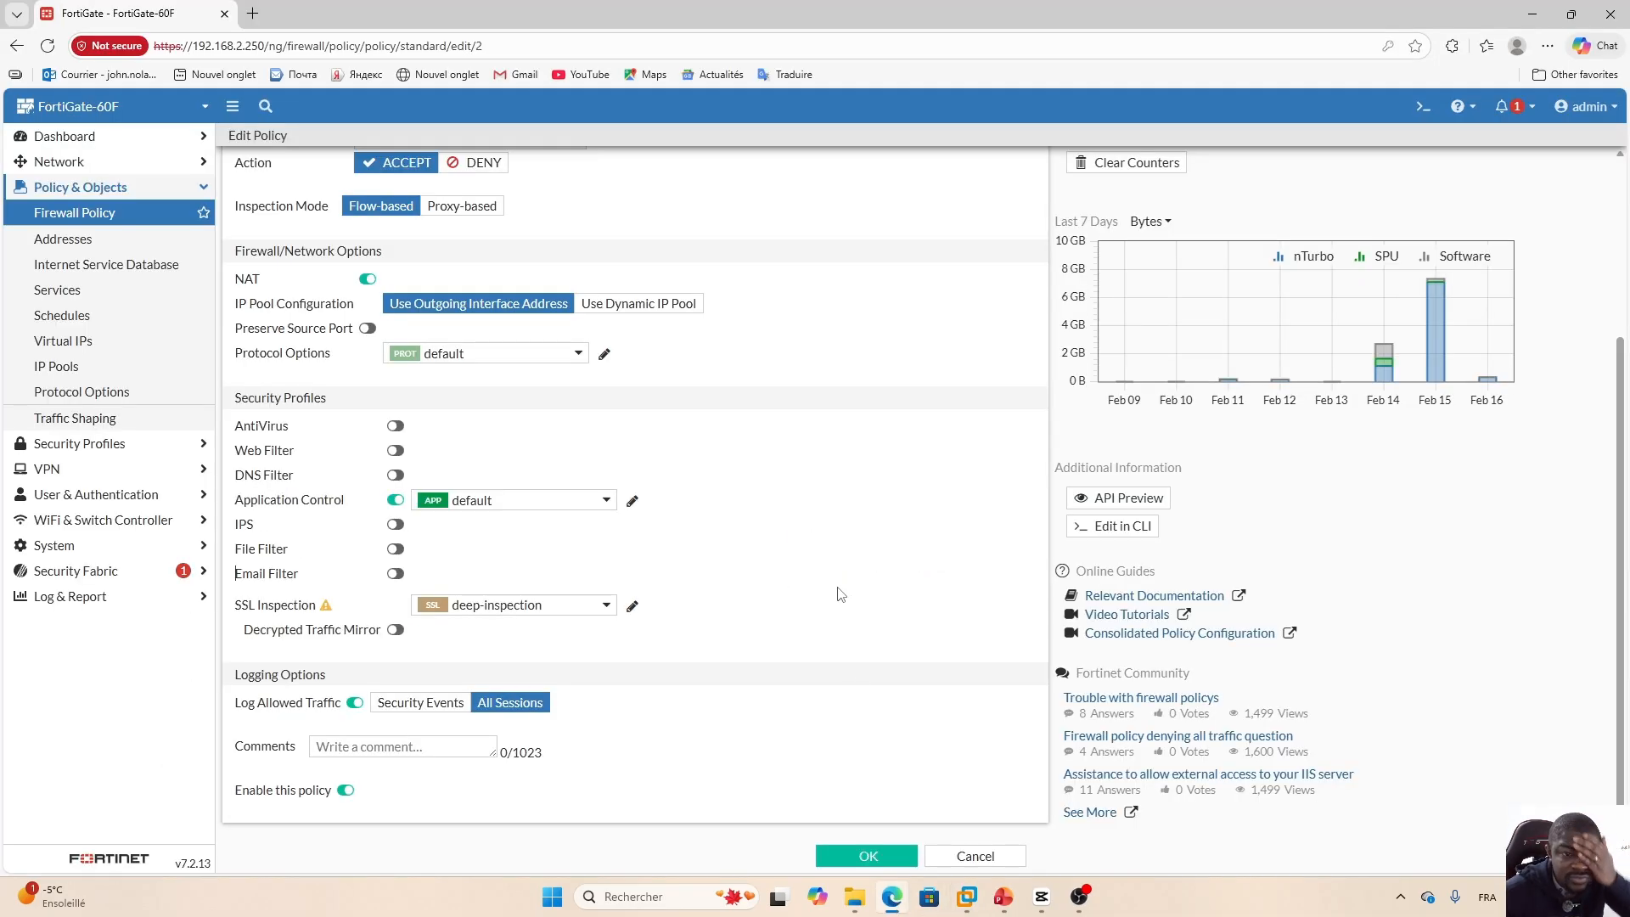
left_click(632, 501)
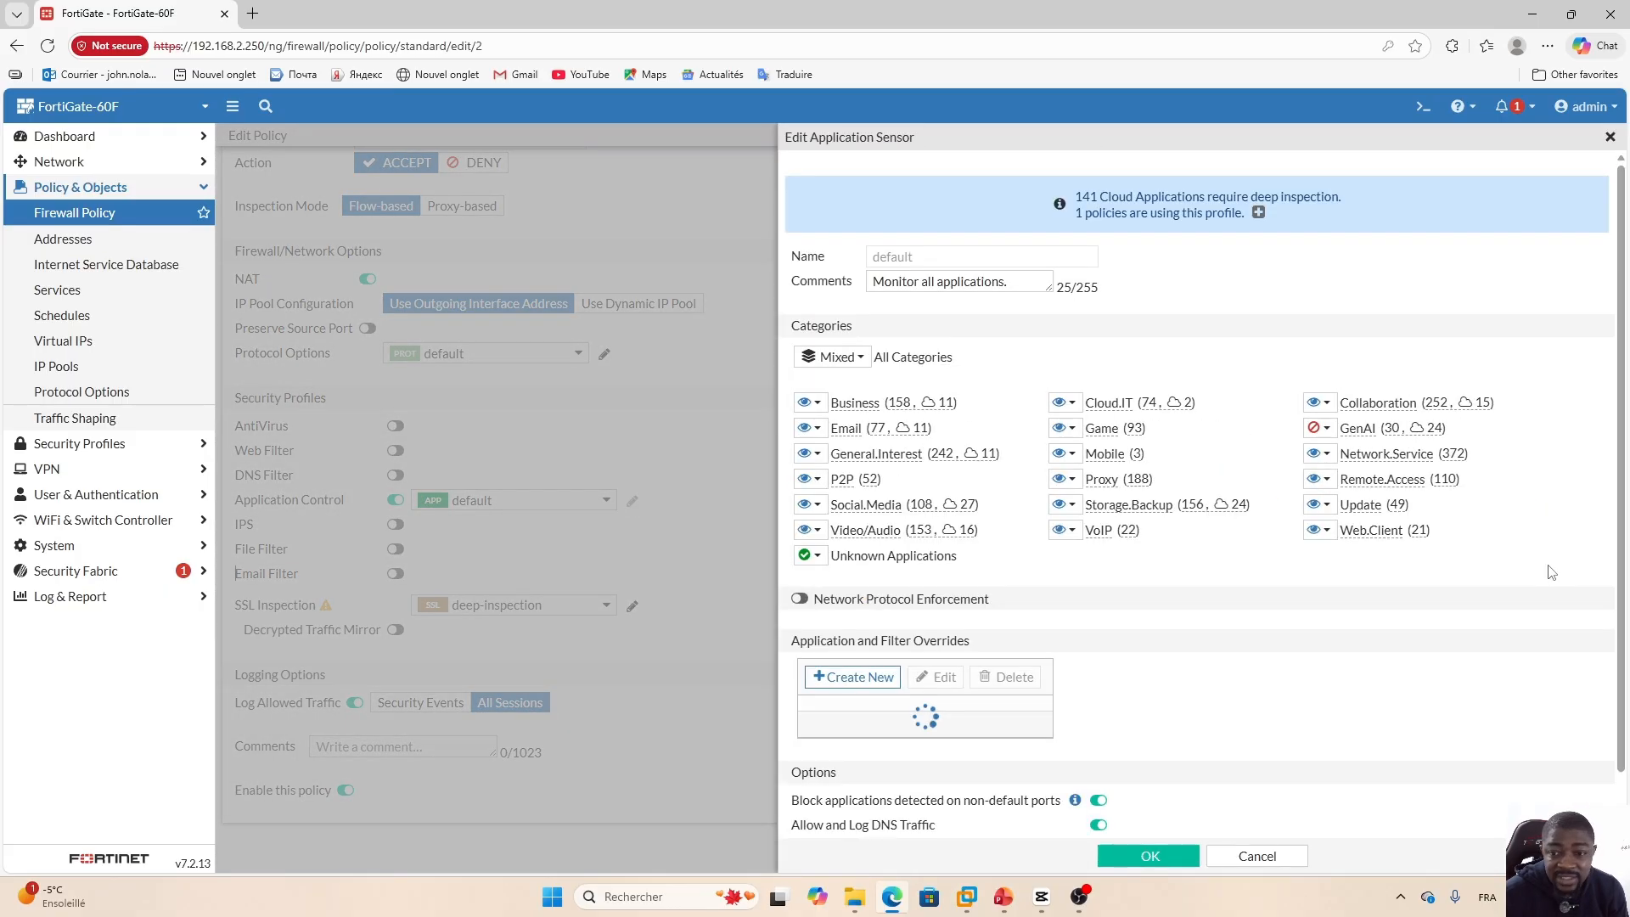
scroll(1358, 594, "down", 2)
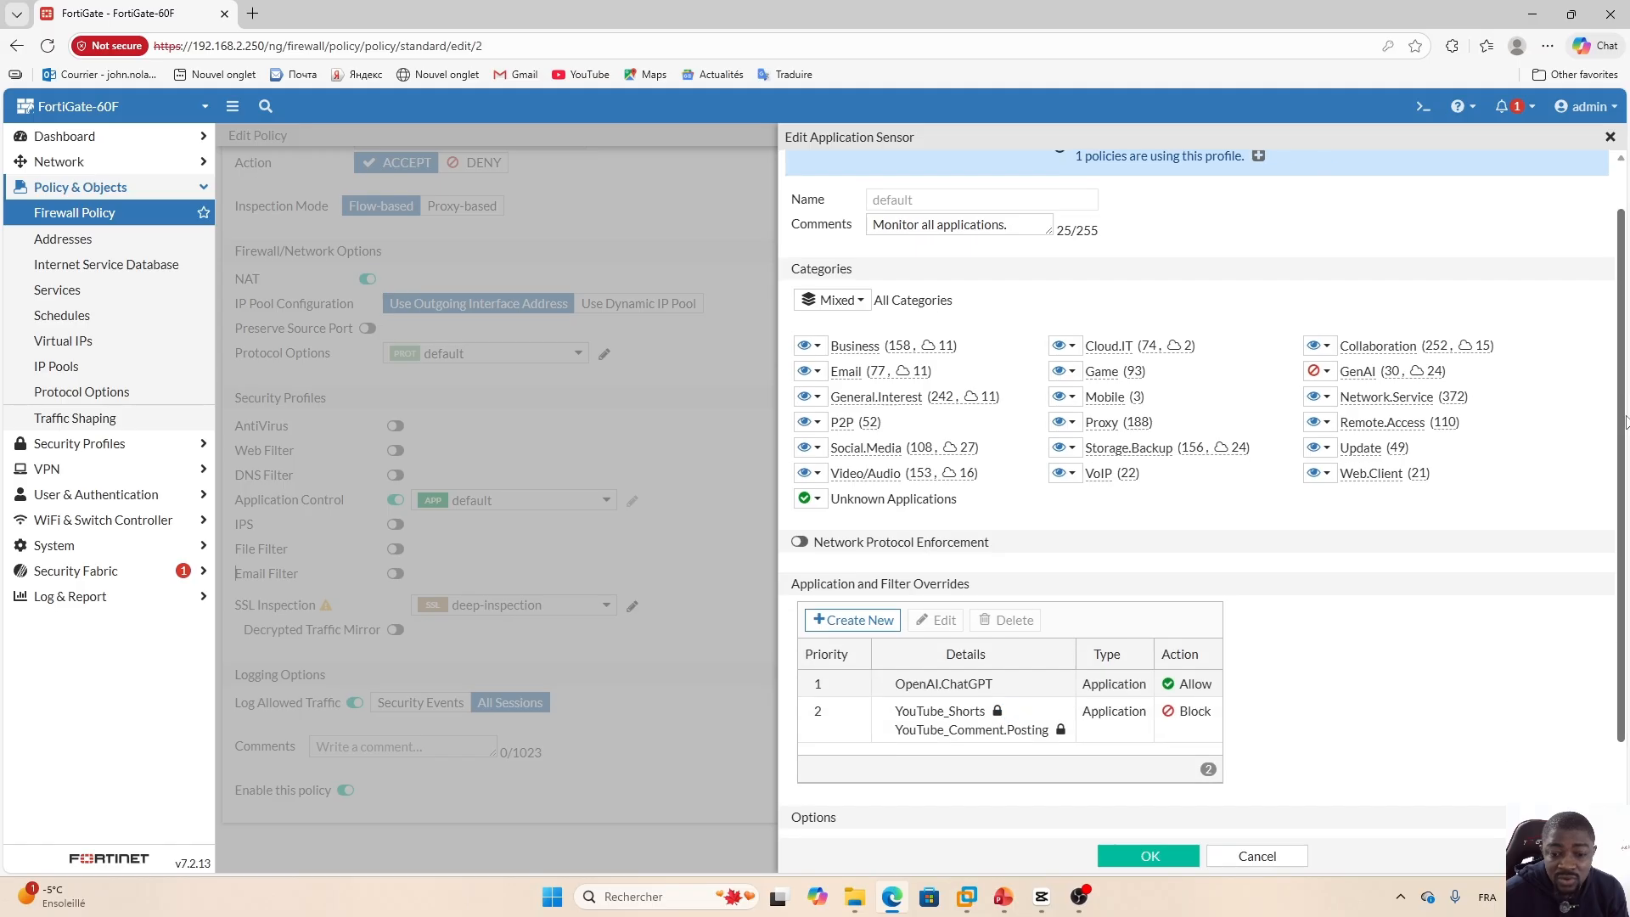
left_click(854, 519)
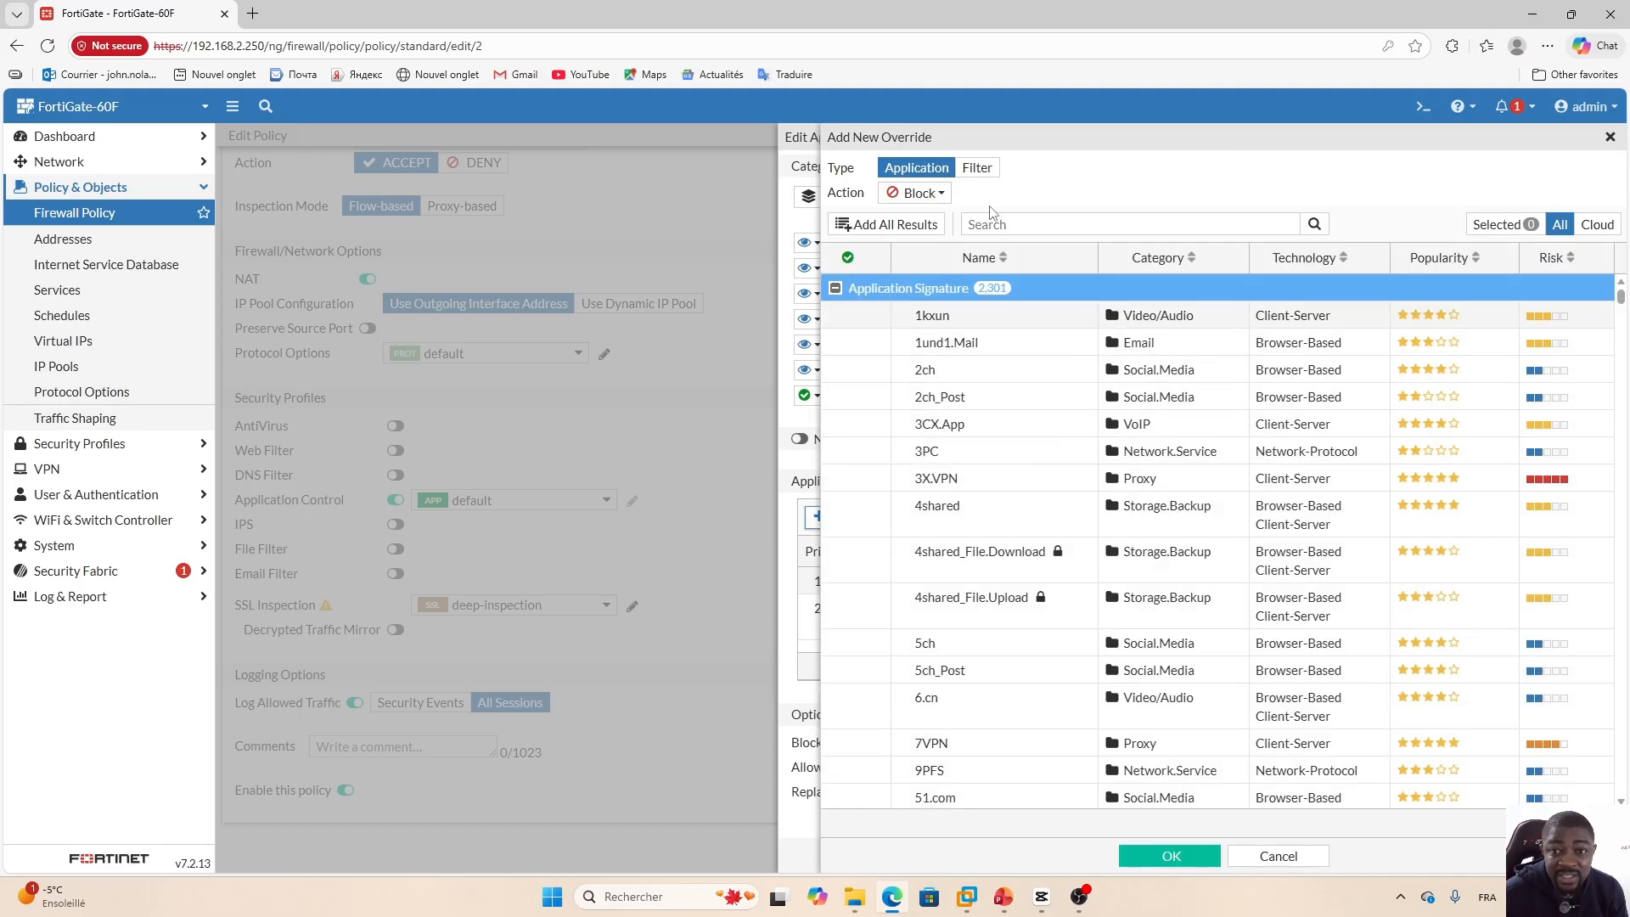
left_click(1043, 223)
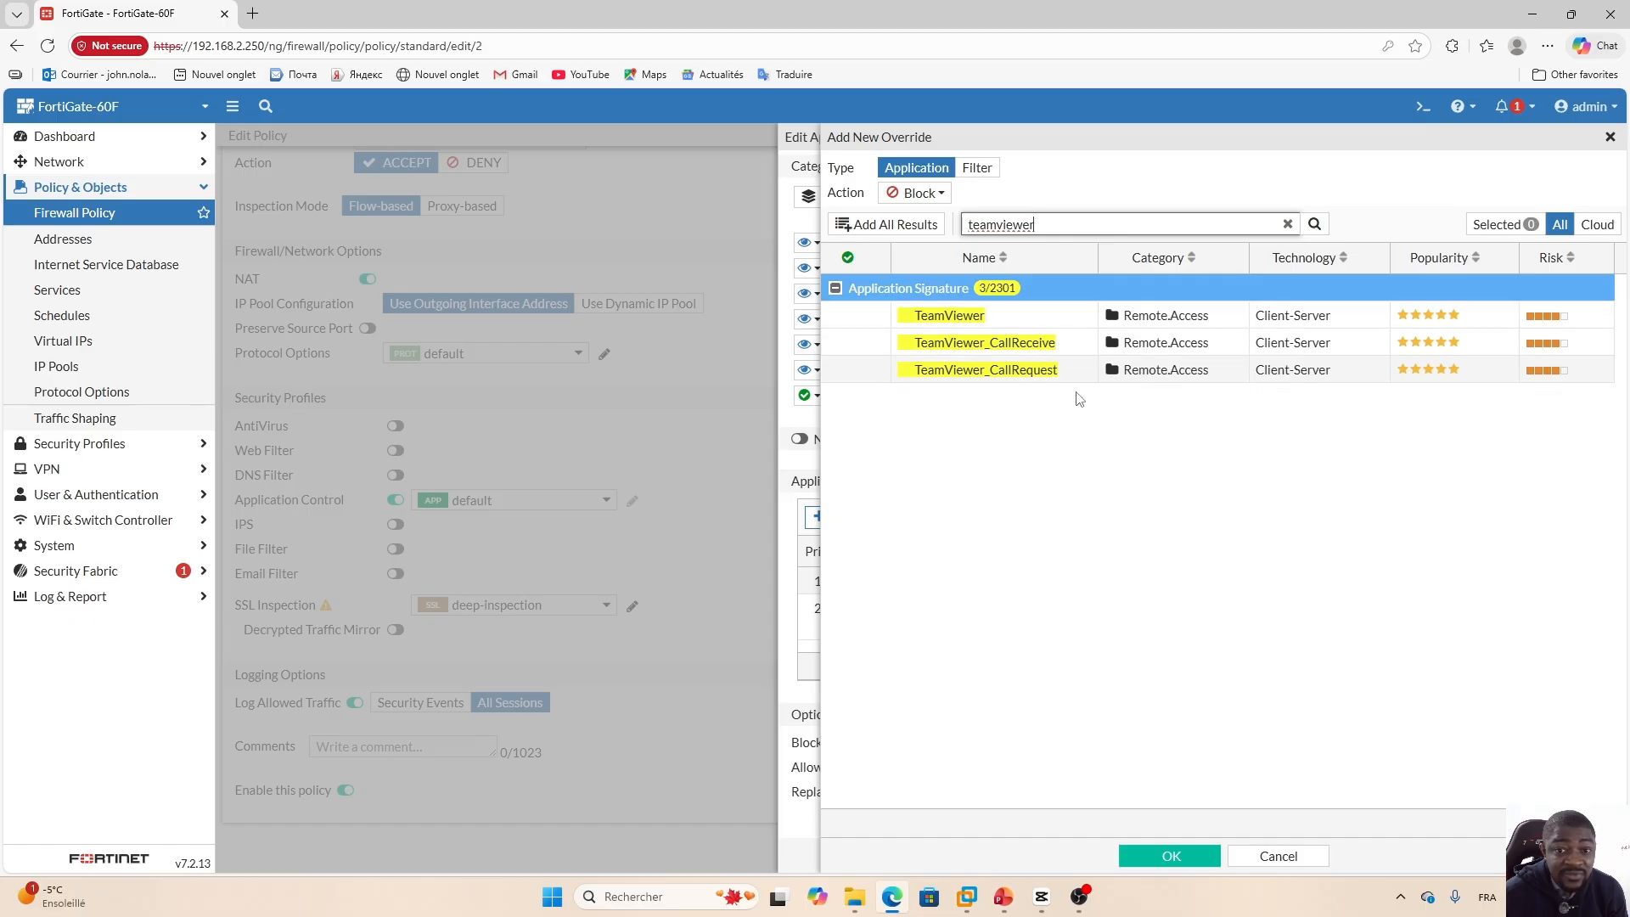
left_click(1040, 317)
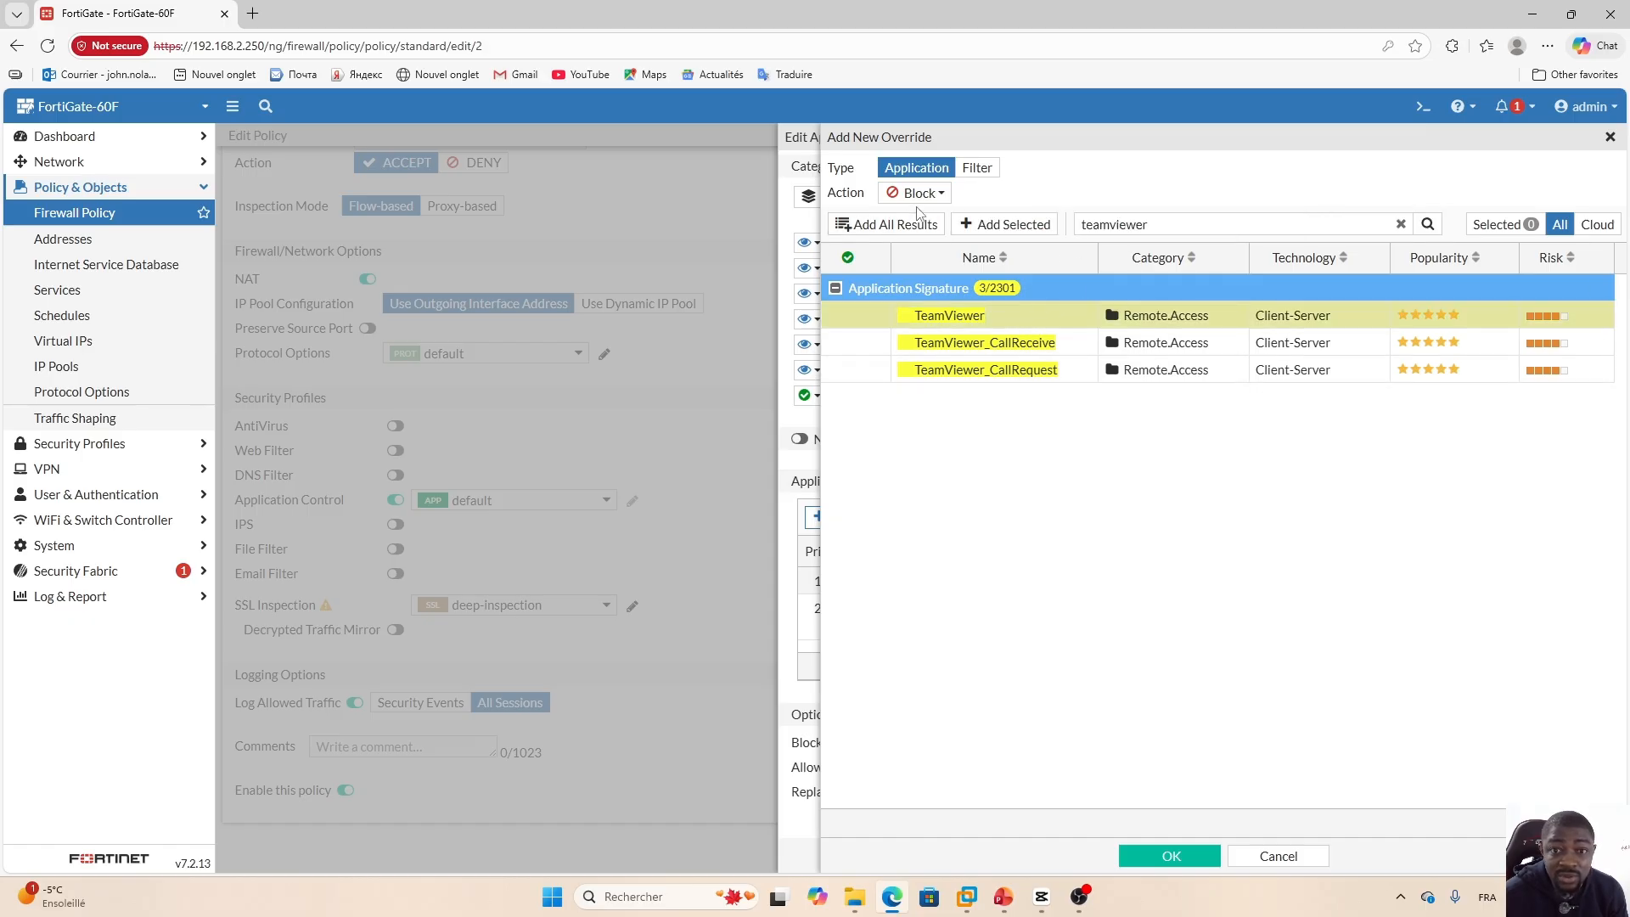
left_click(1001, 225)
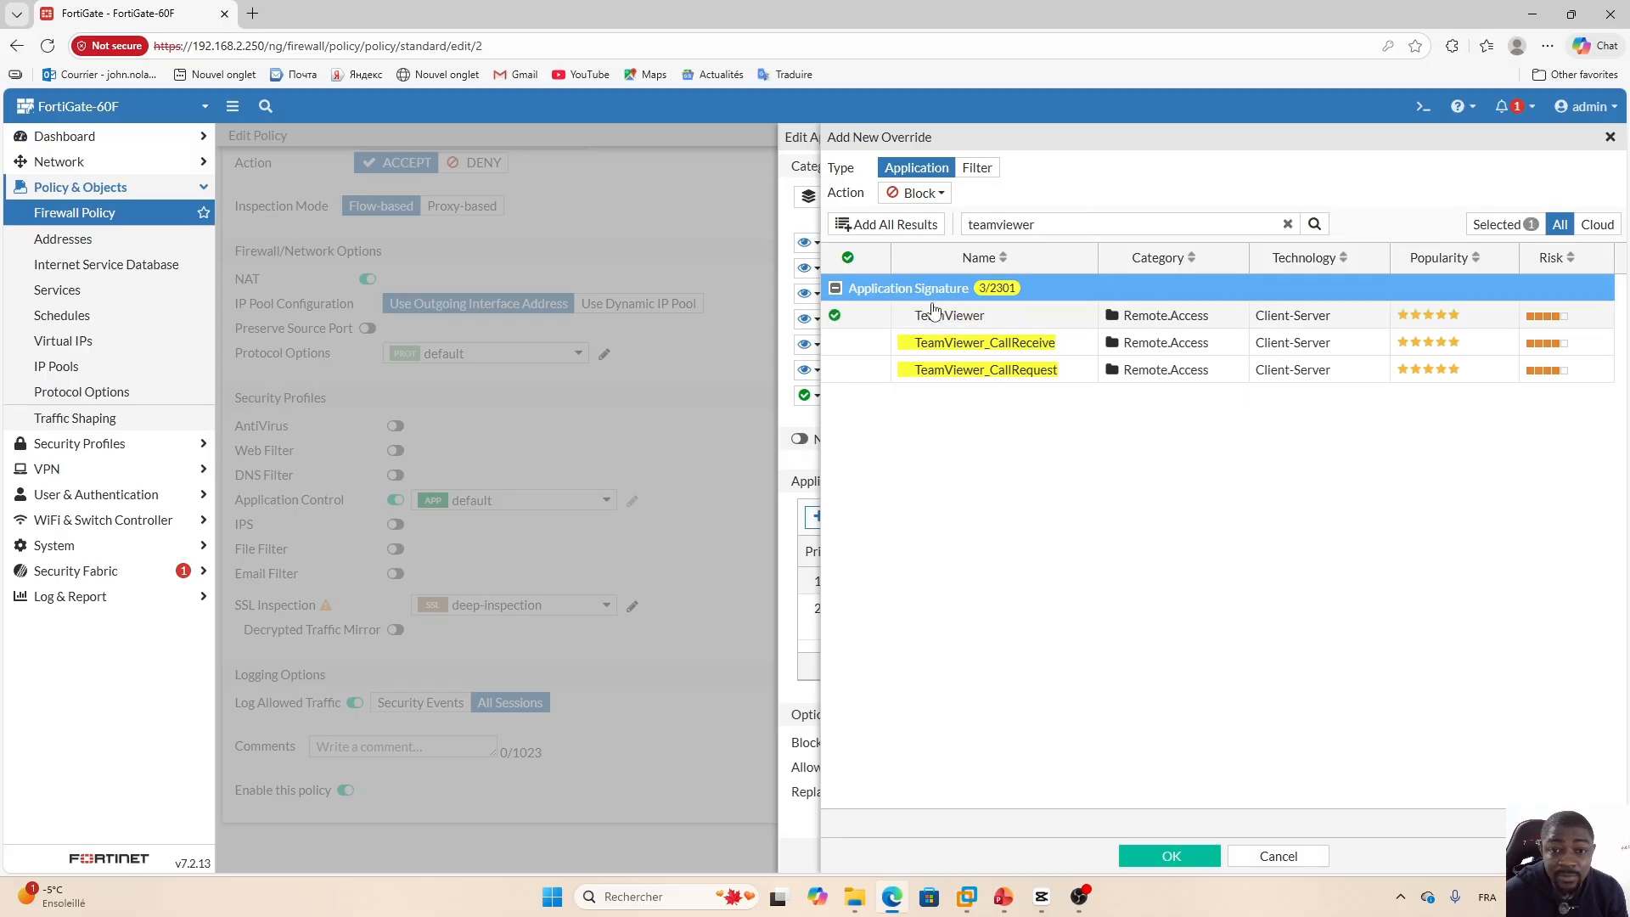
Search the signatures for zoom, add Zoom to the Block override selection and save the override.
double_click(1059, 226)
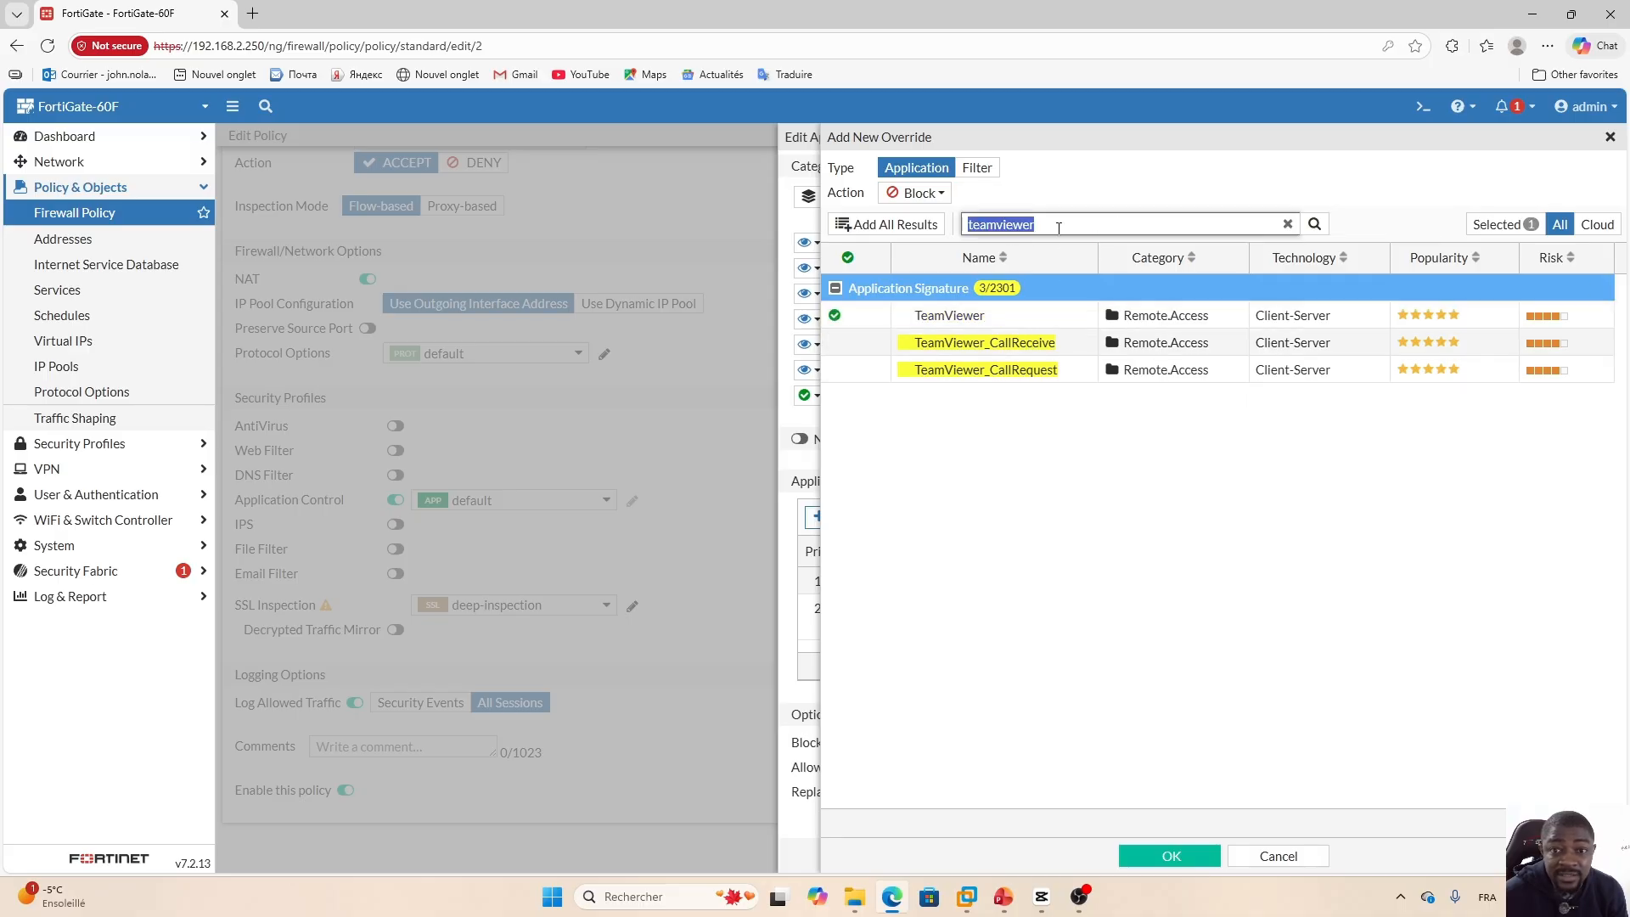
type("zooms")
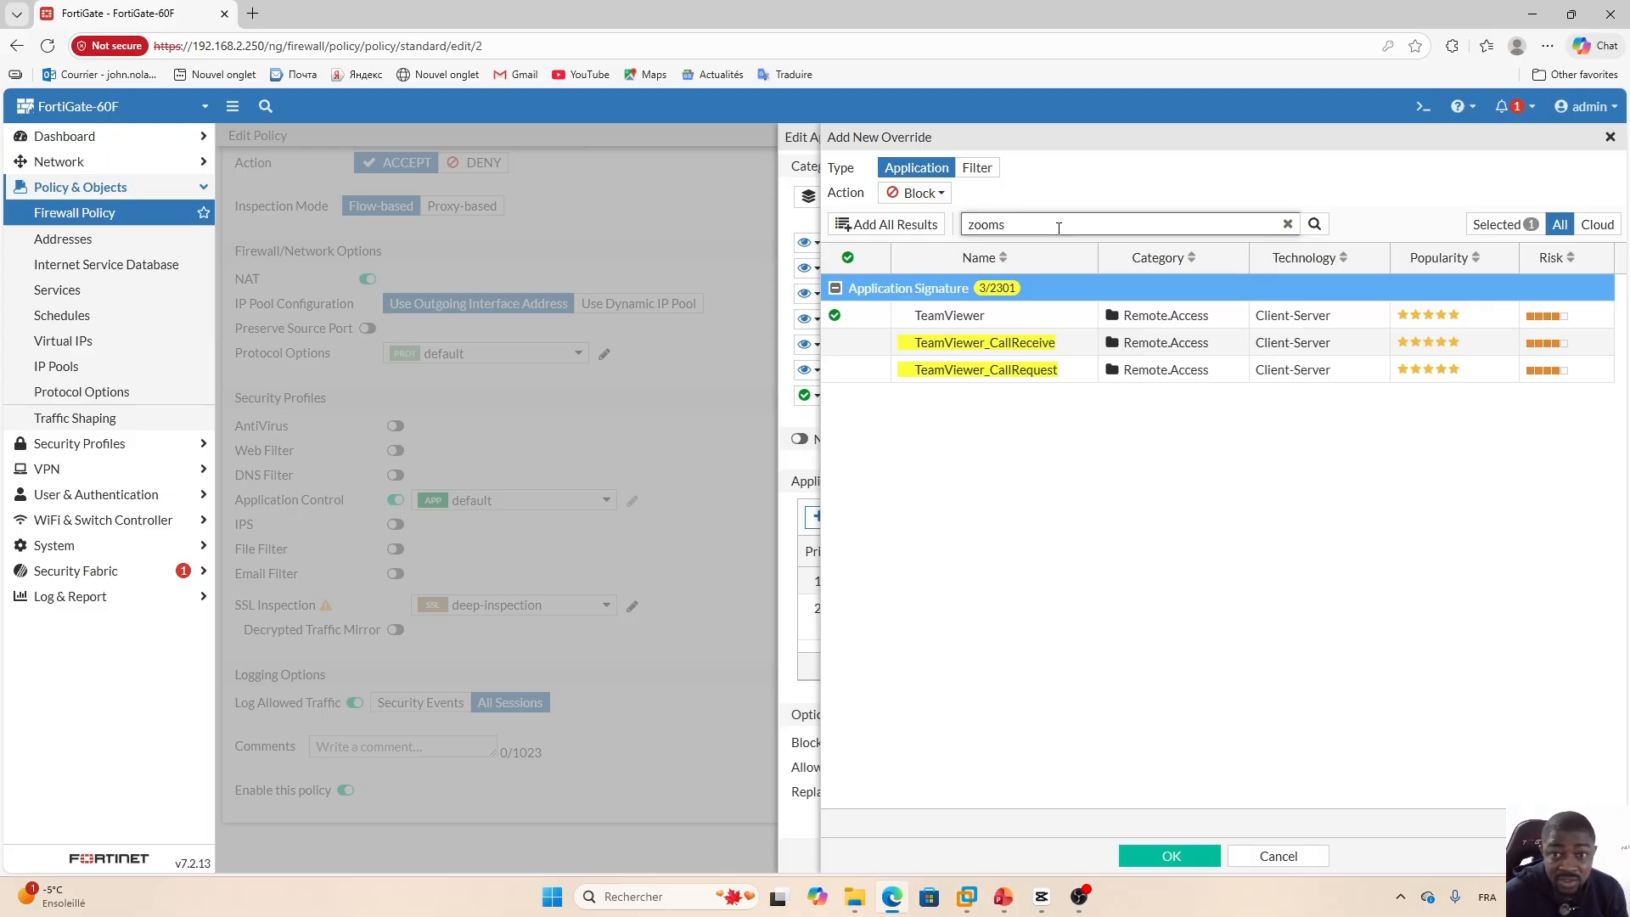
key("BackSpace")
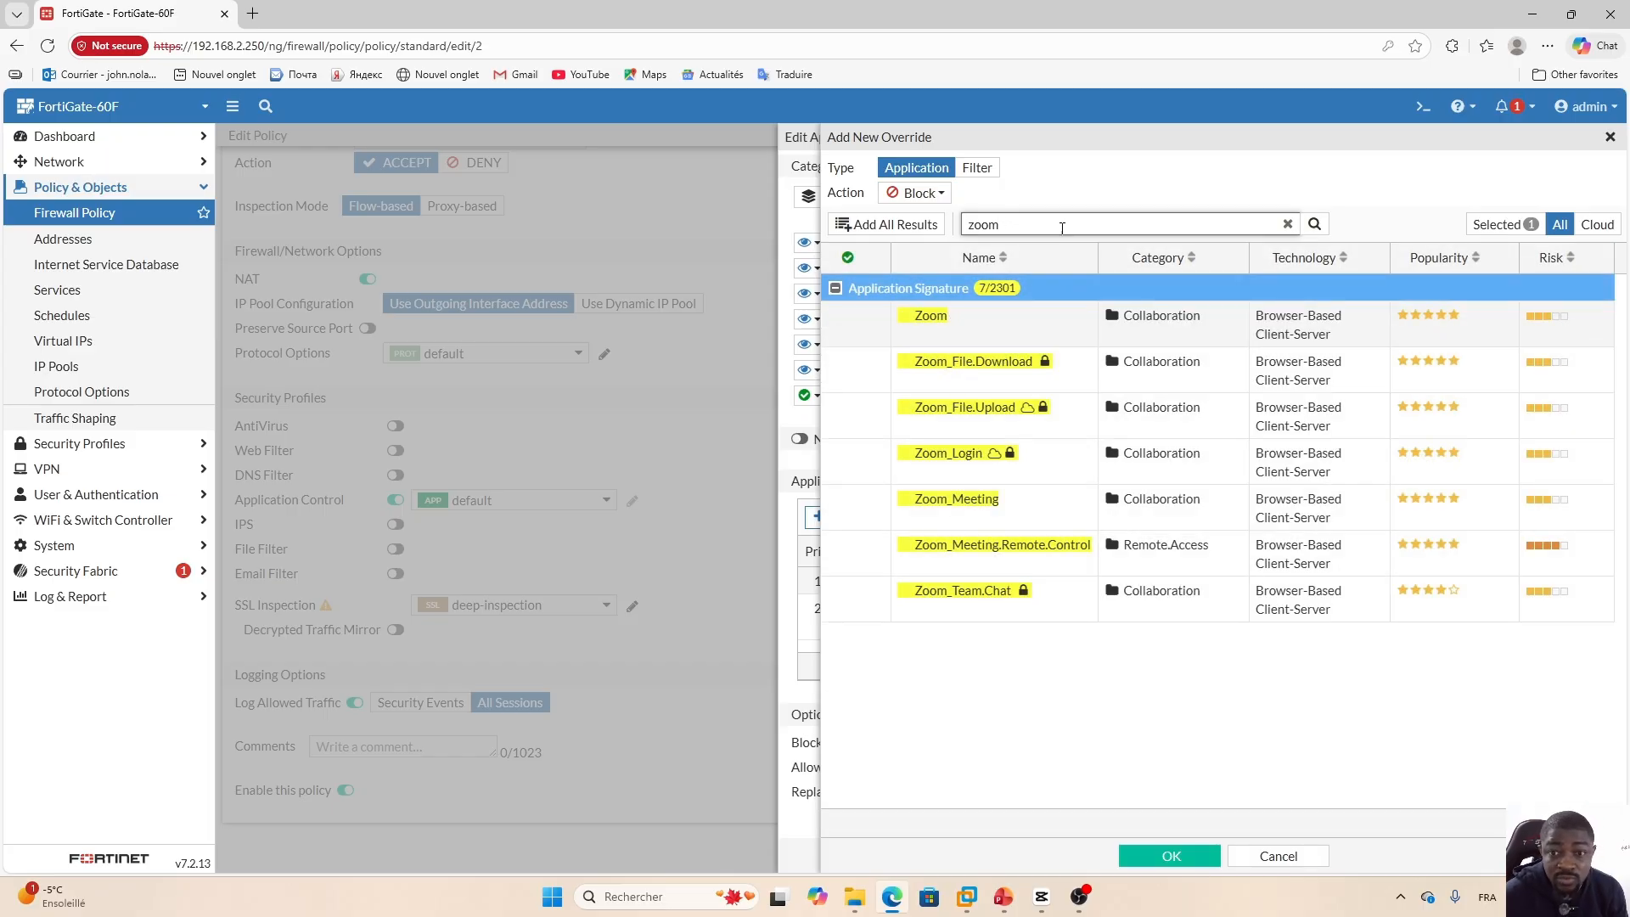
left_click(1046, 332)
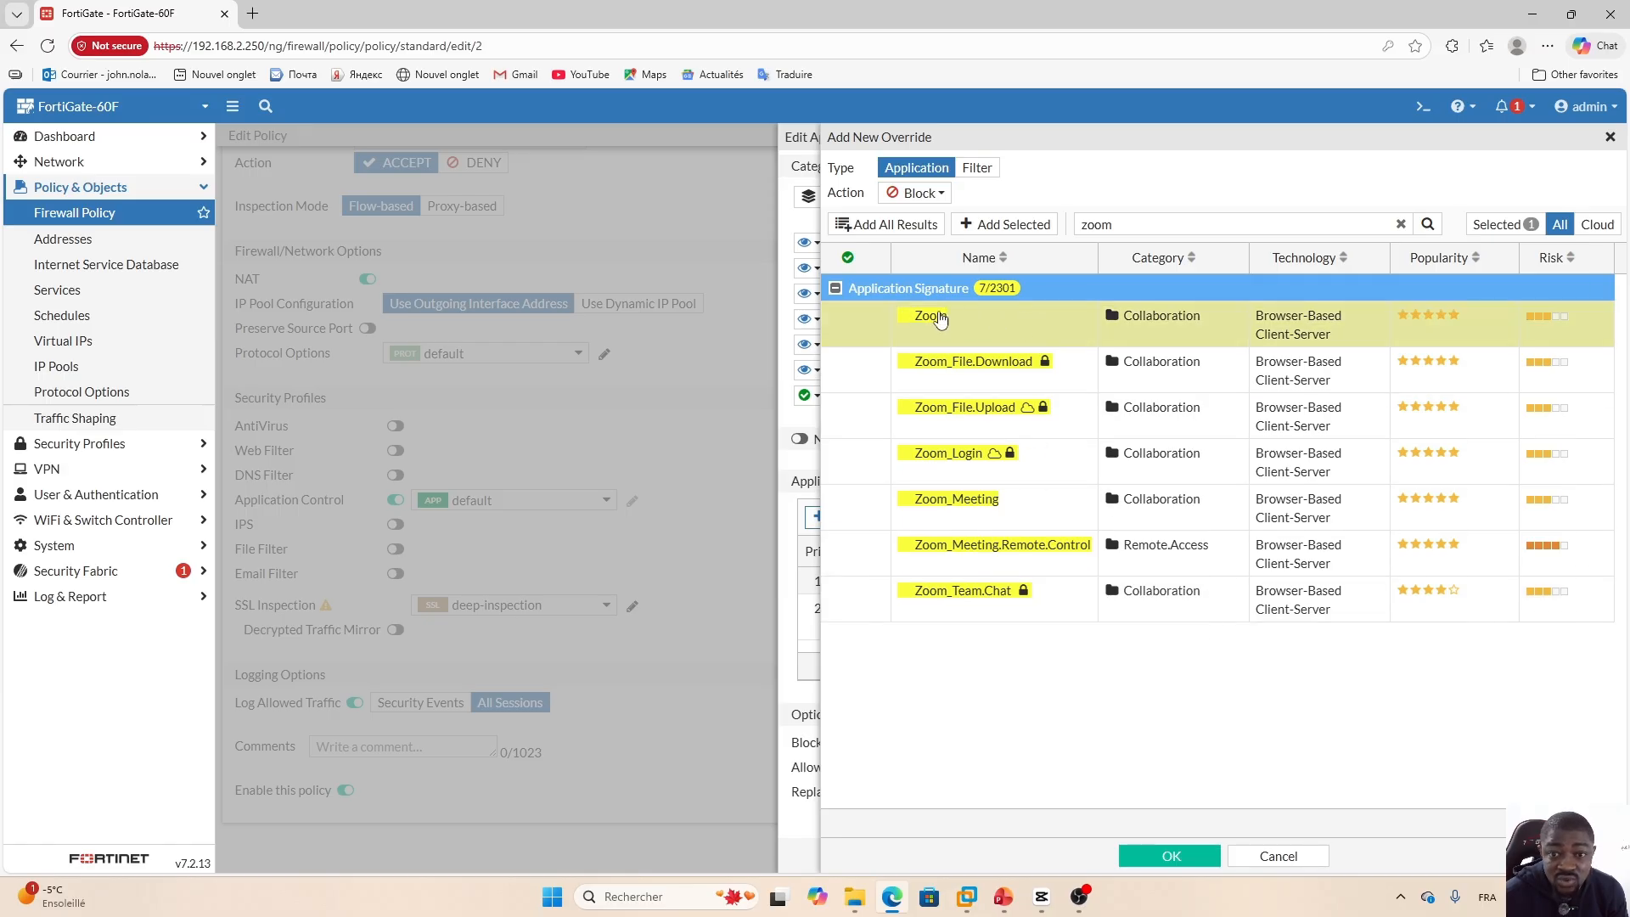
left_click(1007, 225)
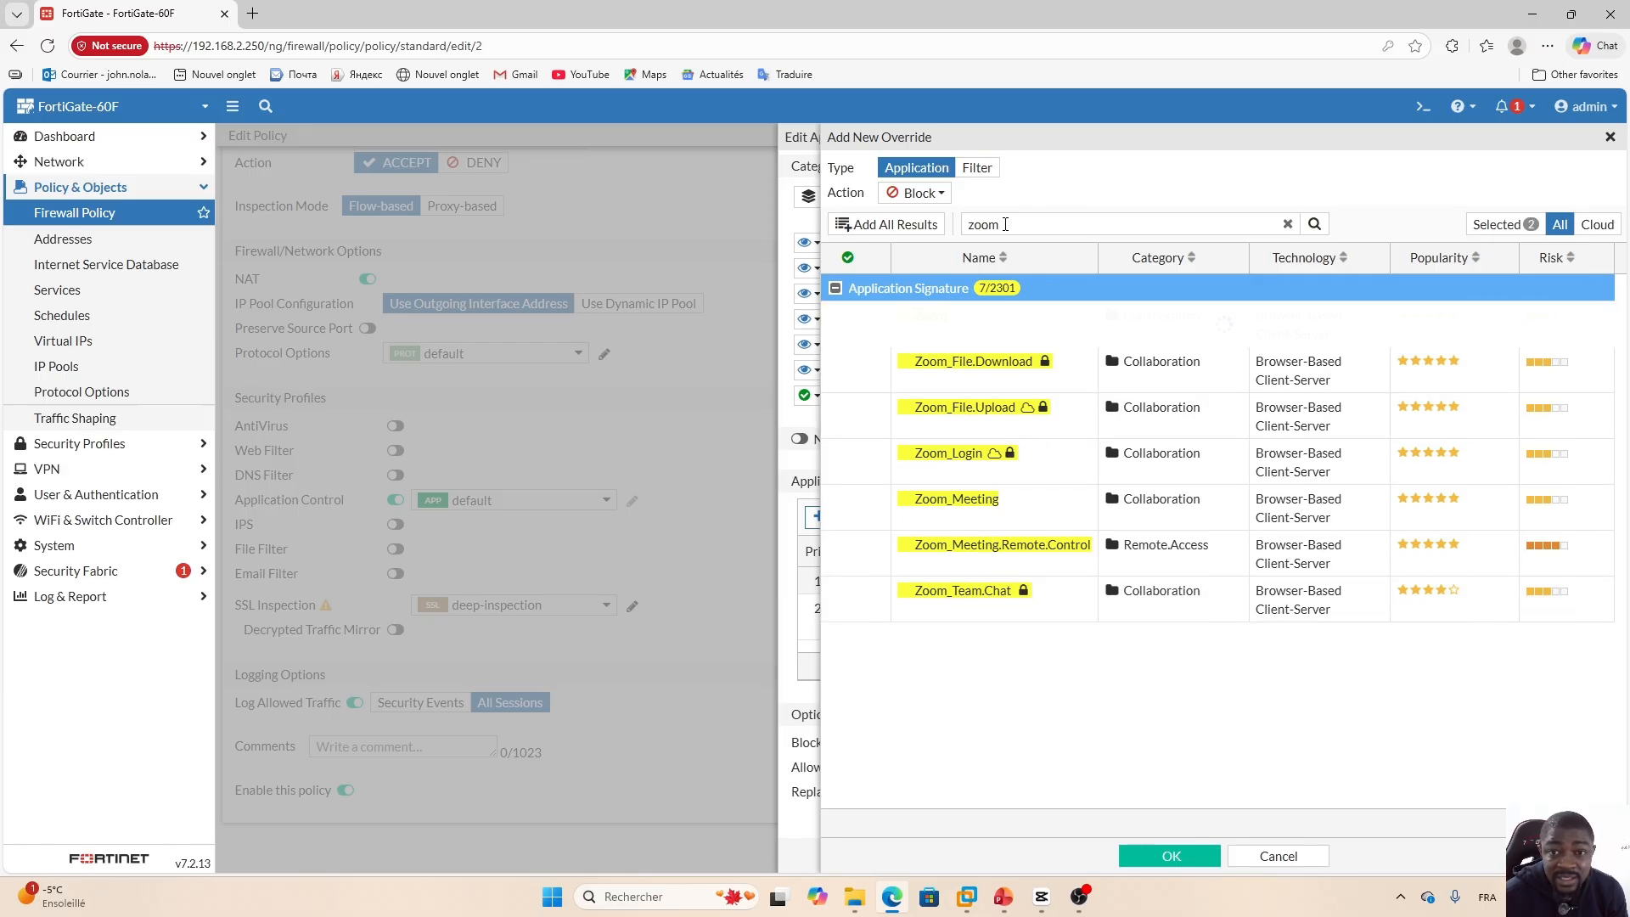
left_click(1173, 857)
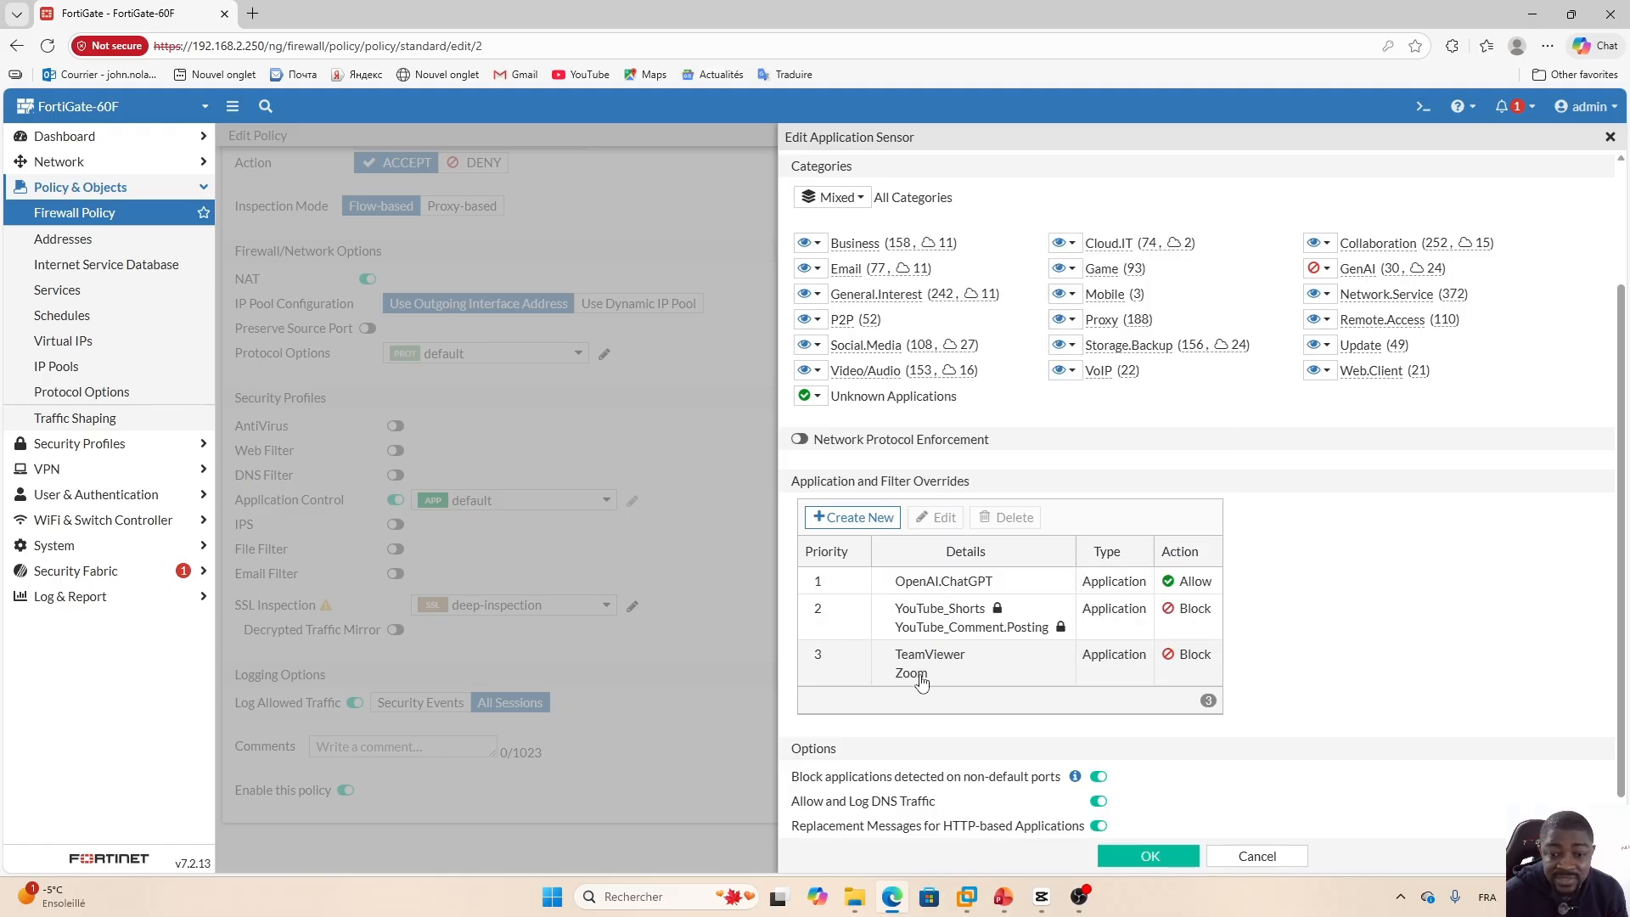
Save the application sensor changes and switch to the Windows 10 VM browser.
left_click(1148, 858)
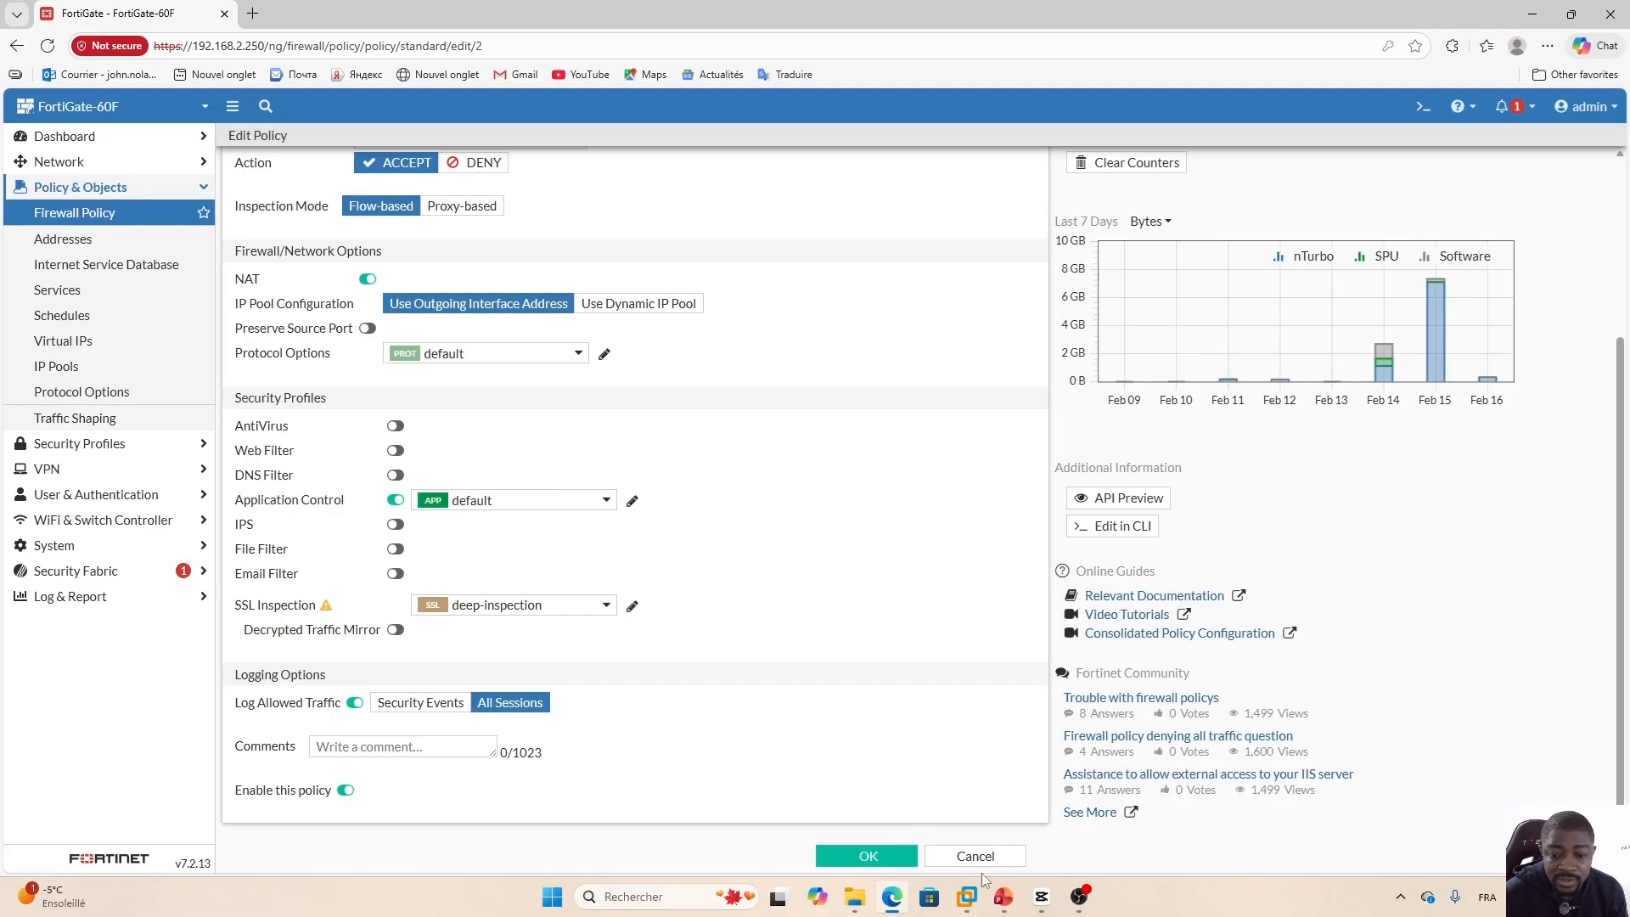
mouse_move(968, 896)
left_click(966, 802)
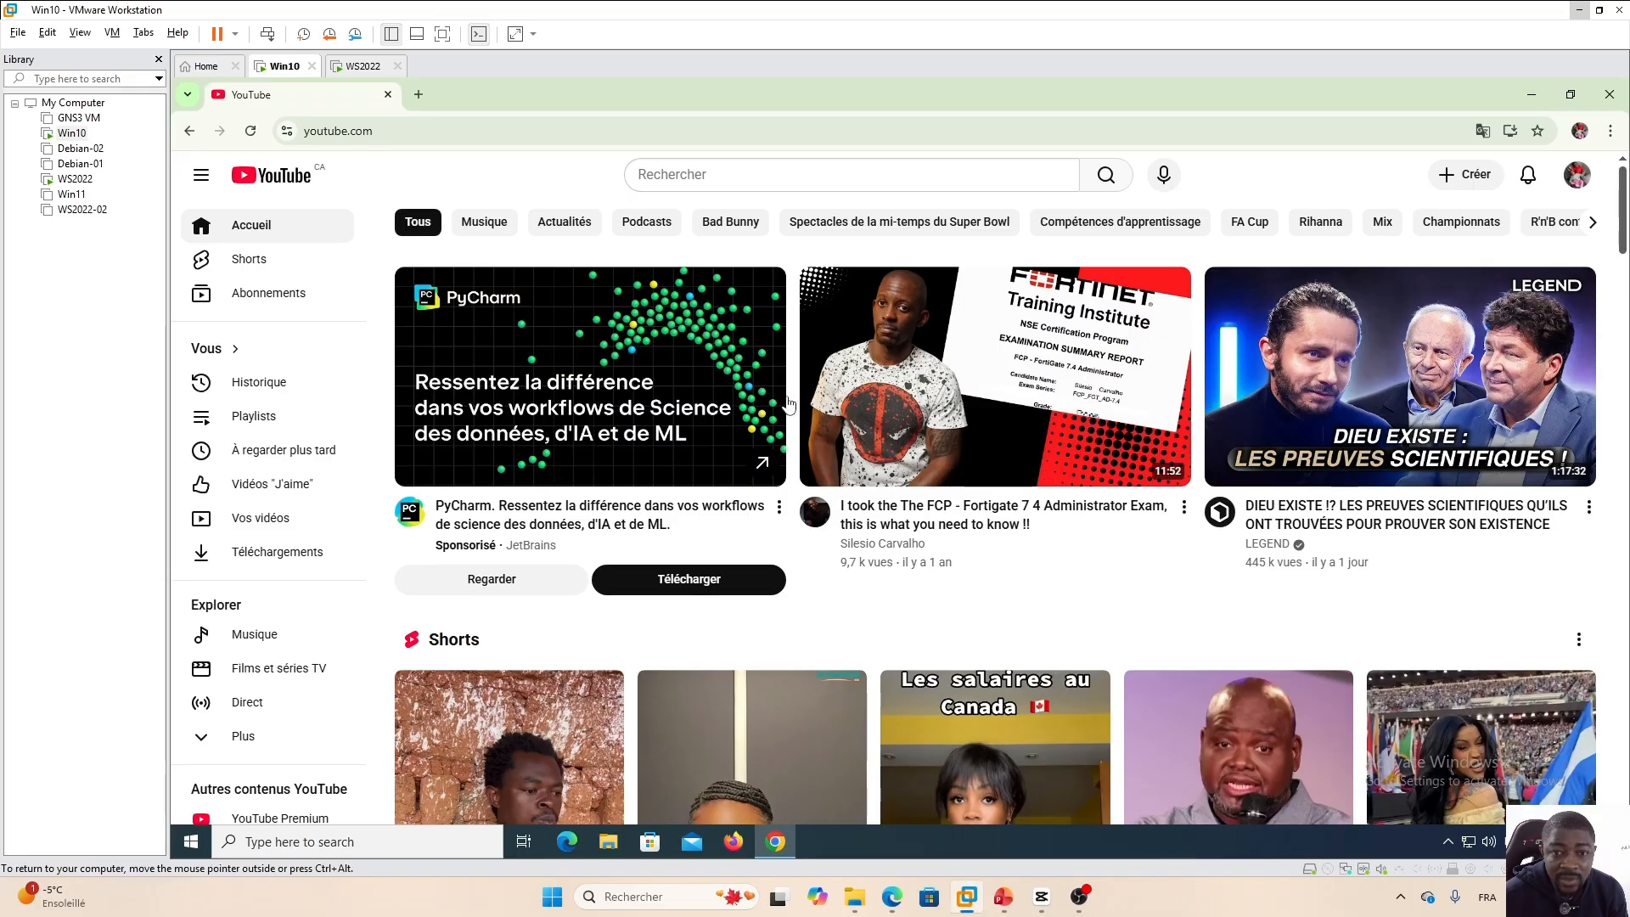
Search Google for teamviwer in a new tab, open a result, then close that tab.
left_click(418, 95)
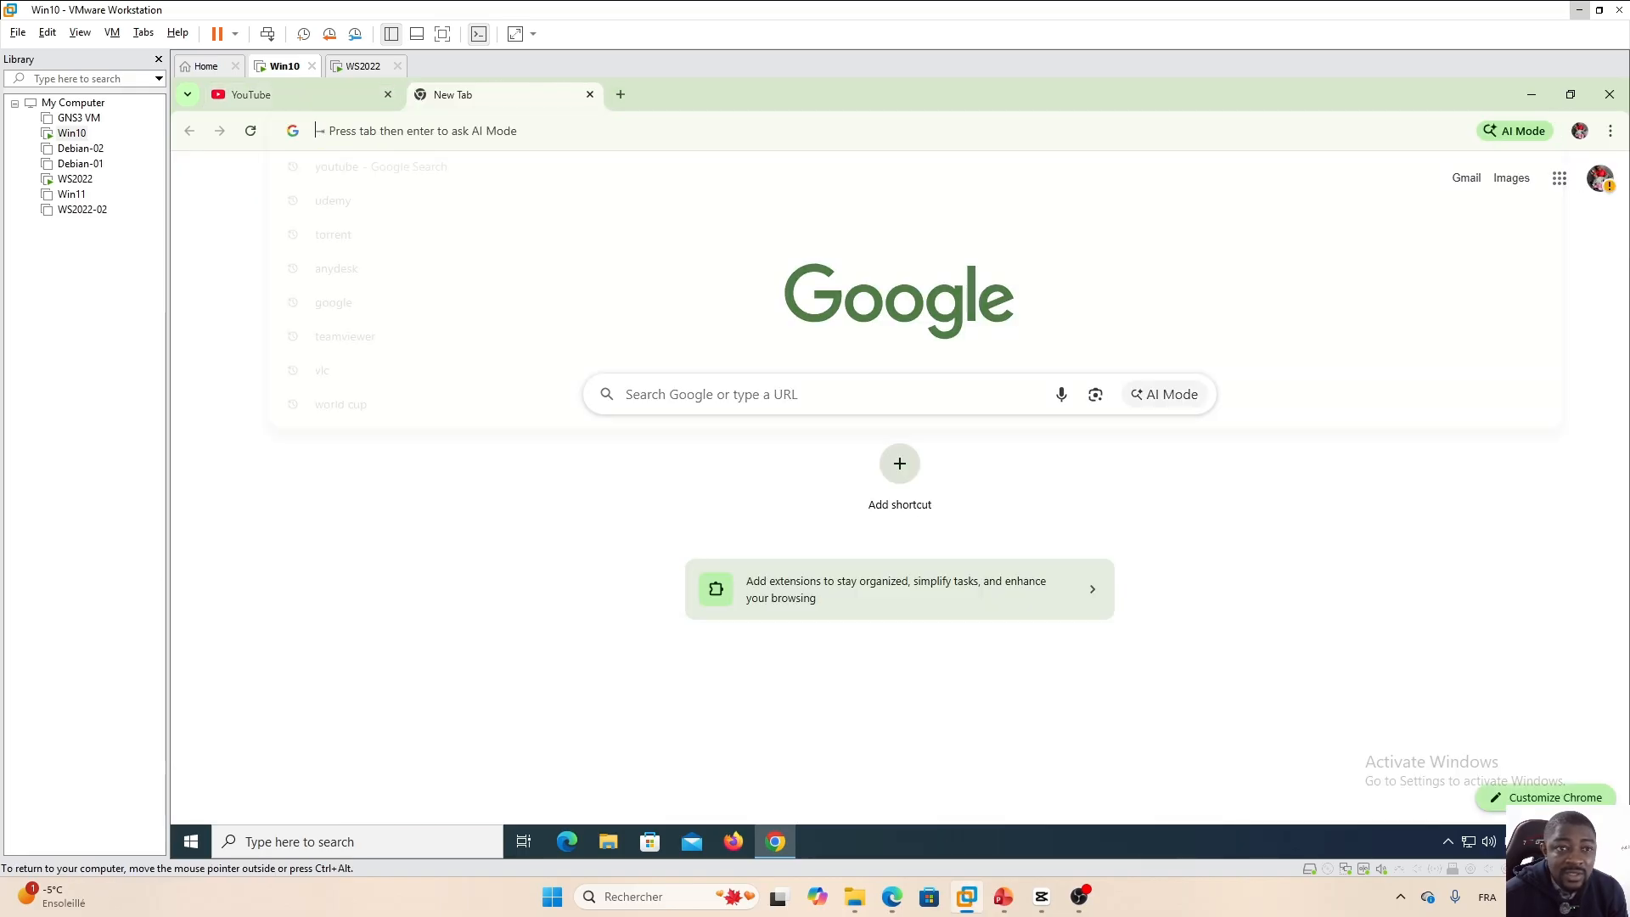
type("teamvi")
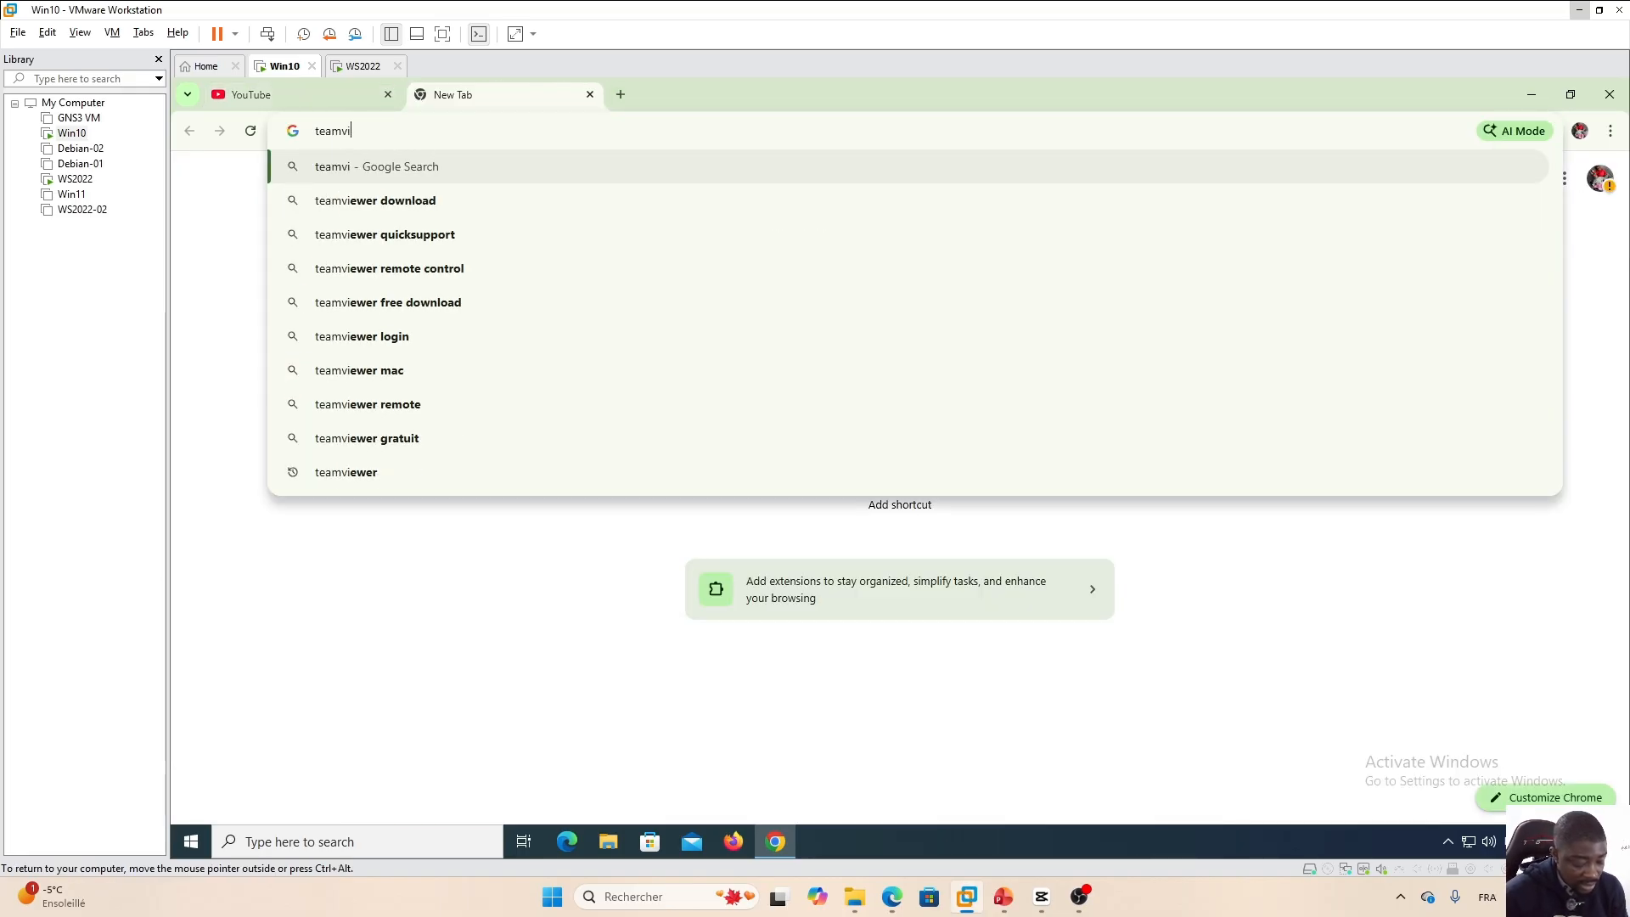
type("wer")
key("Return")
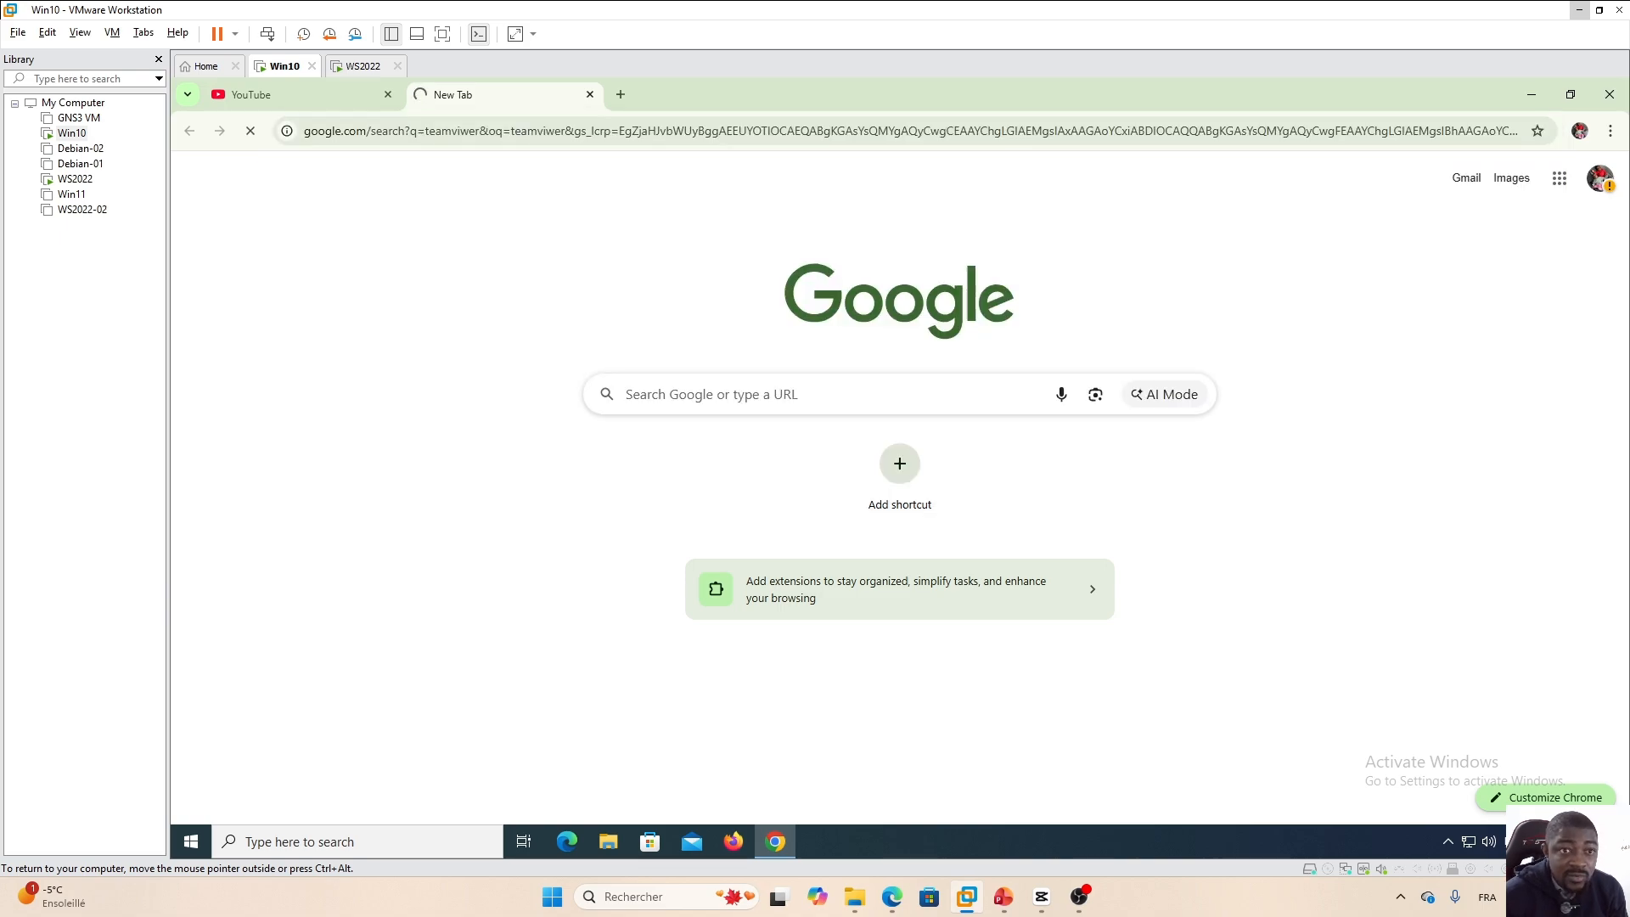
left_click(506, 455)
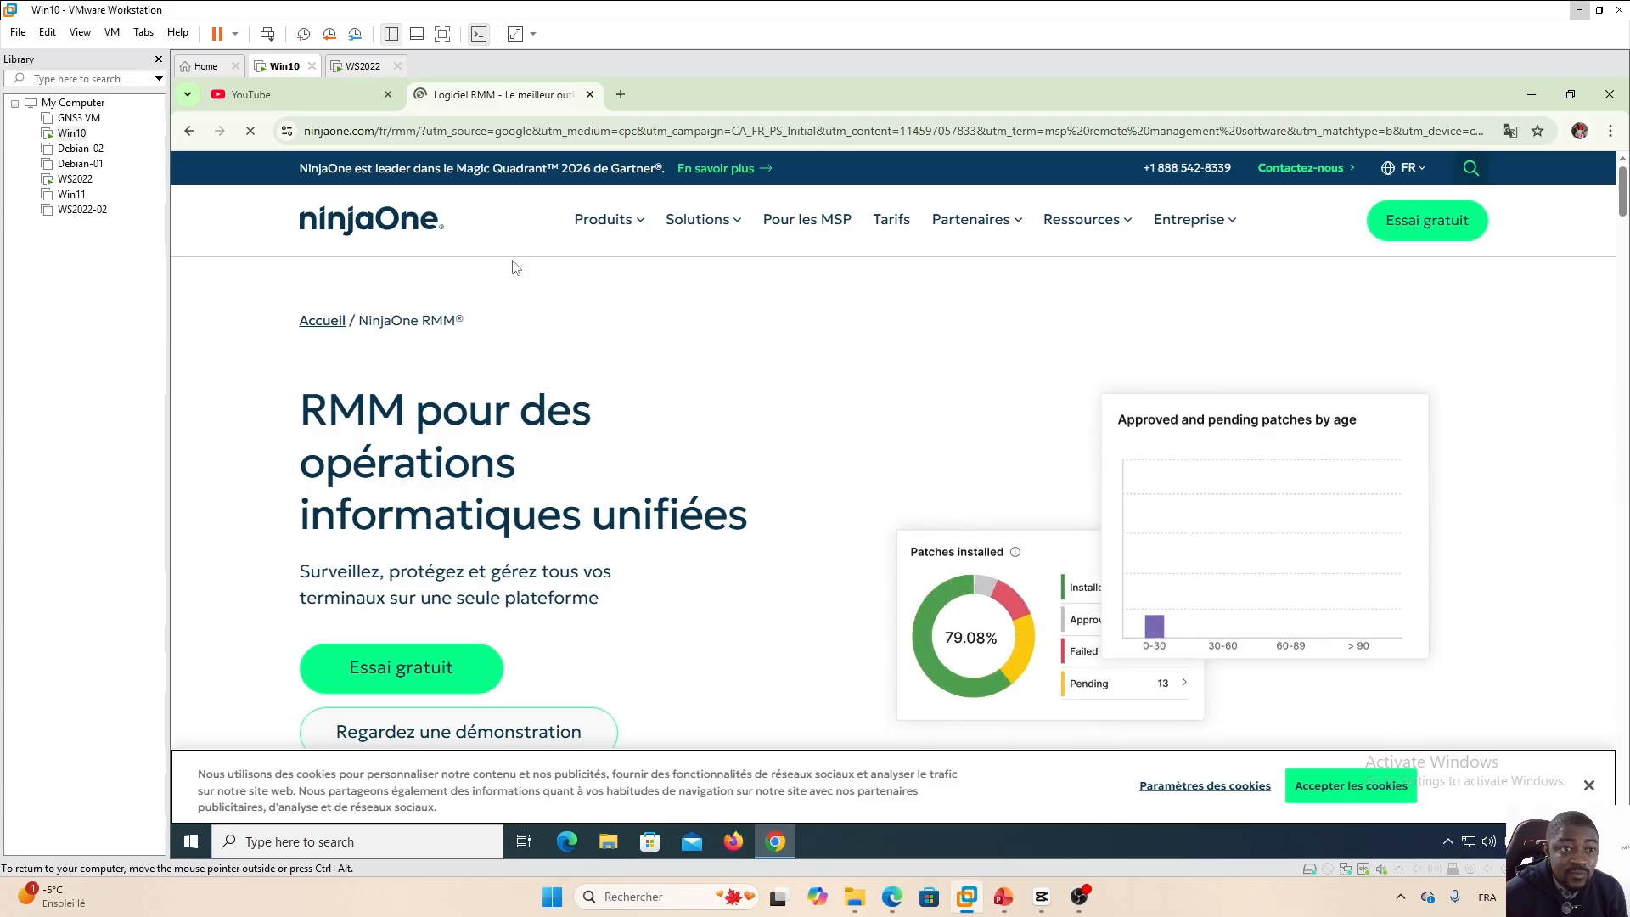
left_click(590, 94)
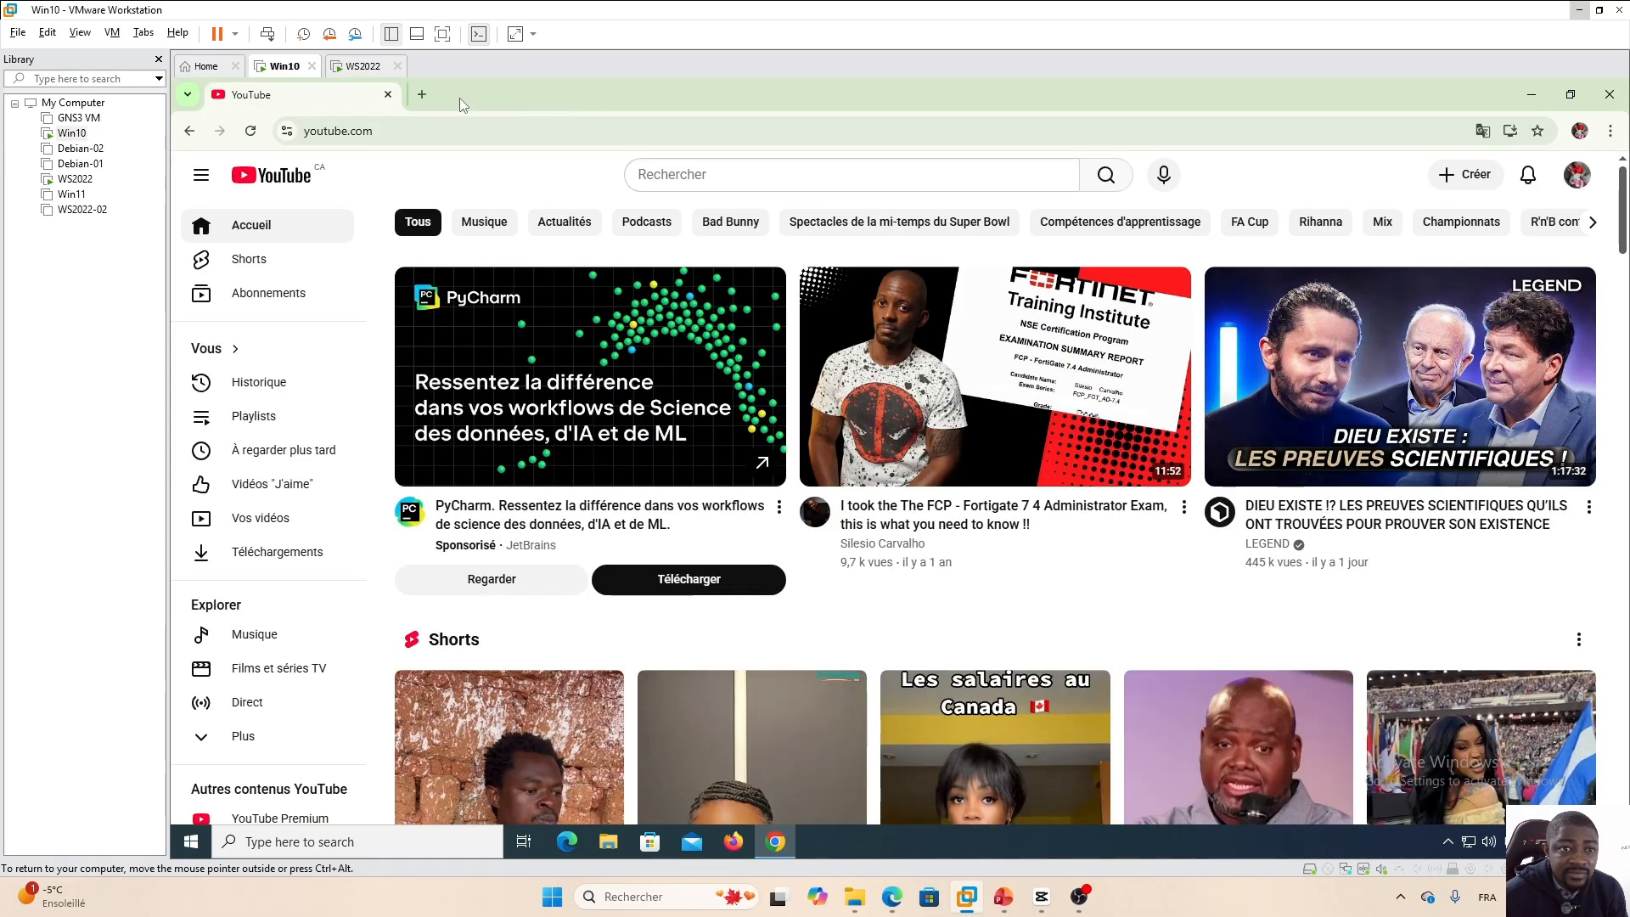
Try to open the TeamViewer website from a Google search for teamviewer in a new tab.
left_click(424, 95)
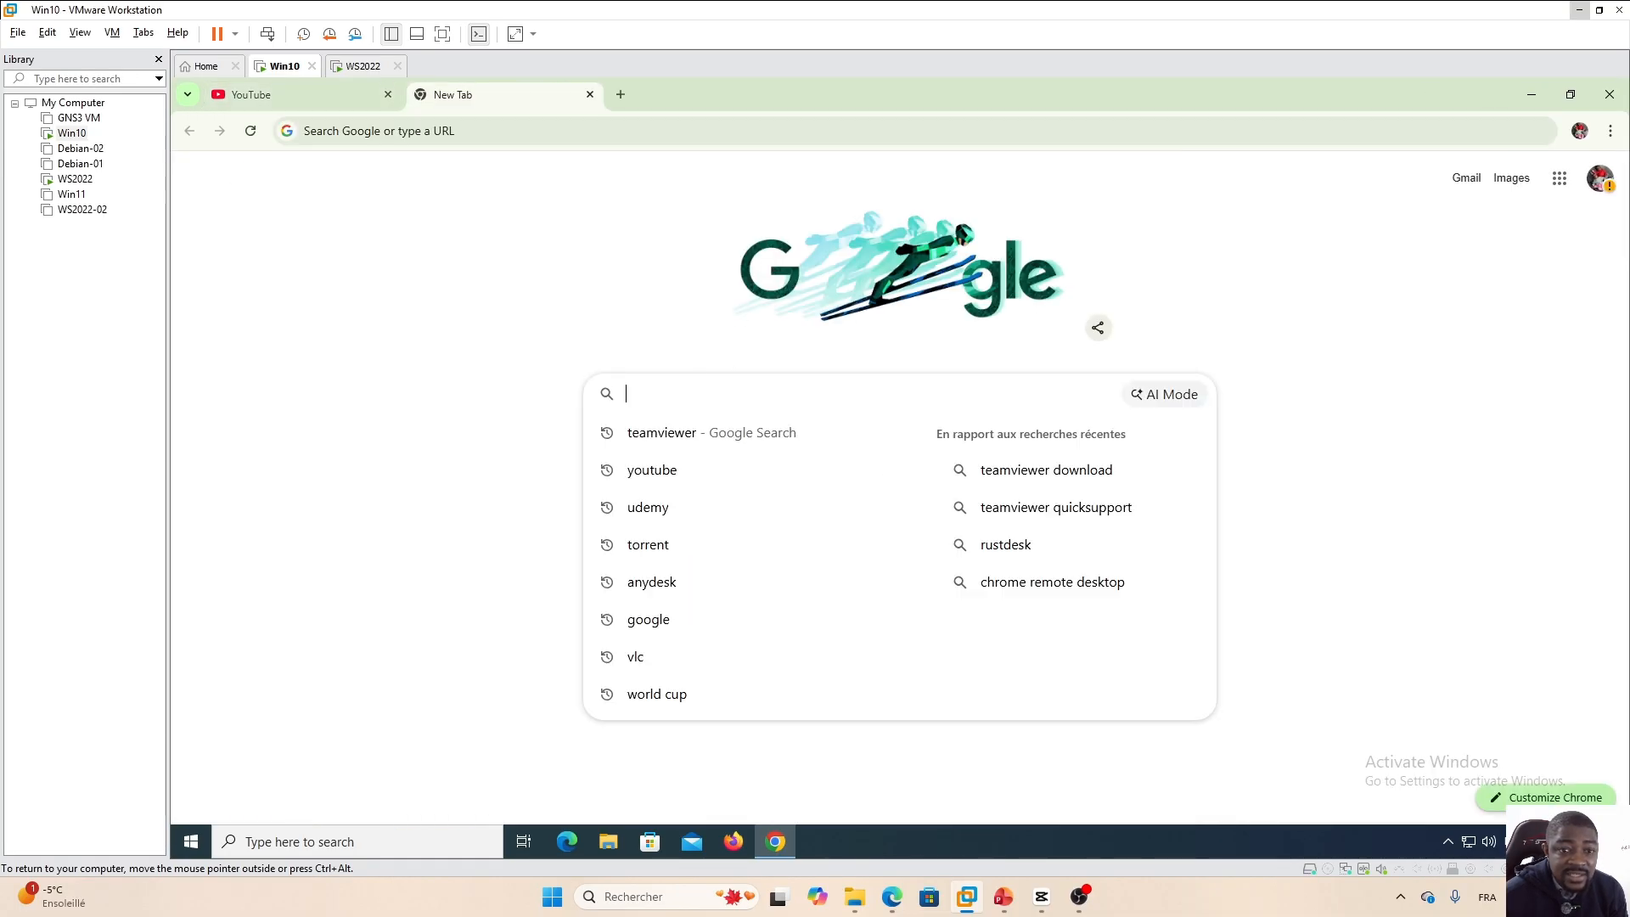
left_click(736, 393)
left_click(679, 433)
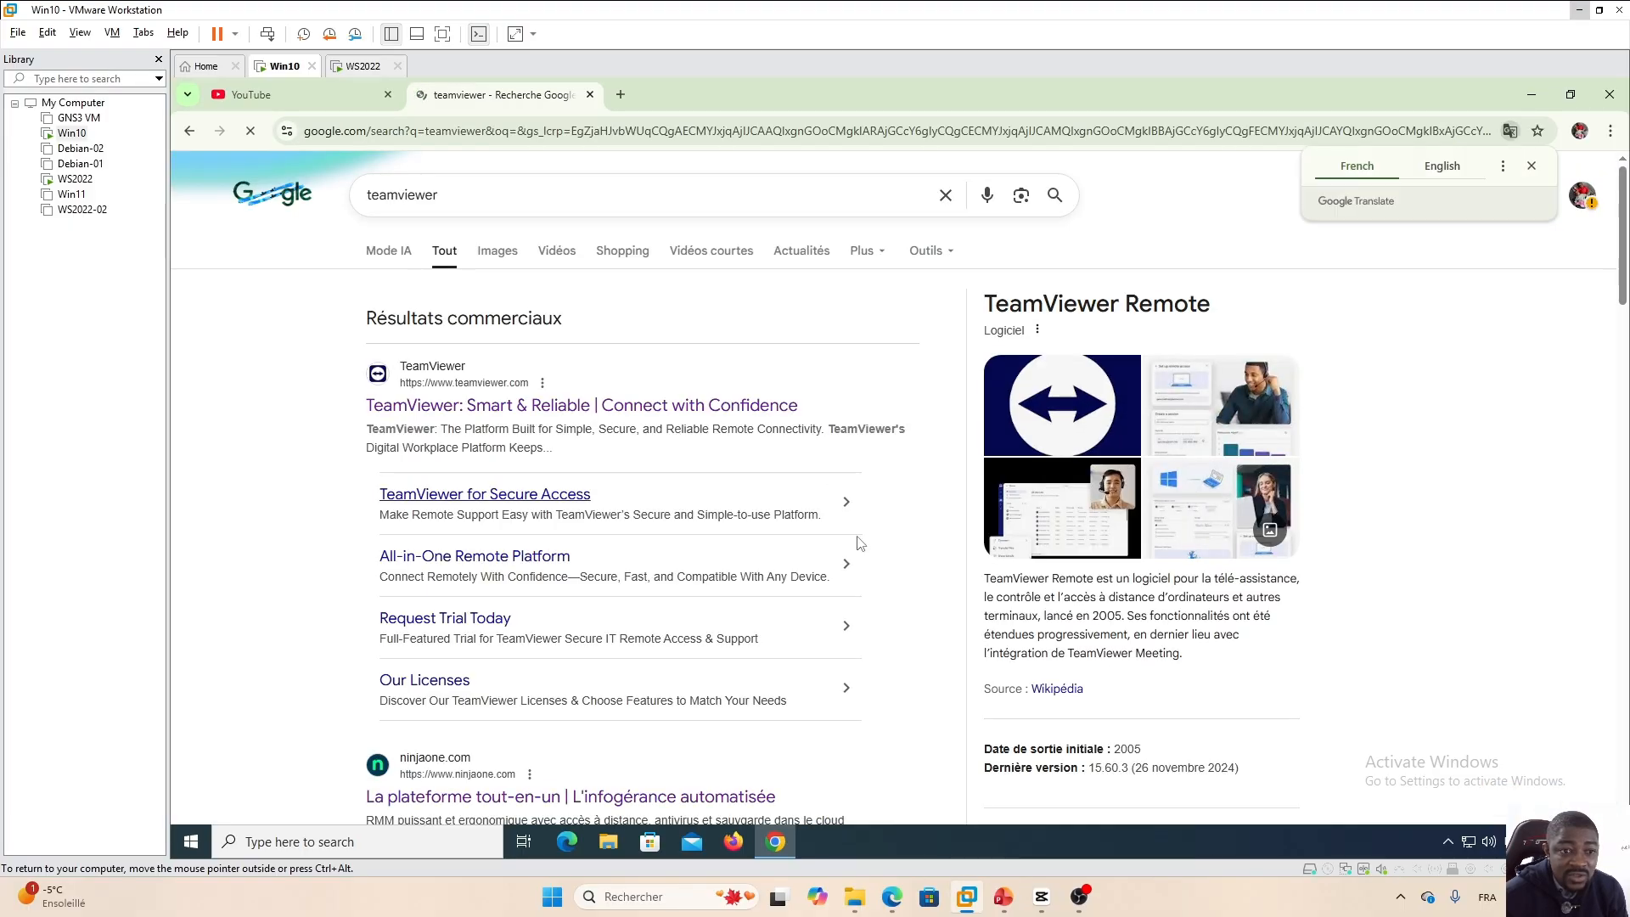
left_click(472, 407)
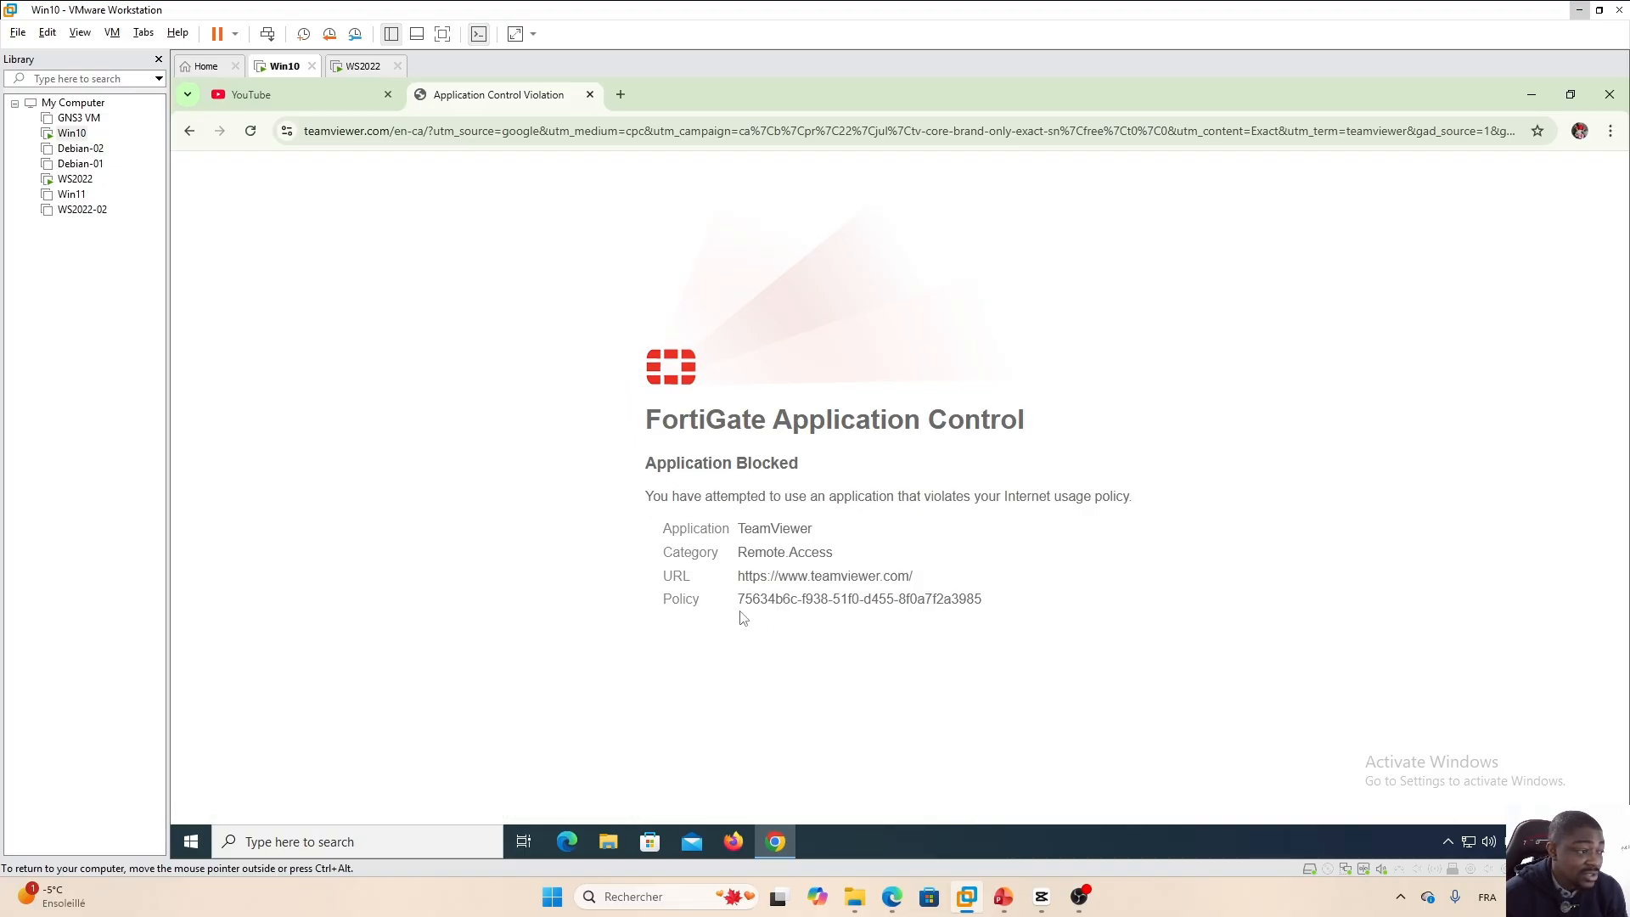
Try to open the Zoom sign-in page from a Google search for zoom in a new tab.
left_click(621, 95)
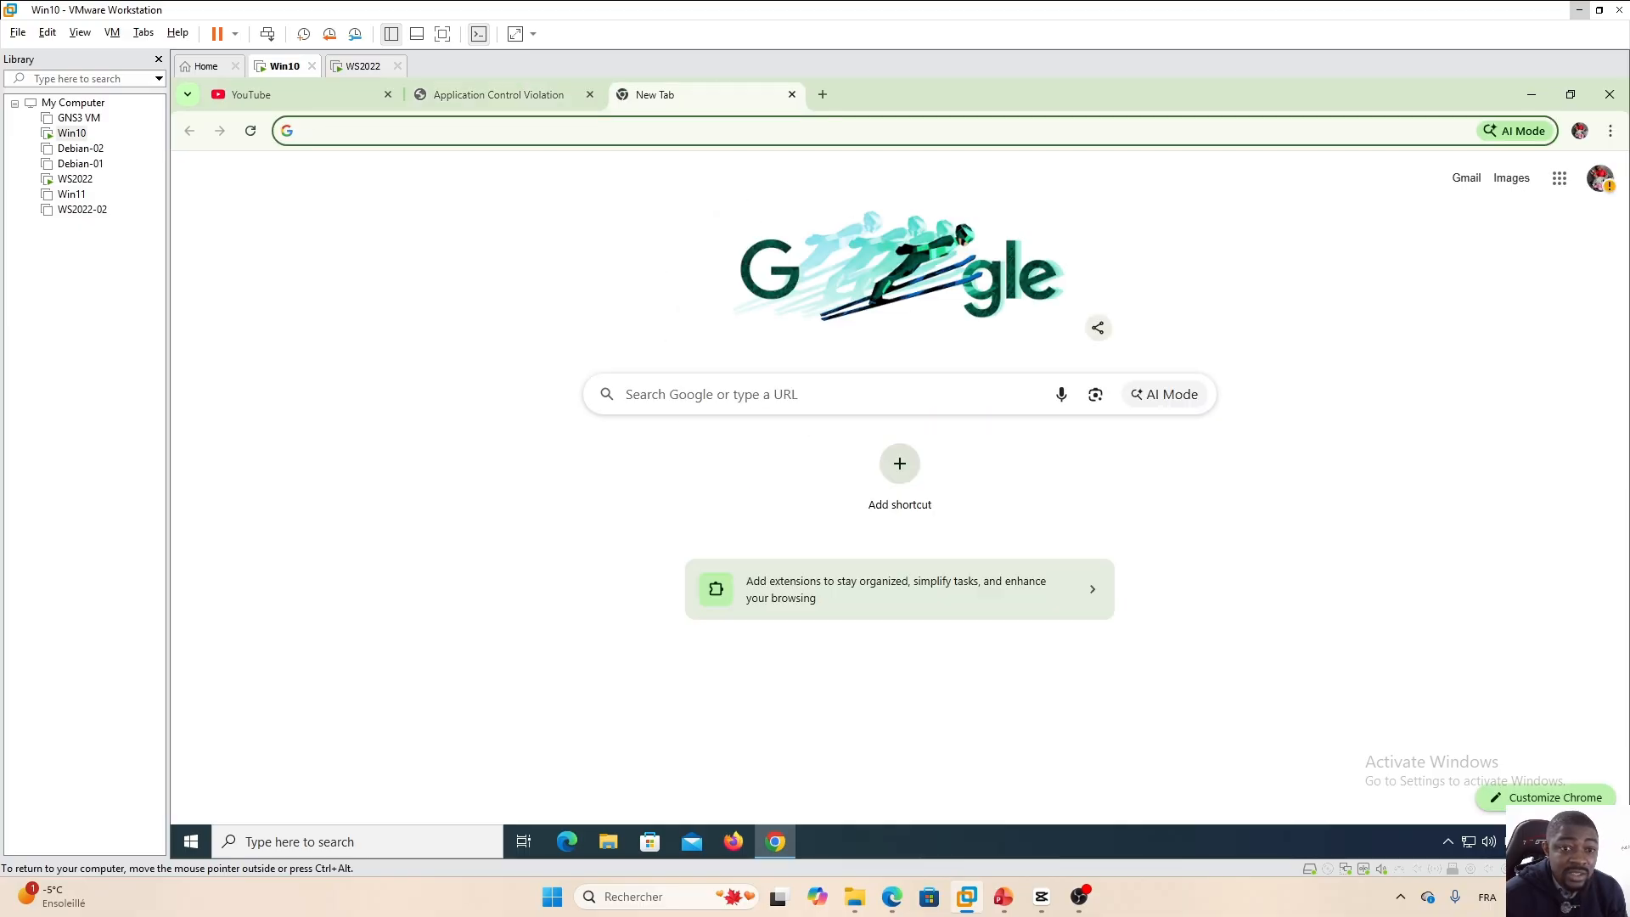
left_click(747, 394)
type("zoom")
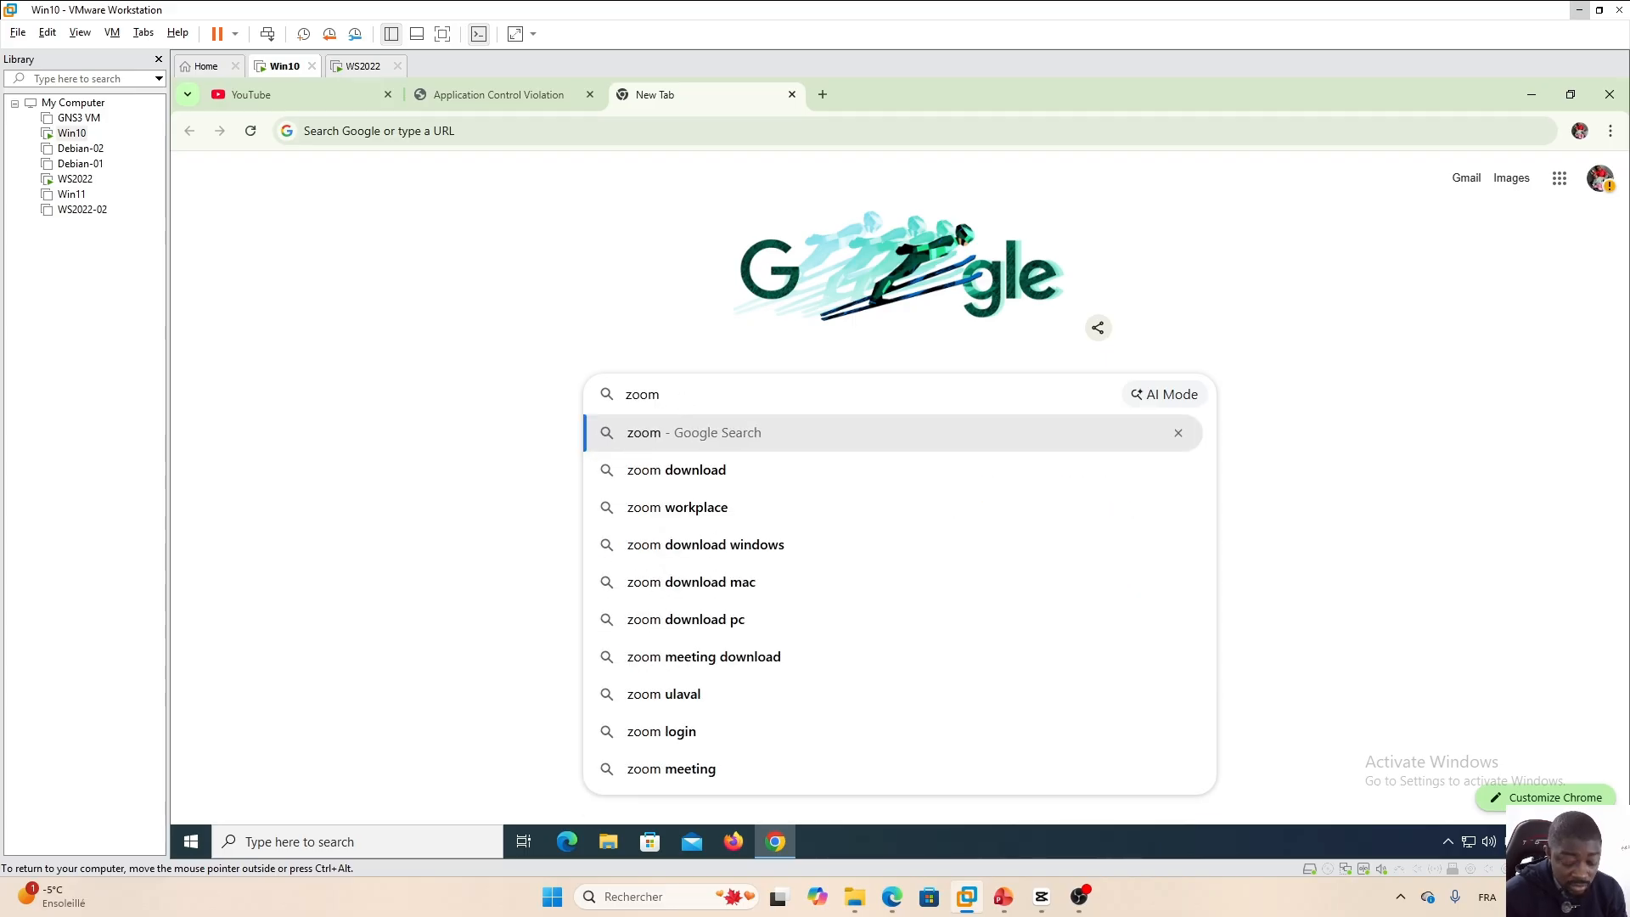
key("Return")
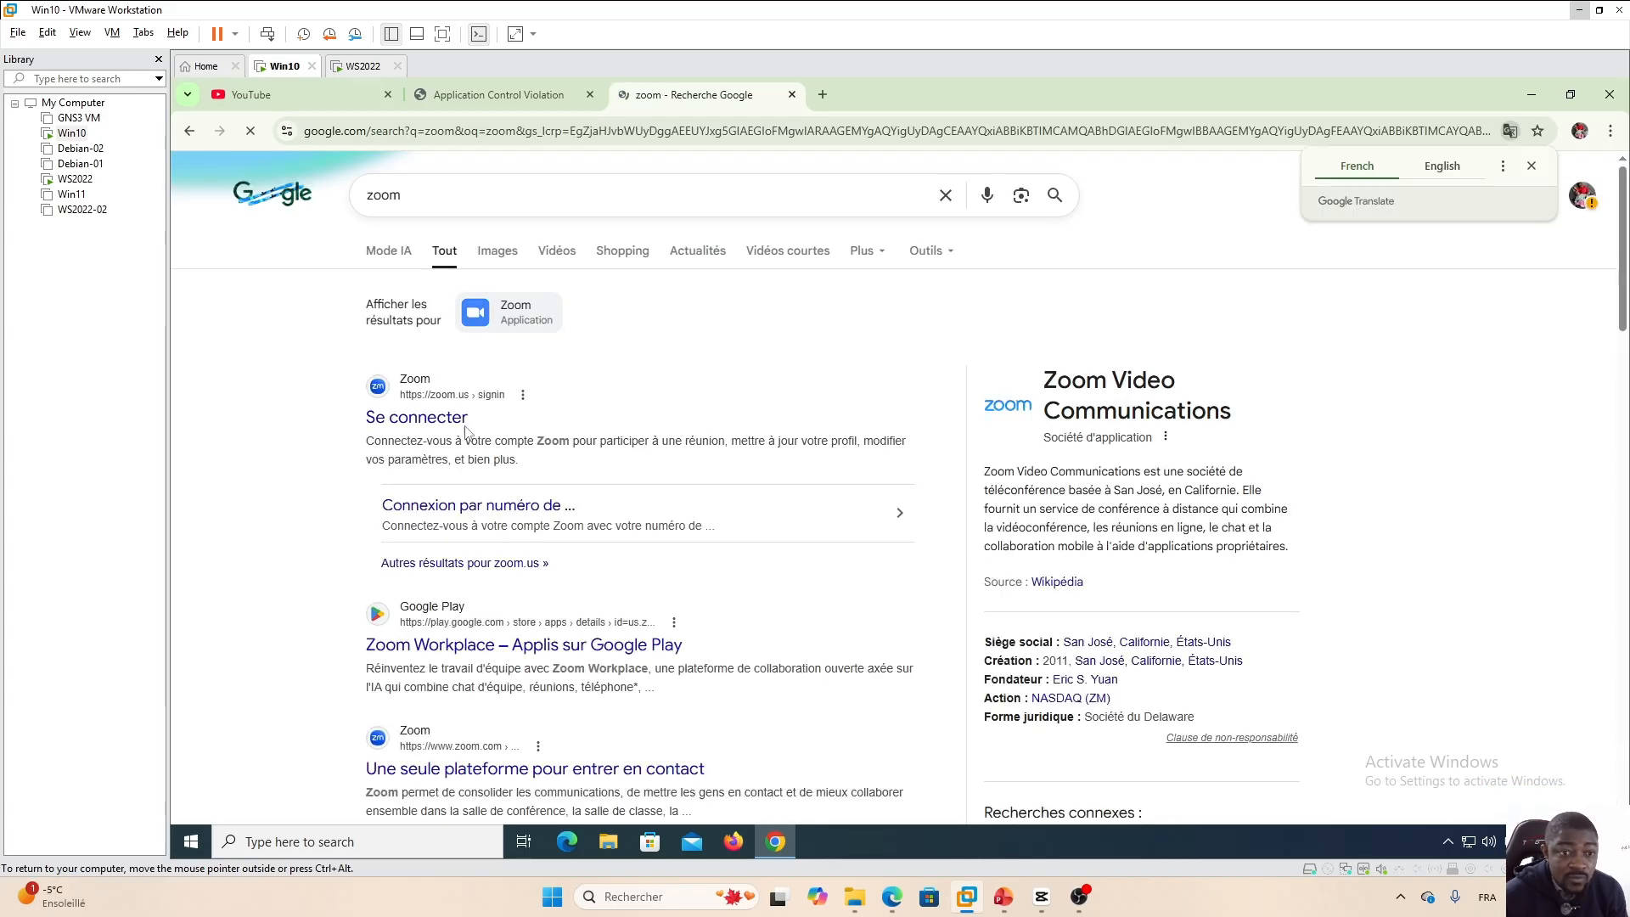
left_click(420, 423)
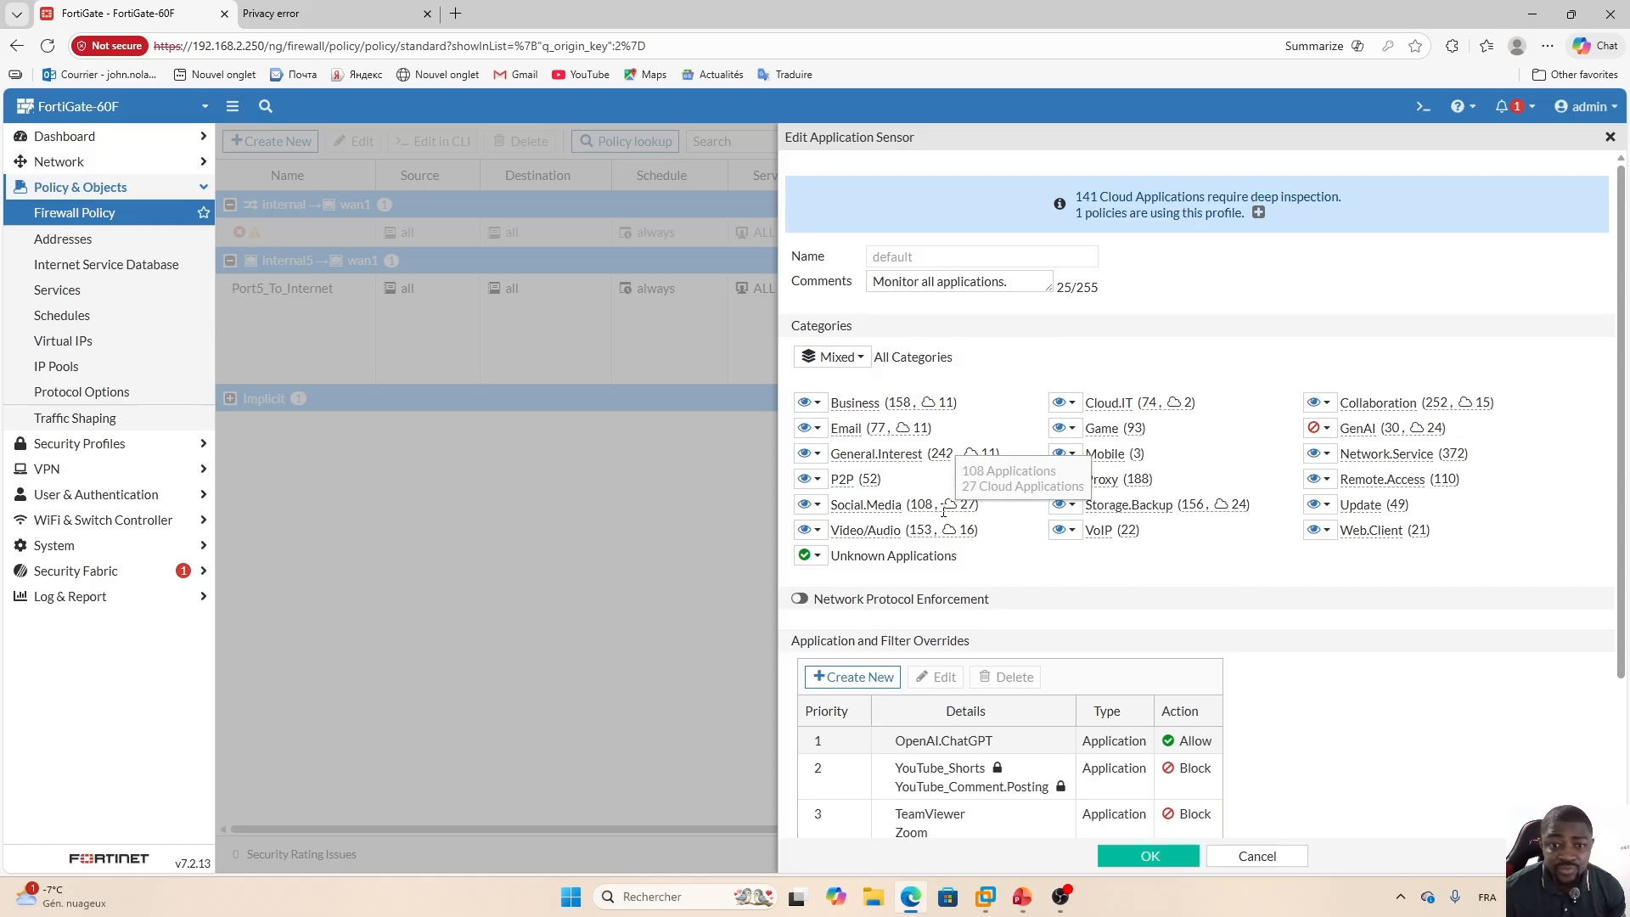
Examine the application sensor's category descriptions and the training plan's activities slide.
mouse_move(1108, 428)
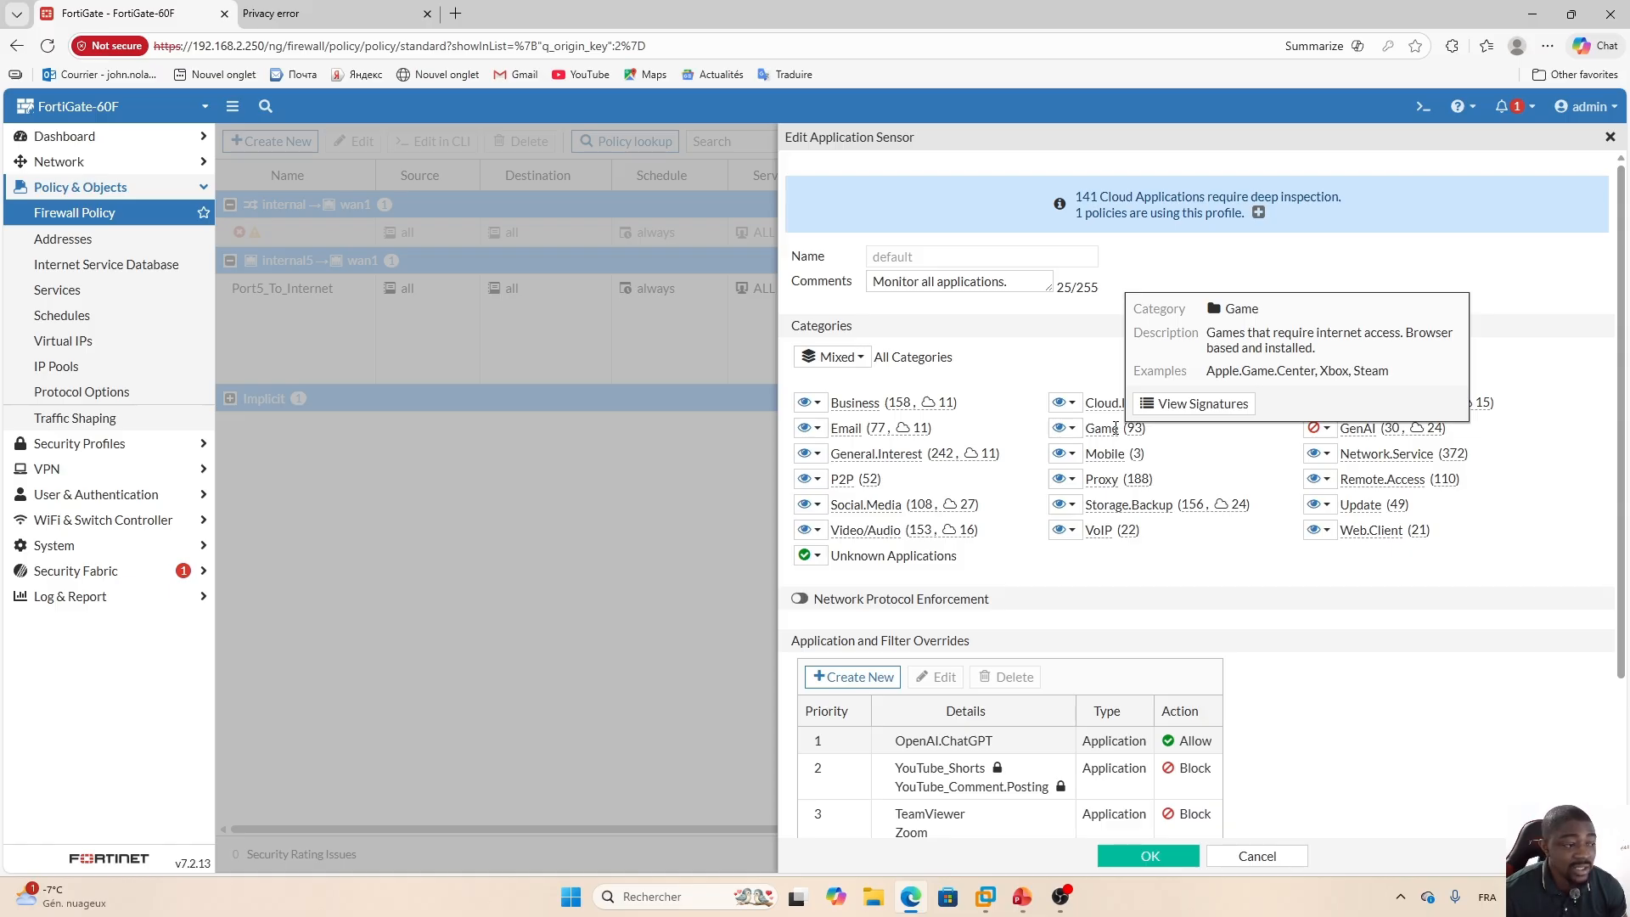
mouse_move(898, 503)
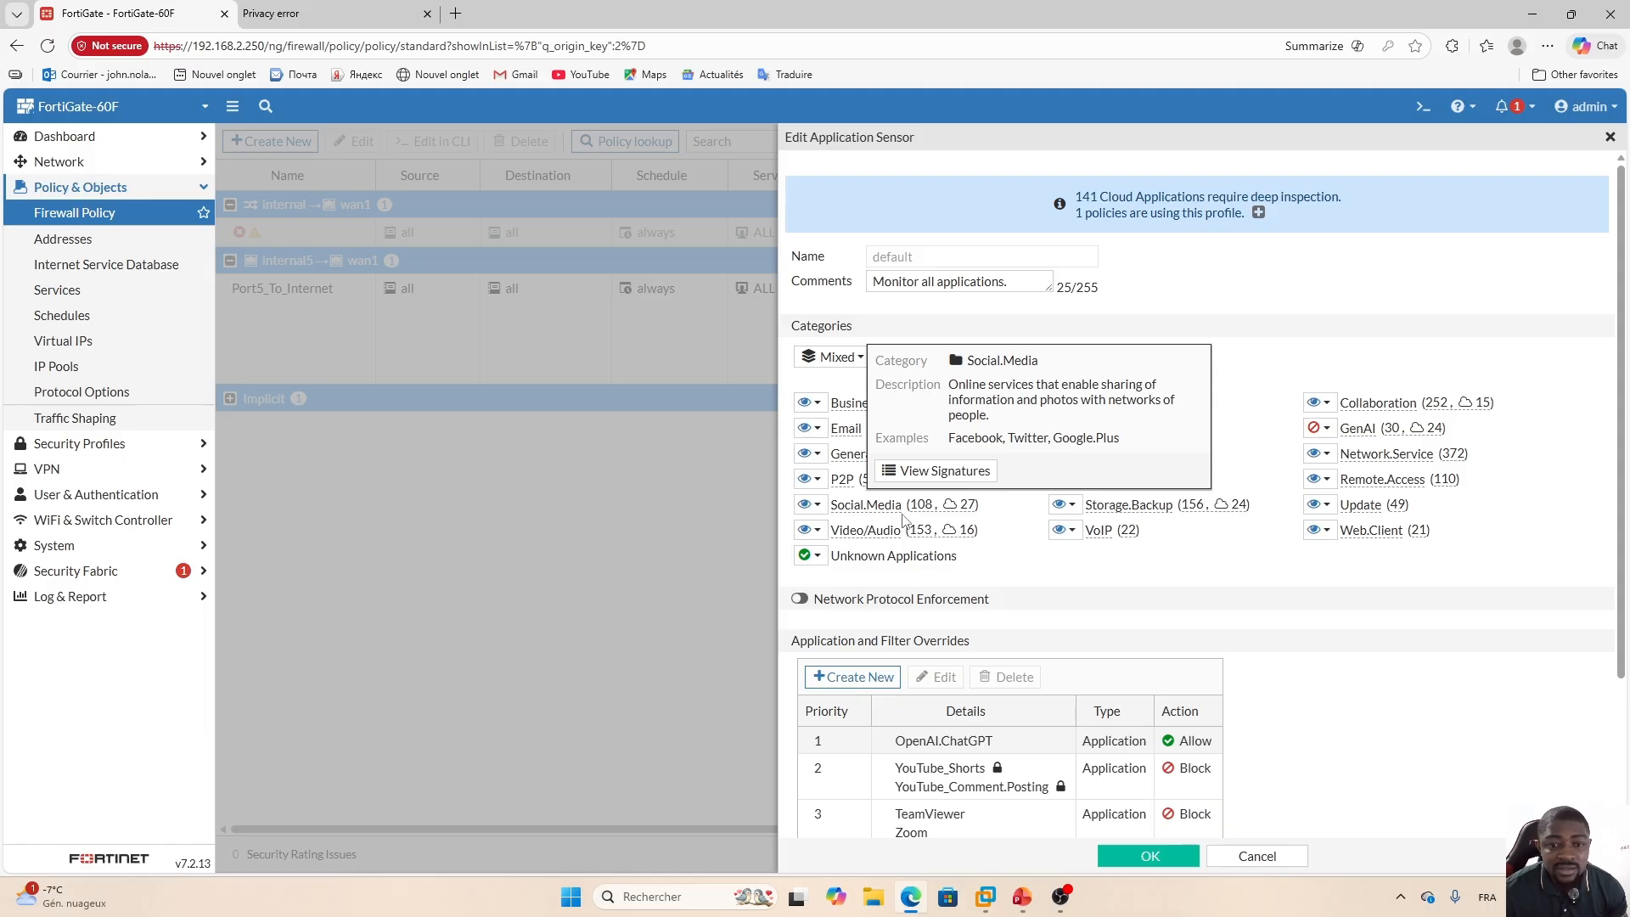
mouse_move(861, 529)
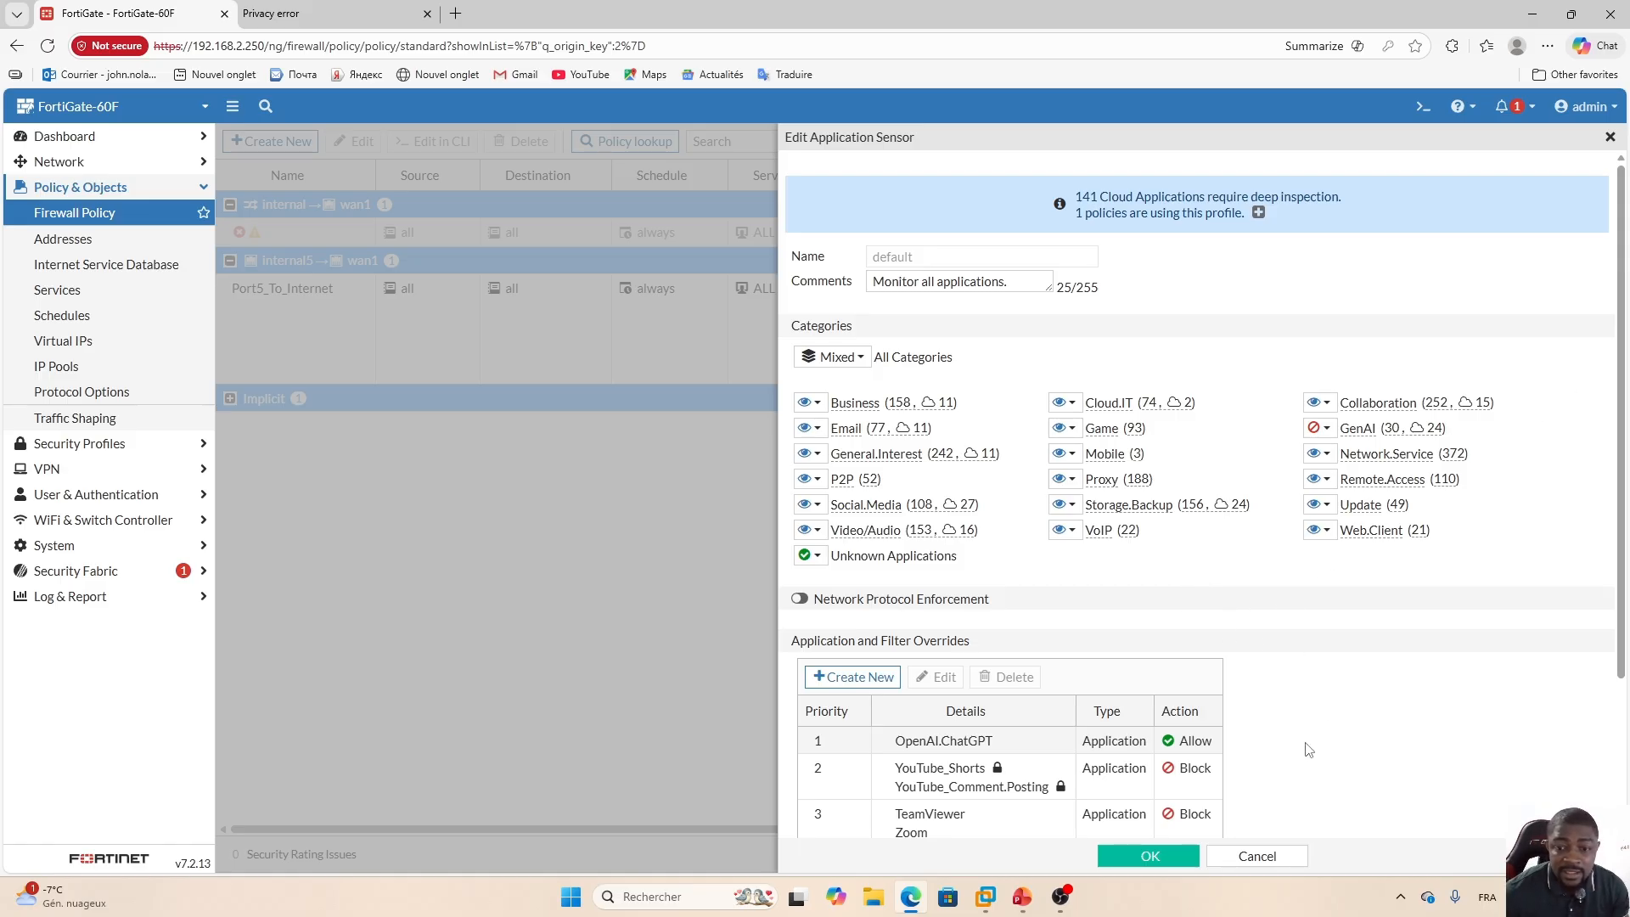
left_click(985, 896)
left_click(985, 897)
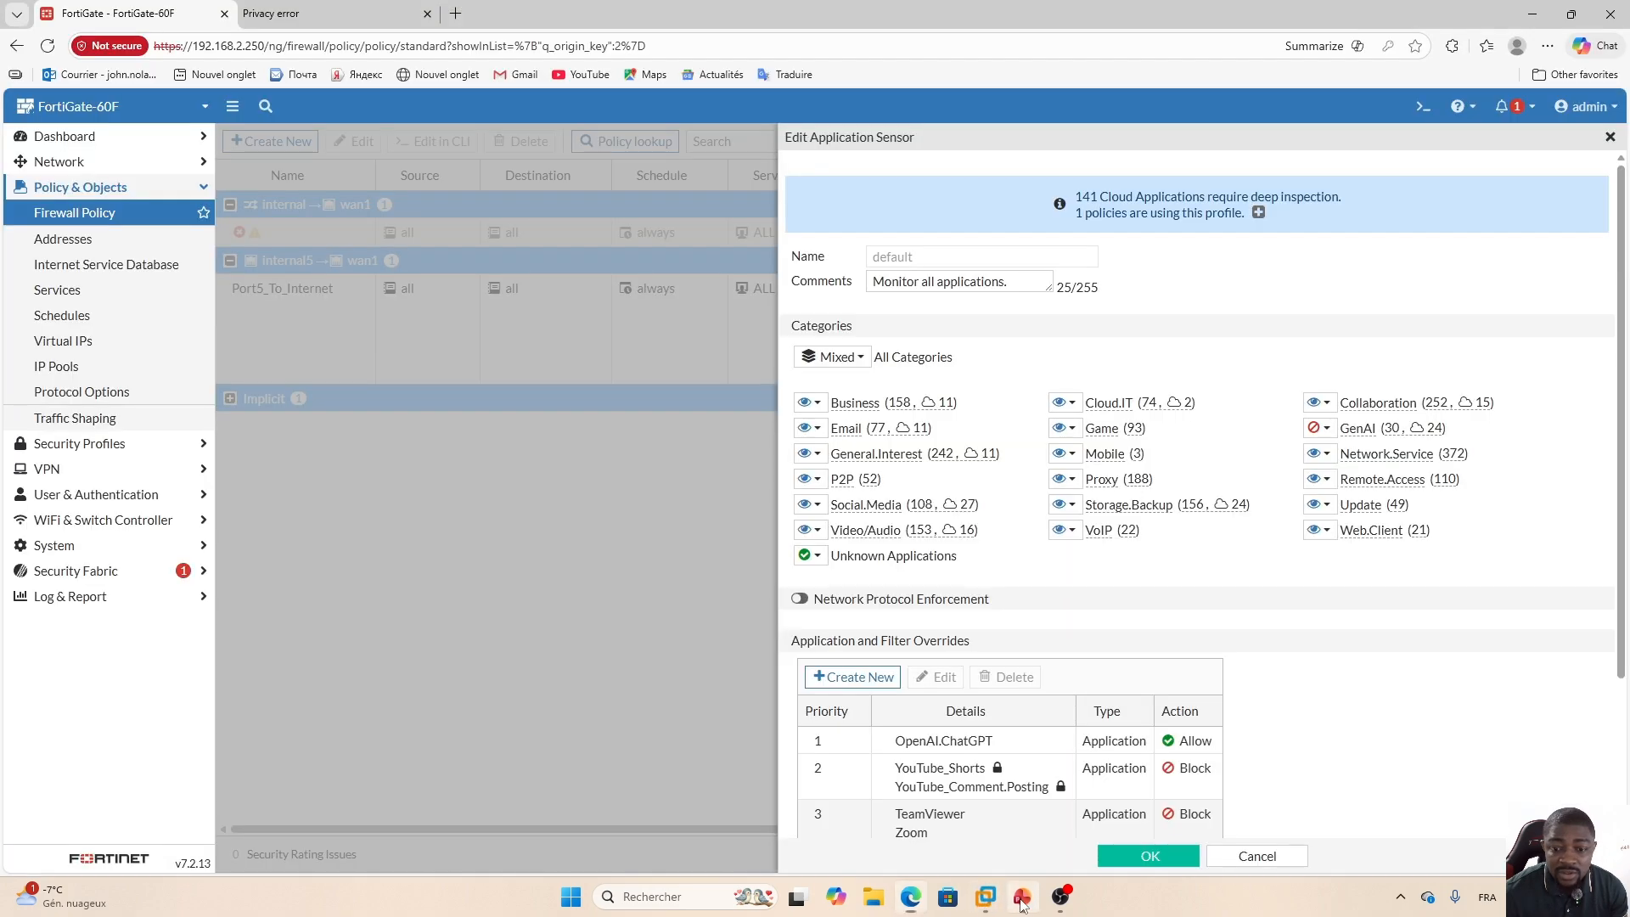
left_click(1021, 897)
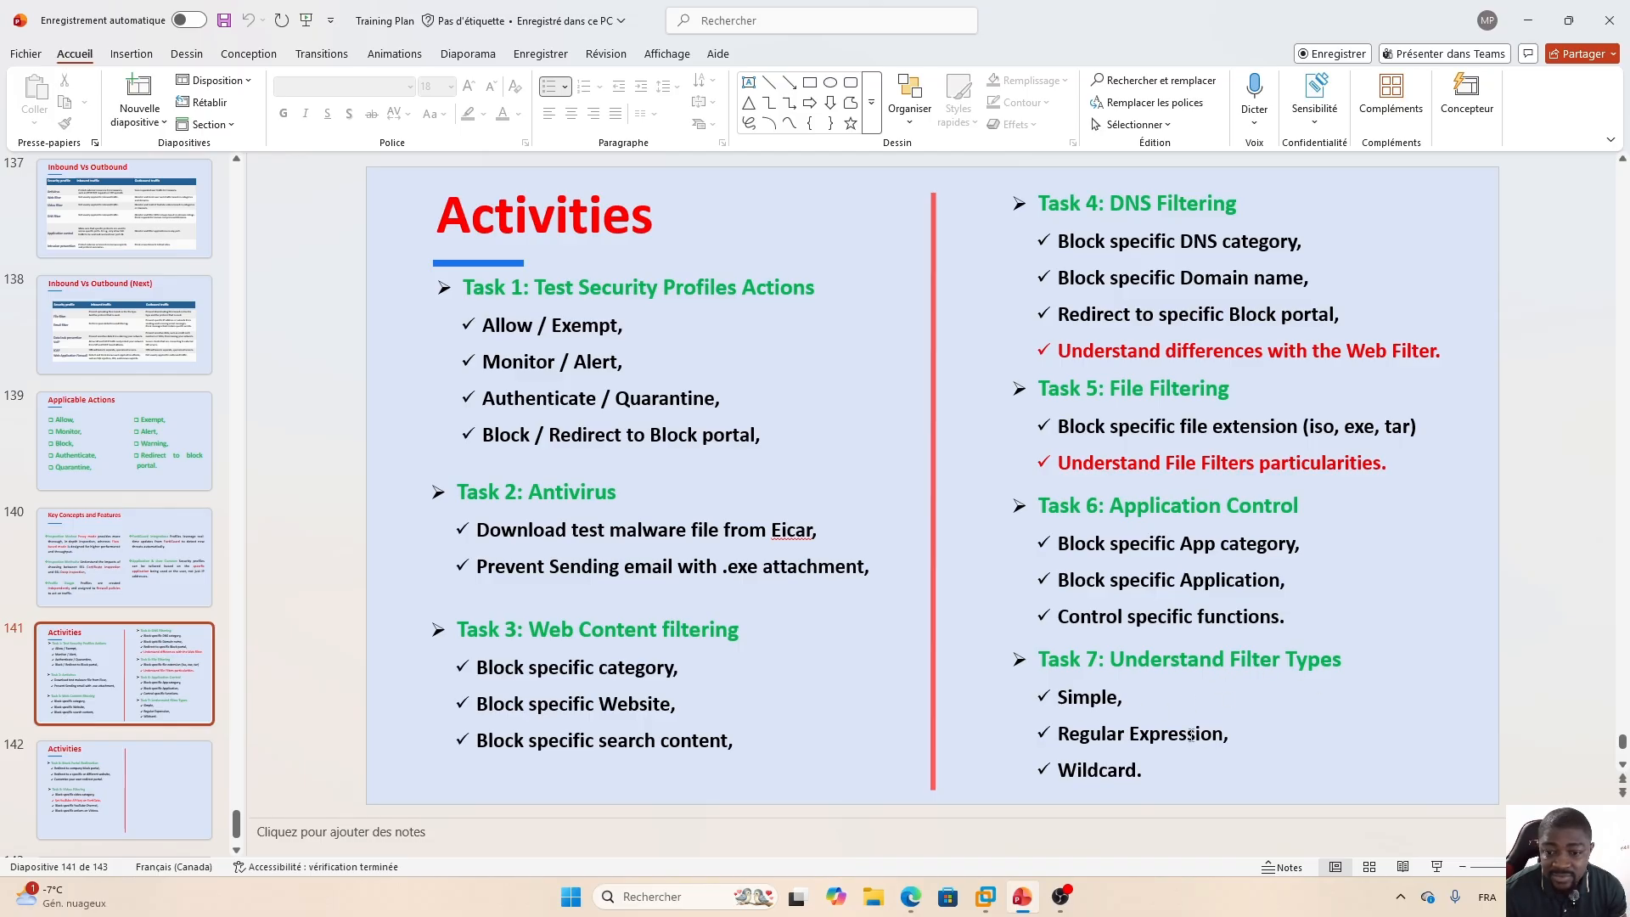
left_click(910, 900)
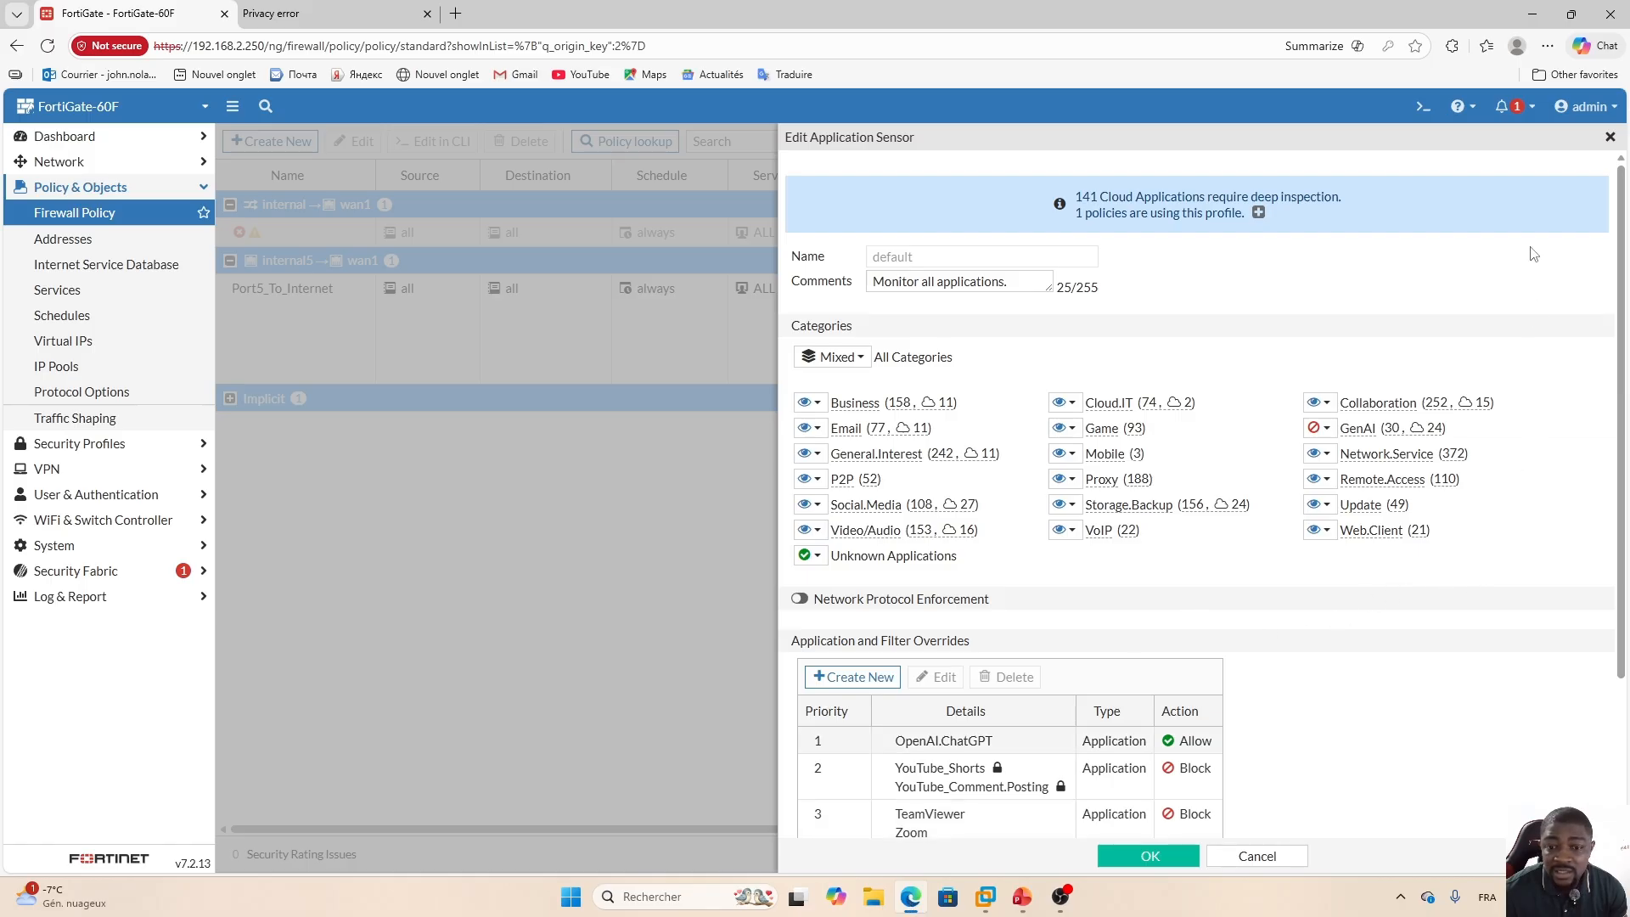
Close the application sensor, apply the policy's profile selection and reopen the Port5_To_Internet policy.
left_click(1611, 138)
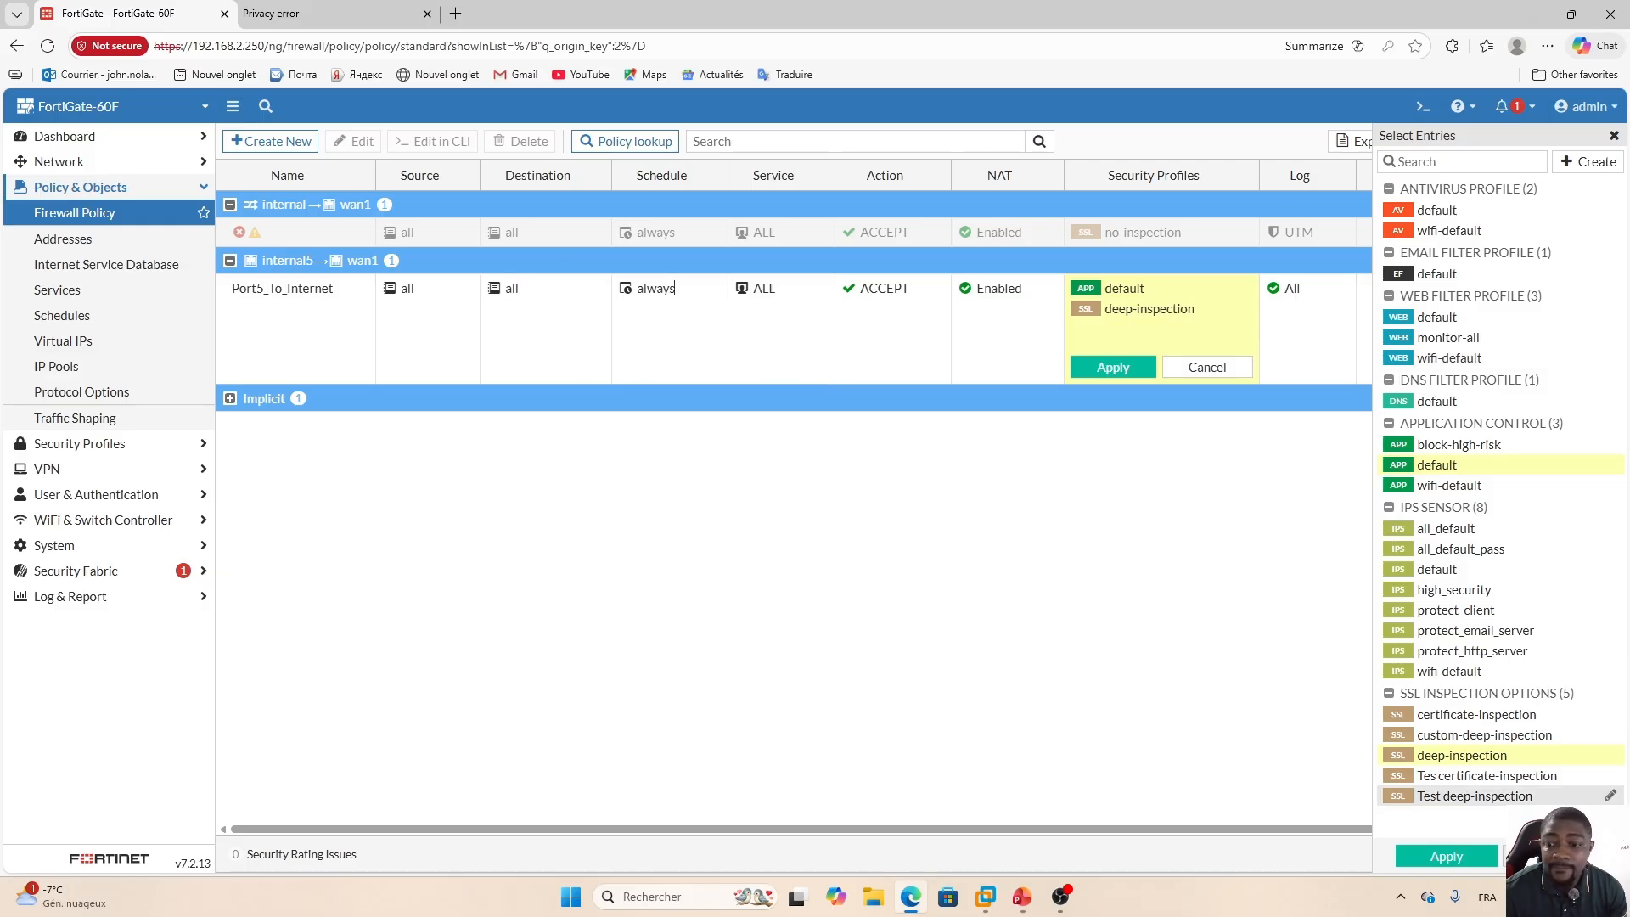
left_click(1446, 856)
double_click(455, 306)
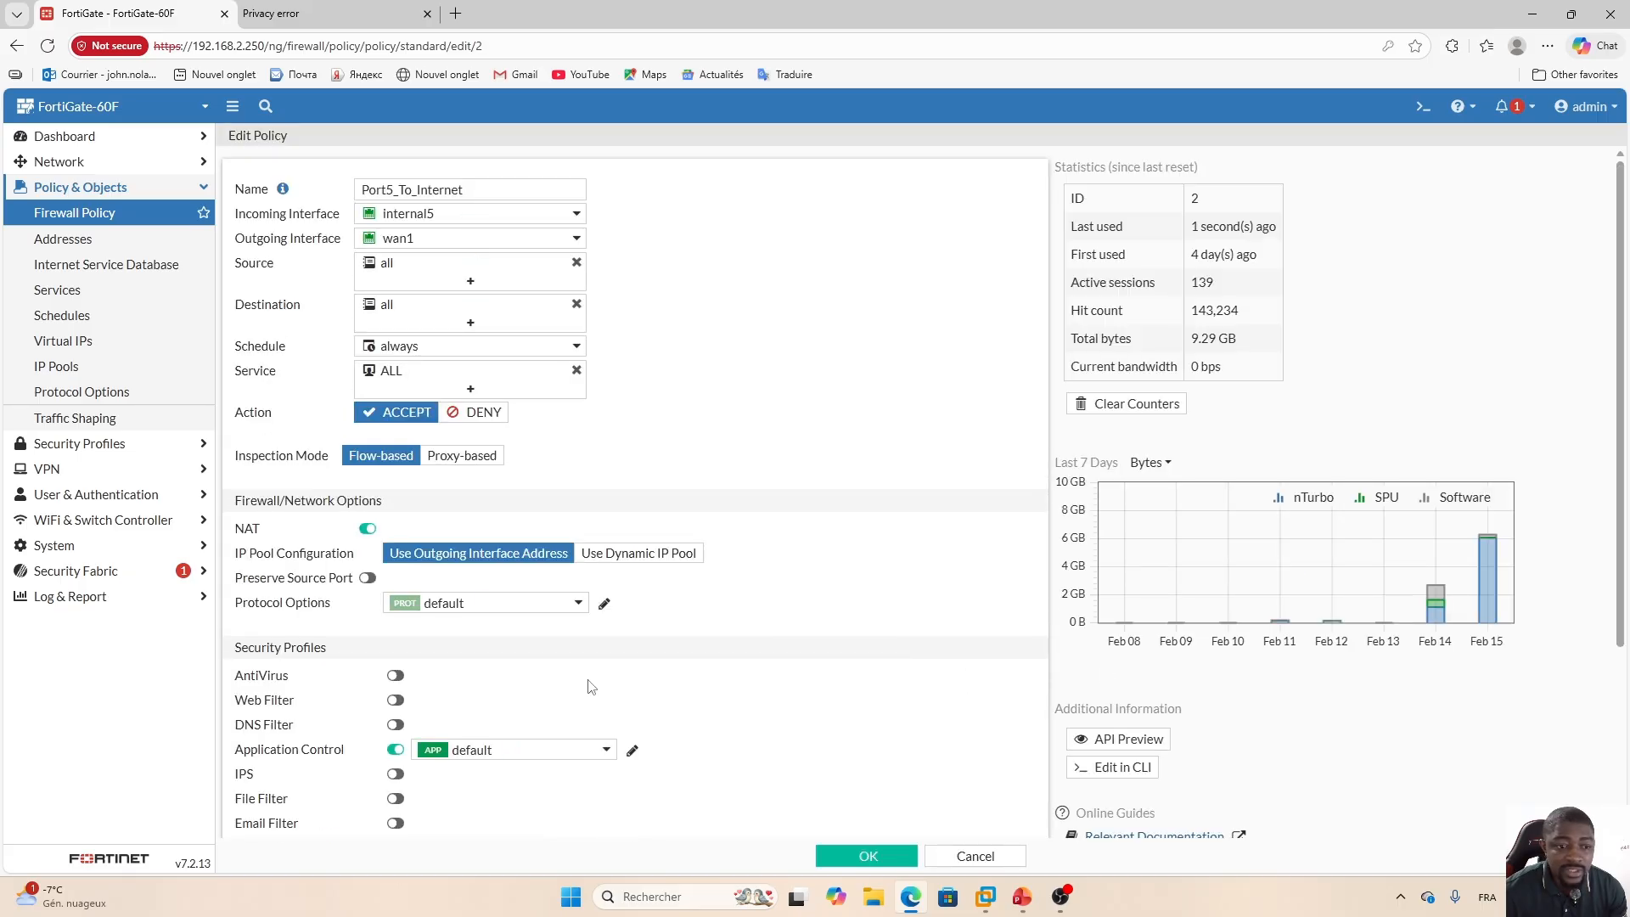
Enable Web Filter on the policy with the default profile and open that profile for editing.
left_click(395, 700)
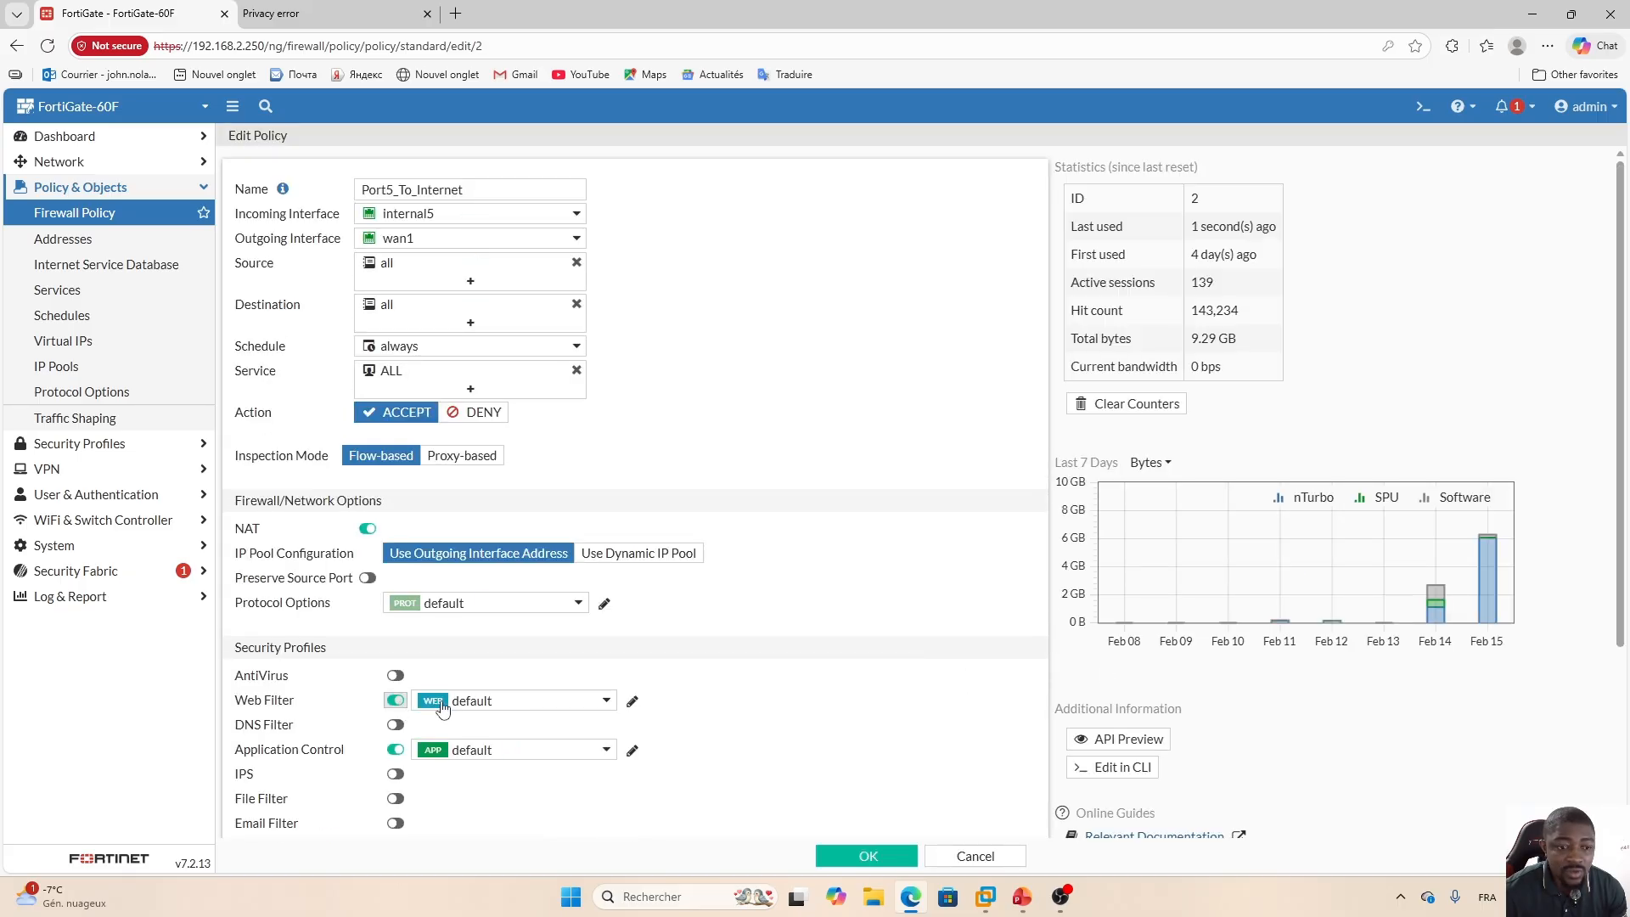
left_click(634, 702)
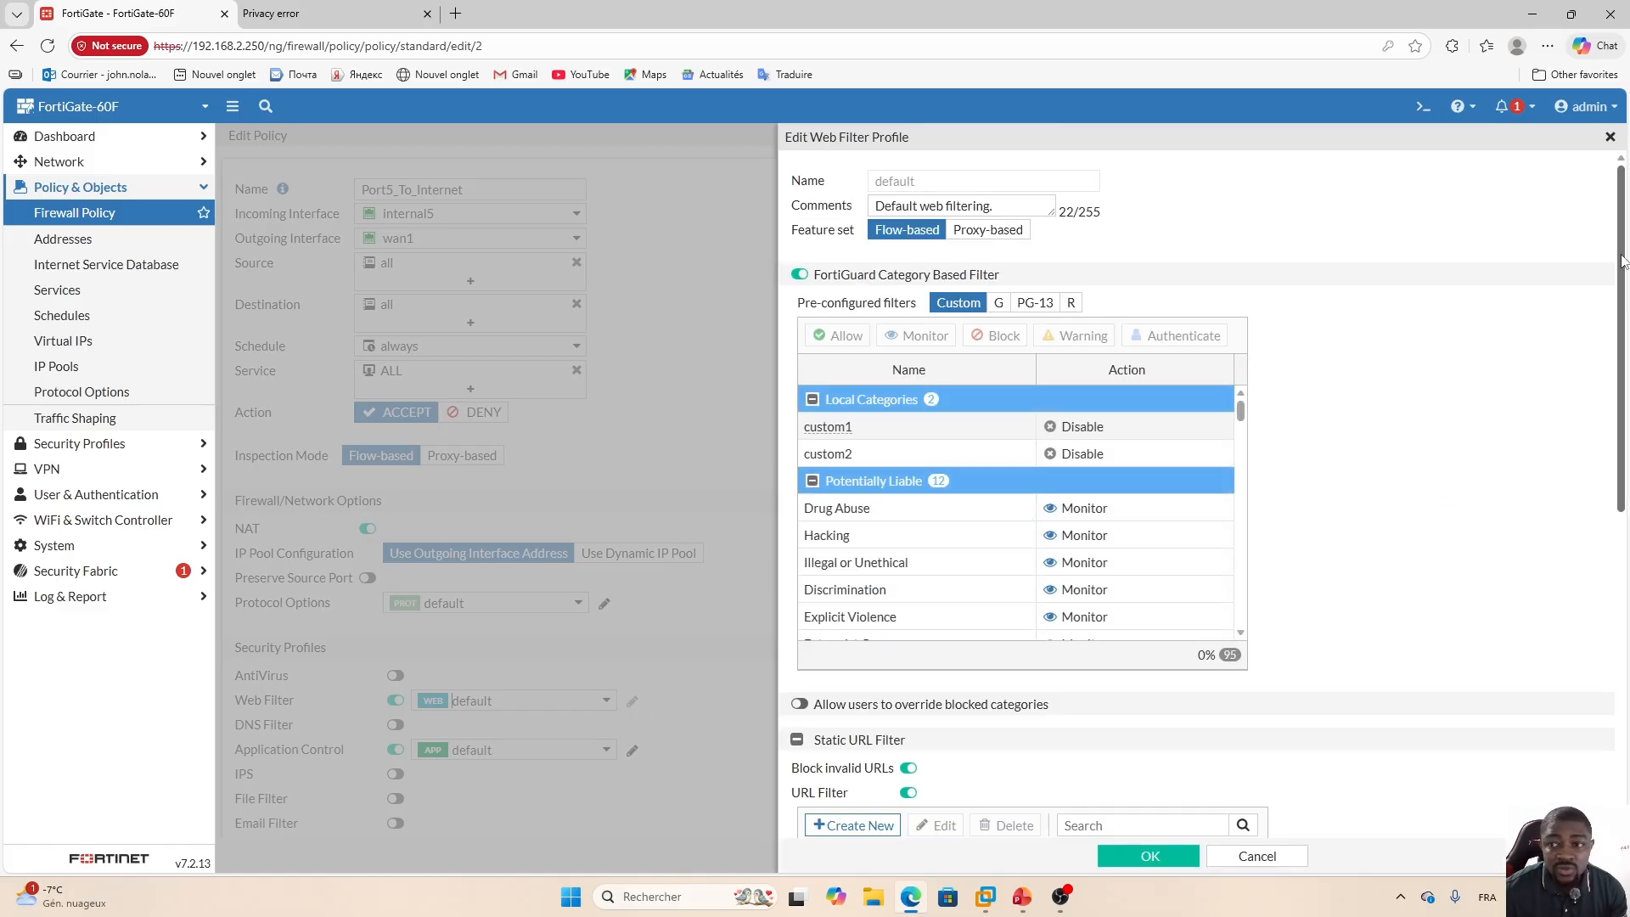
left_click_drag(1622, 249, 1622, 438)
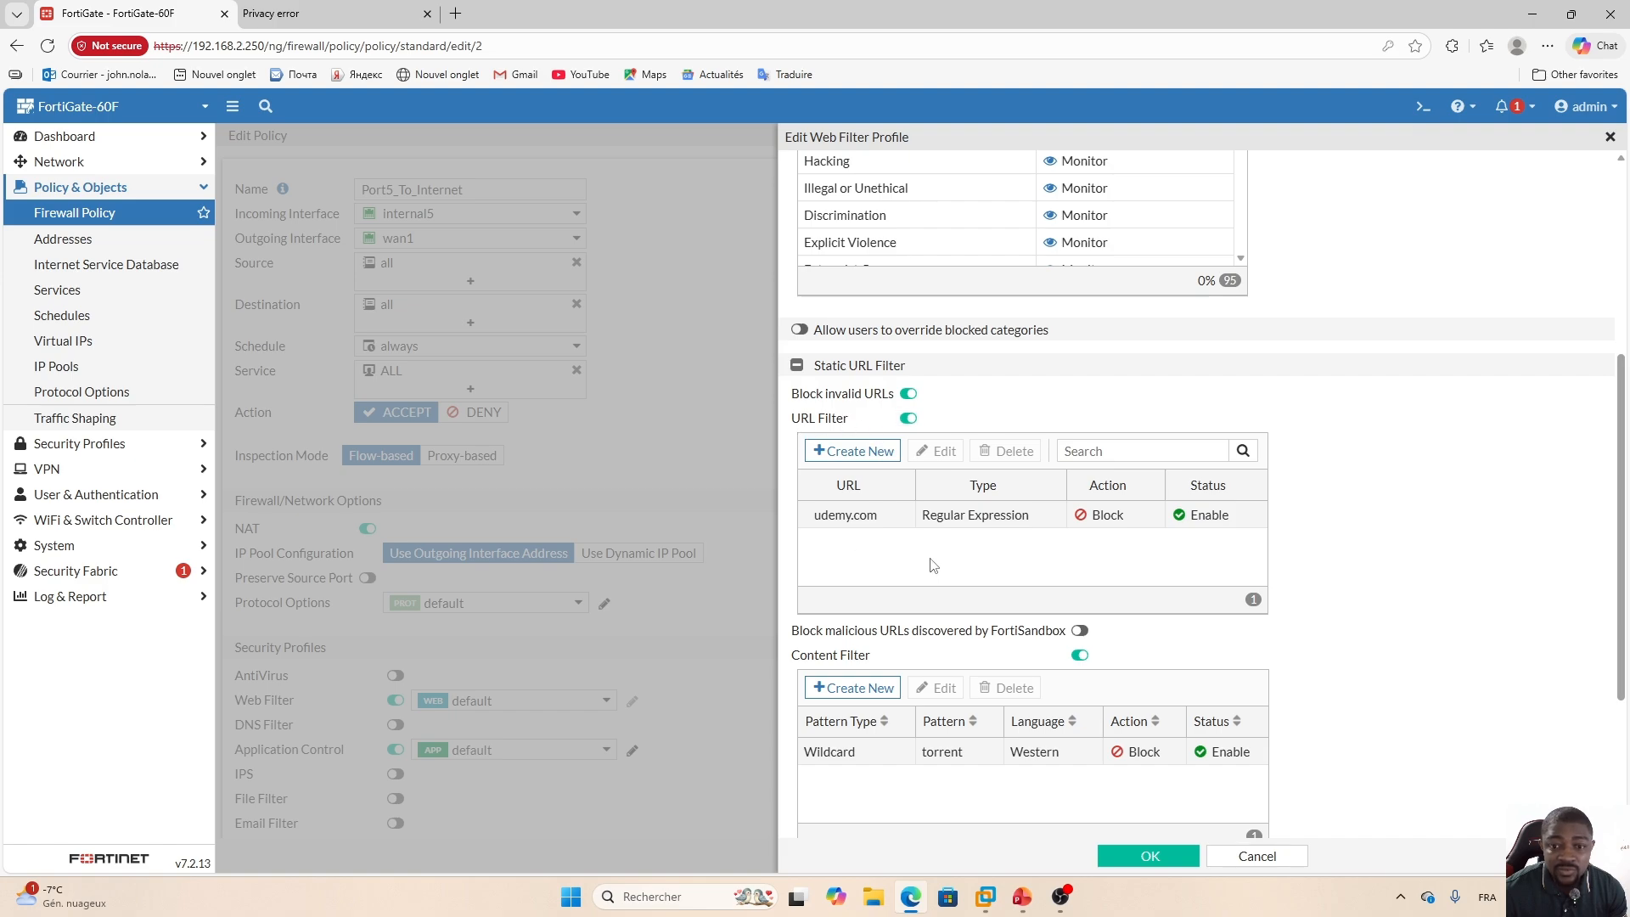
left_click(851, 453)
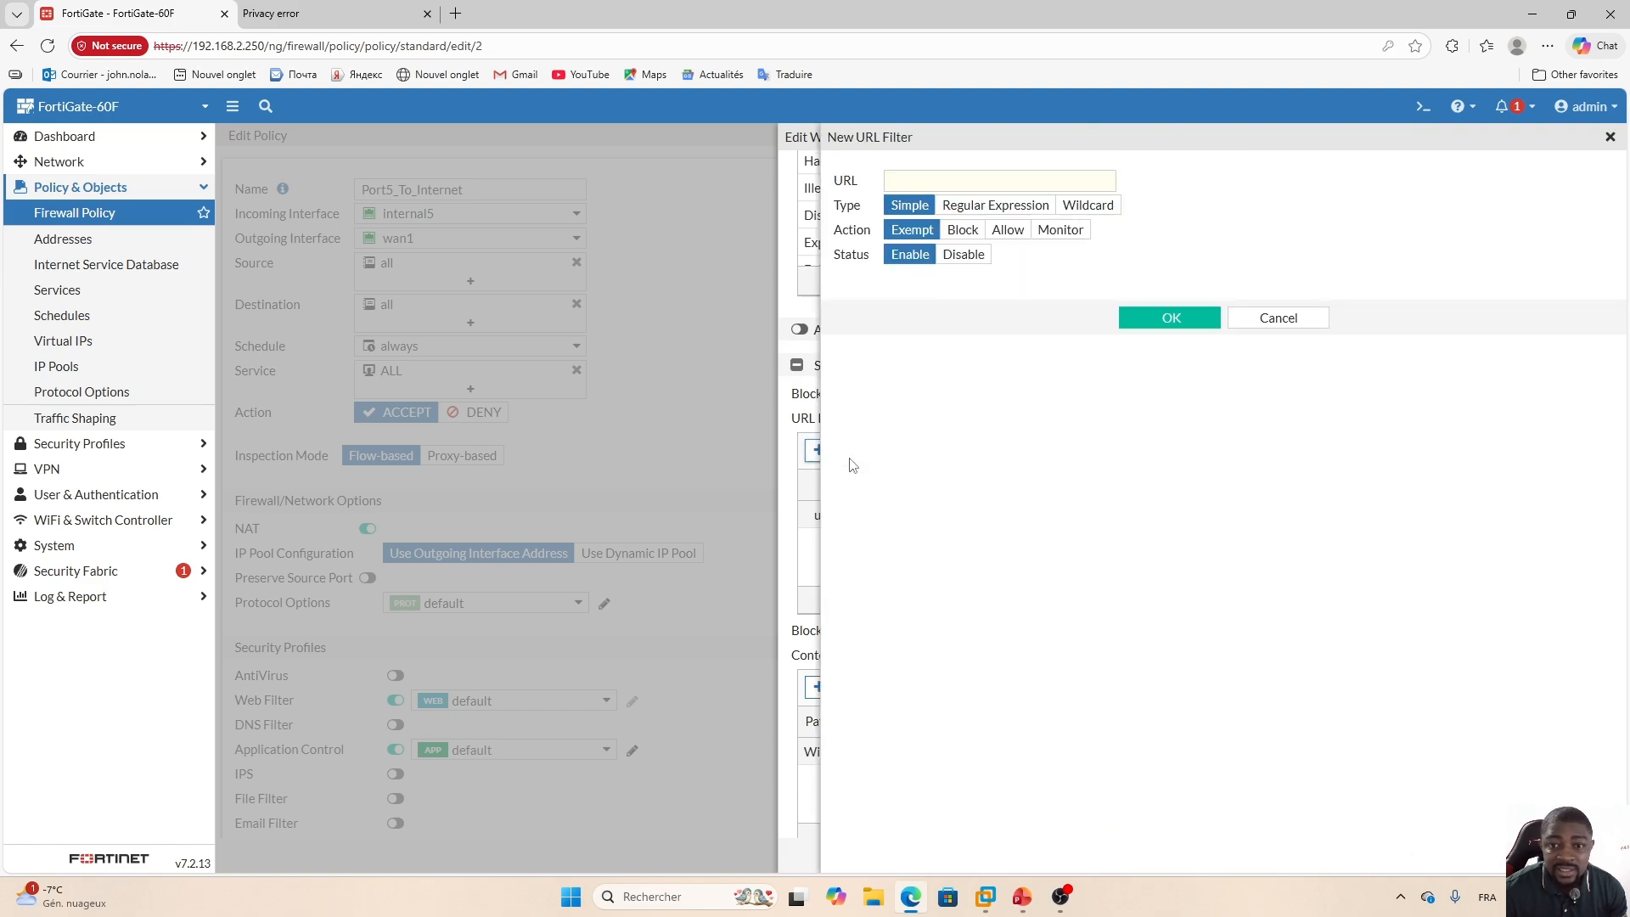
left_click(1279, 321)
Change the udemy.com URL filter entry to Wildcard type with pattern *.udemy.com, and save the web filter profile and policy.
left_click(883, 515)
left_click(932, 451)
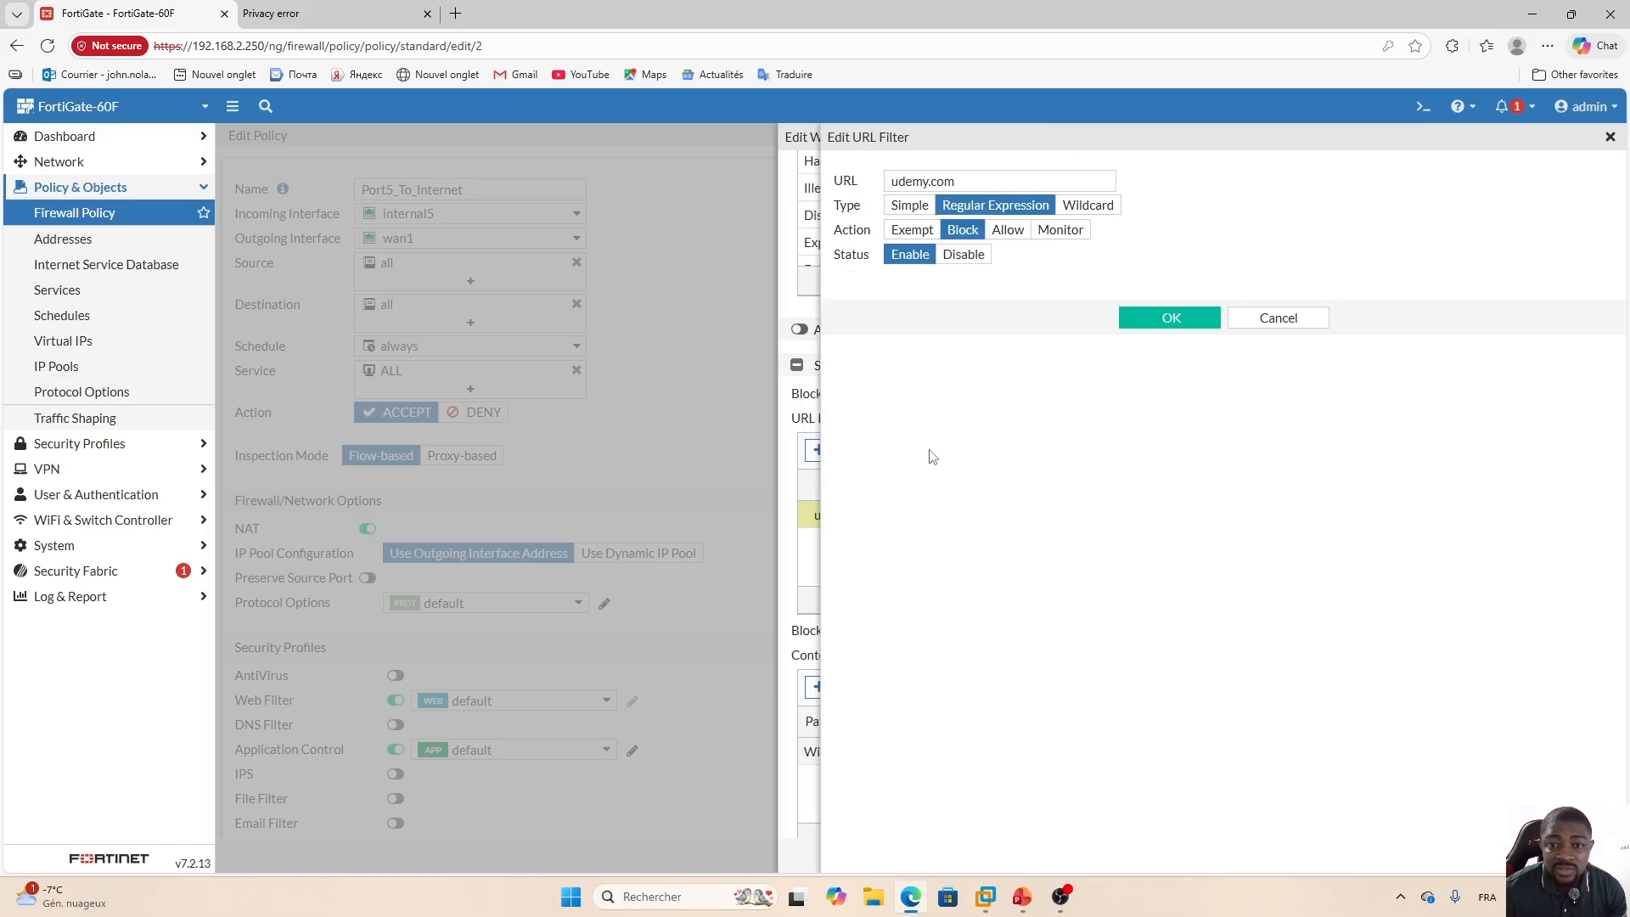
left_click(910, 205)
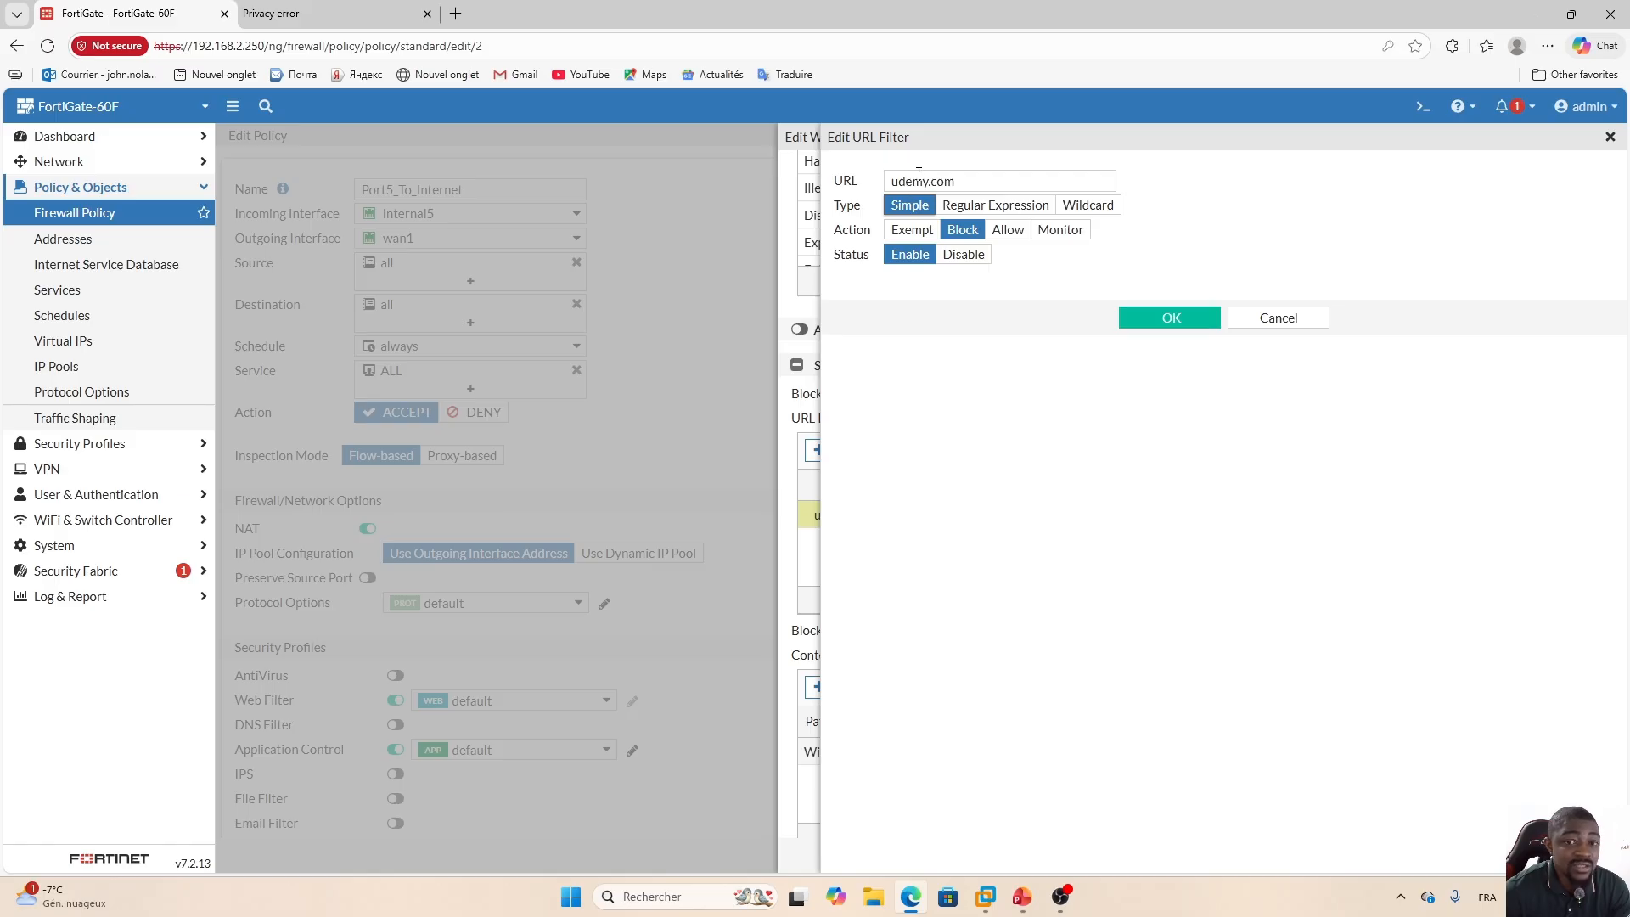
left_click(1091, 212)
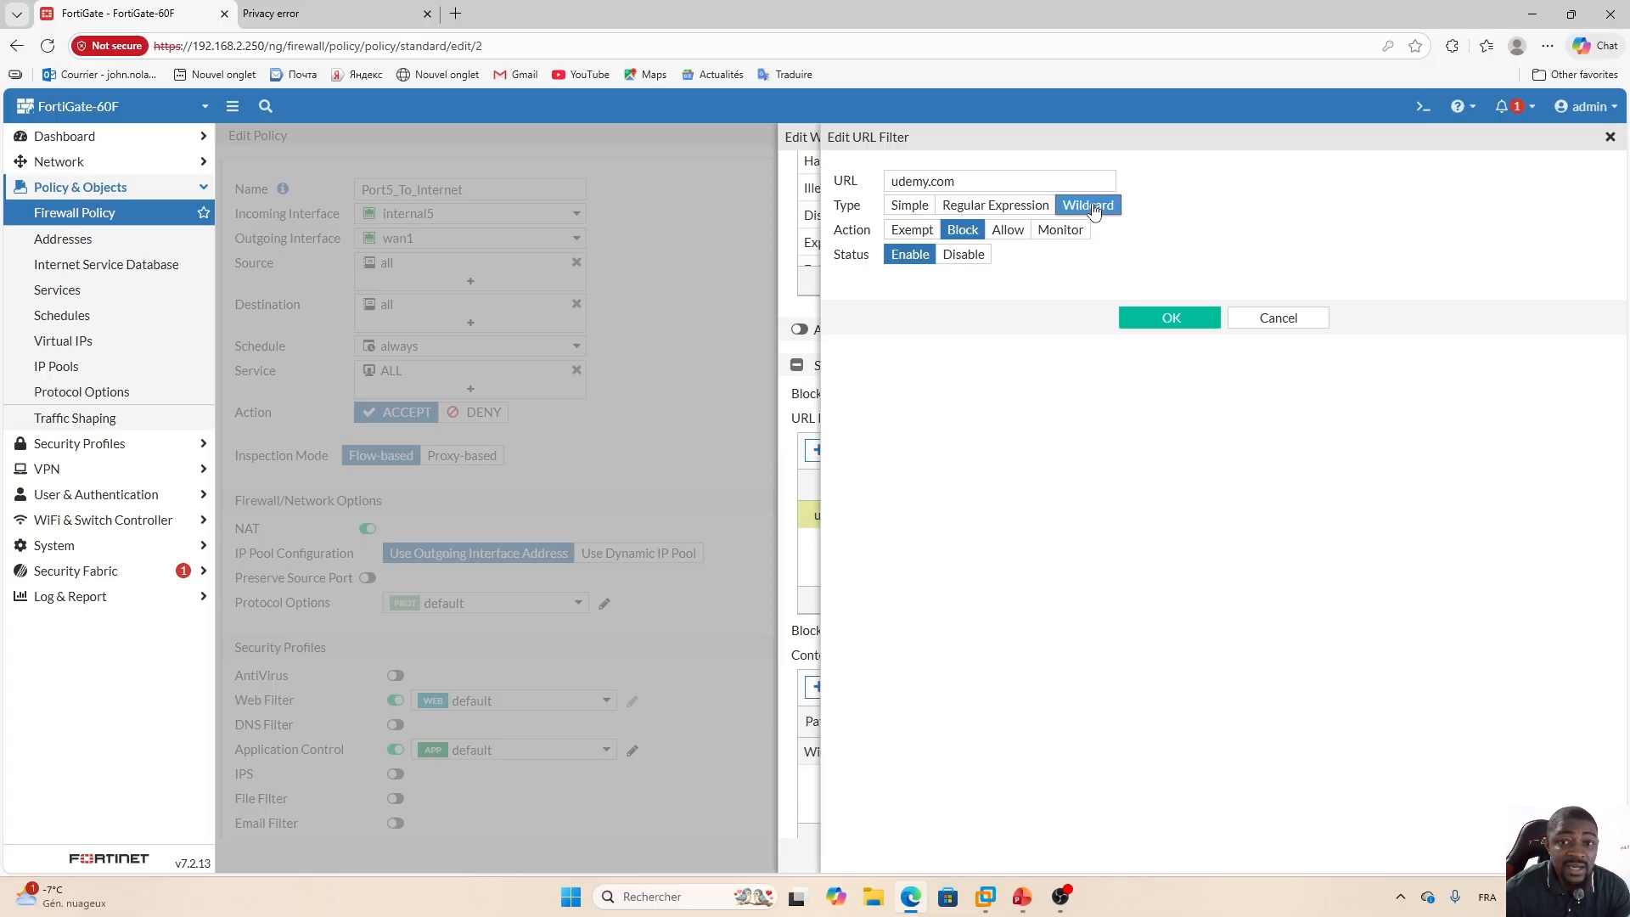
left_click(896, 184)
type("*")
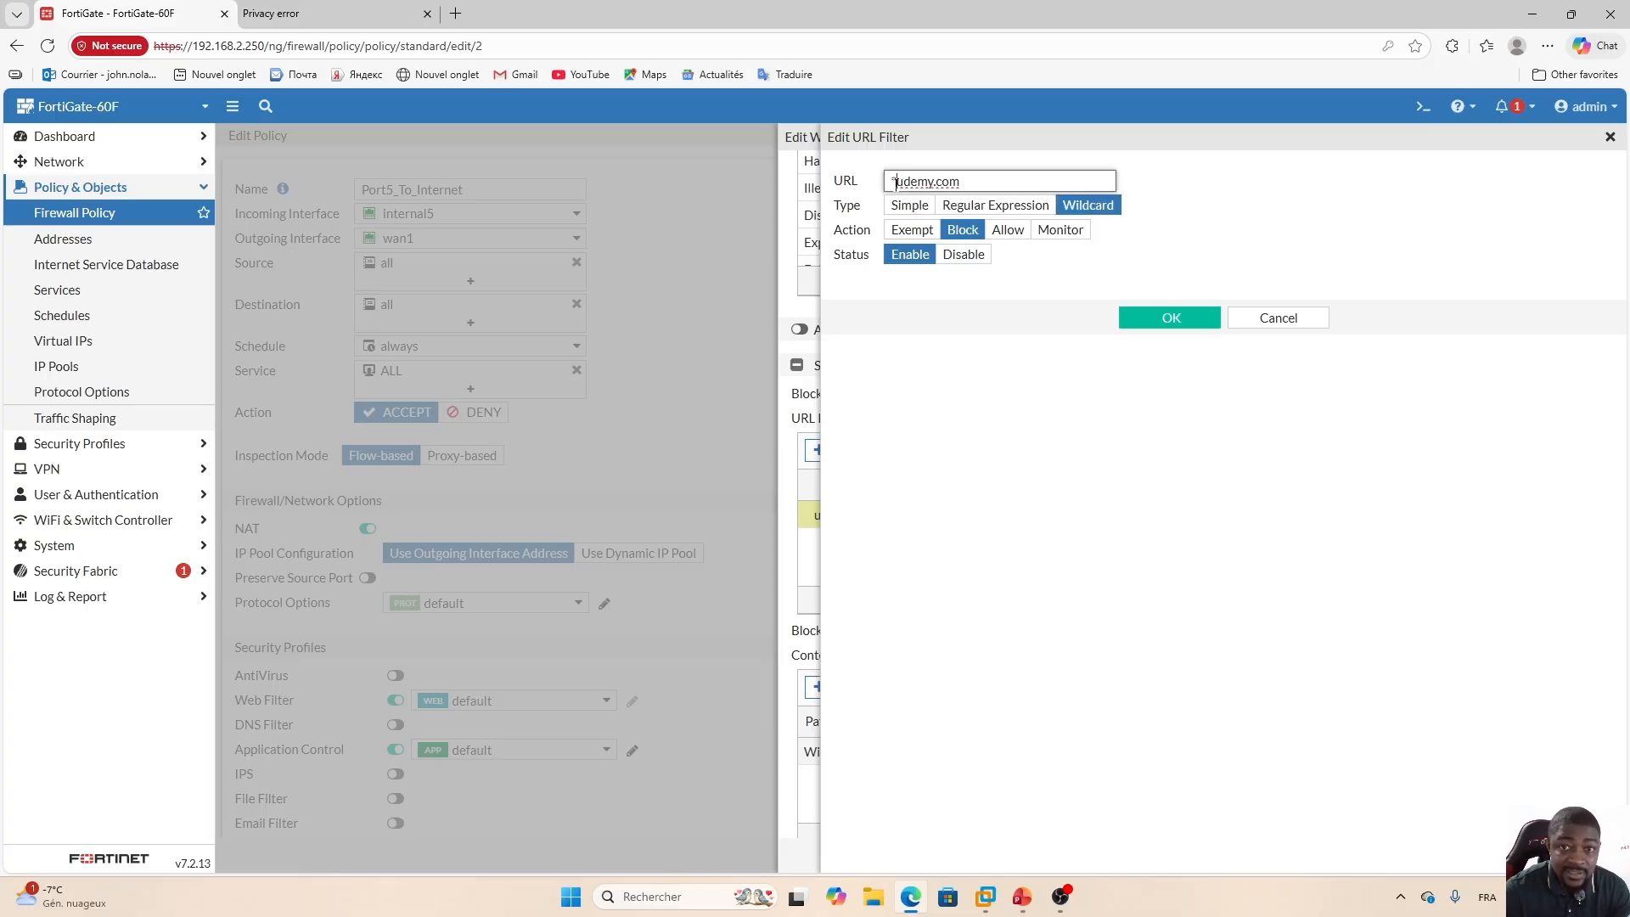
type(".")
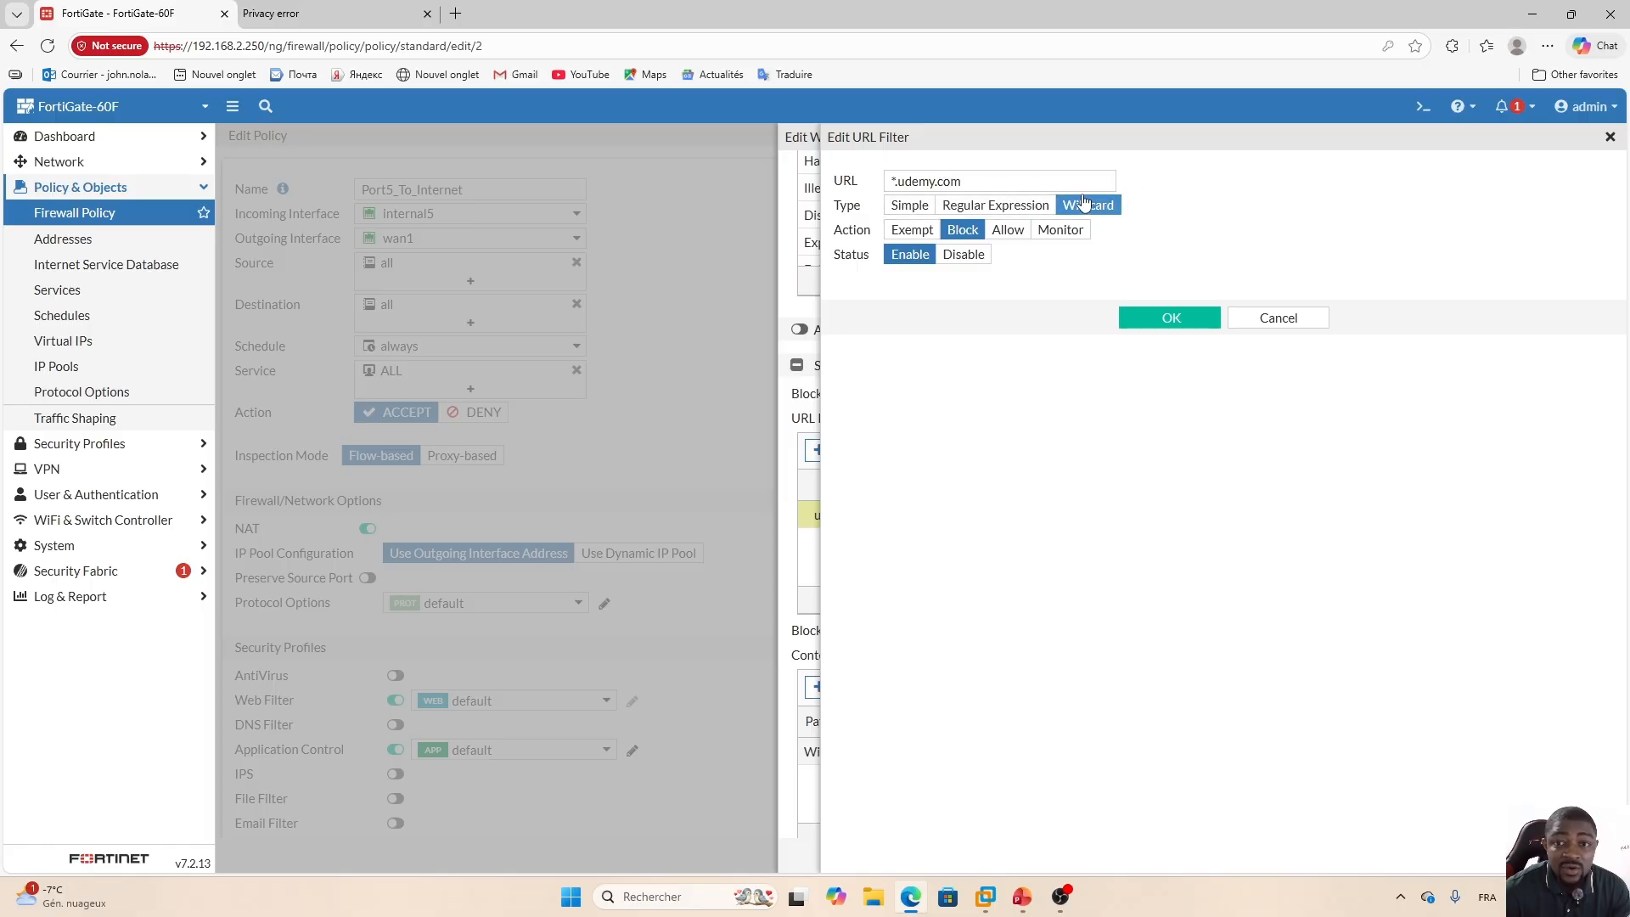
left_click(1176, 324)
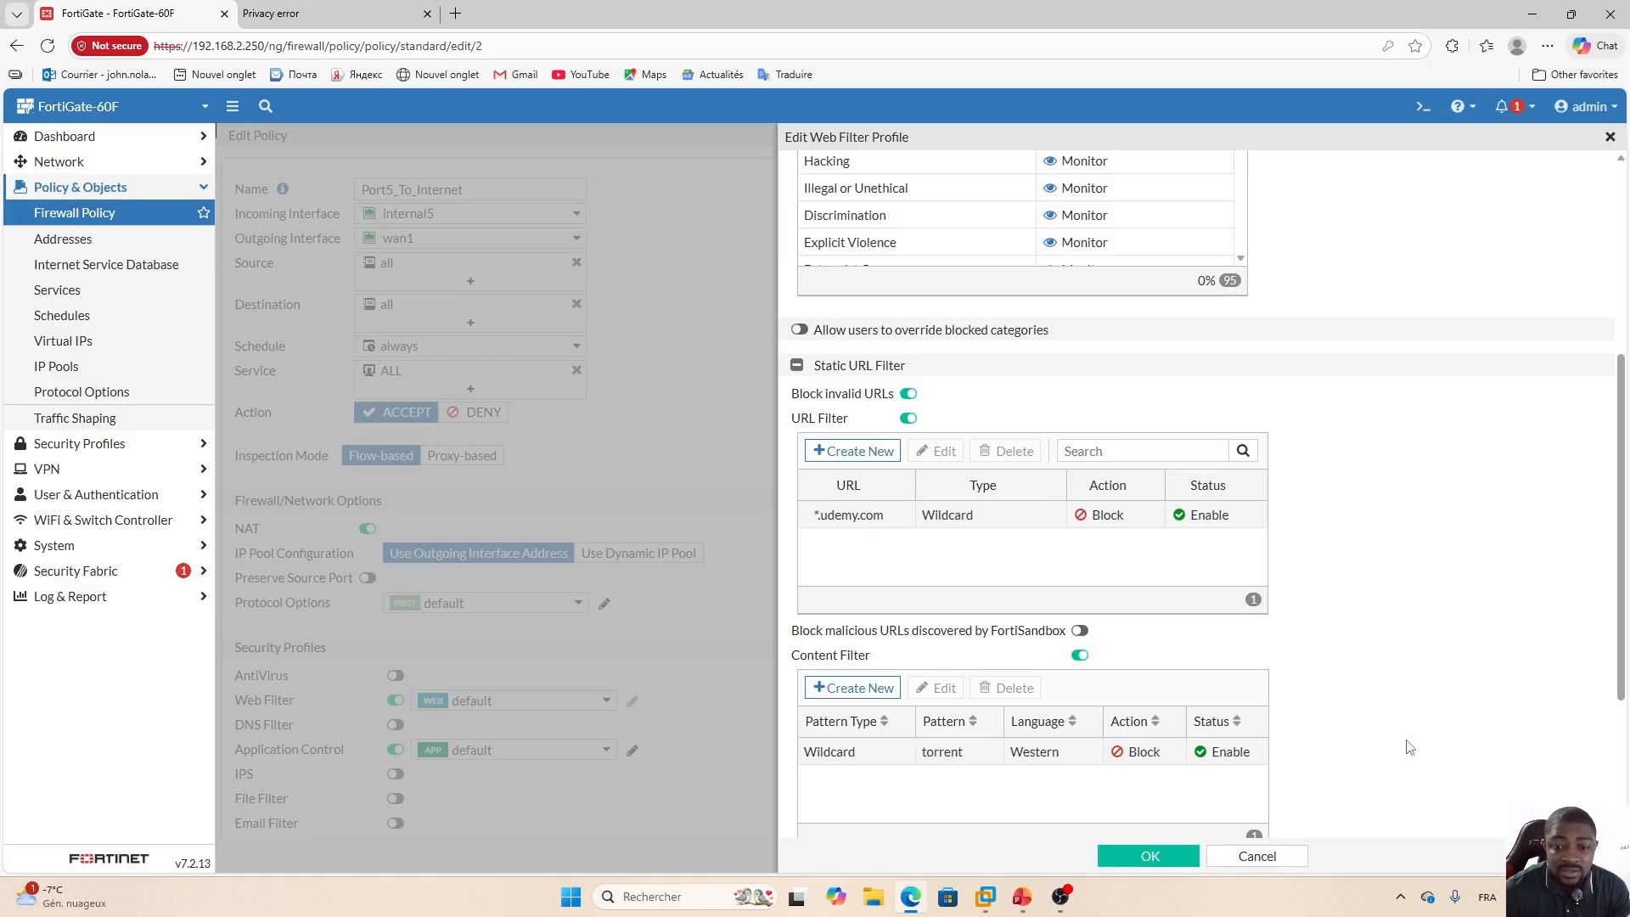
left_click(1152, 856)
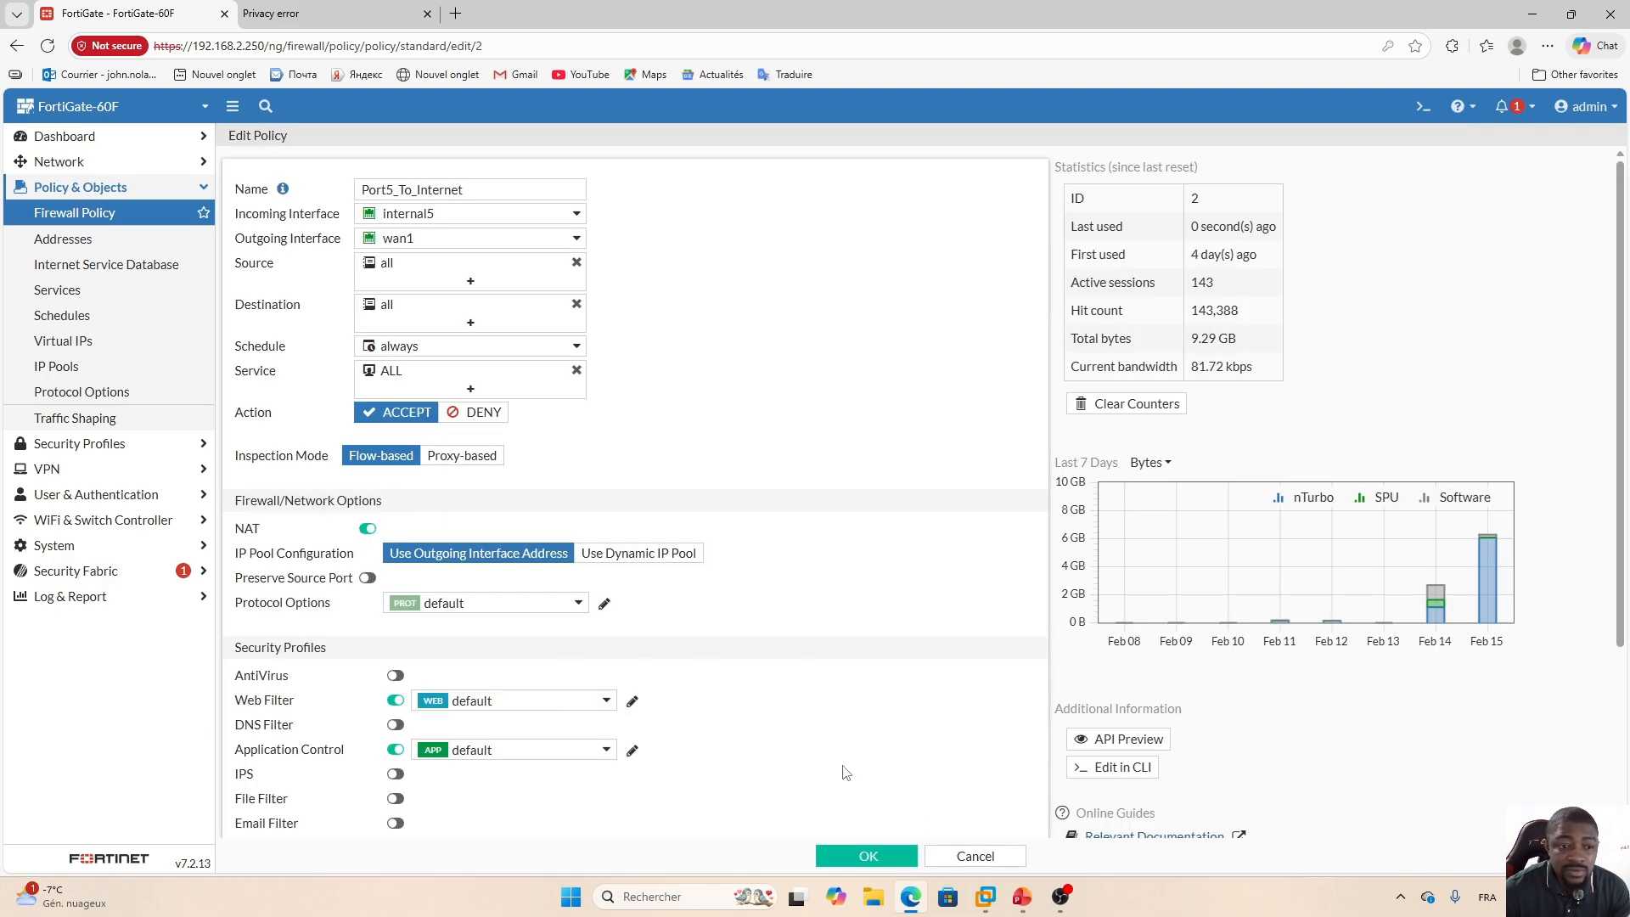
left_click(868, 859)
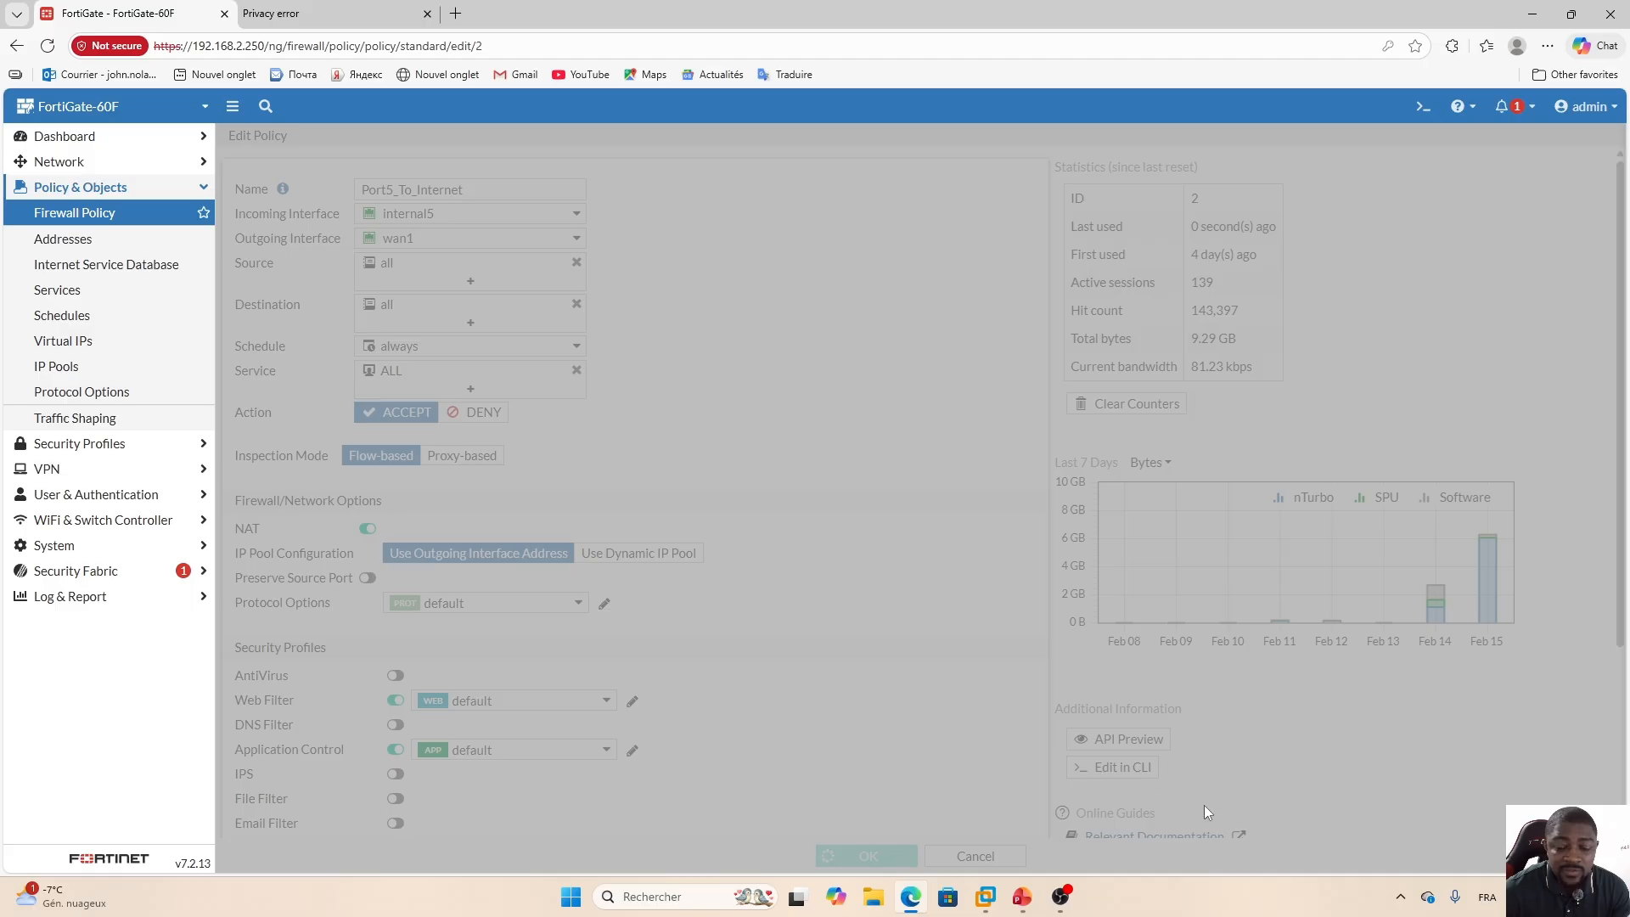
Switch to the Windows 10 VM and browse to udemy.com in Firefox.
left_click(1358, 855)
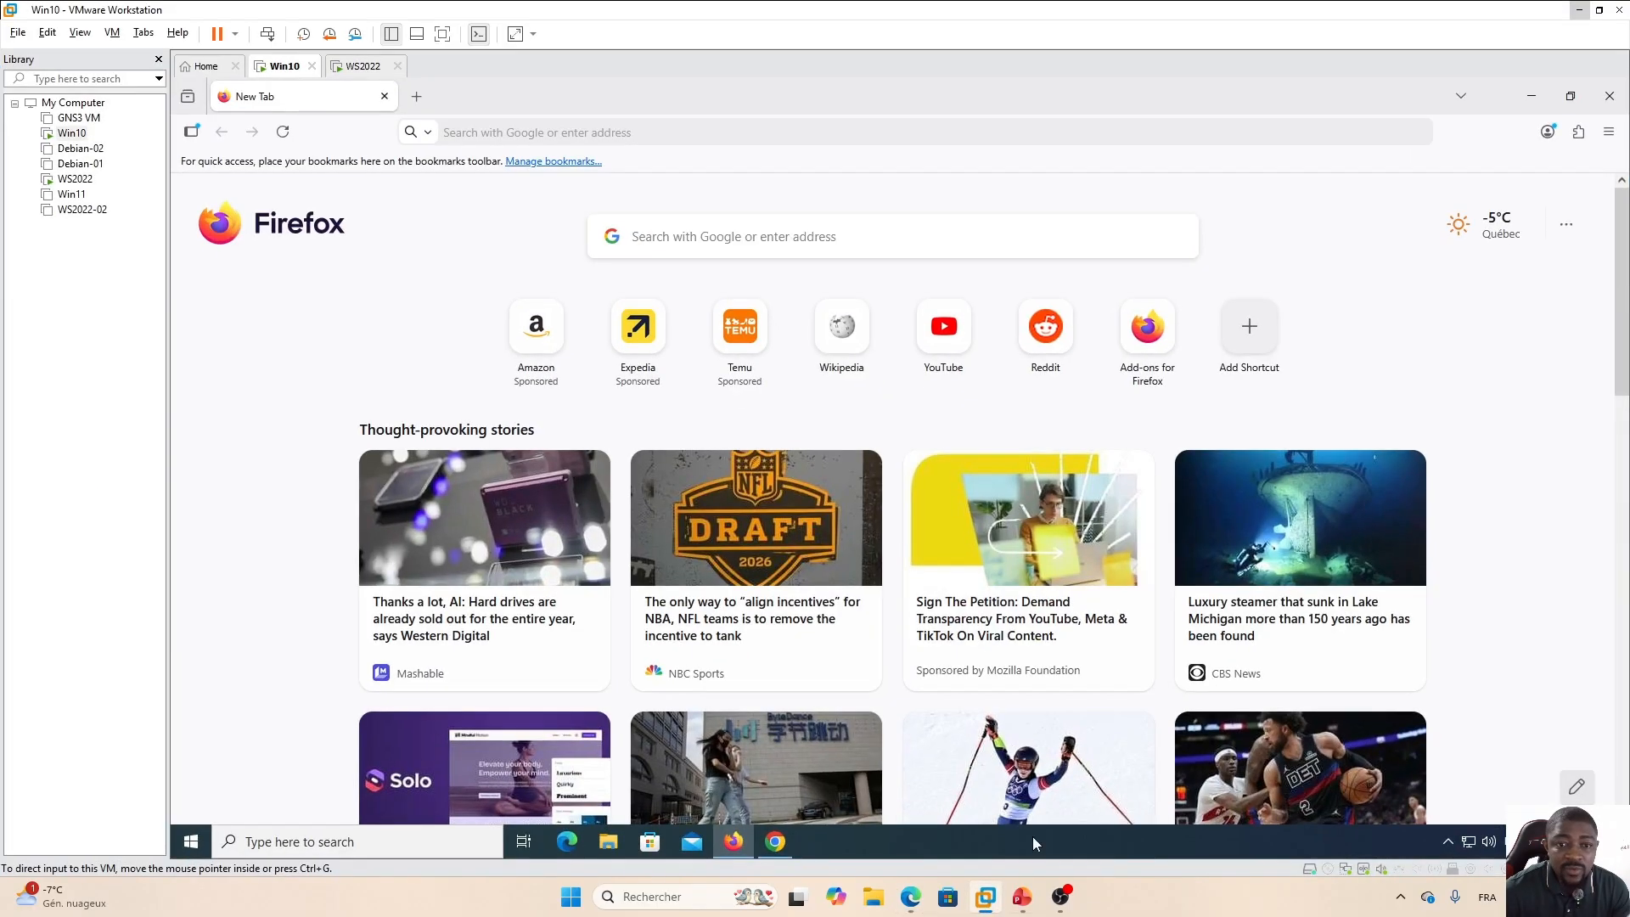
left_click(509, 133)
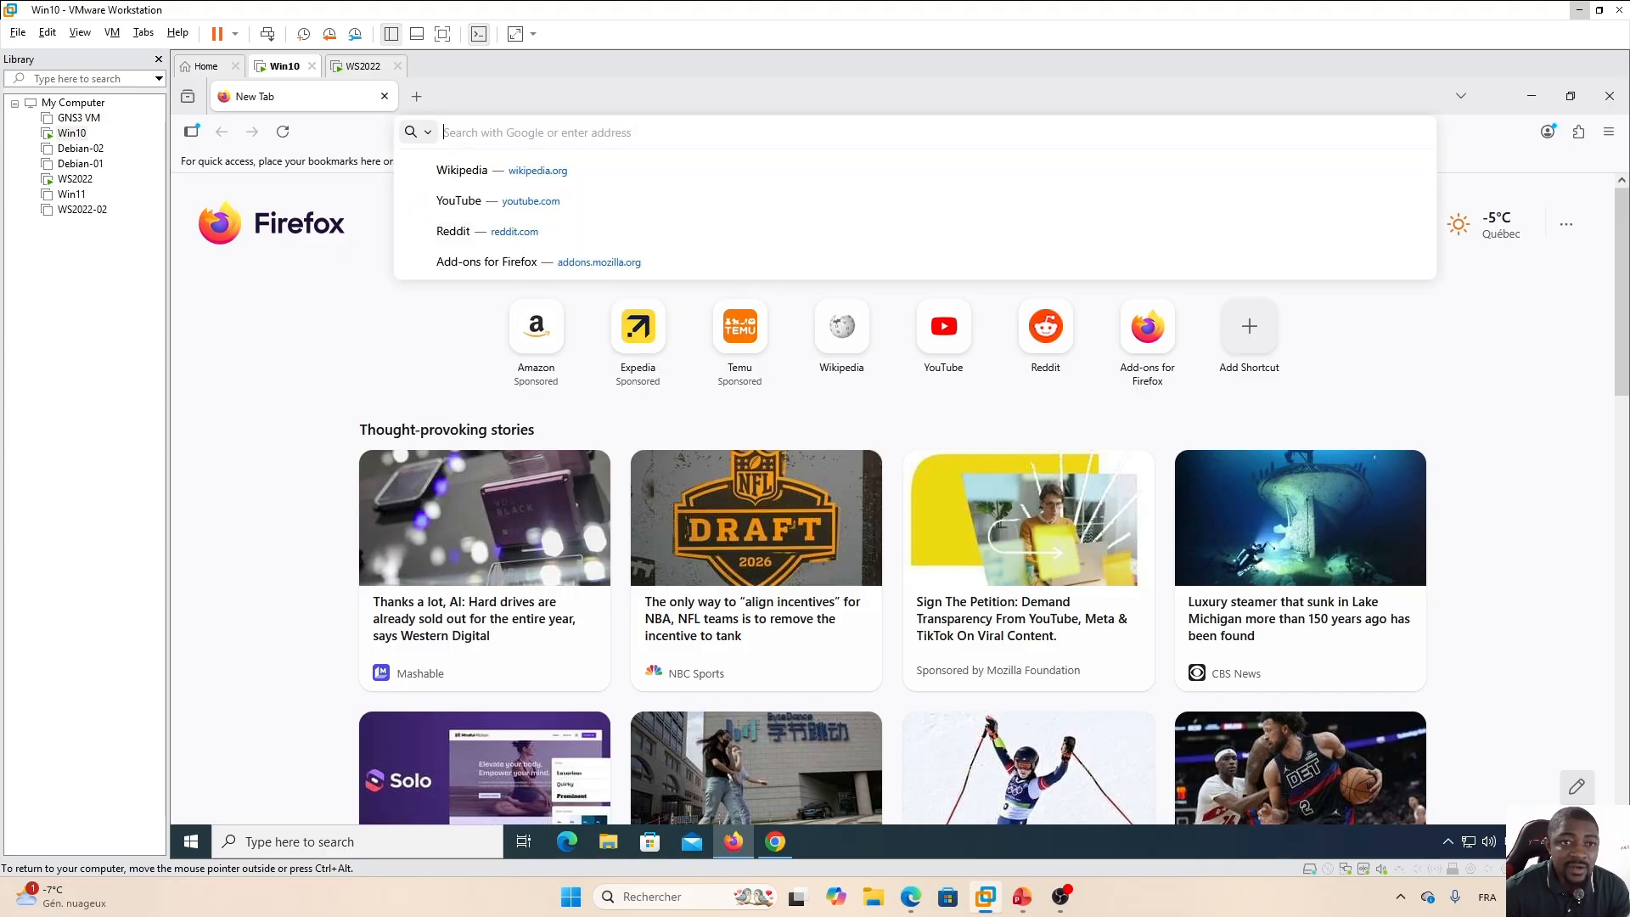
type("udem")
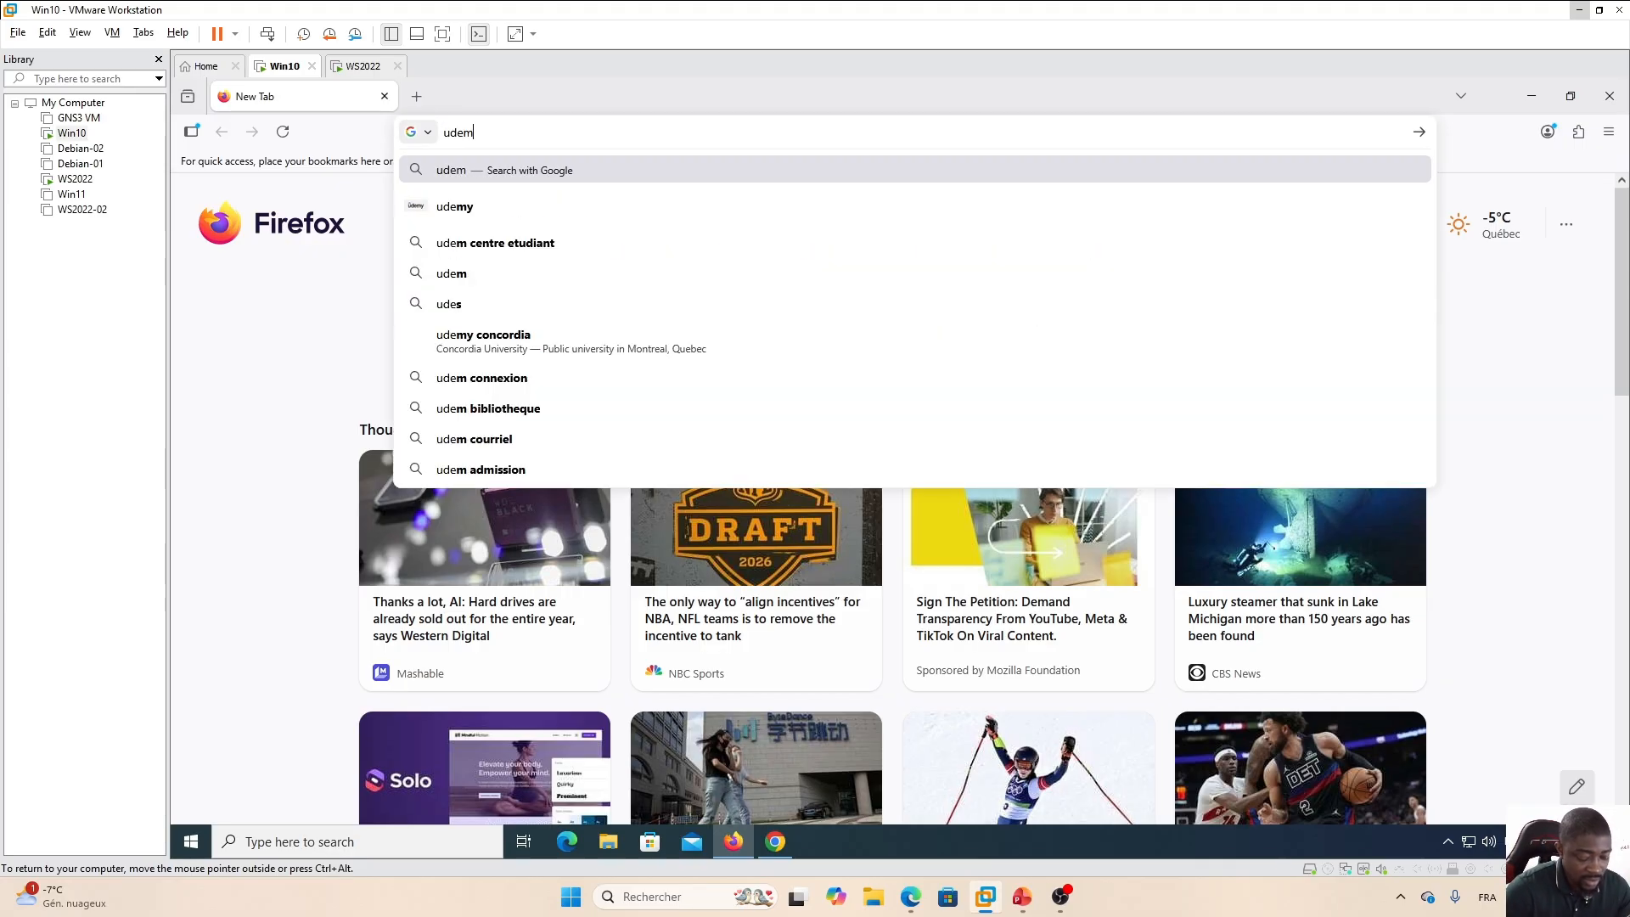
type("y.com")
key("Return")
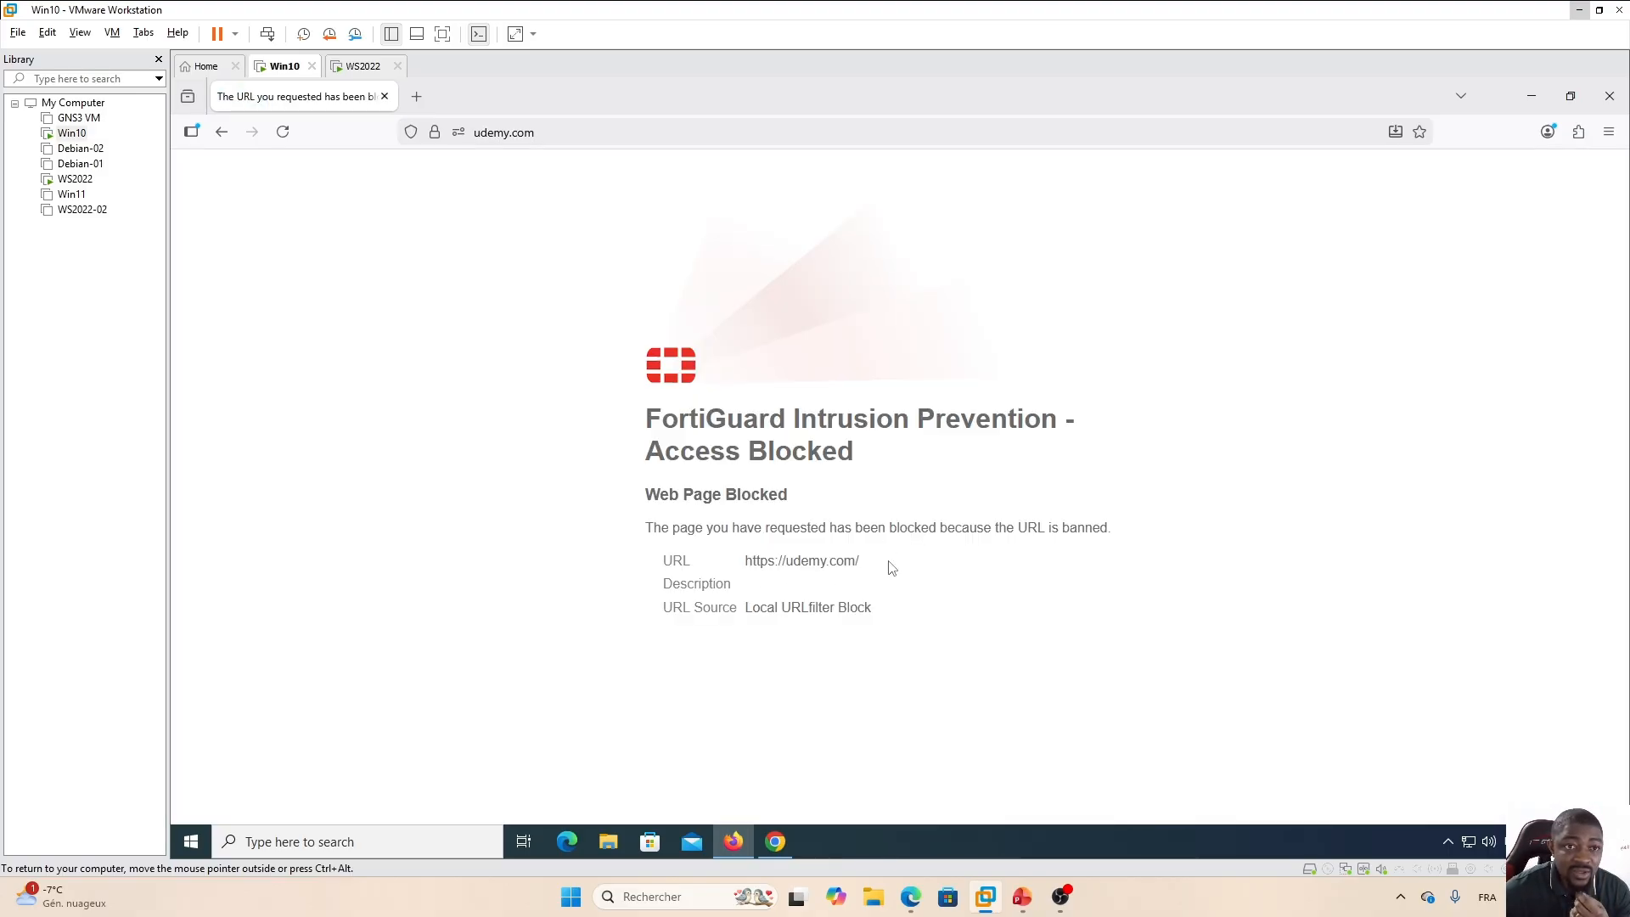
Edit the address to browse to support.udemy.com.
left_click(556, 132)
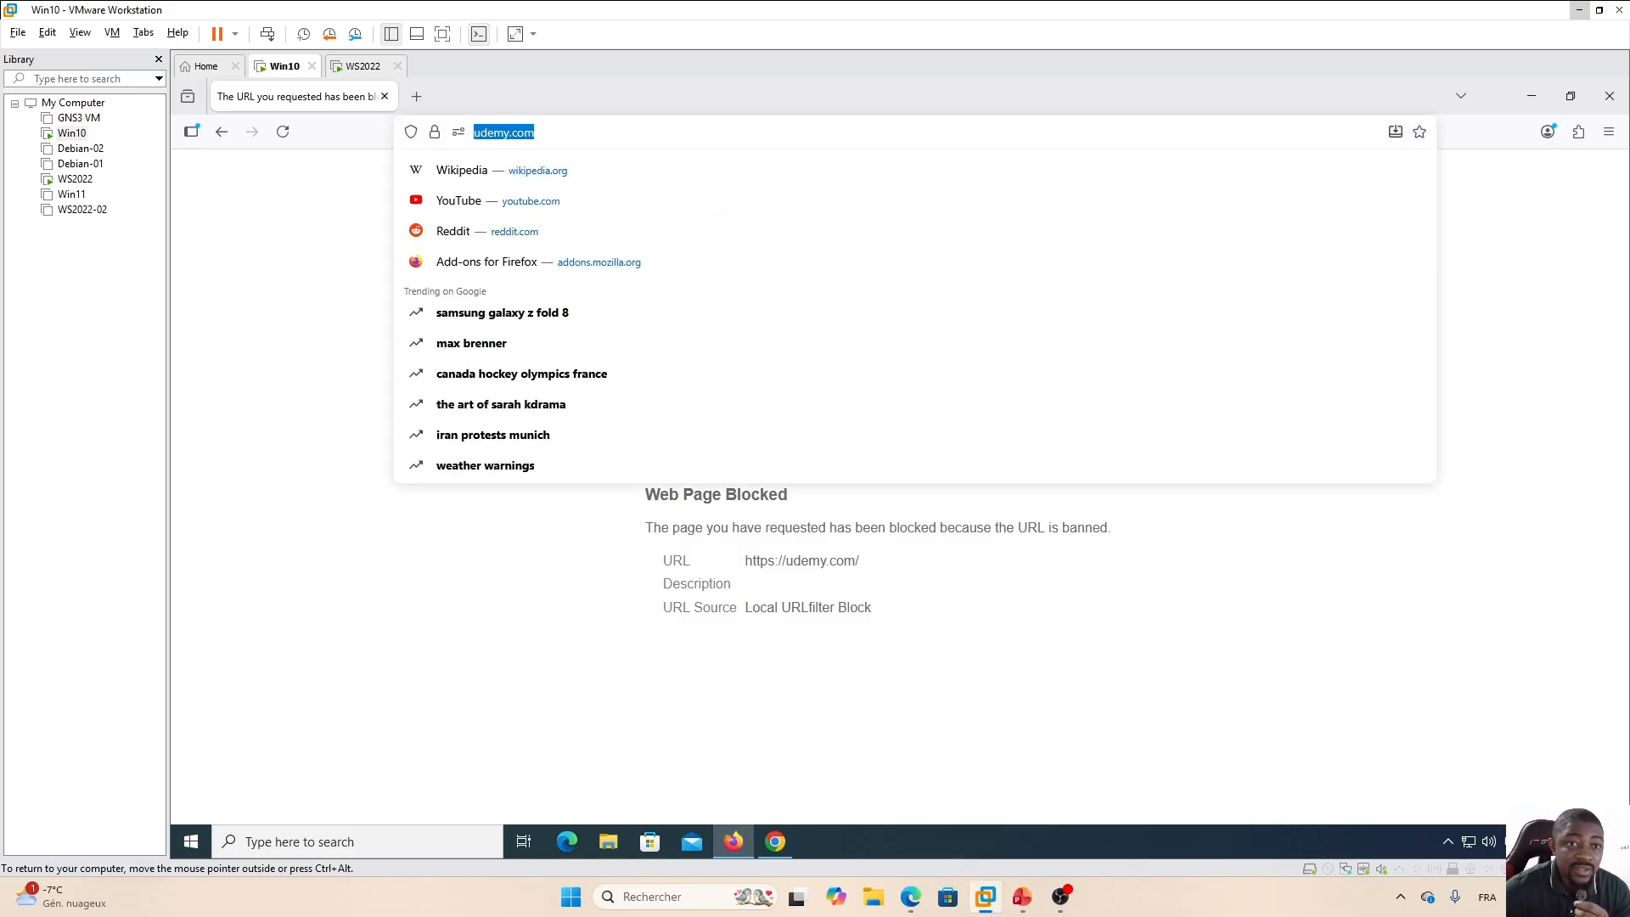
left_click(556, 133)
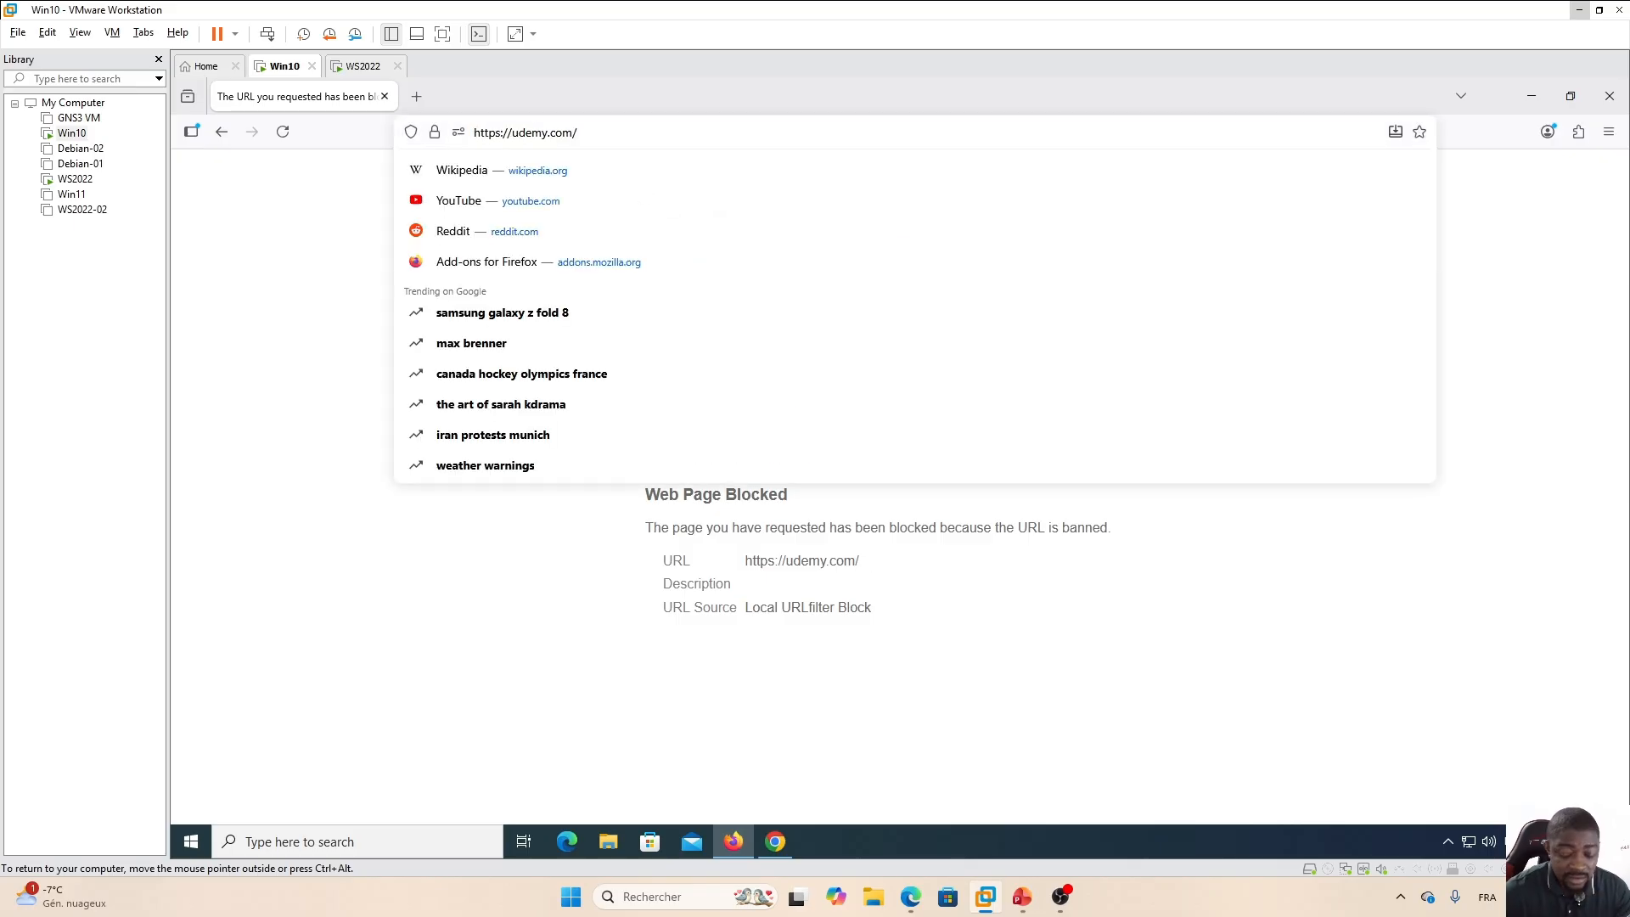
left_click(532, 132)
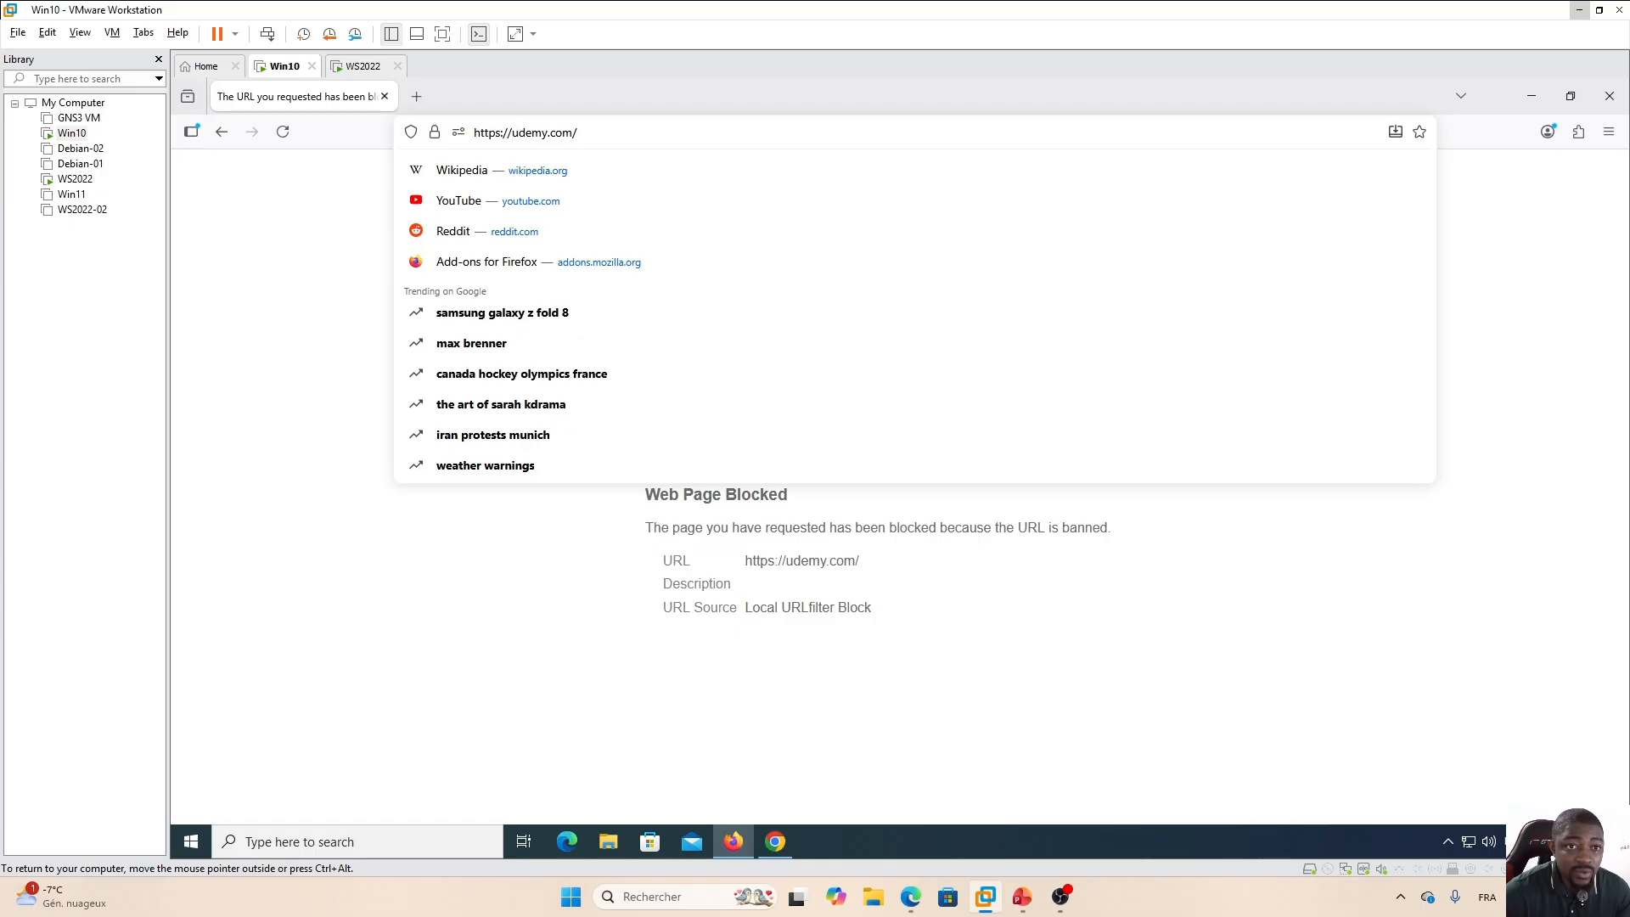
type("support")
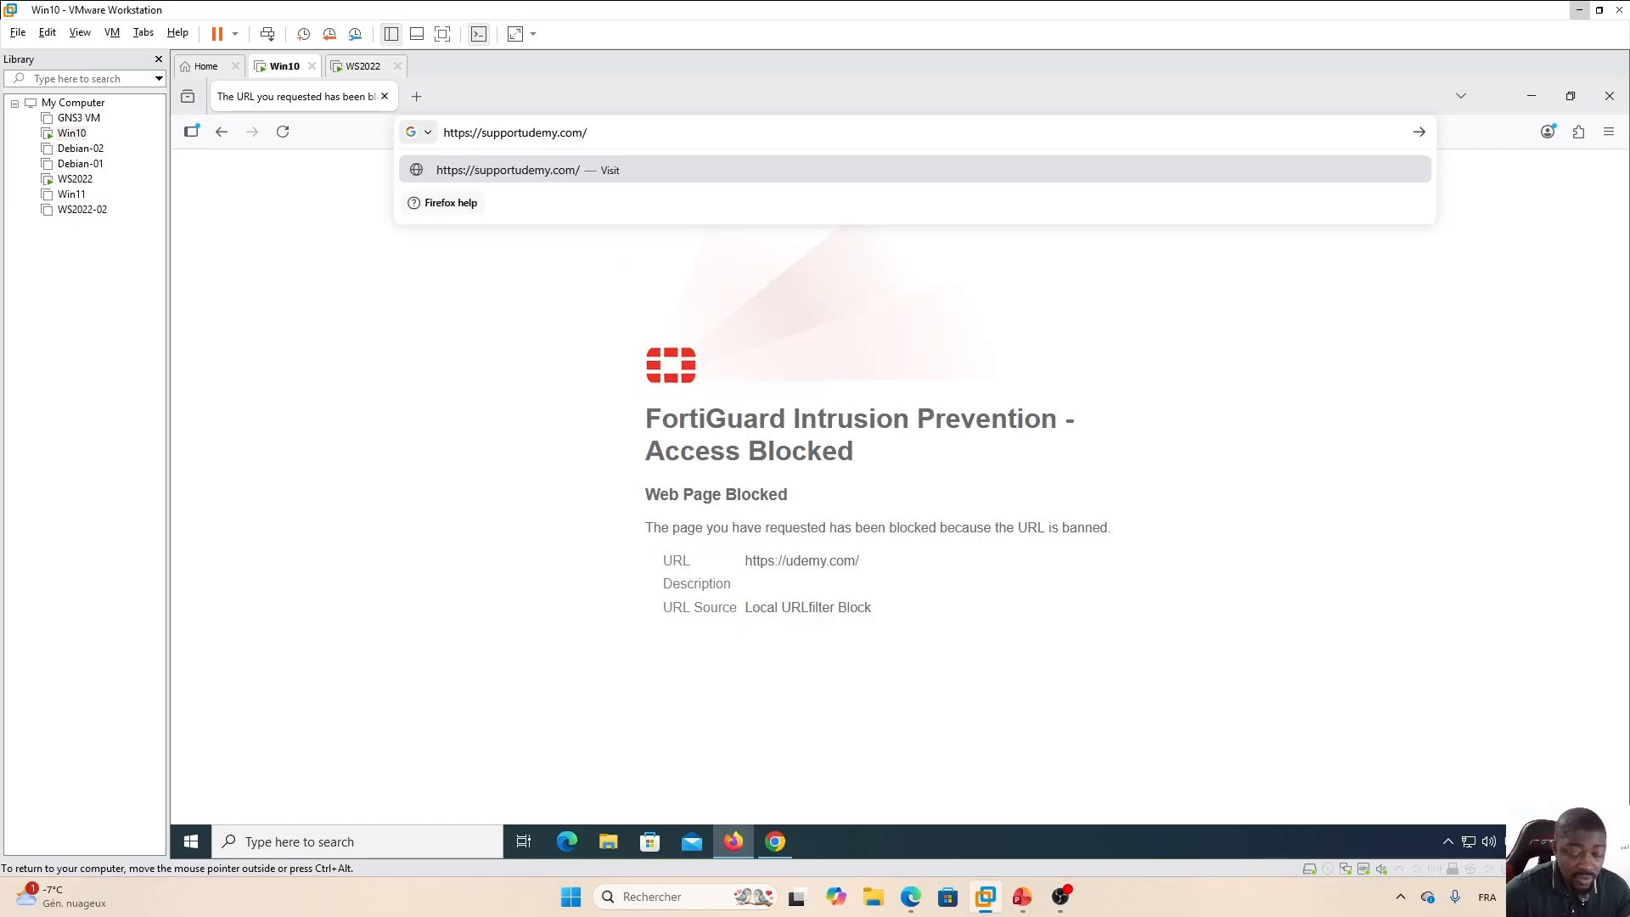
type(".")
key("Return")
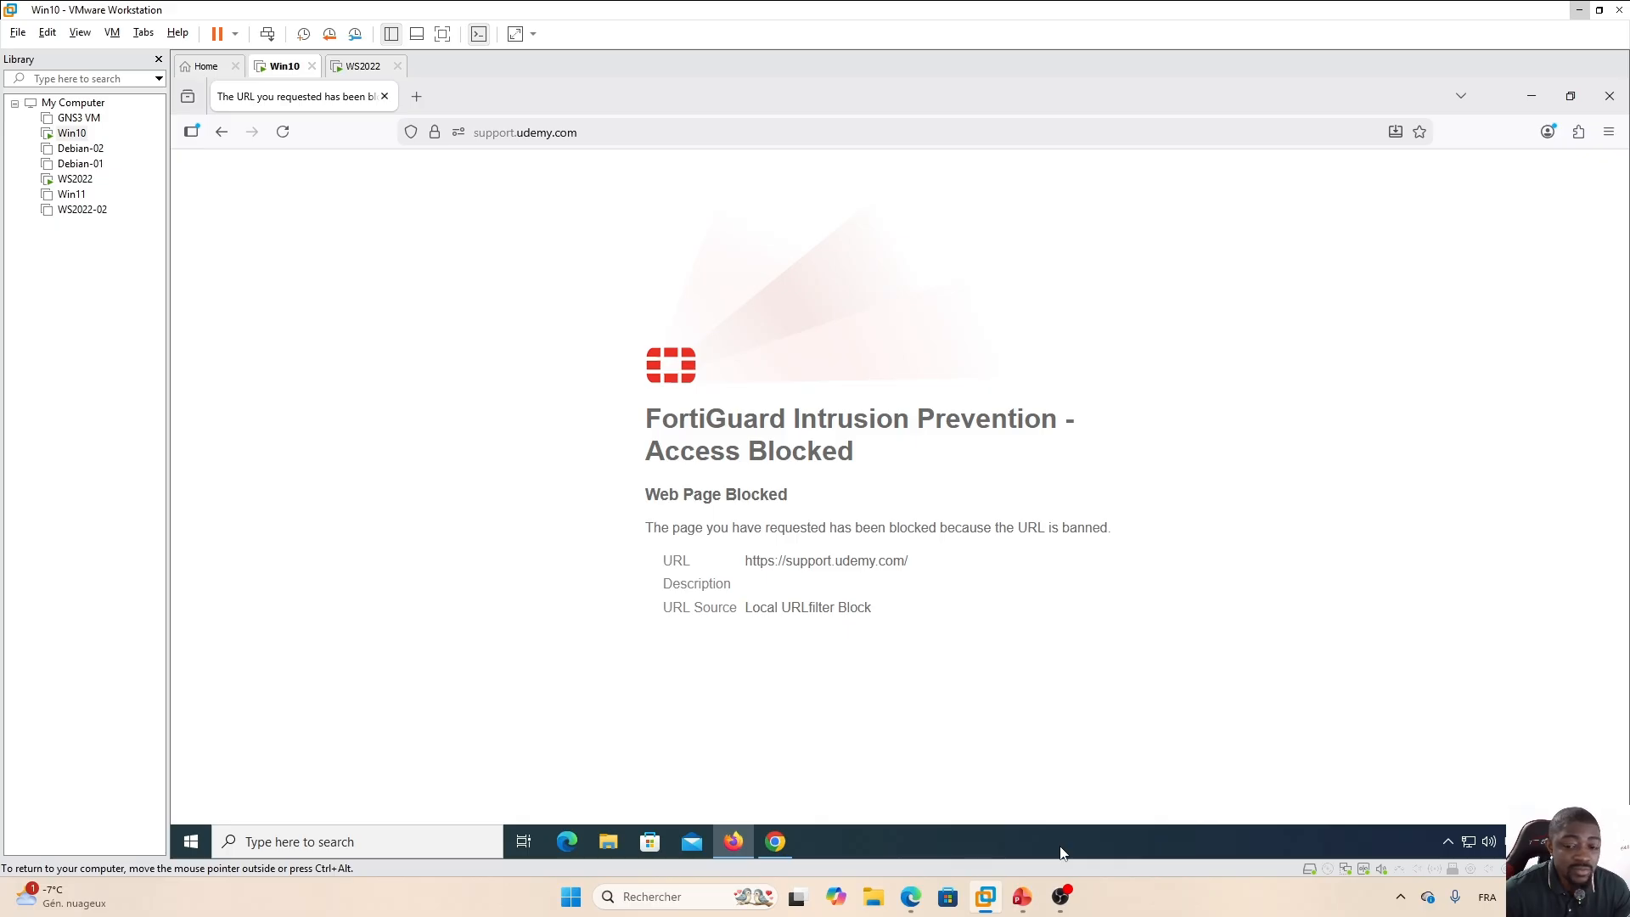
Return to the URL filter and replace it with the Regular Expression pattern www[0-9]\.udemy\.com.
key("alt+Tab")
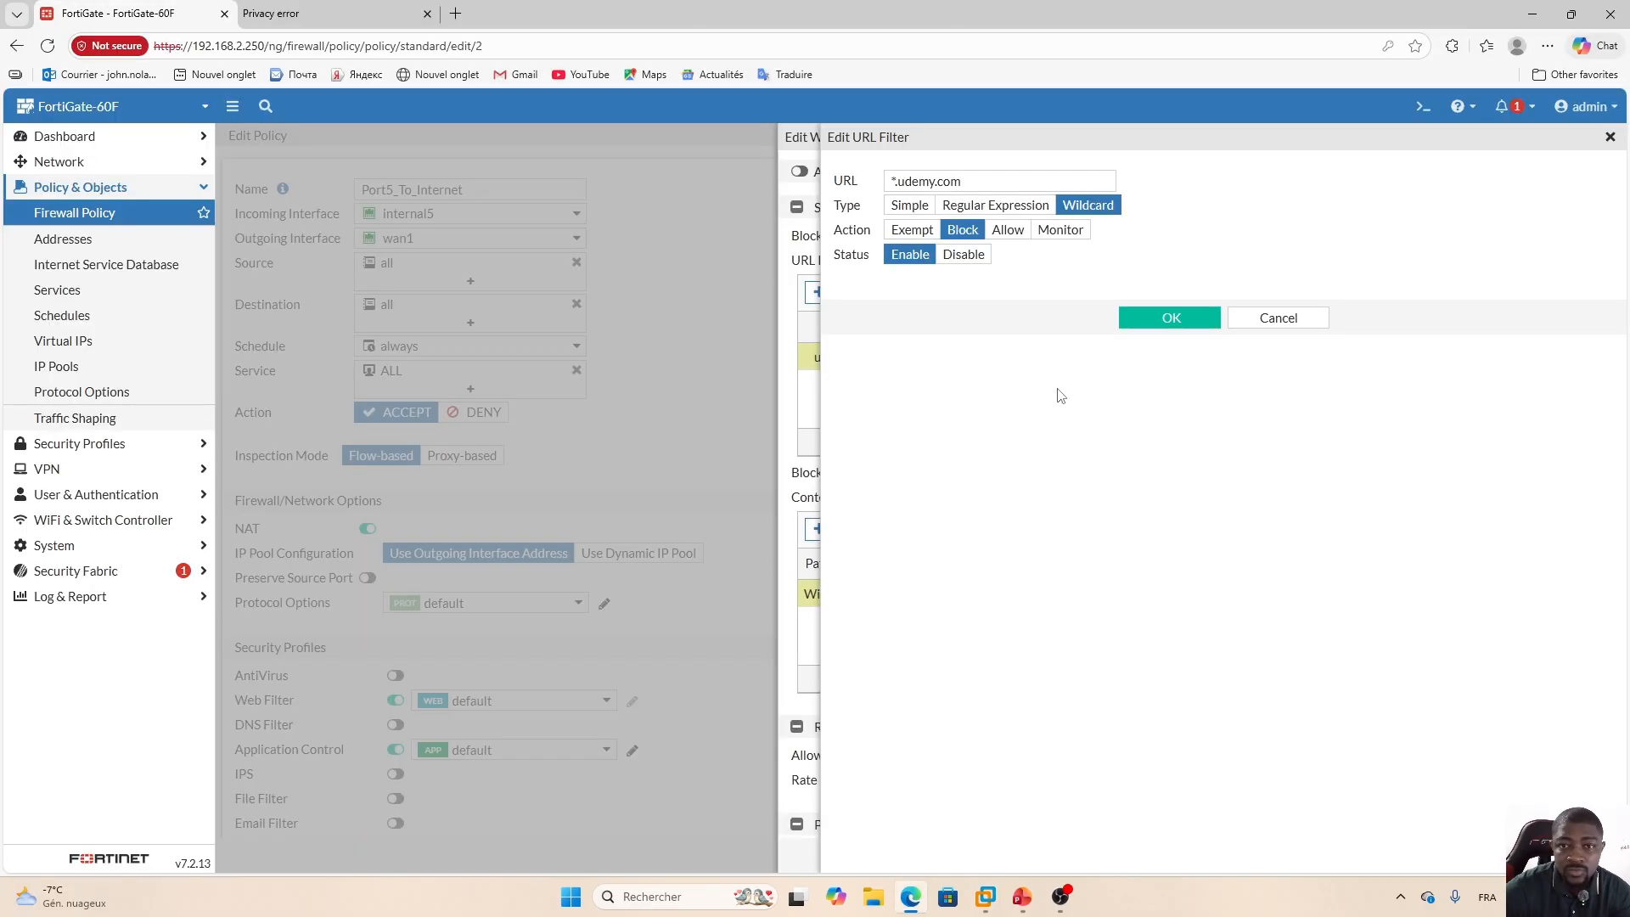
left_click(989, 206)
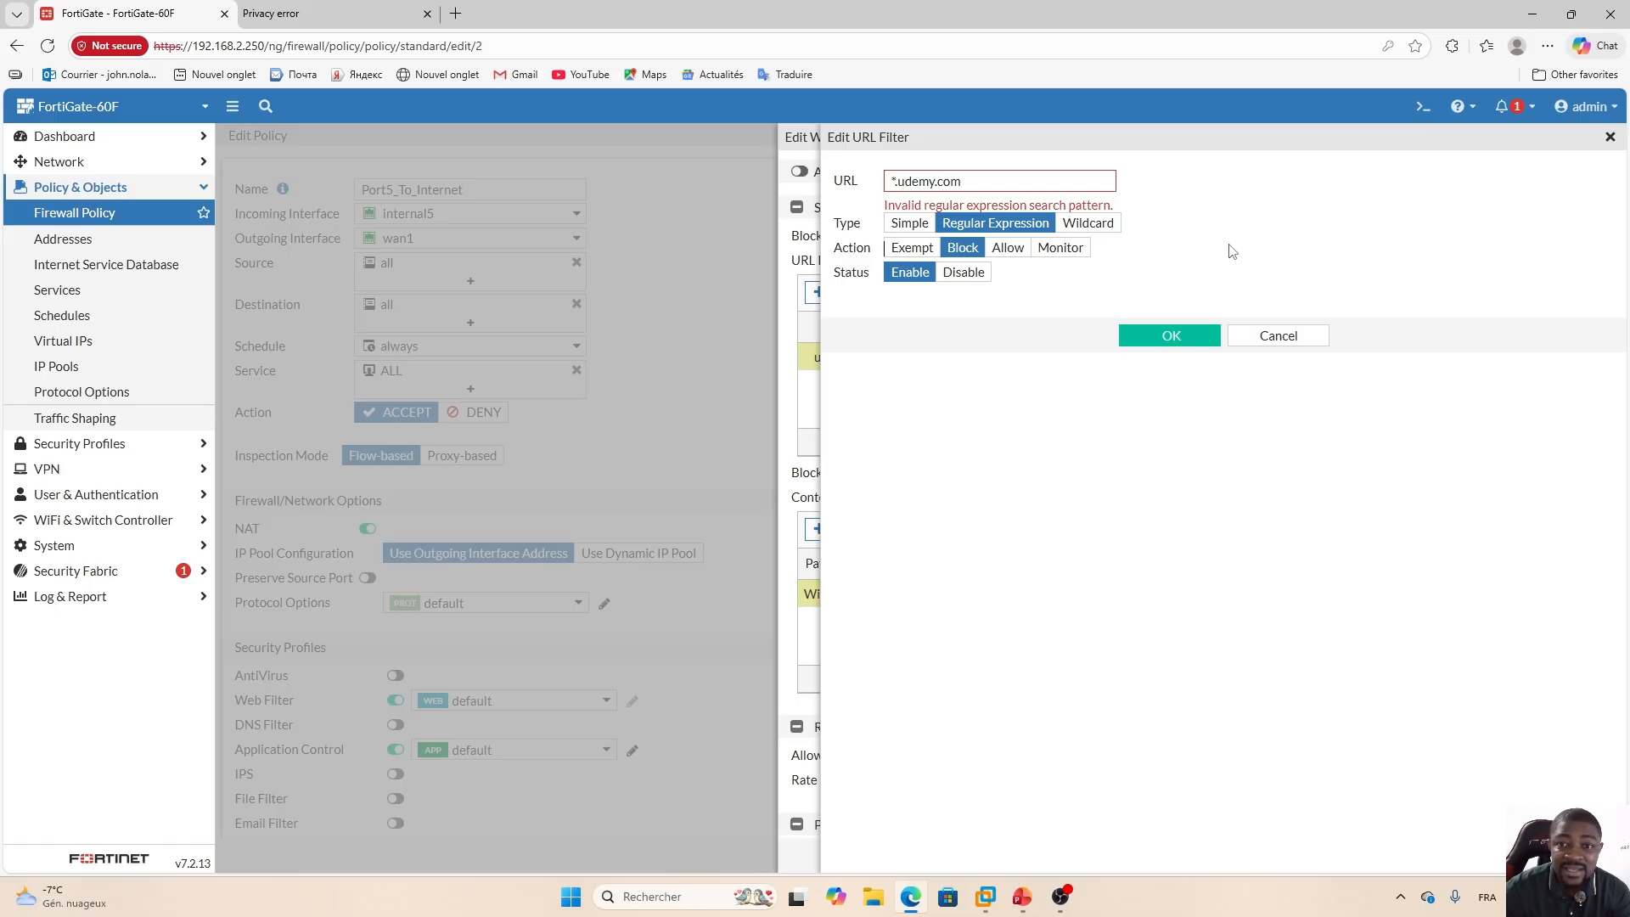
left_click_drag(990, 184, 847, 195)
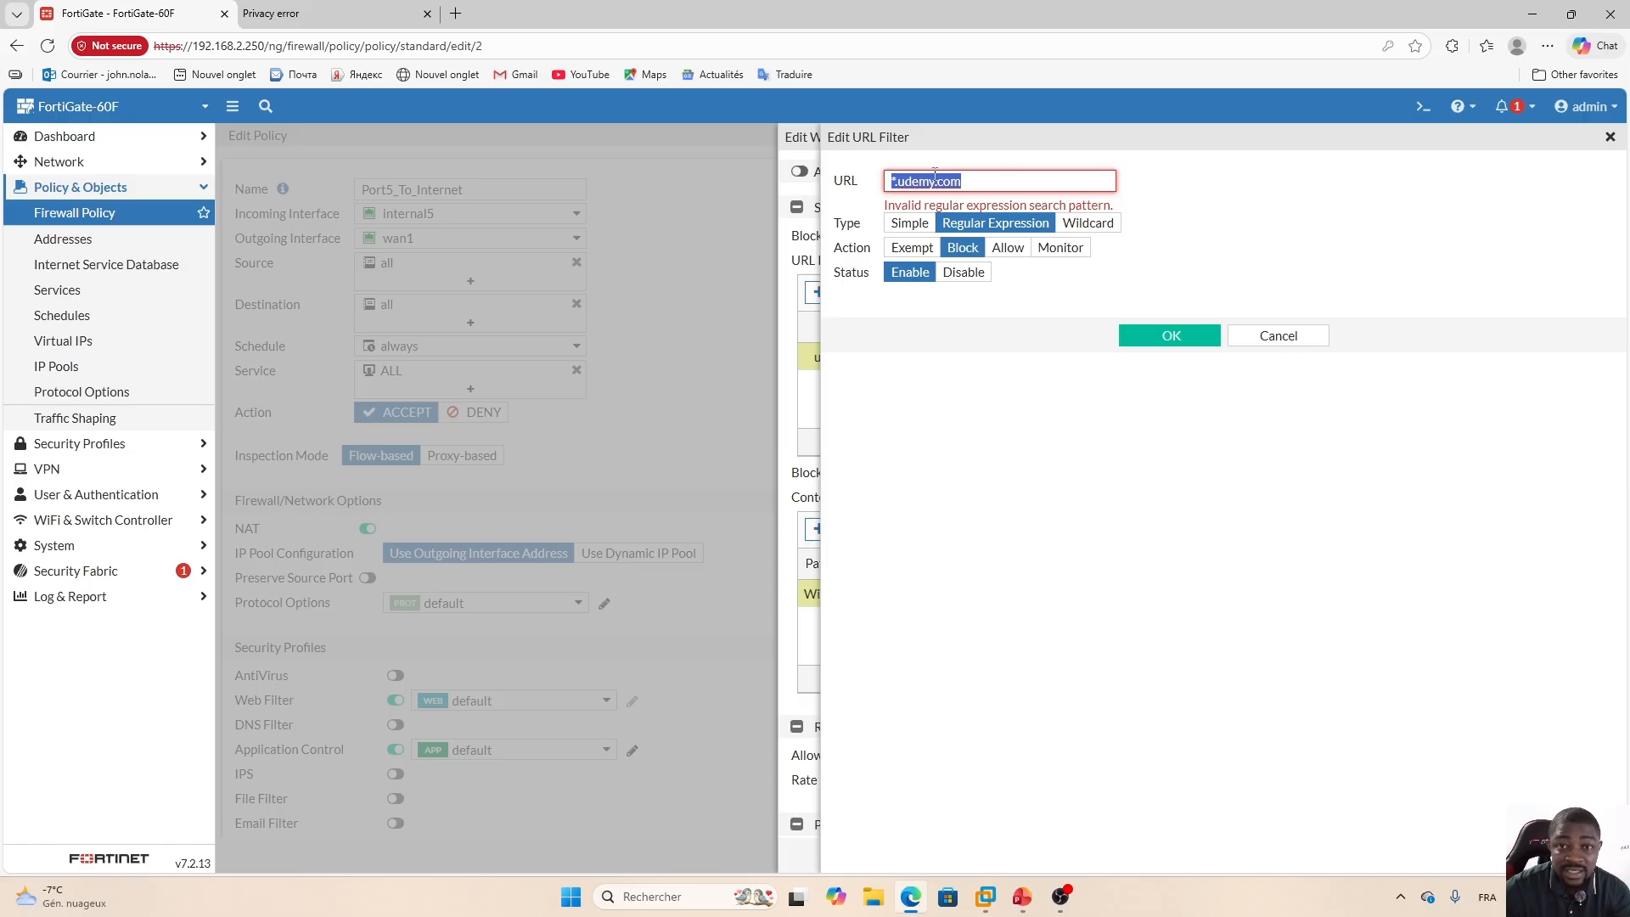
key("BackSpace")
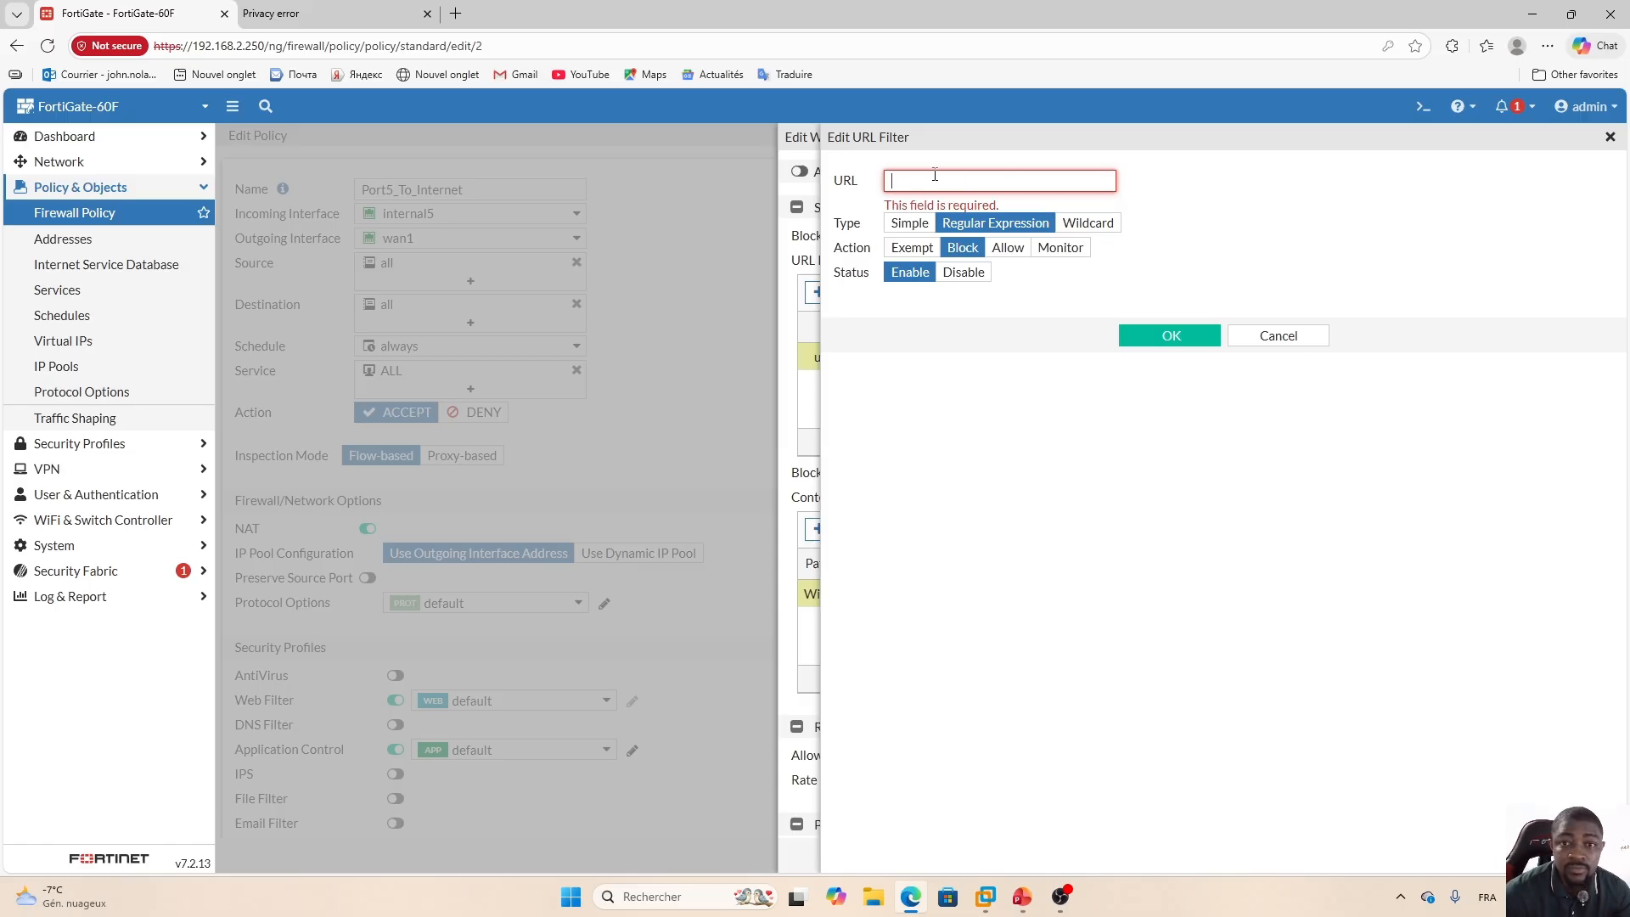
type("www")
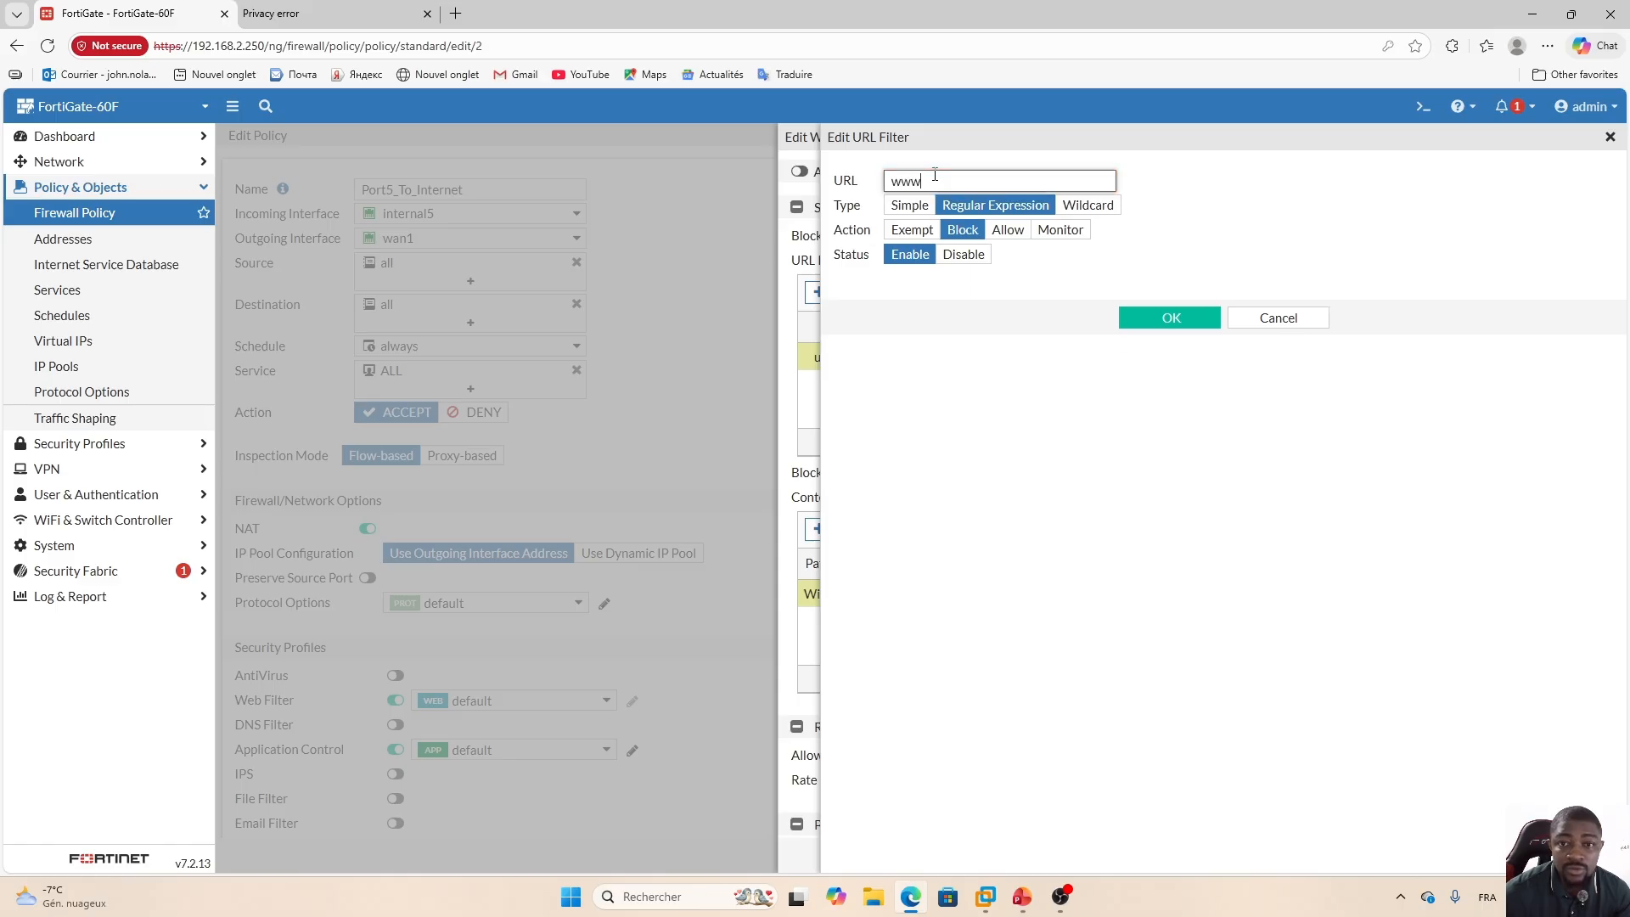
type("\\")
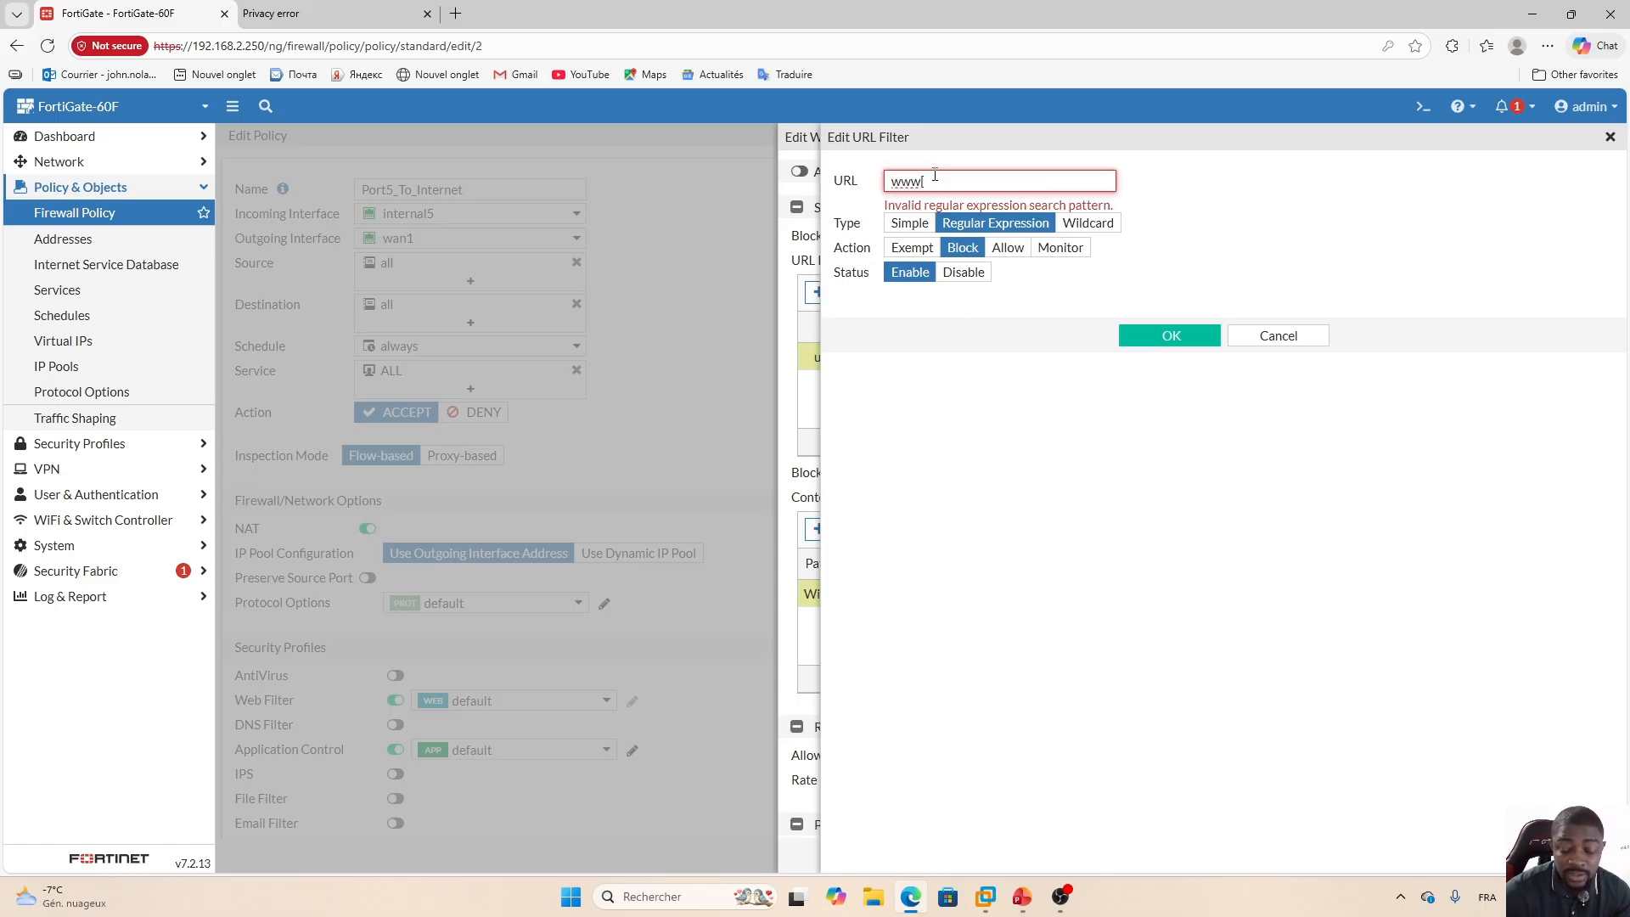
type("0-9]")
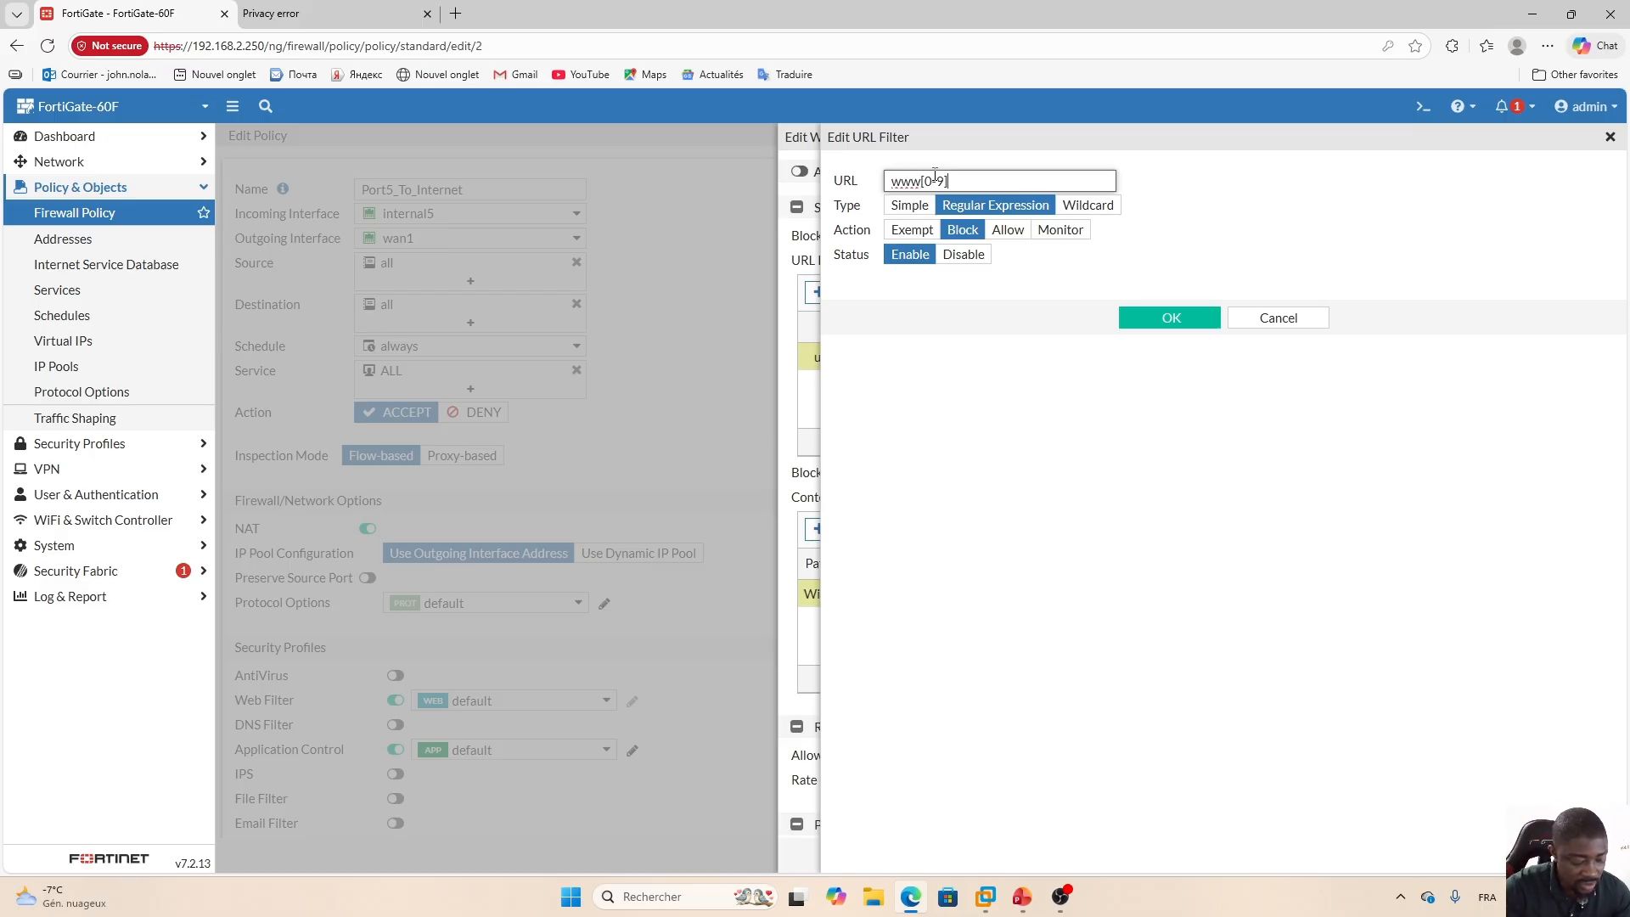
type("\\")
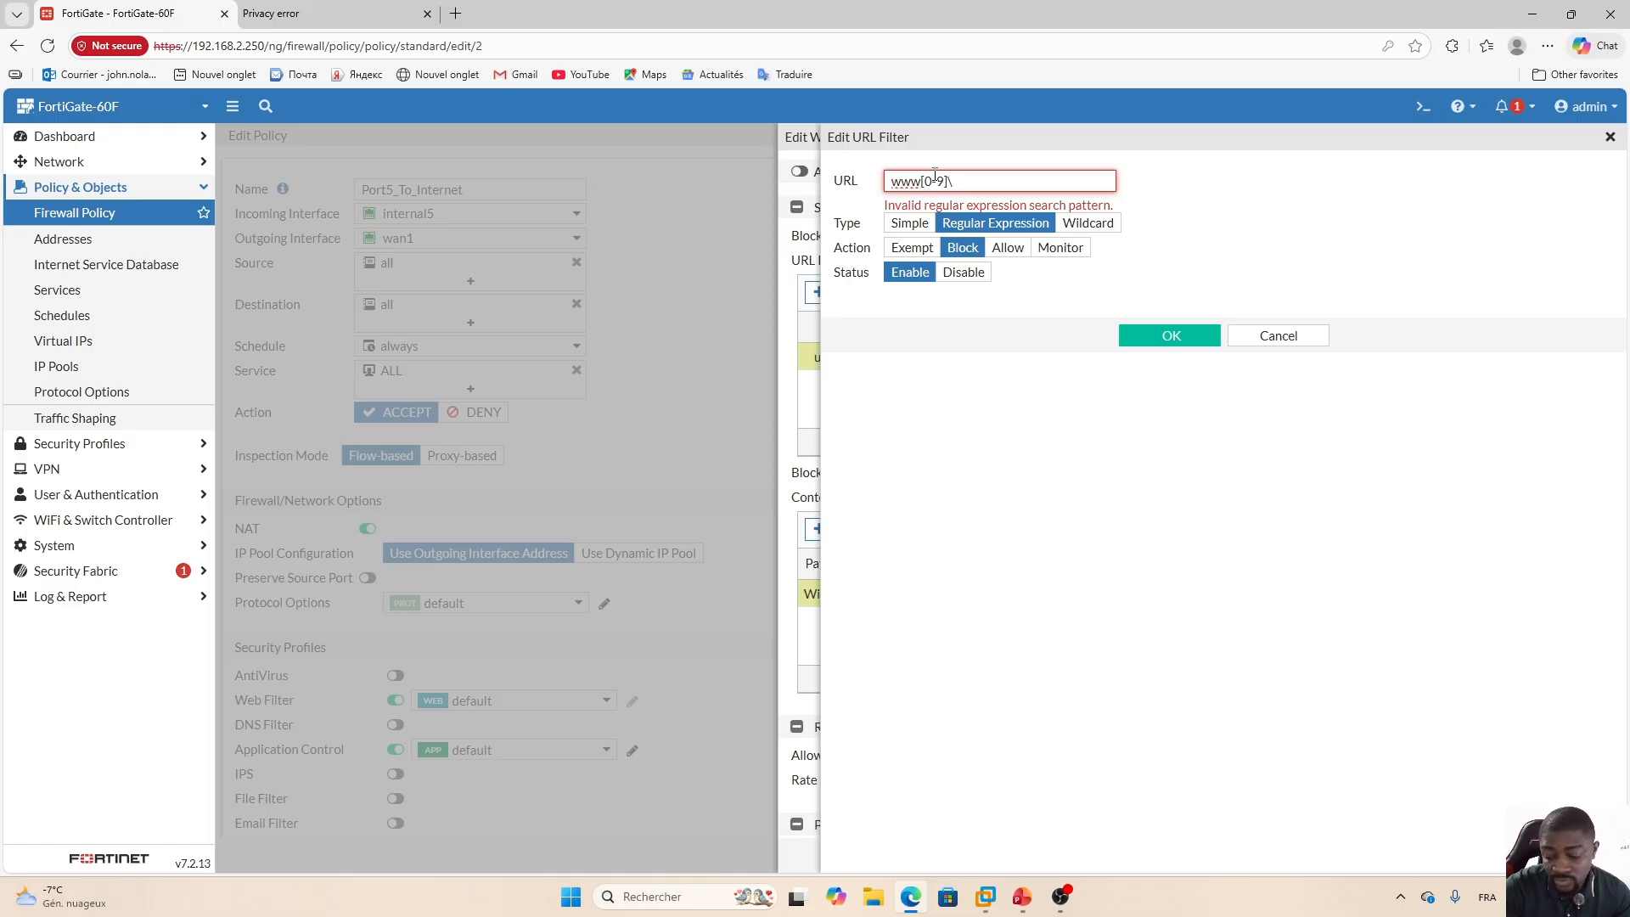
type(".u")
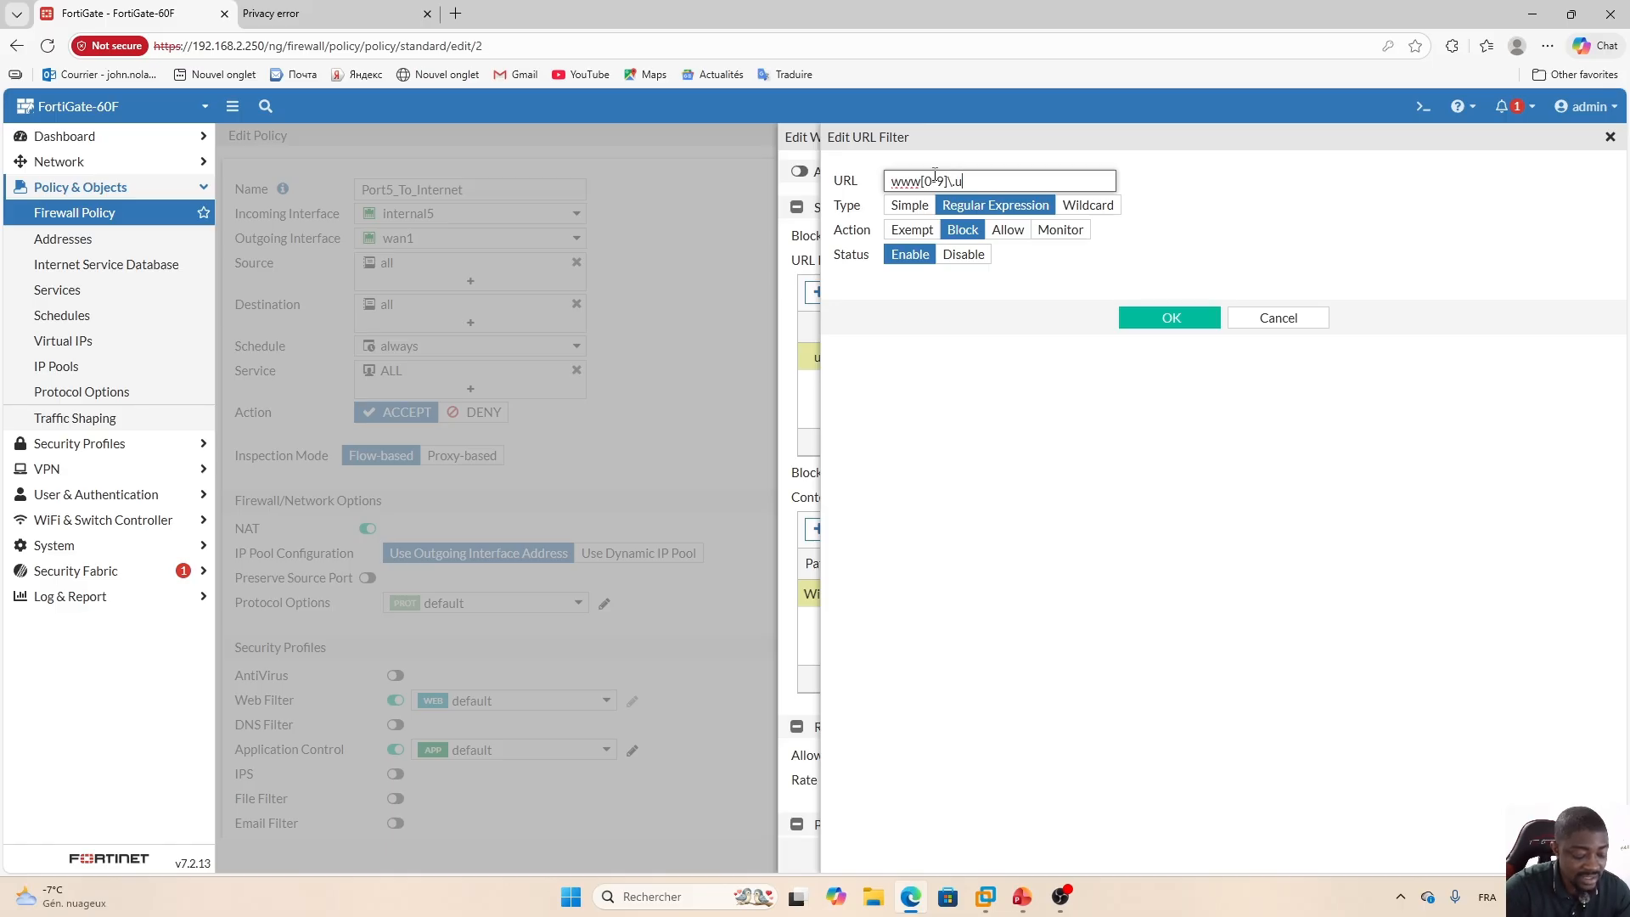
type("demy")
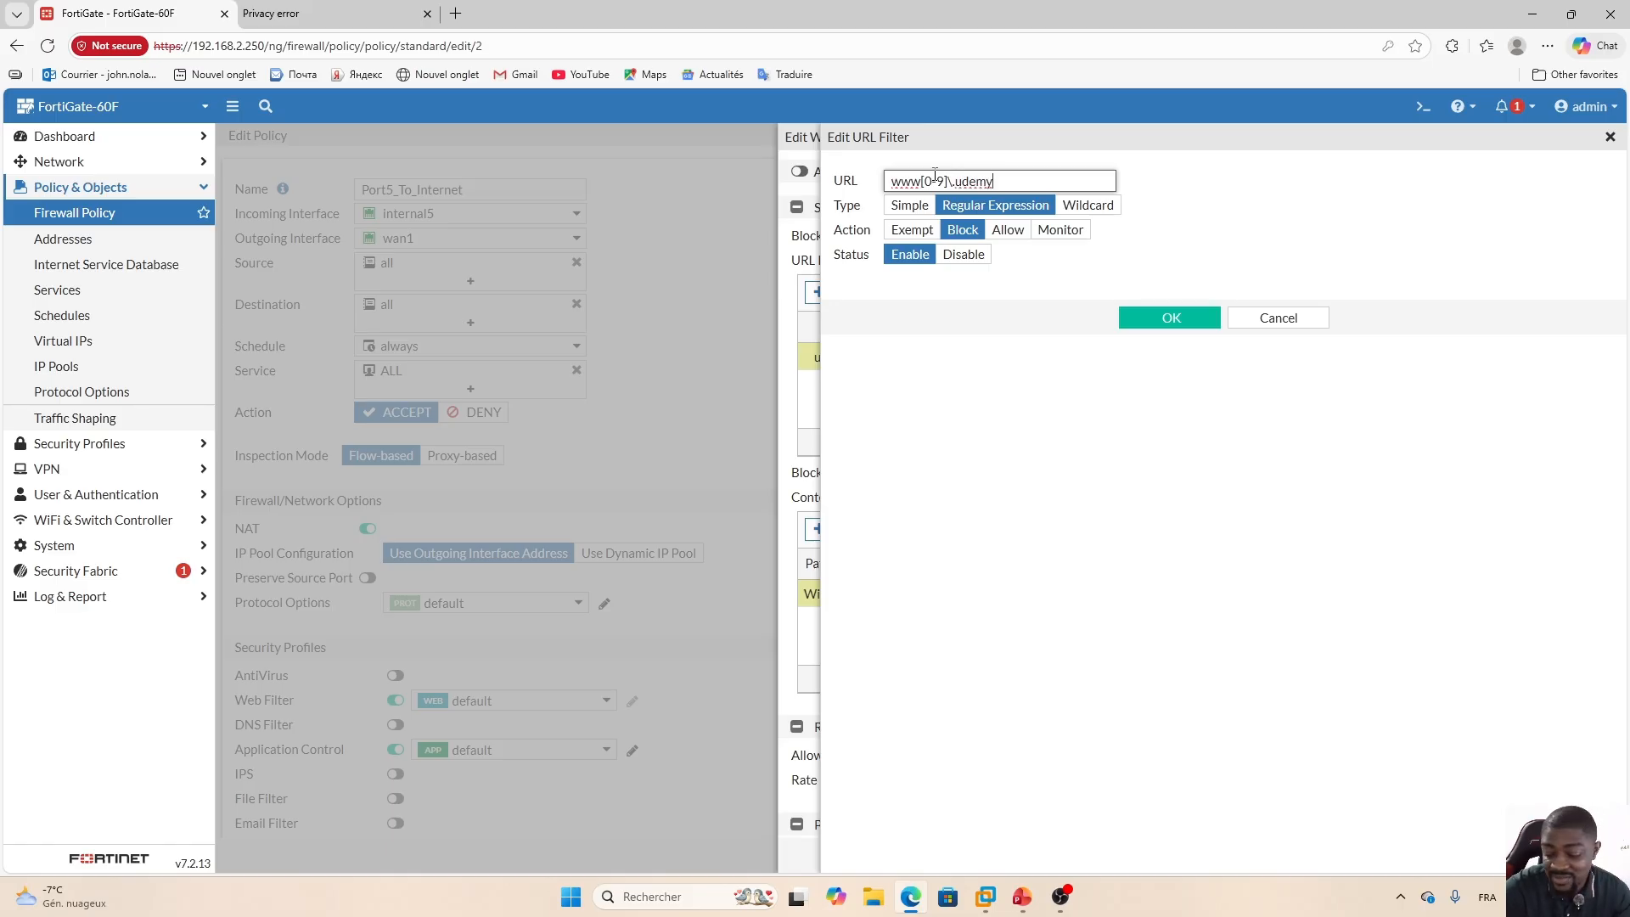
type("\\")
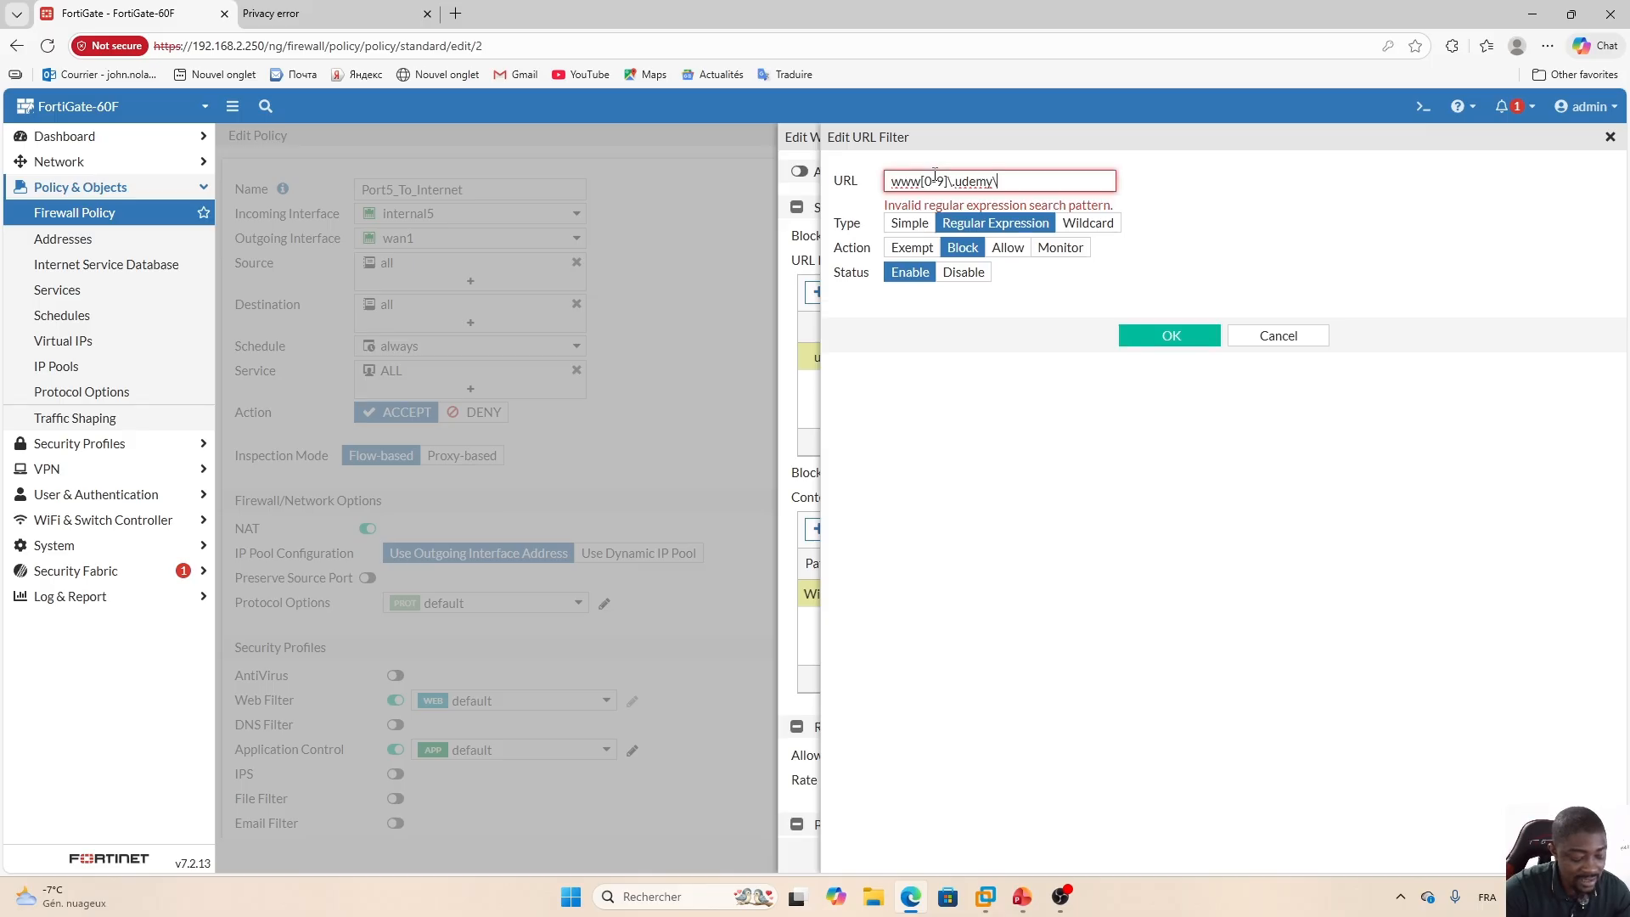
type(".com")
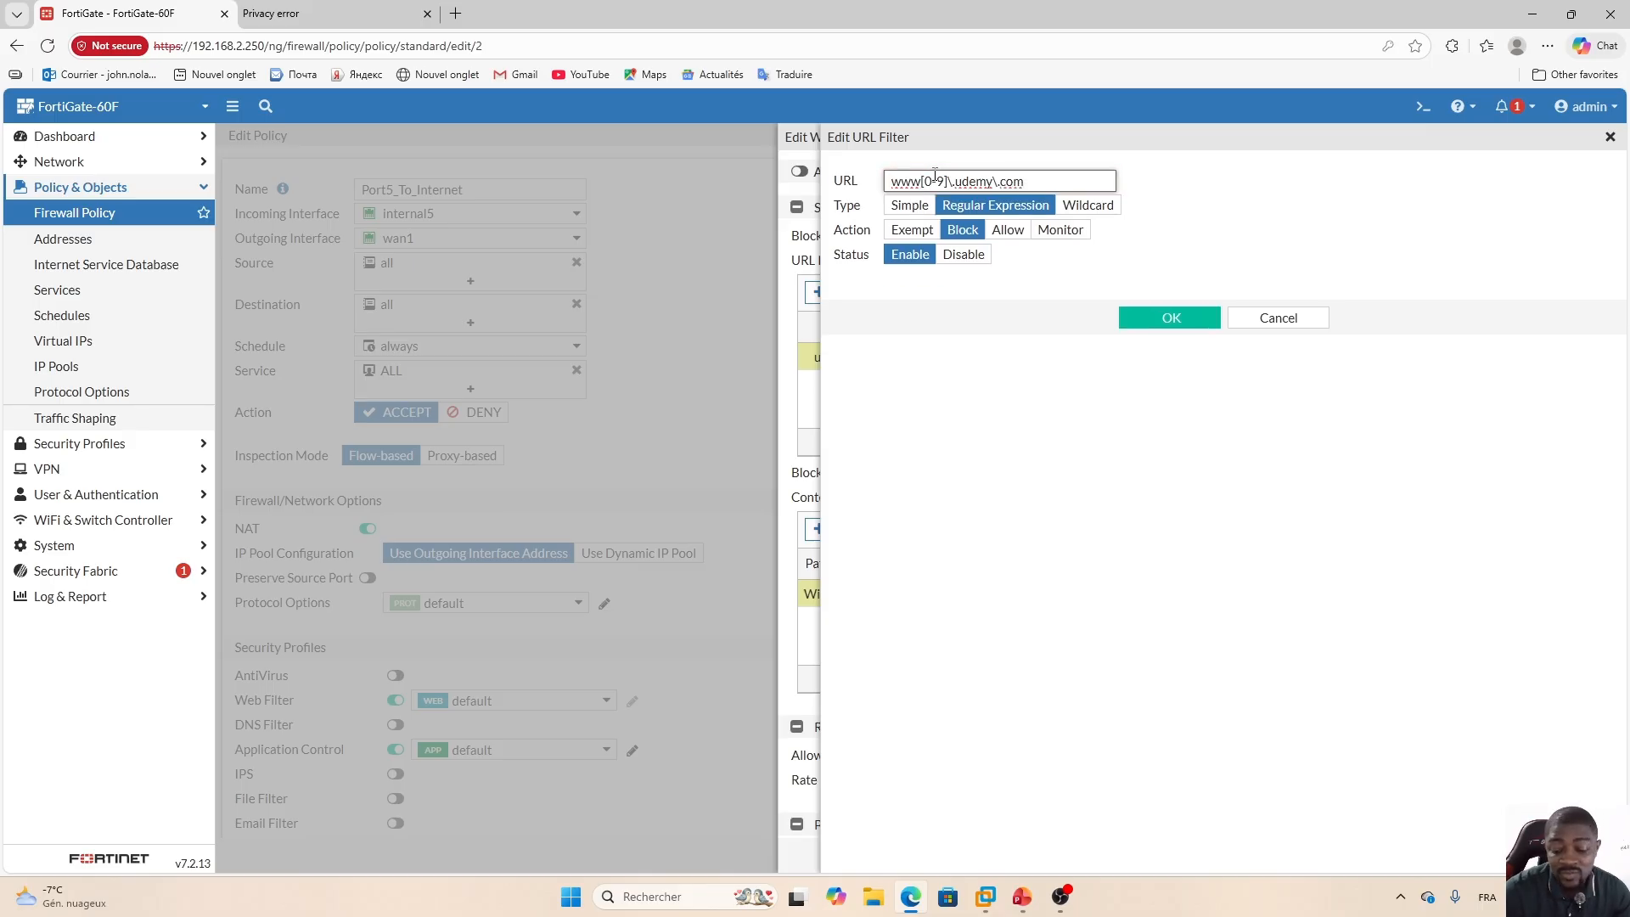
left_click(1209, 189)
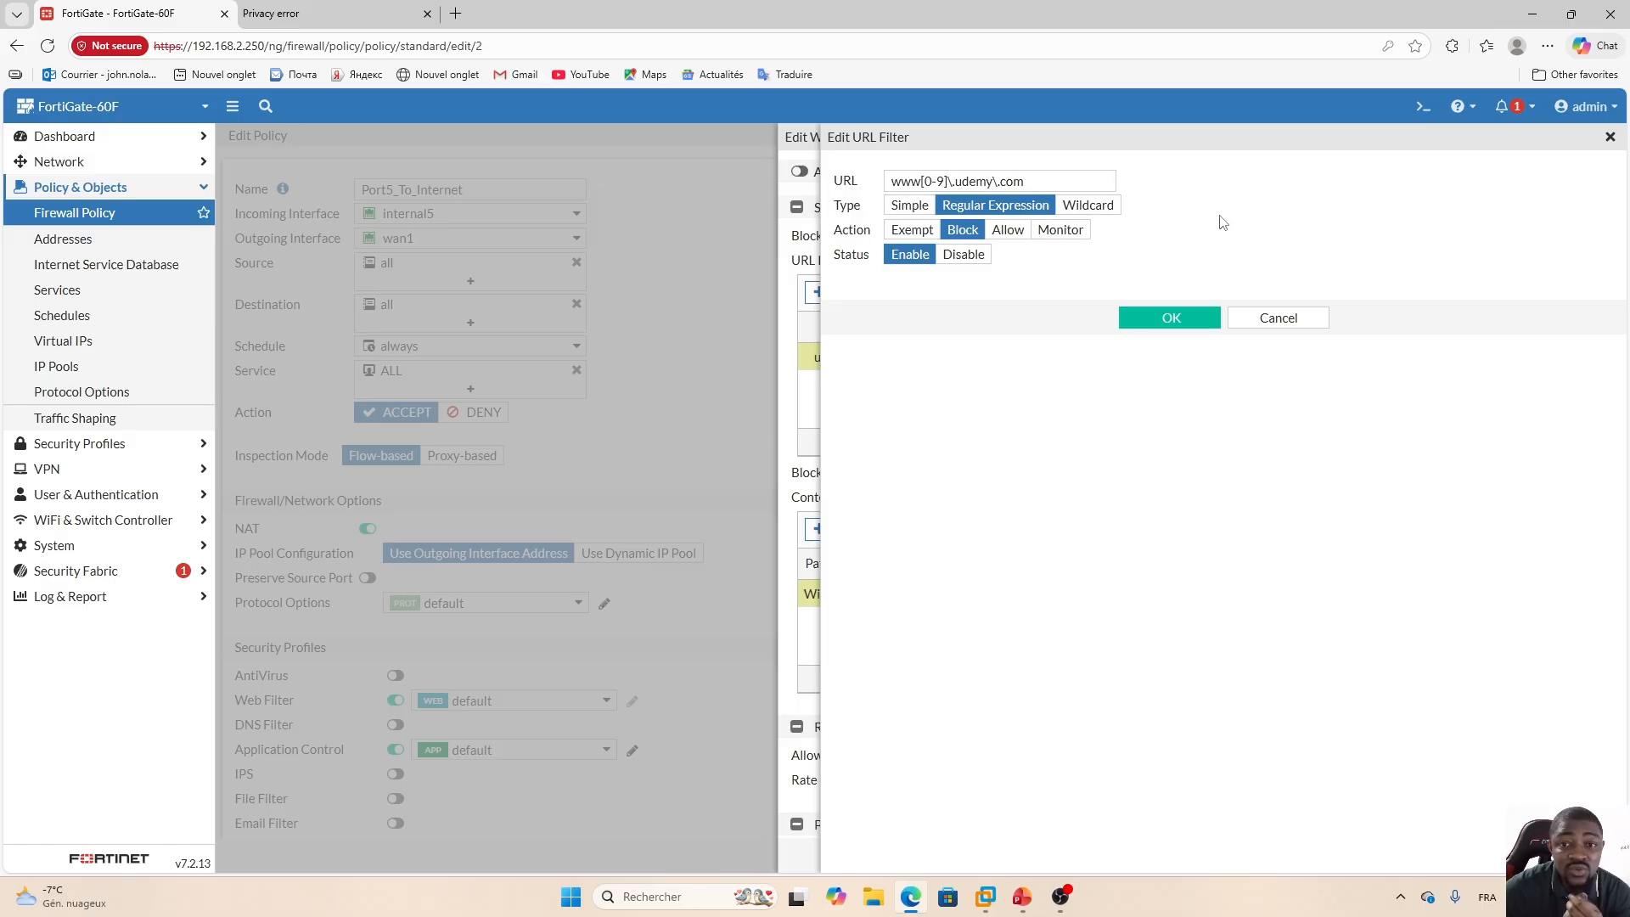
Try the Simple and Wildcard types for the pattern before returning to Regular Expression.
left_click(909, 207)
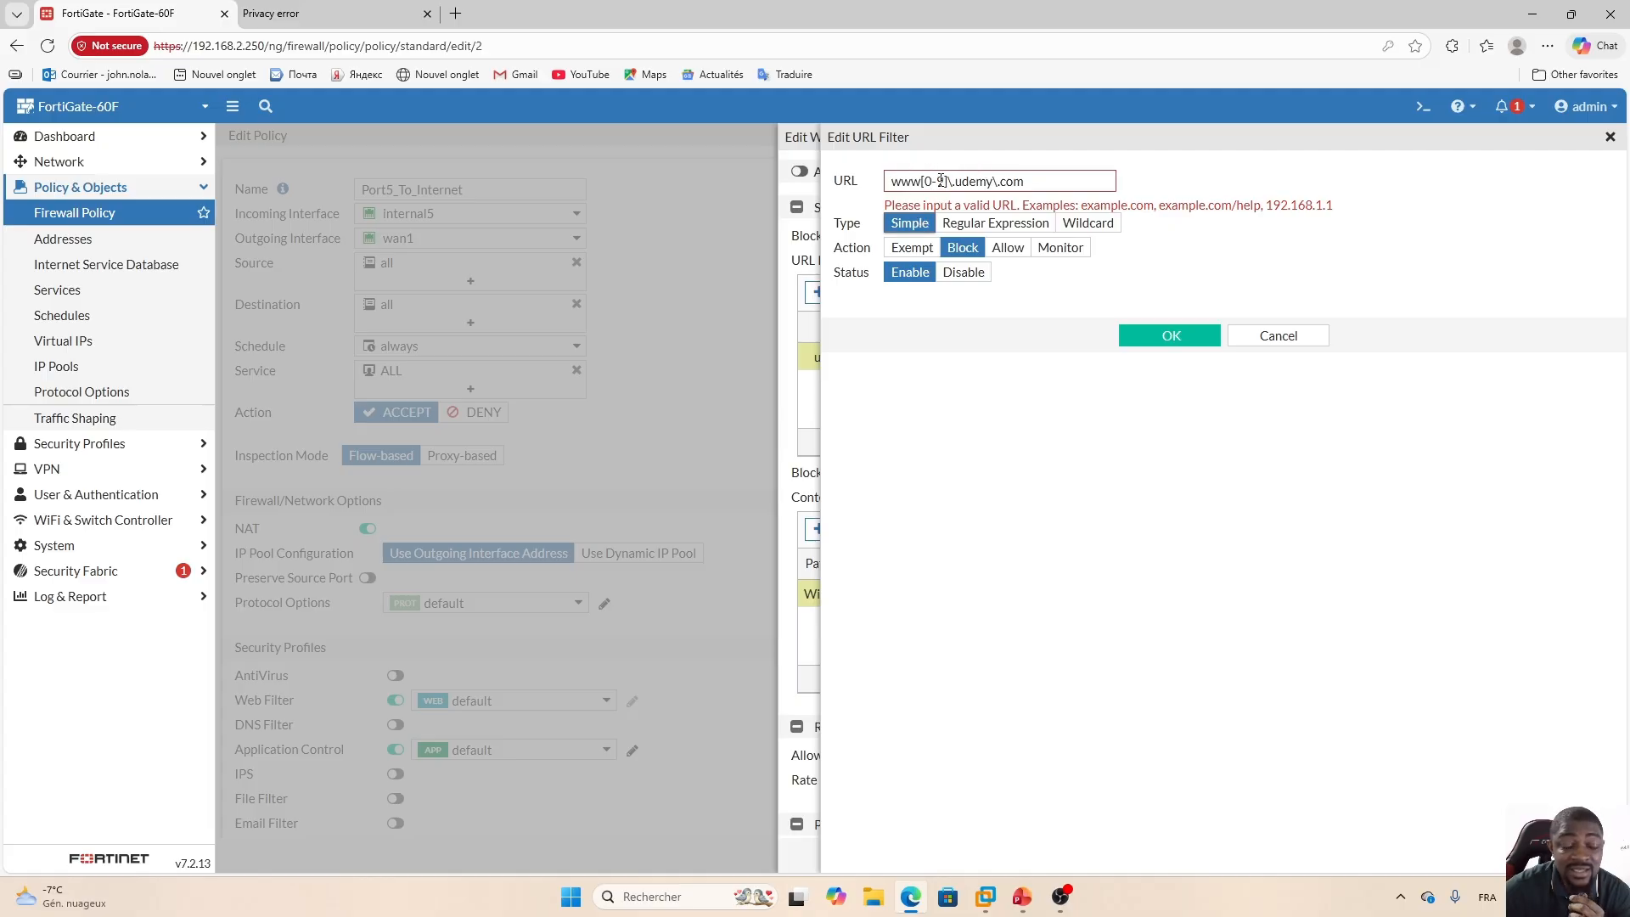
left_click(1089, 223)
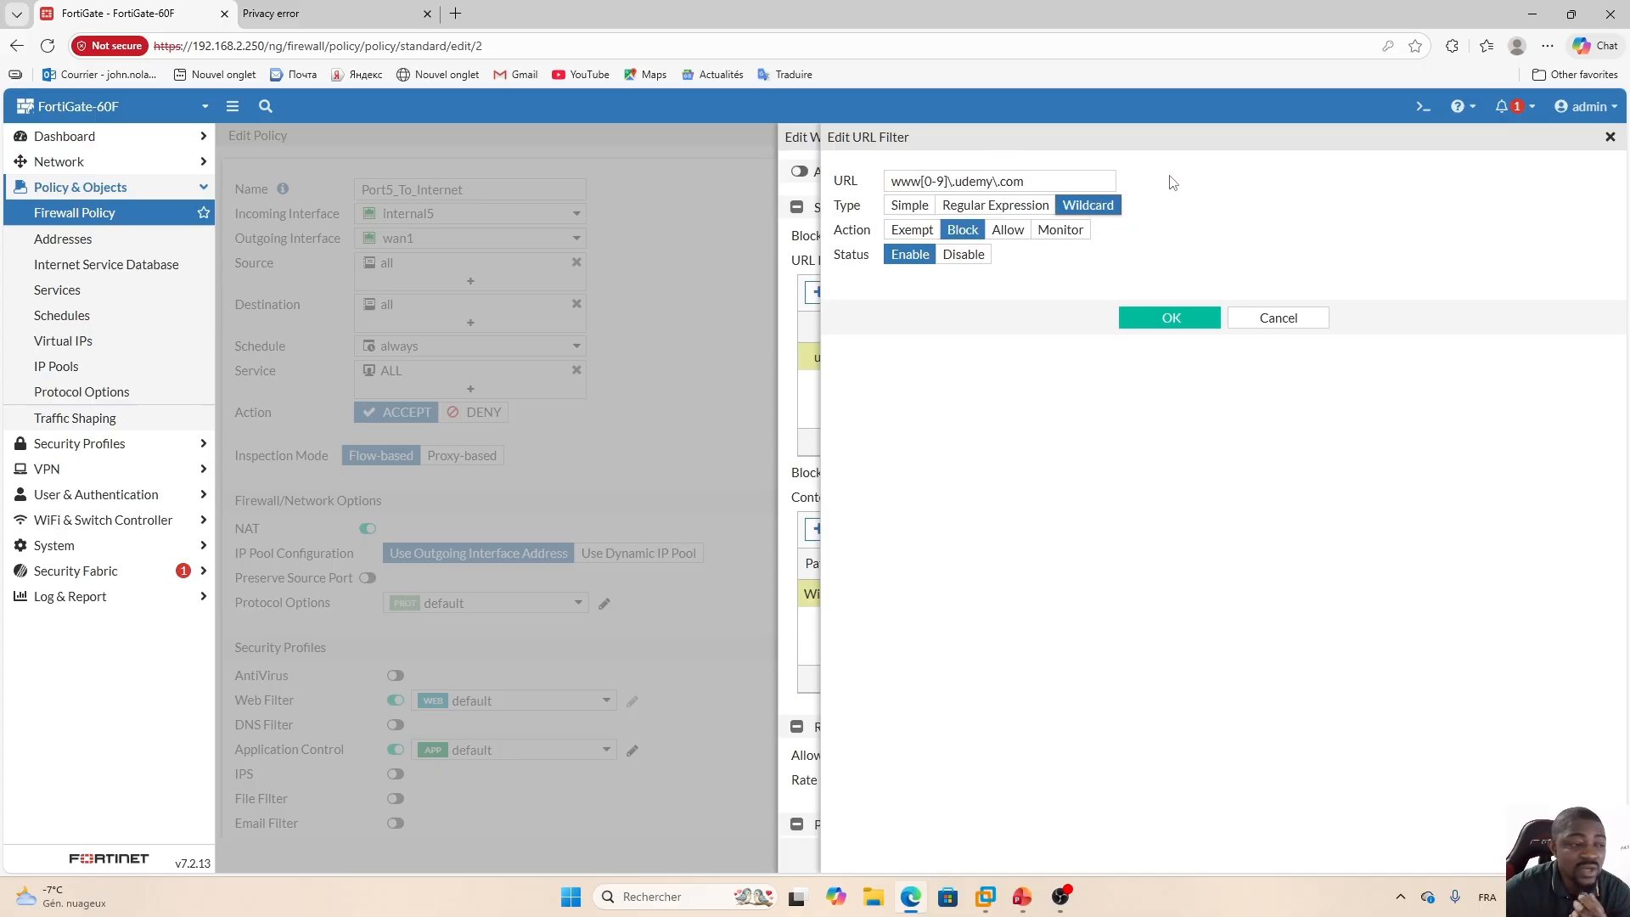
left_click(995, 208)
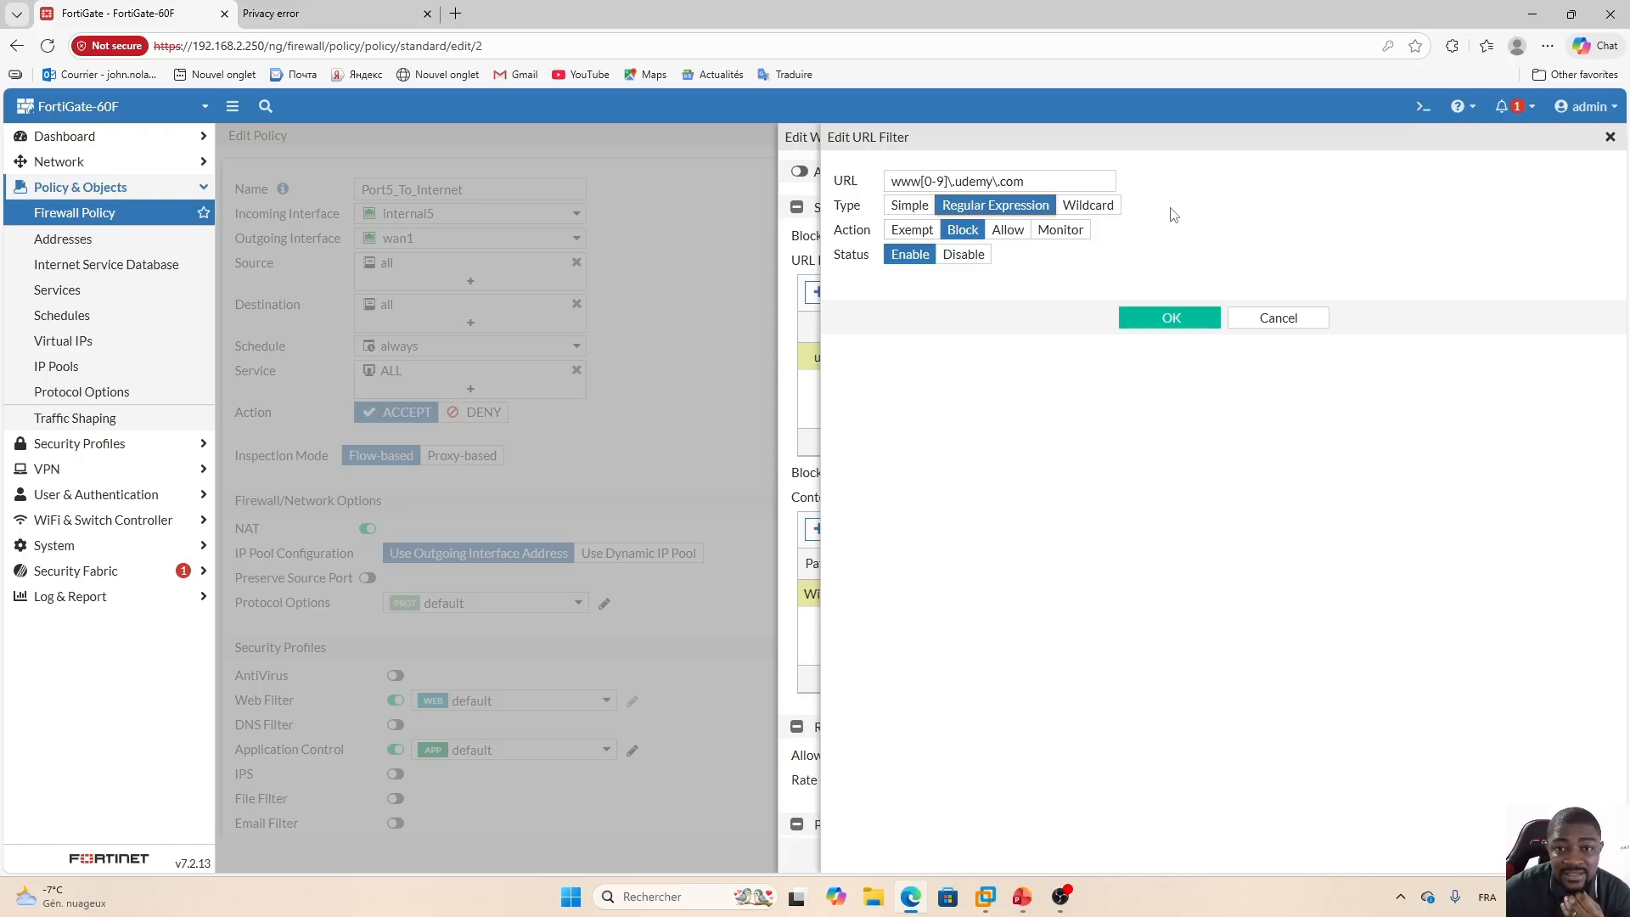
Switch to the Training Plan presentation and open the second activities slide, 142.
left_click(1022, 897)
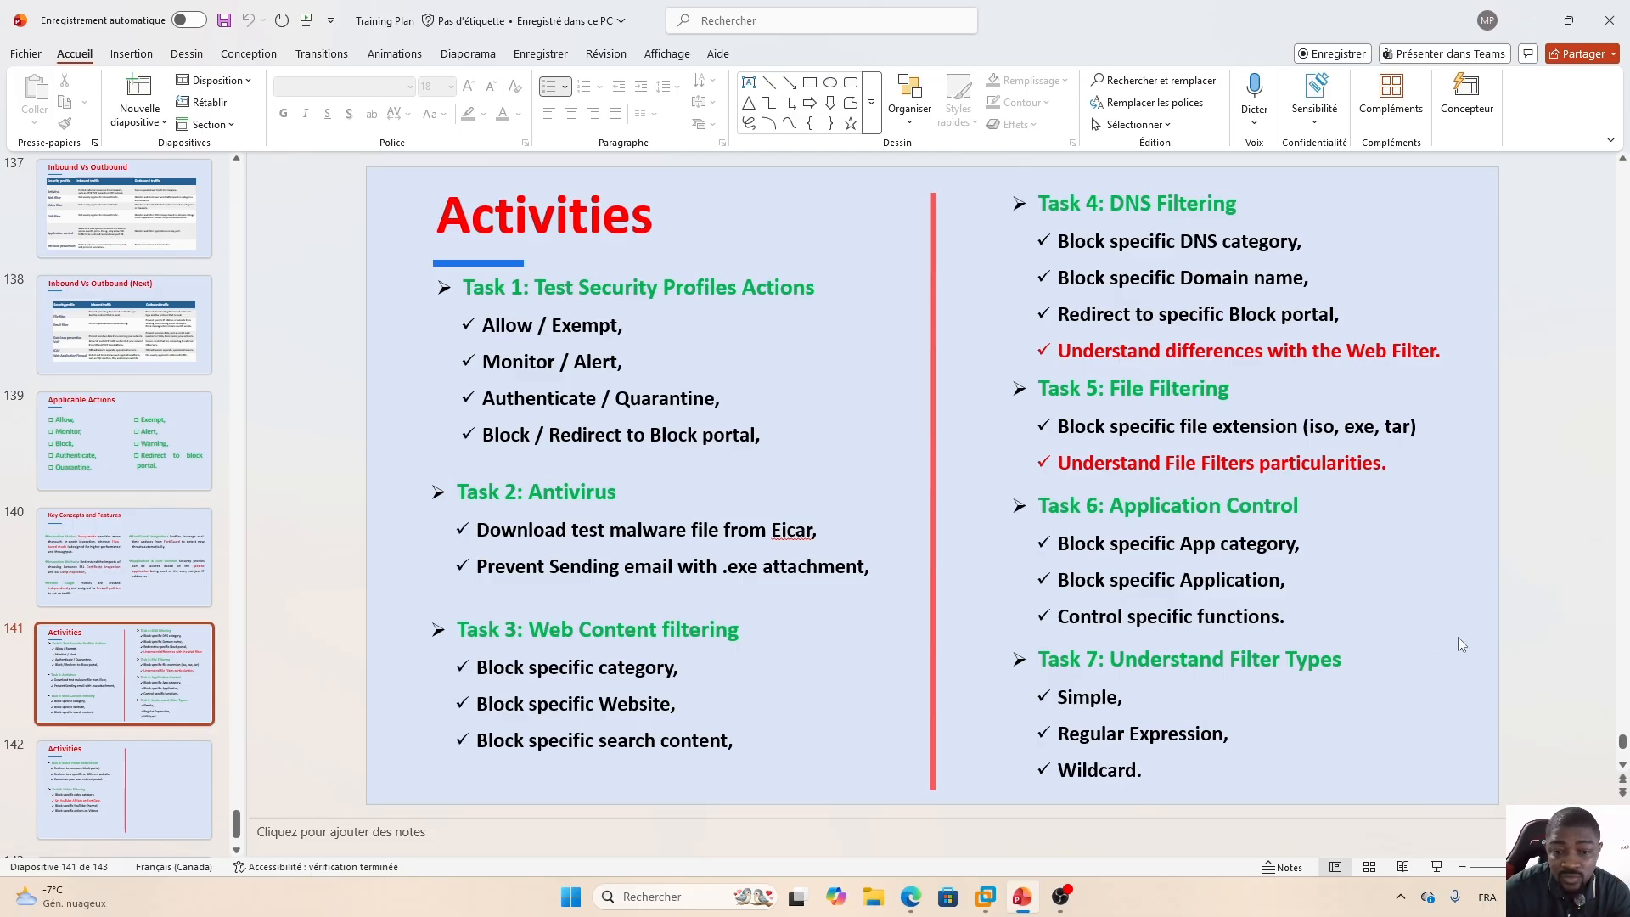
left_click(110, 786)
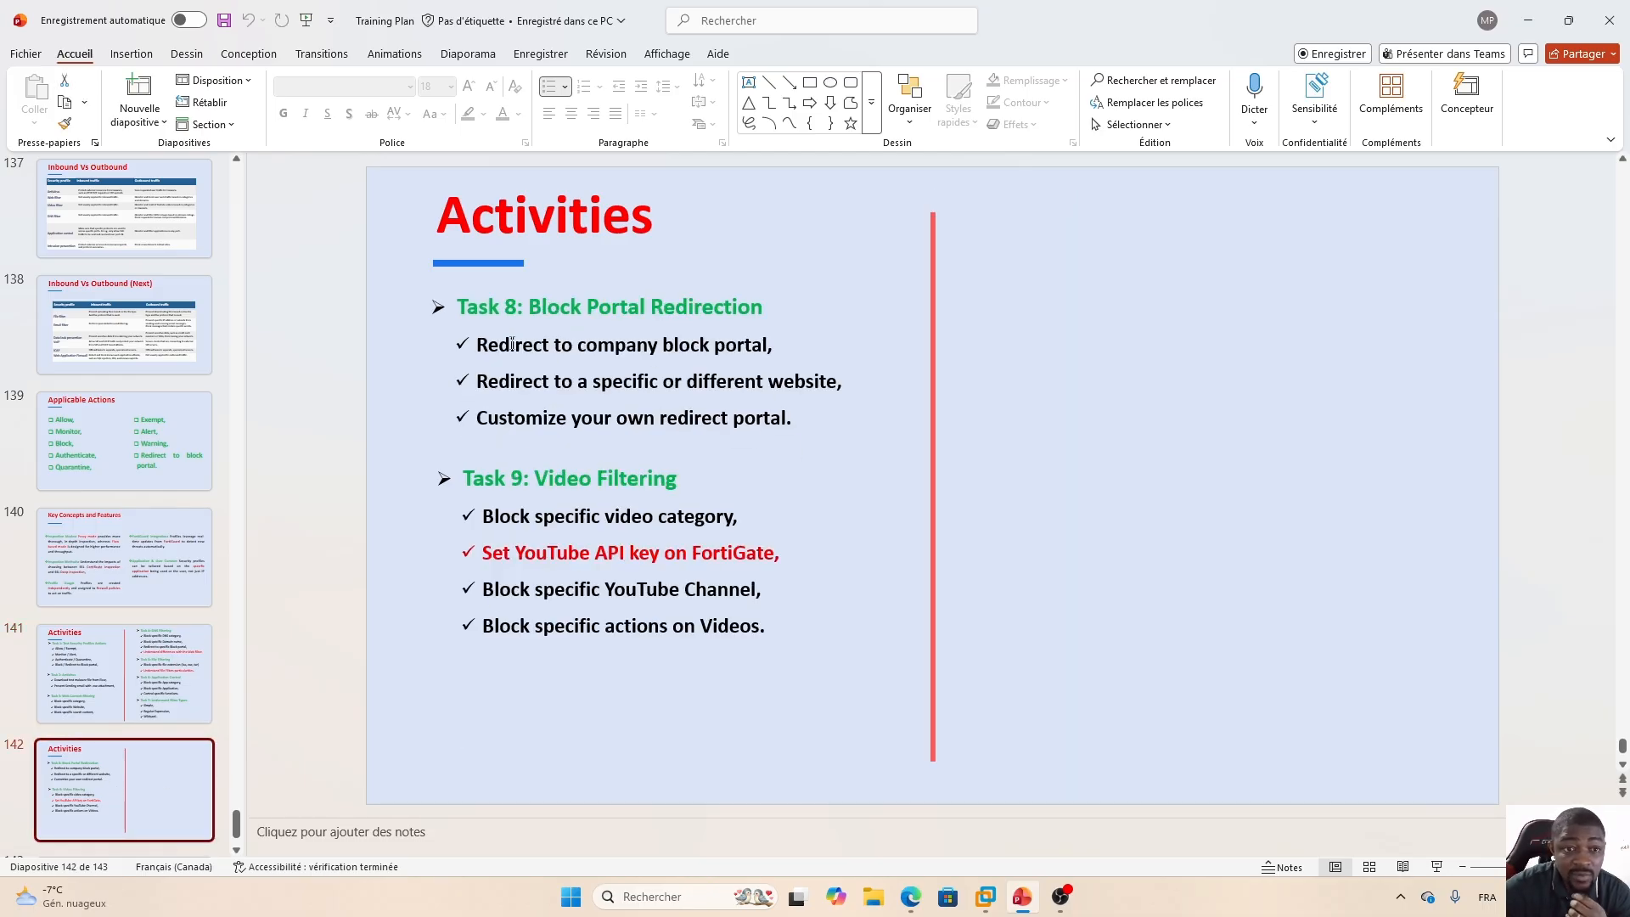